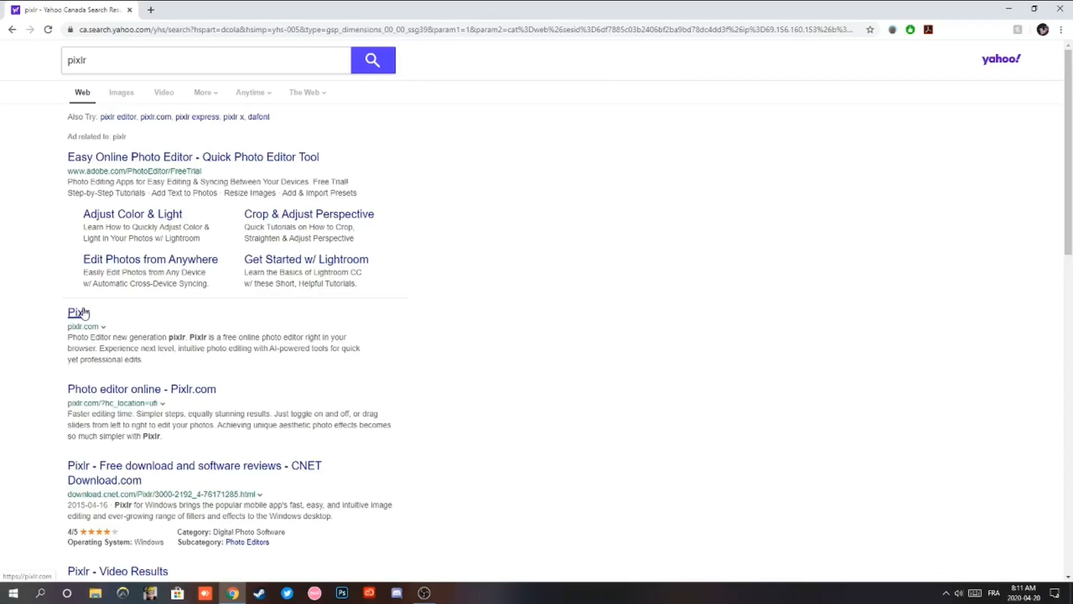
Open Pixlr E from the pixlr search results and create a blank image with the Web 720p preset (1280x720).
{"action": "left_click_drag", "start_coordinate": [95, 60], "coordinate": [3, 72]}
{"action": "left_click", "coordinate": [78, 312]}
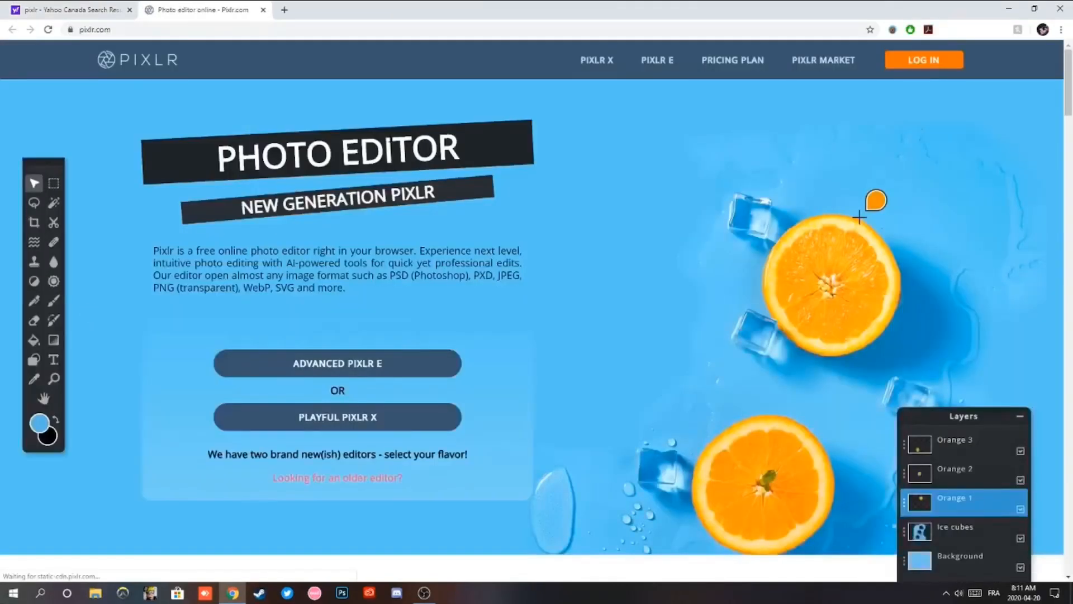
{"action": "left_click", "coordinate": [653, 63]}
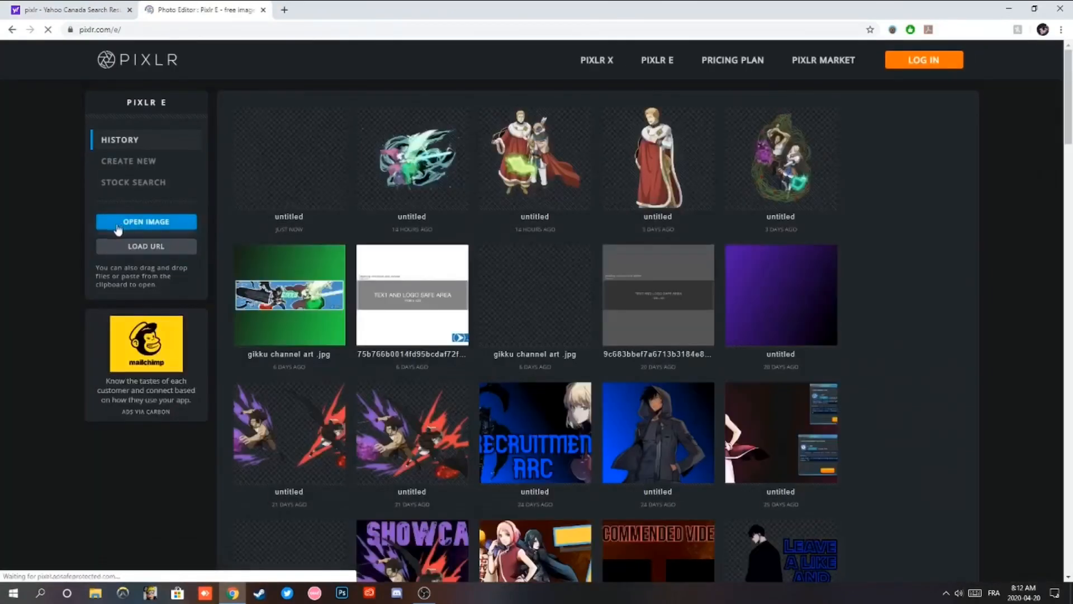
{"action": "left_click", "coordinate": [134, 161]}
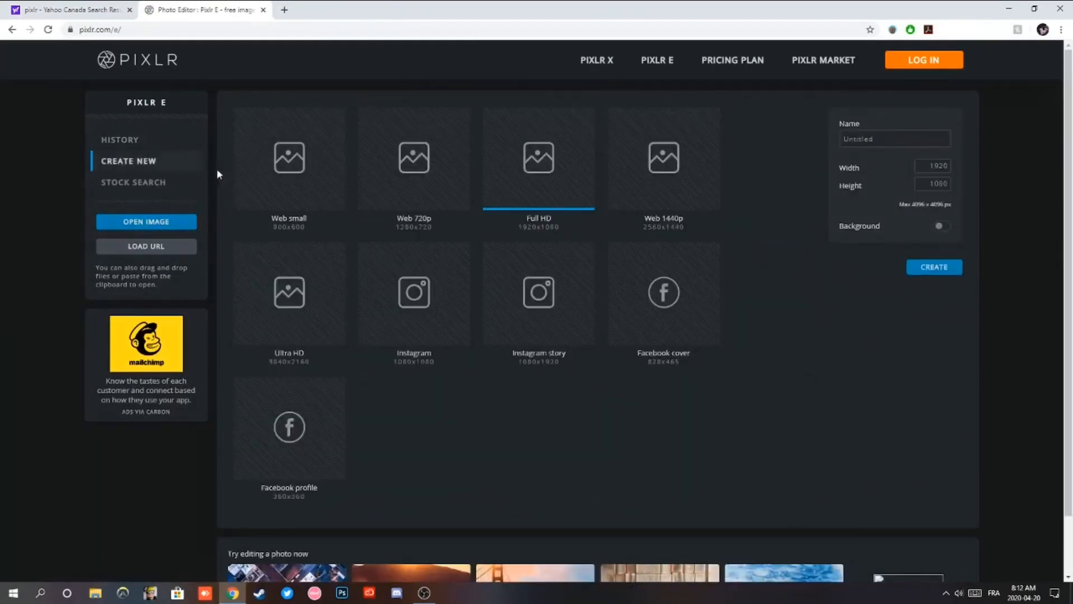
{"action": "left_click", "coordinate": [417, 186]}
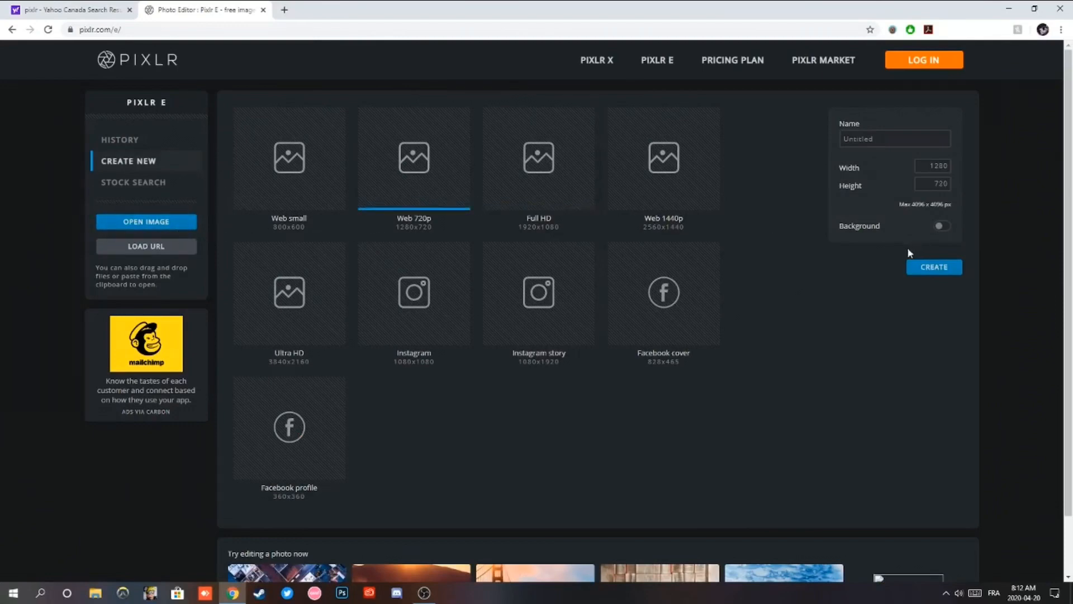
{"action": "left_click", "coordinate": [934, 267]}
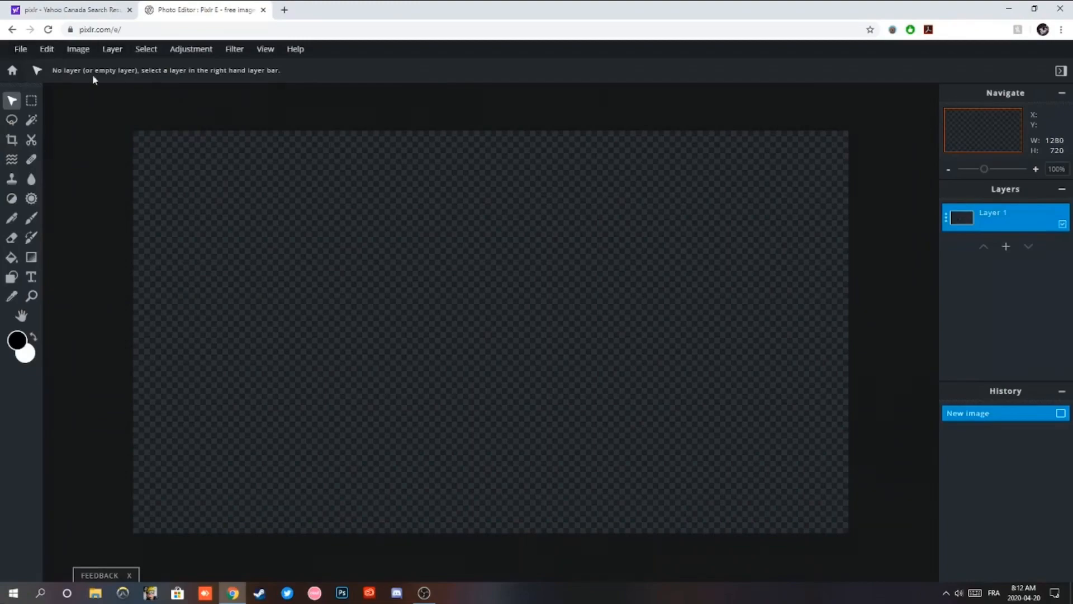
Open the finished BD Asta .jpg thumbnail from the desktop in Photos, examine it, and return to the blank Pixlr canvas.
{"action": "left_click", "coordinate": [1009, 9]}
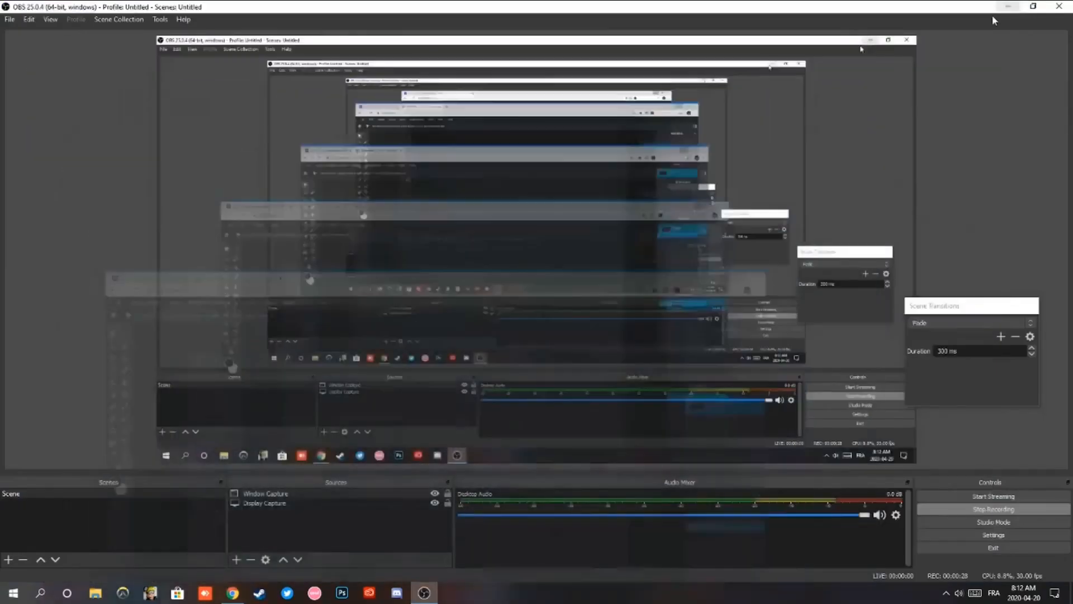
{"action": "left_click", "coordinate": [1009, 9]}
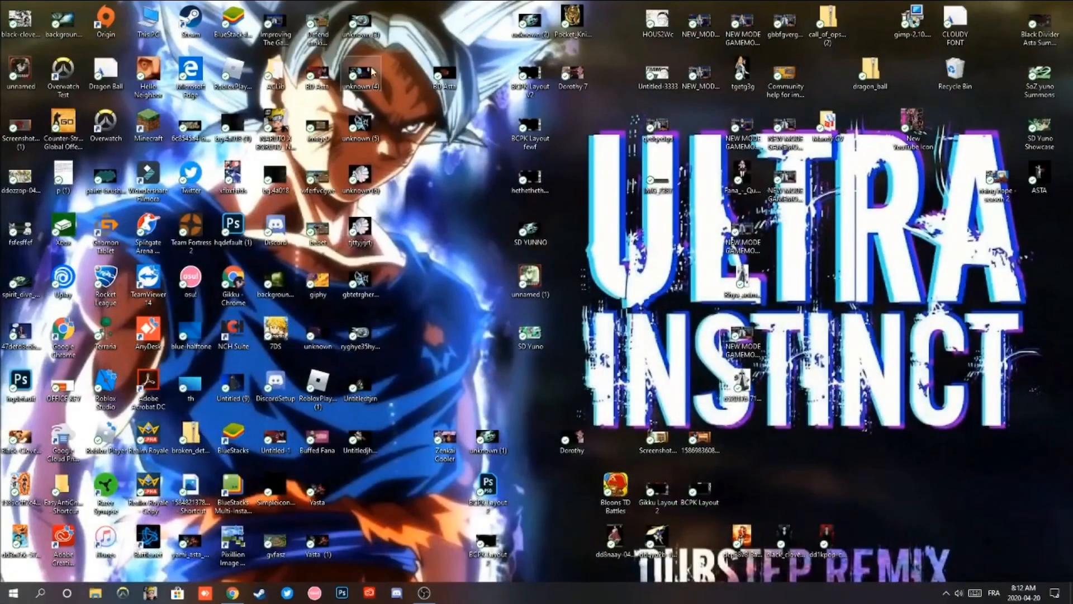
{"action": "double_click", "coordinate": [328, 75]}
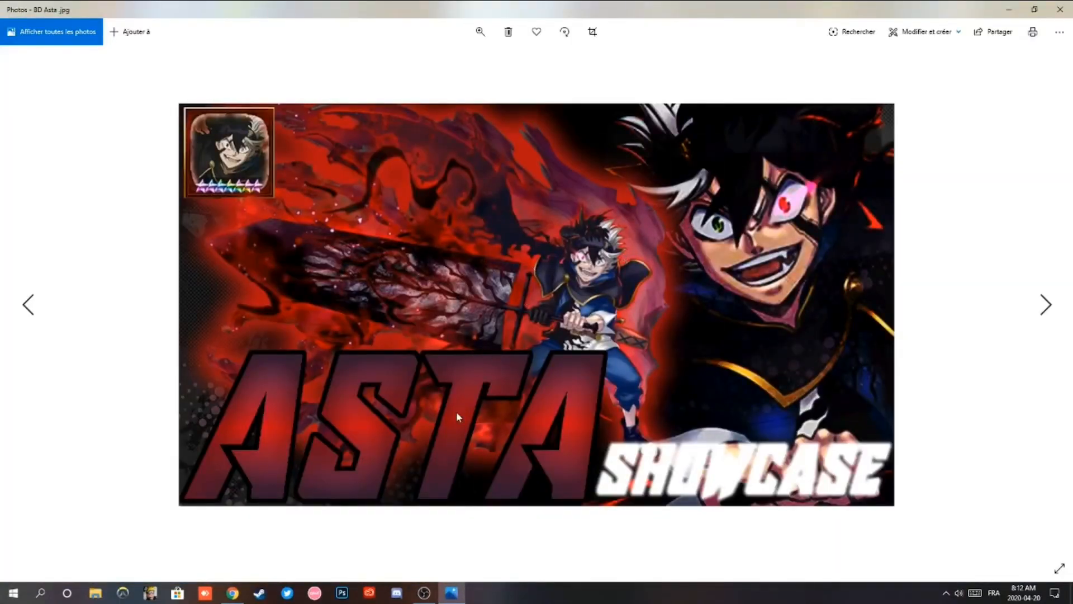
{"action": "left_click", "coordinate": [232, 593]}
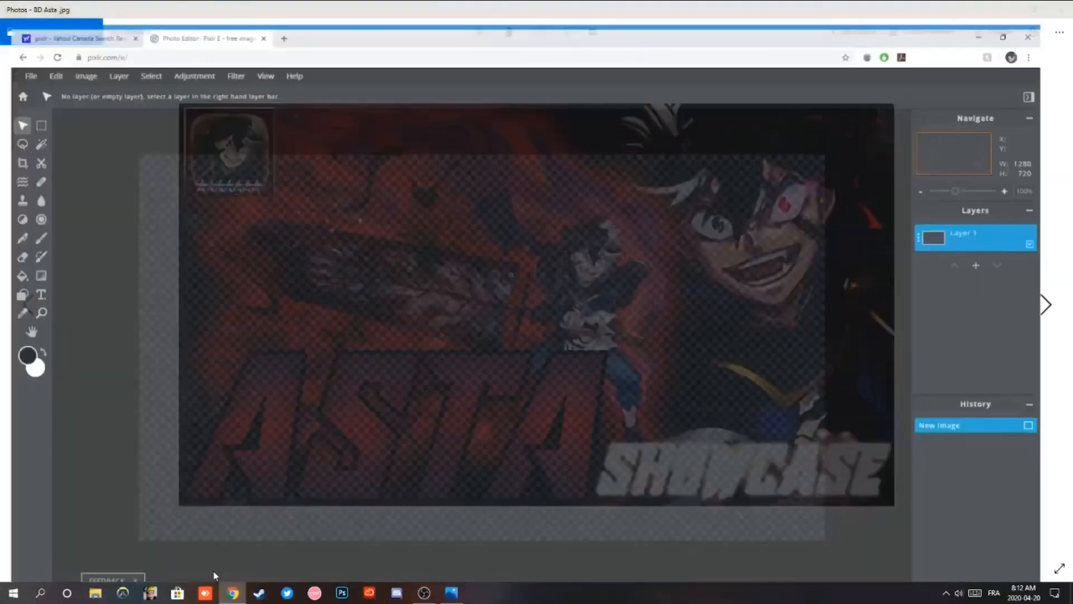
{"action": "left_click", "coordinate": [450, 594]}
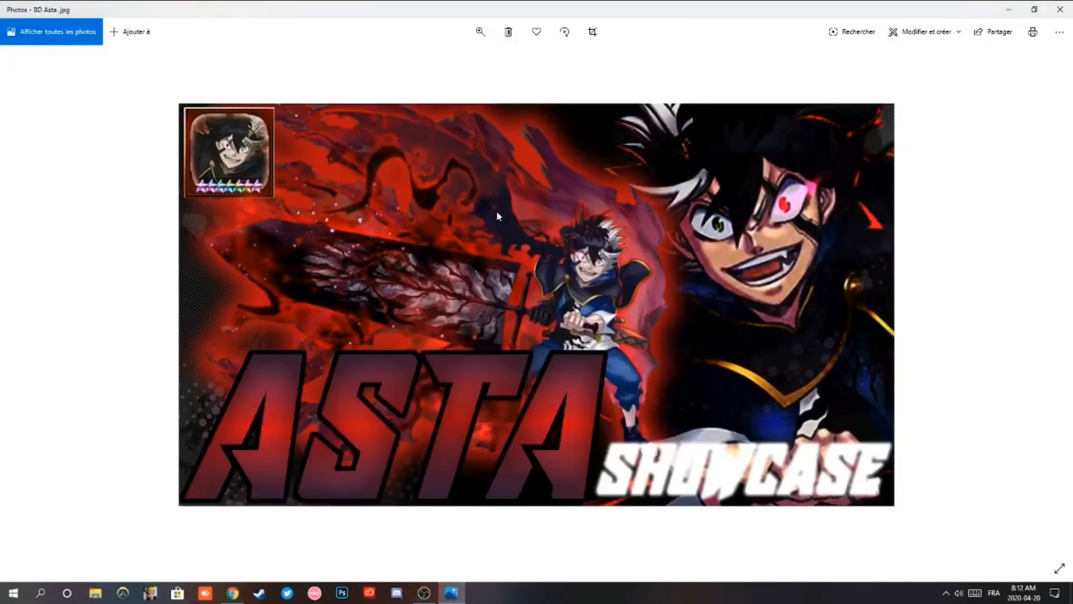
{"action": "left_click", "coordinate": [233, 593]}
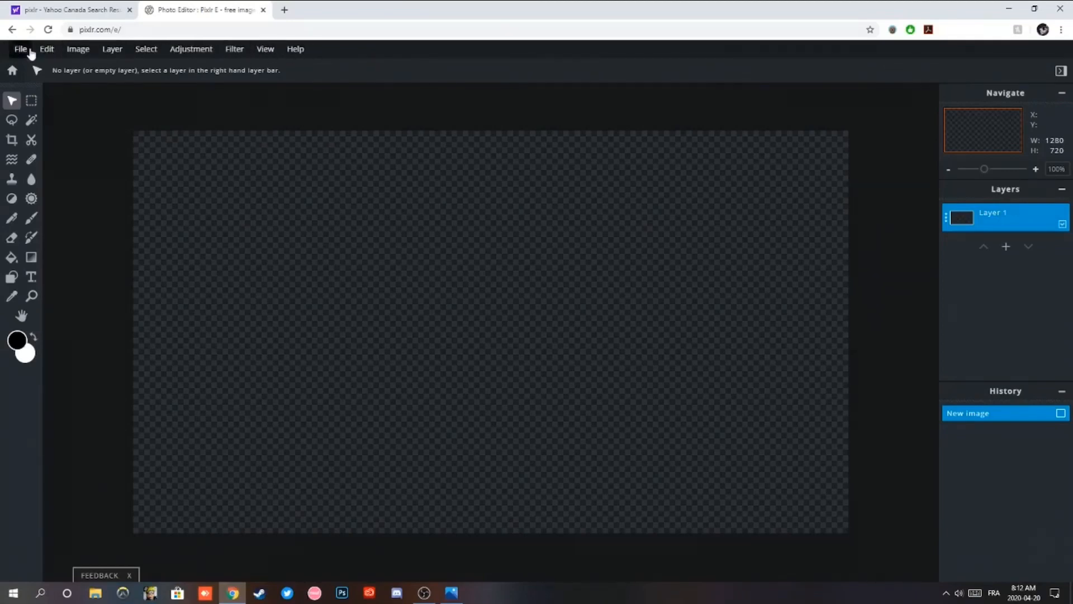
Add the BD Asta PNG image from the recent files as a new layer.
{"action": "left_click", "coordinate": [47, 48]}
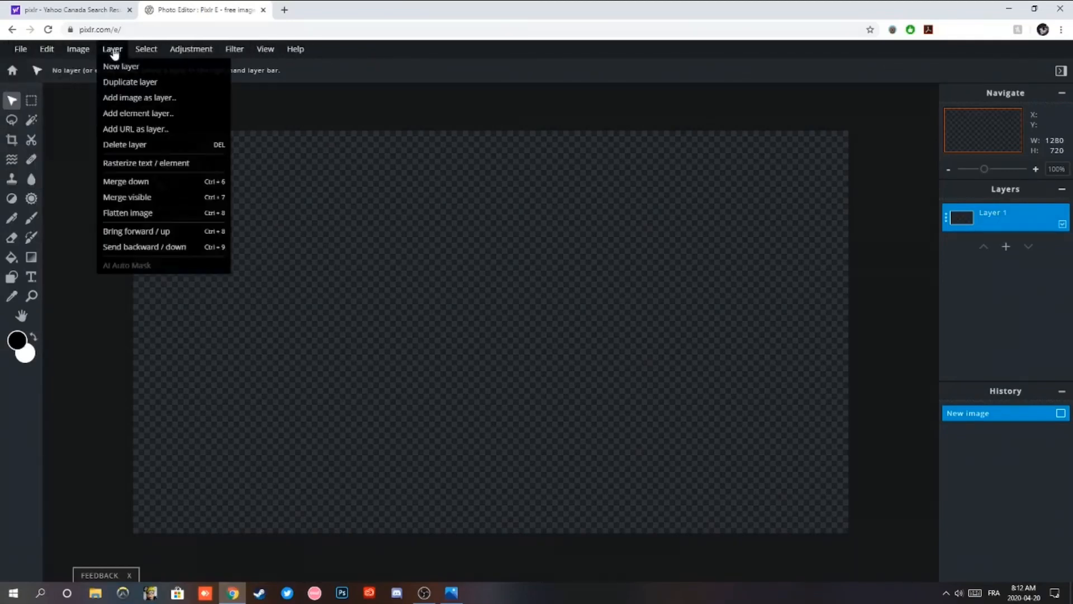
{"action": "left_click", "coordinate": [154, 102]}
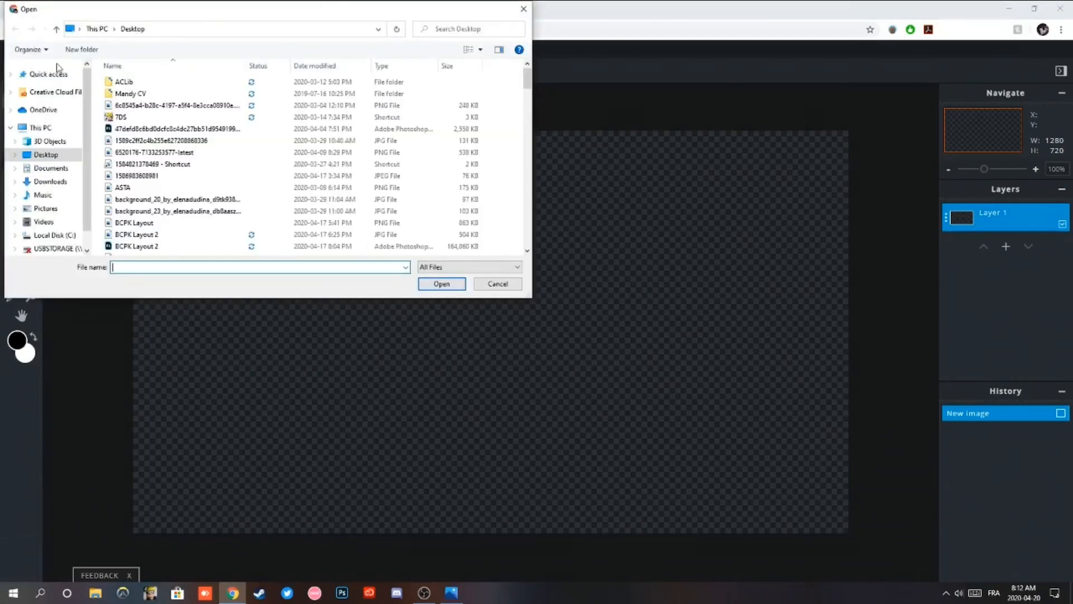
{"action": "left_click", "coordinate": [153, 219]}
{"action": "left_click", "coordinate": [227, 235]}
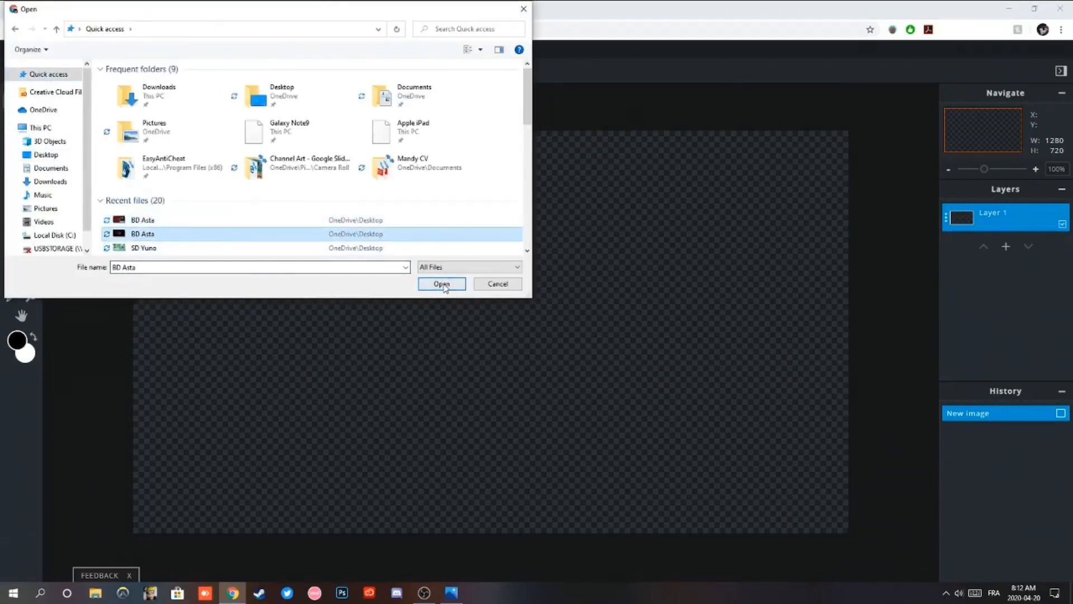
{"action": "left_click", "coordinate": [441, 284]}
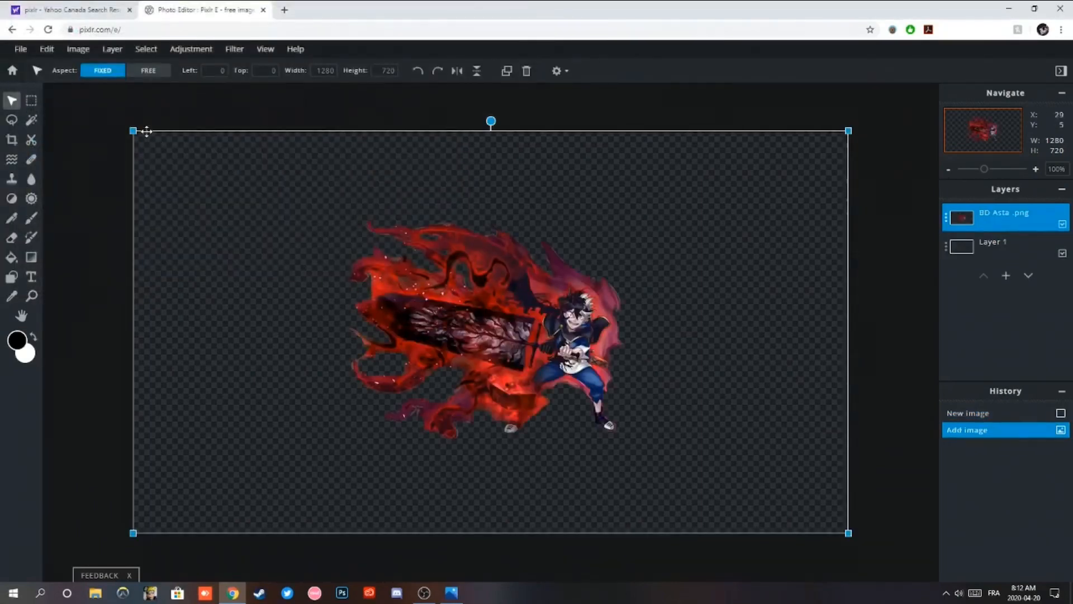
Enlarge the BD Asta layer to about 1899 x 1211 px and position the character in the right part of the canvas.
{"action": "left_click_drag", "start_coordinate": [131, 130], "coordinate": [63, 91]}
{"action": "left_click_drag", "start_coordinate": [306, 238], "coordinate": [693, 510]}
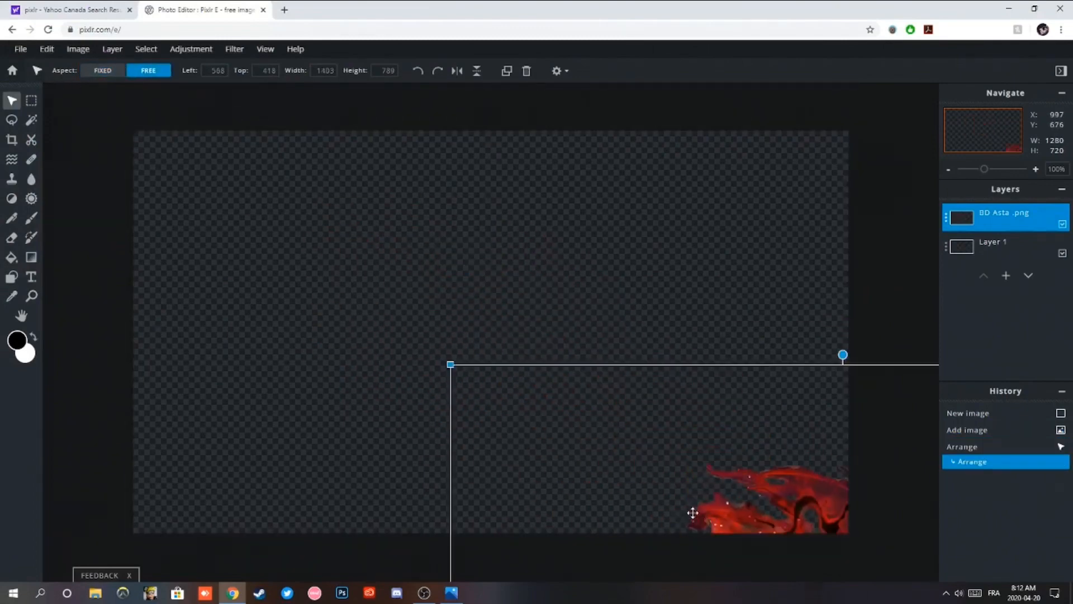
{"action": "left_click_drag", "start_coordinate": [449, 365], "coordinate": [172, 128]}
{"action": "left_click_drag", "start_coordinate": [622, 418], "coordinate": [464, 238]}
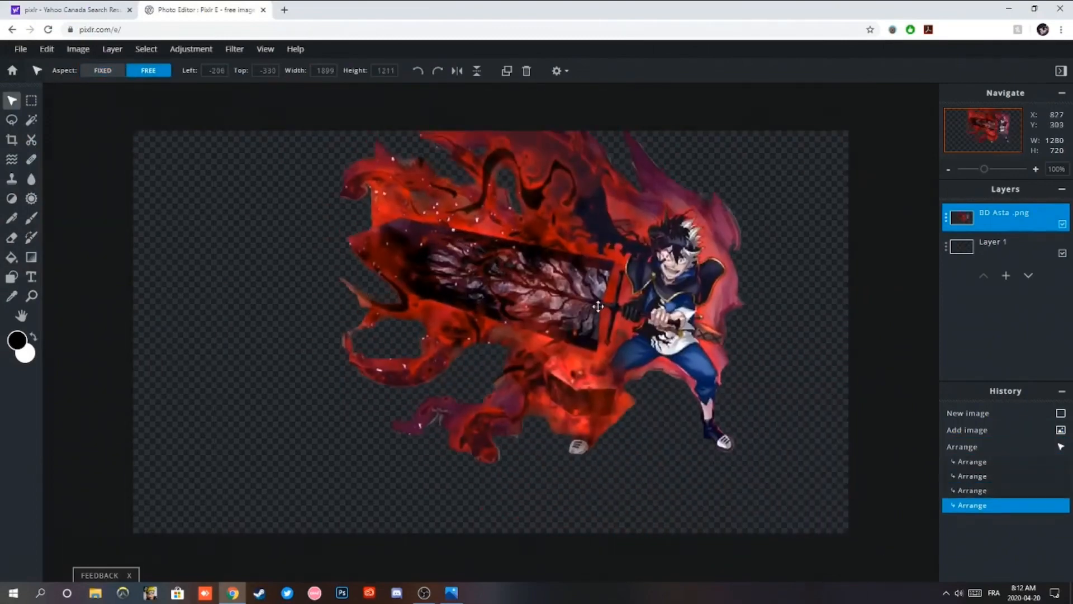
{"action": "left_click_drag", "start_coordinate": [595, 295], "coordinate": [641, 343]}
Try a small freehand lasso selection on the flames beside the character's head, and deselect it.
{"action": "left_click", "coordinate": [12, 120]}
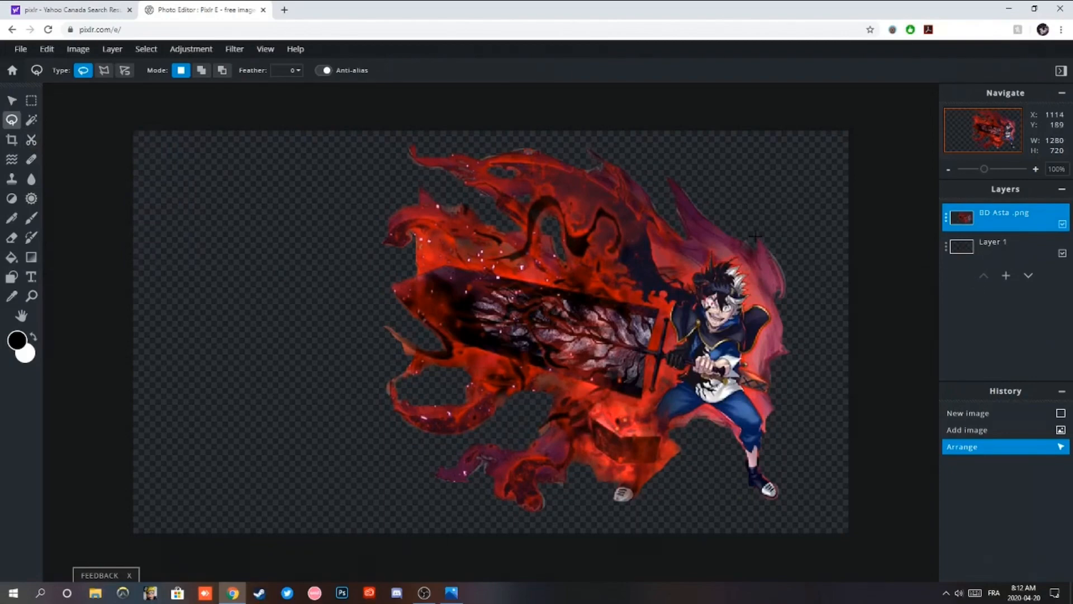
{"action": "mouse_move", "coordinate": [756, 237]}
{"action": "left_mouse_down"}
{"action": "mouse_move", "coordinate": [765, 187]}
{"action": "mouse_move", "coordinate": [785, 218]}
{"action": "left_mouse_up"}
{"action": "left_click", "coordinate": [732, 220]}
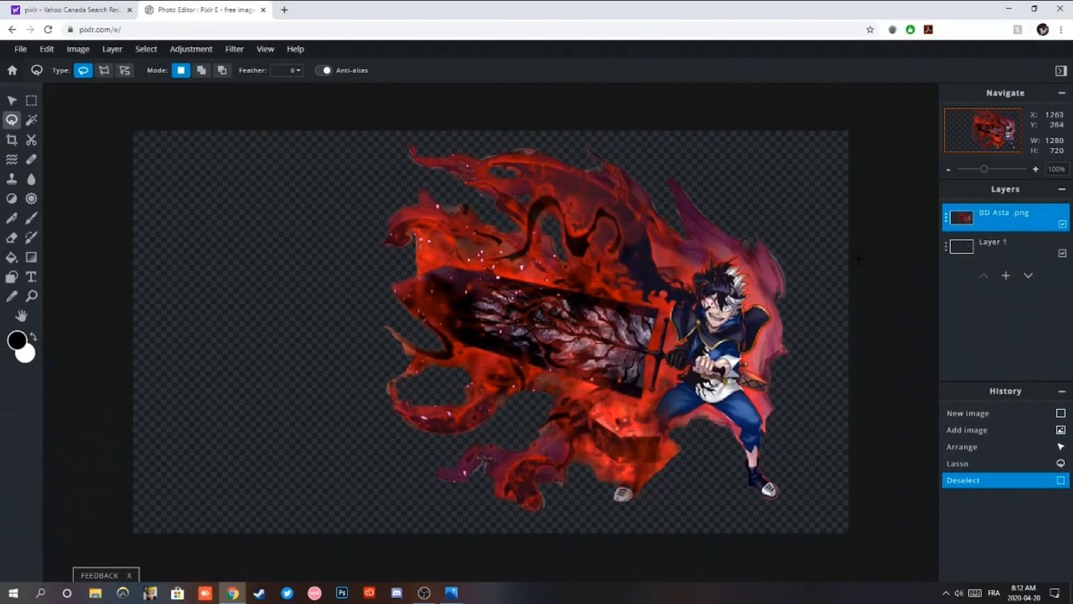
Switch to Photos to review the finished BD Asta thumbnail, and return to the Pixlr image.
{"action": "left_click", "coordinate": [452, 593]}
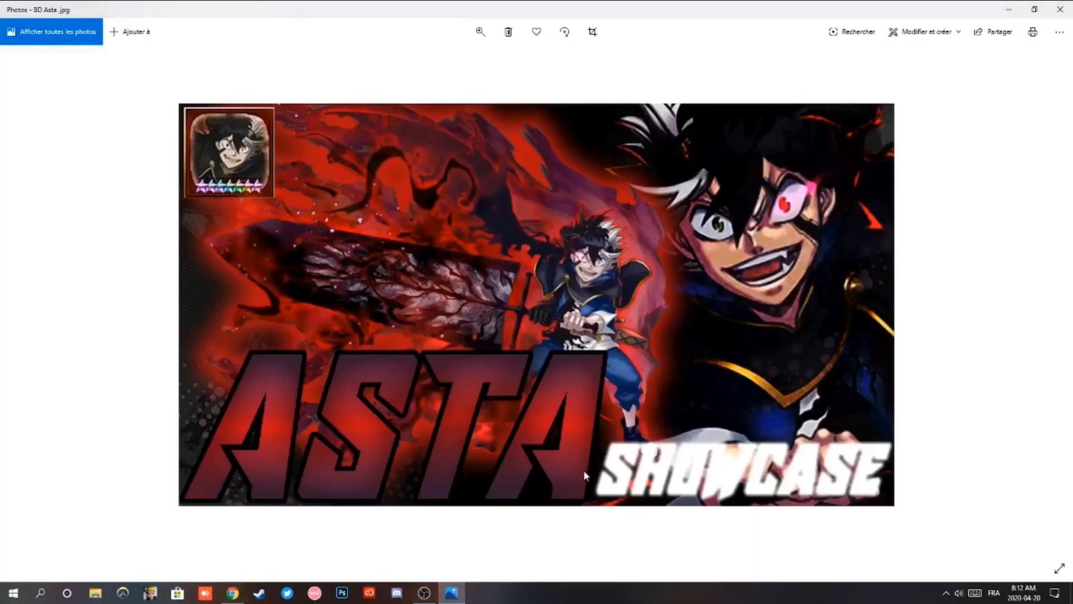
{"action": "left_click", "coordinate": [234, 593]}
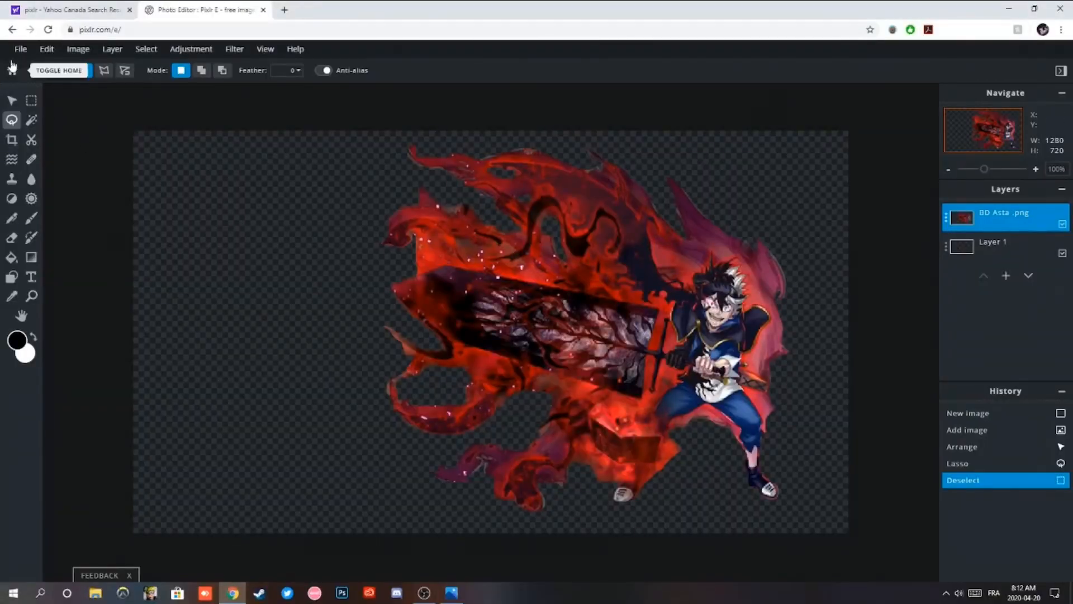
Review the file, edit, image and layer commands, and examine the element categories offered for an element layer without adding one.
{"action": "left_click", "coordinate": [20, 49]}
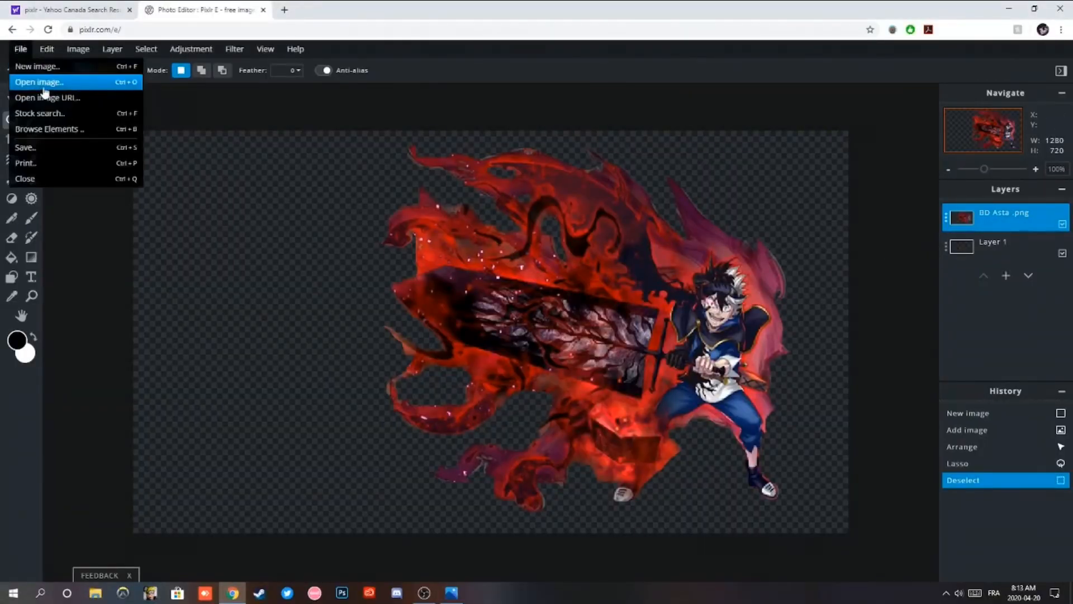
{"action": "left_click", "coordinate": [47, 49]}
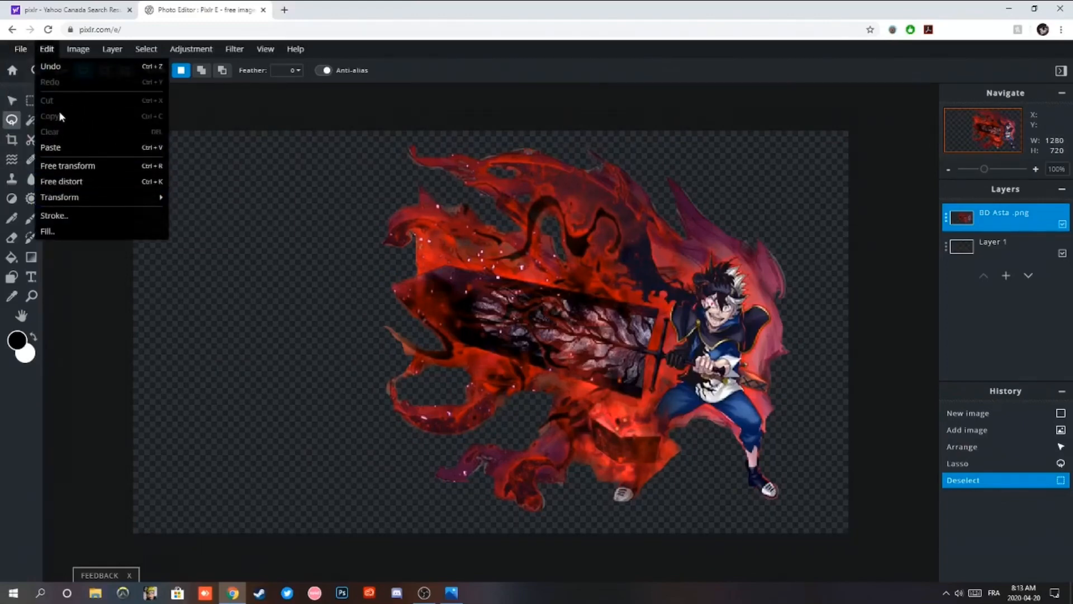
{"action": "left_click", "coordinate": [81, 50]}
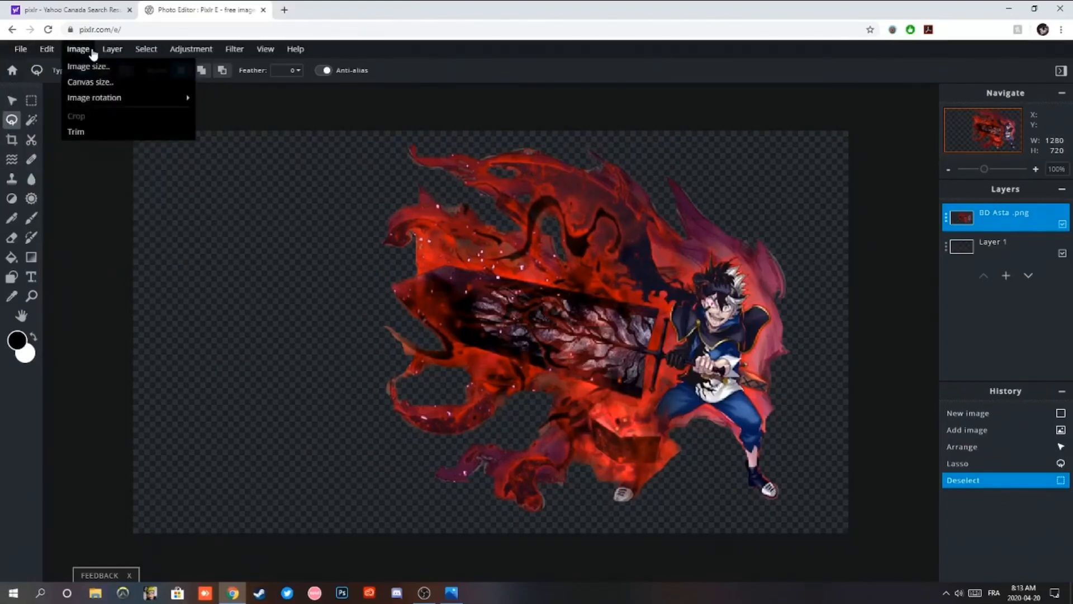
{"action": "left_click", "coordinate": [112, 49]}
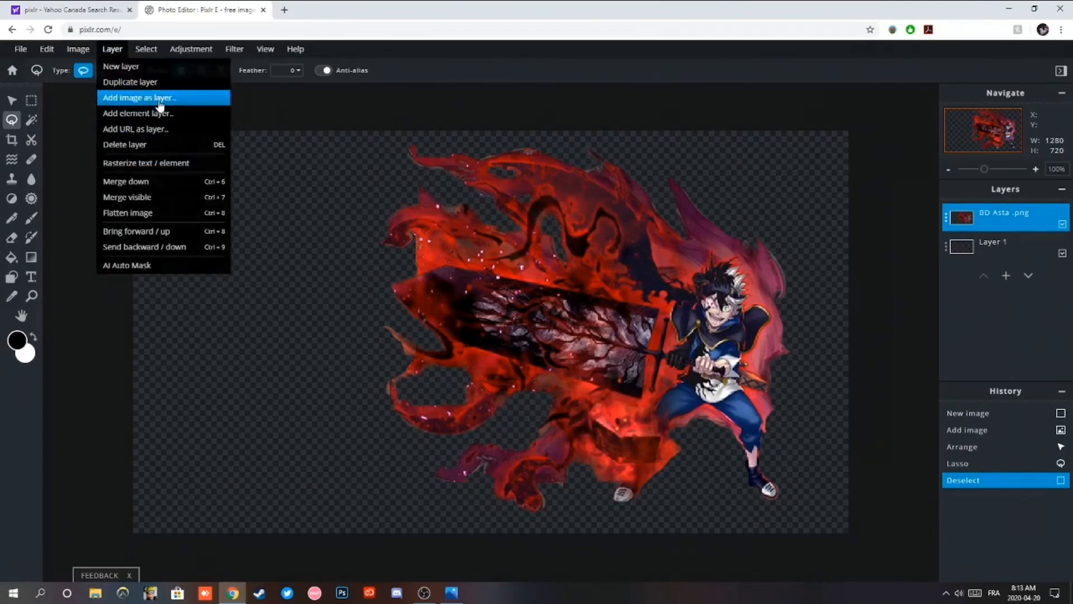
{"action": "mouse_move", "coordinate": [134, 53]}
{"action": "left_click", "coordinate": [136, 113]}
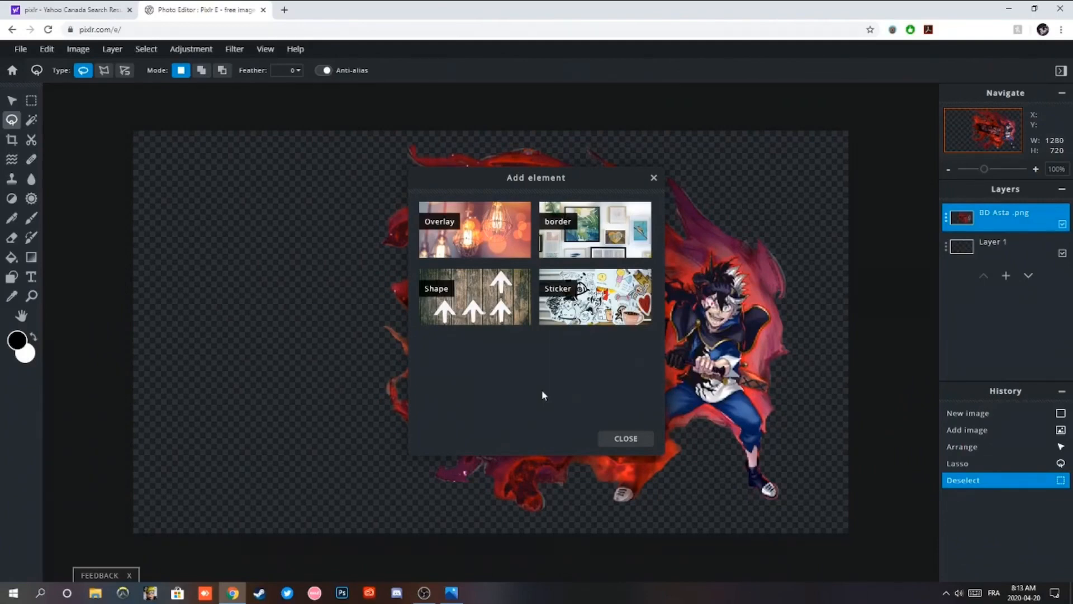
{"action": "left_click", "coordinate": [621, 440]}
Merge the BD Asta layer down into Layer 1, and undo the merge.
{"action": "left_click", "coordinate": [112, 50]}
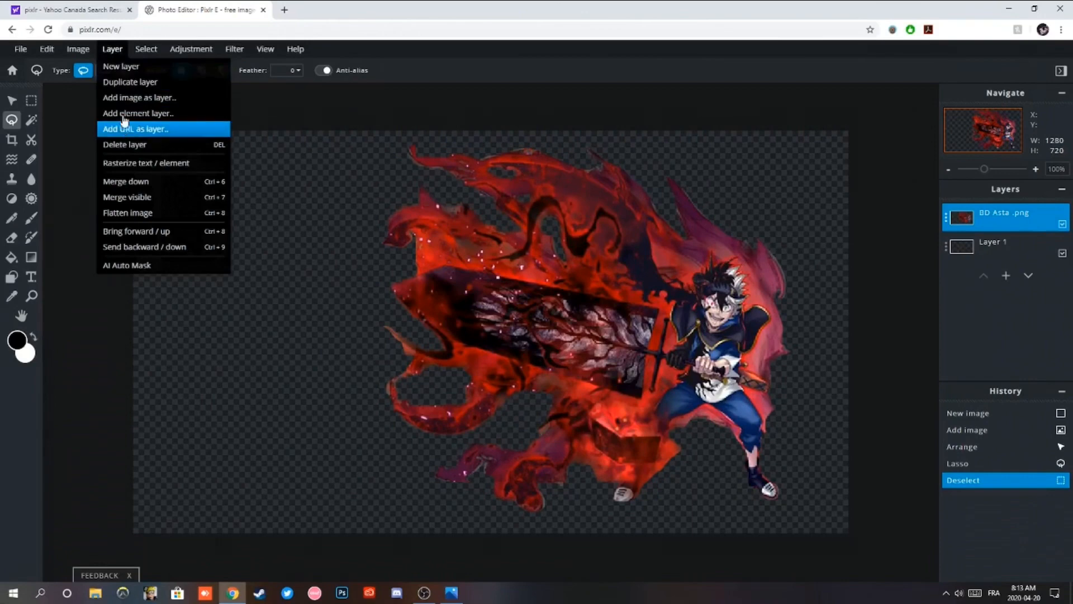
{"action": "left_click", "coordinate": [157, 183]}
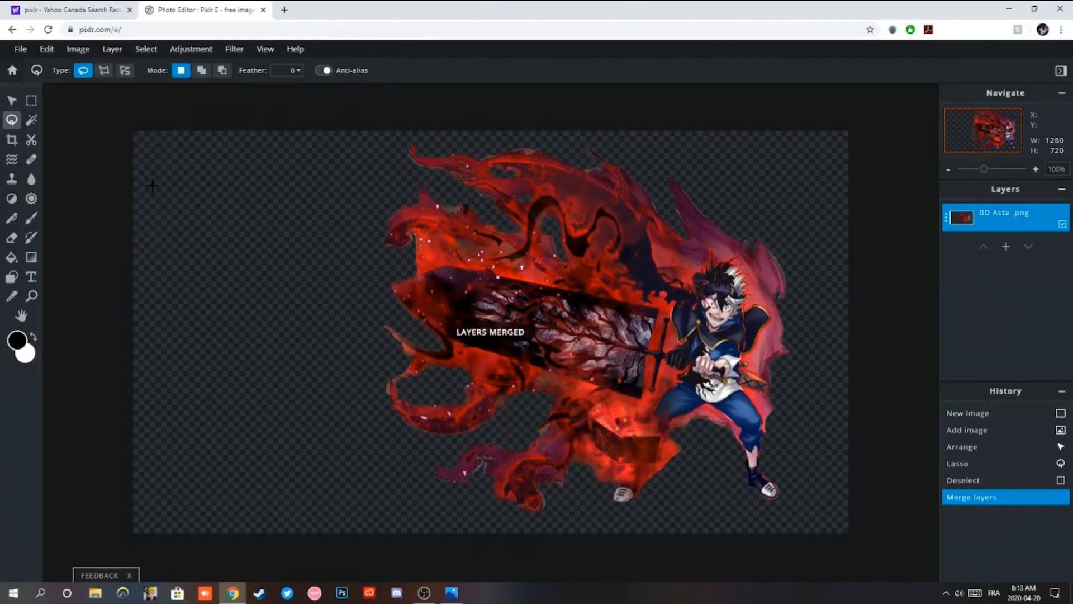
{"action": "left_click", "coordinate": [47, 48]}
{"action": "left_click", "coordinate": [56, 64]}
Merge all visible layers into one, and undo the merge.
{"action": "left_click", "coordinate": [112, 49]}
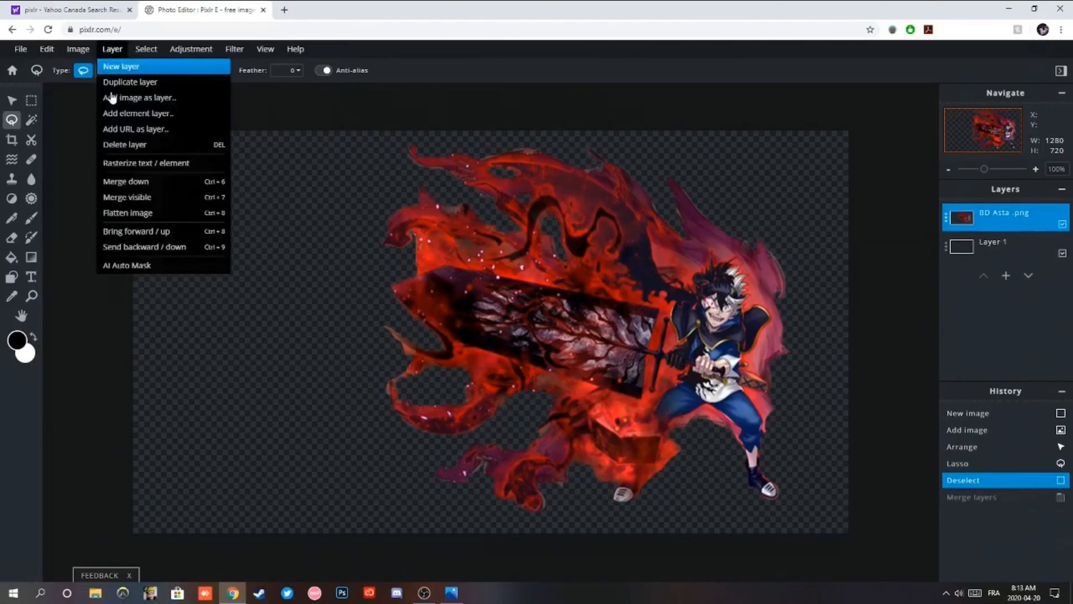
{"action": "left_click", "coordinate": [143, 206]}
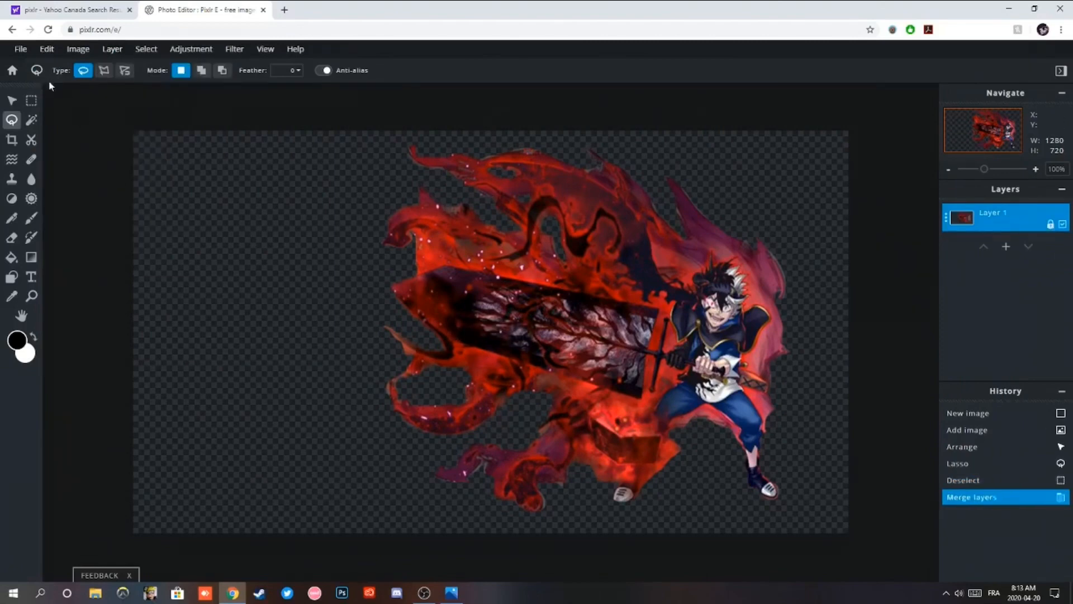
{"action": "left_click", "coordinate": [47, 48]}
{"action": "left_click", "coordinate": [56, 64]}
Flatten the image into a single background layer, and undo the flattening.
{"action": "left_click", "coordinate": [101, 50]}
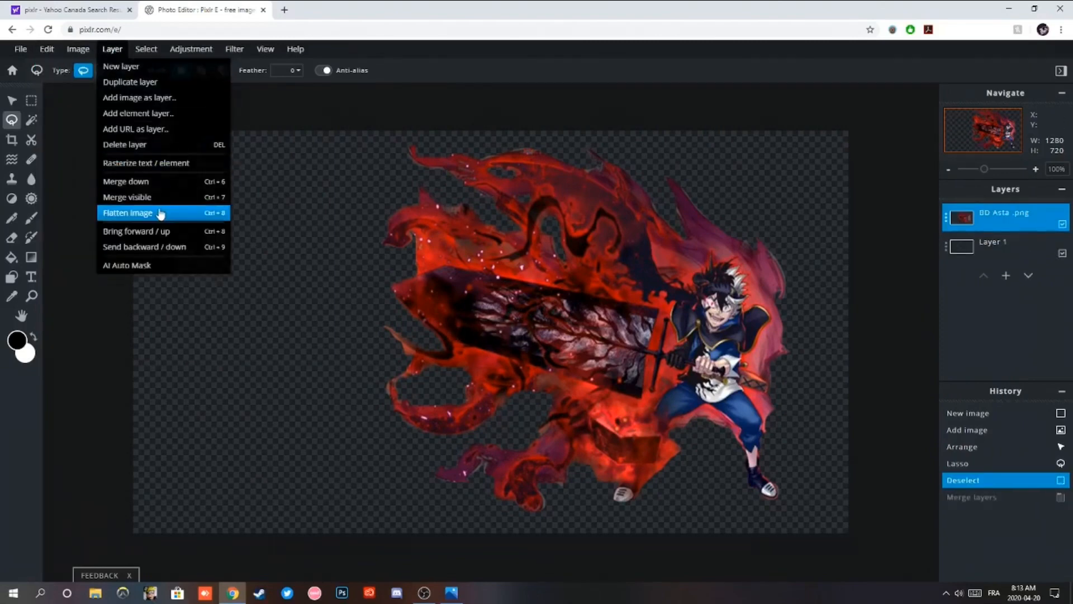
{"action": "left_click", "coordinate": [152, 212]}
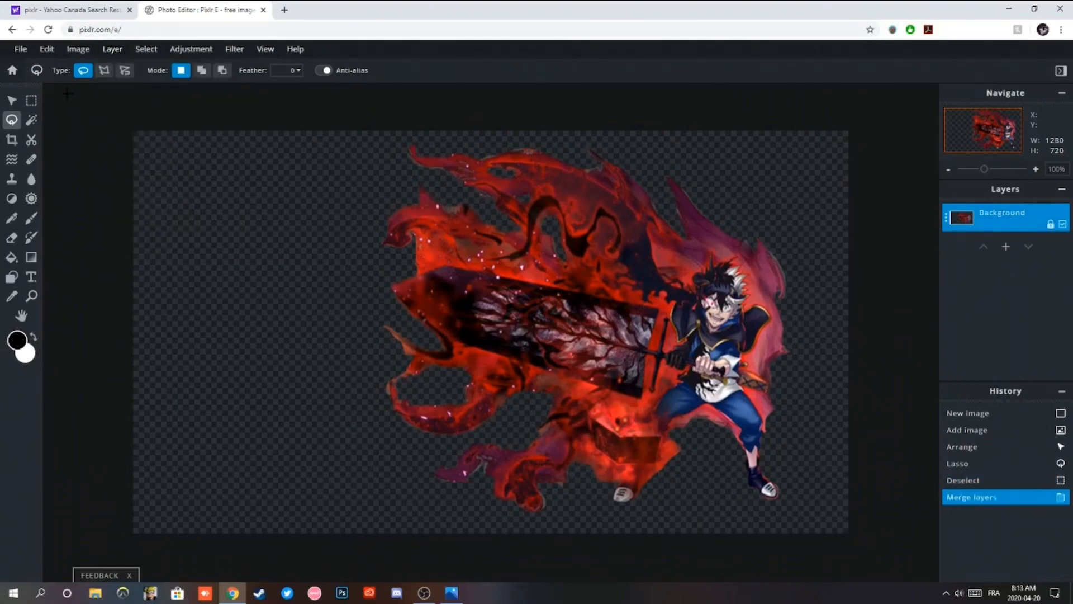
{"action": "left_click", "coordinate": [47, 49]}
{"action": "left_click", "coordinate": [56, 64]}
Try out brightness and contrast changes on the BD Asta layer, then cancel the adjustment.
{"action": "left_click", "coordinate": [111, 53]}
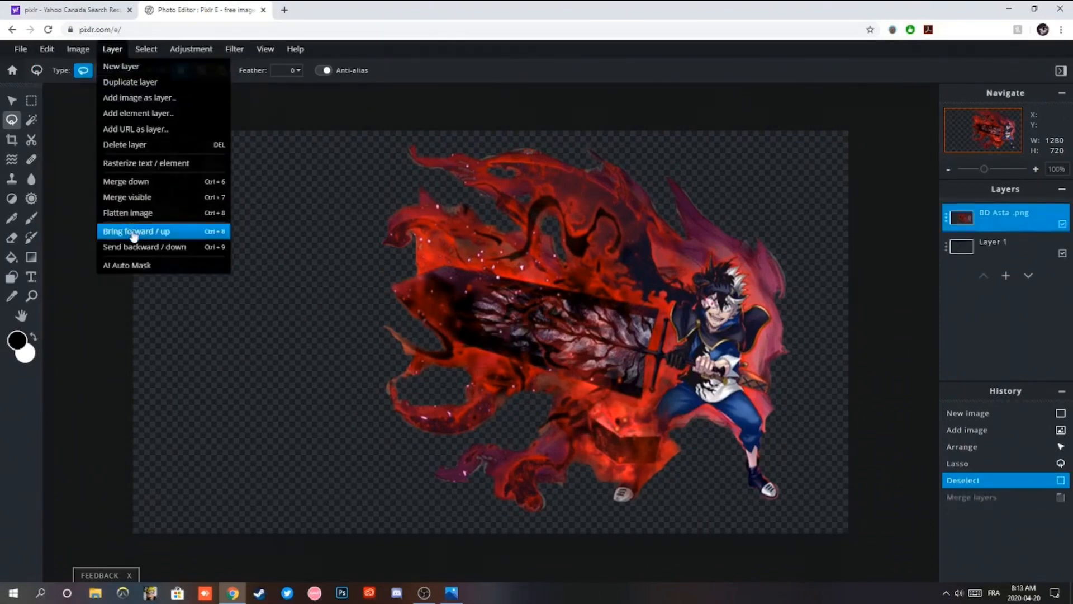
{"action": "left_click", "coordinate": [151, 51]}
{"action": "left_click", "coordinate": [193, 51]}
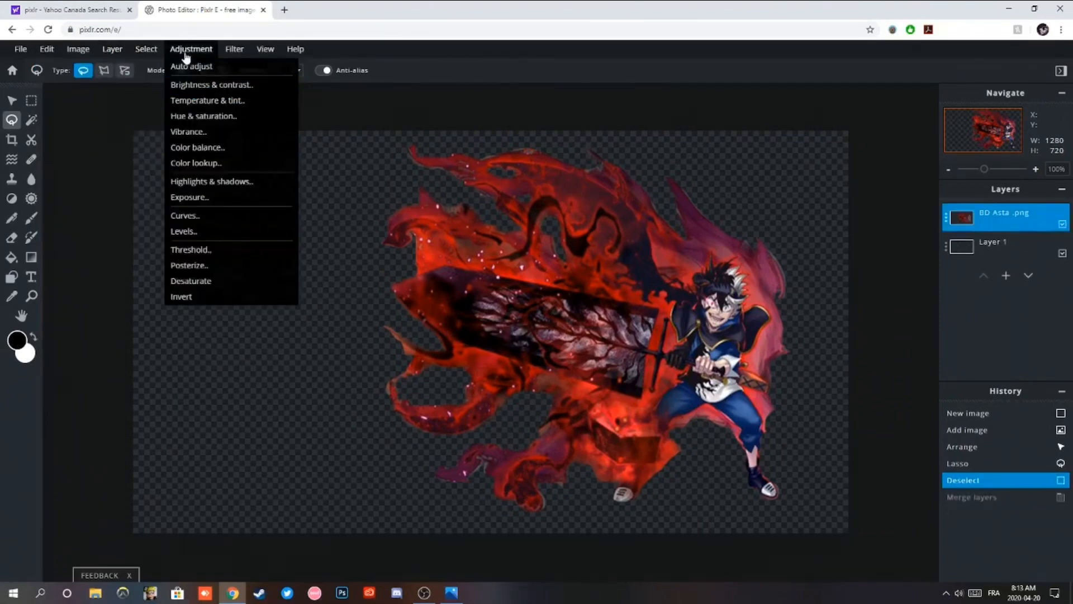
{"action": "left_click", "coordinate": [192, 84]}
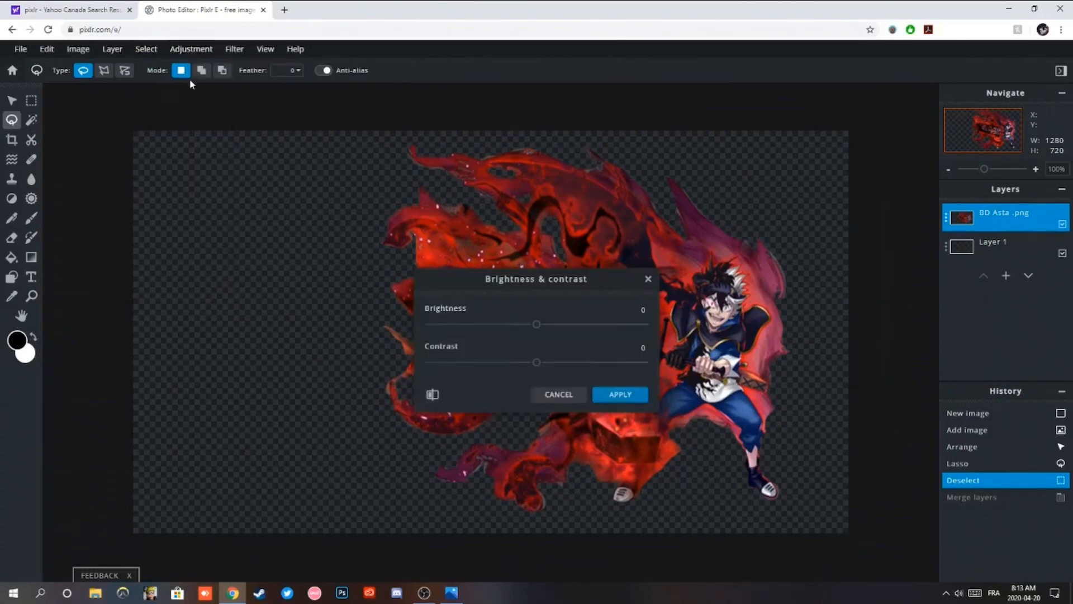
{"action": "left_click_drag", "start_coordinate": [535, 324], "coordinate": [538, 408]}
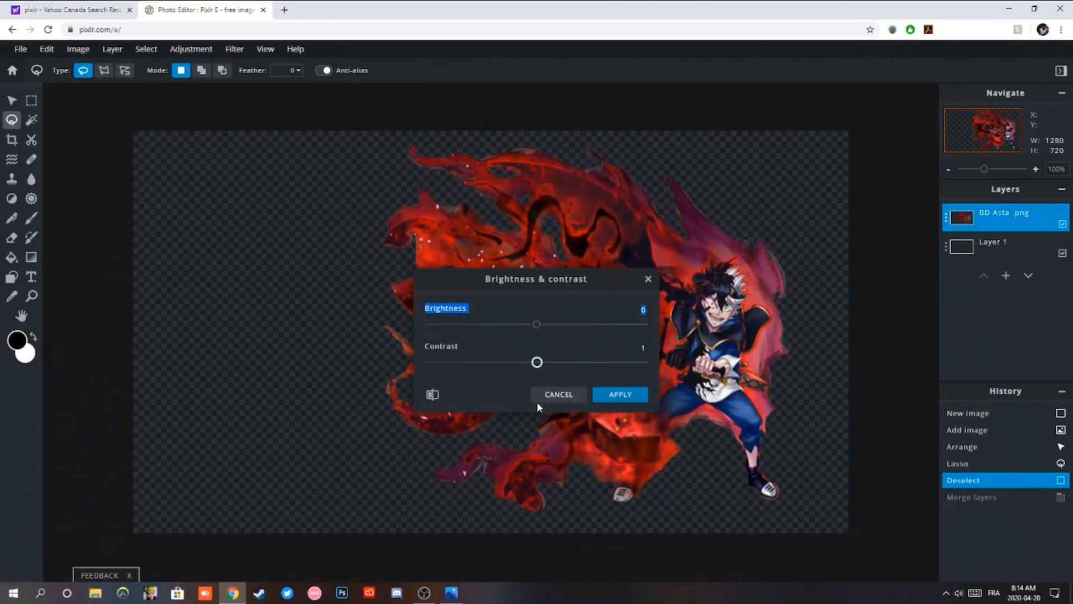
{"action": "left_click", "coordinate": [538, 399]}
Preview temperature and tint shifts on the BD Asta layer, lowering the temperature to about -49, and discard the adjustment.
{"action": "left_click", "coordinate": [118, 51]}
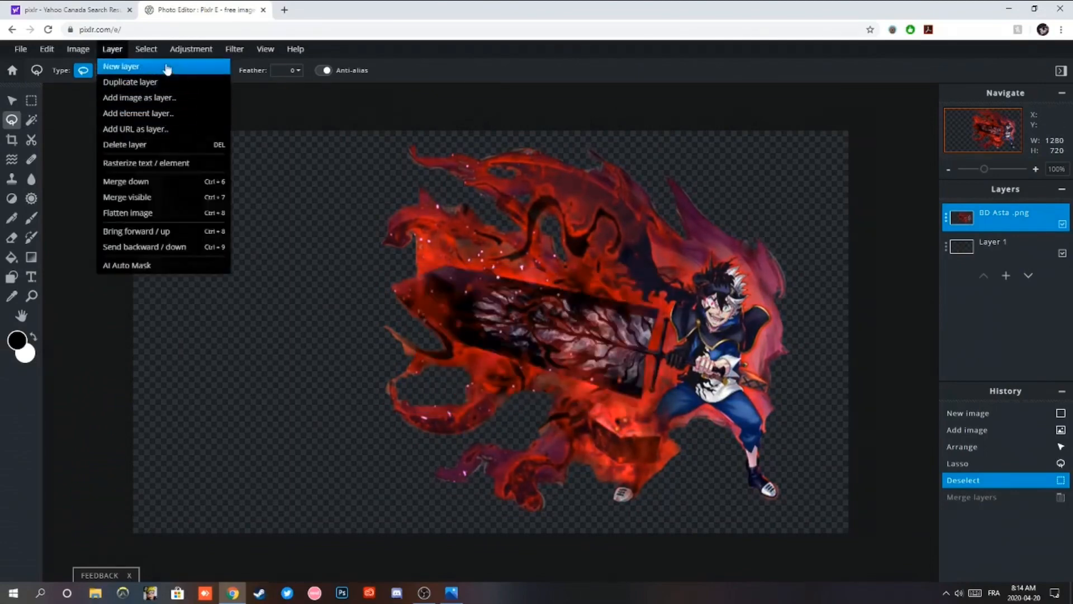
{"action": "mouse_move", "coordinate": [203, 52]}
{"action": "left_click", "coordinate": [204, 97]}
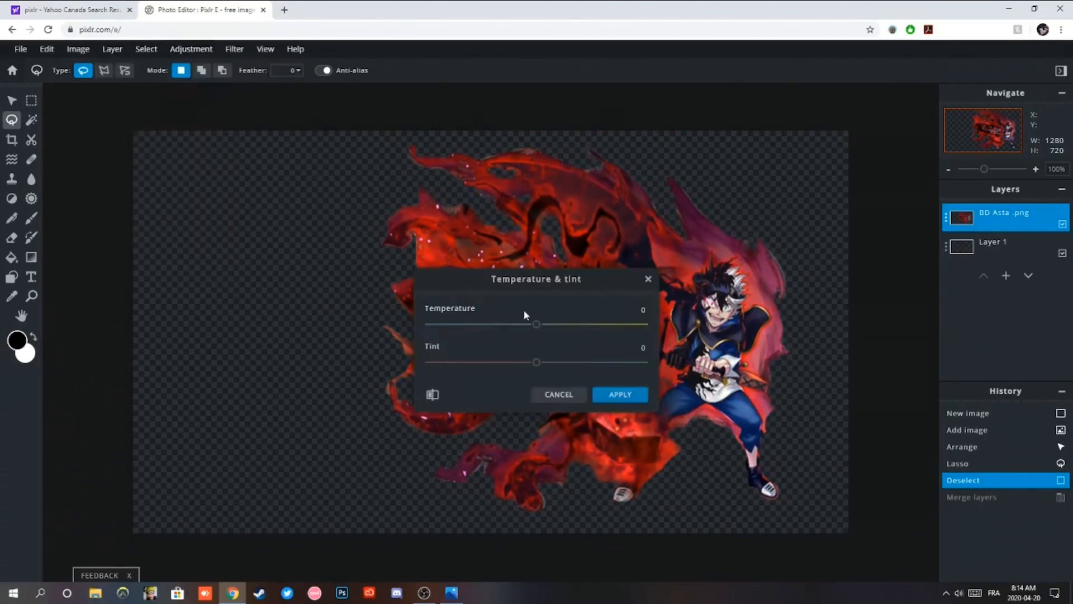
{"action": "left_click_drag", "start_coordinate": [581, 328], "coordinate": [496, 331]}
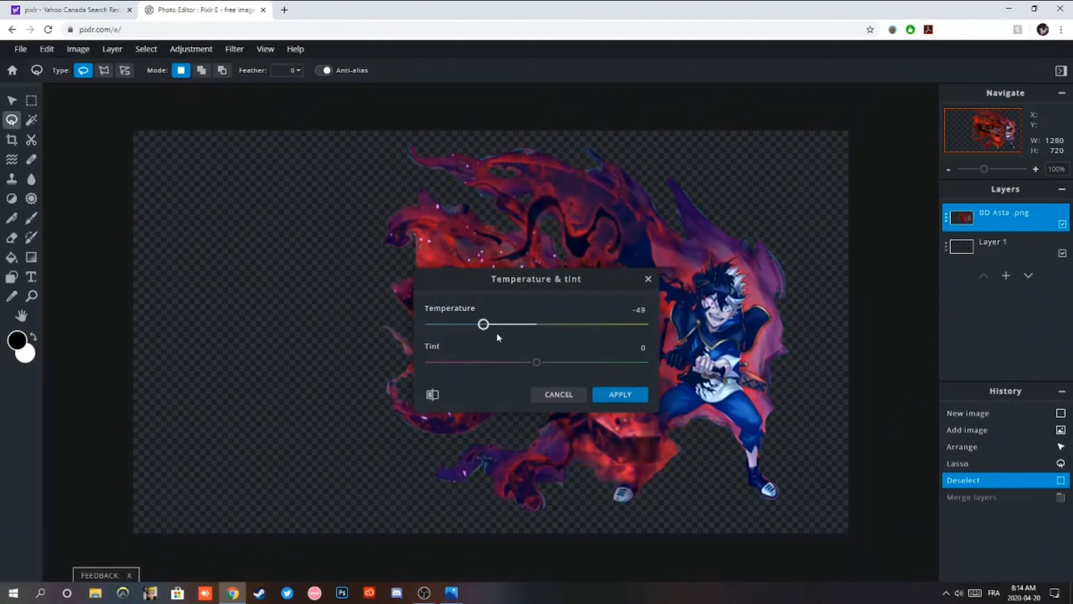
{"action": "left_click_drag", "start_coordinate": [537, 362], "coordinate": [542, 441]}
{"action": "left_click", "coordinate": [598, 394]}
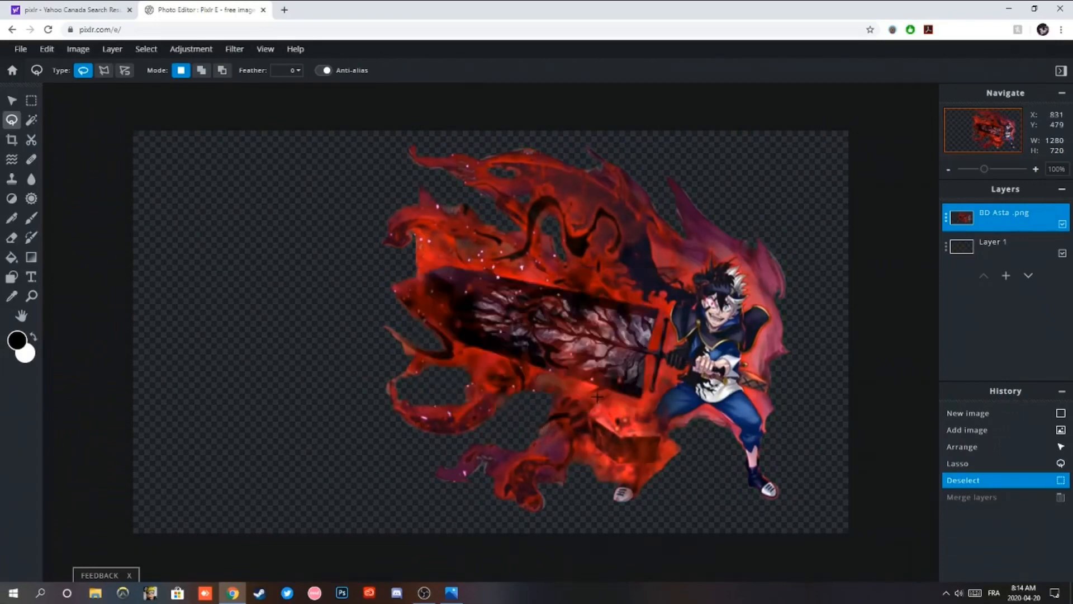
Try out hue, saturation and lightness changes on the BD Asta layer, then cancel the adjustment.
{"action": "left_click", "coordinate": [191, 48]}
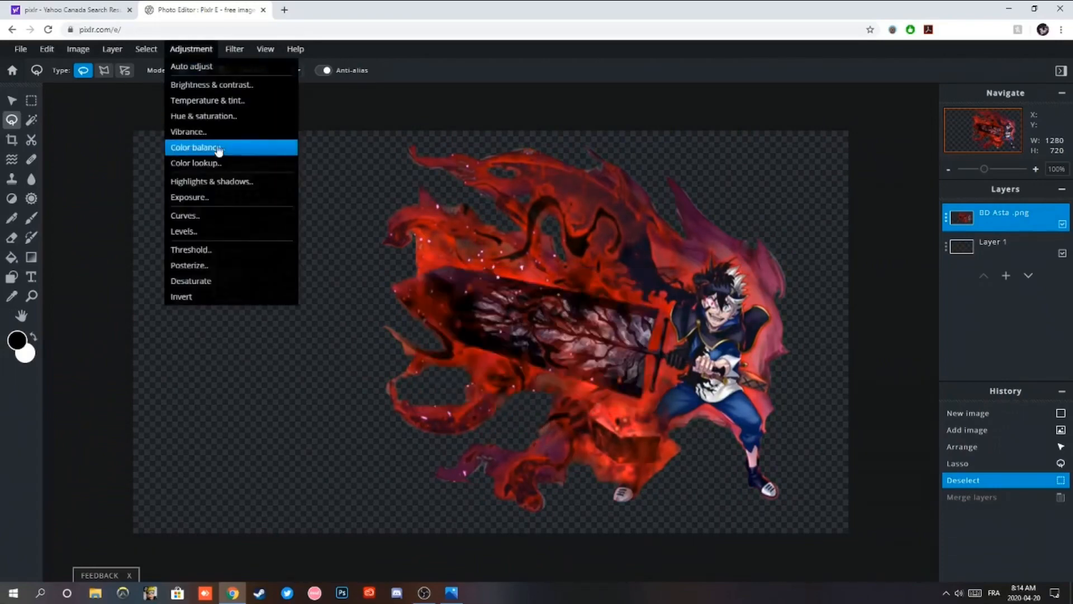
{"action": "left_click", "coordinate": [206, 117]}
{"action": "left_click_drag", "start_coordinate": [537, 314], "coordinate": [537, 456]}
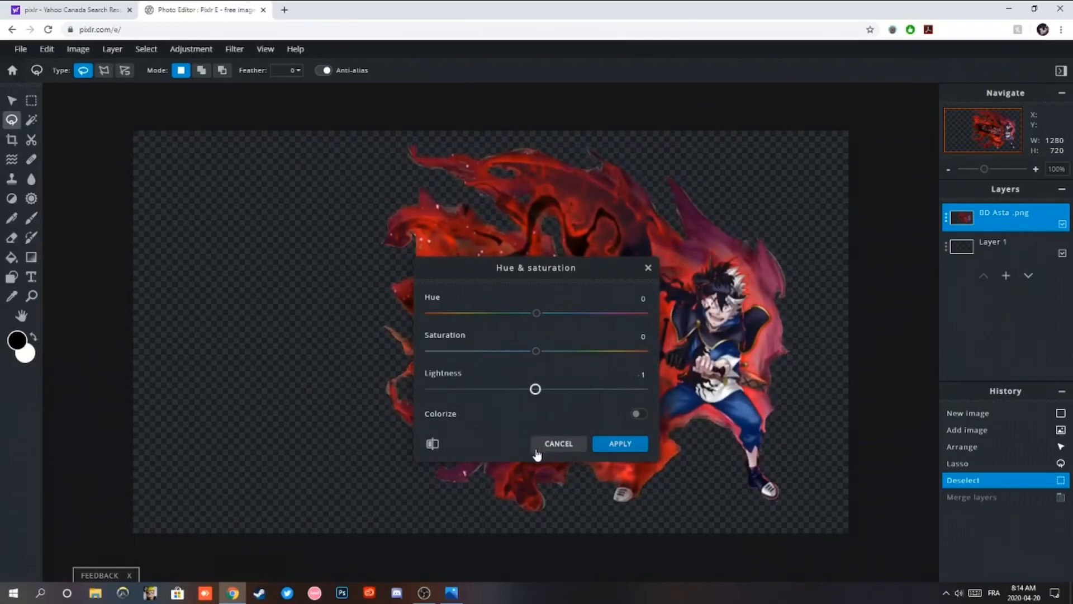
{"action": "left_click", "coordinate": [553, 445]}
Preview different vibrance amounts on the BD Asta layer and cancel without applying them.
{"action": "left_click", "coordinate": [191, 49]}
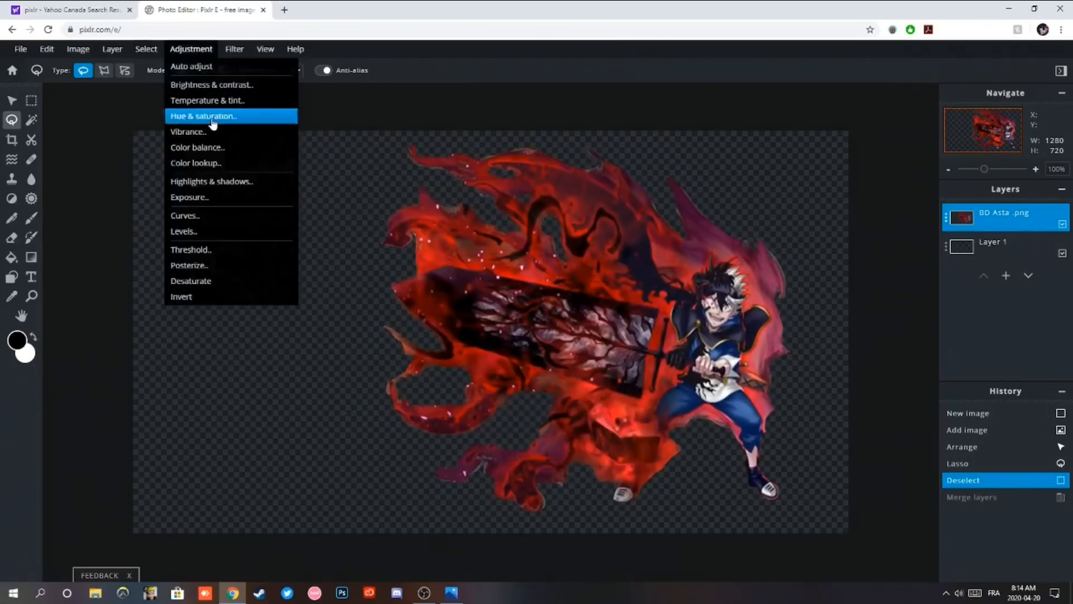
{"action": "left_click", "coordinate": [231, 134]}
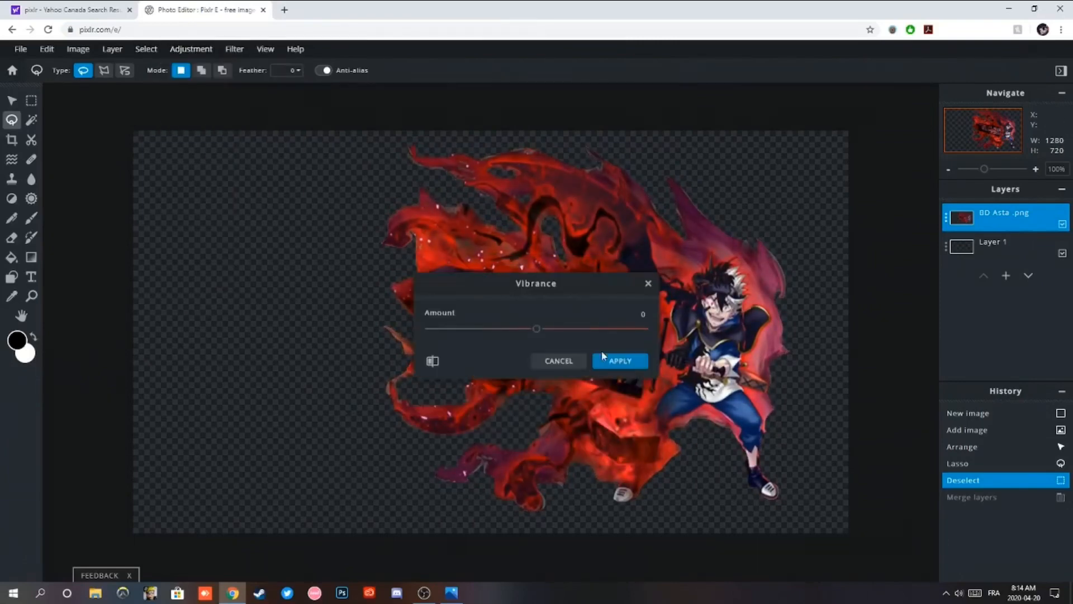
{"action": "left_click_drag", "start_coordinate": [484, 331], "coordinate": [537, 397]}
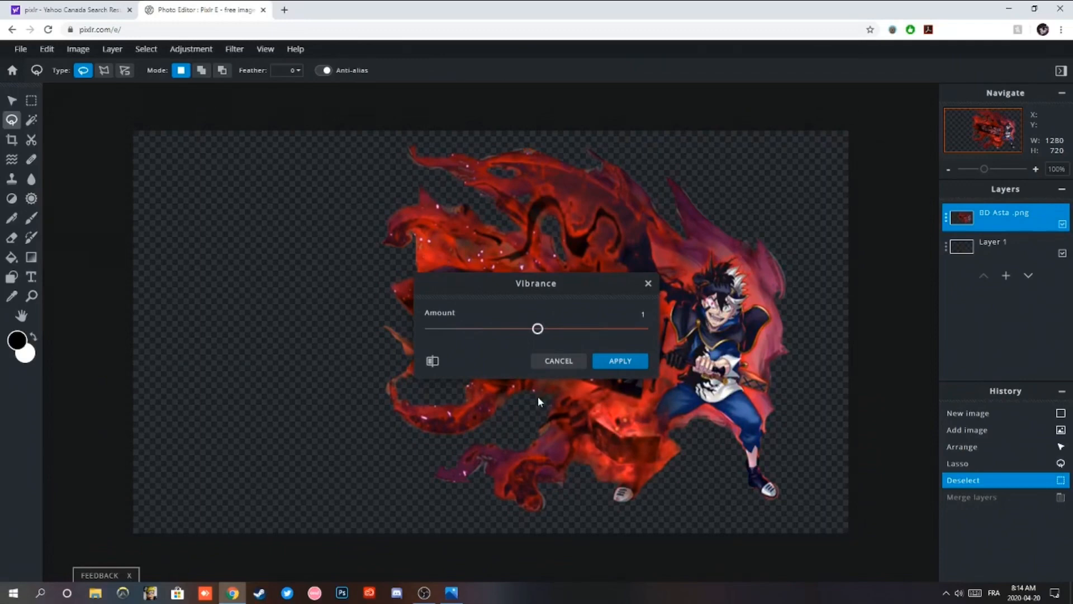
{"action": "left_click", "coordinate": [562, 364]}
Try color balance shifts on the BD Asta layer for the midtones, shadows and highlights ranges, then cancel the adjustment.
{"action": "left_click", "coordinate": [190, 49]}
{"action": "left_click", "coordinate": [208, 147]}
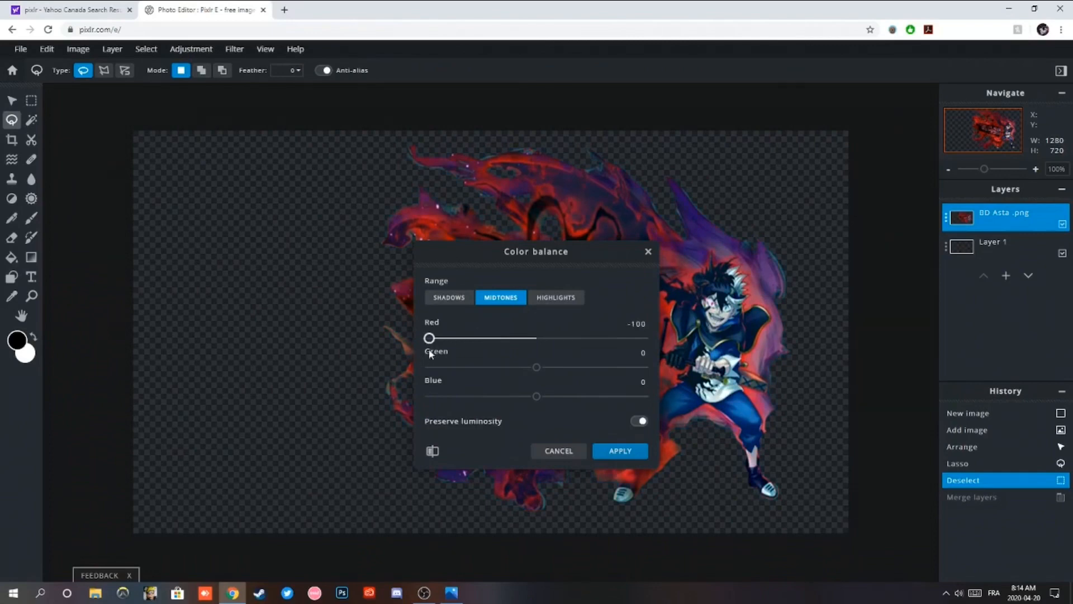
{"action": "left_click_drag", "start_coordinate": [431, 354], "coordinate": [536, 397]}
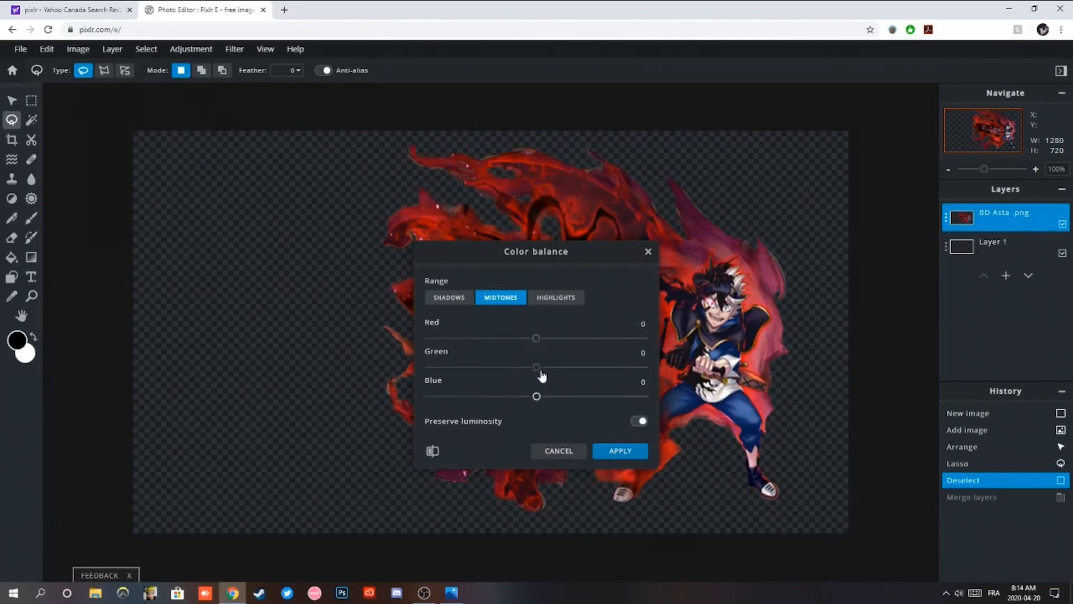
{"action": "left_click", "coordinate": [451, 298]}
{"action": "left_click_drag", "start_coordinate": [536, 339], "coordinate": [570, 339]}
{"action": "left_click_drag", "start_coordinate": [571, 380], "coordinate": [538, 394]}
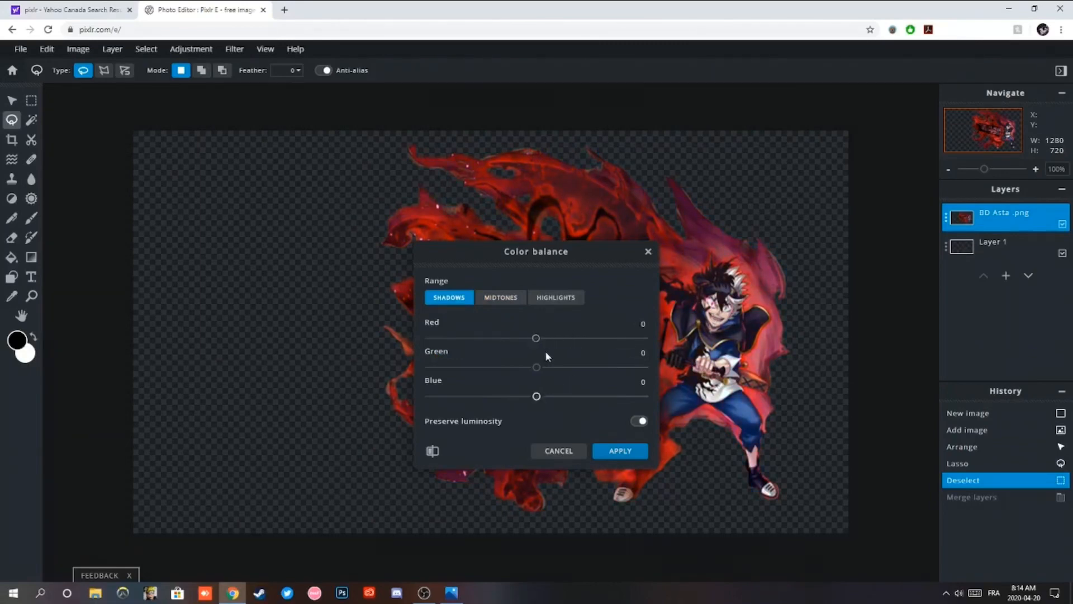
{"action": "left_click", "coordinate": [556, 298]}
{"action": "left_click_drag", "start_coordinate": [733, 357], "coordinate": [535, 401]}
{"action": "left_click", "coordinate": [559, 451]}
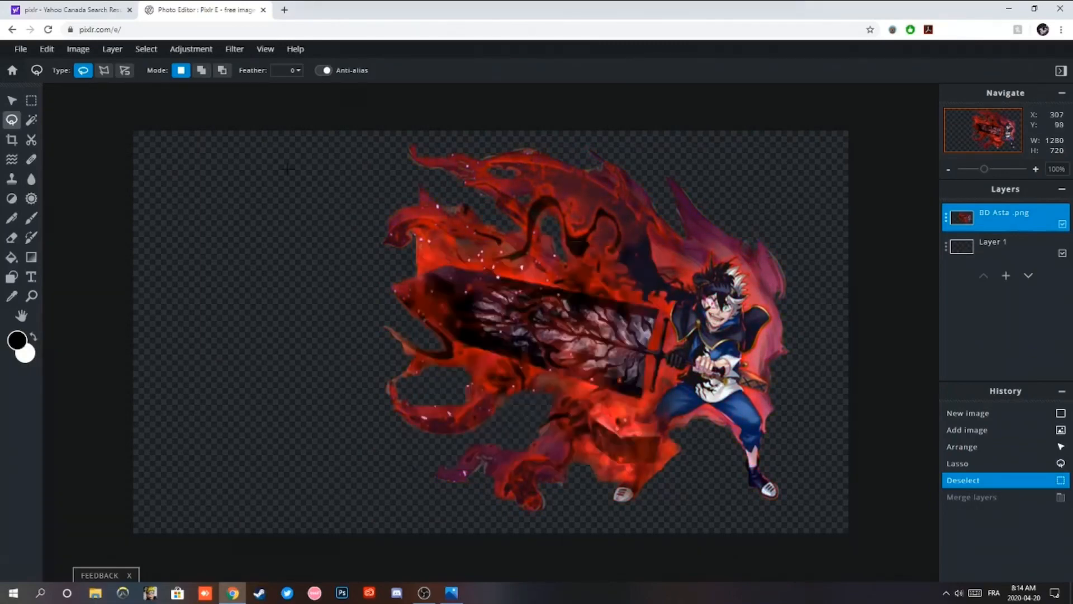
Preview several Color lookup gradients on the BD Asta layer, including blue-gold, white-blue and dark red, and cancel the adjustment.
{"action": "left_click", "coordinate": [191, 48]}
{"action": "left_click", "coordinate": [210, 162]}
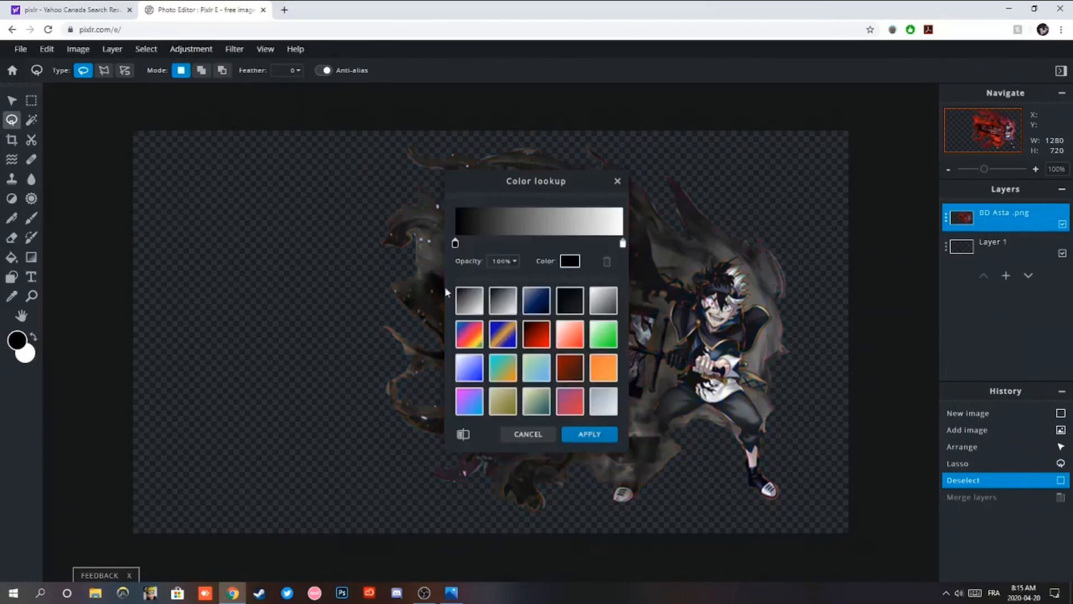
{"action": "left_click", "coordinate": [506, 336]}
{"action": "left_click", "coordinate": [471, 308]}
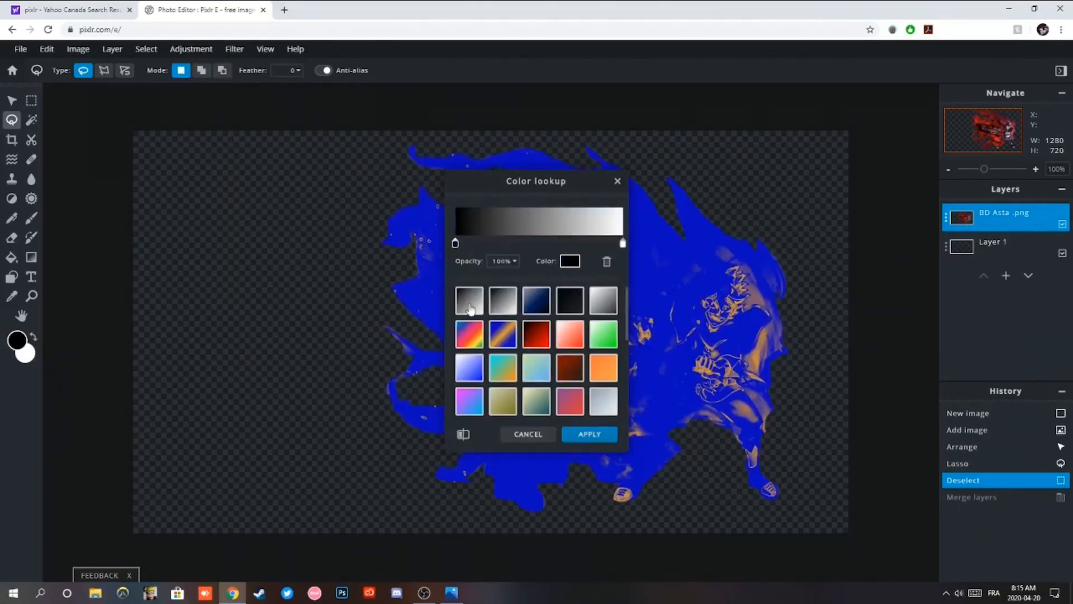
{"action": "left_click", "coordinate": [470, 345]}
{"action": "left_click", "coordinate": [470, 379]}
{"action": "left_click", "coordinate": [565, 371]}
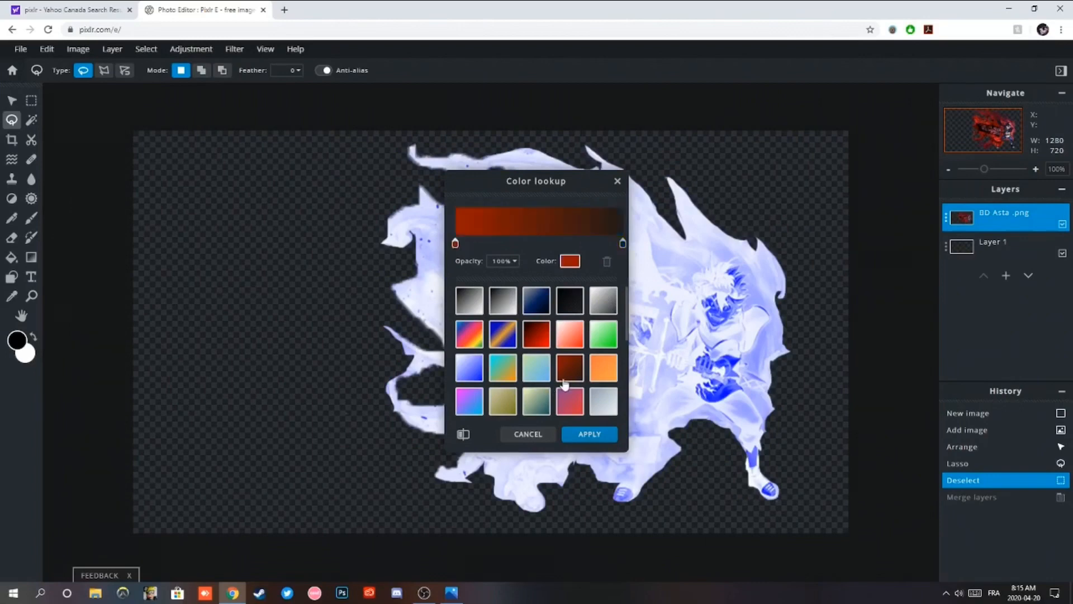
{"action": "left_click", "coordinate": [530, 435]}
Start an Inner glow filter on the BD Asta layer with 7% opacity, 21 px size and 100% strength.
{"action": "left_click", "coordinate": [193, 49]}
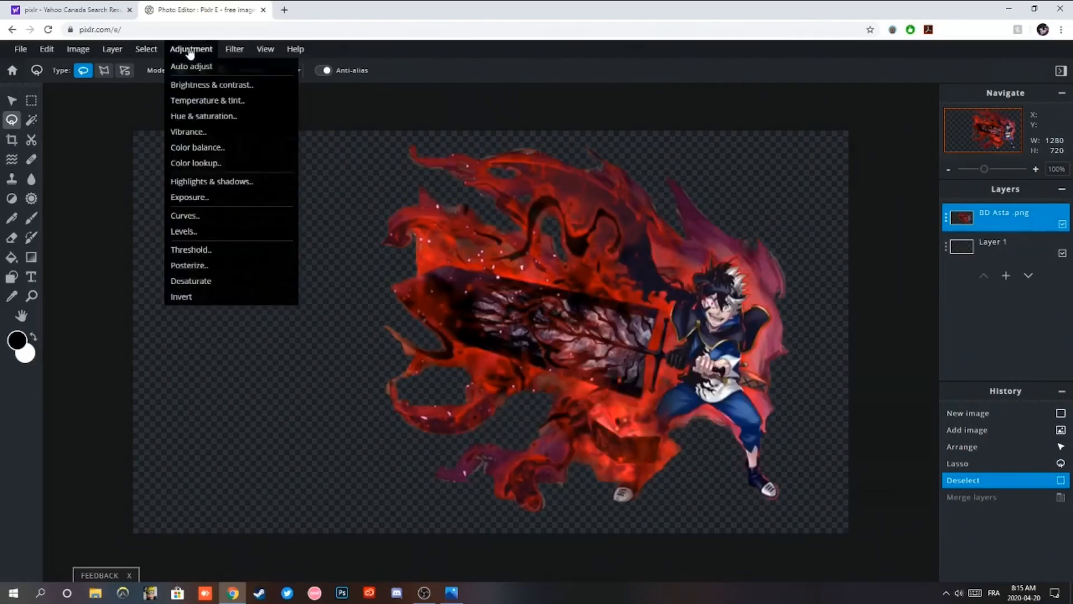
{"action": "mouse_move", "coordinate": [225, 56]}
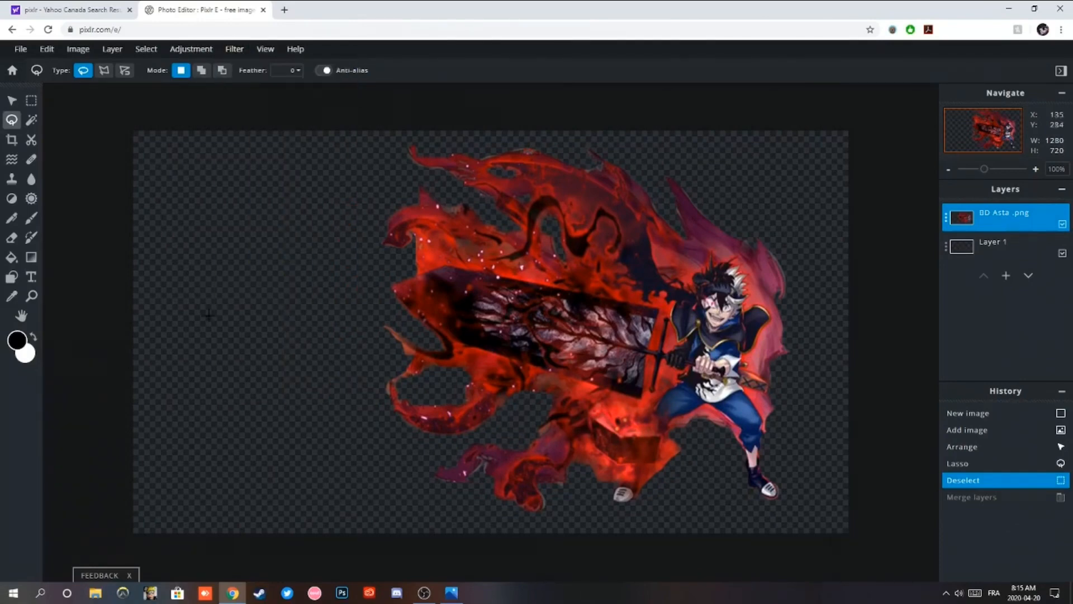
{"action": "mouse_move", "coordinate": [236, 52]}
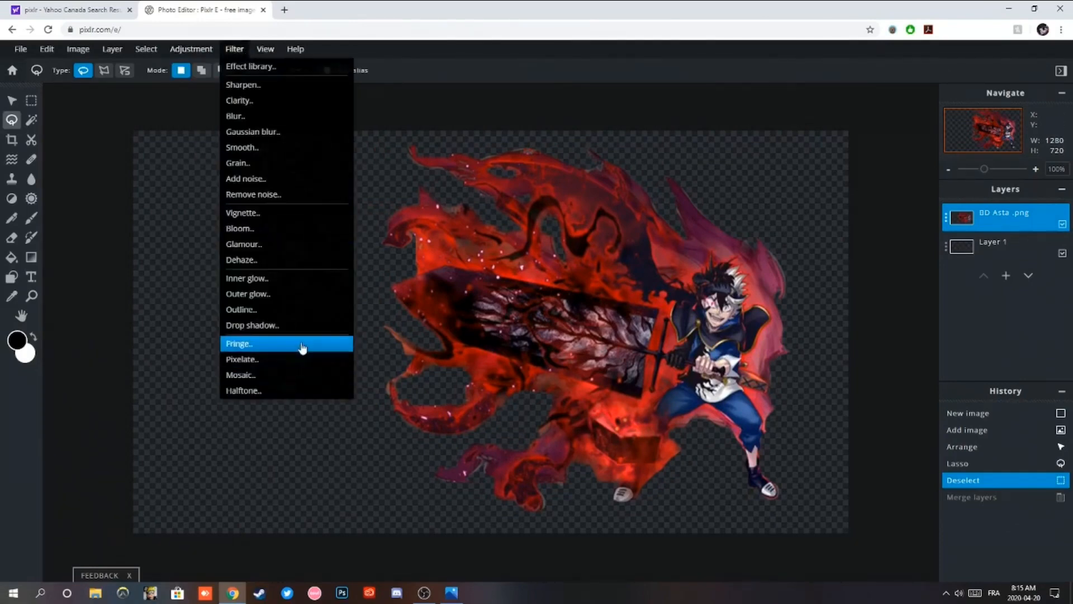
{"action": "left_click", "coordinate": [268, 278]}
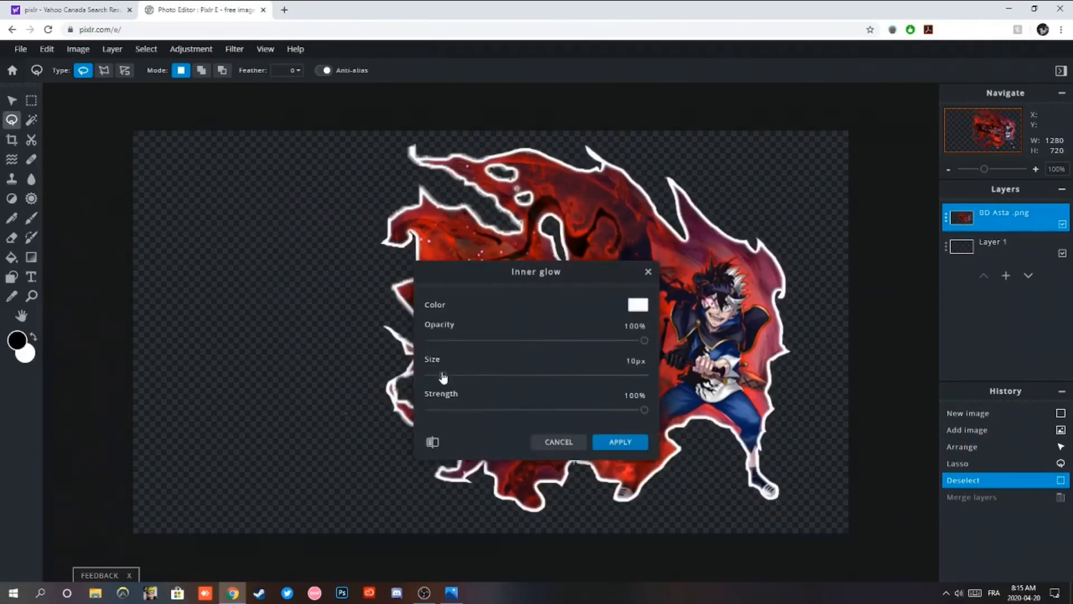
{"action": "mouse_move", "coordinate": [443, 376]}
{"action": "left_mouse_down"}
{"action": "mouse_move", "coordinate": [497, 374]}
{"action": "mouse_move", "coordinate": [426, 375]}
{"action": "left_mouse_up"}
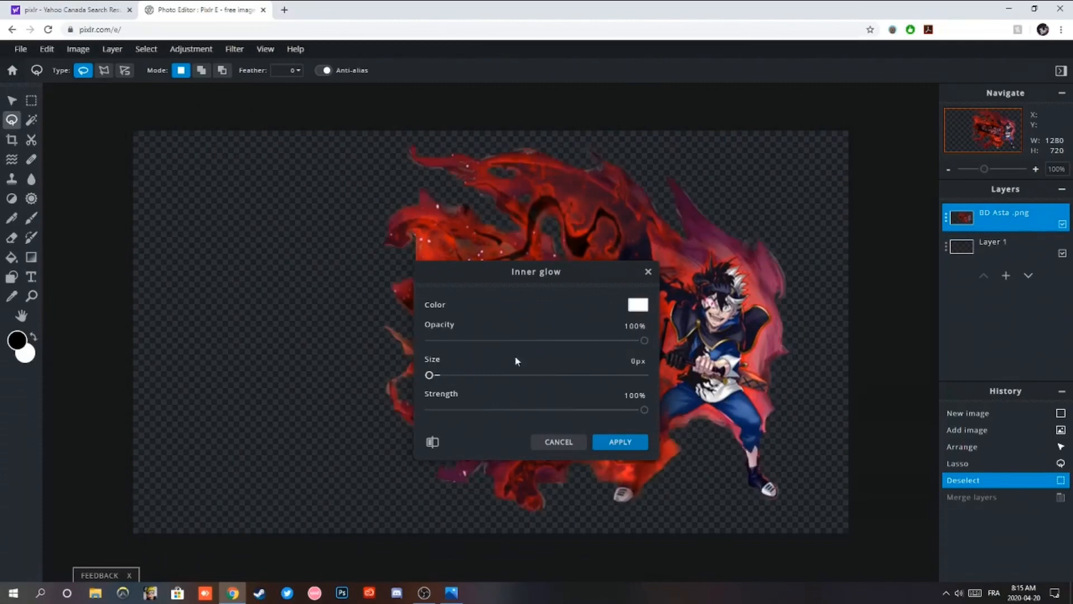
{"action": "left_click_drag", "start_coordinate": [645, 341], "coordinate": [611, 341]}
{"action": "left_click_drag", "start_coordinate": [436, 375], "coordinate": [452, 375]}
{"action": "left_click_drag", "start_coordinate": [608, 341], "coordinate": [446, 340]}
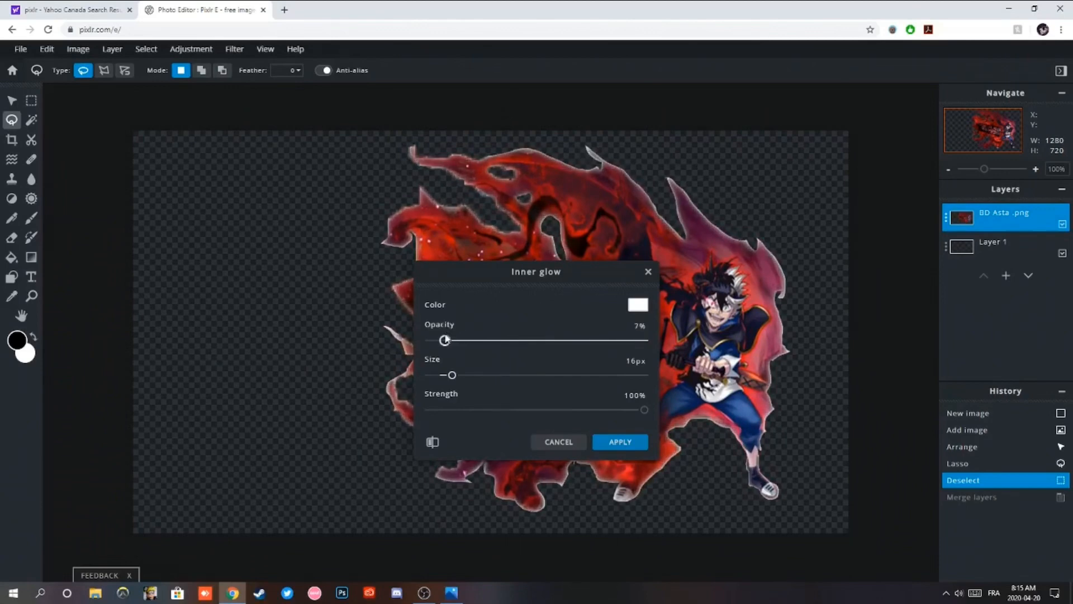
{"action": "mouse_move", "coordinate": [633, 419]}
{"action": "left_mouse_down"}
{"action": "mouse_move", "coordinate": [355, 395]}
{"action": "mouse_move", "coordinate": [643, 427]}
{"action": "left_mouse_up"}
{"action": "left_click_drag", "start_coordinate": [454, 379], "coordinate": [773, 465]}
Set the inner glow color to black (#000000) and apply the filter.
{"action": "left_click", "coordinate": [637, 306]}
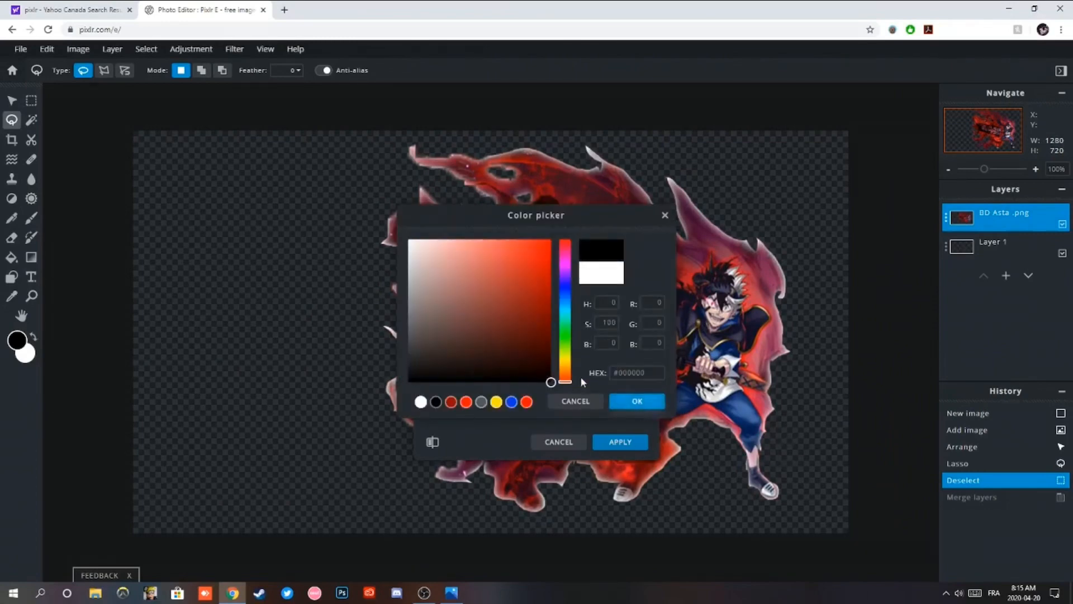
{"action": "left_click", "coordinate": [632, 401]}
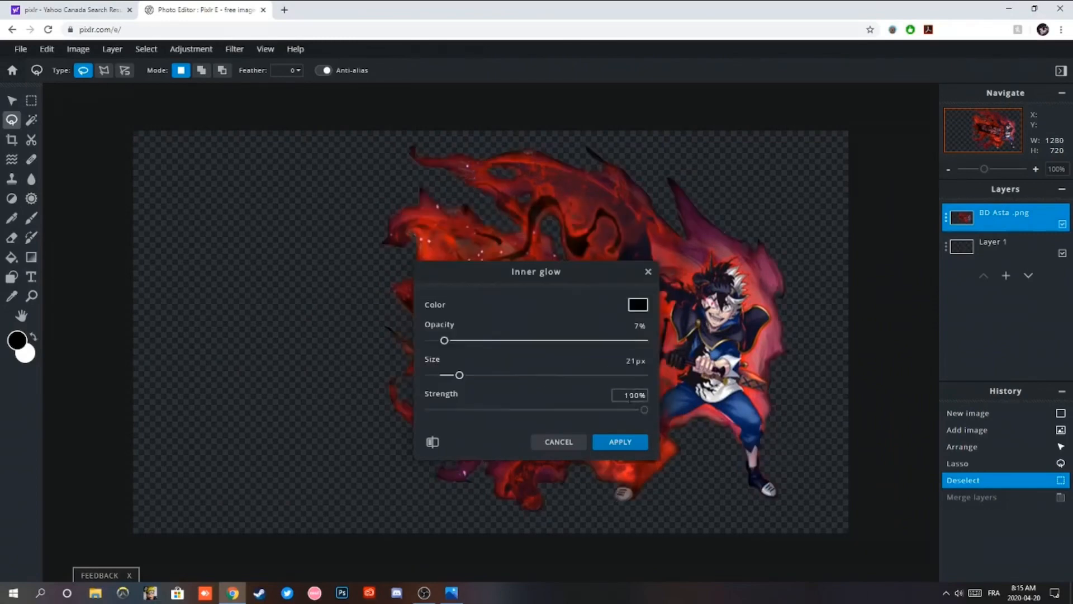
{"action": "left_click", "coordinate": [621, 443]}
Start an Outer glow filter on the BD Asta layer and set its color to dark red #950006.
{"action": "left_click", "coordinate": [146, 48]}
{"action": "mouse_move", "coordinate": [209, 50]}
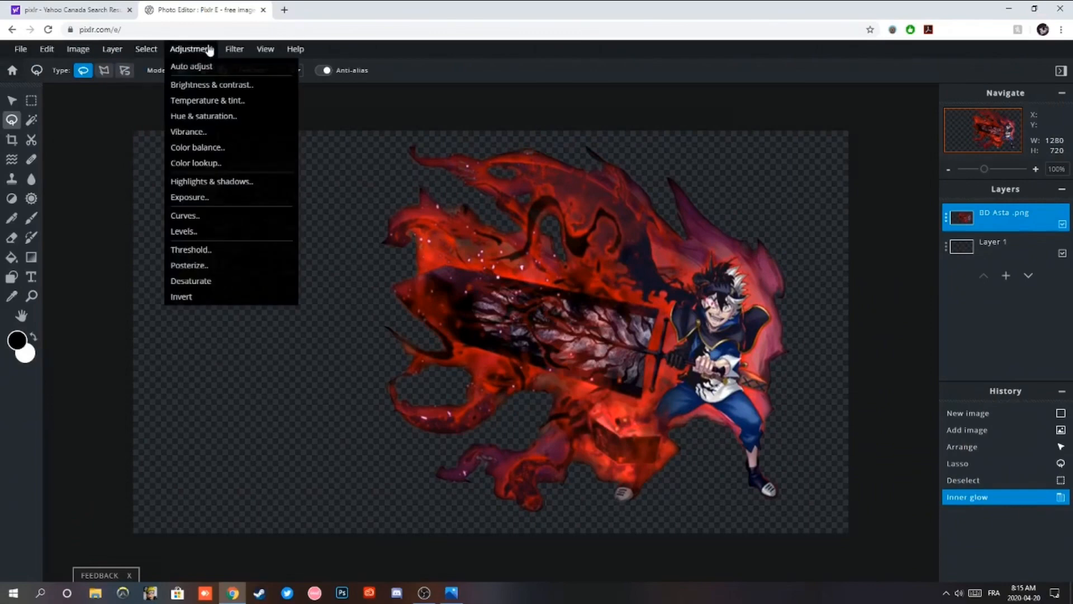
{"action": "left_click", "coordinate": [275, 294]}
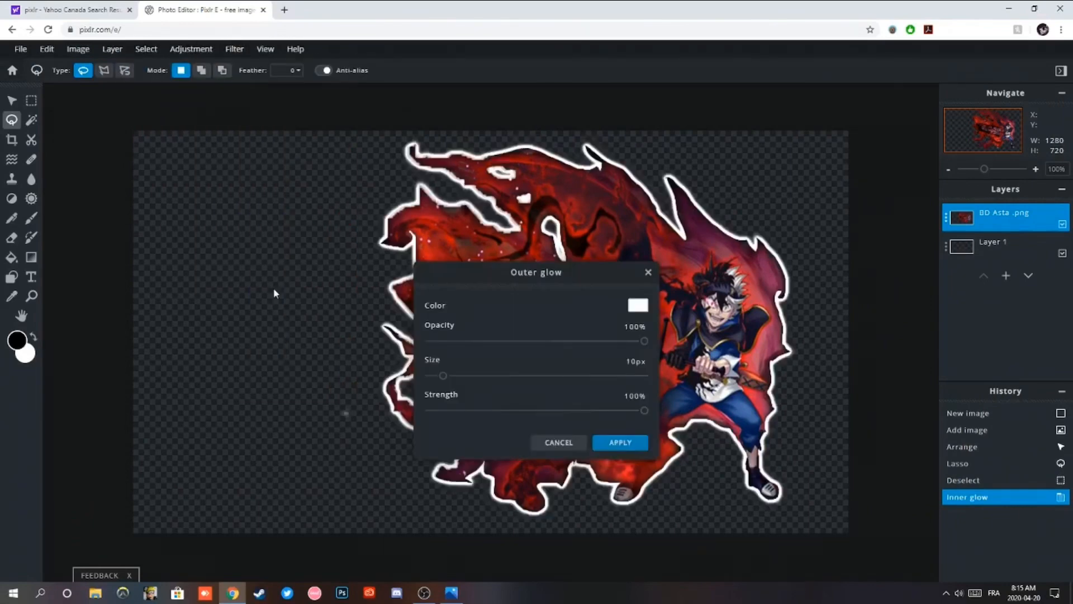
{"action": "left_click", "coordinate": [638, 305]}
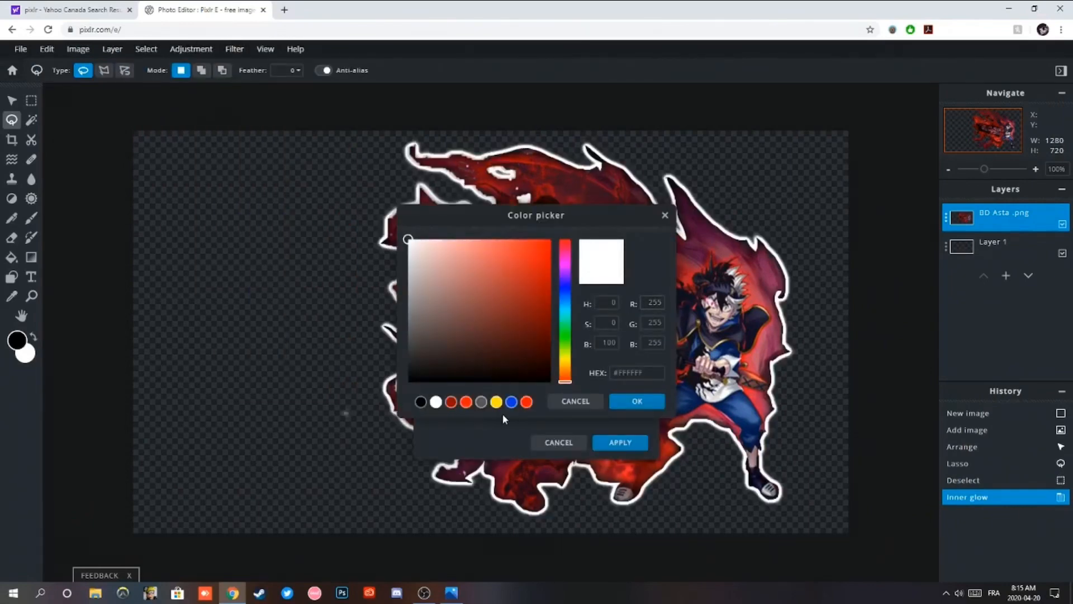
{"action": "left_click", "coordinate": [451, 402]}
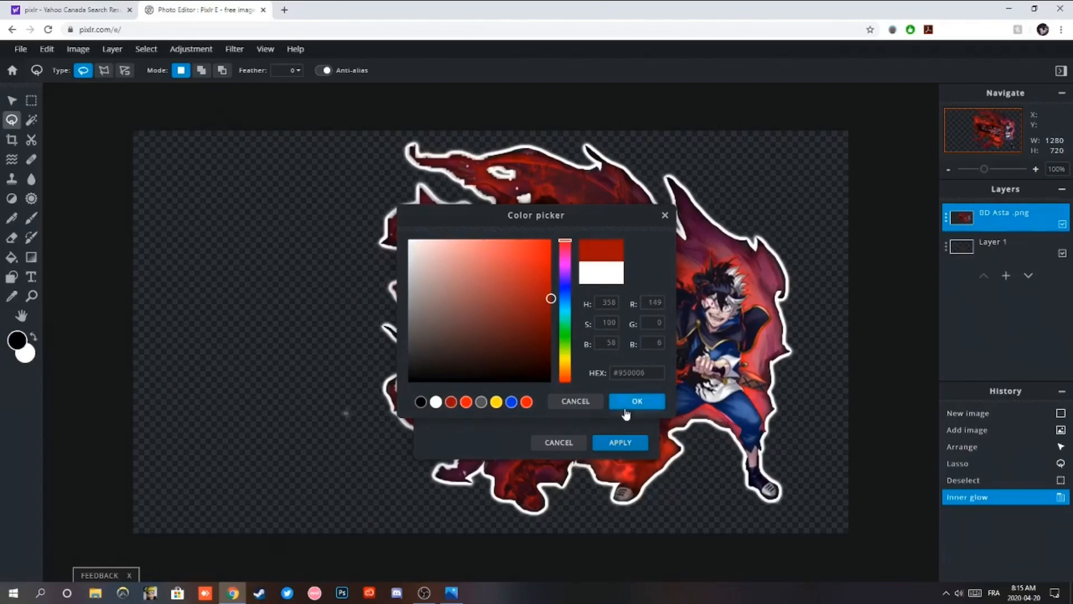
{"action": "left_click", "coordinate": [626, 407]}
Set the outer glow to 50% opacity, 20 px size and 40% strength, and apply it to the BD Asta layer.
{"action": "left_click_drag", "start_coordinate": [443, 379], "coordinate": [458, 378]}
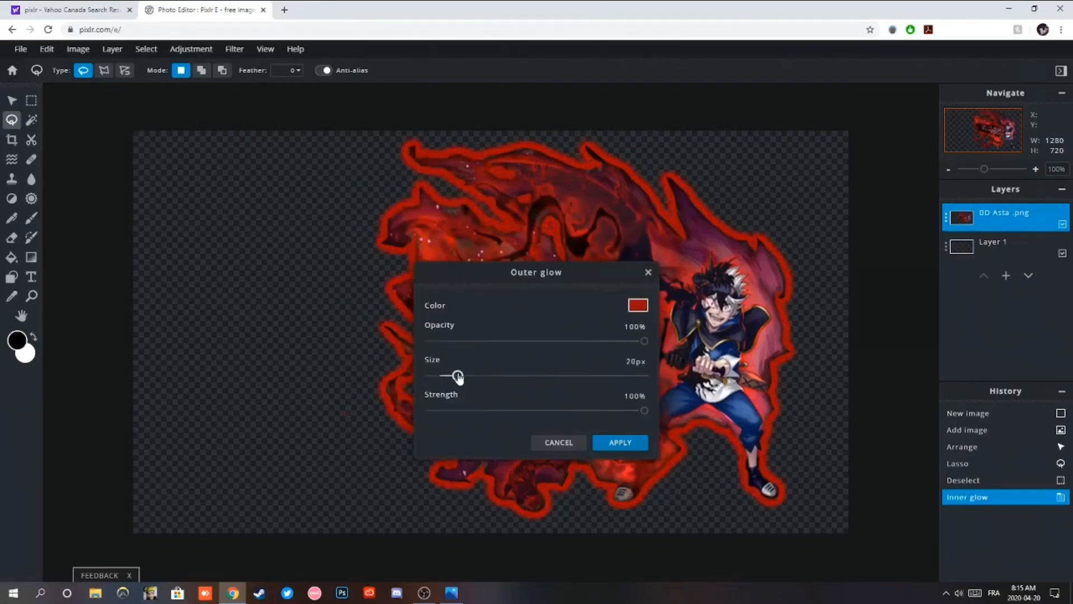
{"action": "left_click_drag", "start_coordinate": [645, 343], "coordinate": [628, 352]}
{"action": "left_click_drag", "start_coordinate": [534, 377], "coordinate": [514, 421]}
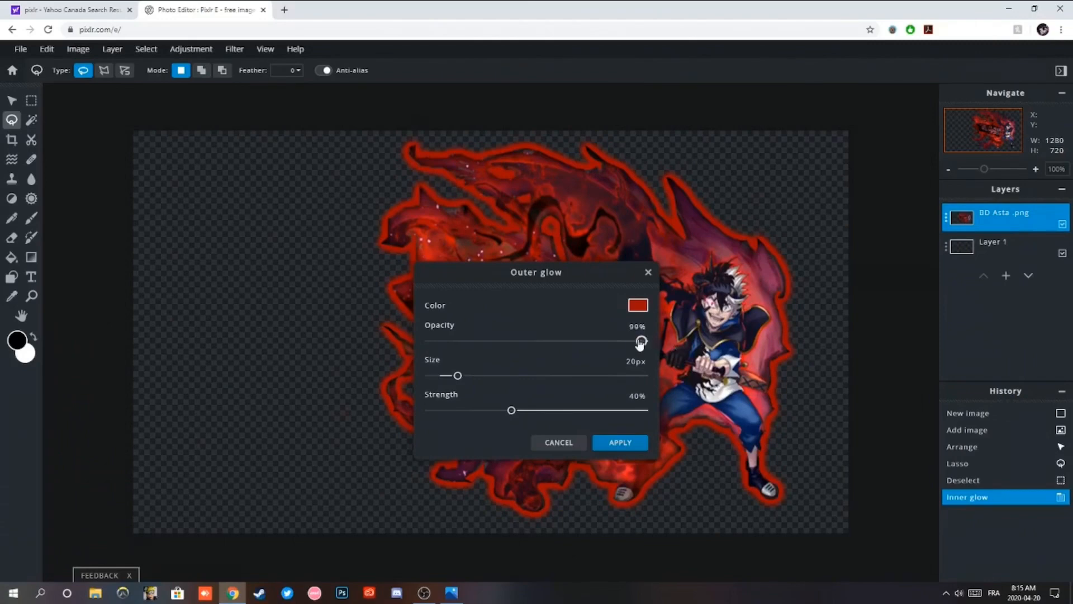
{"action": "left_click_drag", "start_coordinate": [640, 343], "coordinate": [546, 343]}
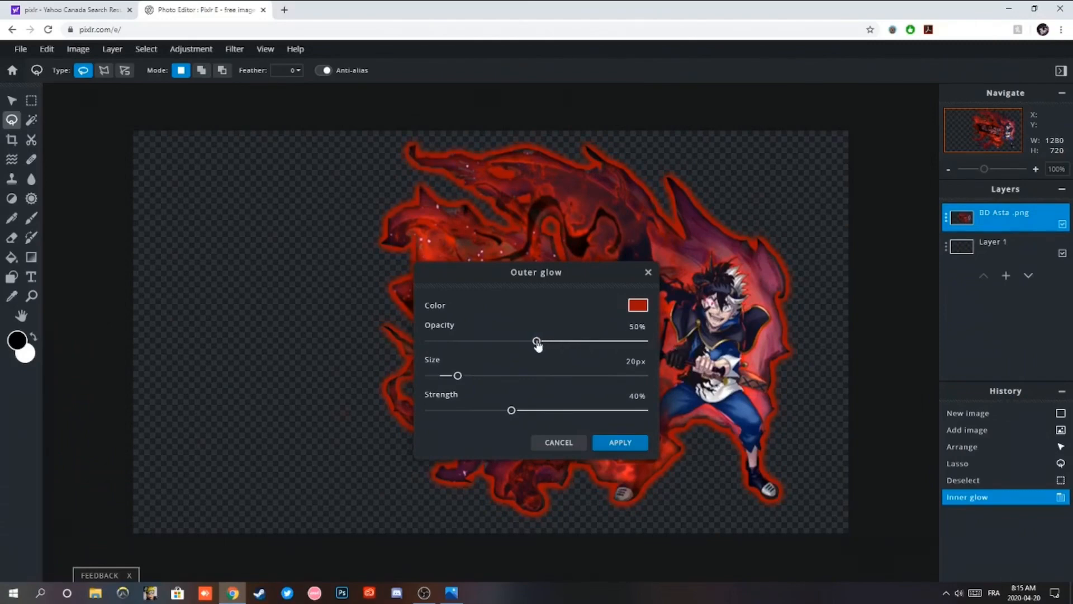
{"action": "left_click", "coordinate": [621, 443]}
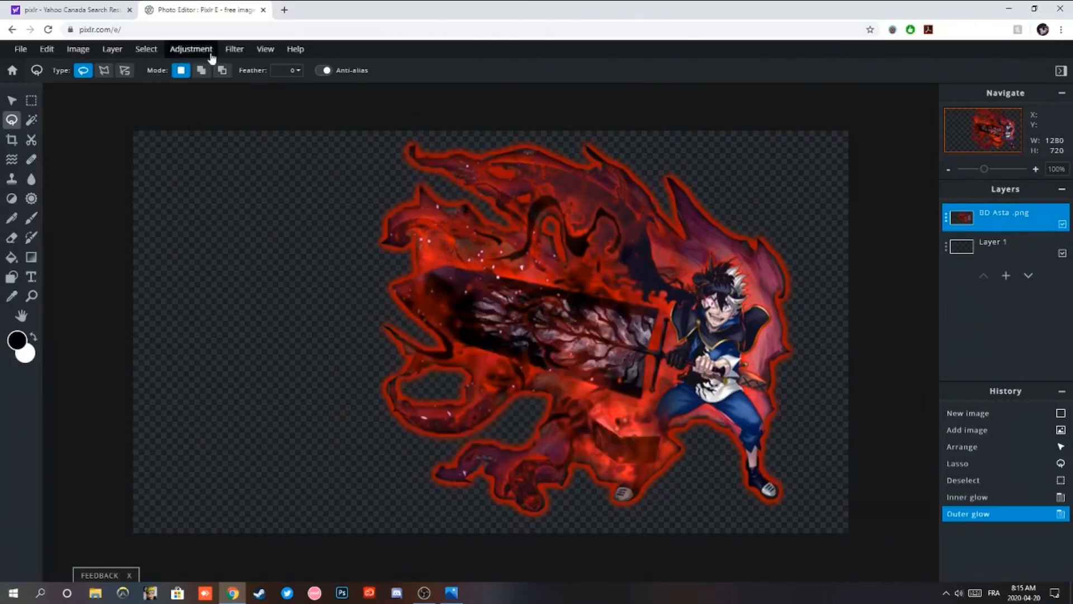
Preview the Stroke / Outline filter on the BD Asta layer and cancel it.
{"action": "left_click", "coordinate": [249, 54]}
{"action": "left_click", "coordinate": [249, 55]}
{"action": "left_click", "coordinate": [230, 54]}
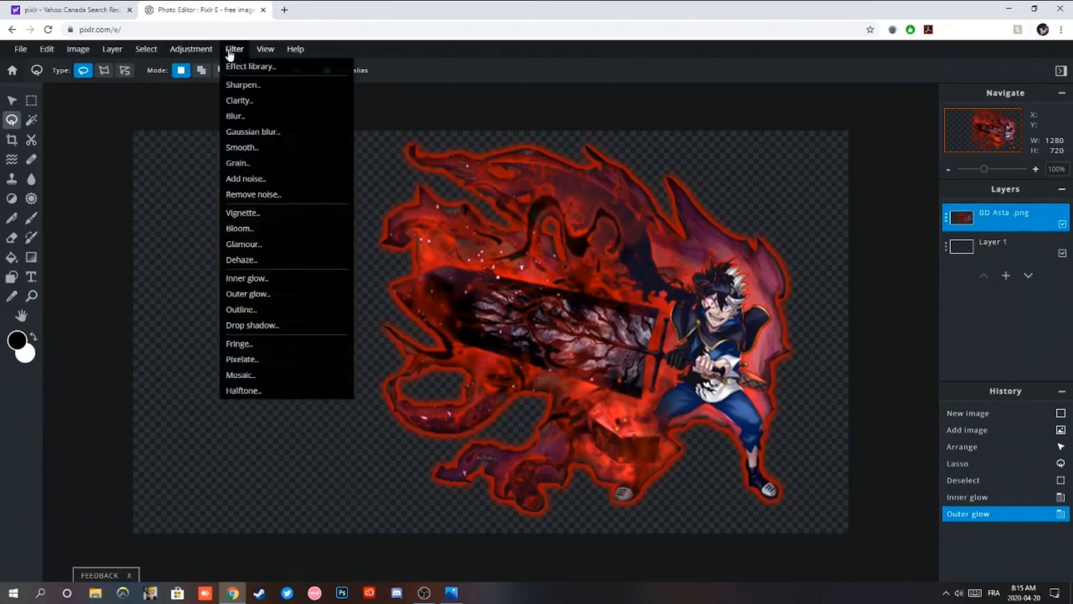
{"action": "left_click", "coordinate": [250, 310]}
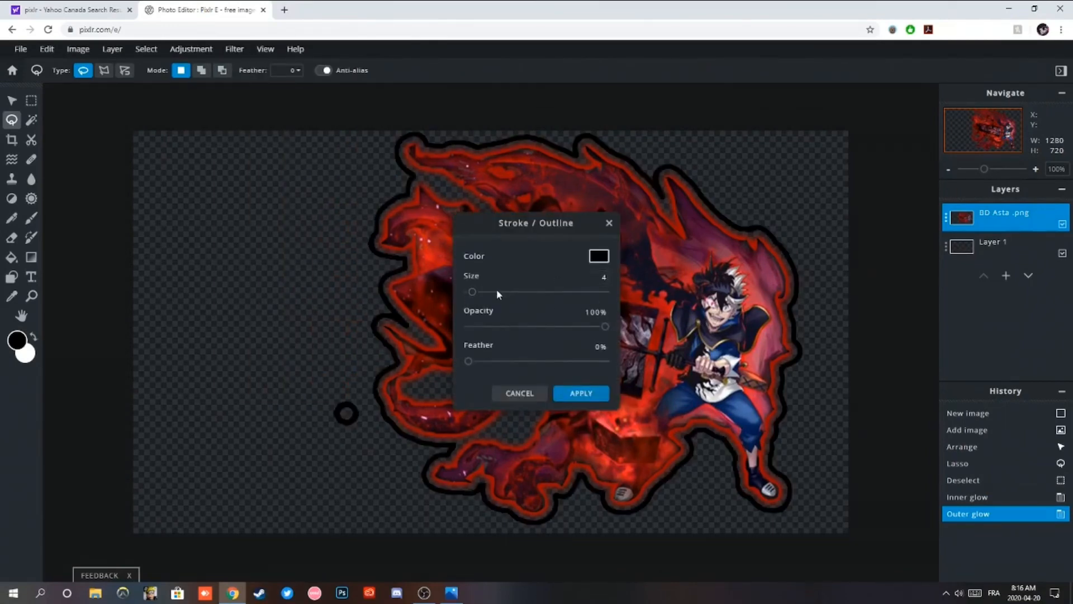
{"action": "left_click", "coordinate": [519, 395]}
Apply a black drop shadow to the BD Asta layer with opacity 100, blur 0 px, offset x 24 px and offset y 9 px.
{"action": "left_click", "coordinate": [244, 50]}
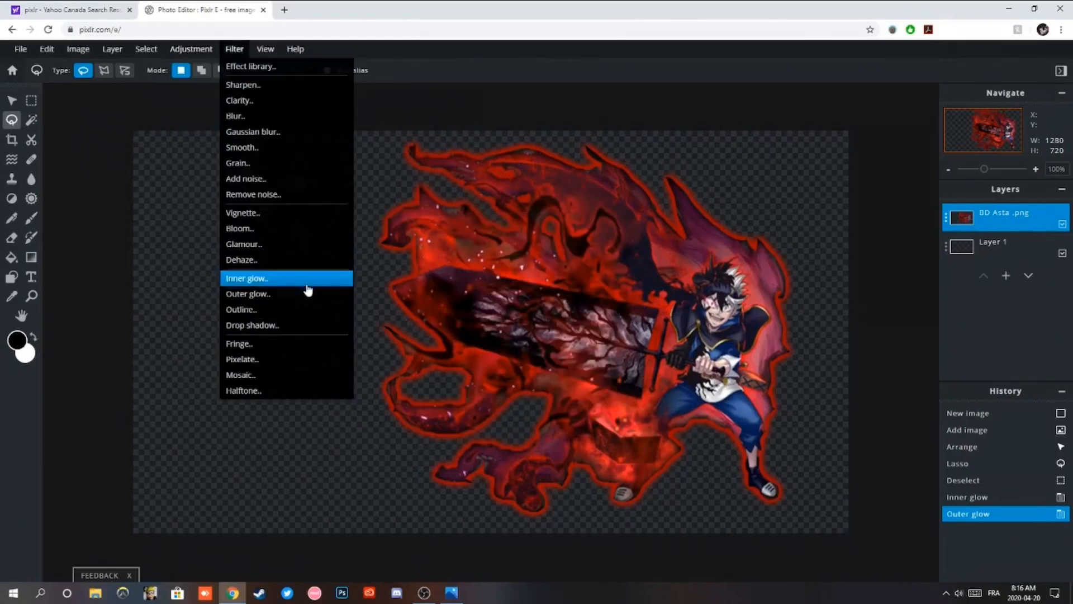
{"action": "left_click", "coordinate": [295, 325]}
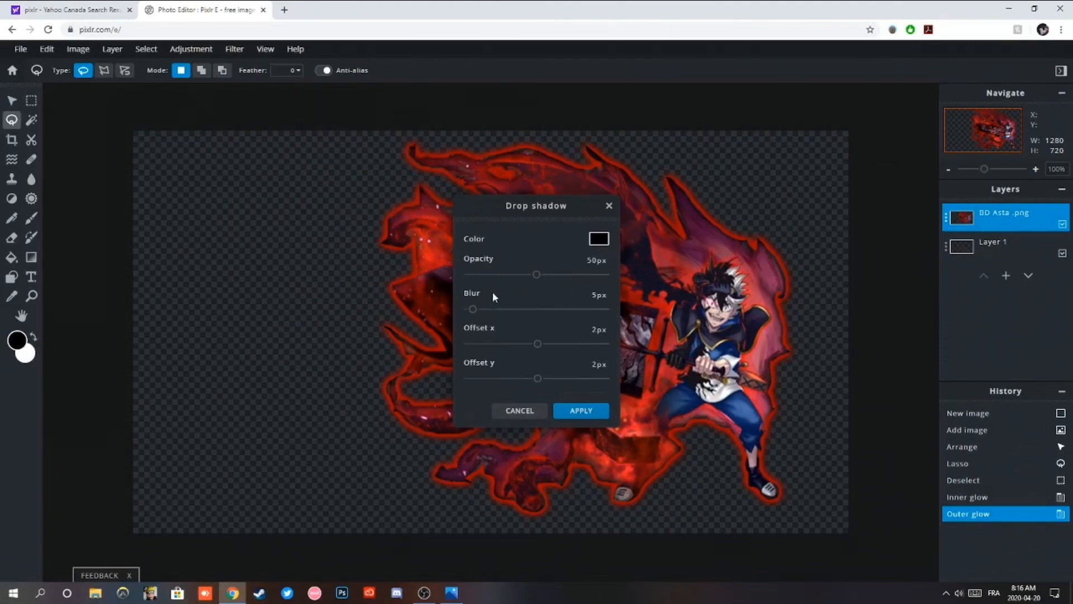
{"action": "left_click_drag", "start_coordinate": [537, 274], "coordinate": [793, 292]}
{"action": "left_click_drag", "start_coordinate": [473, 311], "coordinate": [312, 296]}
{"action": "mouse_move", "coordinate": [539, 381]}
{"action": "left_mouse_down"}
{"action": "mouse_move", "coordinate": [571, 381]}
{"action": "mouse_move", "coordinate": [544, 384]}
{"action": "left_mouse_up"}
{"action": "mouse_move", "coordinate": [538, 346]}
{"action": "left_mouse_down"}
{"action": "mouse_move", "coordinate": [515, 346]}
{"action": "mouse_move", "coordinate": [585, 347]}
{"action": "mouse_move", "coordinate": [554, 347]}
{"action": "left_mouse_up"}
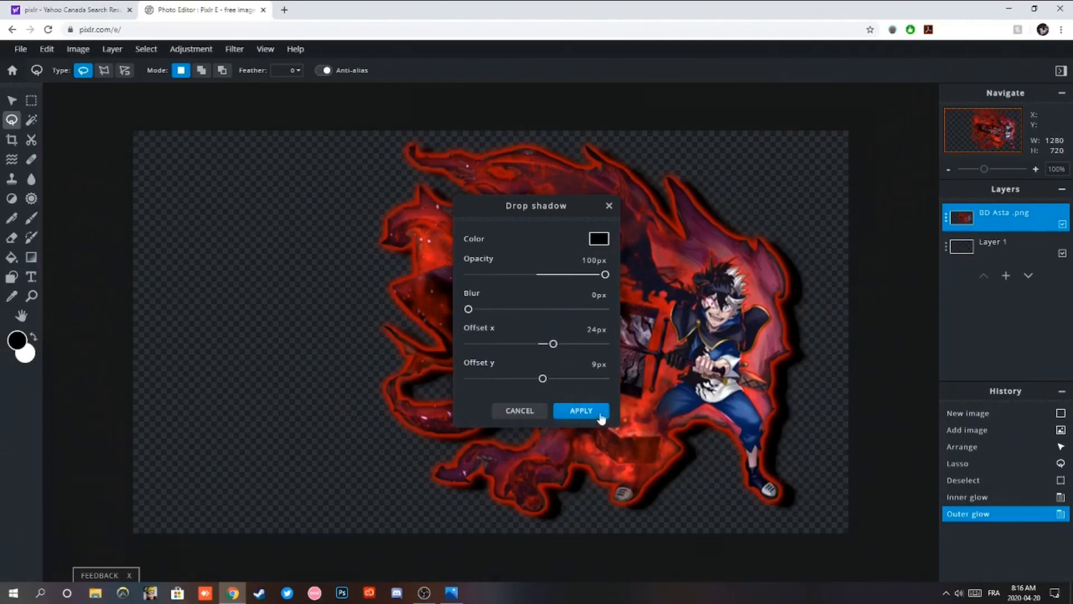
{"action": "left_click", "coordinate": [580, 411]}
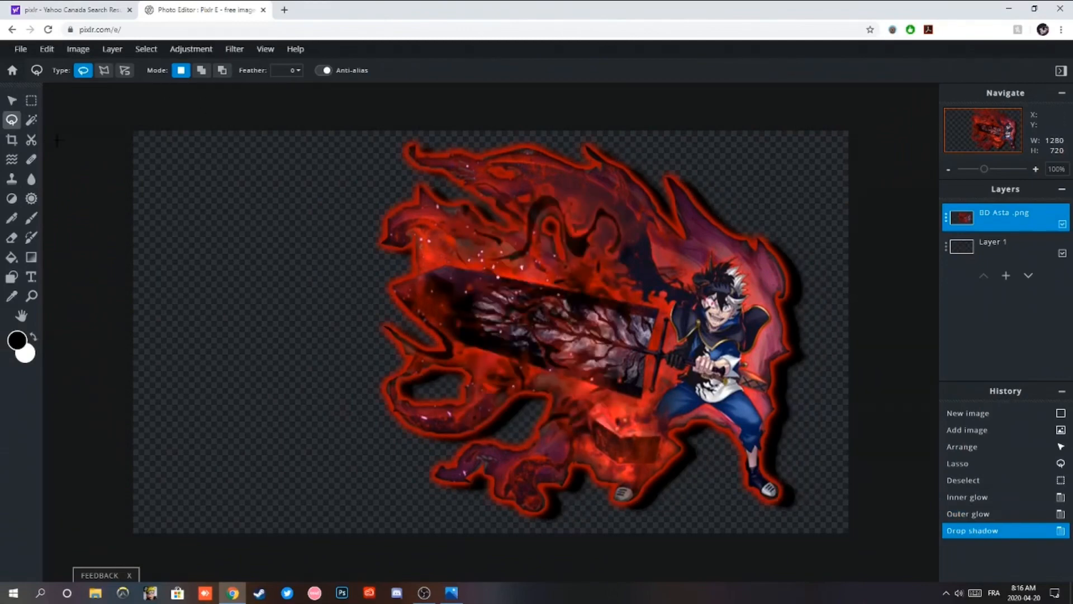
Move the BD Asta artwork left on the canvas to about Left -304, Top -245.
{"action": "left_click", "coordinate": [12, 100]}
{"action": "left_click_drag", "start_coordinate": [670, 344], "coordinate": [576, 341]}
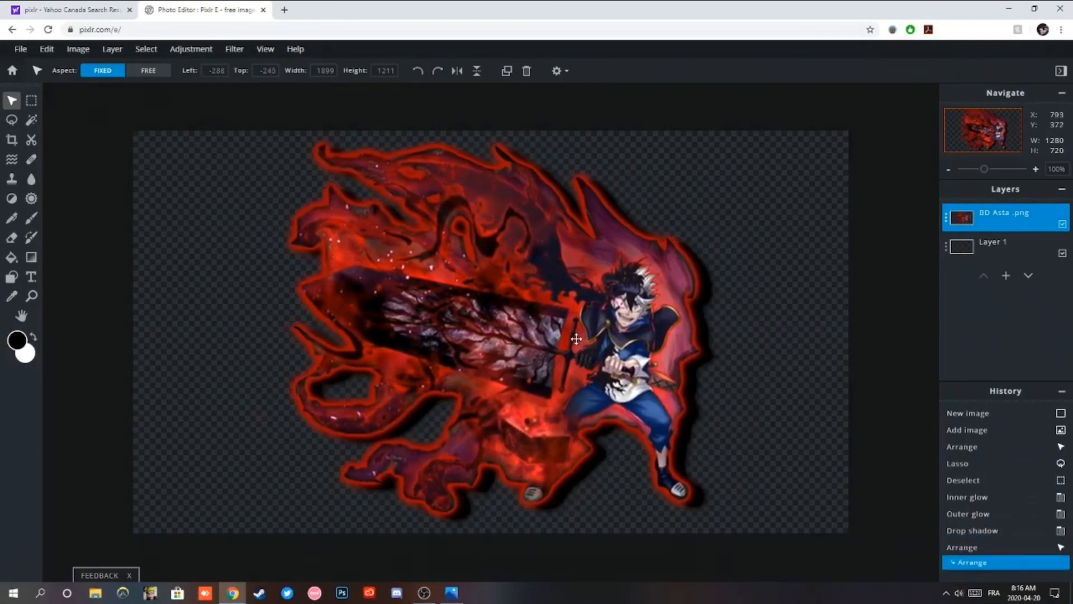
{"action": "left_click", "coordinate": [452, 593]}
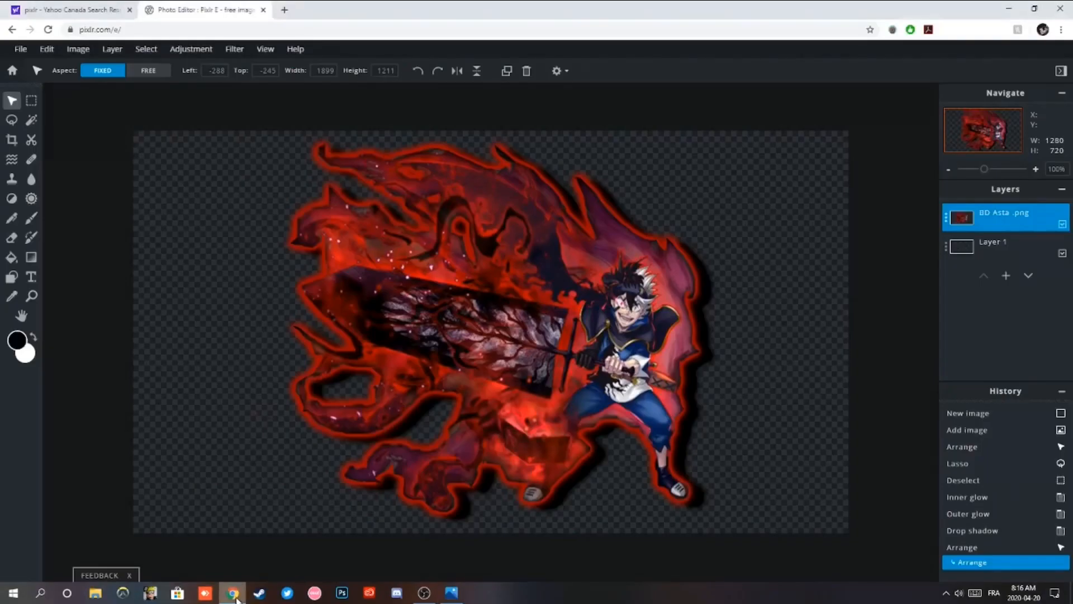
{"action": "left_click", "coordinate": [233, 593]}
{"action": "left_click_drag", "start_coordinate": [462, 419], "coordinate": [453, 418]}
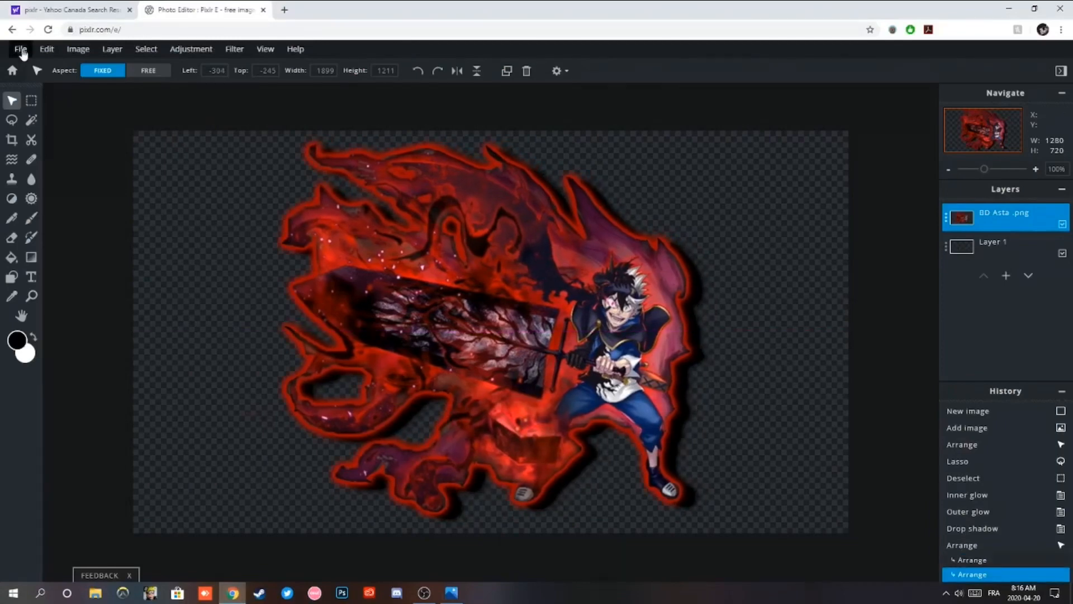
Add a placeholder text layer and set its size to 400 and its font to Aberus.
{"action": "left_click", "coordinate": [31, 276]}
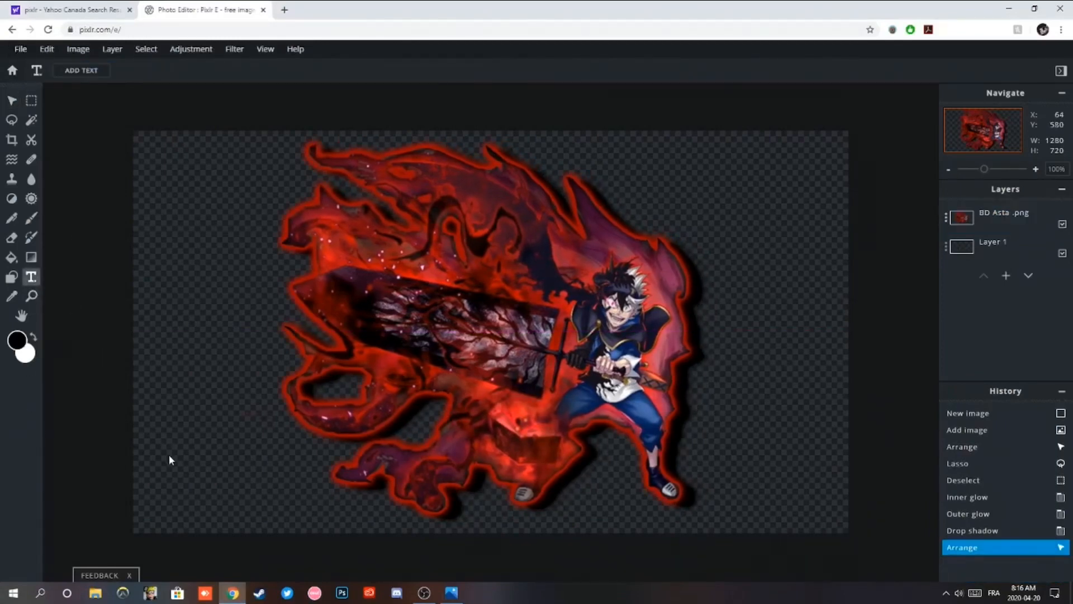
{"action": "left_click", "coordinate": [183, 479]}
{"action": "left_click", "coordinate": [621, 344]}
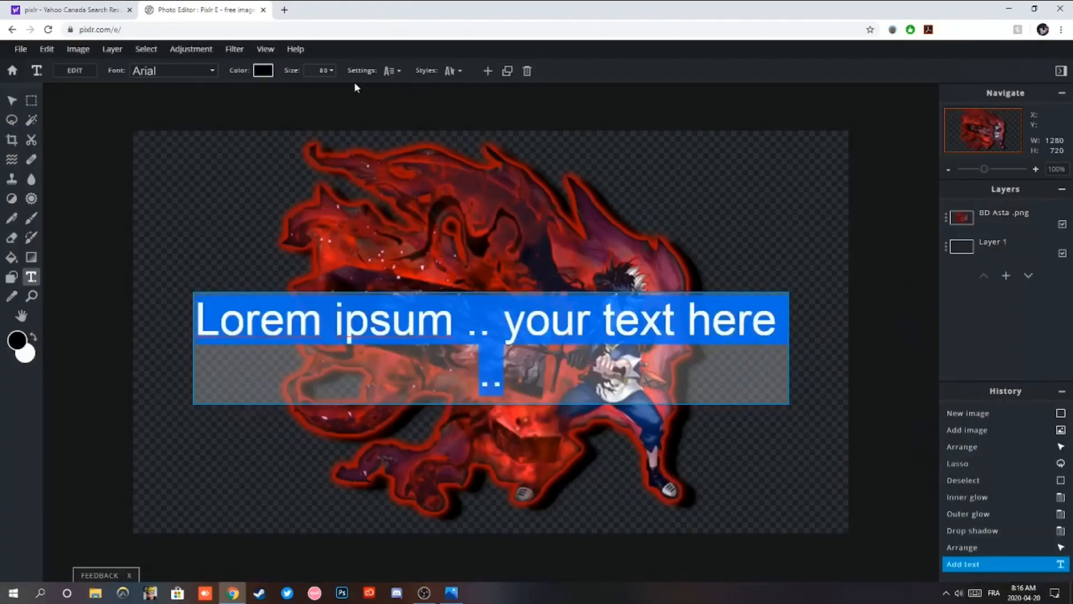
{"action": "left_click", "coordinate": [266, 72]}
{"action": "left_click", "coordinate": [328, 75]}
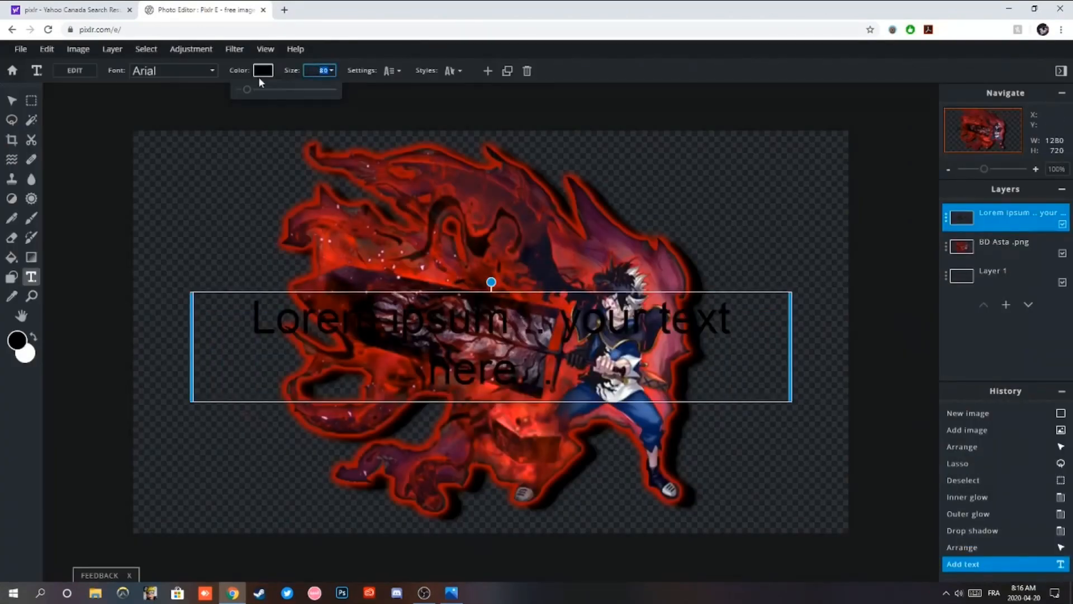
{"action": "type", "text": "400"}
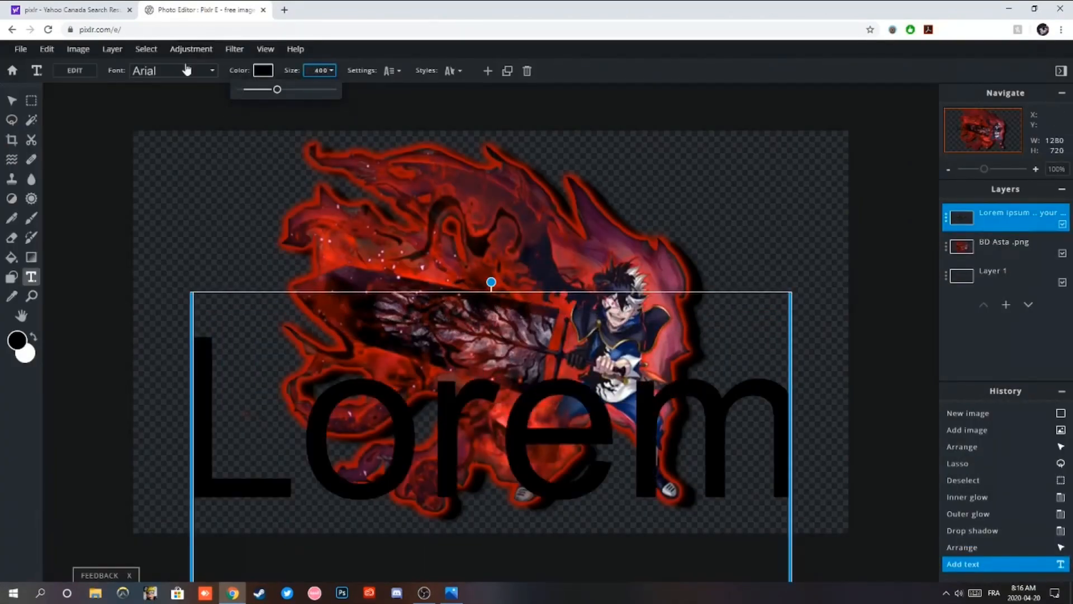
{"action": "left_click", "coordinate": [174, 72]}
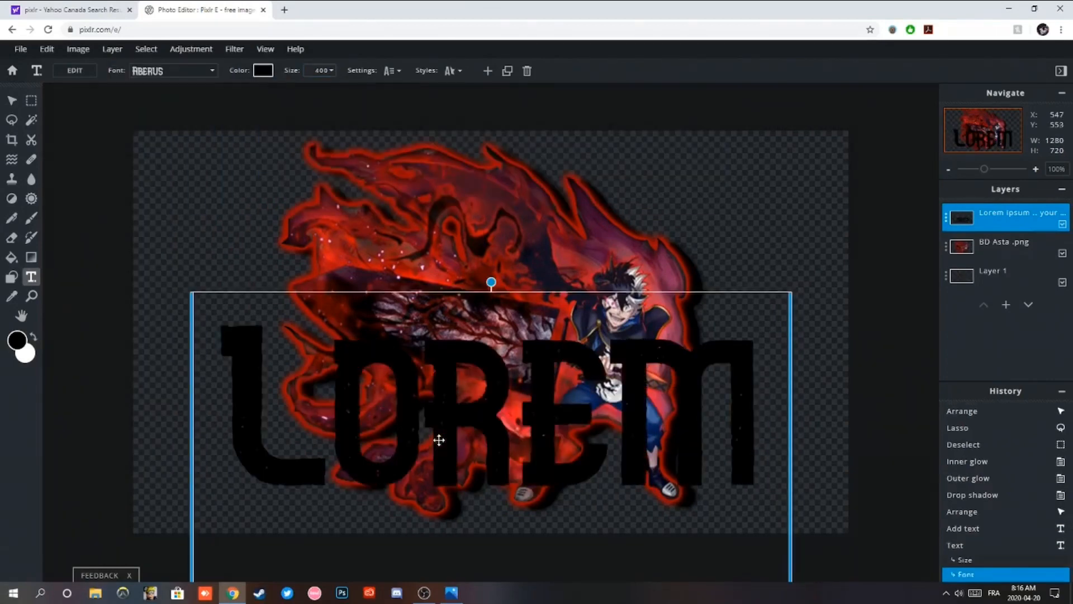
Hide the oversized Lorem ipsum text layer above the BD Asta artwork.
{"action": "key", "text": "u"}
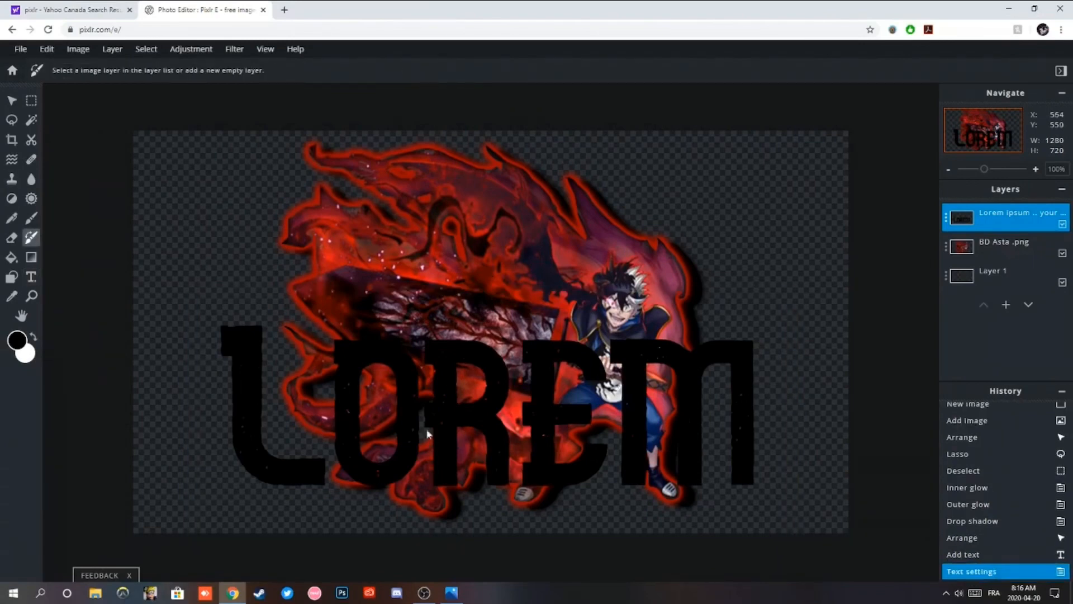
{"action": "key", "text": "v"}
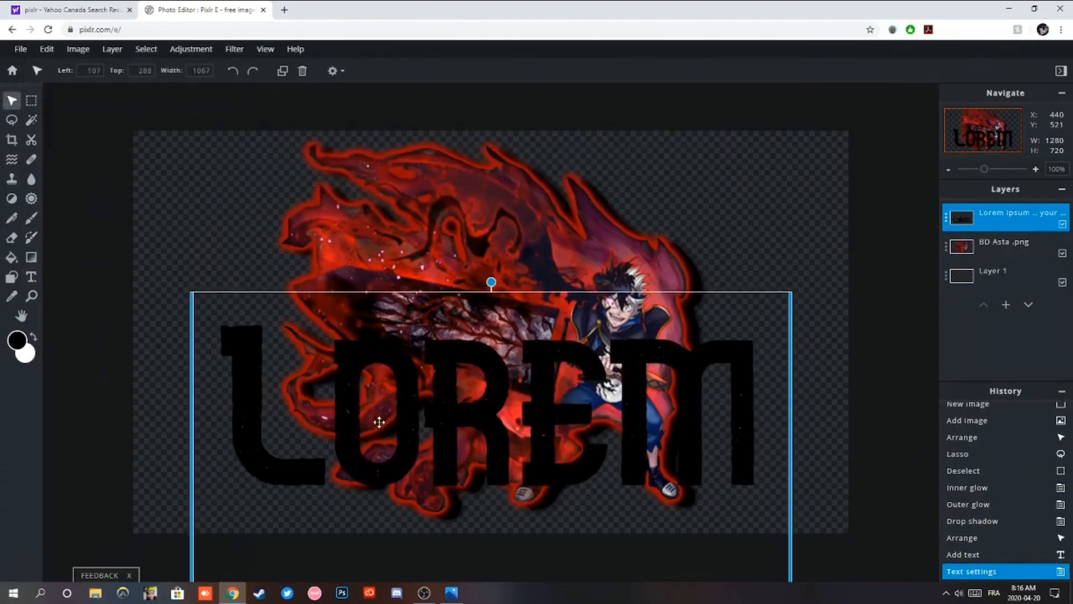
{"action": "key", "text": "t"}
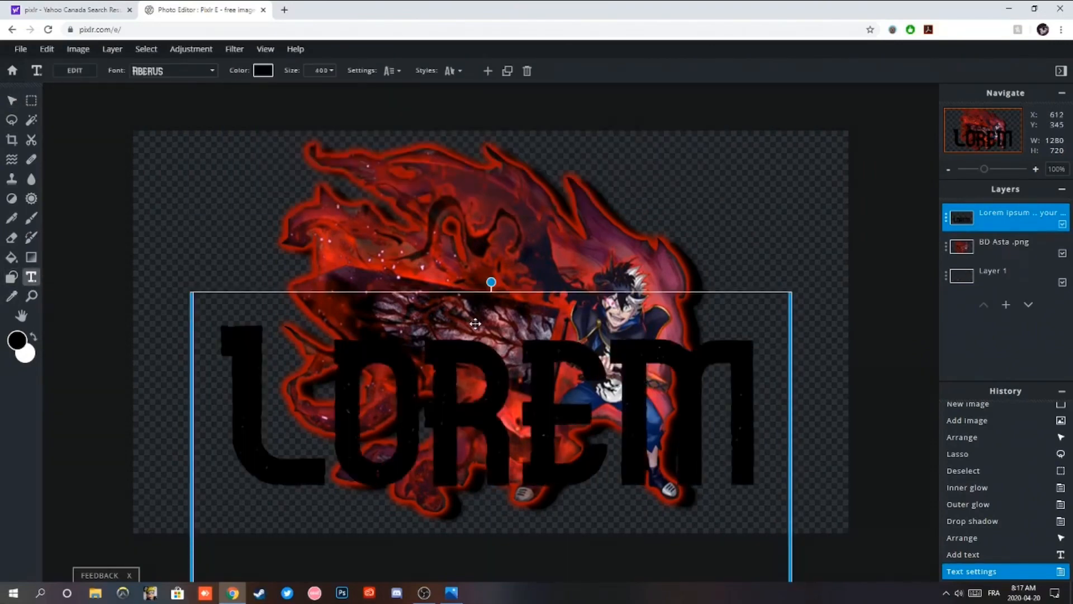
{"action": "left_click_drag", "start_coordinate": [452, 426], "coordinate": [451, 426]}
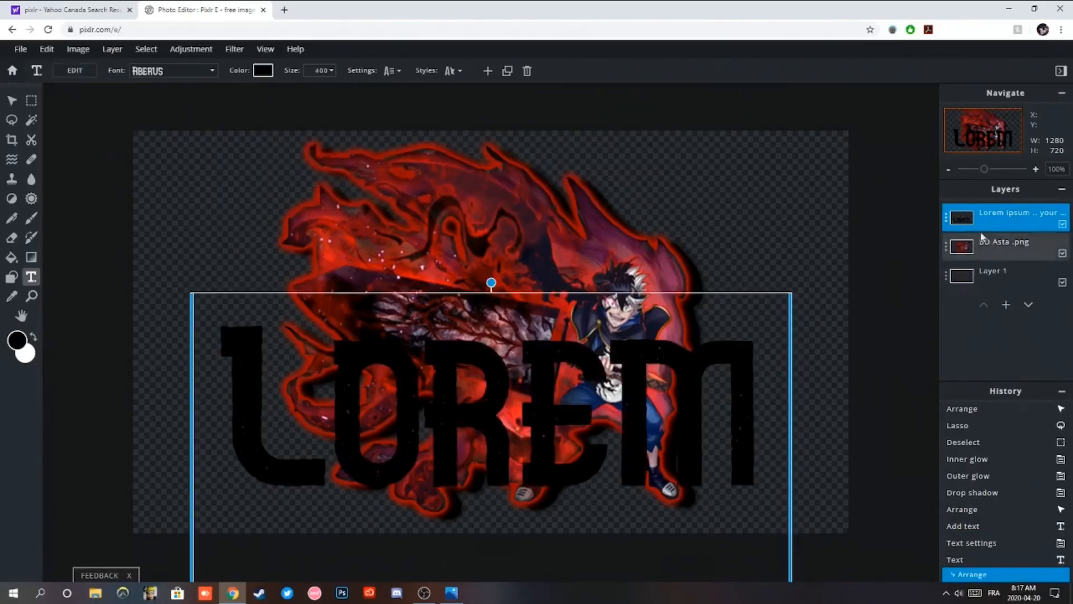
{"action": "left_click", "coordinate": [1062, 225]}
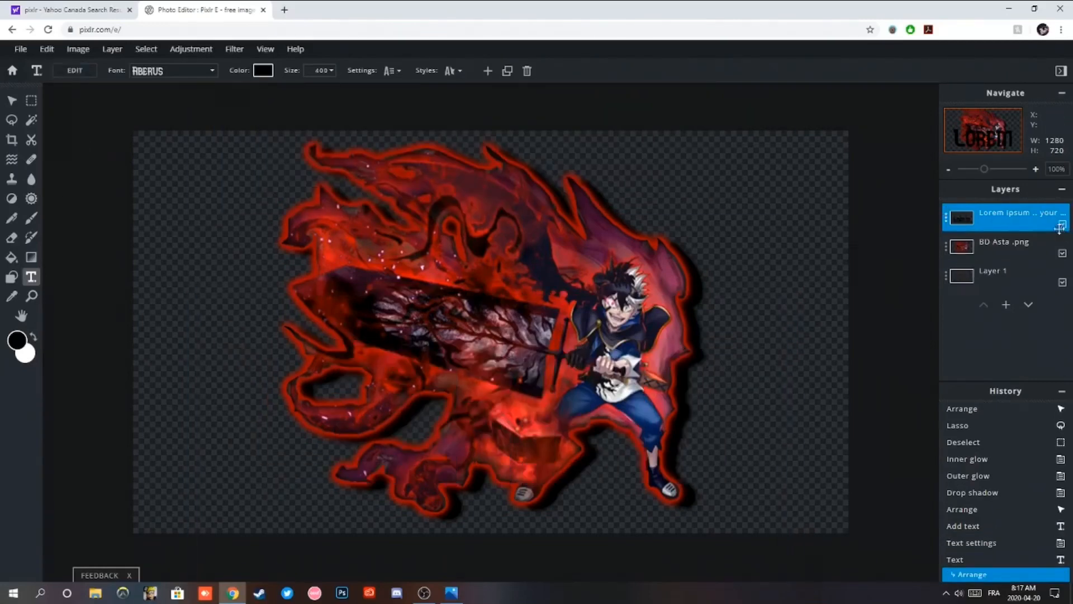
Add a second placeholder text layer and turn off its visibility.
{"action": "left_click", "coordinate": [338, 445]}
{"action": "left_click", "coordinate": [618, 344]}
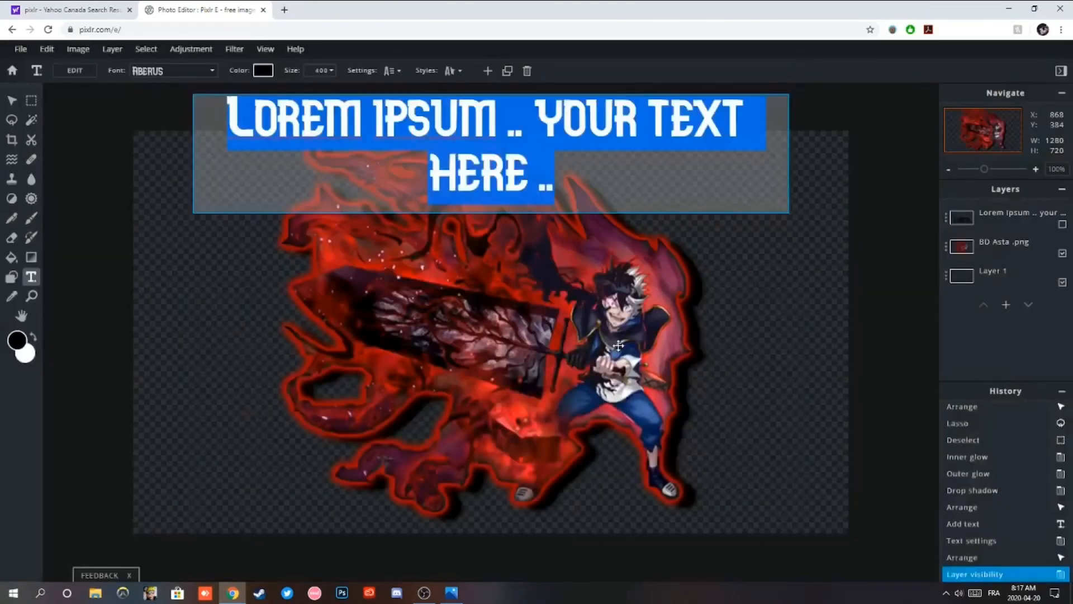
{"action": "left_click", "coordinate": [1062, 224]}
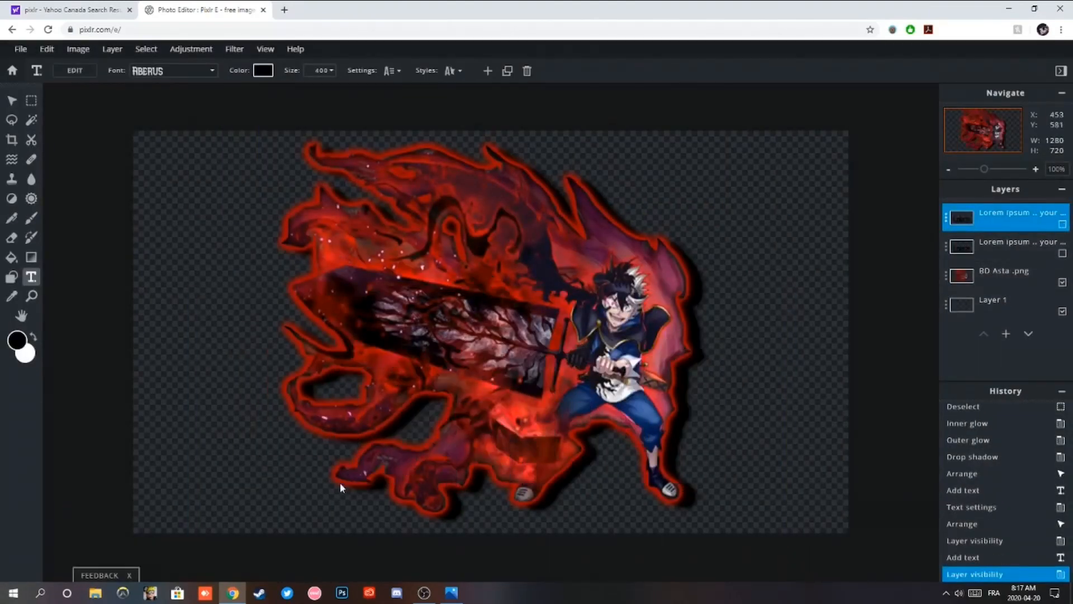
Add a new text layer reading "Asta" and move it to the lower-left corner of the canvas.
{"action": "left_click", "coordinate": [330, 497]}
{"action": "left_click", "coordinate": [634, 336]}
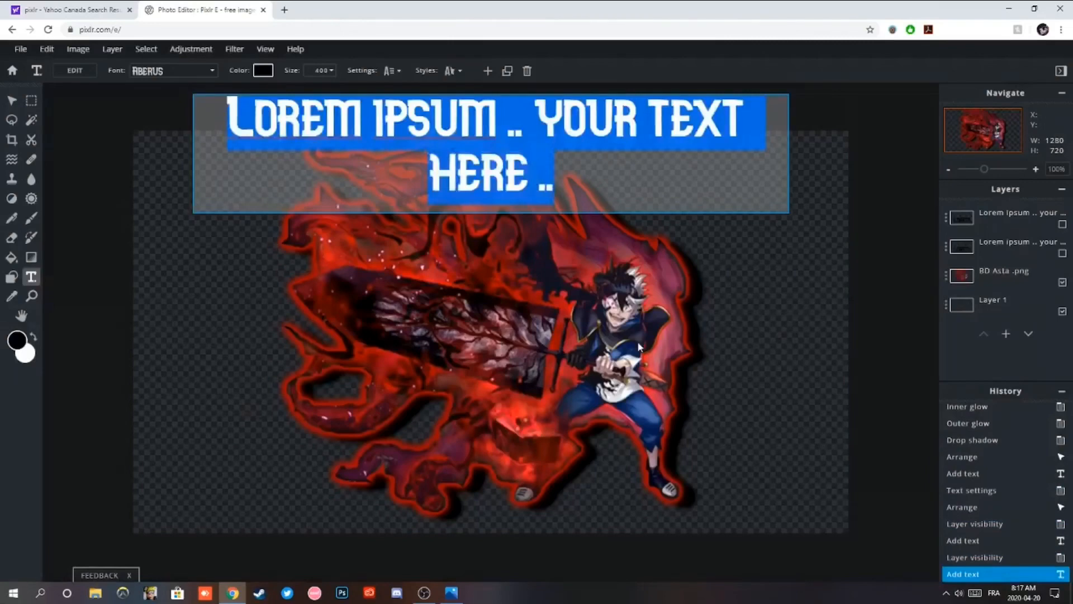
{"action": "type", "text": "ASTA"}
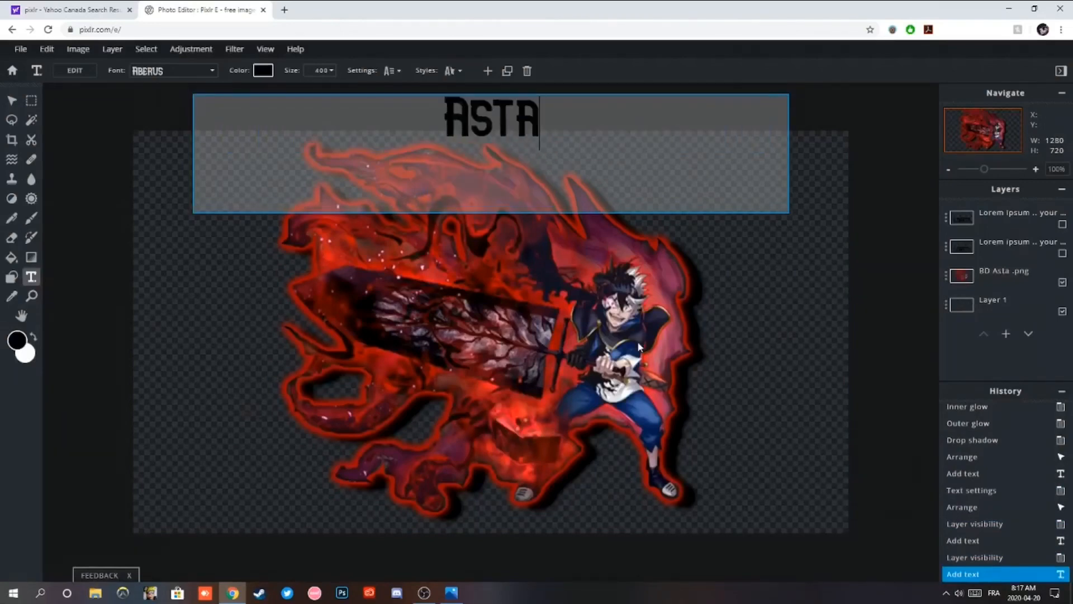
{"action": "left_click", "coordinate": [13, 102]}
{"action": "left_click_drag", "start_coordinate": [456, 425], "coordinate": [312, 454]}
Turn on the outline style for the Asta text and color it an orange-red sampled from the artwork.
{"action": "left_click", "coordinate": [112, 49]}
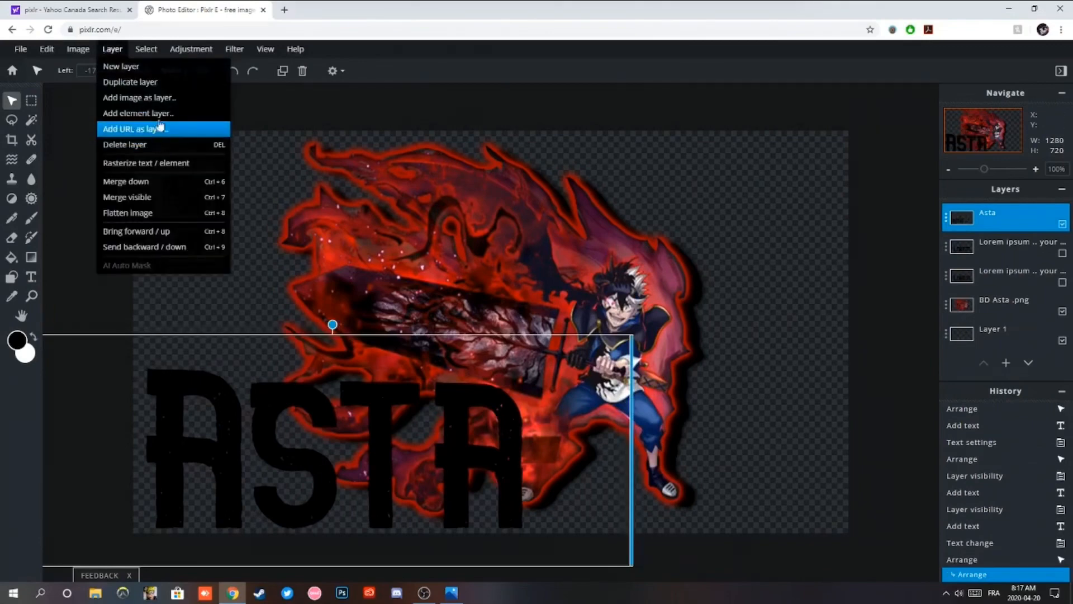
{"action": "left_click", "coordinate": [31, 277]}
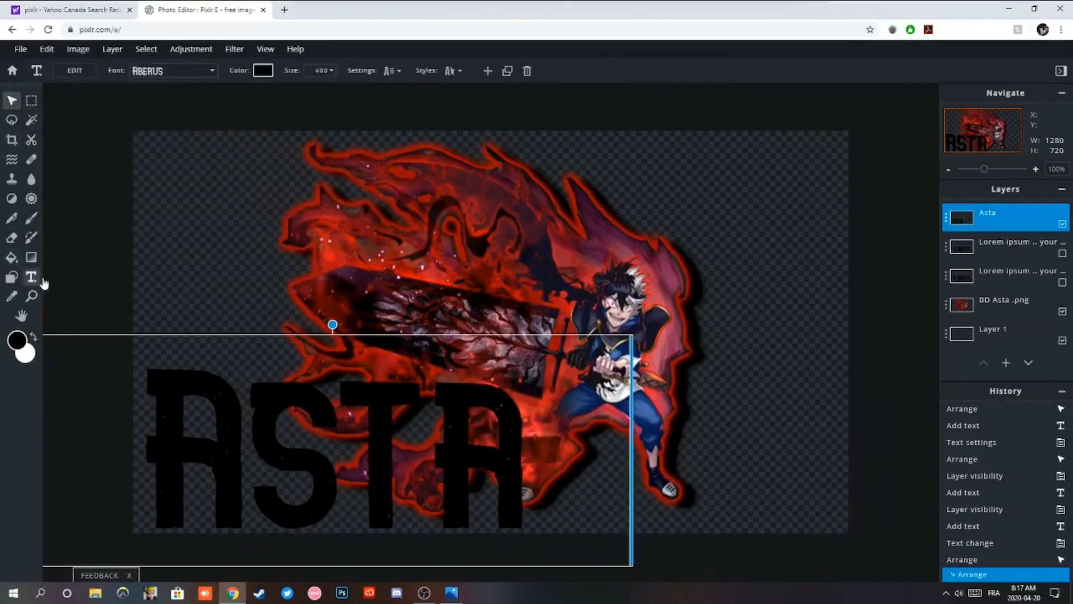
{"action": "left_click", "coordinate": [452, 71]}
{"action": "left_click", "coordinate": [451, 152]}
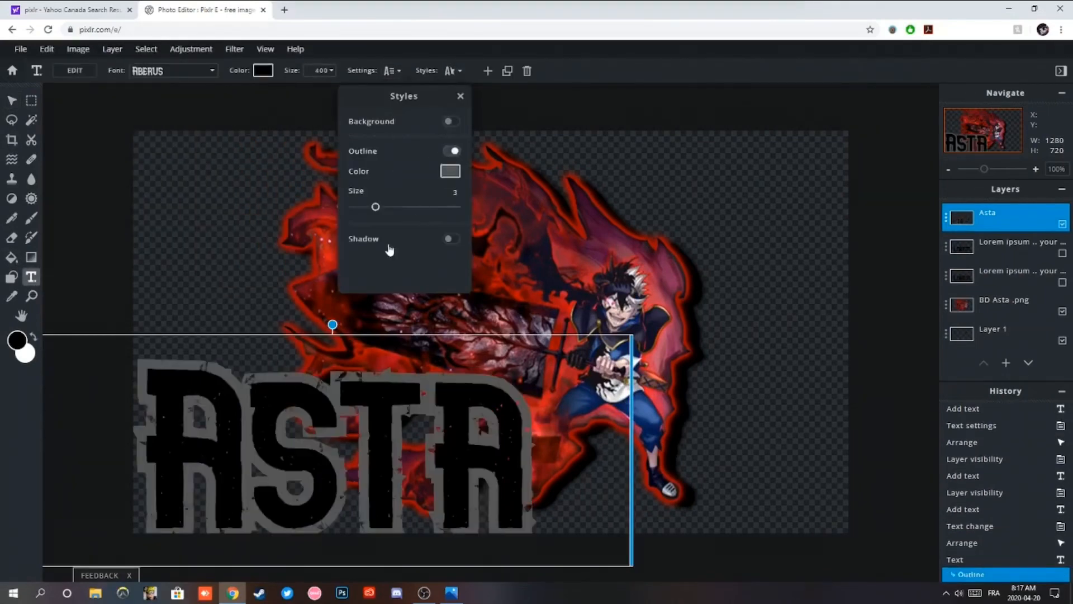
{"action": "left_click", "coordinate": [450, 171]}
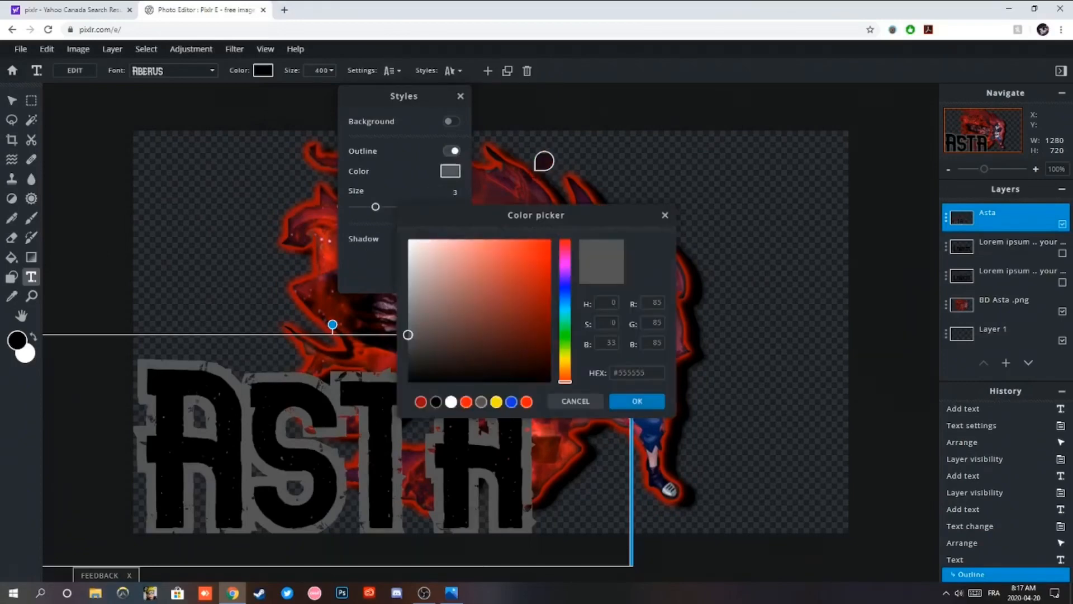
{"action": "left_click", "coordinate": [506, 176]}
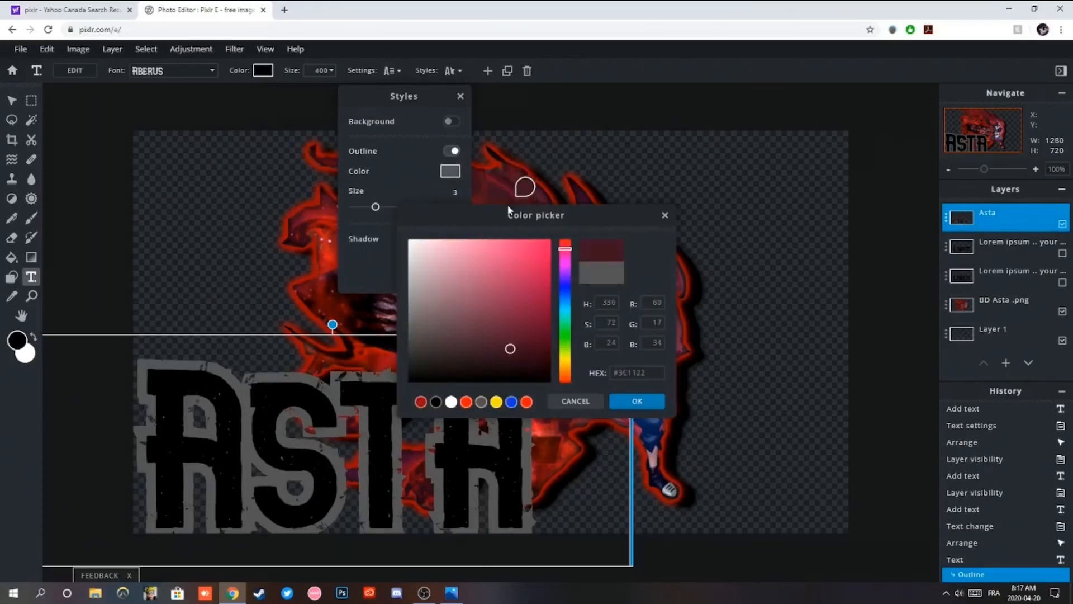
{"action": "left_click", "coordinate": [343, 229]}
{"action": "left_click", "coordinate": [634, 402]}
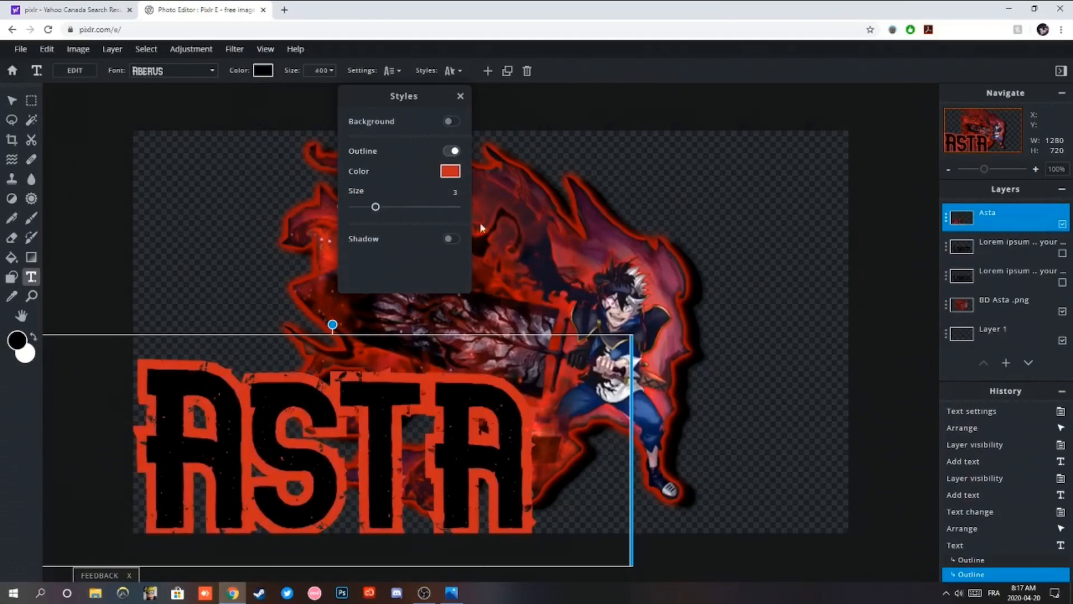
{"action": "left_click", "coordinate": [460, 97]}
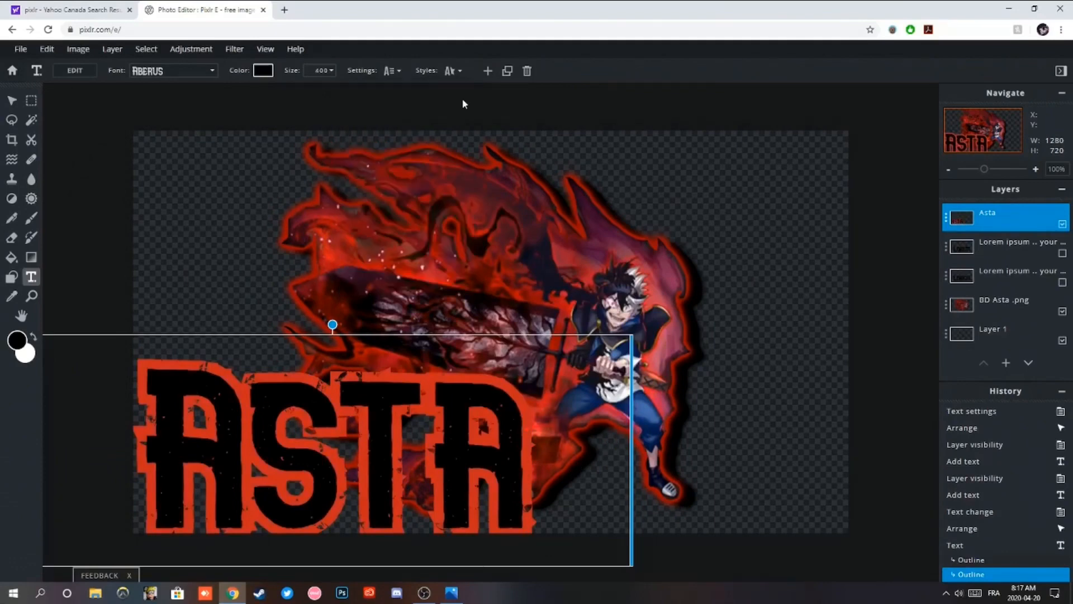
Add a new text layer reading "showcase" and color it white (#FFFFFF).
{"action": "left_click", "coordinate": [581, 510]}
{"action": "left_click", "coordinate": [643, 515]}
{"action": "left_click", "coordinate": [618, 344]}
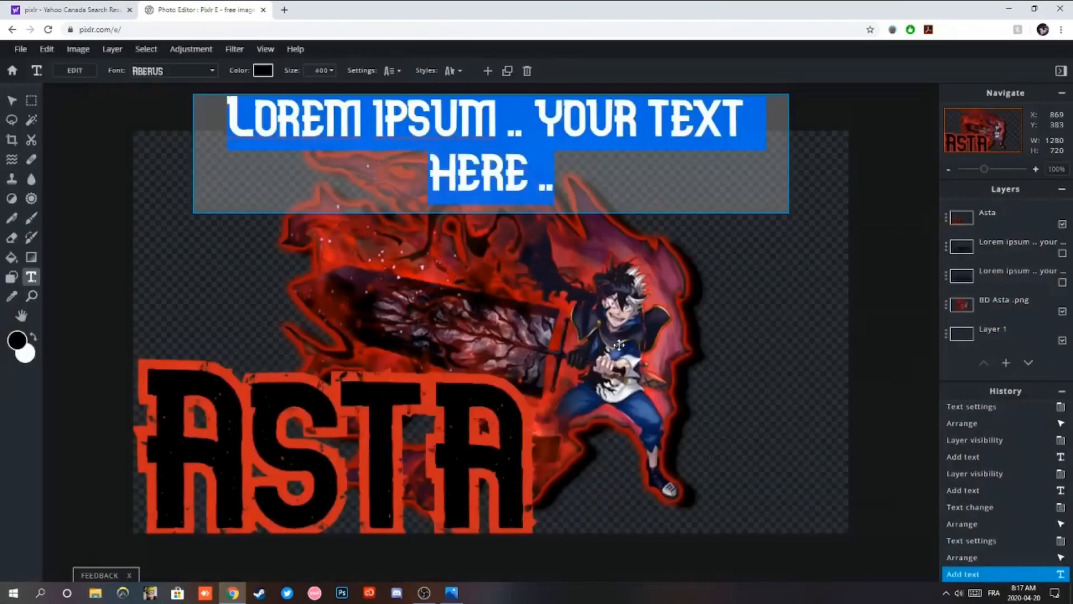
{"action": "type", "text": "SHOWCASE"}
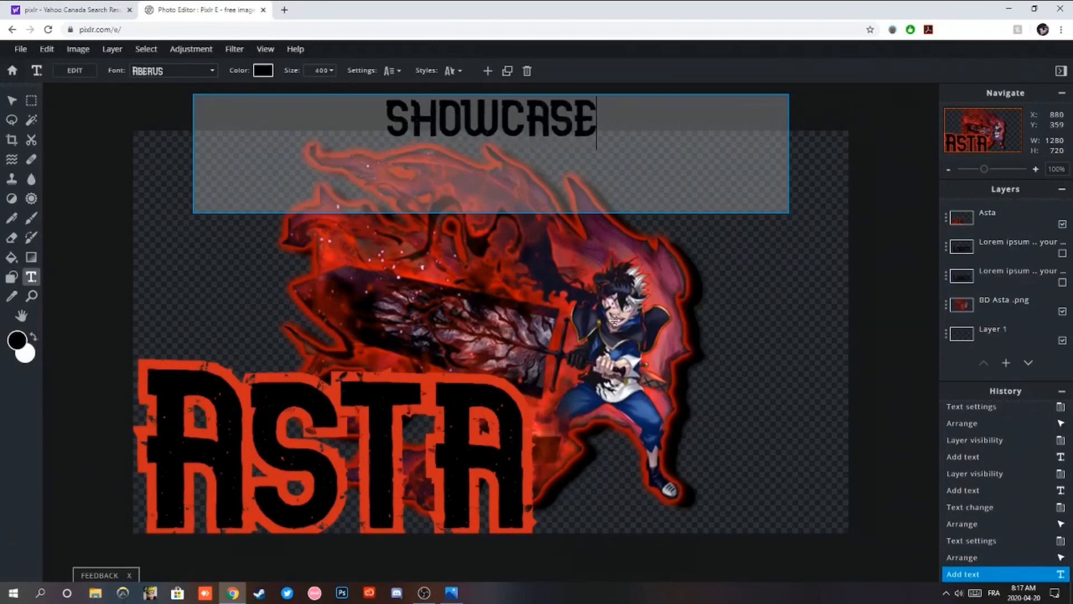
{"action": "left_click", "coordinate": [263, 70]}
{"action": "left_click", "coordinate": [466, 402]}
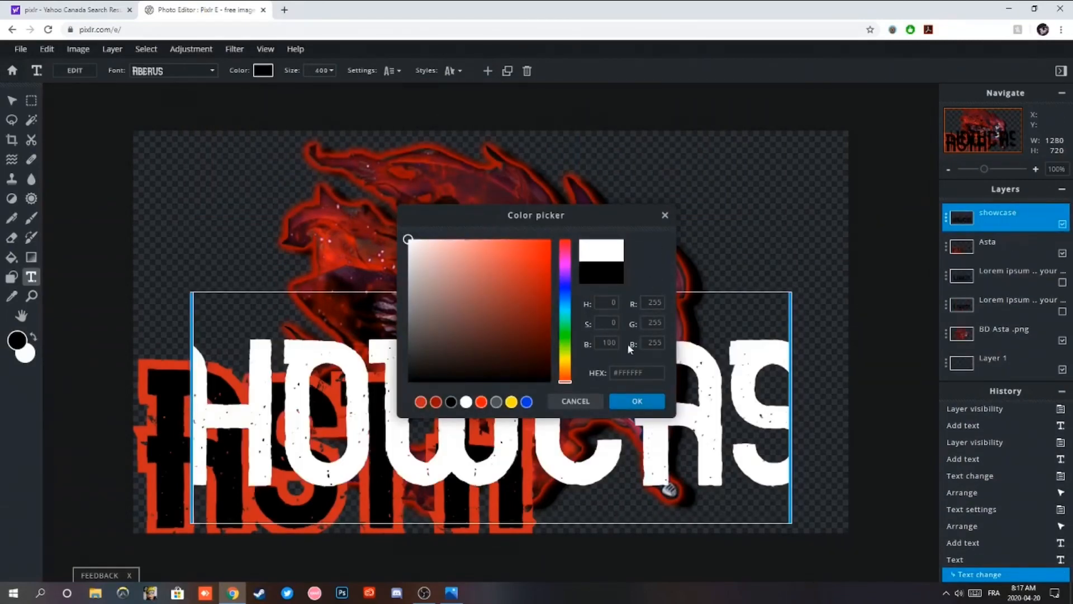
{"action": "left_click", "coordinate": [642, 404]}
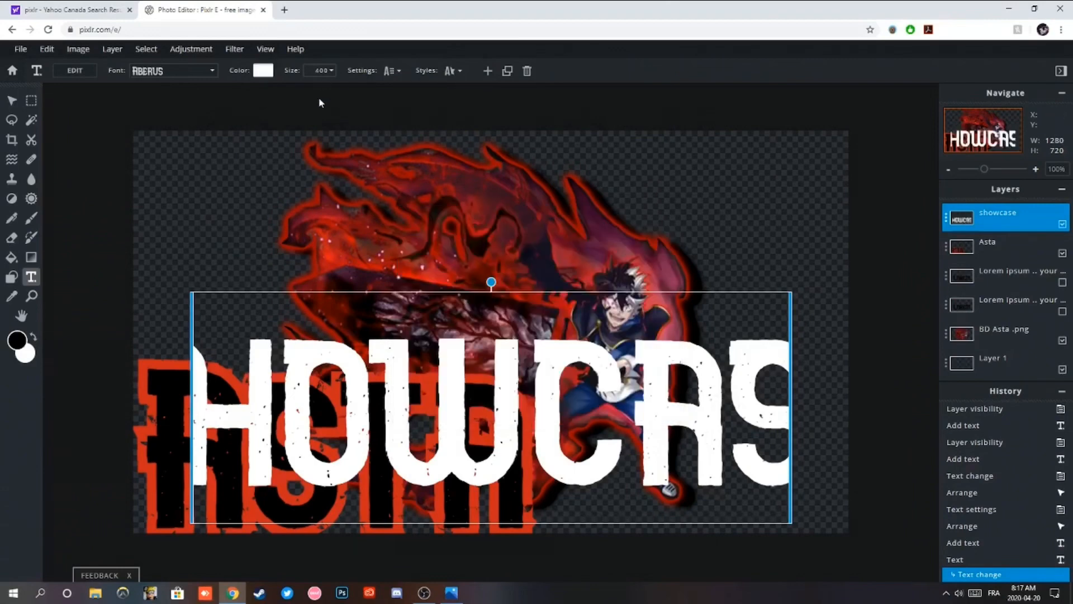
Set the showcase text size to 100 and move it along the canvas's lower edge, beside the Asta title.
{"action": "left_click", "coordinate": [330, 71]}
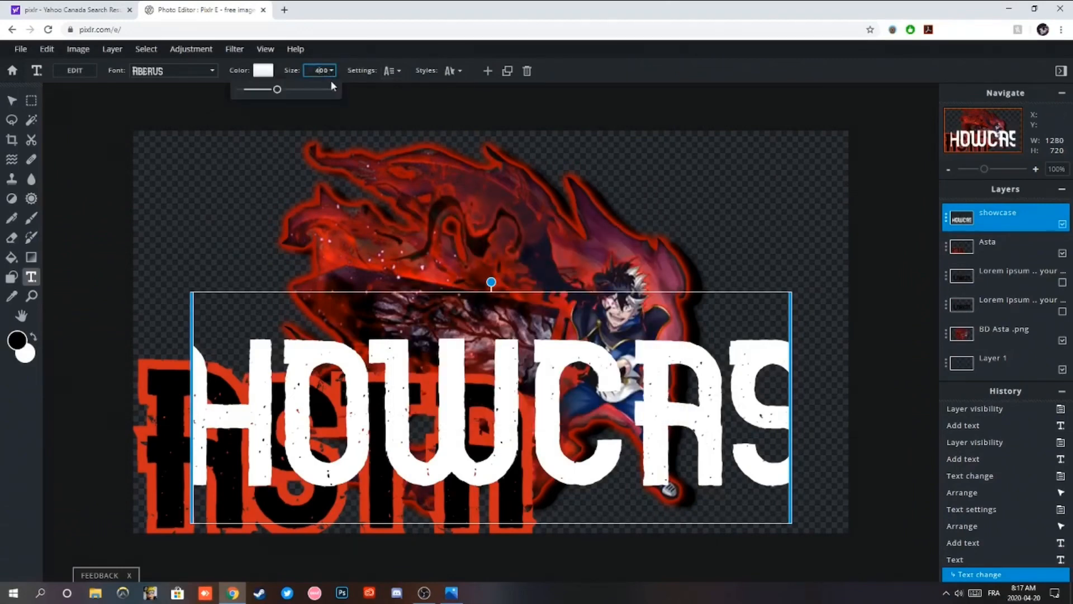
{"action": "type", "text": "100"}
{"action": "left_click", "coordinate": [11, 104]}
{"action": "left_click_drag", "start_coordinate": [436, 307], "coordinate": [594, 492]}
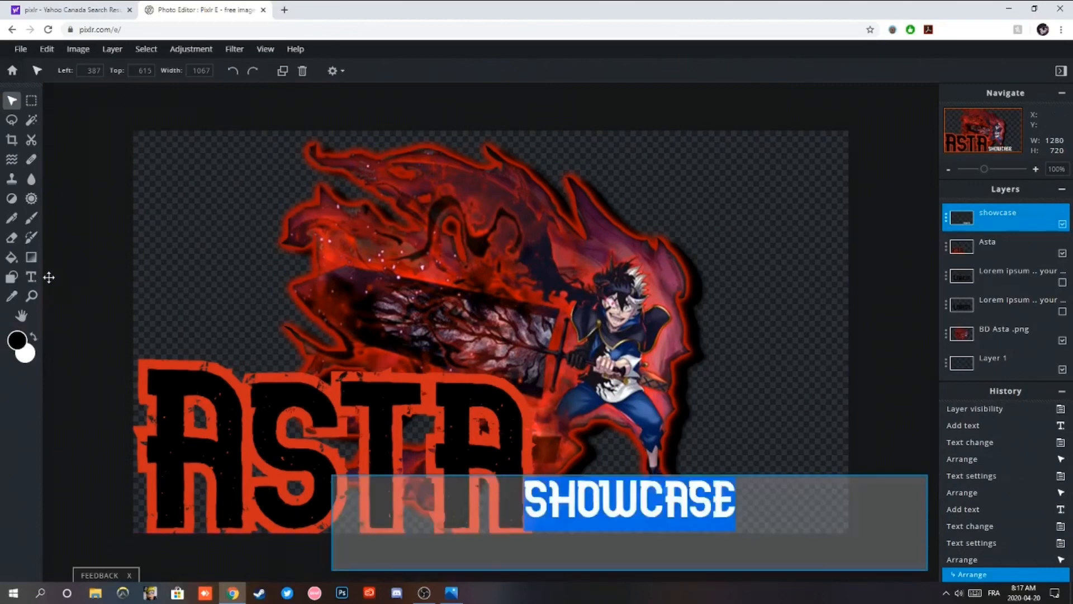
Set the showcase text size to 130 and reposition it just right of the Asta title, fully inside the canvas.
{"action": "key", "text": "t"}
{"action": "left_click", "coordinate": [328, 73]}
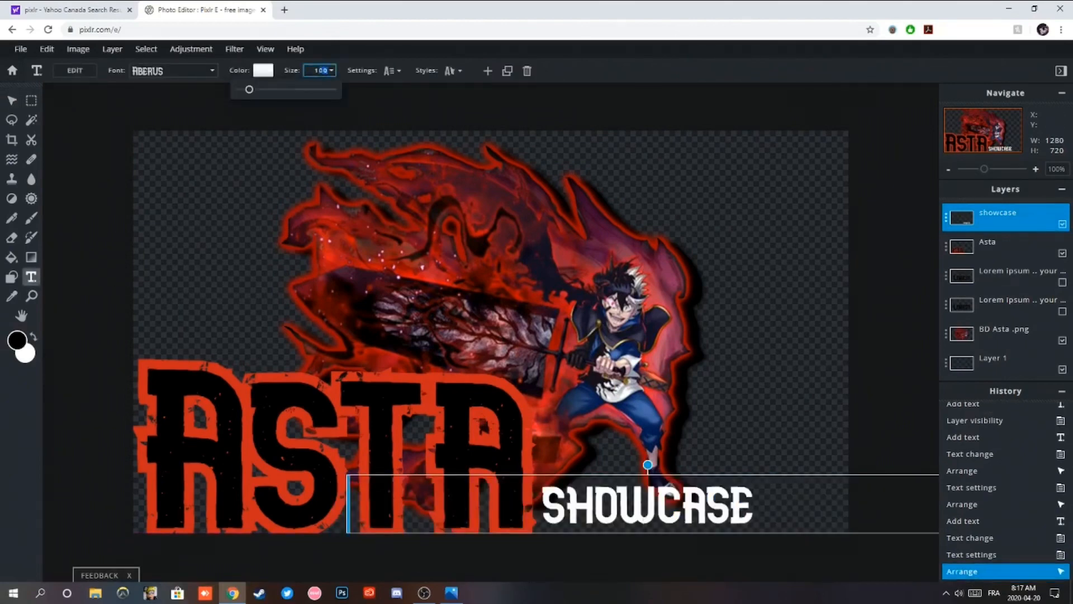
{"action": "type", "text": "130"}
{"action": "left_click", "coordinate": [12, 100]}
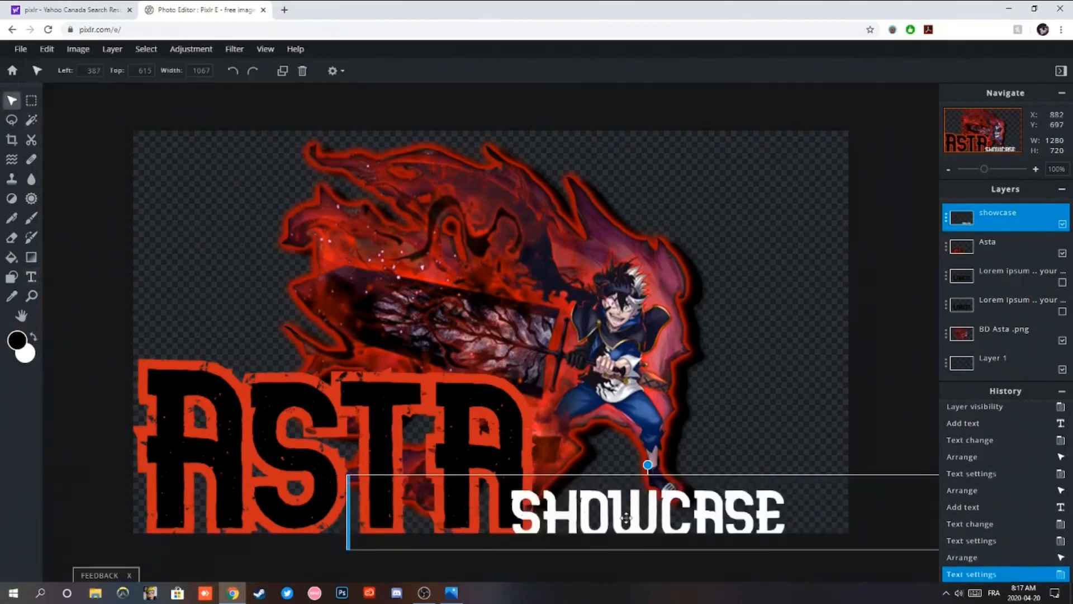
{"action": "left_click_drag", "start_coordinate": [655, 508], "coordinate": [659, 501]}
{"action": "left_click_drag", "start_coordinate": [660, 502], "coordinate": [653, 496]}
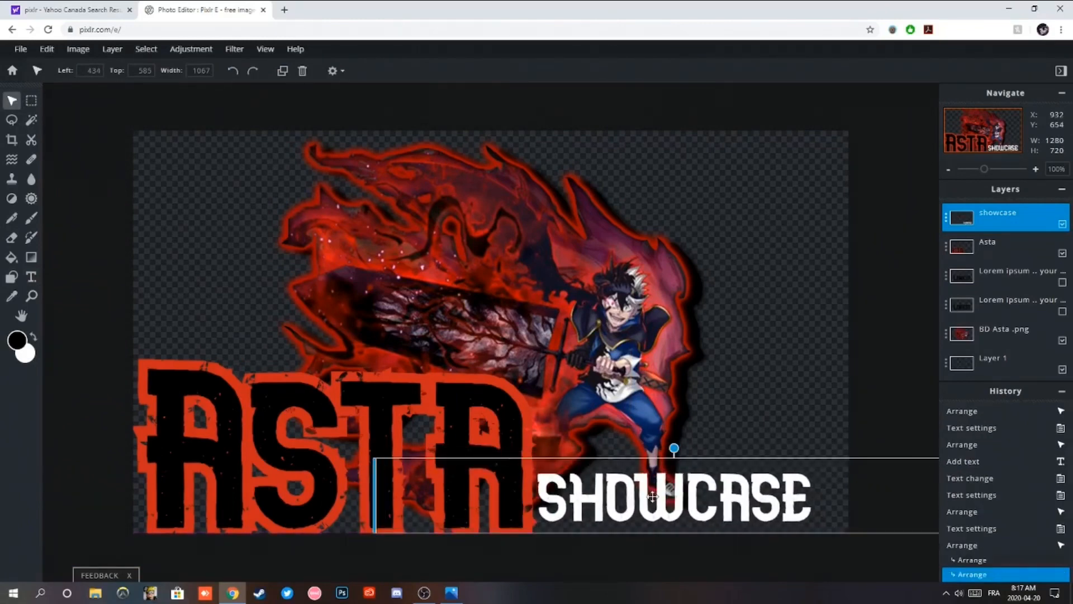
{"action": "left_click", "coordinate": [376, 481]}
{"action": "left_click", "coordinate": [67, 179]}
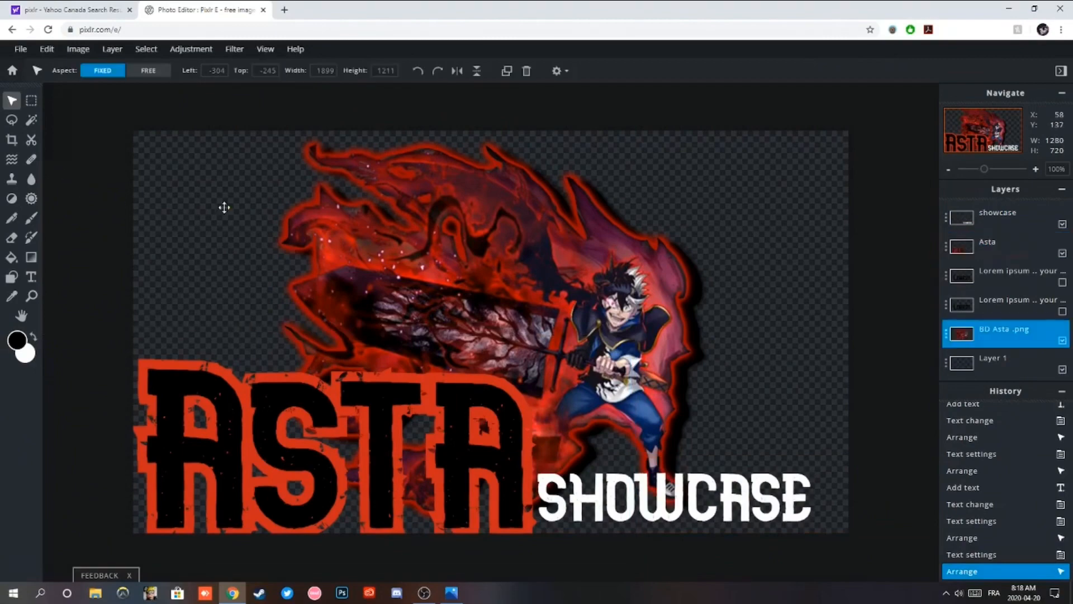
Preview the background image bg.4a018.jpg from the desktop, close it and return to the image editor.
{"action": "left_click", "coordinate": [1009, 9]}
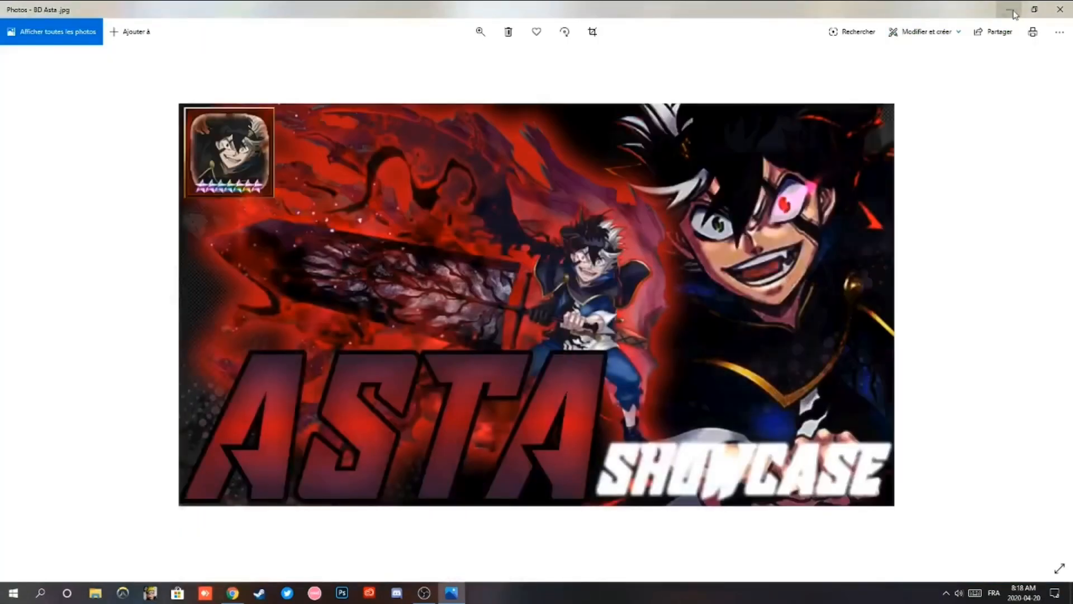
{"action": "left_click", "coordinate": [1011, 9]}
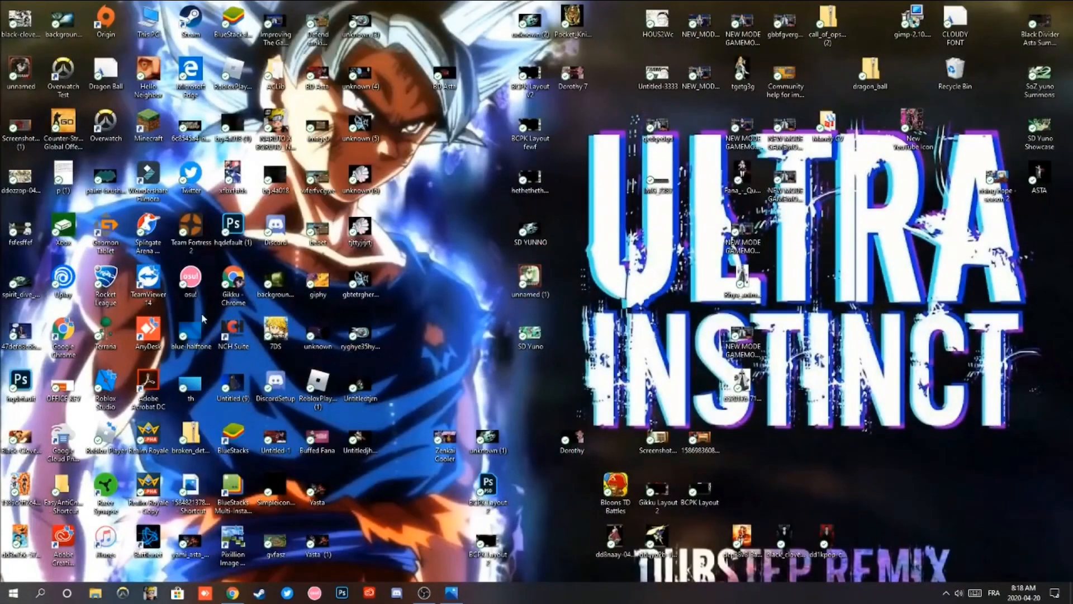
{"action": "double_click", "coordinate": [273, 179]}
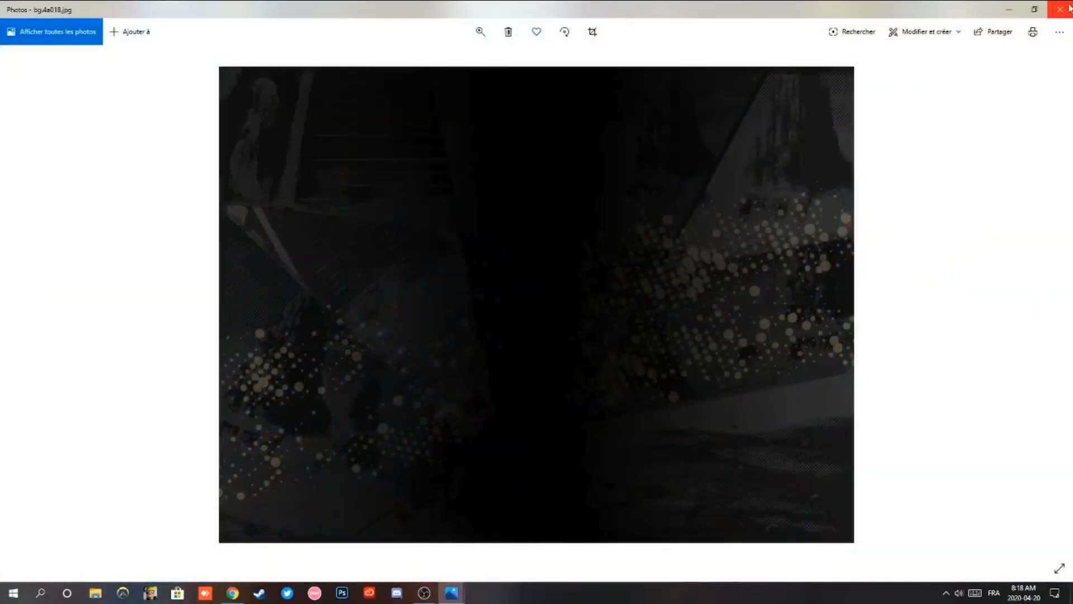
{"action": "left_click", "coordinate": [1060, 9]}
{"action": "left_click", "coordinate": [232, 592]}
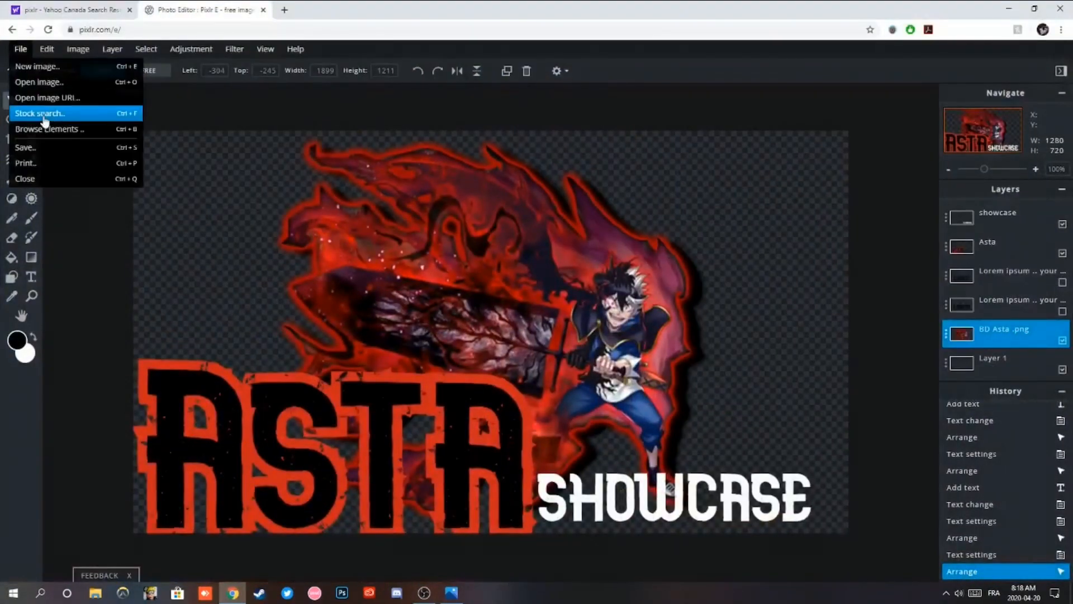
Add the desktop image bg.4a018.jpg to the composition as a new layer.
{"action": "mouse_move", "coordinate": [112, 48]}
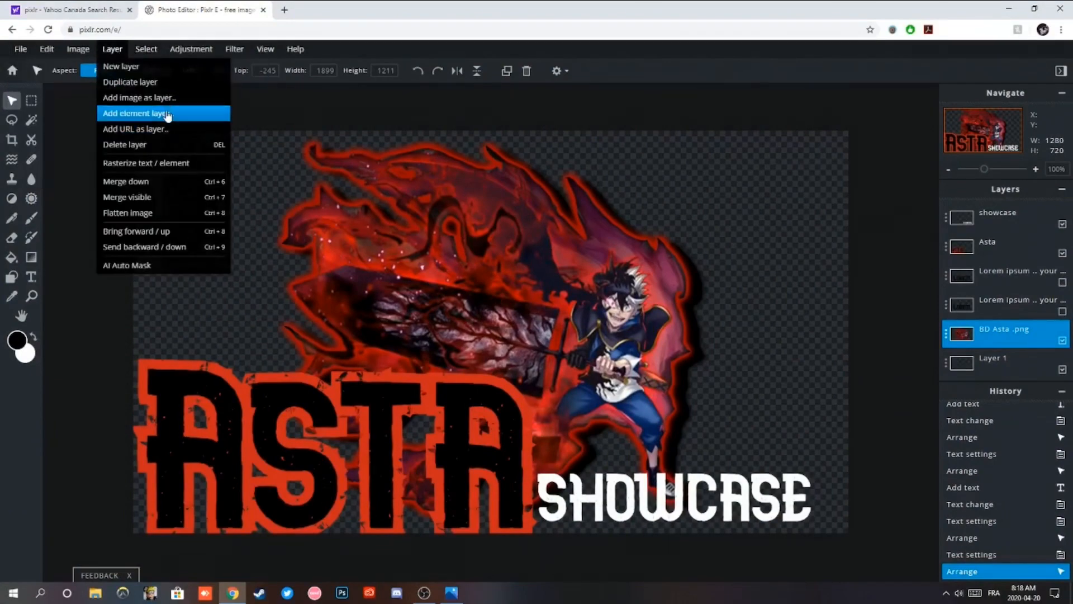
{"action": "left_click", "coordinate": [167, 104]}
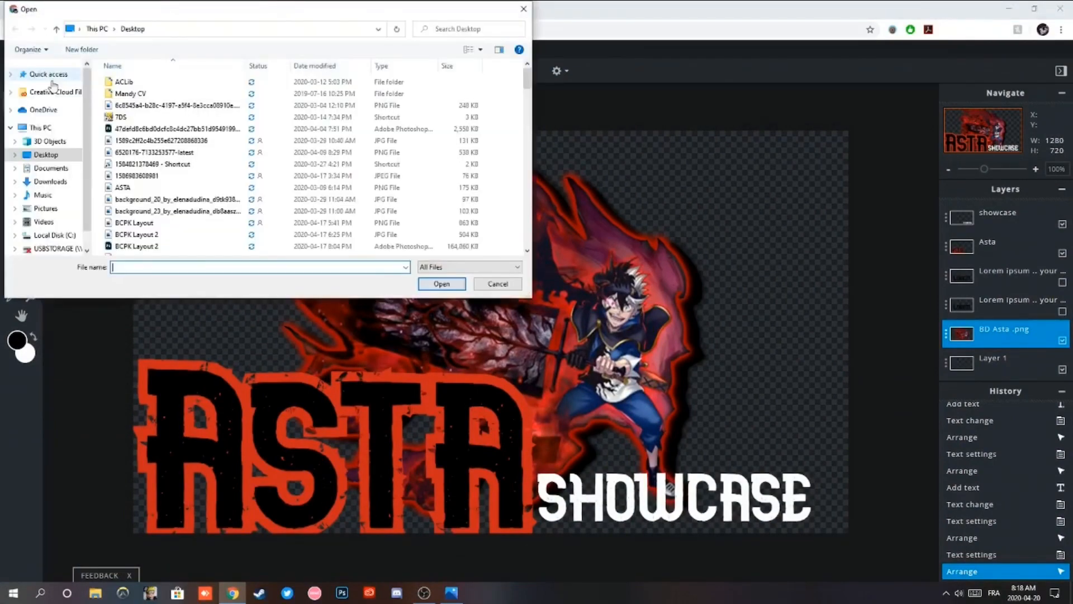
{"action": "left_click", "coordinate": [173, 222]}
{"action": "left_click", "coordinate": [442, 283]}
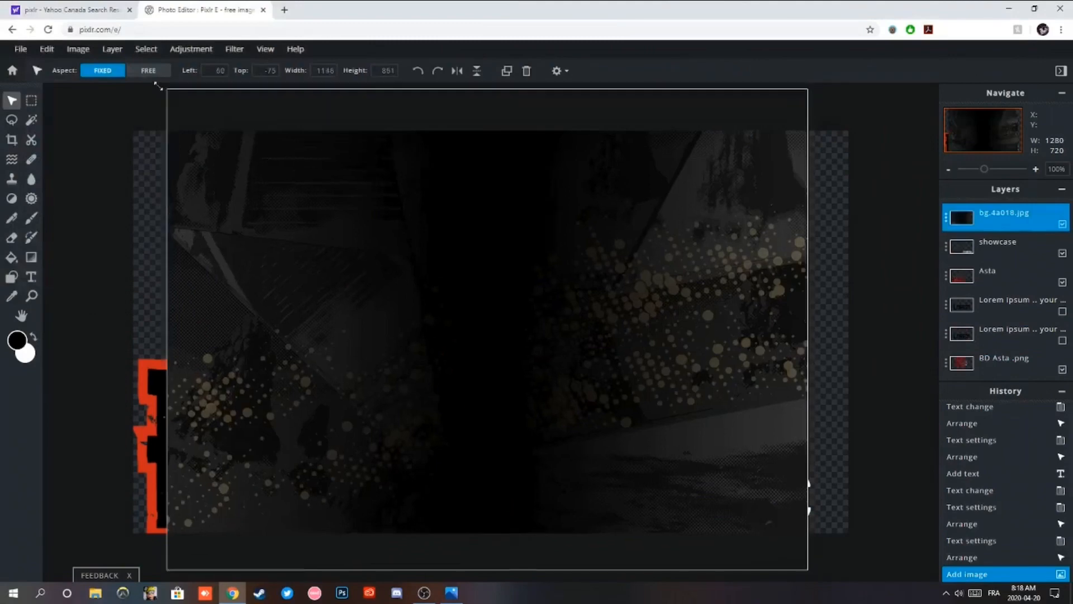
Move and enlarge the bg.4a018.jpg layer to about 1321 by 991 px so it covers the whole canvas.
{"action": "left_click_drag", "start_coordinate": [179, 139], "coordinate": [192, 177]}
{"action": "left_click_drag", "start_coordinate": [152, 108], "coordinate": [125, 87]}
{"action": "left_click_drag", "start_coordinate": [601, 444], "coordinate": [598, 378]}
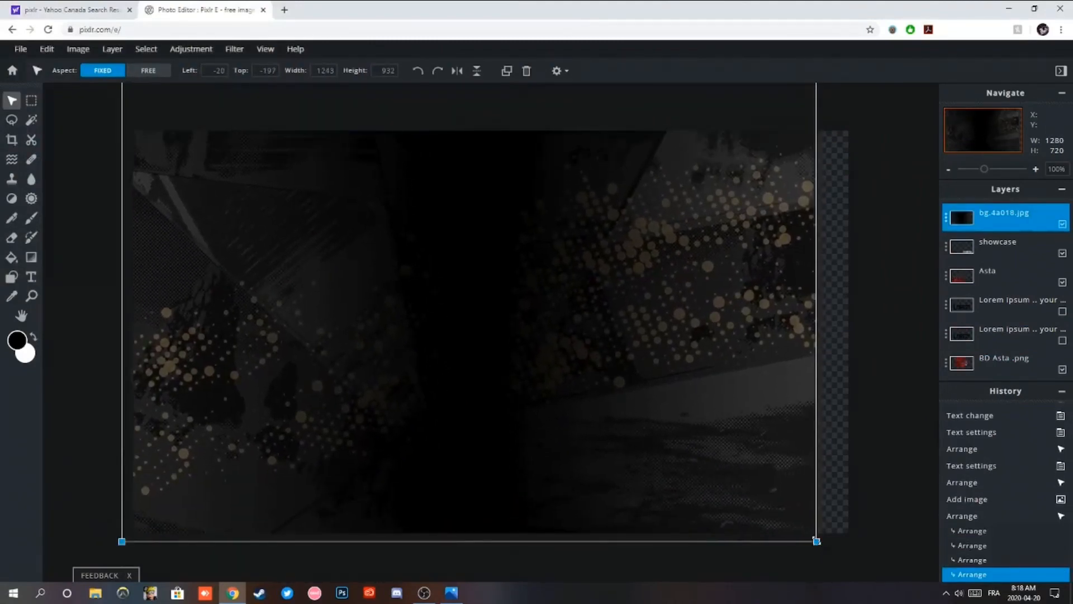
{"action": "left_click_drag", "start_coordinate": [817, 541], "coordinate": [861, 574]}
Adjust the background image's hue to -90 and saturation to about 95, and move its layer to the bottom of the stack.
{"action": "left_click", "coordinate": [191, 48]}
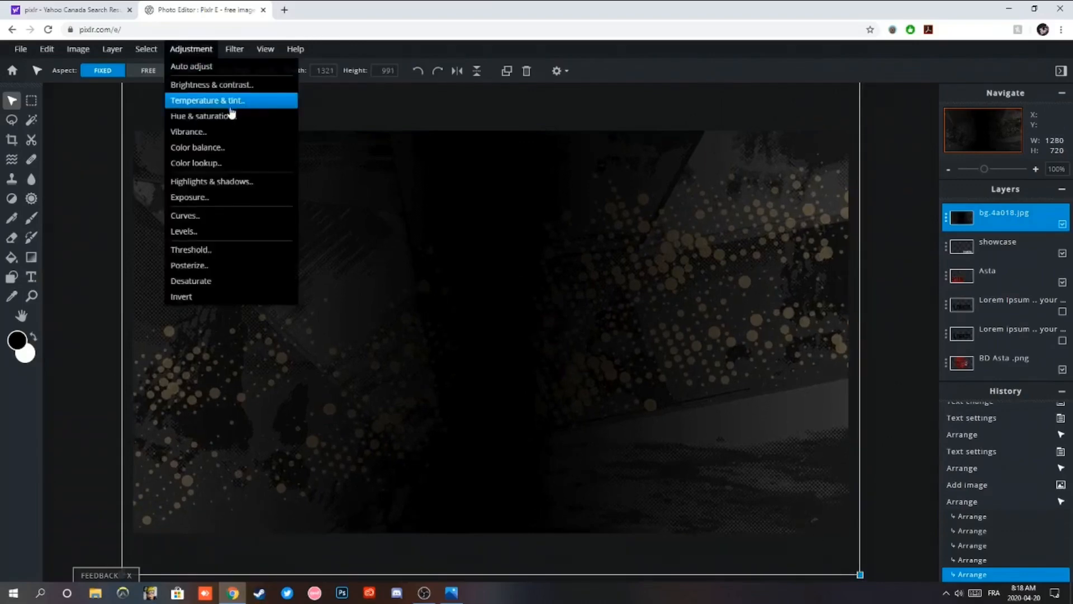
{"action": "left_click", "coordinate": [231, 115]}
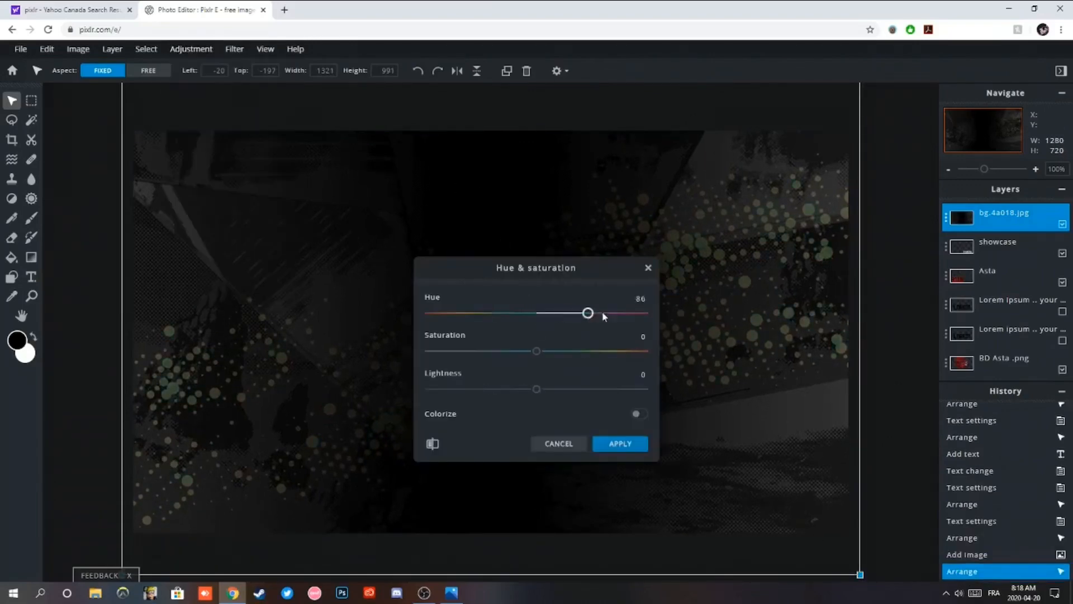
{"action": "left_click_drag", "start_coordinate": [604, 312], "coordinate": [636, 325]}
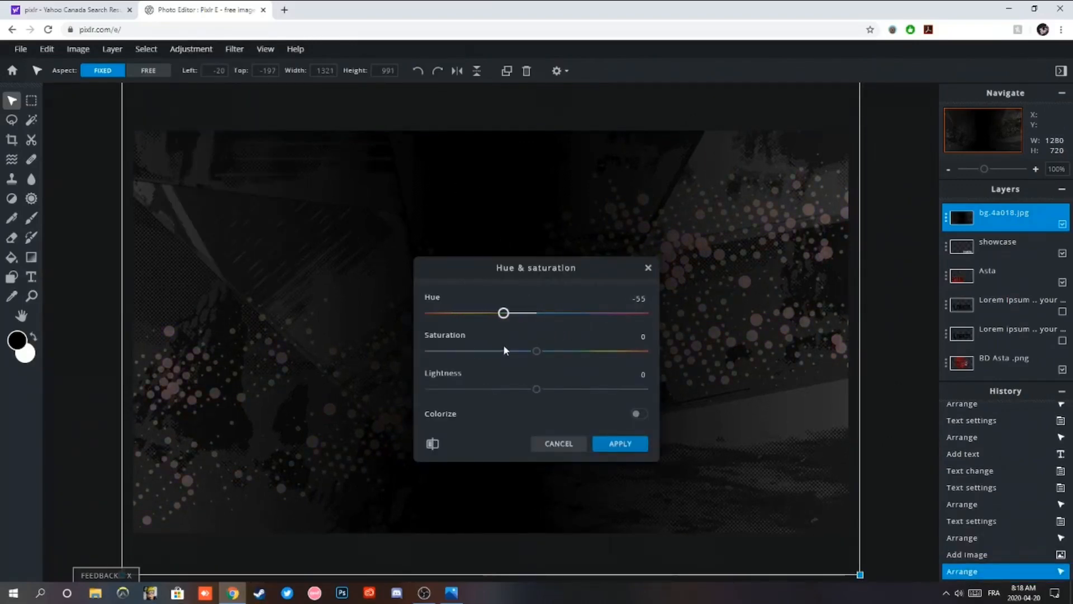
{"action": "left_click_drag", "start_coordinate": [504, 313], "coordinate": [482, 313]}
{"action": "left_click_drag", "start_coordinate": [536, 350], "coordinate": [554, 360]}
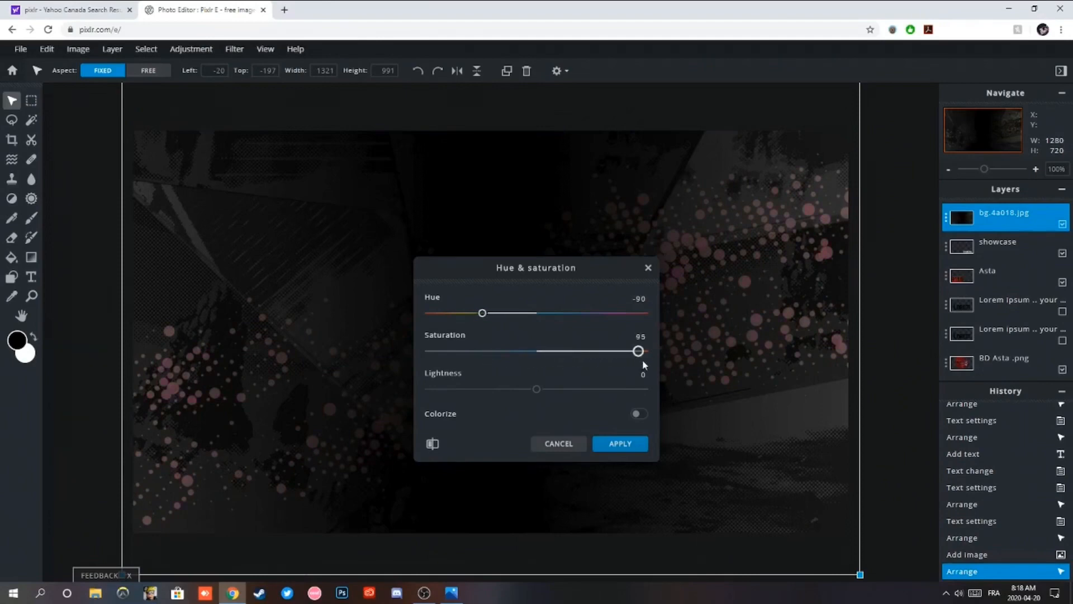
{"action": "left_click", "coordinate": [640, 451]}
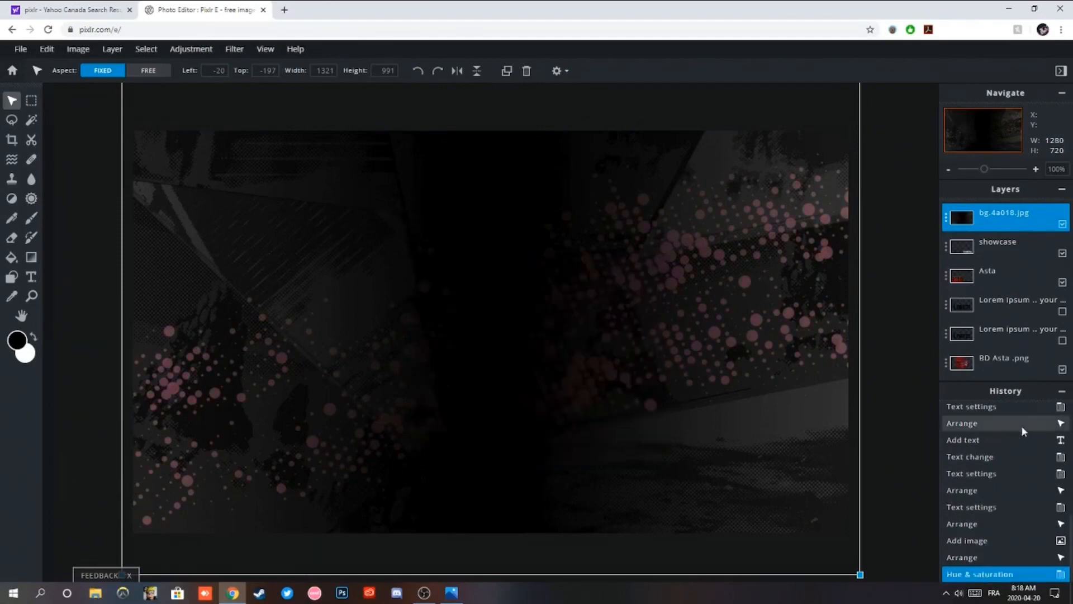
{"action": "left_click_drag", "start_coordinate": [1008, 378], "coordinate": [998, 369]}
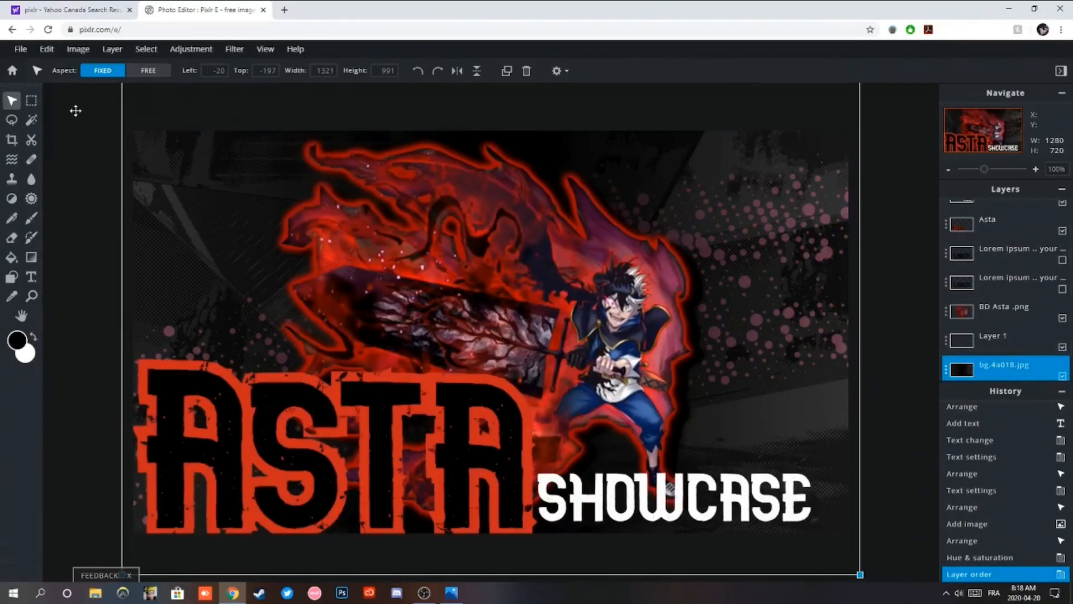
{"action": "left_click", "coordinate": [1009, 8]}
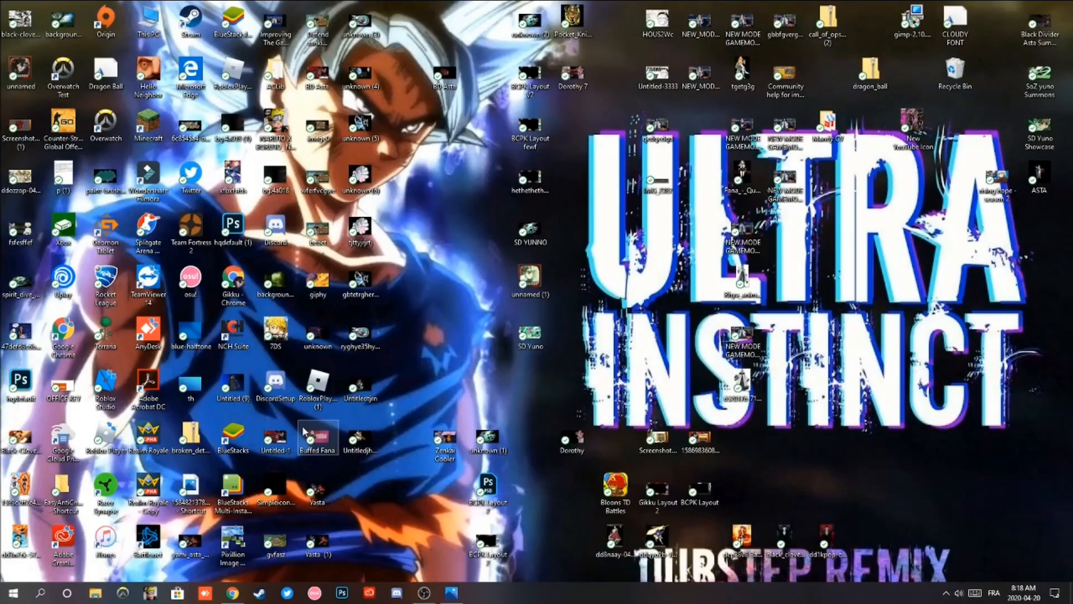
{"action": "double_click", "coordinate": [700, 439]}
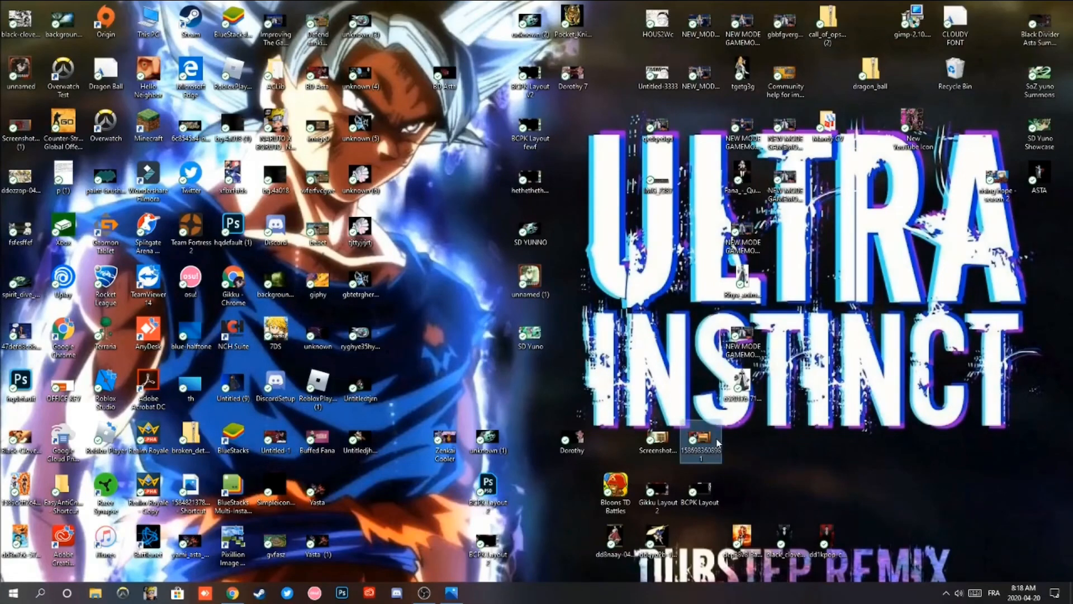
{"action": "left_click", "coordinate": [1060, 10]}
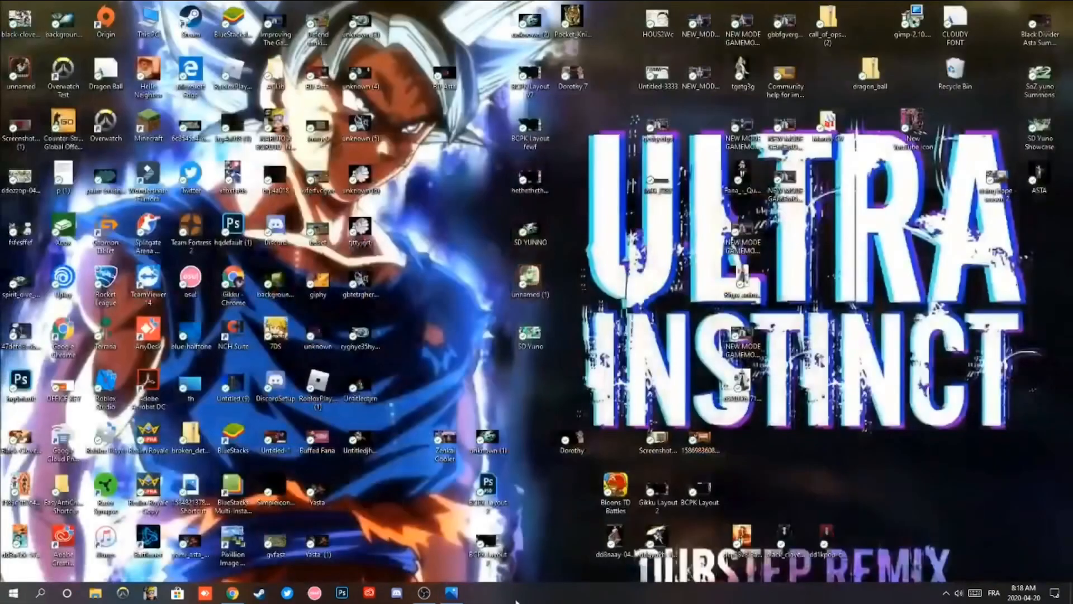
{"action": "left_click", "coordinate": [425, 593]}
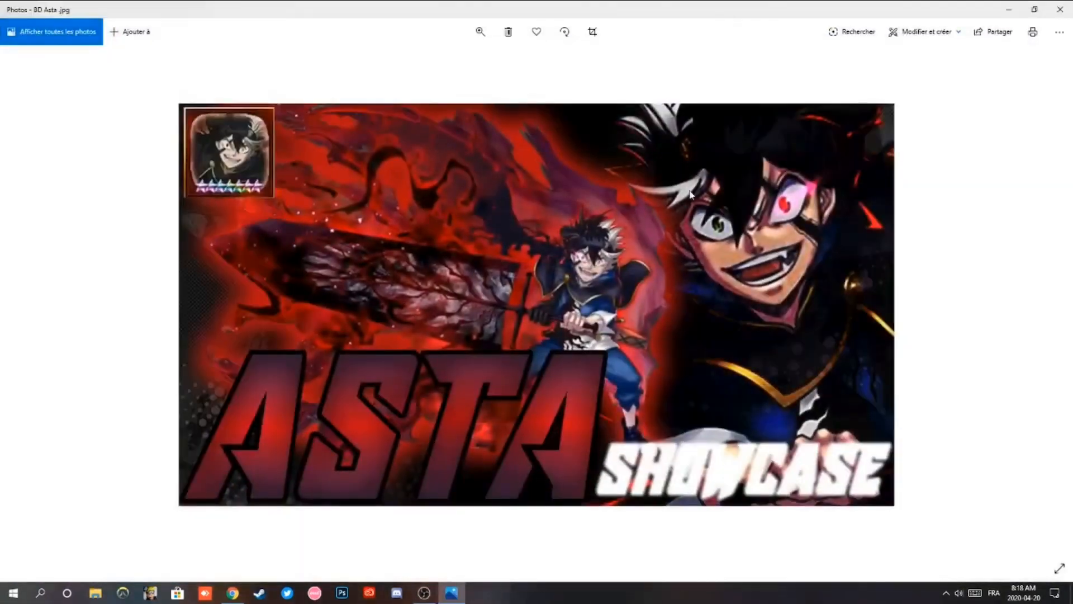
{"action": "left_click", "coordinate": [240, 596]}
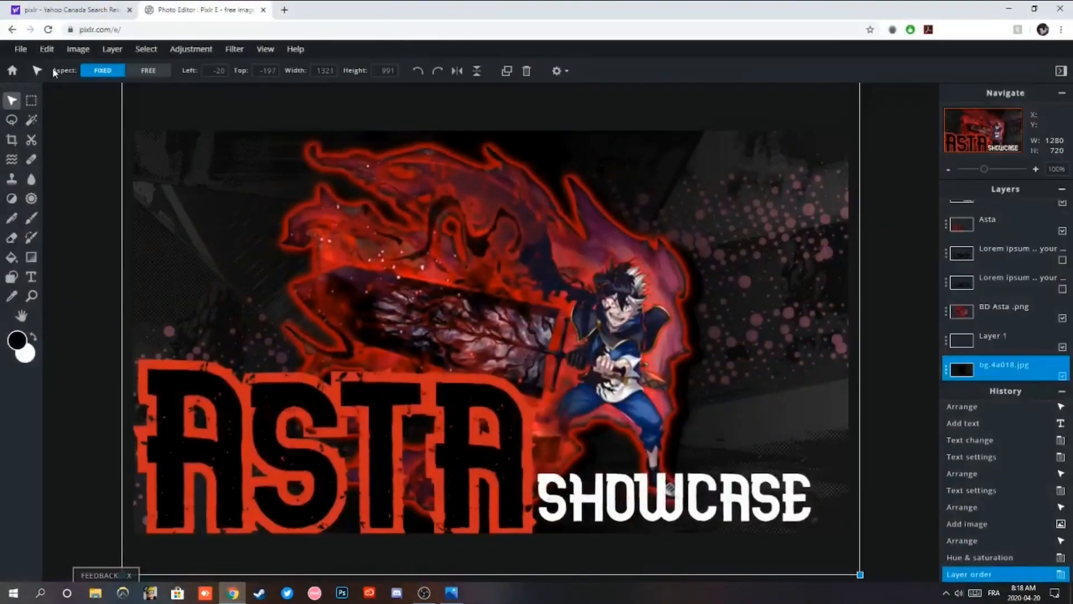
{"action": "left_click", "coordinate": [21, 48]}
{"action": "mouse_move", "coordinate": [112, 48]}
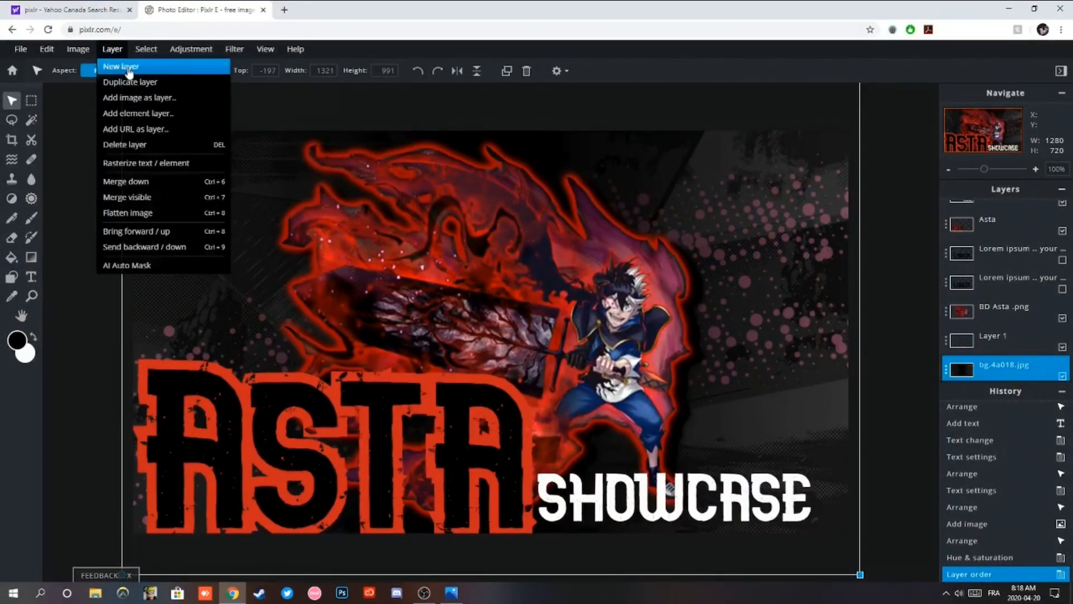
{"action": "left_click", "coordinate": [139, 114]}
{"action": "left_click", "coordinate": [653, 178]}
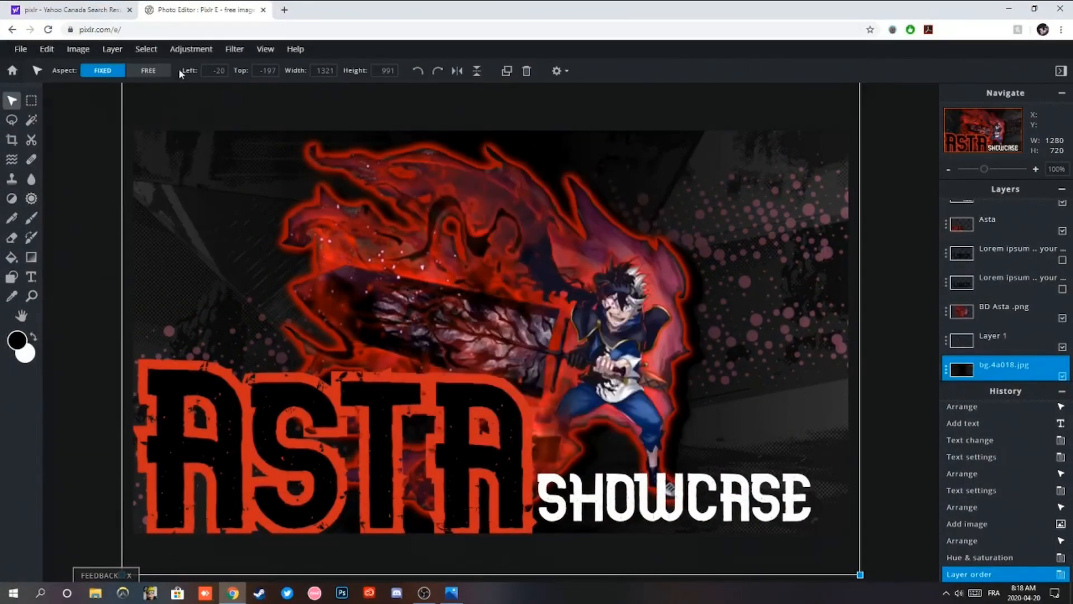
Add the Black Divider results screenshot showing Asta as a new image layer.
{"action": "left_click", "coordinate": [112, 49]}
{"action": "left_click", "coordinate": [134, 96]}
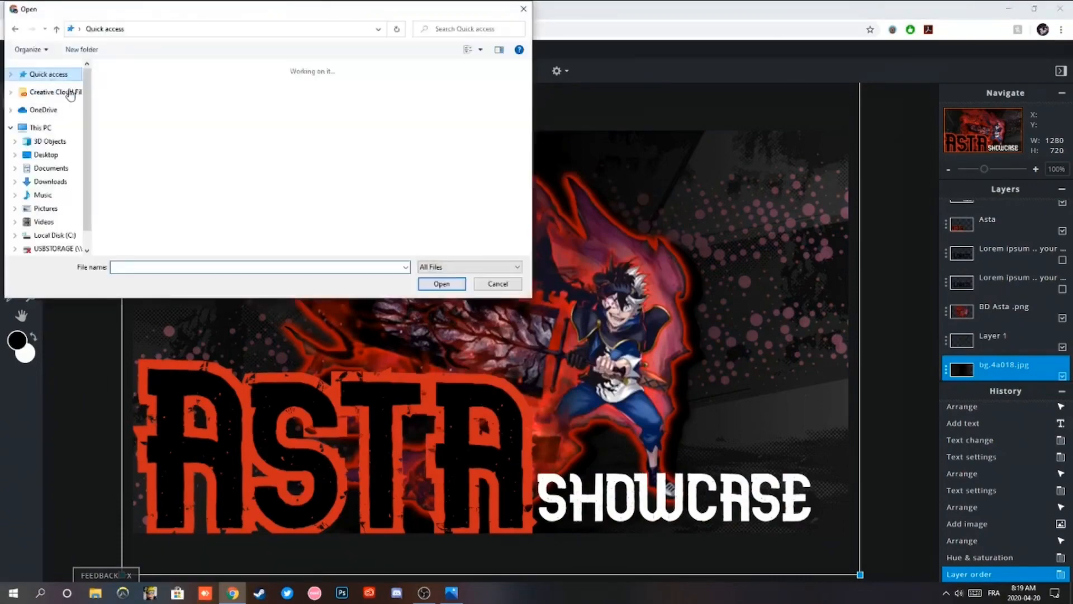
{"action": "left_click", "coordinate": [459, 288]}
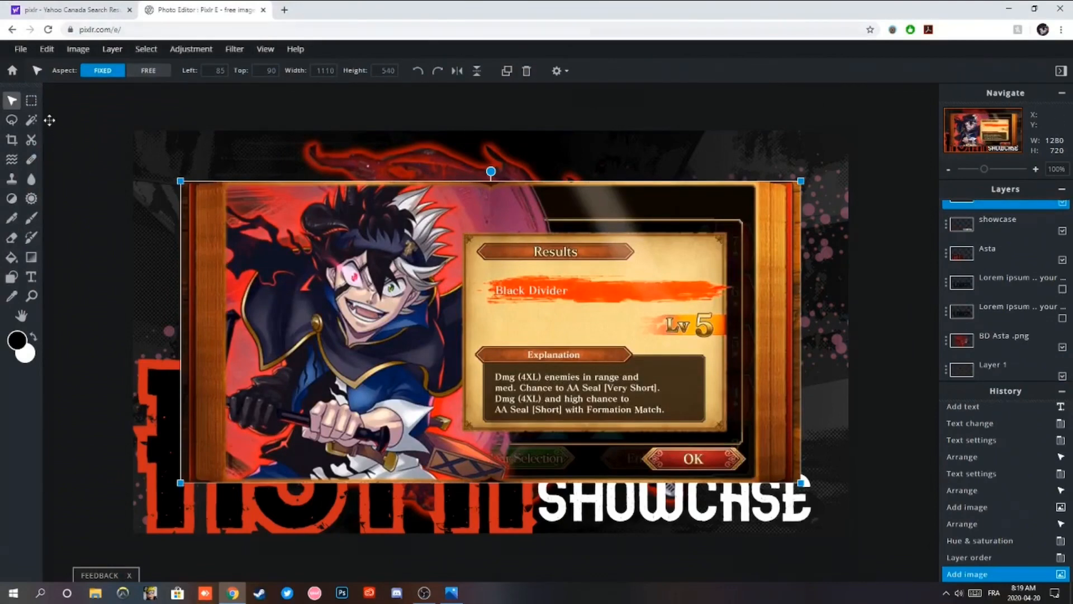
{"action": "left_click_drag", "start_coordinate": [49, 121], "coordinate": [47, 120]}
{"action": "left_click", "coordinate": [33, 104]}
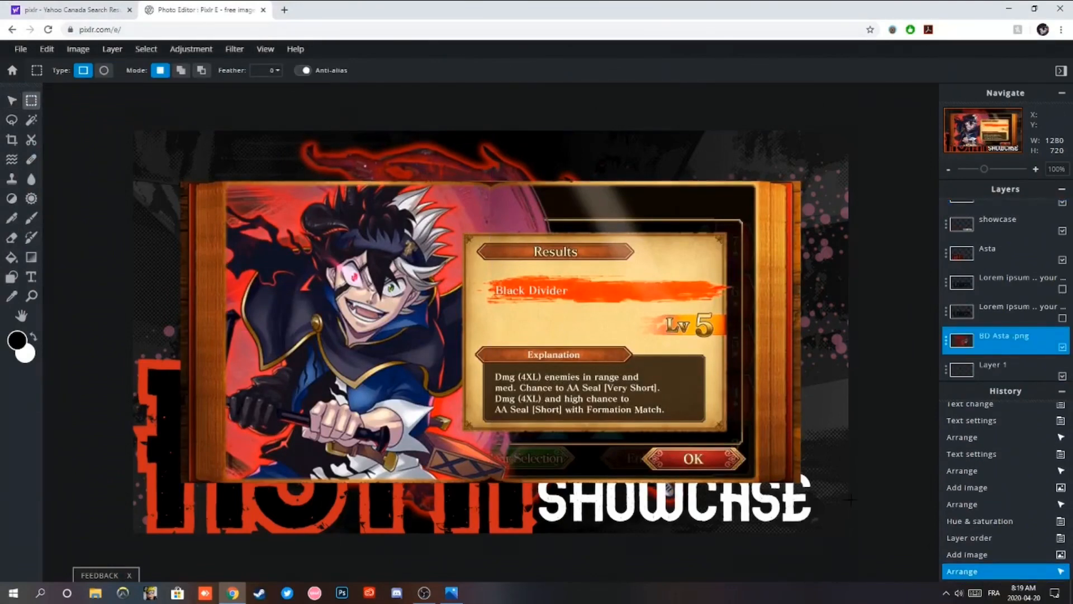
{"action": "left_click_drag", "start_coordinate": [849, 499], "coordinate": [515, 156]}
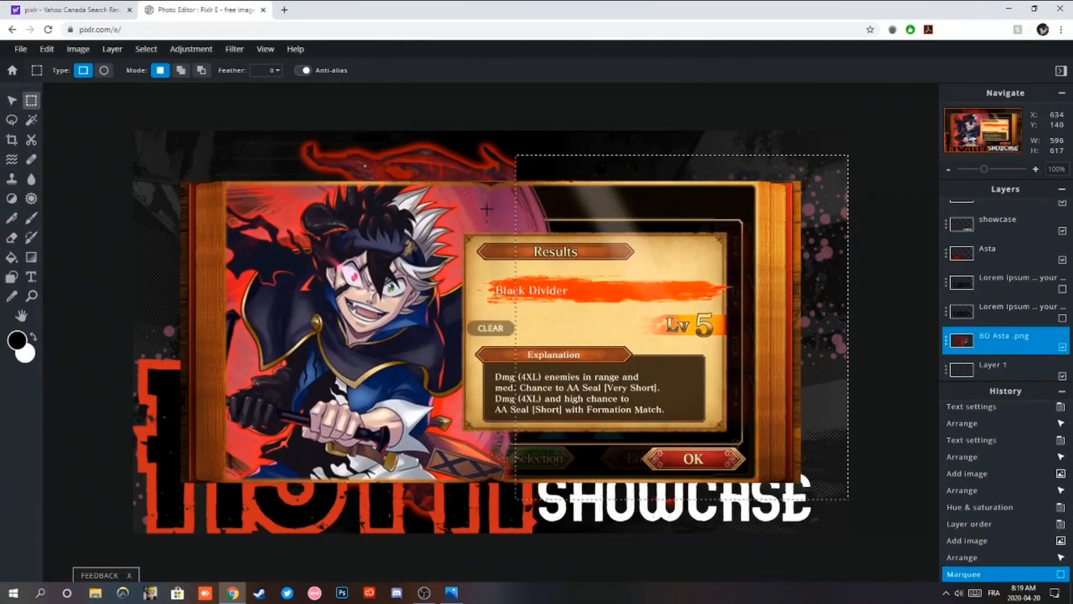
{"action": "key", "text": "Delete"}
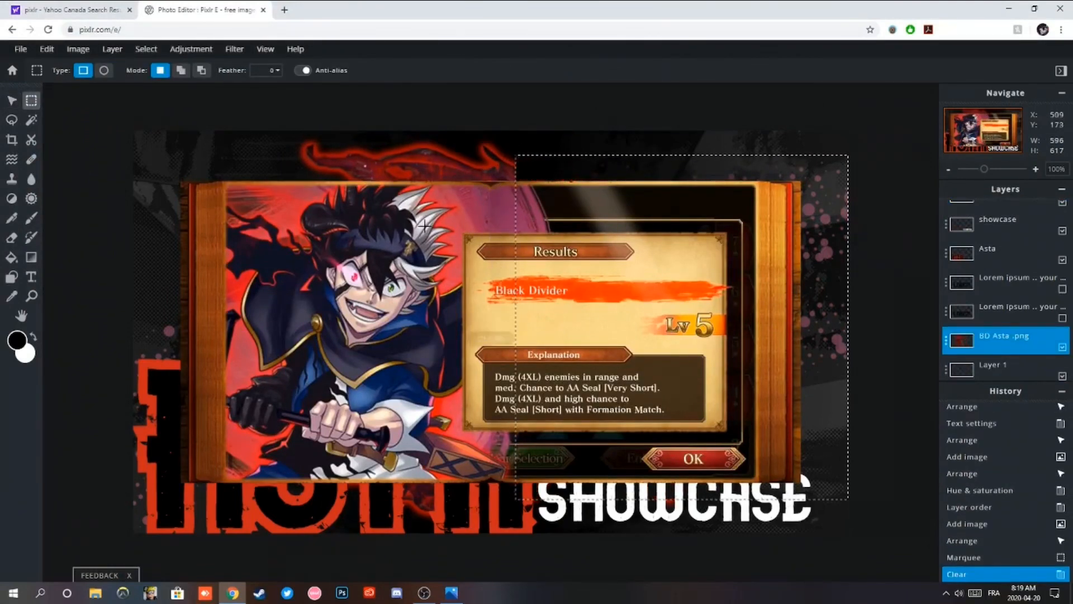
{"action": "left_click", "coordinate": [48, 52]}
{"action": "left_click", "coordinate": [49, 65]}
{"action": "left_click", "coordinate": [47, 54]}
{"action": "left_click", "coordinate": [930, 289]}
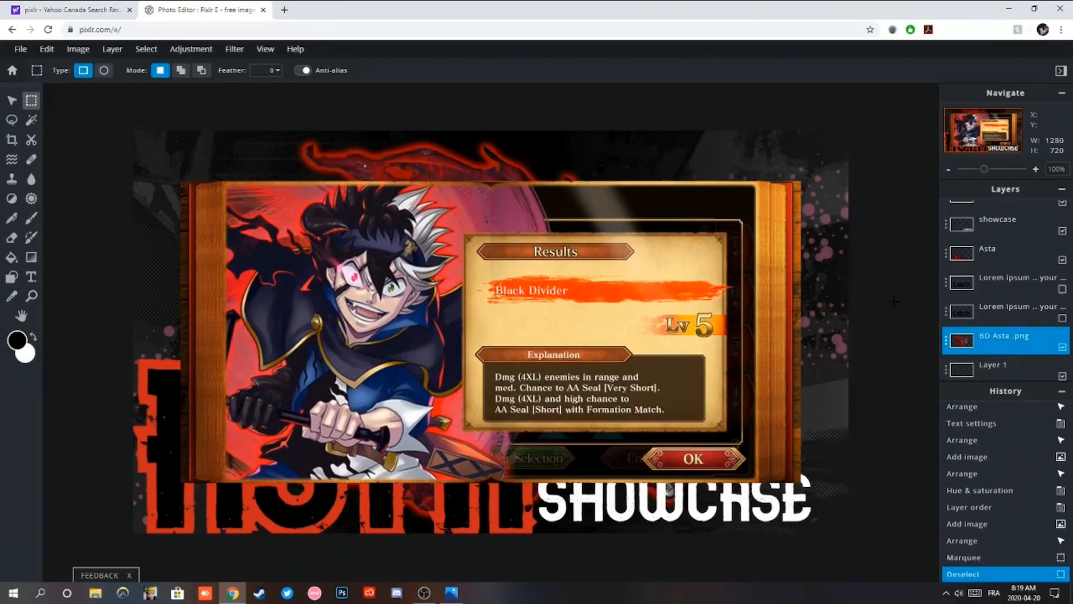
On the 1586983608981.JPEG layer, marquee the results panel side of the image, clear it and deselect.
{"action": "scroll", "coordinate": [1000, 279], "scroll_direction": "up", "scroll_amount": 1}
{"action": "left_click", "coordinate": [973, 222]}
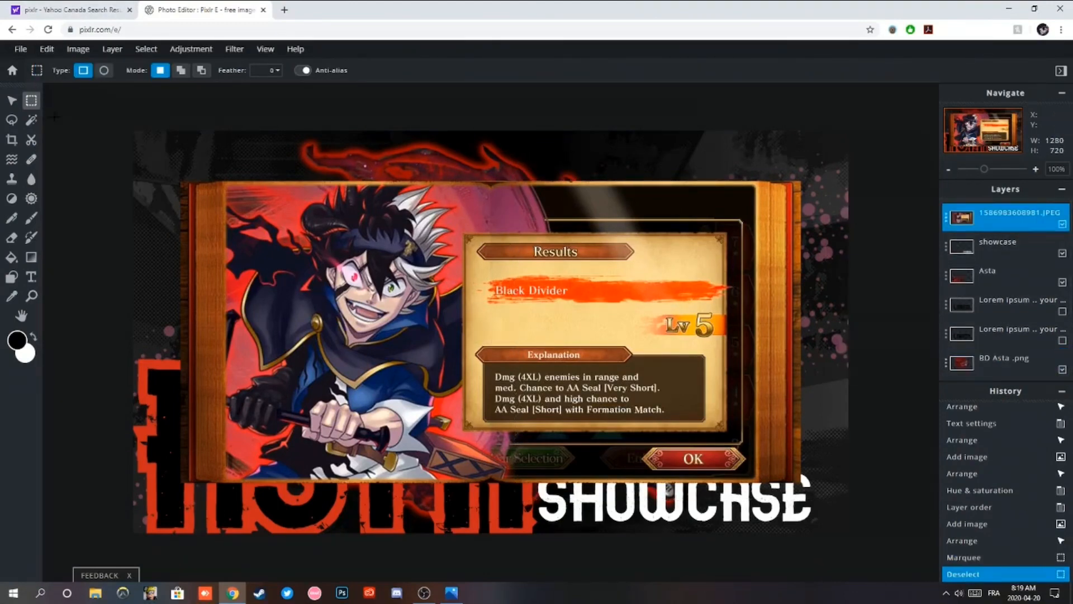
{"action": "left_click_drag", "start_coordinate": [889, 490], "coordinate": [527, 152]}
{"action": "key", "text": "Delete"}
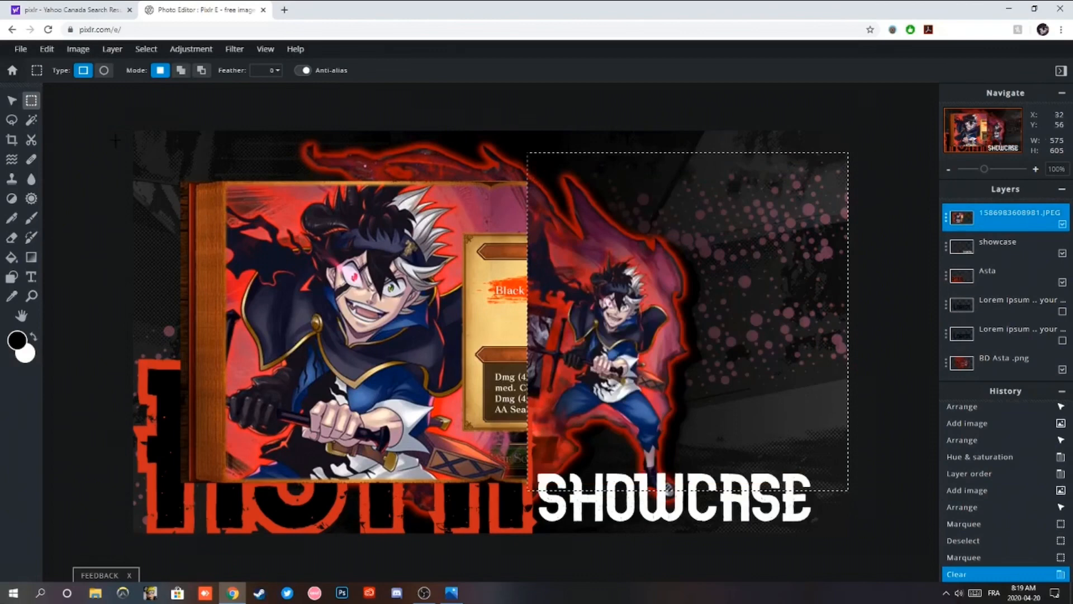
{"action": "key", "text": "ctrl+d"}
Wand-select the red area between the wooden frame and Asta on the same layer, clear it and deselect.
{"action": "left_click", "coordinate": [11, 119]}
{"action": "left_click", "coordinate": [31, 121]}
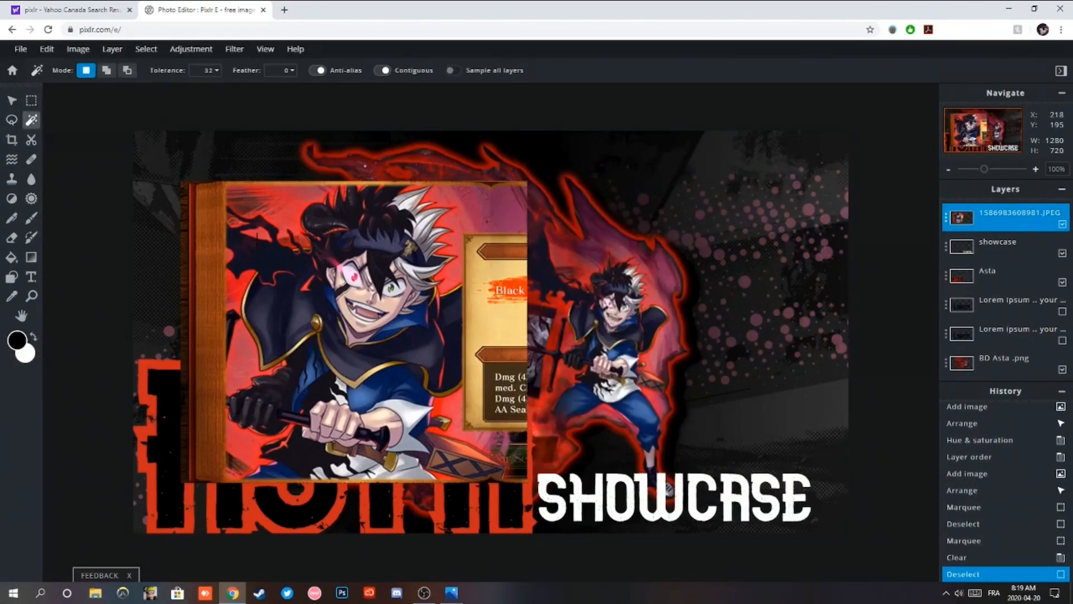
{"action": "left_click", "coordinate": [233, 222]}
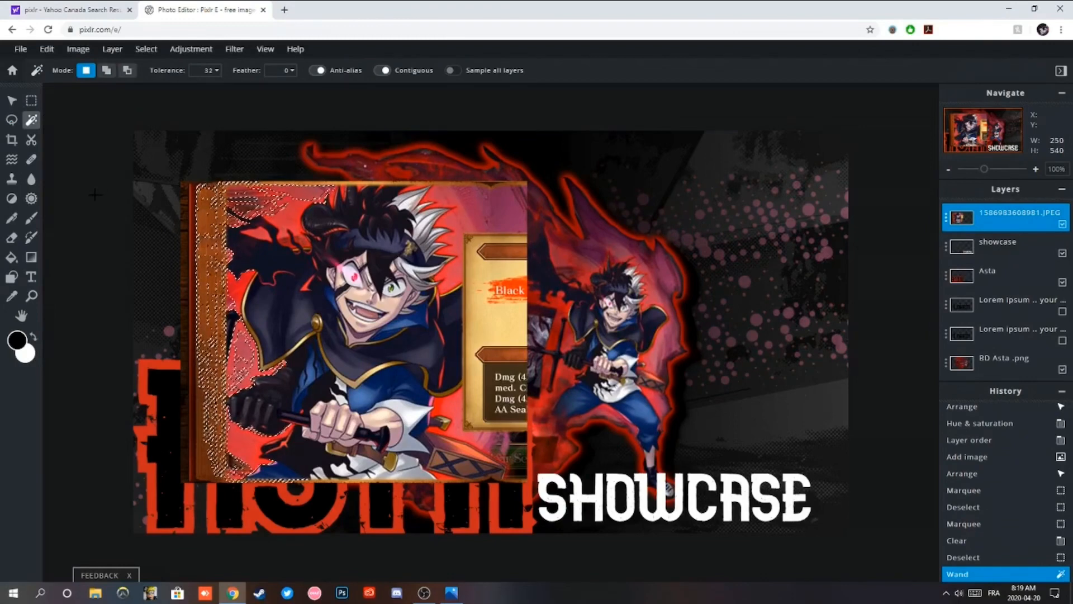
{"action": "key", "text": "Delete"}
{"action": "key", "text": "ctrl+d"}
Lasso a leftover patch at the wooden frame side of the Asta image, clear it and deselect.
{"action": "left_click", "coordinate": [11, 120]}
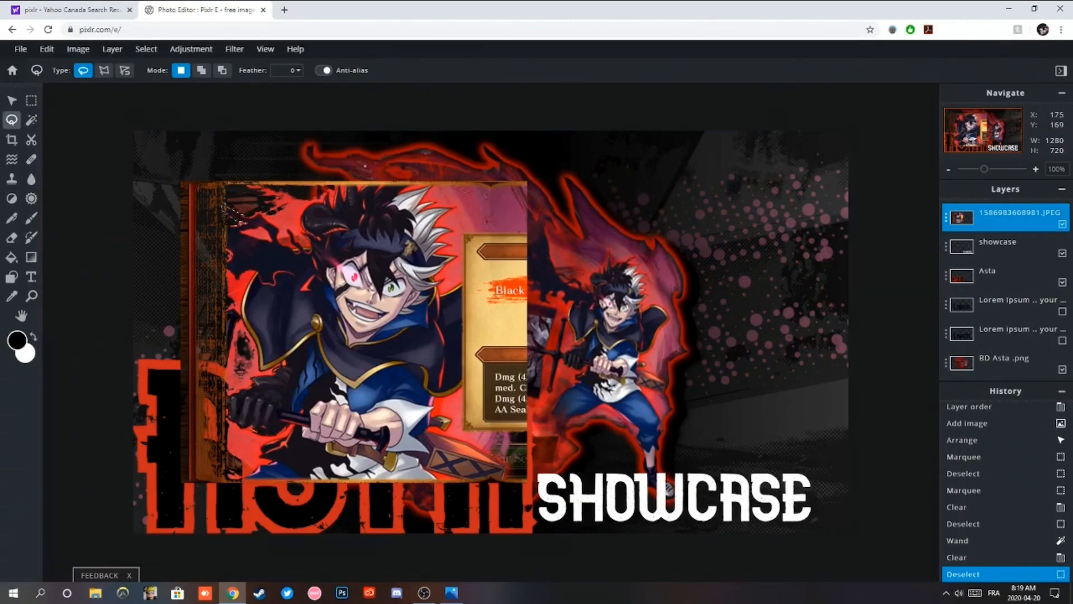
{"action": "key", "text": "Delete"}
{"action": "mouse_move", "coordinate": [208, 204]}
{"action": "left_mouse_down"}
{"action": "mouse_move", "coordinate": [202, 153]}
{"action": "mouse_move", "coordinate": [119, 259]}
{"action": "mouse_move", "coordinate": [158, 469]}
{"action": "left_mouse_up"}
{"action": "key", "text": "ctrl+d"}
{"action": "key", "text": "ctrl+d"}
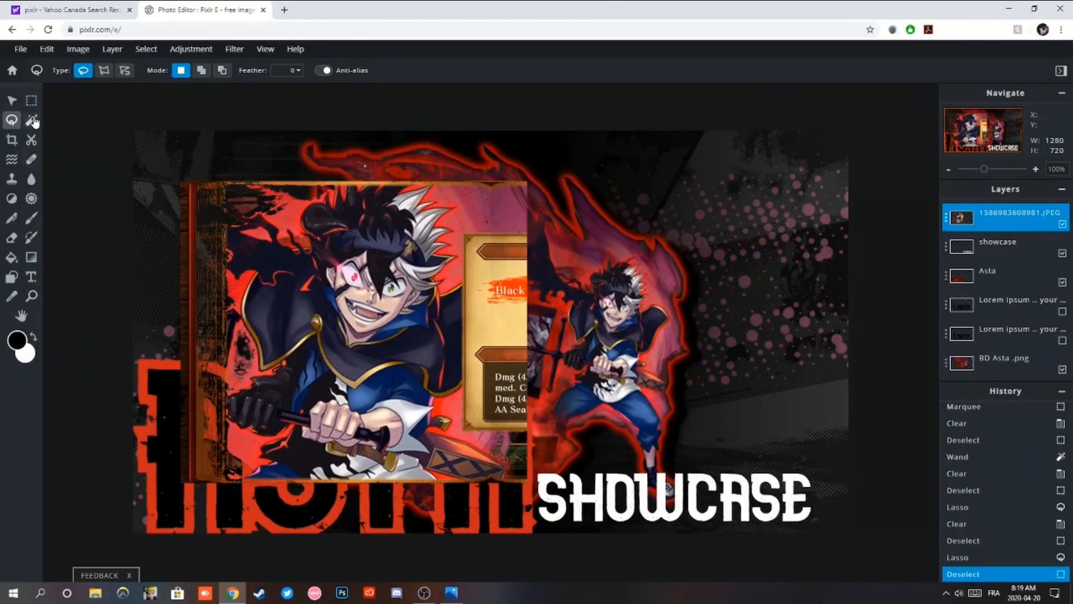
Marquee the whole wooden frame strip beside Asta, clear it and deselect.
{"action": "left_click", "coordinate": [31, 101]}
{"action": "mouse_move", "coordinate": [85, 103]}
{"action": "left_mouse_down"}
{"action": "mouse_move", "coordinate": [105, 124]}
{"action": "mouse_move", "coordinate": [157, 507]}
{"action": "mouse_move", "coordinate": [225, 521]}
{"action": "left_mouse_up"}
{"action": "key", "text": "Delete"}
{"action": "key", "text": "ctrl+d"}
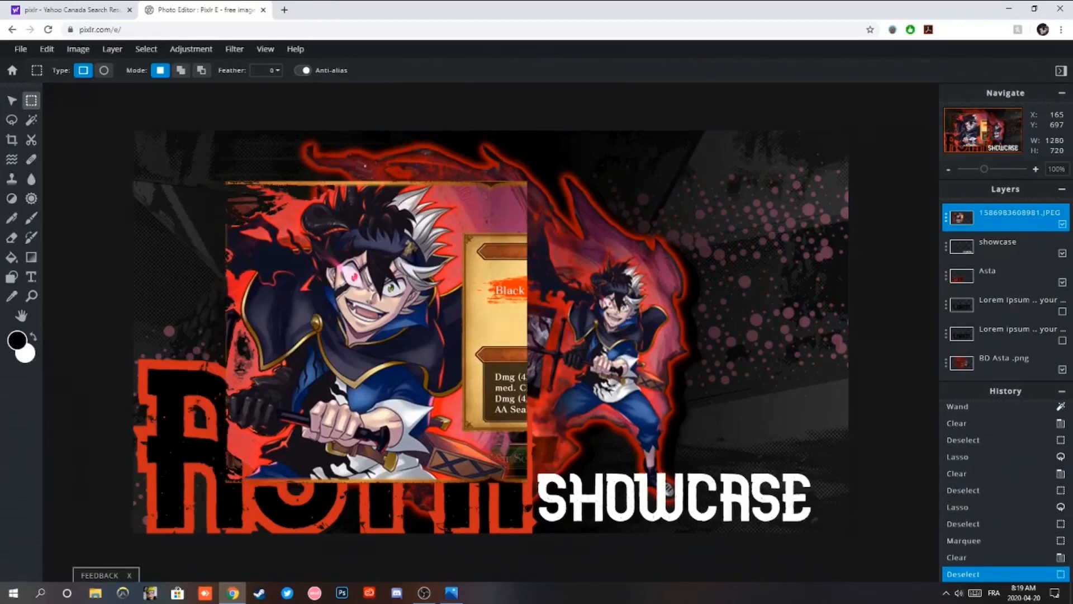
{"action": "left_click", "coordinate": [31, 120]}
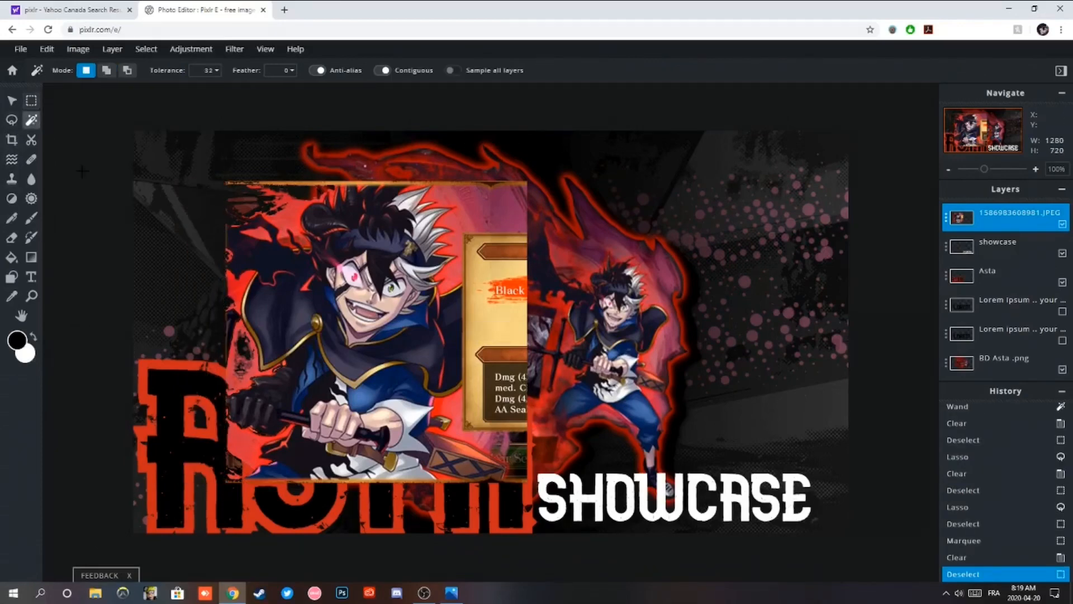
{"action": "left_click", "coordinate": [237, 376]}
{"action": "key", "text": "l"}
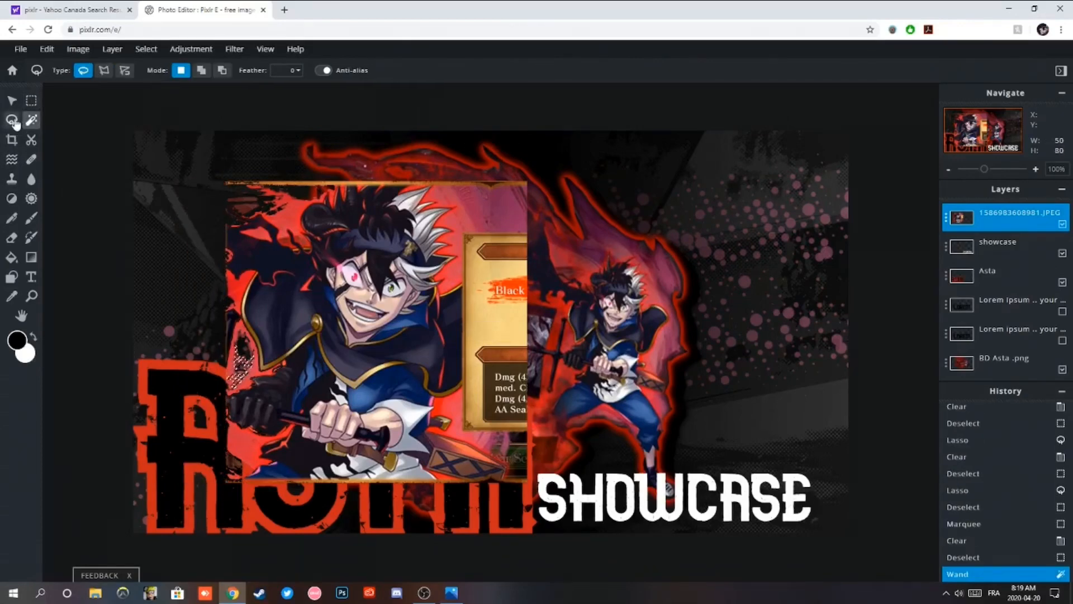
{"action": "key", "text": "ctrl+d"}
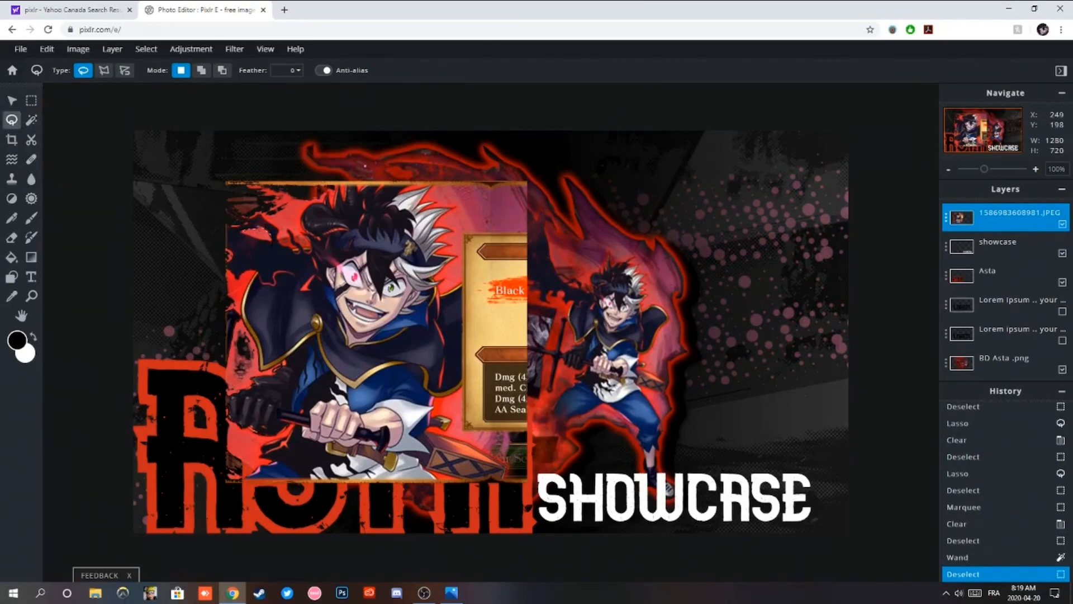
Lasso and clear leftover red patches among the dark spikes in the upper-left corner of the Asta image.
{"action": "left_click_drag", "start_coordinate": [243, 231], "coordinate": [244, 229]}
{"action": "key", "text": "Delete"}
{"action": "key", "text": "ctrl+d"}
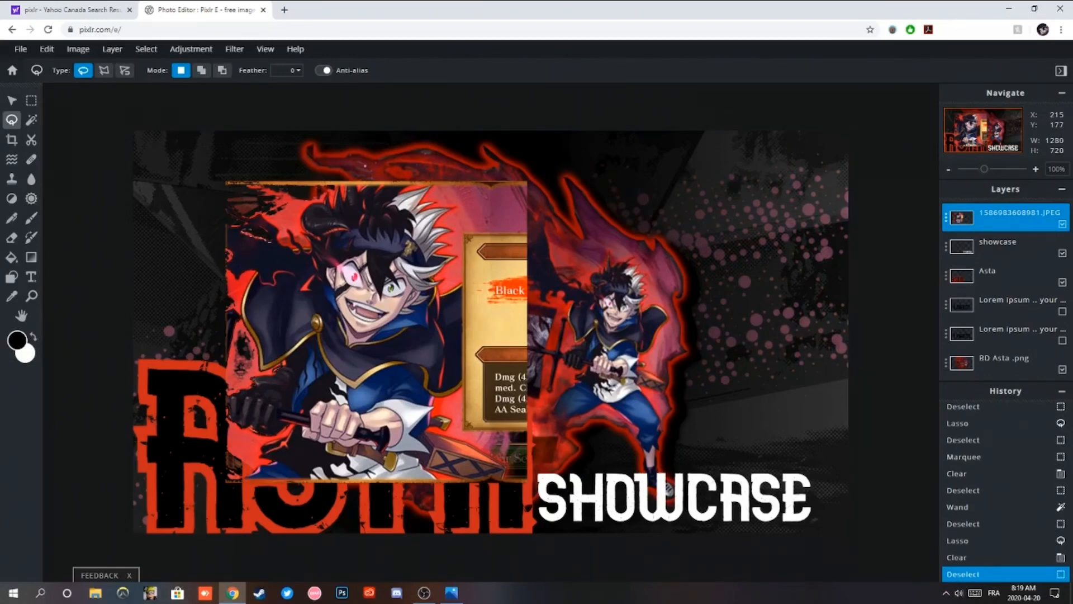
{"action": "key", "text": "Delete"}
{"action": "left_click_drag", "start_coordinate": [254, 229], "coordinate": [244, 224]}
{"action": "key", "text": "ctrl+d"}
{"action": "key", "text": "Delete"}
{"action": "key", "text": "ctrl+d"}
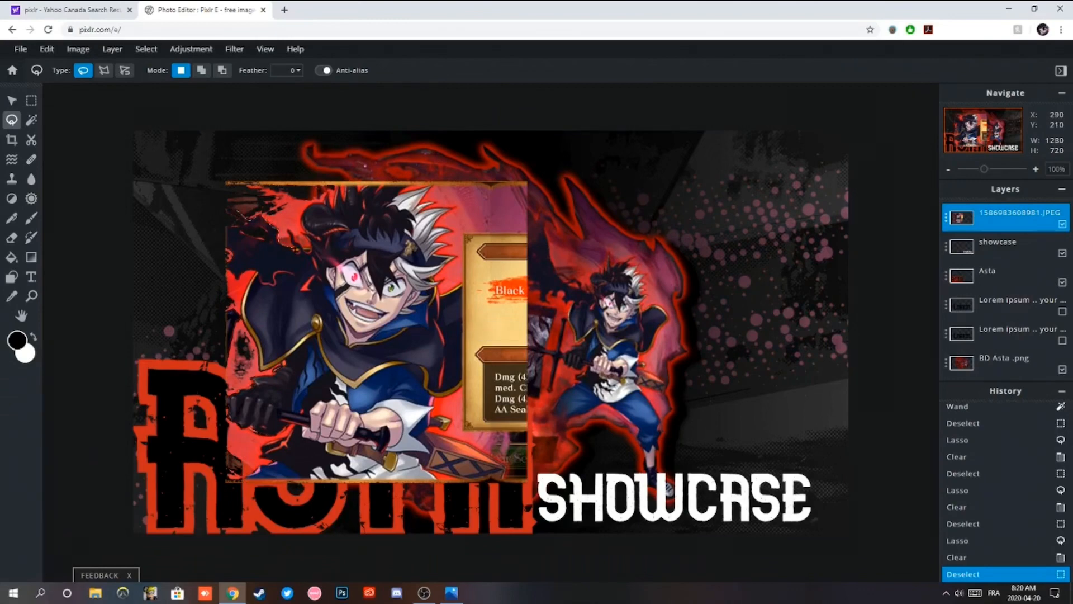
Lasso and clear the remaining red remnants along the diagonal edge between the upper-left corner and Asta's shoulder, and deselect.
{"action": "left_click_drag", "start_coordinate": [262, 208], "coordinate": [256, 207]}
{"action": "key", "text": "Delete"}
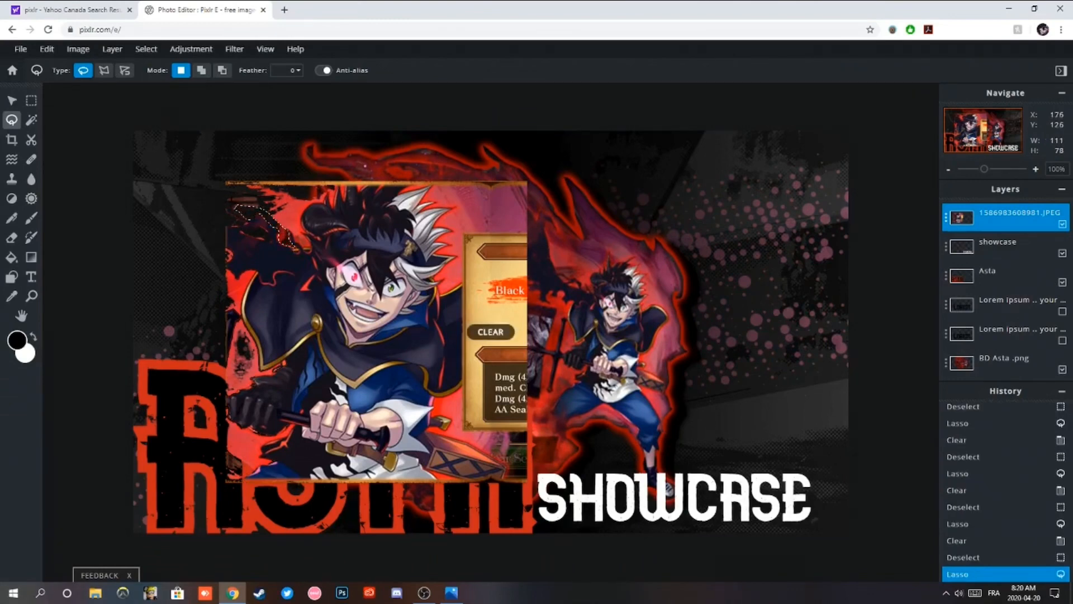
{"action": "key", "text": "ctrl+d"}
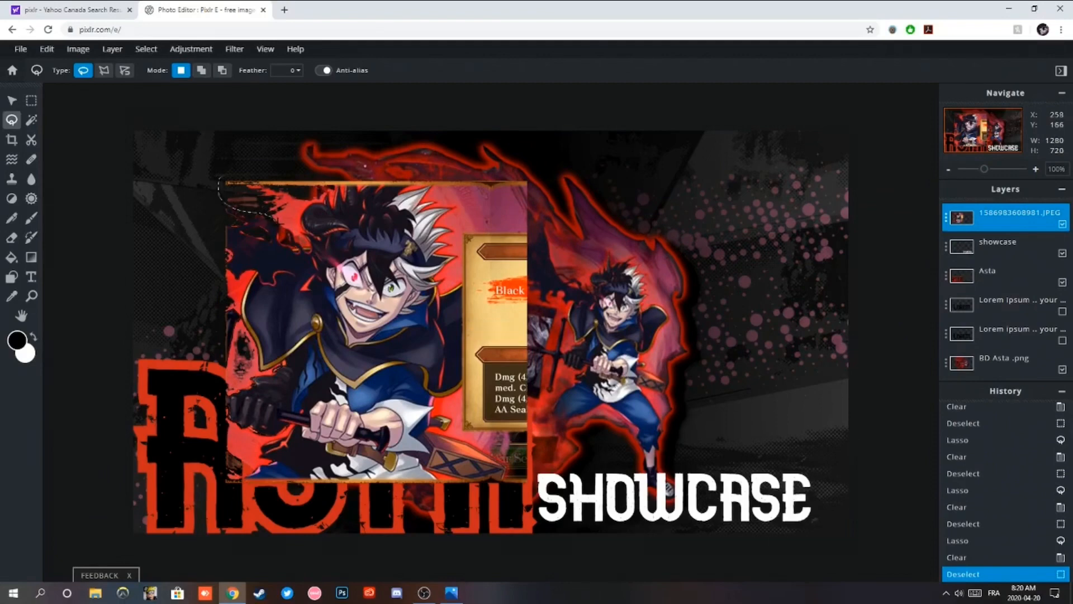
{"action": "left_click_drag", "start_coordinate": [287, 230], "coordinate": [291, 229]}
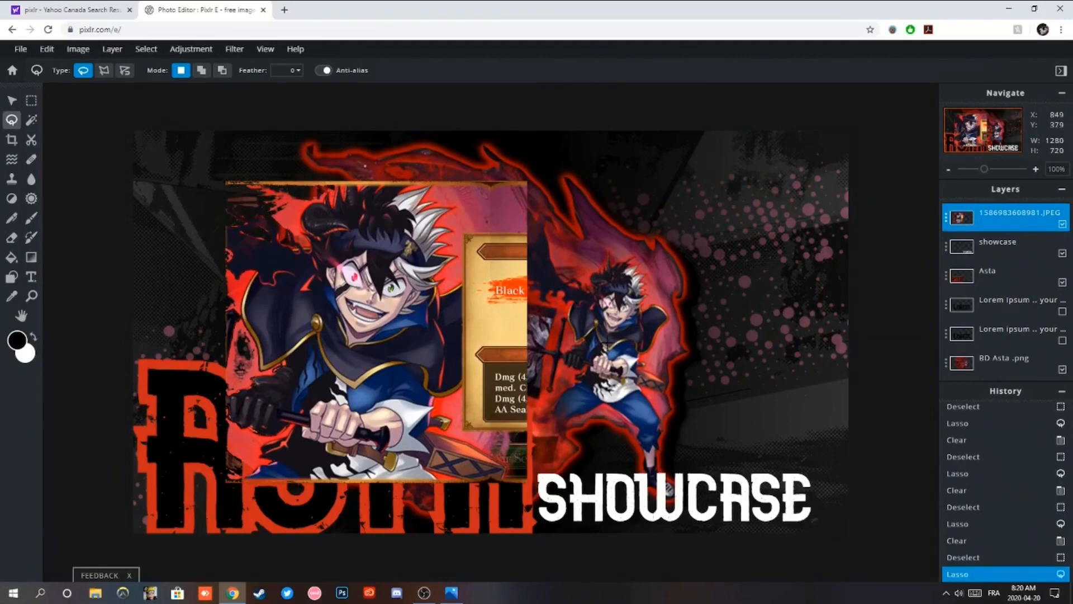
{"action": "key", "text": "ctrl+d"}
Hide every layer except 1586983608981.JPEG, including the titles, BD Asta artwork, Layer 1 and the bg.4a018.jpg background.
{"action": "left_click", "coordinate": [1063, 253]}
{"action": "left_click", "coordinate": [1007, 276]}
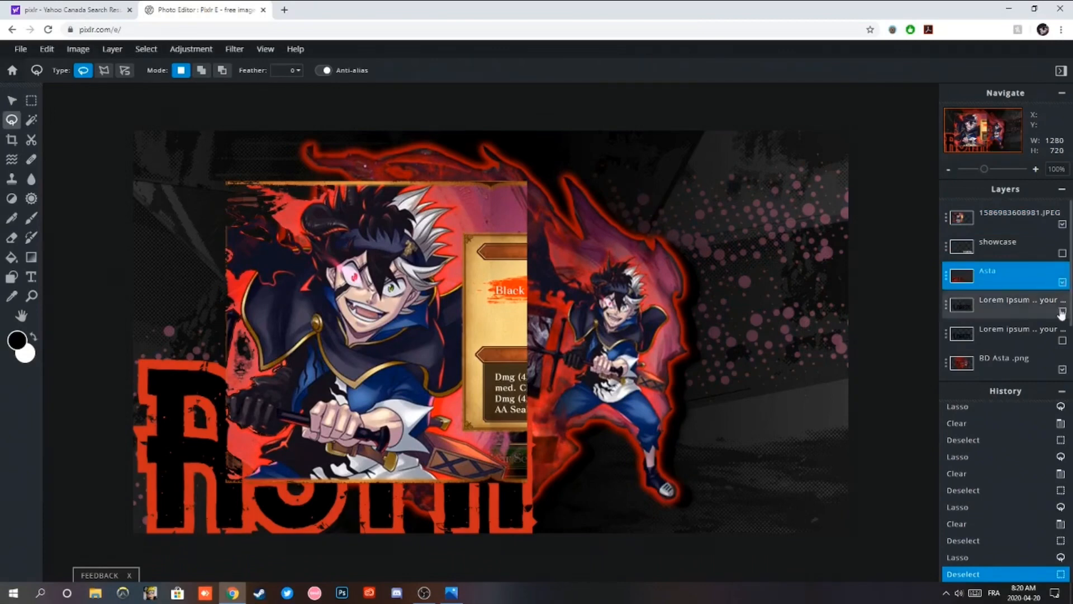
{"action": "left_click", "coordinate": [1063, 369]}
{"action": "scroll", "coordinate": [1040, 347], "scroll_direction": "down", "scroll_amount": 3}
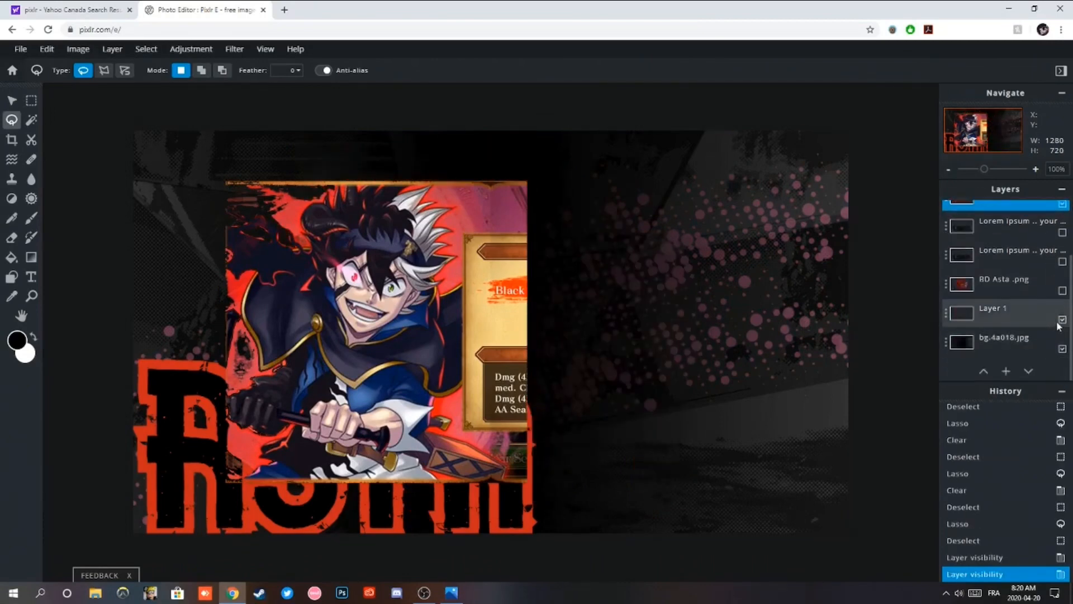
{"action": "left_click", "coordinate": [1063, 348]}
{"action": "left_click", "coordinate": [1065, 349]}
{"action": "scroll", "coordinate": [1028, 324], "scroll_direction": "up", "scroll_amount": 3}
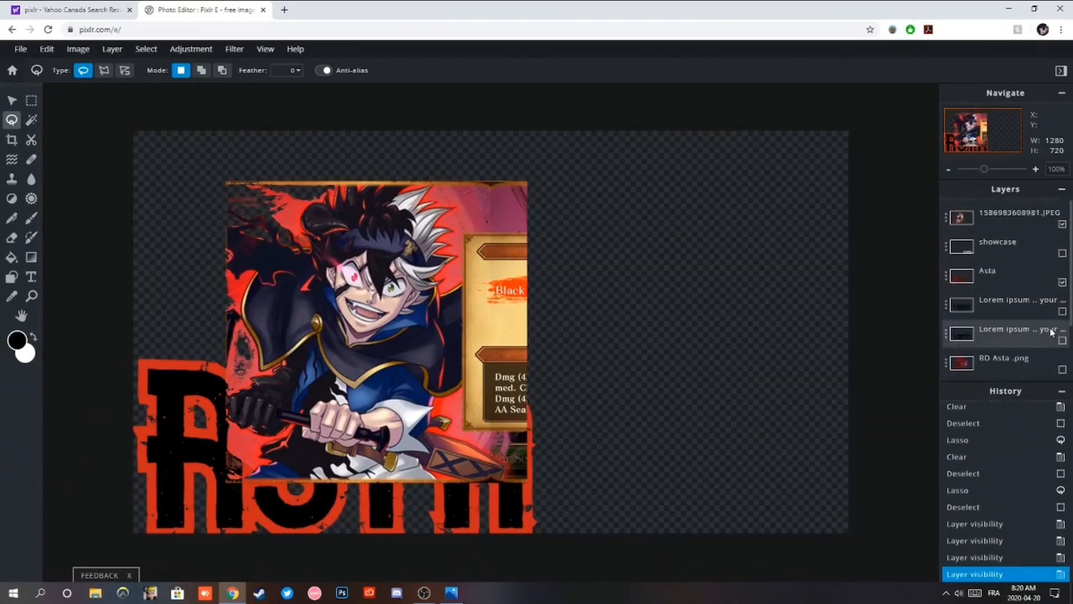
{"action": "left_click", "coordinate": [31, 120]}
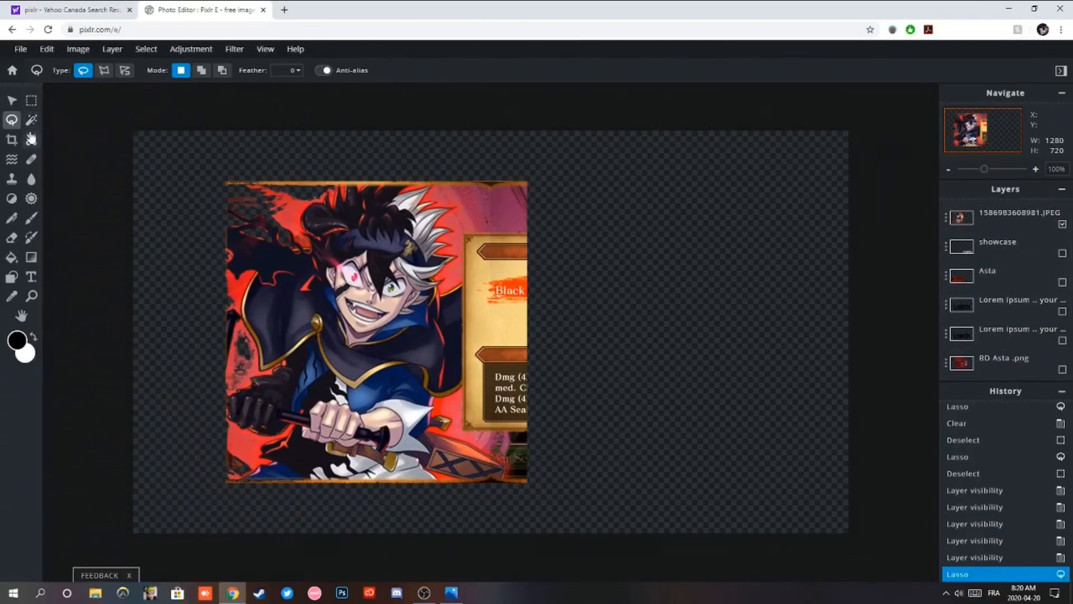
{"action": "left_click", "coordinate": [471, 210]}
{"action": "left_click", "coordinate": [12, 119]}
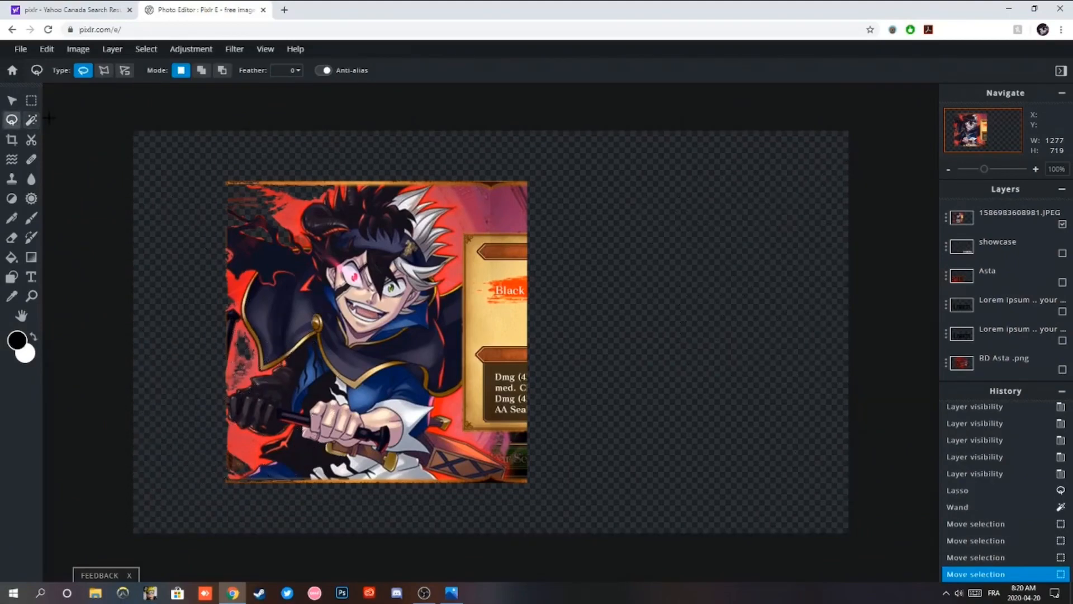
{"action": "key", "text": "ctrl+d"}
On the 1586983608981.JPEG layer, wand-select and clear the pink area beside Asta's white hair and a patch upper left of his hair.
{"action": "left_click", "coordinate": [1007, 218]}
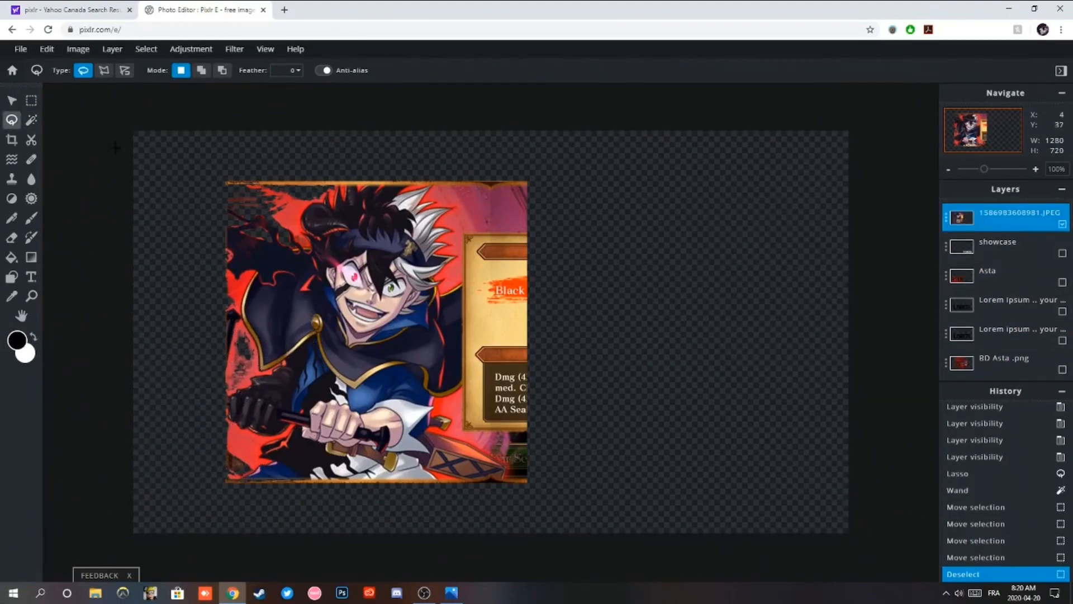
{"action": "left_click", "coordinate": [32, 120]}
{"action": "left_click", "coordinate": [467, 207]}
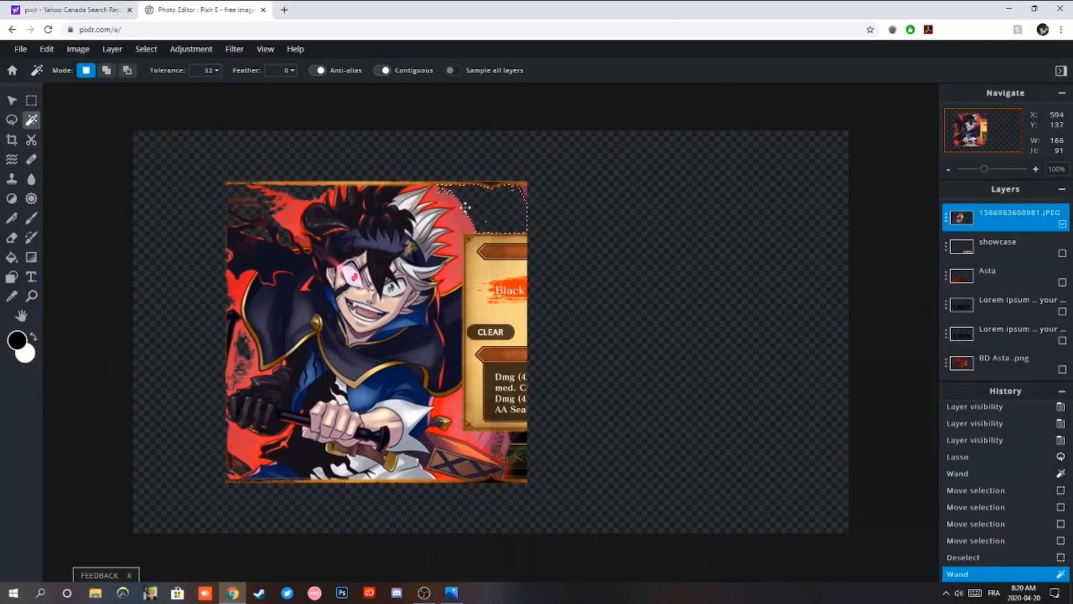
{"action": "left_click", "coordinate": [465, 208]}
{"action": "left_click", "coordinate": [287, 213]}
{"action": "key", "text": "Delete"}
{"action": "left_click_drag", "start_coordinate": [287, 213], "coordinate": [236, 192]}
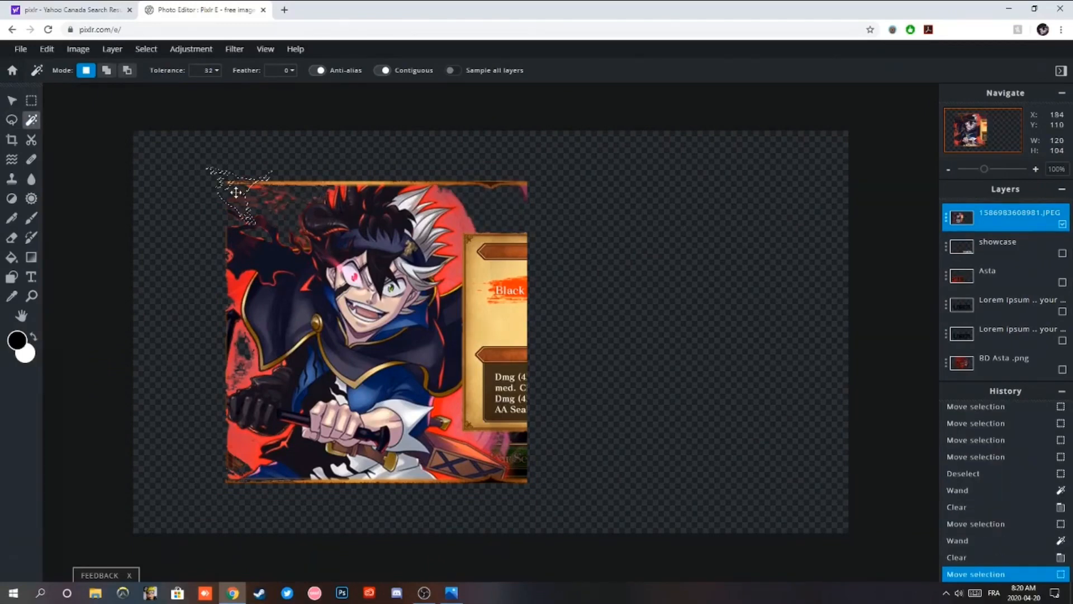
{"action": "left_click", "coordinate": [218, 299]}
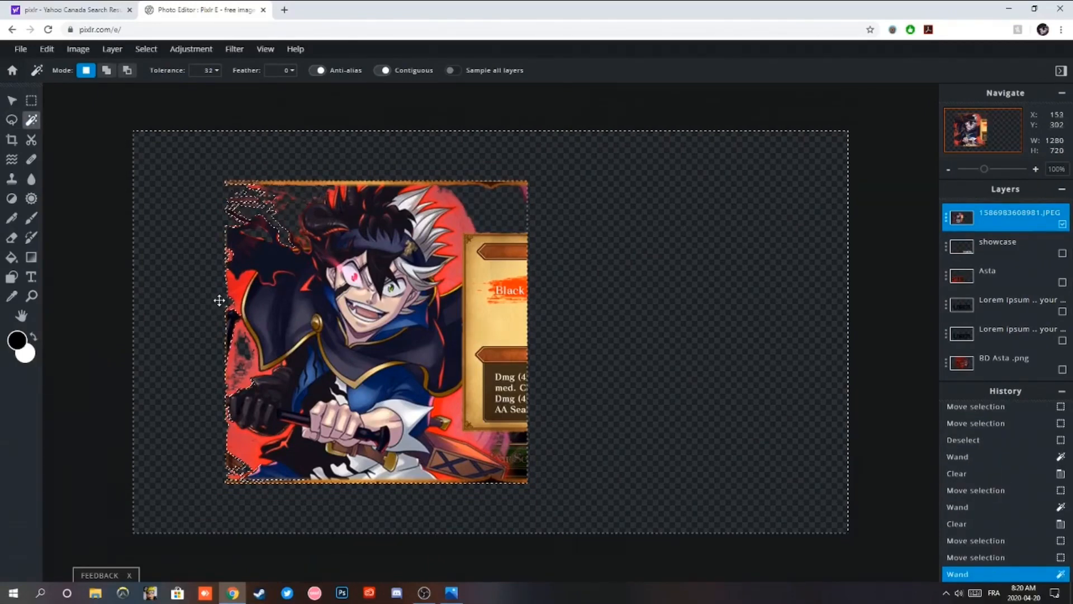
{"action": "left_click", "coordinate": [12, 120]}
{"action": "left_click", "coordinate": [85, 148]}
Move the Asta image to left 279, top 75, showing the bg.4a018.jpg layer only while positioning it.
{"action": "scroll", "coordinate": [1048, 313], "scroll_direction": "down", "scroll_amount": 3}
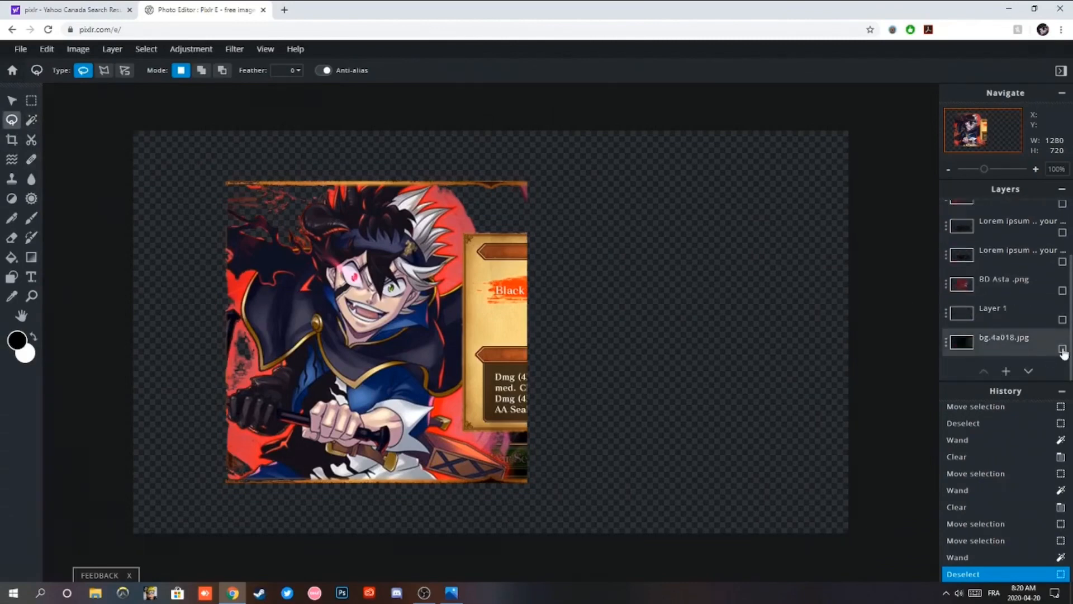
{"action": "left_click", "coordinate": [1063, 349]}
{"action": "left_click", "coordinate": [12, 100]}
{"action": "left_click_drag", "start_coordinate": [352, 330], "coordinate": [415, 321]}
{"action": "left_click", "coordinate": [1062, 349]}
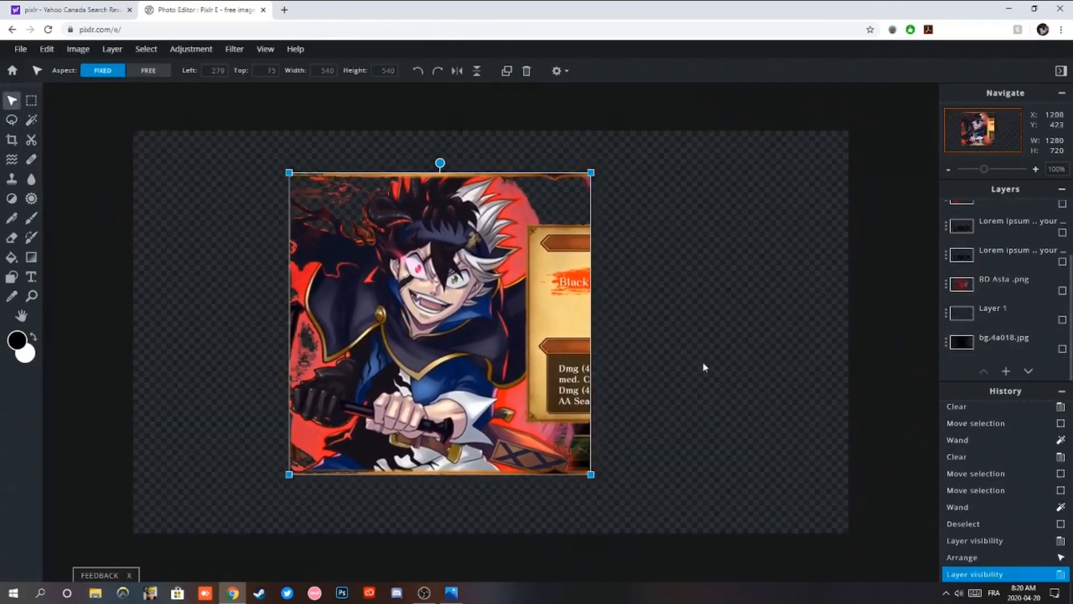
Wand-select and clear the red area beside Asta's cape collar and a small spot at the image's left edge, and deselect.
{"action": "left_click", "coordinate": [31, 120]}
{"action": "left_click", "coordinate": [302, 276]}
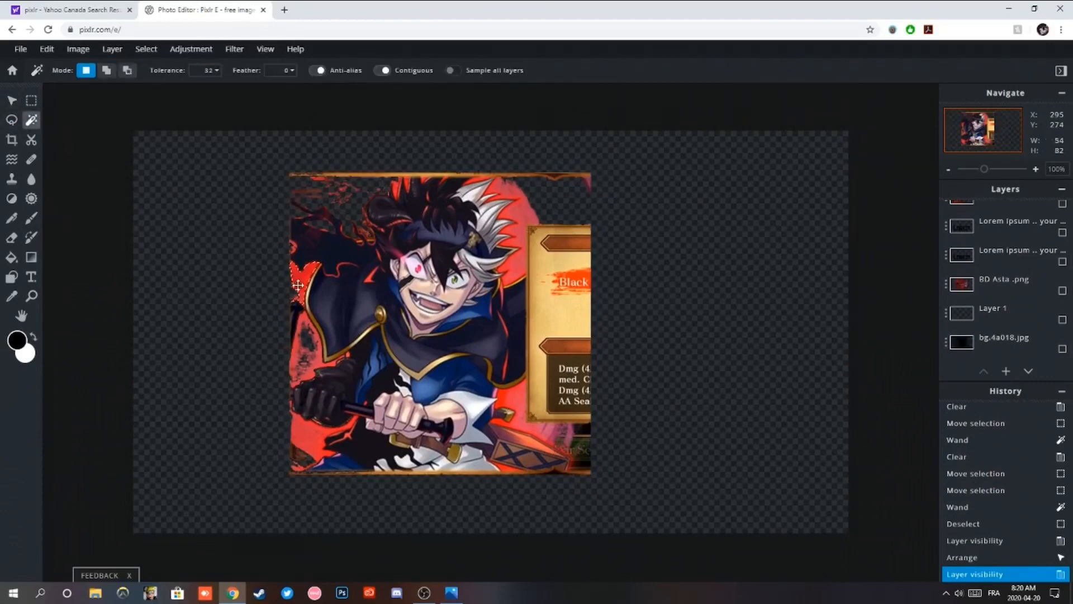
{"action": "key", "text": "Delete"}
{"action": "left_click", "coordinate": [300, 369]}
{"action": "left_click", "coordinate": [291, 243]}
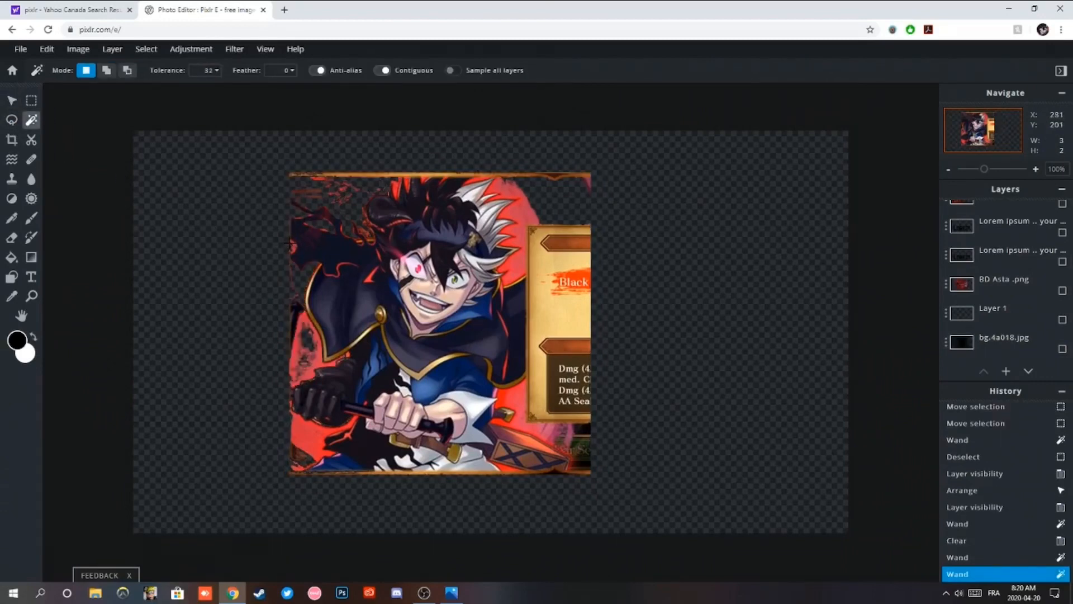
{"action": "key", "text": "Delete"}
{"action": "key", "text": "Delete"}
{"action": "left_click", "coordinate": [283, 260]}
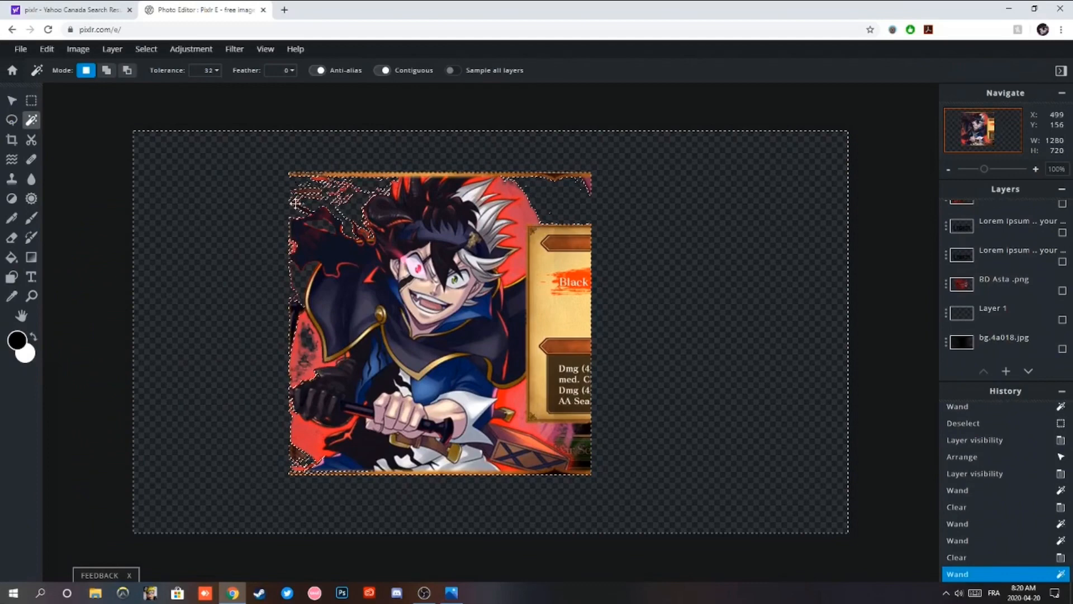
{"action": "left_click", "coordinate": [11, 120]}
{"action": "key", "text": "ctrl+d"}
Lasso and clear the red area between the gold-trimmed cape and Asta's black glove.
{"action": "left_click", "coordinate": [31, 120]}
{"action": "left_click", "coordinate": [298, 371]}
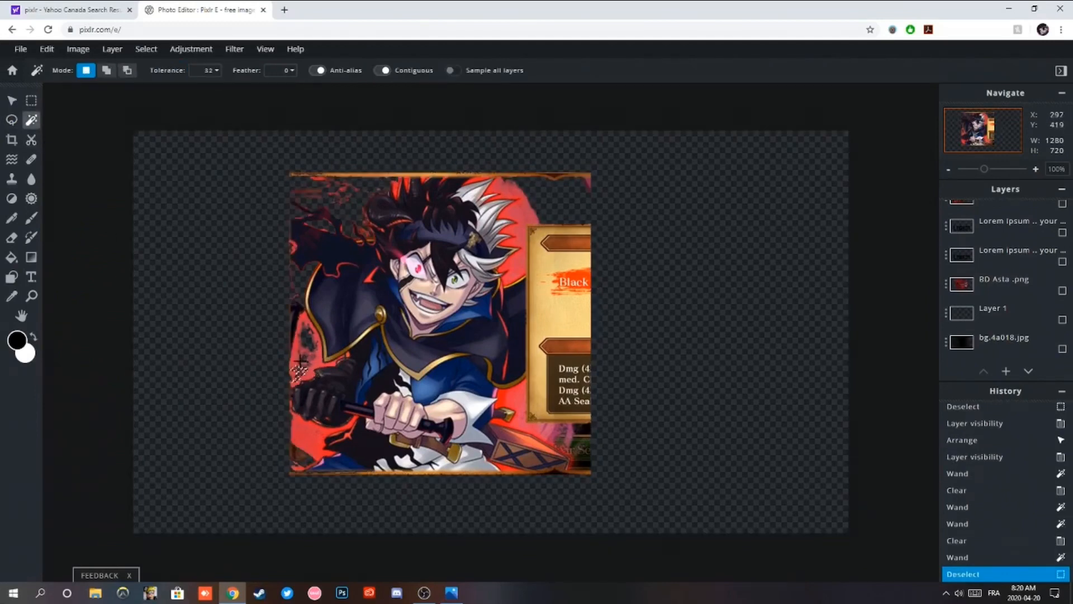
{"action": "left_click", "coordinate": [11, 119]}
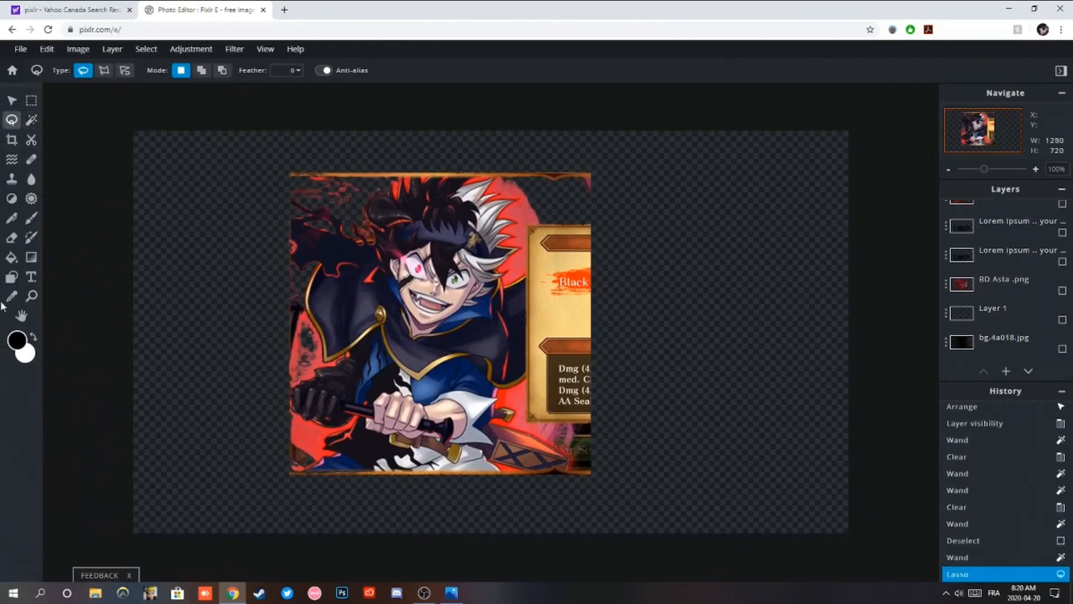
{"action": "left_click", "coordinate": [31, 296]}
{"action": "scroll", "coordinate": [318, 369], "scroll_direction": "up", "scroll_amount": 5}
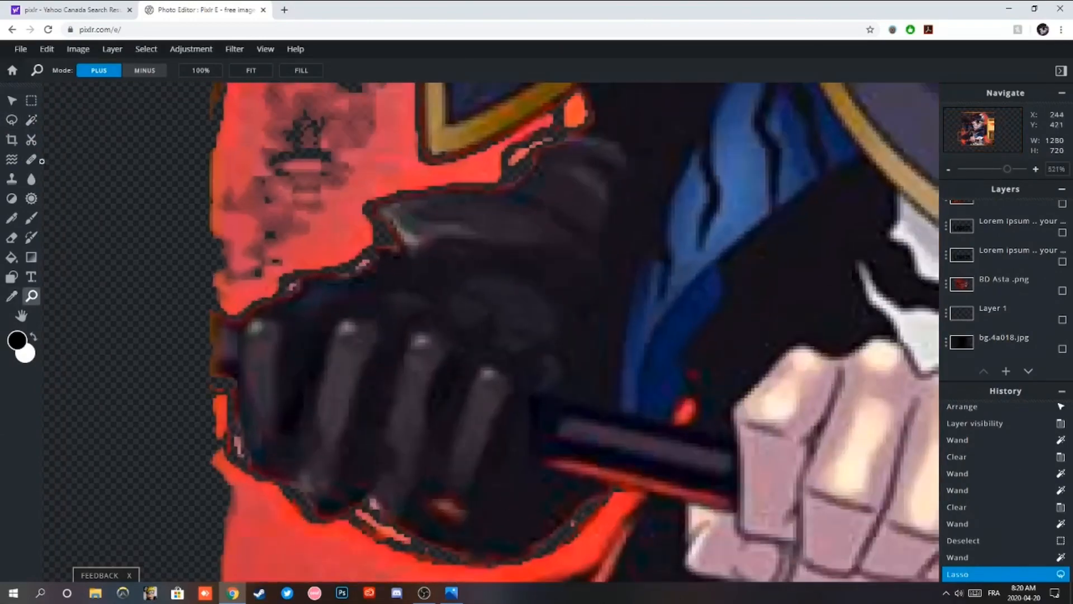
{"action": "left_click", "coordinate": [11, 120]}
{"action": "scroll", "coordinate": [257, 298], "scroll_direction": "up", "scroll_amount": 4}
{"action": "scroll", "coordinate": [260, 284], "scroll_direction": "down", "scroll_amount": 6}
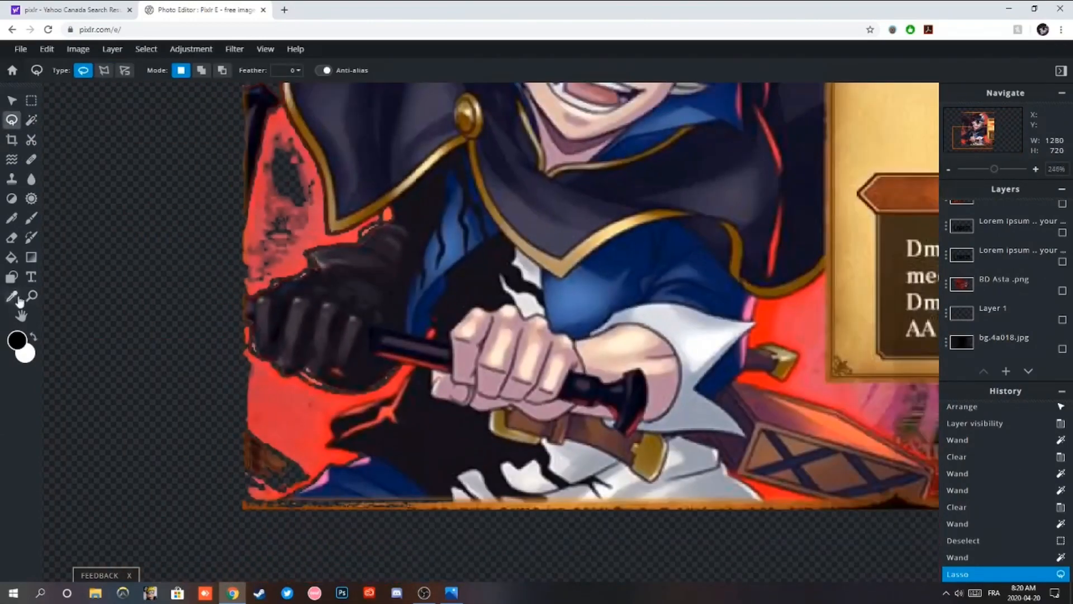
{"action": "left_click", "coordinate": [13, 297]}
{"action": "left_click", "coordinate": [33, 299]}
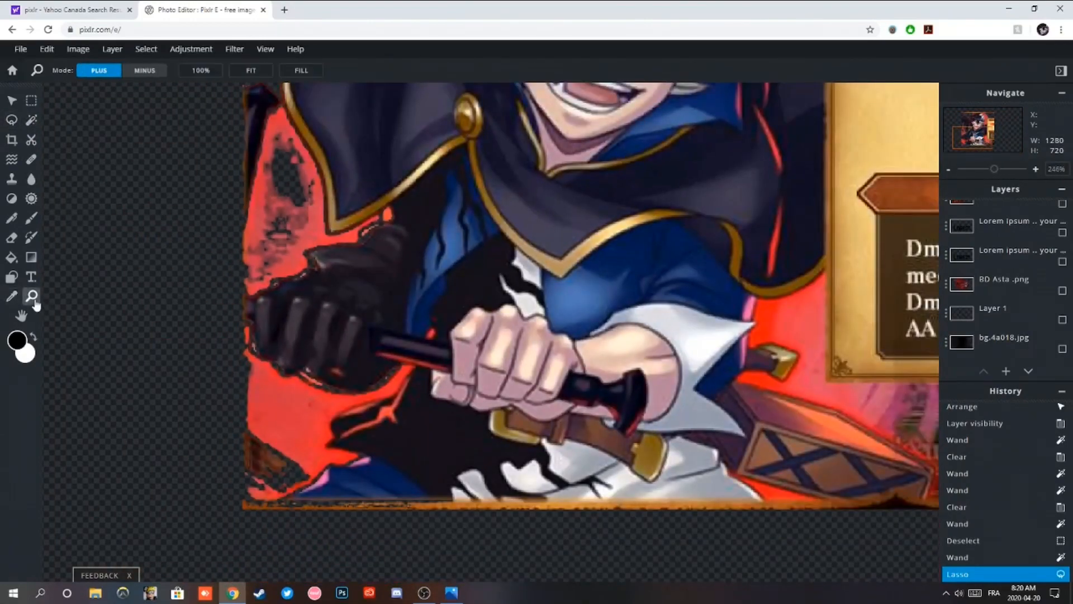
{"action": "left_click", "coordinate": [159, 75]}
{"action": "left_click", "coordinate": [387, 206]}
{"action": "scroll", "coordinate": [392, 221], "scroll_direction": "up", "scroll_amount": 4}
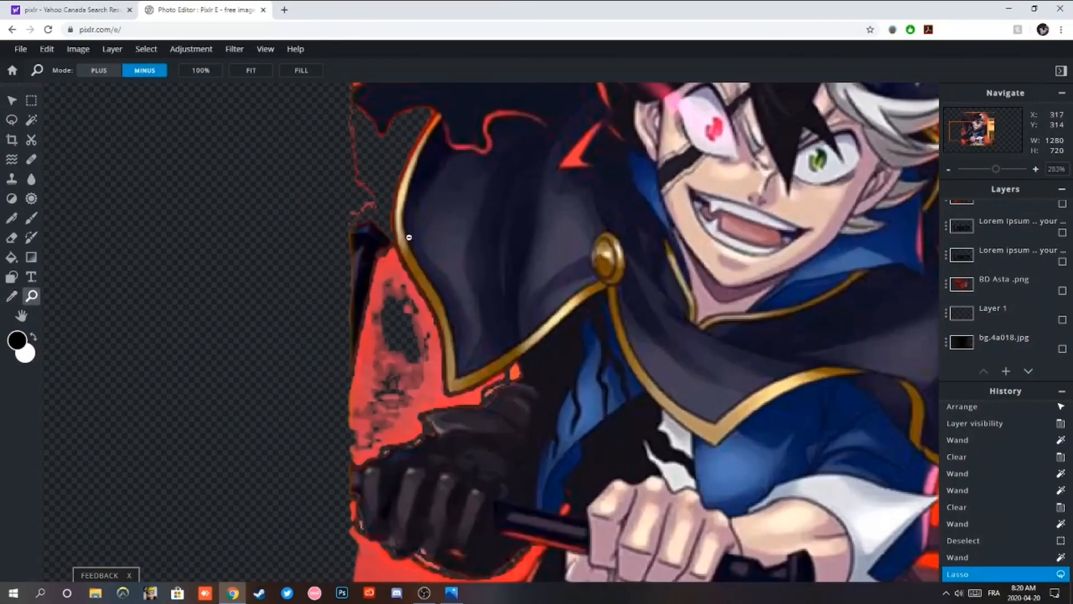
{"action": "scroll", "coordinate": [400, 232], "scroll_direction": "down", "scroll_amount": 2}
{"action": "left_click", "coordinate": [12, 120]}
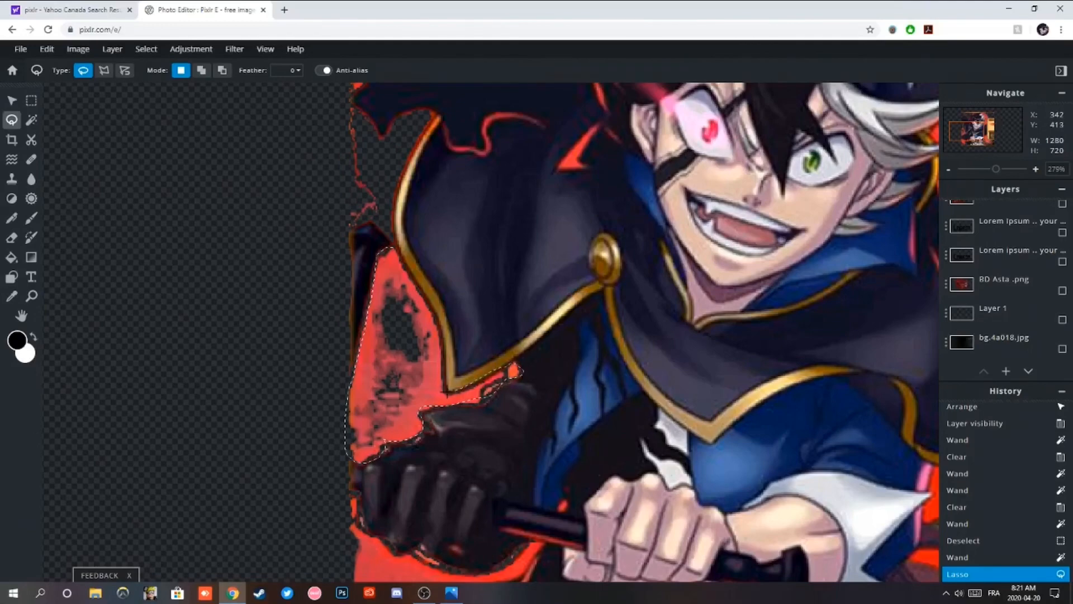
{"action": "key", "text": "Delete"}
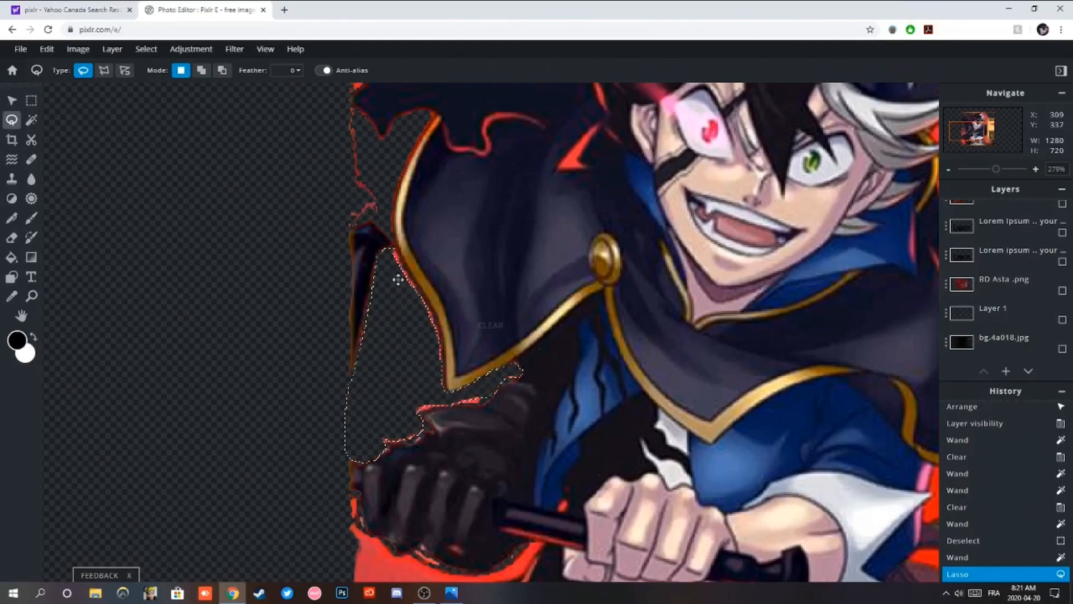
{"action": "left_click", "coordinate": [404, 333]}
Lasso and clear the large red area below Asta's black glove at the image's lower-left corner, and deselect.
{"action": "scroll", "coordinate": [379, 336], "scroll_direction": "down", "scroll_amount": 4}
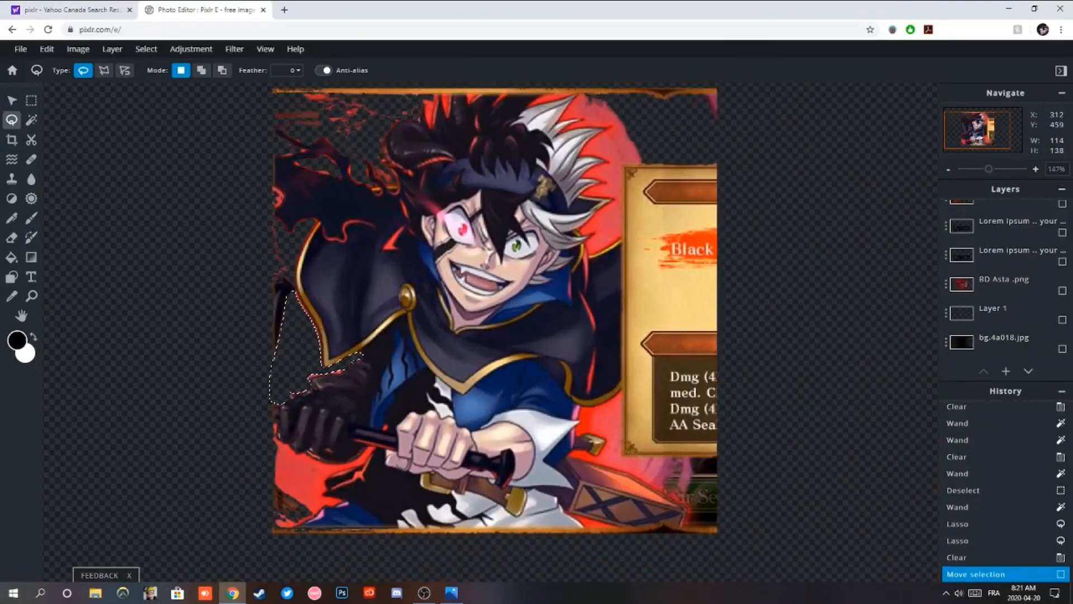
{"action": "left_click_drag", "start_coordinate": [272, 423], "coordinate": [274, 422]}
{"action": "left_click_drag", "start_coordinate": [235, 513], "coordinate": [230, 506]}
{"action": "key", "text": "Delete"}
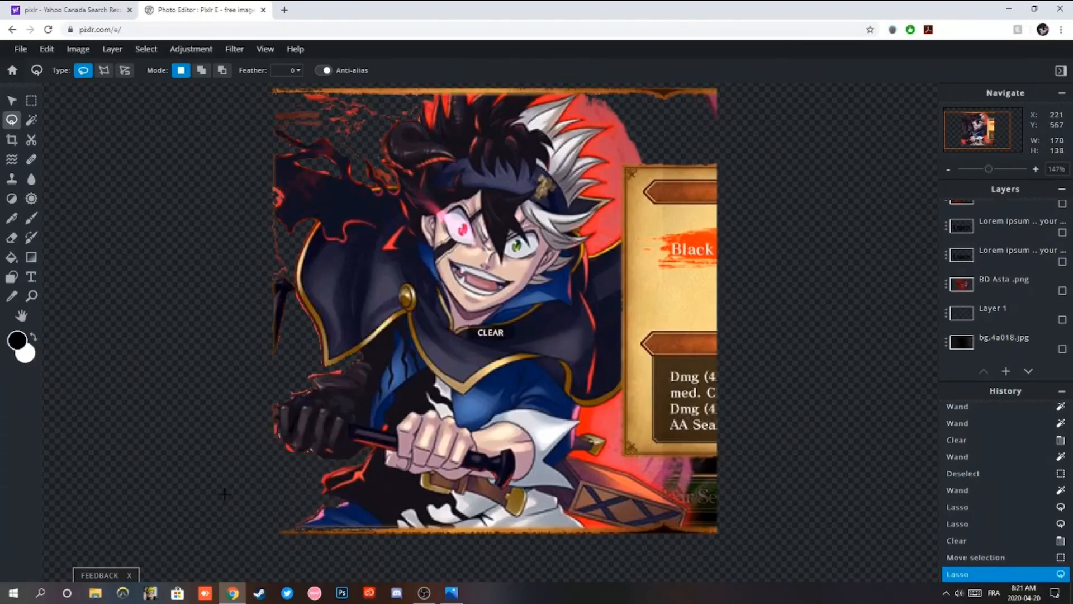
{"action": "key", "text": "ctrl+d"}
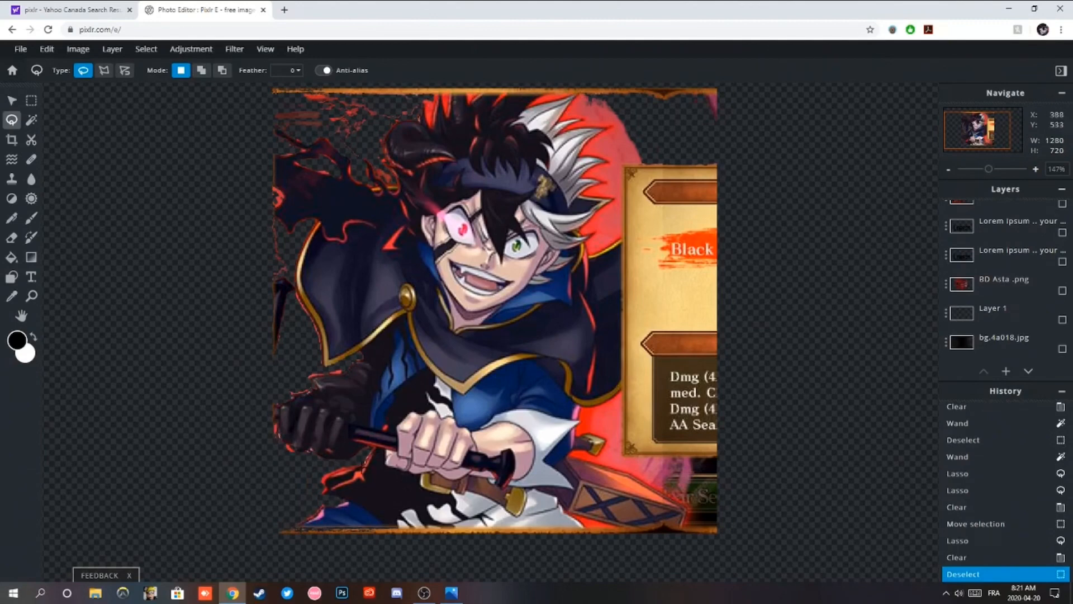
Lasso and clear the leftover red bits between the glove and Asta's black clothing, deselecting after each.
{"action": "key", "text": "Delete"}
{"action": "mouse_move", "coordinate": [323, 493]}
{"action": "left_mouse_down"}
{"action": "mouse_move", "coordinate": [294, 480]}
{"action": "mouse_move", "coordinate": [303, 465]}
{"action": "mouse_move", "coordinate": [269, 462]}
{"action": "mouse_move", "coordinate": [279, 464]}
{"action": "left_mouse_up"}
{"action": "left_click", "coordinate": [332, 473]}
{"action": "left_click", "coordinate": [349, 468]}
{"action": "key", "text": "Delete"}
{"action": "key", "text": "ctrl+d"}
{"action": "key", "text": "Delete"}
{"action": "key", "text": "ctrl+d"}
{"action": "key", "text": "Delete"}
{"action": "key", "text": "ctrl+d"}
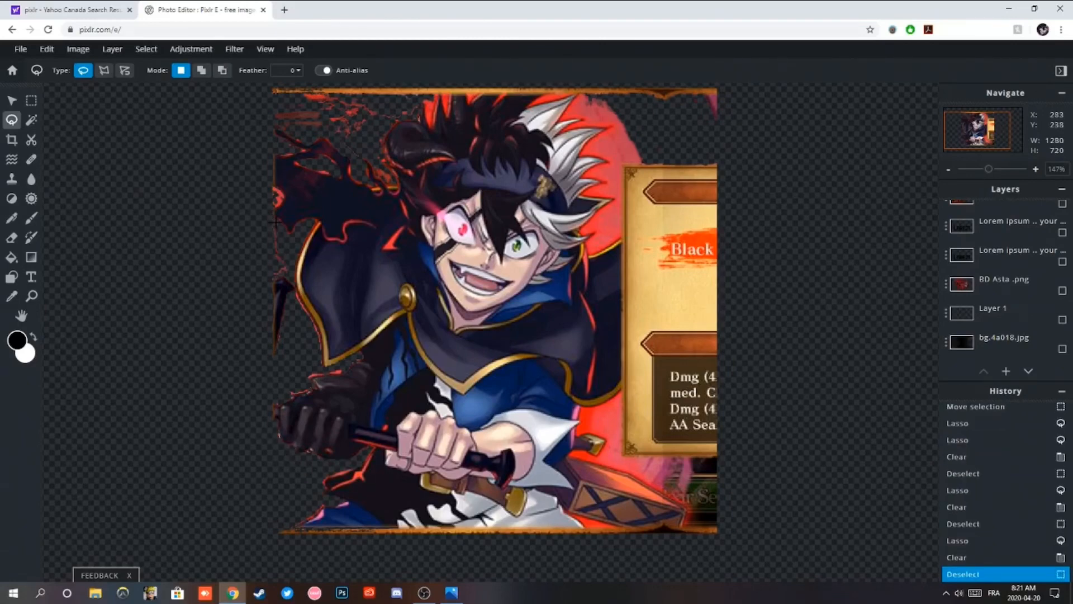
Lasso and clear the red debris beside the cape's shoulder and along the dark wing's outer edge, and deselect.
{"action": "left_click_drag", "start_coordinate": [273, 274], "coordinate": [292, 242]}
{"action": "key", "text": "Delete"}
{"action": "key", "text": "ctrl+d"}
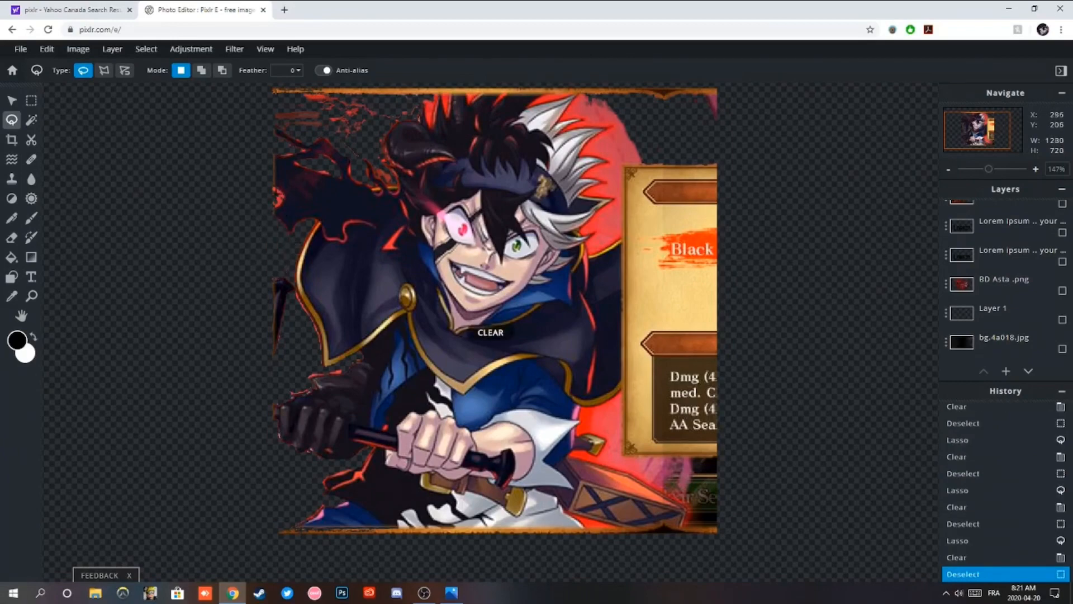
{"action": "mouse_move", "coordinate": [283, 197]}
{"action": "left_mouse_down"}
{"action": "mouse_move", "coordinate": [260, 189]}
{"action": "mouse_move", "coordinate": [279, 195]}
{"action": "mouse_move", "coordinate": [267, 202]}
{"action": "left_mouse_up"}
{"action": "key", "text": "Delete"}
{"action": "key", "text": "ctrl+d"}
Clear the lassoed red debris above the dark wing together with the gold border's left part, and deselect.
{"action": "key", "text": "Delete"}
{"action": "scroll", "coordinate": [246, 200], "scroll_direction": "down", "scroll_amount": 2}
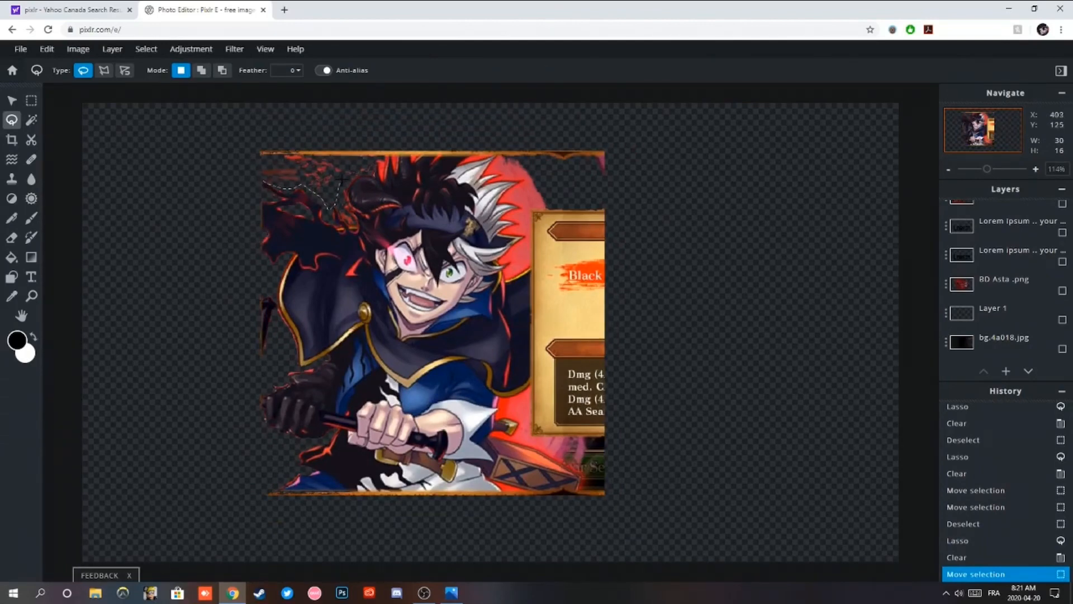
{"action": "key", "text": "Delete"}
{"action": "key", "text": "ctrl+d"}
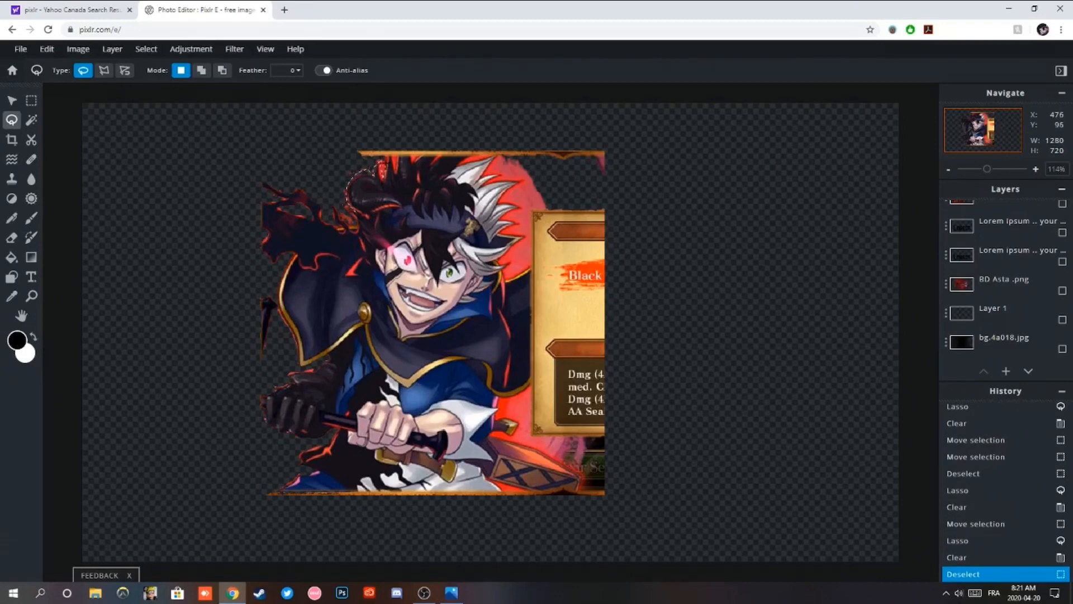
Lasso and clear the gold border piece and red remnants above and around Asta's dark horn, and deselect.
{"action": "key", "text": "Delete"}
{"action": "mouse_move", "coordinate": [335, 146]}
{"action": "left_mouse_down"}
{"action": "mouse_move", "coordinate": [327, 184]}
{"action": "mouse_move", "coordinate": [377, 167]}
{"action": "left_mouse_up"}
{"action": "key", "text": "ctrl+d"}
{"action": "key", "text": "Delete"}
{"action": "key", "text": "ctrl+d"}
{"action": "key", "text": "Delete"}
{"action": "key", "text": "ctrl+d"}
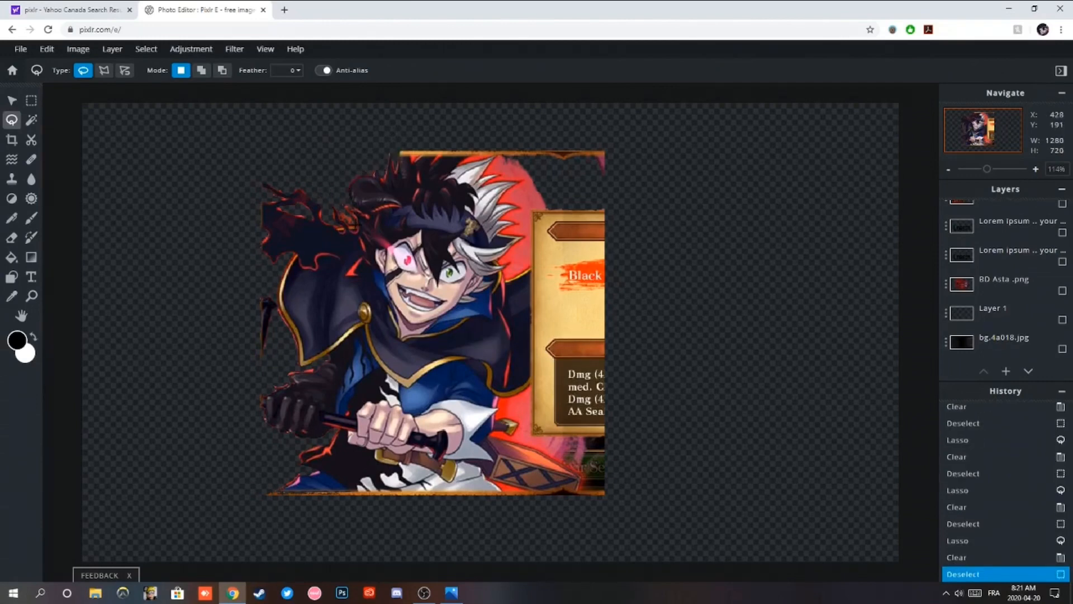
Lasso and clear the small remnant between the dark wing and the horn, and deselect.
{"action": "left_click_drag", "start_coordinate": [346, 213], "coordinate": [349, 217]}
{"action": "key", "text": "Delete"}
{"action": "key", "text": "ctrl+d"}
Clear the gold border along the image's bottom edge with a rectangular marquee about 784 by 52 px, and deselect.
{"action": "left_click_drag", "start_coordinate": [419, 157], "coordinate": [426, 154]}
{"action": "left_click", "coordinate": [420, 155]}
{"action": "left_click", "coordinate": [33, 104]}
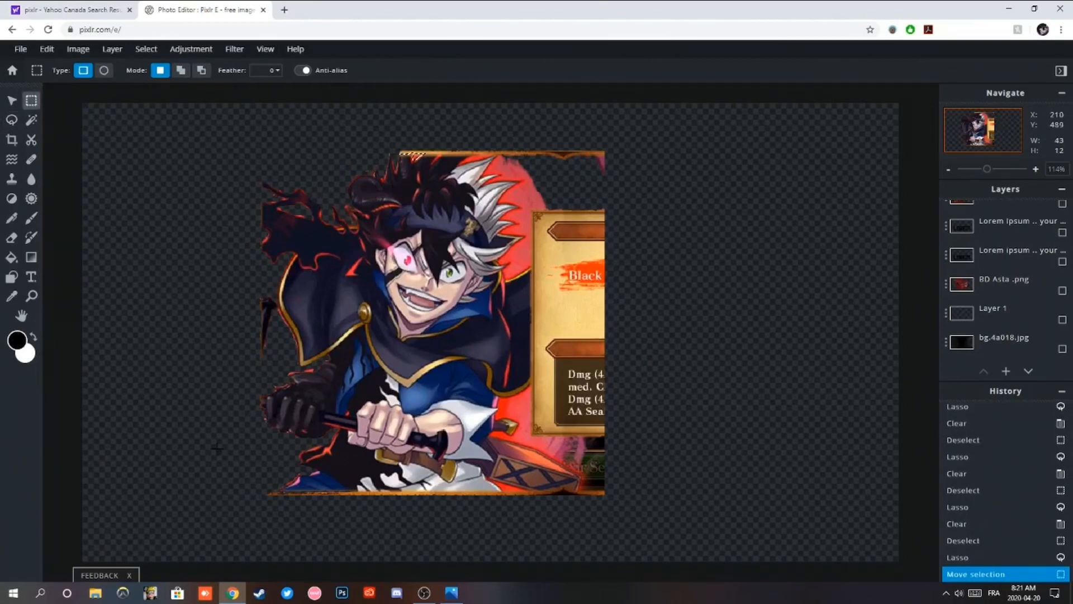
{"action": "mouse_move", "coordinate": [218, 524]}
{"action": "left_mouse_down"}
{"action": "mouse_move", "coordinate": [454, 518]}
{"action": "mouse_move", "coordinate": [622, 487]}
{"action": "mouse_move", "coordinate": [718, 490]}
{"action": "left_mouse_up"}
{"action": "key", "text": "Delete"}
{"action": "left_click", "coordinate": [17, 121]}
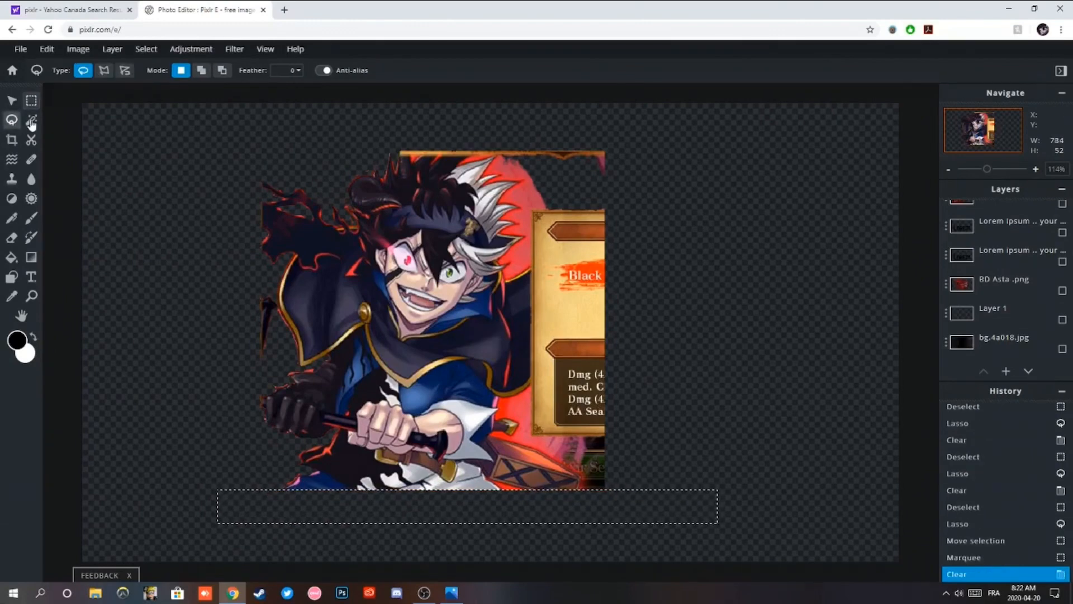
{"action": "key", "text": "ctrl+d"}
Clear the gold border along the image's top edge with a rectangular marquee, and deselect.
{"action": "left_click", "coordinate": [31, 106]}
{"action": "left_click_drag", "start_coordinate": [315, 105], "coordinate": [670, 155]}
{"action": "key", "text": "Delete"}
{"action": "left_click", "coordinate": [16, 127]}
{"action": "key", "text": "ctrl+d"}
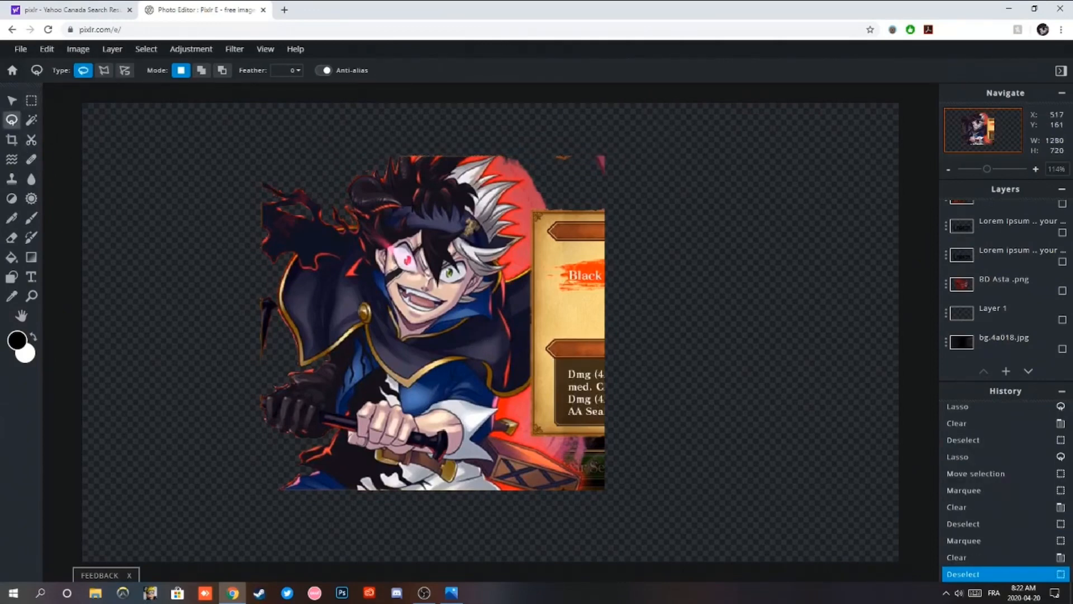
Lasso and clear the leftover border fragments above the parchment panel, and deselect.
{"action": "mouse_move", "coordinate": [559, 172]}
{"action": "left_mouse_down"}
{"action": "mouse_move", "coordinate": [678, 170]}
{"action": "mouse_move", "coordinate": [620, 186]}
{"action": "left_mouse_up"}
{"action": "key", "text": "Delete"}
{"action": "left_click", "coordinate": [546, 169]}
{"action": "key", "text": "ctrl+d"}
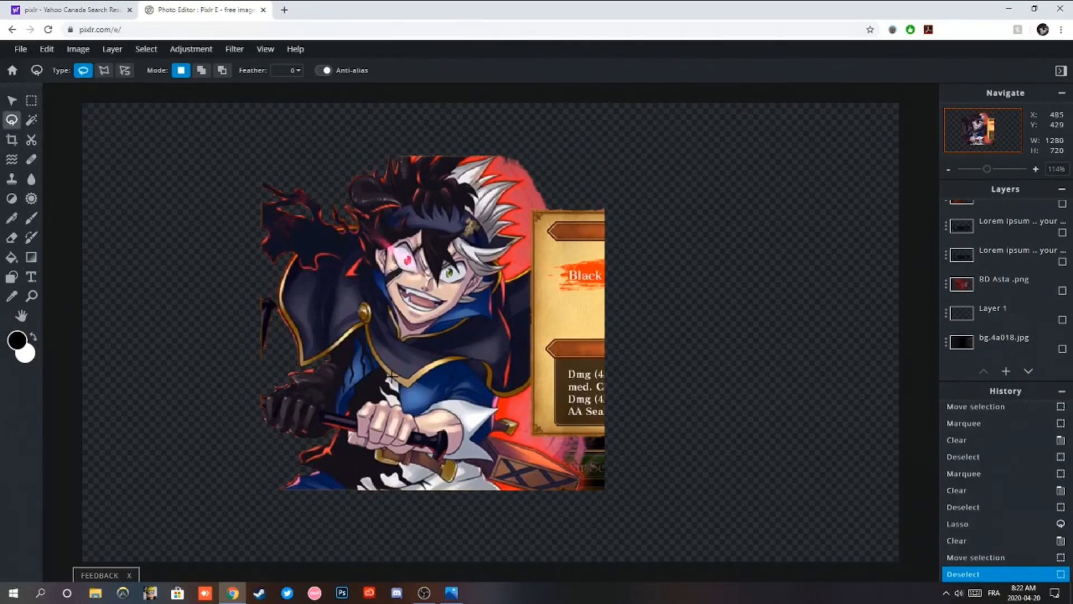
Wand-select and clear the small red area at the image's bottom edge beside the crossed-pattern sword sheath, and deselect.
{"action": "left_click", "coordinate": [31, 119]}
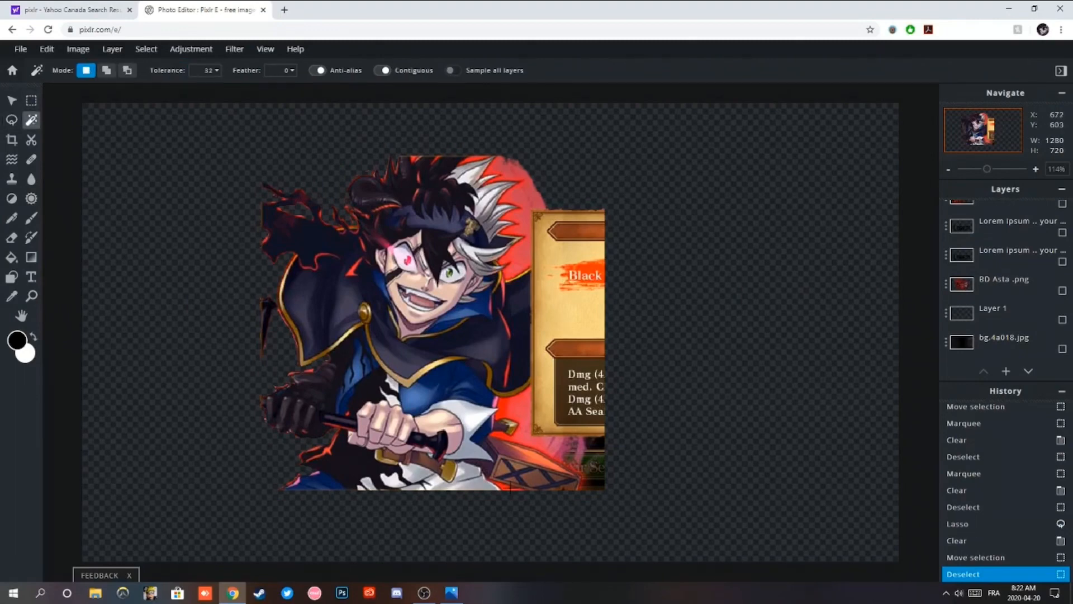
{"action": "left_click", "coordinate": [507, 491]}
{"action": "key", "text": "Delete"}
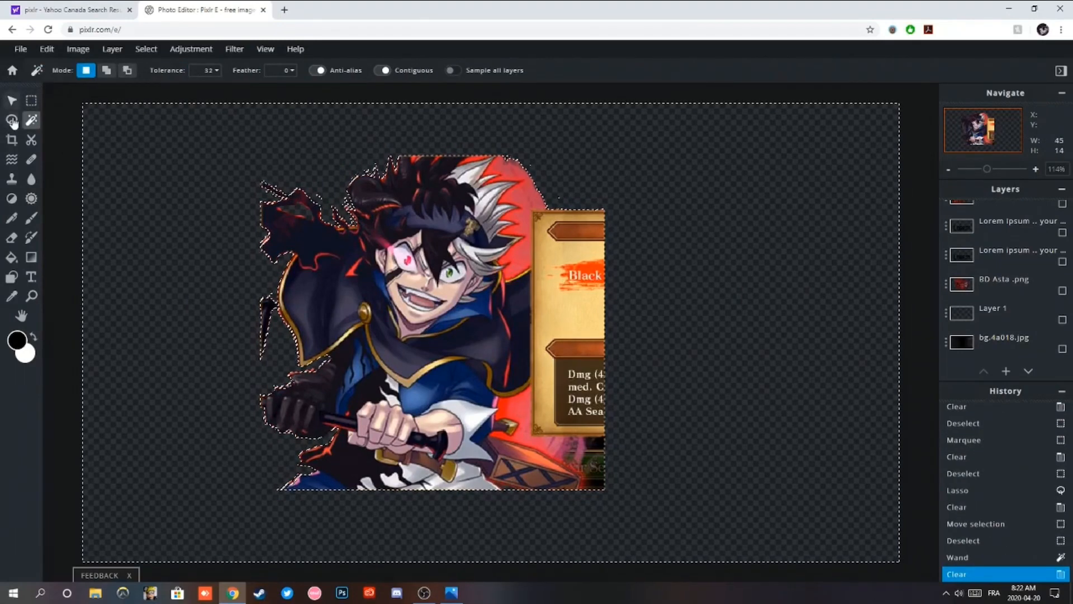
{"action": "left_click", "coordinate": [11, 120]}
{"action": "key", "text": "ctrl+d"}
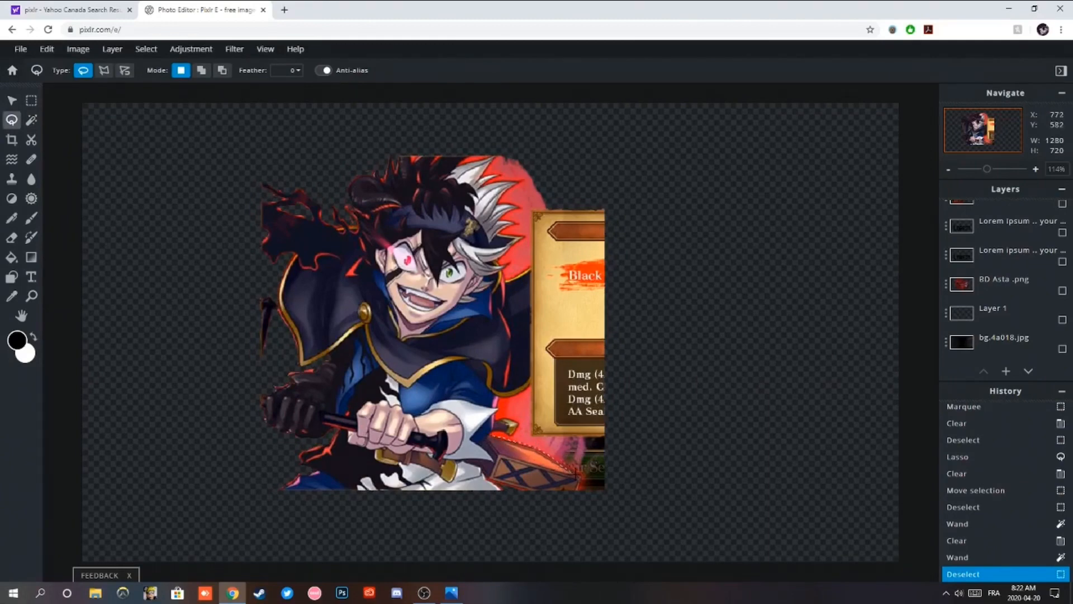
Lasso and clear the dark and pink area below the parchment panel to the right of the sheath, and deselect.
{"action": "left_click_drag", "start_coordinate": [535, 430], "coordinate": [537, 431]}
{"action": "key", "text": "Delete"}
{"action": "key", "text": "ctrl+d"}
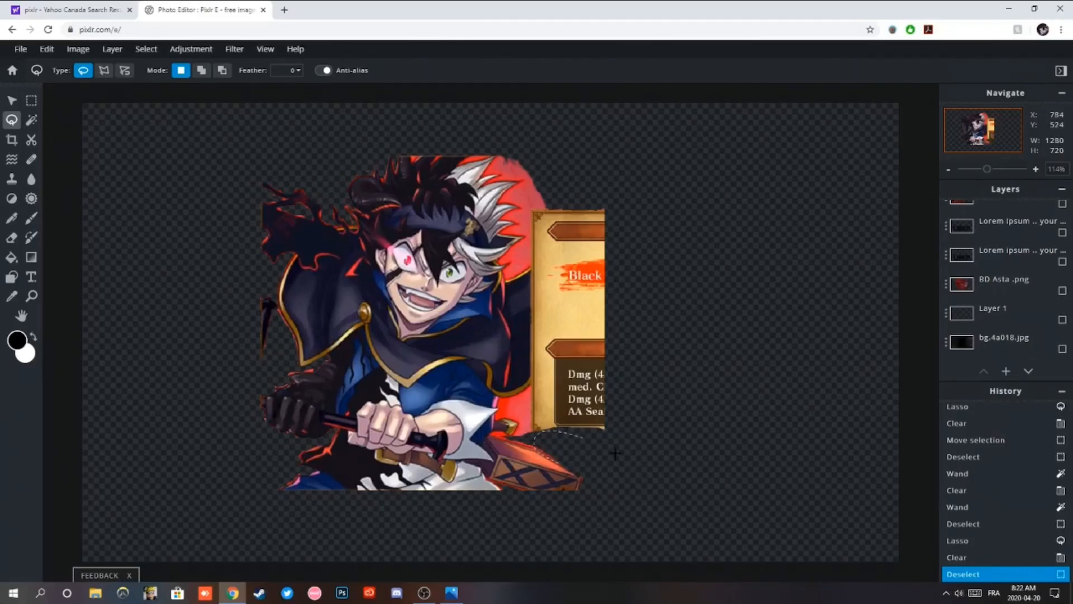
Lasso and clear the remaining red fringe along the sheath's upper edge and under its gold fitting, and deselect.
{"action": "left_click_drag", "start_coordinate": [615, 453], "coordinate": [566, 464]}
{"action": "key", "text": "Delete"}
{"action": "left_click_drag", "start_coordinate": [545, 449], "coordinate": [496, 433]}
{"action": "key", "text": "ctrl+d"}
{"action": "key", "text": "Delete"}
{"action": "key", "text": "ctrl+d"}
{"action": "key", "text": "Delete"}
{"action": "left_click", "coordinate": [508, 434]}
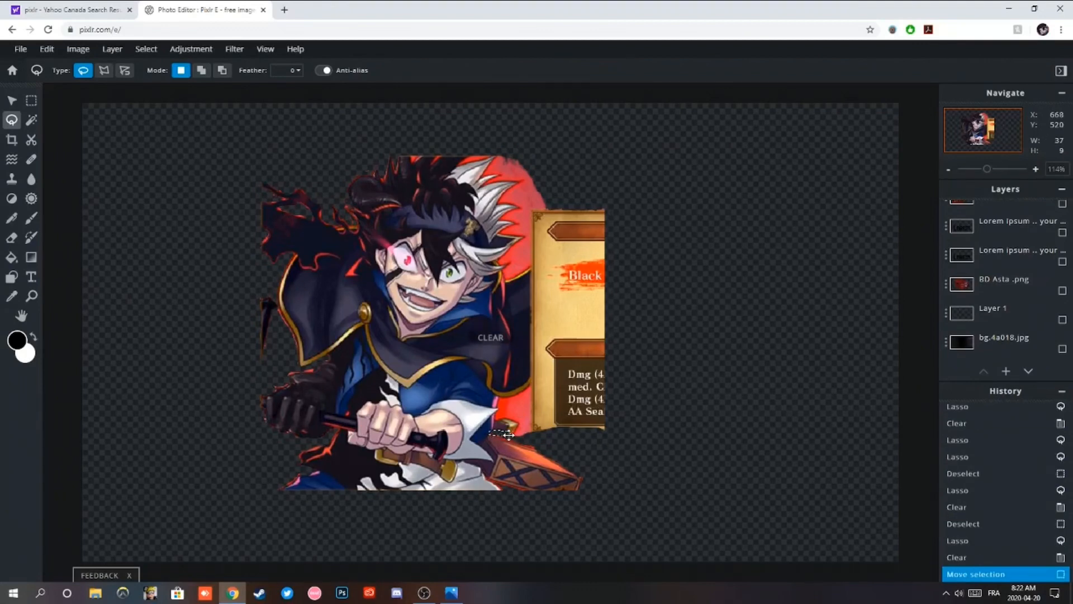
{"action": "left_click", "coordinate": [510, 434]}
{"action": "left_click", "coordinate": [513, 431]}
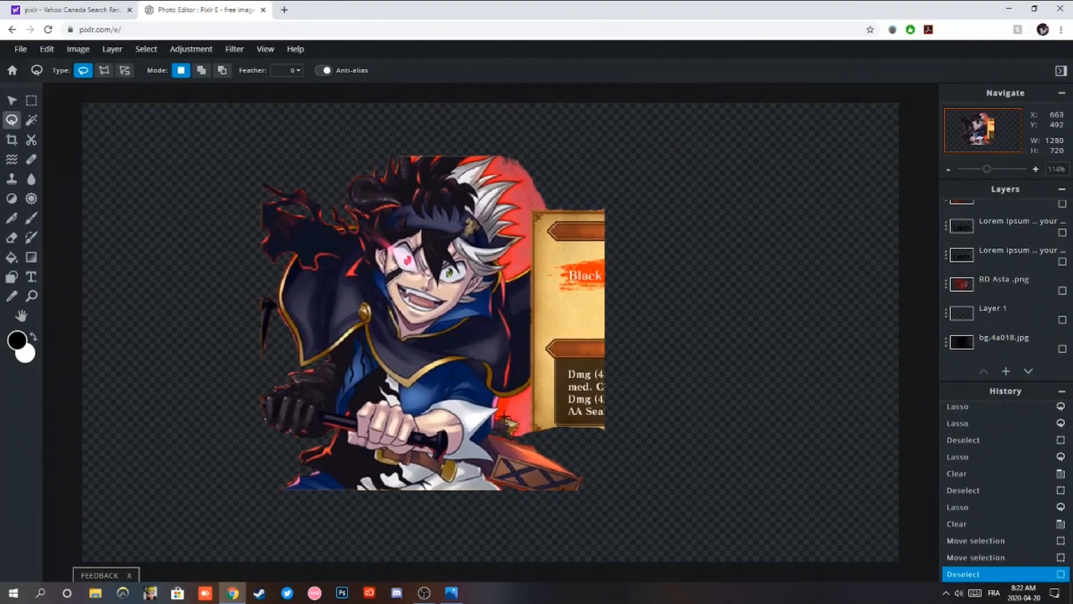
Lasso and clear the strip beside the gold fitting, including the parchment panel's bottom edge, and deselect.
{"action": "left_click_drag", "start_coordinate": [691, 425], "coordinate": [585, 438]}
{"action": "key", "text": "Delete"}
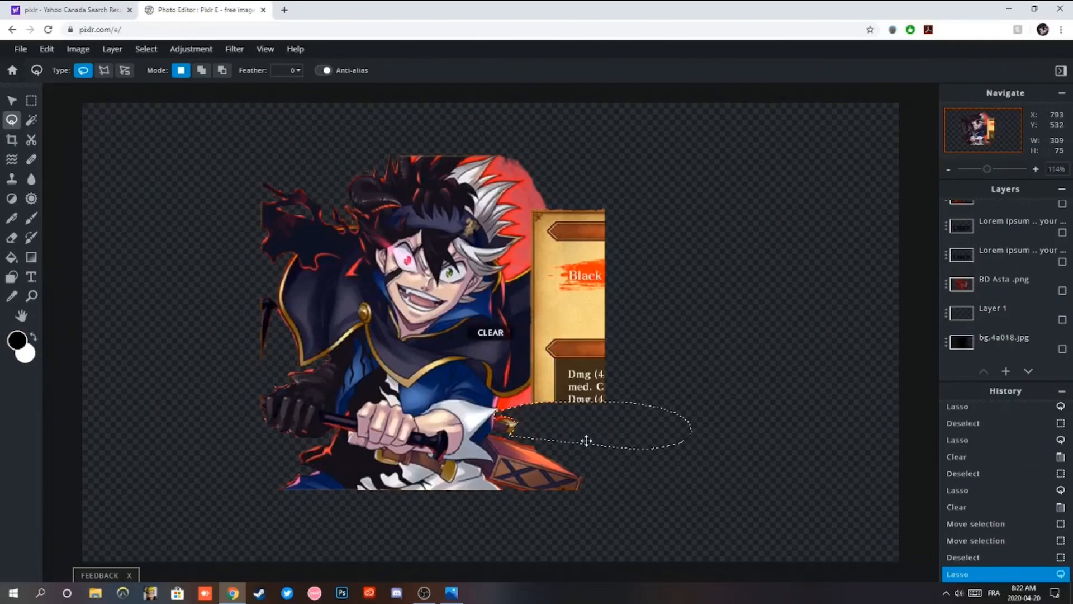
{"action": "left_click", "coordinate": [514, 434]}
{"action": "key", "text": "ctrl+d"}
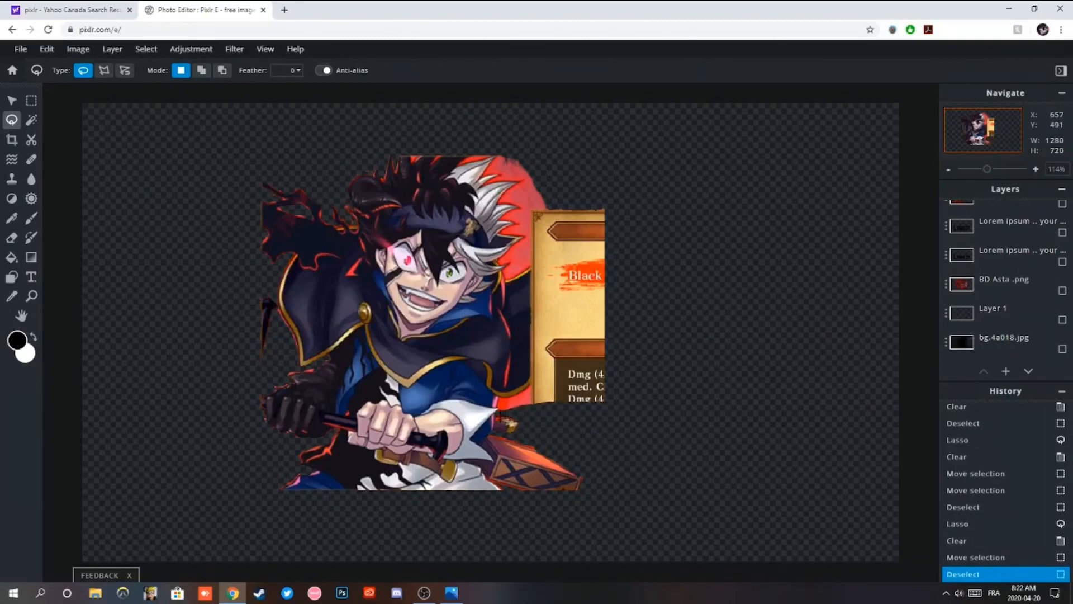
Lasso and clear a spot beside Asta's white cuff and the pink area below the cape's corner.
{"action": "left_click_drag", "start_coordinate": [514, 417], "coordinate": [496, 412]}
{"action": "key", "text": "Delete"}
{"action": "key", "text": "ctrl+d"}
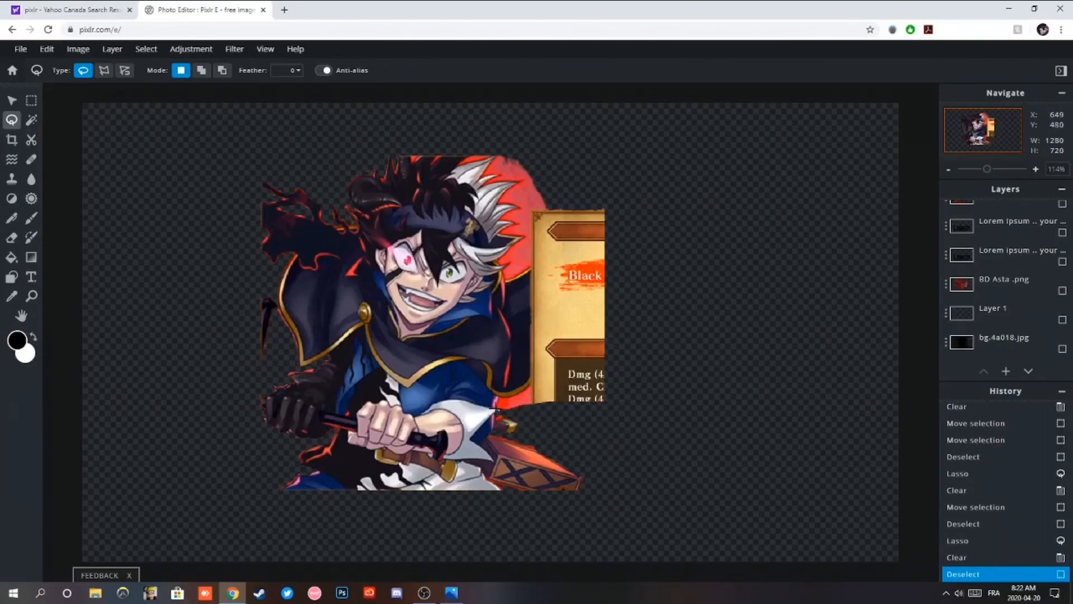
{"action": "mouse_move", "coordinate": [538, 380]}
{"action": "left_mouse_down"}
{"action": "mouse_move", "coordinate": [564, 410]}
{"action": "mouse_move", "coordinate": [513, 416]}
{"action": "left_mouse_up"}
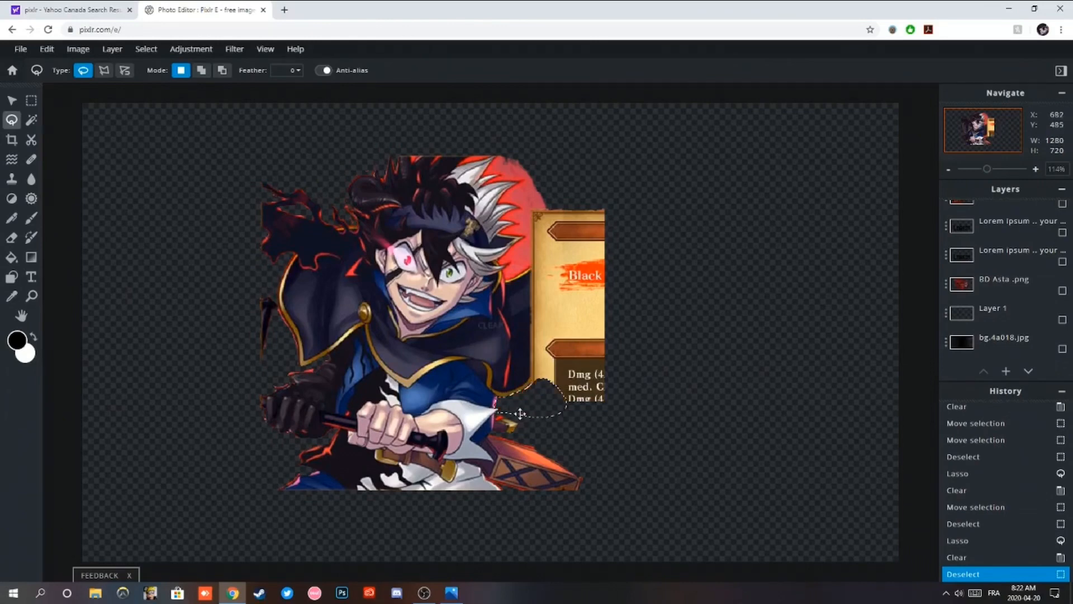
{"action": "key", "text": "Delete"}
{"action": "key", "text": "ctrl+d"}
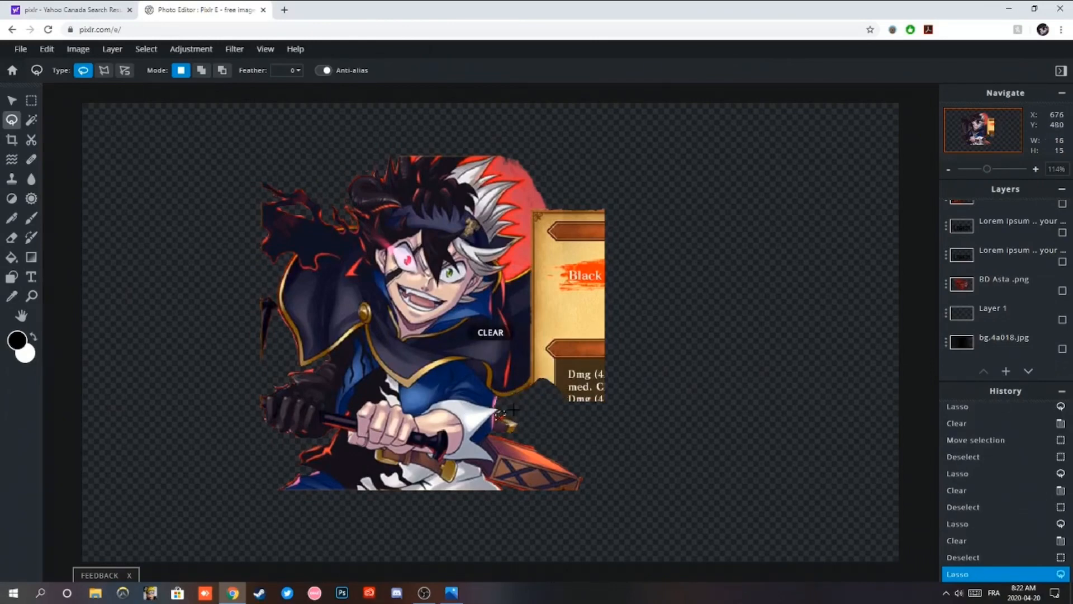
Clear the parchment panel with a rectangular marquee about 352 by 472 px, and deselect.
{"action": "left_click", "coordinate": [32, 106]}
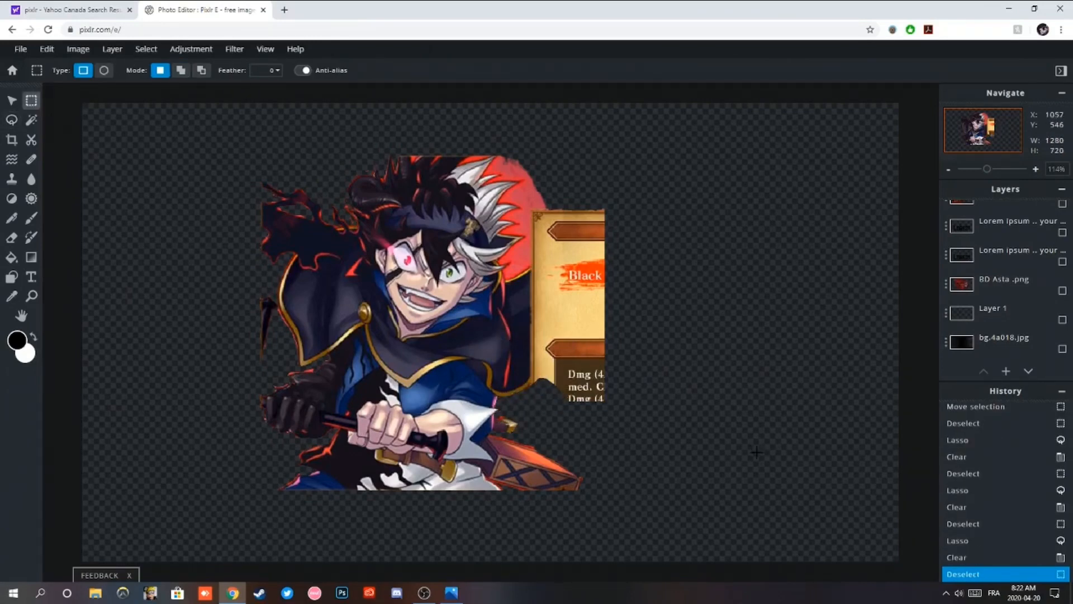
{"action": "left_click_drag", "start_coordinate": [756, 452], "coordinate": [530, 151]}
{"action": "key", "text": "Delete"}
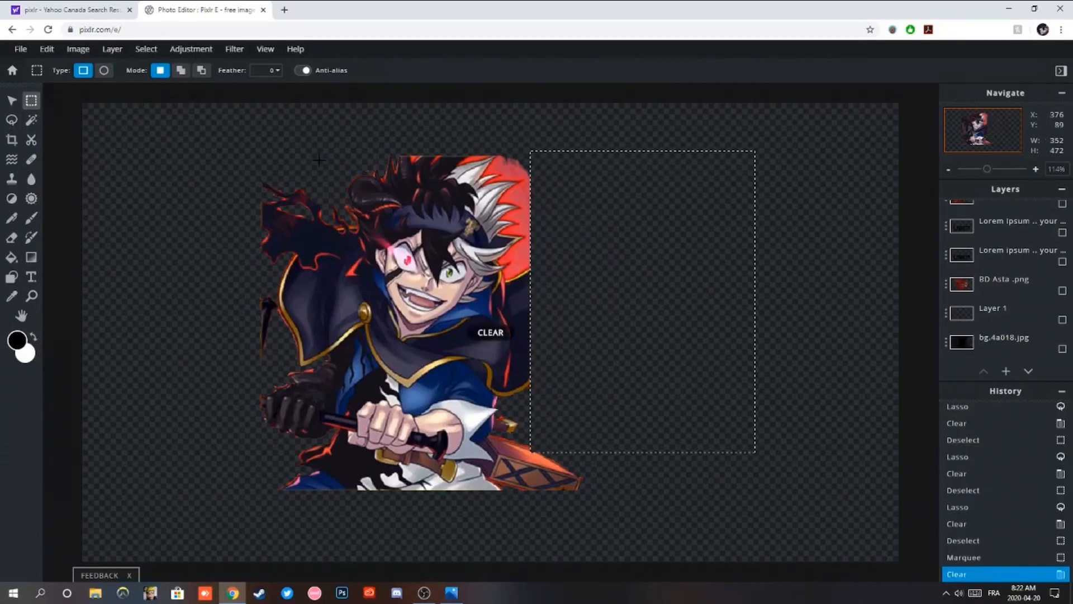
{"action": "key", "text": "ctrl+d"}
{"action": "key", "text": "l"}
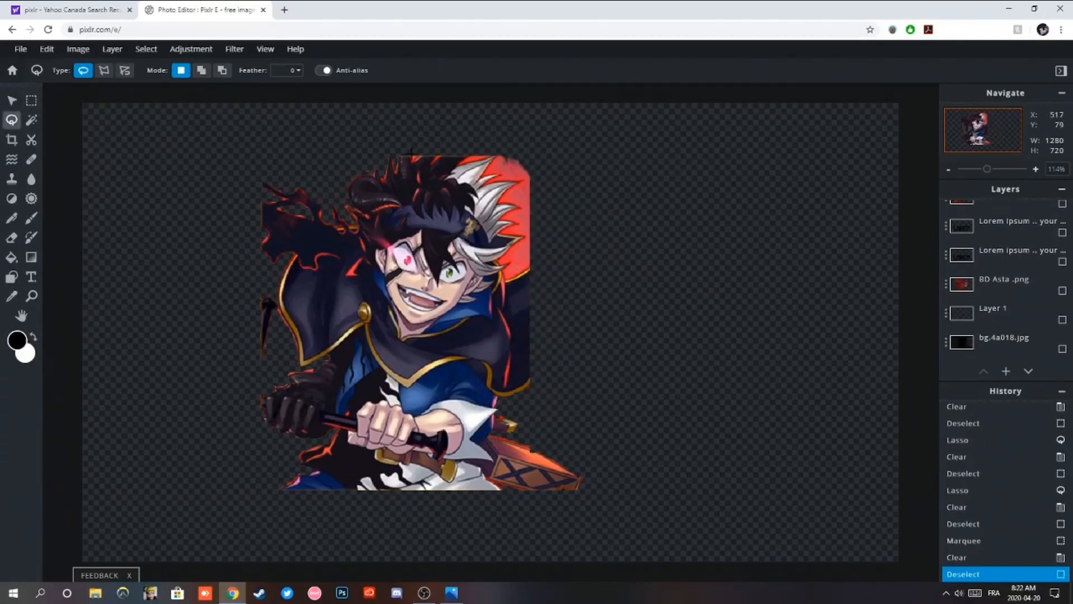
{"action": "left_click_drag", "start_coordinate": [412, 155], "coordinate": [421, 157]}
{"action": "key", "text": "ctrl+d"}
Select the red background patches around Asta's white hair with the Magic Wand, clear them, and deselect.
{"action": "left_click", "coordinate": [31, 120]}
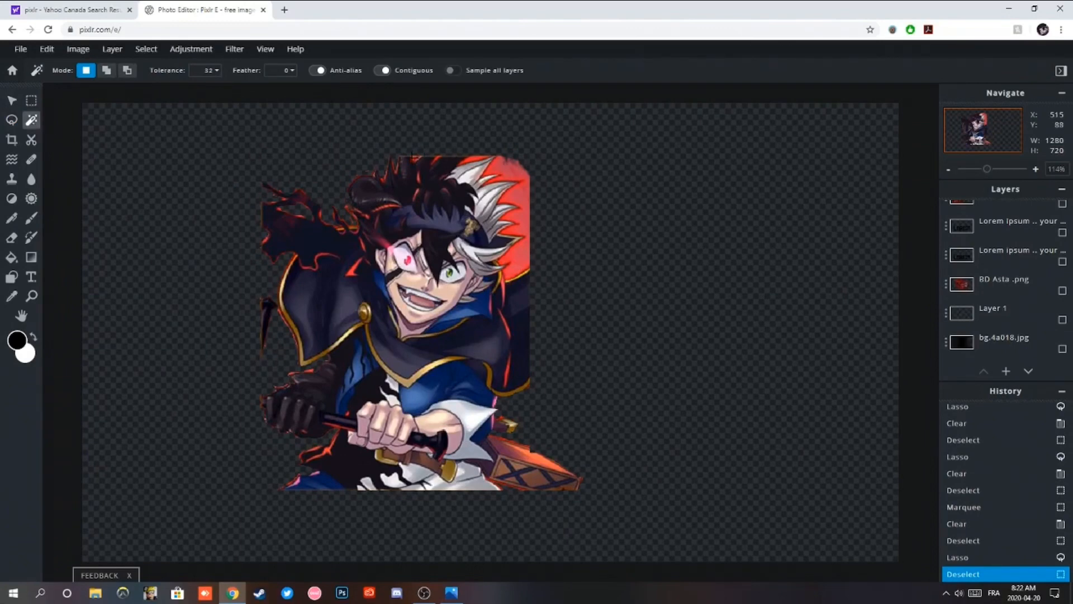
{"action": "left_click", "coordinate": [438, 161]}
{"action": "key", "text": "Delete"}
{"action": "left_click", "coordinate": [477, 160]}
{"action": "key", "text": "Delete"}
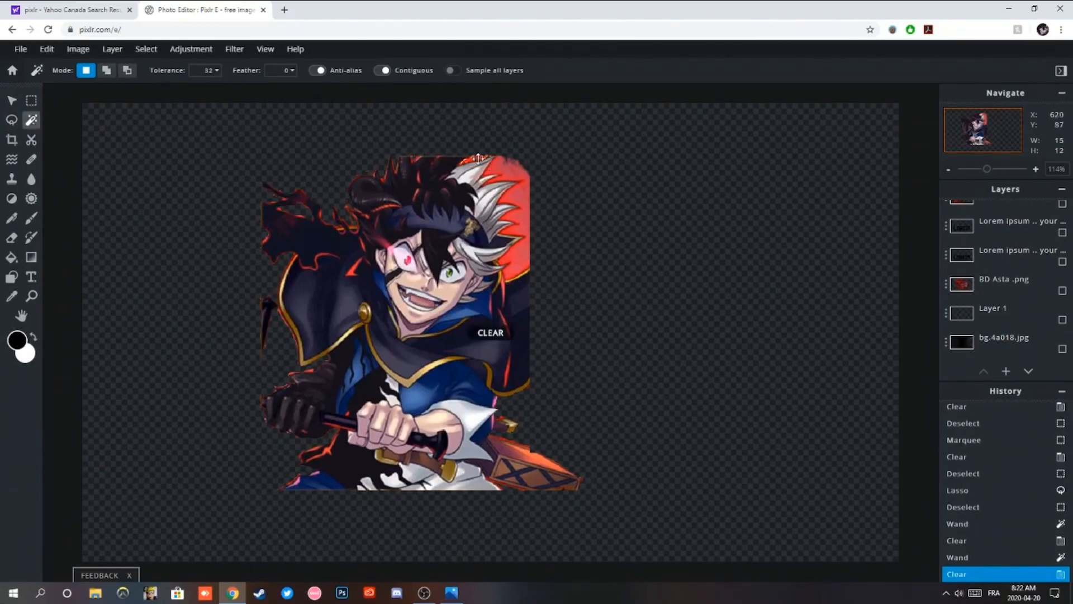
{"action": "left_click", "coordinate": [507, 166]}
{"action": "key", "text": "Delete"}
{"action": "key", "text": "Delete"}
{"action": "left_click", "coordinate": [568, 208]}
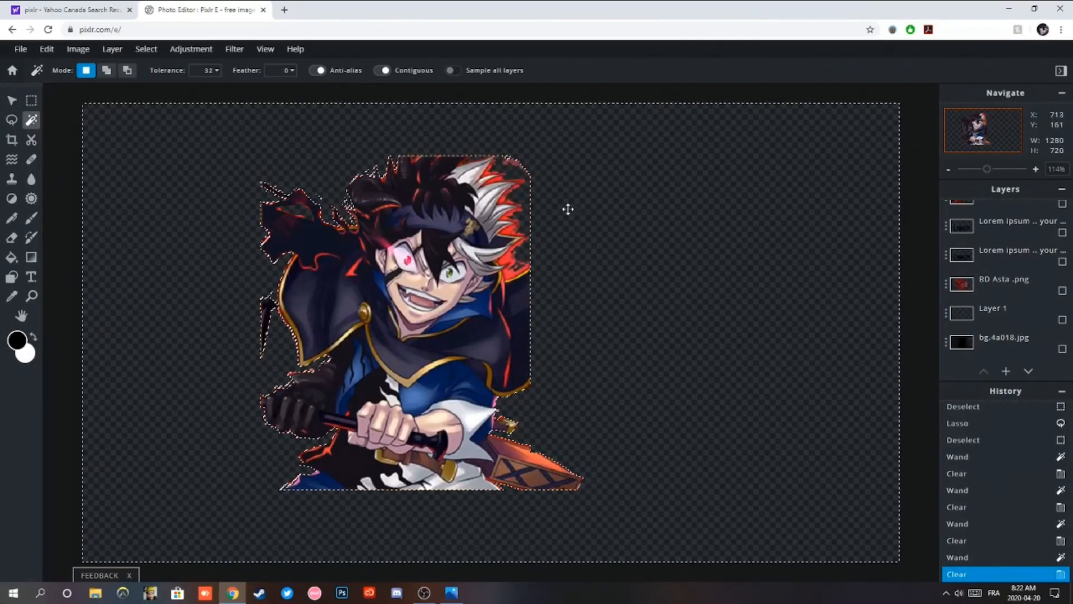
{"action": "left_click", "coordinate": [11, 120]}
{"action": "left_click_drag", "start_coordinate": [120, 139], "coordinate": [121, 140]}
{"action": "key", "text": "ctrl+d"}
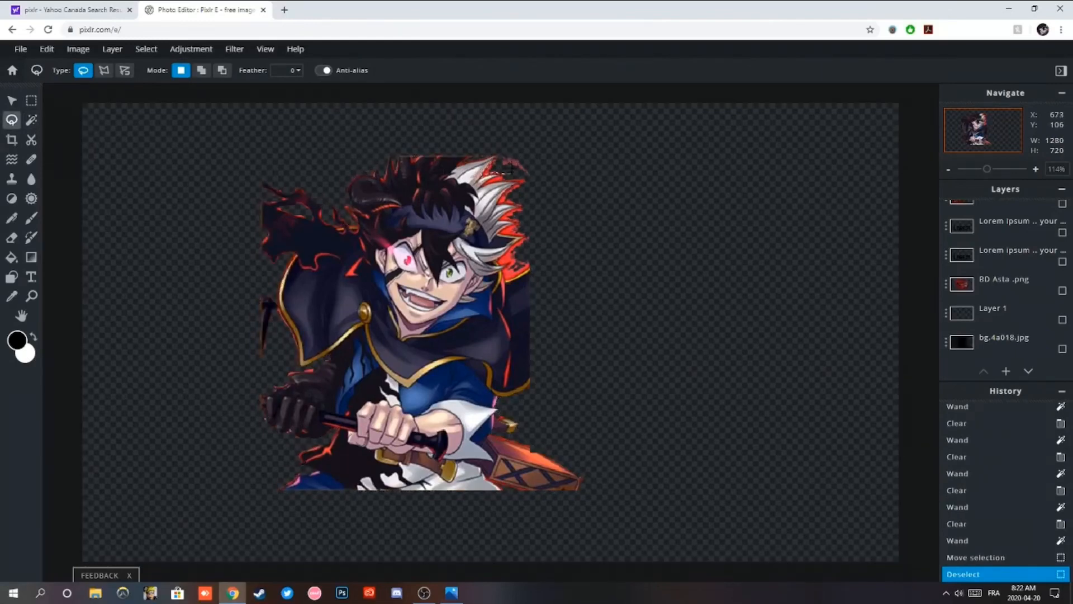
Lasso and clear the leftover red scraps beyond the upper tips of Asta's white hair, and deselect.
{"action": "key", "text": "Delete"}
{"action": "mouse_move", "coordinate": [509, 168]}
{"action": "left_mouse_down"}
{"action": "mouse_move", "coordinate": [560, 170]}
{"action": "mouse_move", "coordinate": [517, 180]}
{"action": "left_mouse_up"}
{"action": "key", "text": "ctrl+d"}
{"action": "key", "text": "Delete"}
{"action": "key", "text": "ctrl+d"}
{"action": "key", "text": "Delete"}
{"action": "key", "text": "ctrl+d"}
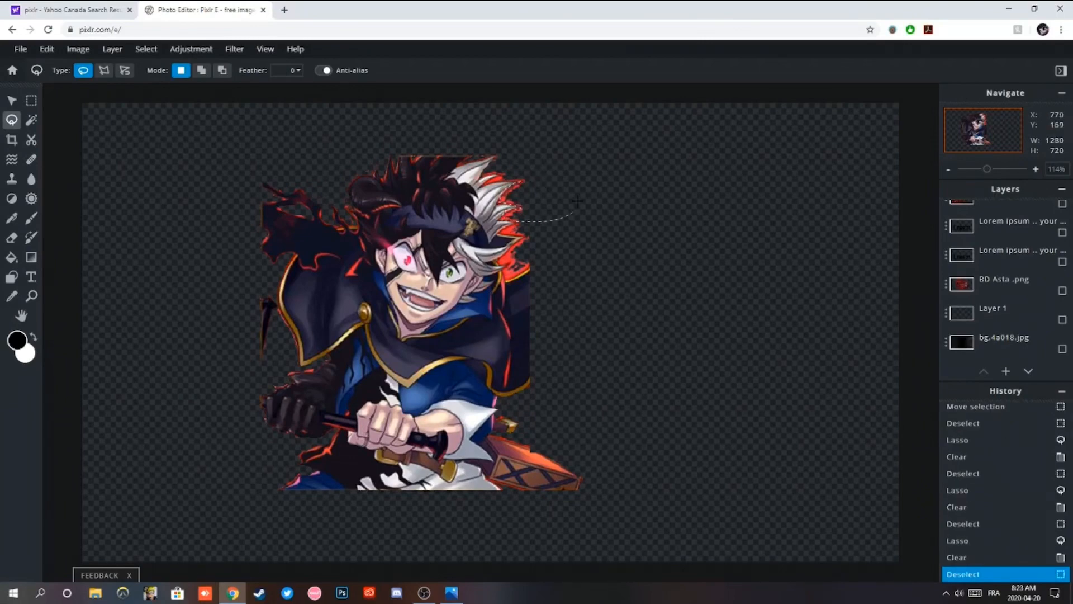
Lasso and clear the red fringe beside the white hair spikes, from the upper tips to above the cape's gold edge.
{"action": "key", "text": "Delete"}
{"action": "left_click_drag", "start_coordinate": [577, 201], "coordinate": [510, 218]}
{"action": "key", "text": "ctrl+d"}
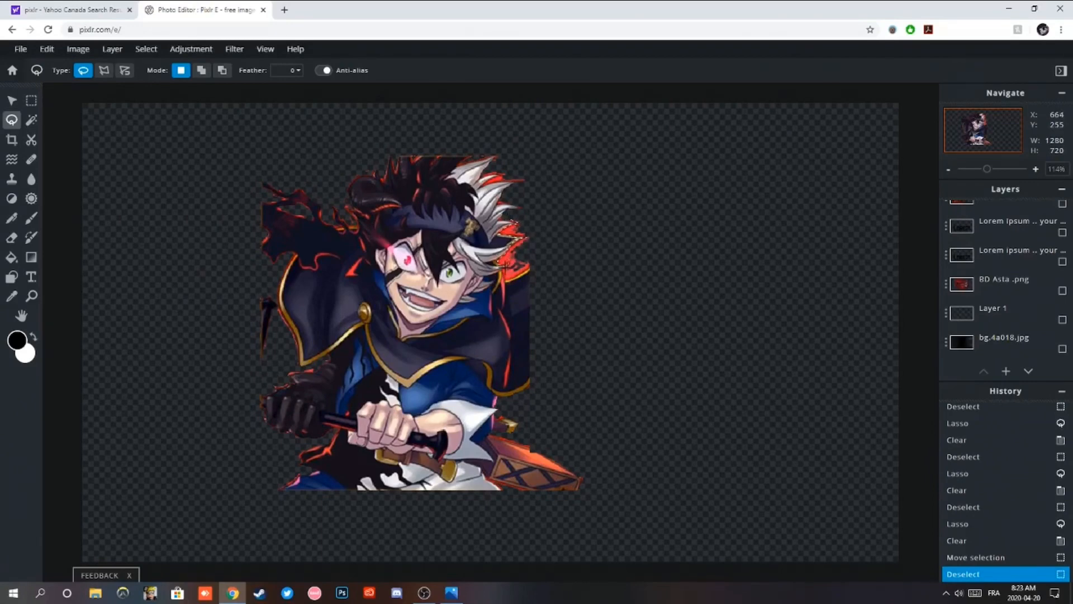
{"action": "left_click_drag", "start_coordinate": [553, 221], "coordinate": [514, 184]}
{"action": "key", "text": "Delete"}
{"action": "key", "text": "ctrl+d"}
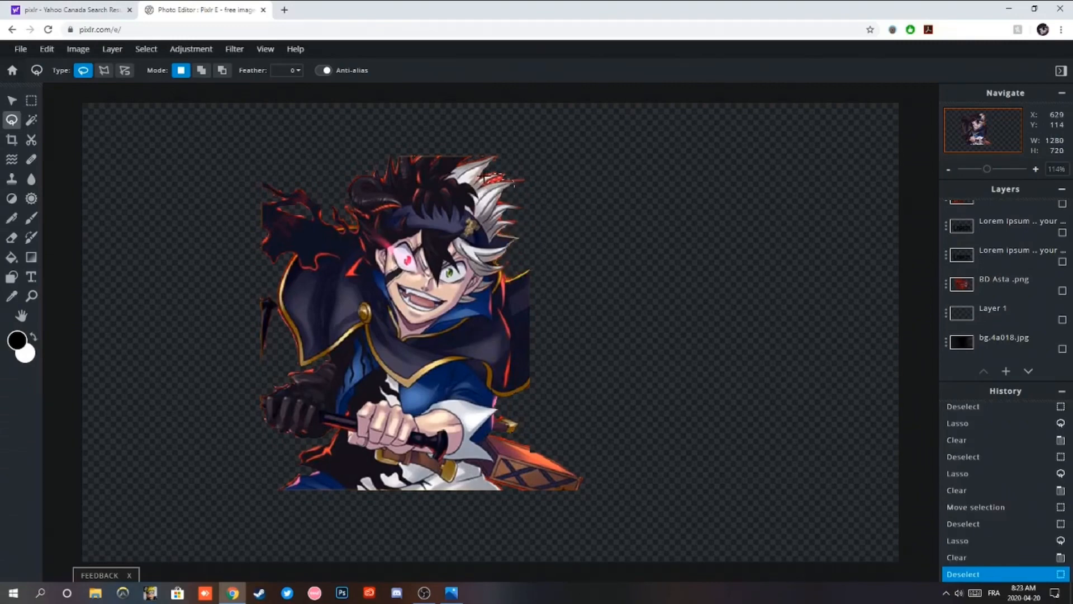
{"action": "mouse_move", "coordinate": [484, 178]}
{"action": "left_mouse_down"}
{"action": "mouse_move", "coordinate": [531, 187]}
{"action": "mouse_move", "coordinate": [521, 188]}
{"action": "left_mouse_up"}
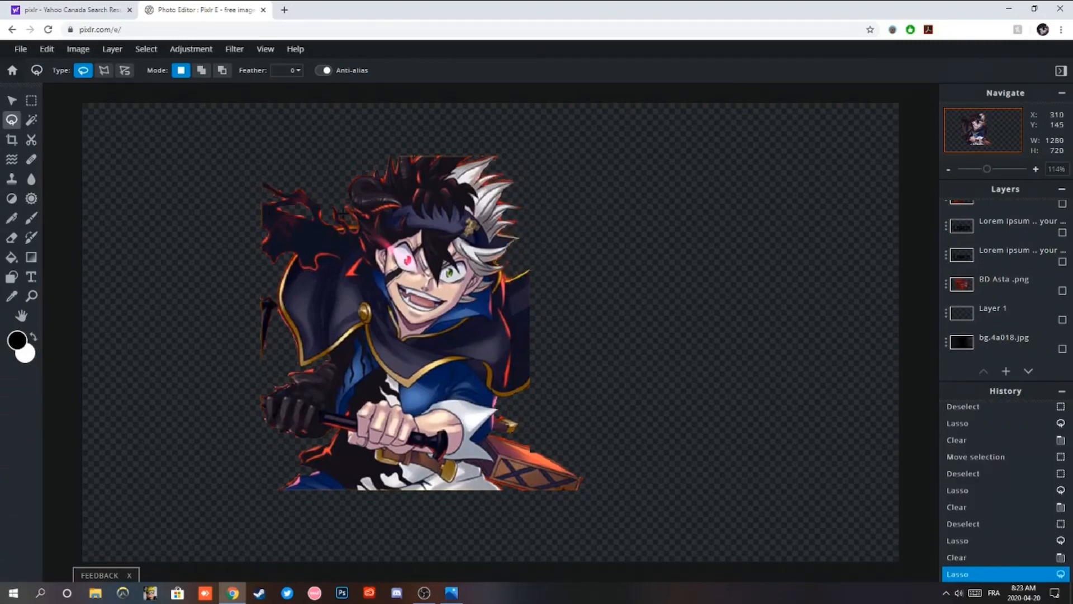
Show the showcase, Asta, BD Asta .png and bg.4a018.jpg layers, leaving both Lorem ipsum layers hidden, and fit the canvas to the view.
{"action": "scroll", "coordinate": [750, 353], "scroll_direction": "up", "scroll_amount": 5}
{"action": "scroll", "coordinate": [671, 335], "scroll_direction": "down", "scroll_amount": 12}
{"action": "scroll", "coordinate": [708, 328], "scroll_direction": "up", "scroll_amount": 2}
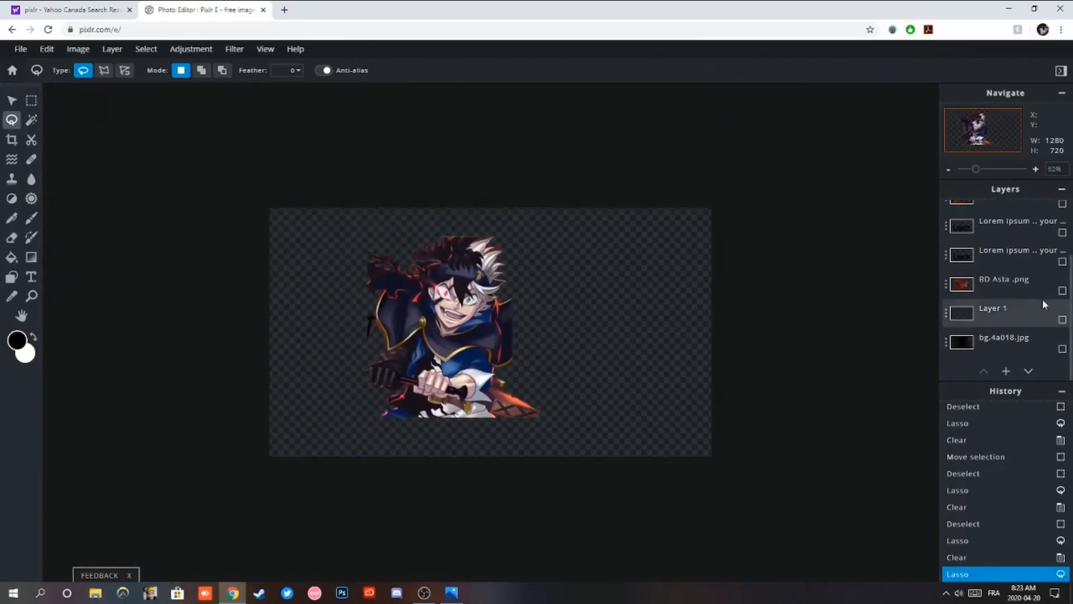
{"action": "scroll", "coordinate": [1043, 304], "scroll_direction": "up", "scroll_amount": 2}
{"action": "left_click", "coordinate": [1063, 253]}
{"action": "left_click", "coordinate": [1063, 282]}
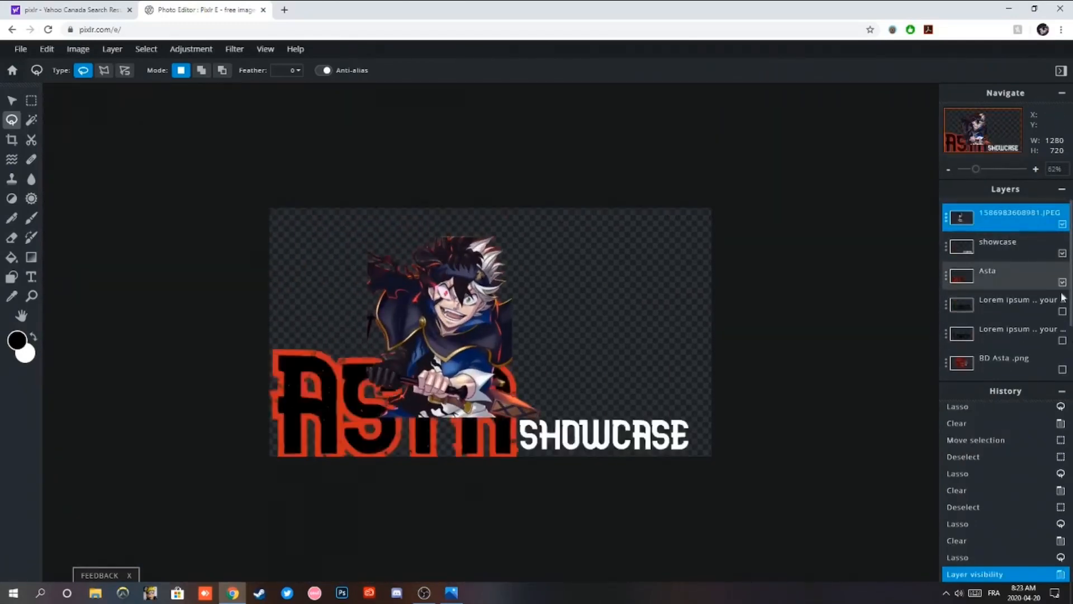
{"action": "left_click", "coordinate": [1063, 311]}
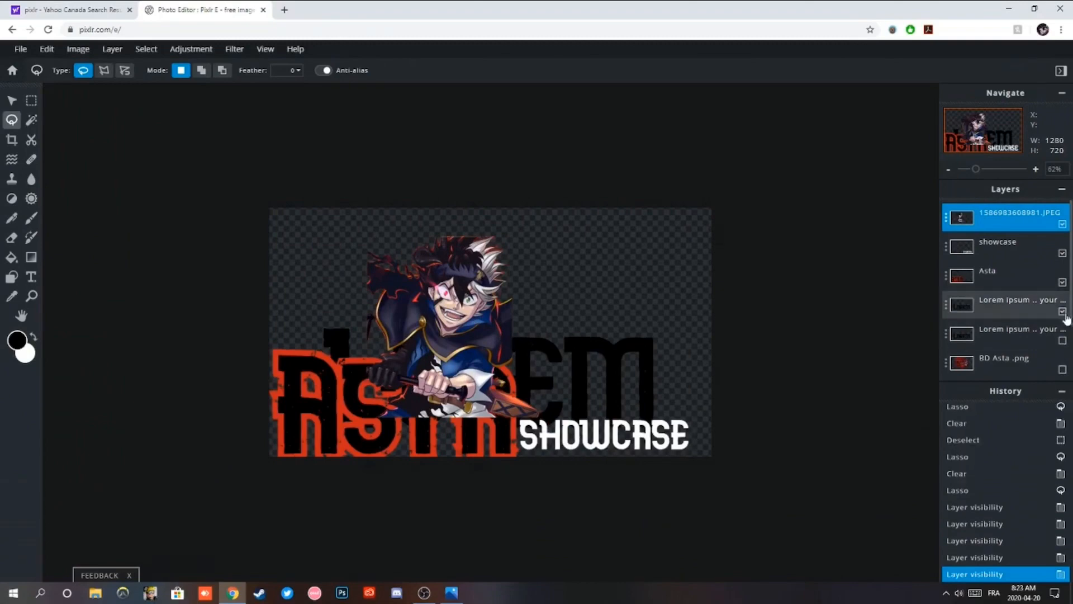
{"action": "left_click", "coordinate": [1064, 313]}
{"action": "scroll", "coordinate": [1066, 315], "scroll_direction": "down", "scroll_amount": 3}
{"action": "left_click", "coordinate": [1063, 290]}
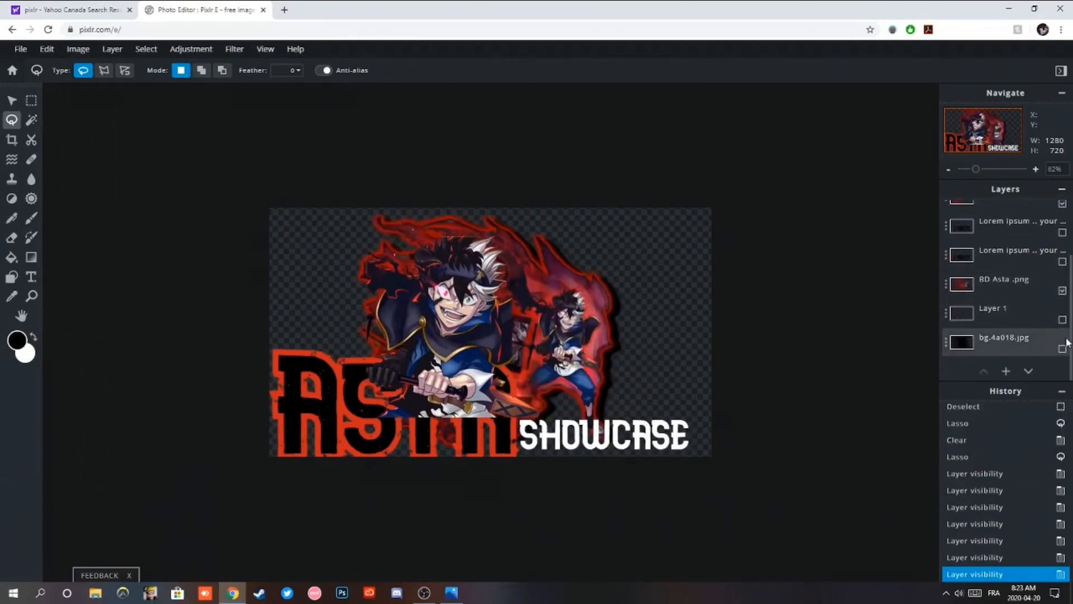
{"action": "left_click", "coordinate": [1064, 347]}
{"action": "key", "text": "ctrl+0"}
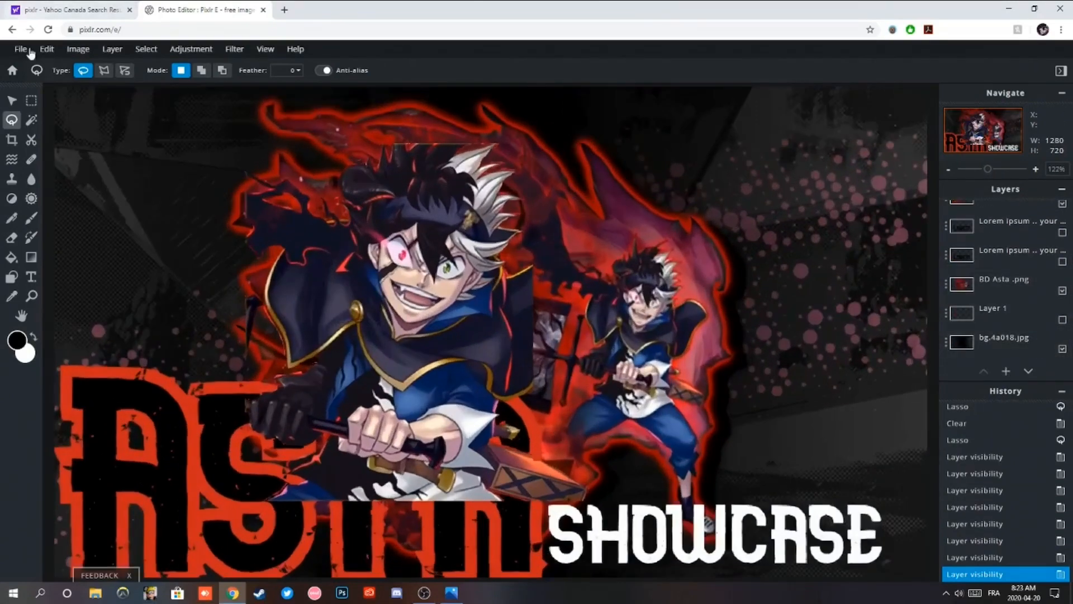
Move the portrait cutout to the canvas's right side and enlarge it to about 879 by 910 px.
{"action": "left_click", "coordinate": [11, 101]}
{"action": "left_click_drag", "start_coordinate": [321, 399], "coordinate": [655, 399]}
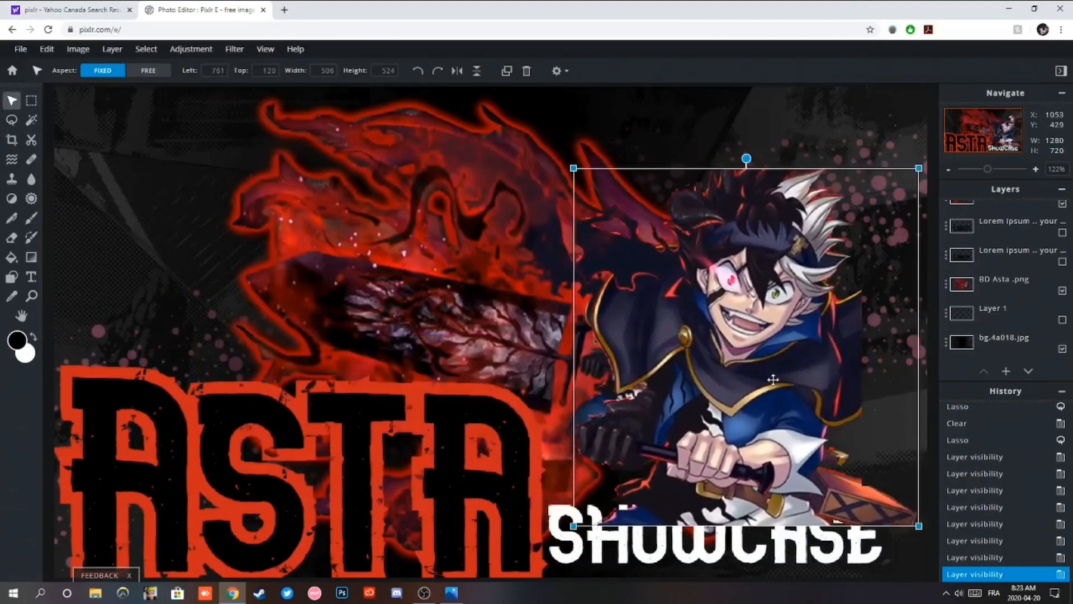
{"action": "key", "text": "ctrl+minus"}
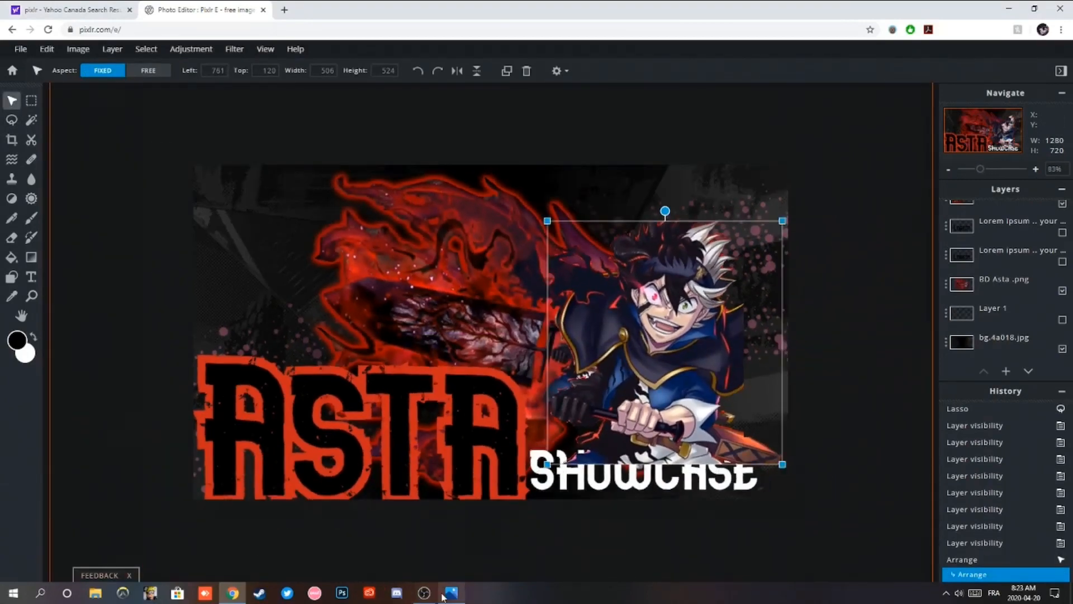
{"action": "left_click", "coordinate": [452, 592]}
{"action": "left_click", "coordinate": [232, 593]}
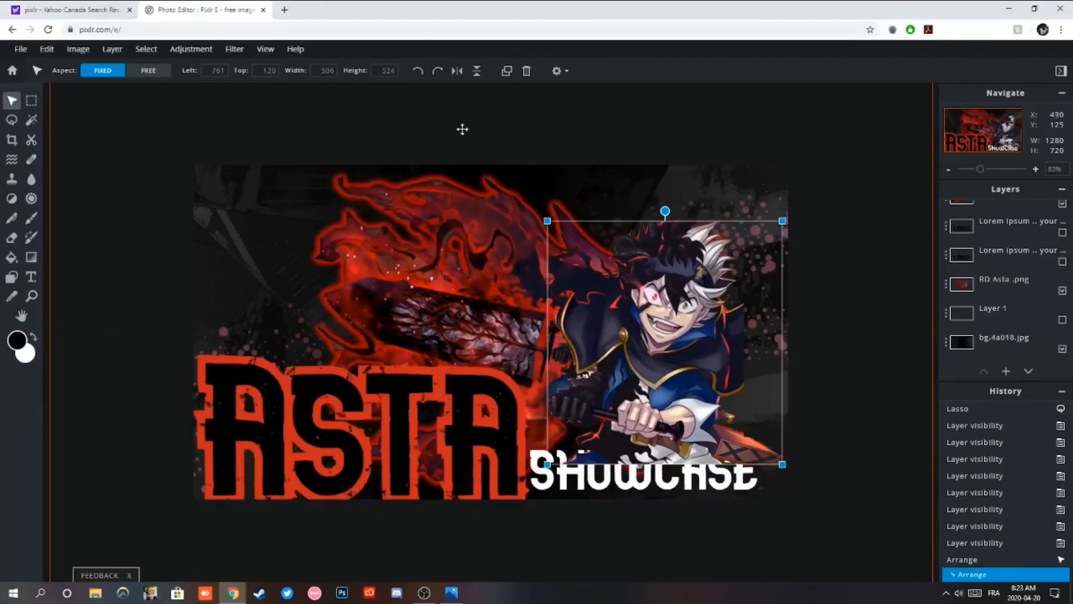
{"action": "left_click_drag", "start_coordinate": [552, 226], "coordinate": [378, 129]}
{"action": "left_click_drag", "start_coordinate": [515, 186], "coordinate": [639, 253]}
Move the portrait layer below BD Asta .png in the layer order.
{"action": "scroll", "coordinate": [984, 241], "scroll_direction": "up", "scroll_amount": 2}
{"action": "left_click_drag", "start_coordinate": [985, 232], "coordinate": [995, 339]}
{"action": "scroll", "coordinate": [993, 313], "scroll_direction": "down", "scroll_amount": 2}
{"action": "left_click_drag", "start_coordinate": [982, 257], "coordinate": [983, 301]}
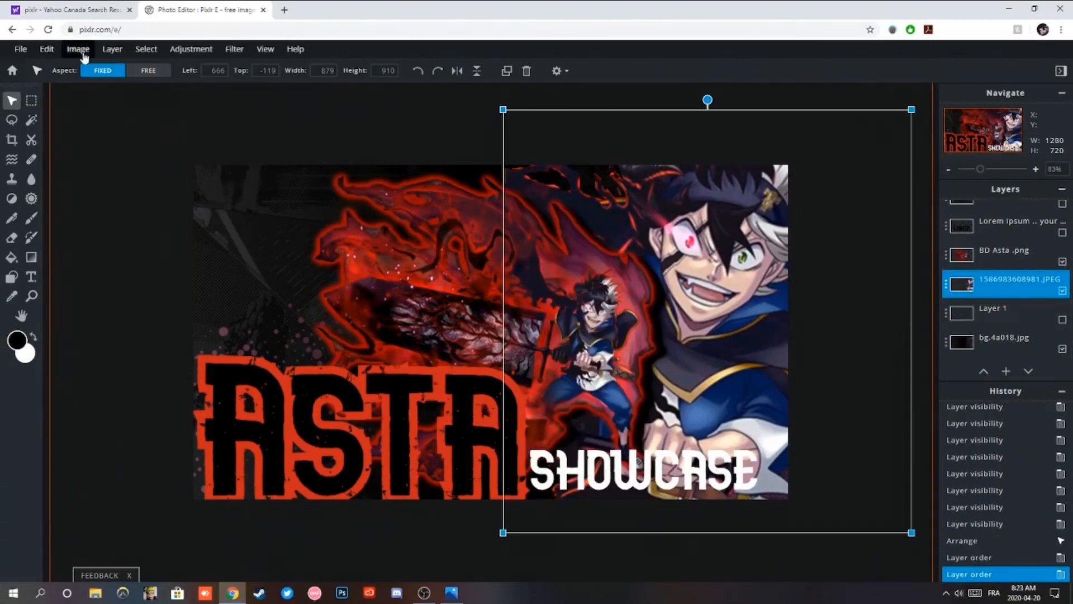
{"action": "left_click", "coordinate": [112, 49]}
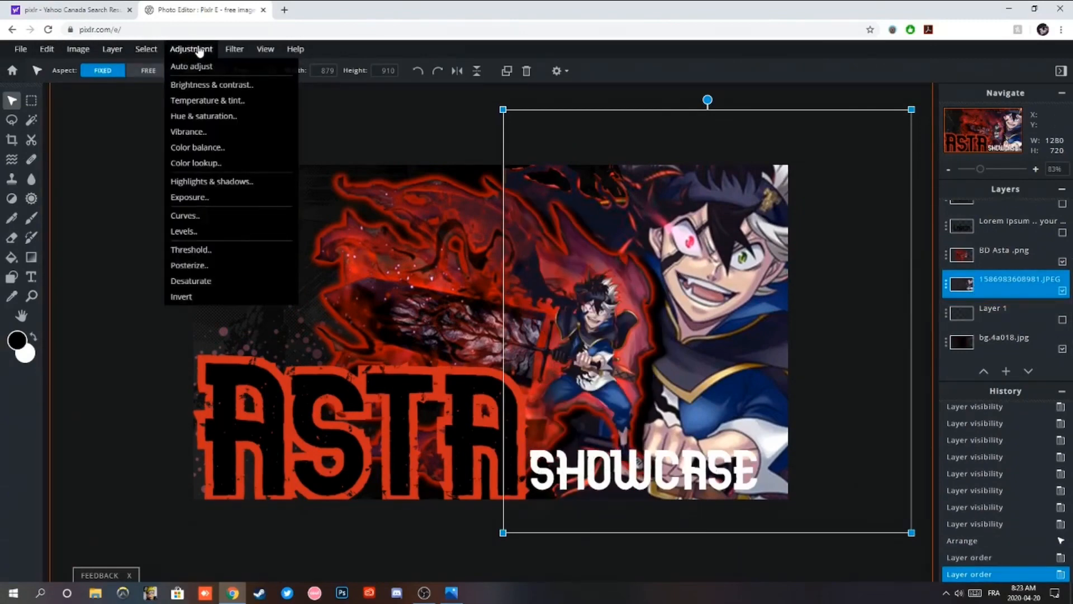
{"action": "mouse_move", "coordinate": [114, 52]}
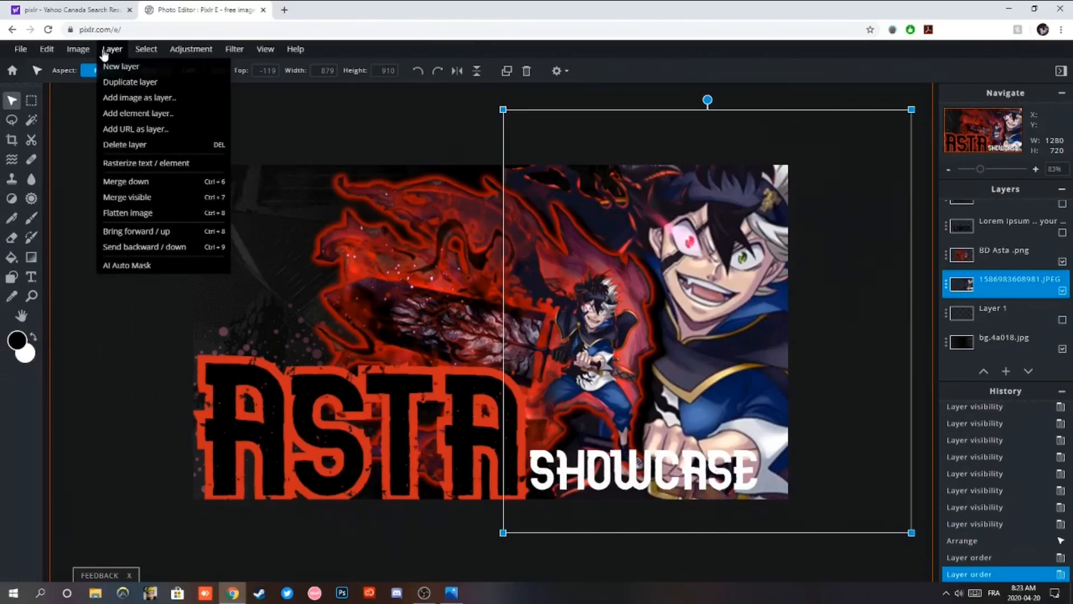
{"action": "left_click", "coordinate": [102, 53]}
{"action": "left_click", "coordinate": [103, 53]}
{"action": "mouse_move", "coordinate": [197, 52]}
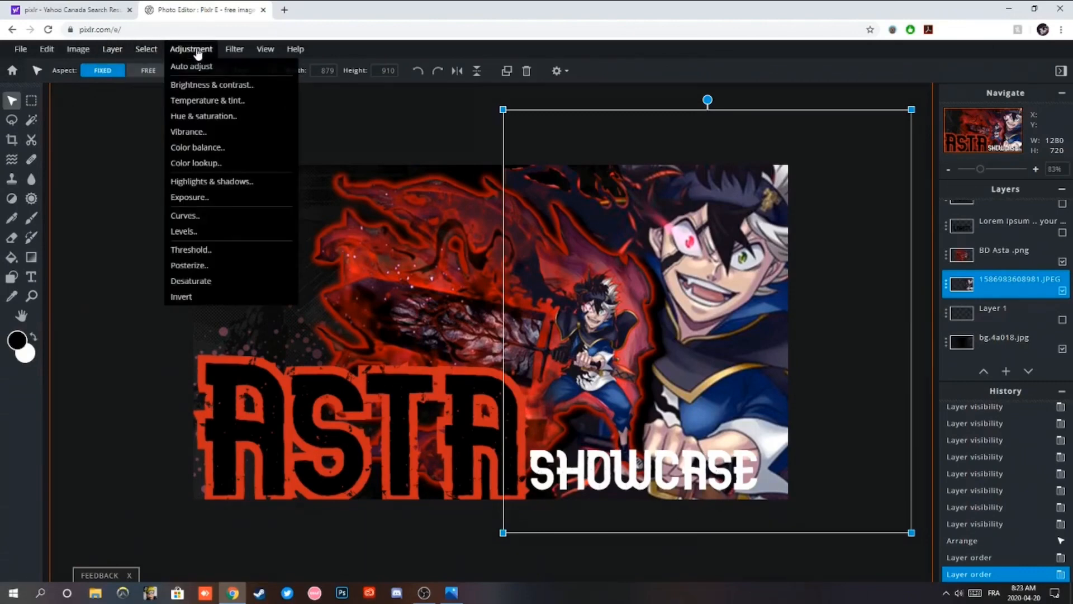
Try a width of -1899 on the BD Asta .png layer, and restore it to 1899.
{"action": "mouse_move", "coordinate": [242, 55]}
{"action": "left_click", "coordinate": [55, 267]}
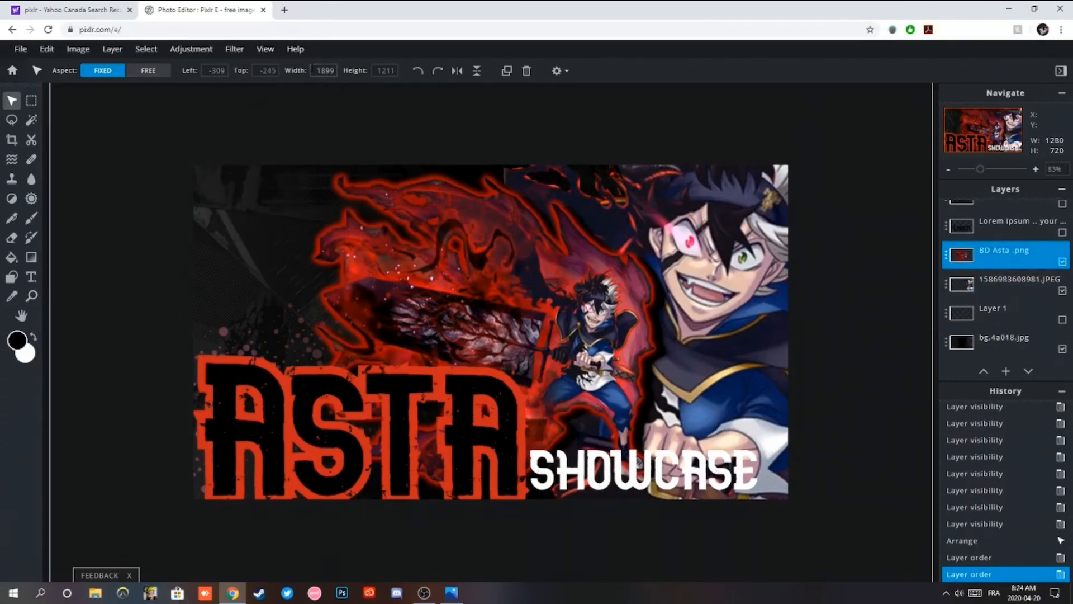
{"action": "type", "text": "-"}
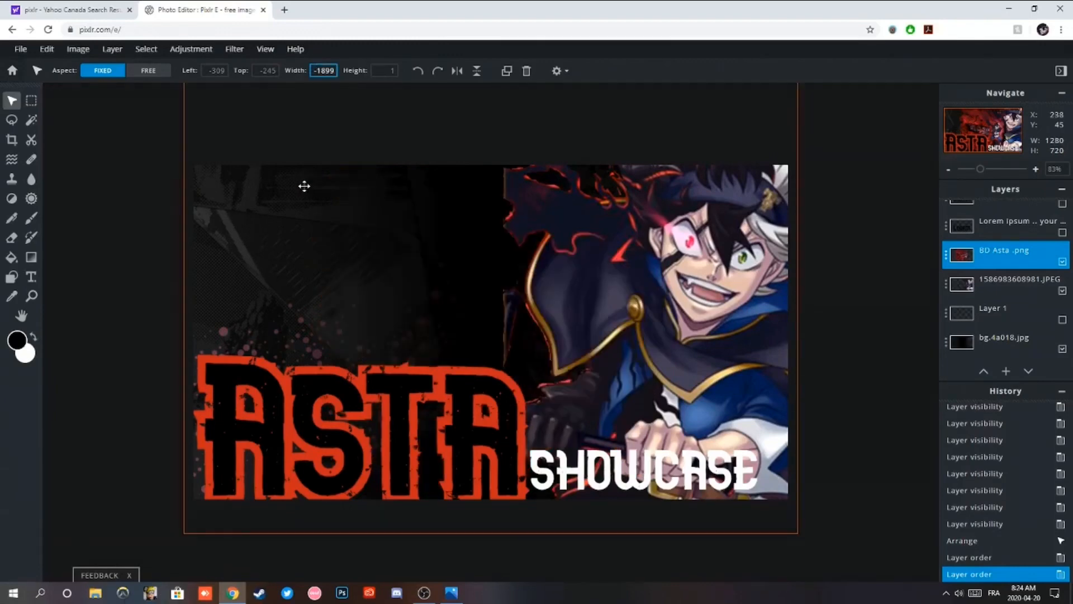
{"action": "key", "text": "BackSpace"}
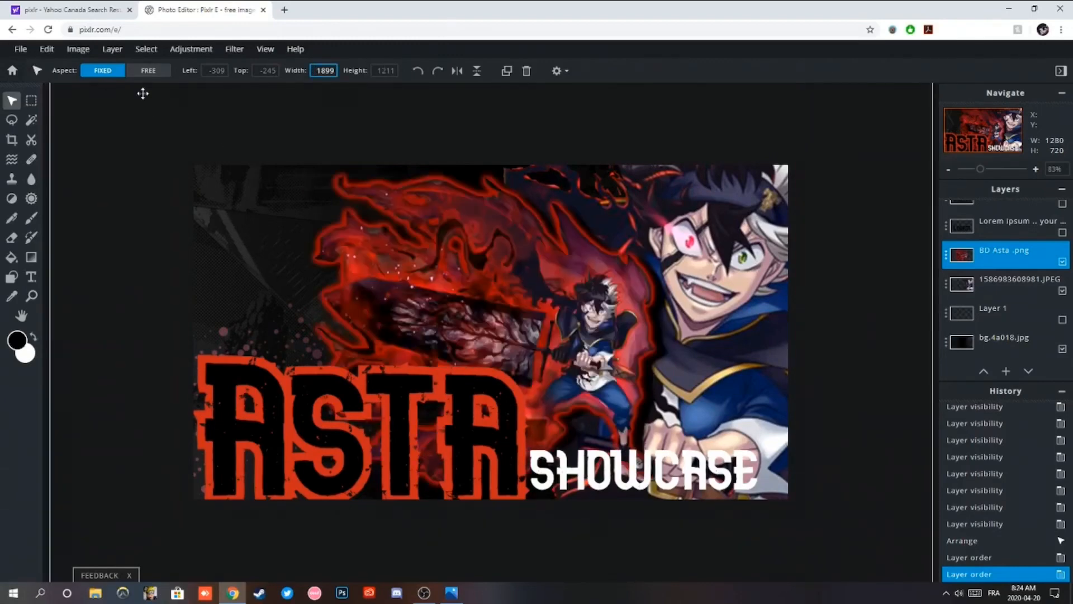
Select the portrait layer and try to mirror it by setting its width to -879.
{"action": "scroll", "coordinate": [1013, 335], "scroll_direction": "up", "scroll_amount": 2}
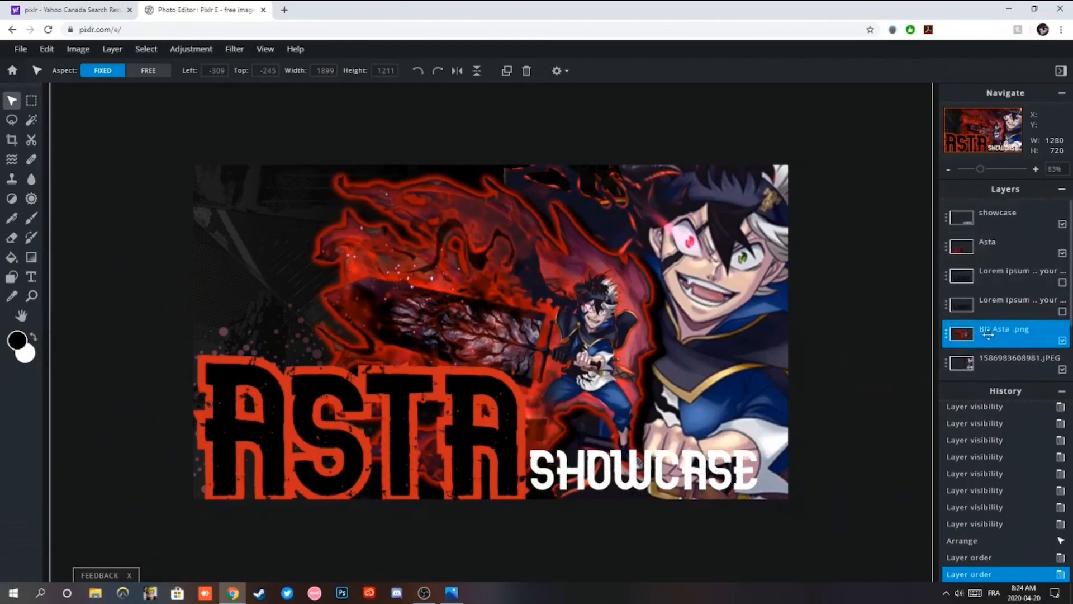
{"action": "left_click", "coordinate": [1013, 362]}
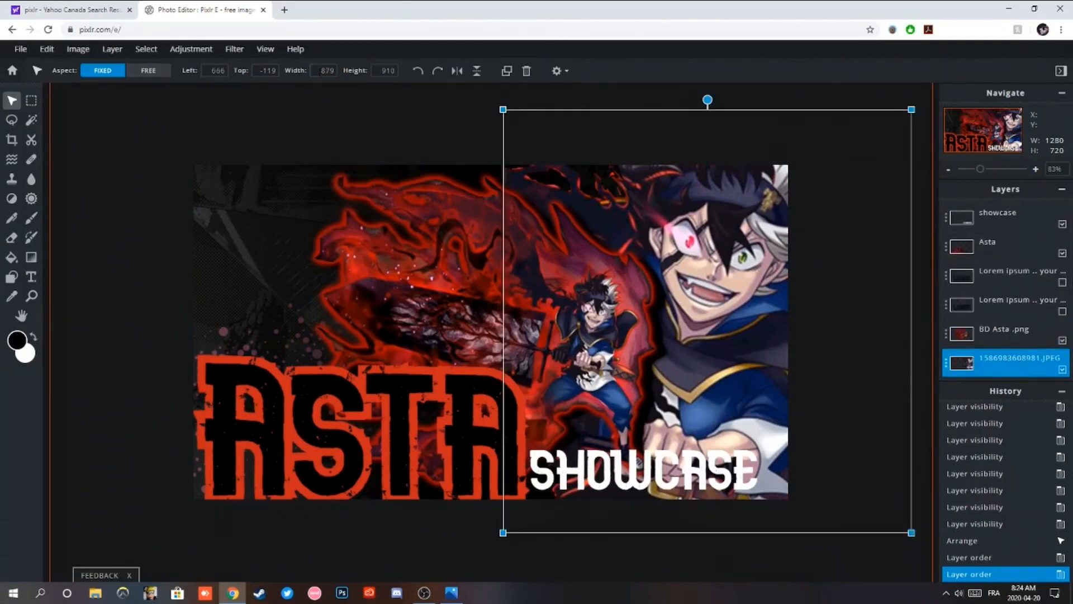
{"action": "type", "text": "-"}
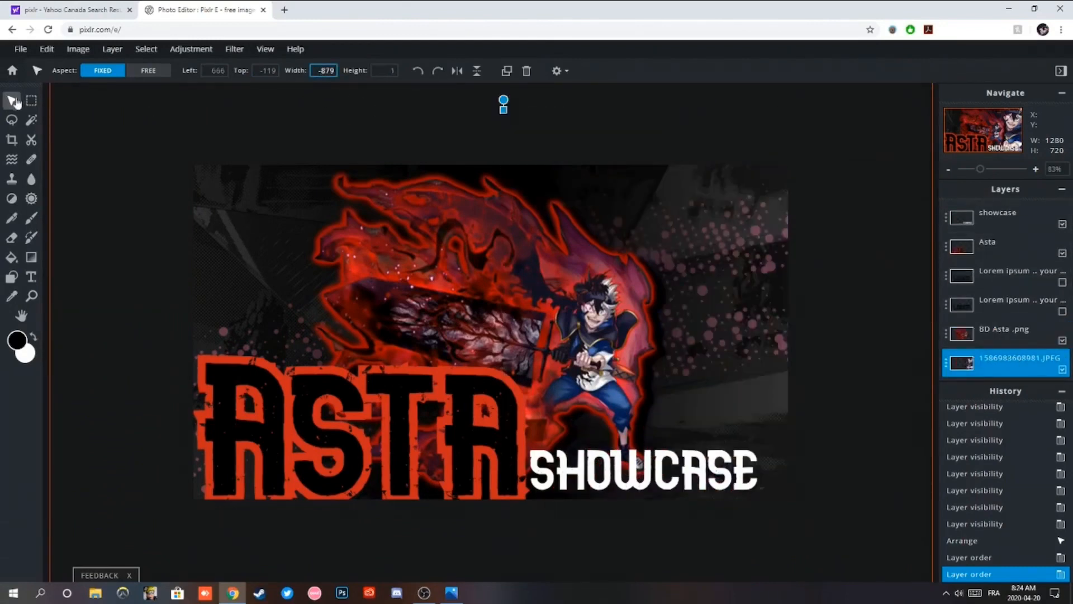
{"action": "left_click", "coordinate": [832, 264]}
{"action": "left_click", "coordinate": [671, 244]}
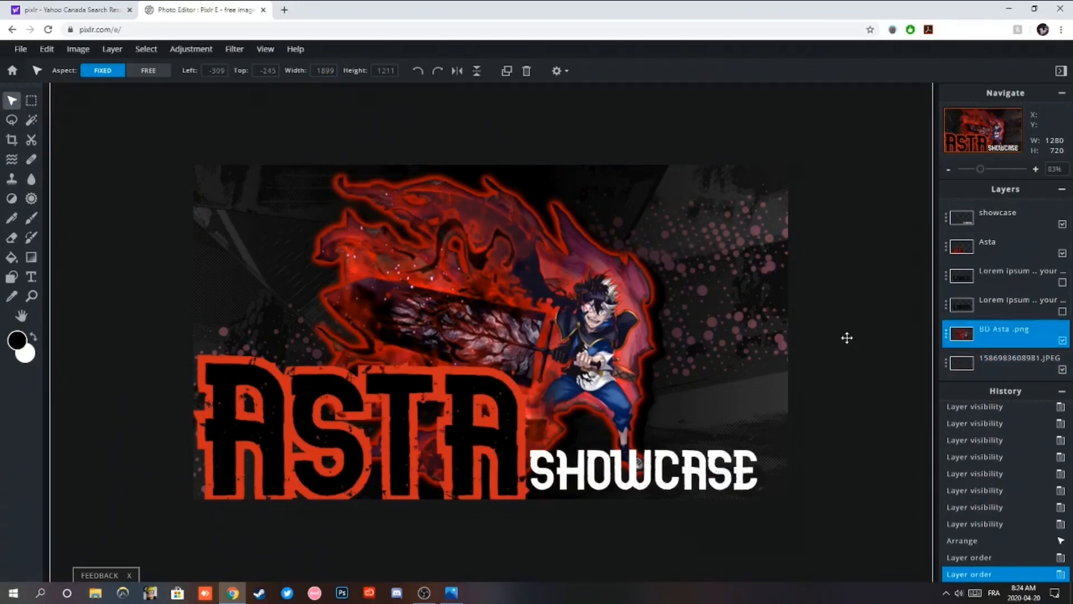
Undo the portrait layer's reordering, enlargement and move.
{"action": "left_click", "coordinate": [12, 120]}
{"action": "left_click", "coordinate": [1028, 367]}
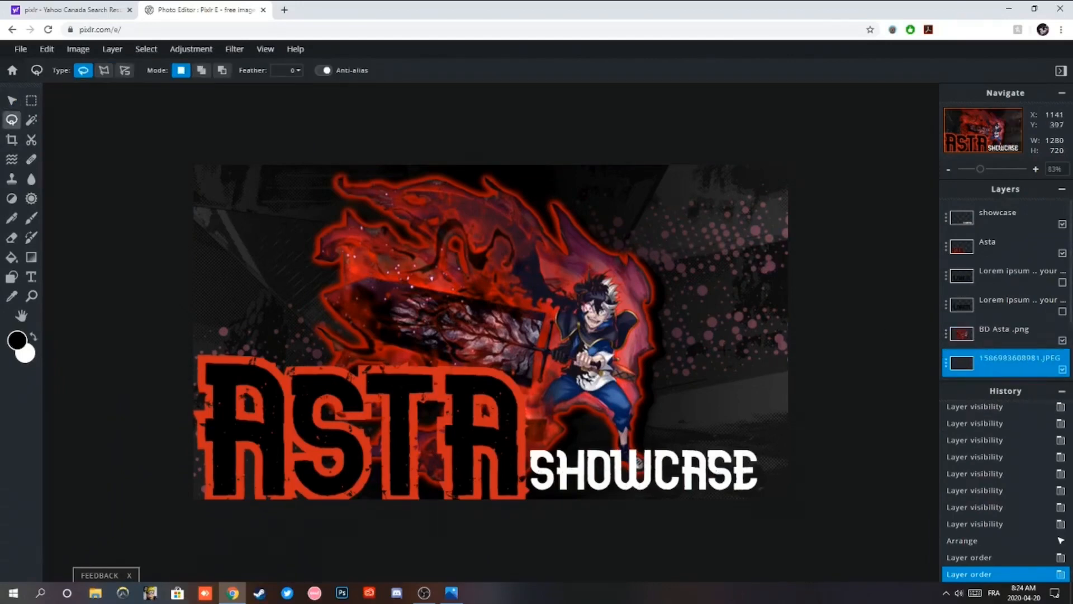
{"action": "scroll", "coordinate": [724, 381], "scroll_direction": "down", "scroll_amount": 5}
{"action": "left_click", "coordinate": [13, 101]}
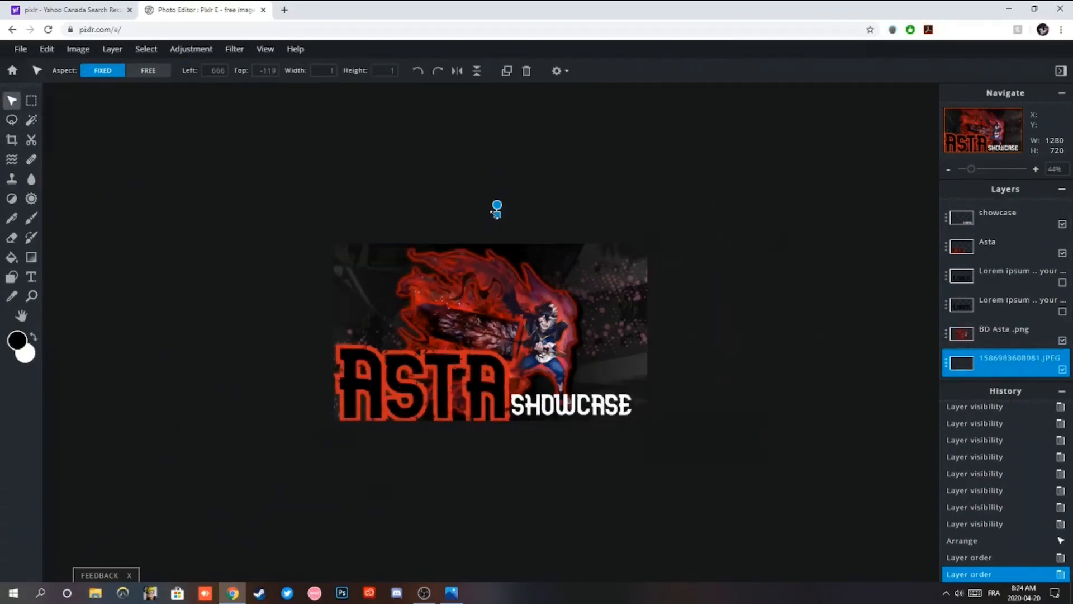
{"action": "left_click", "coordinate": [46, 48]}
{"action": "left_click", "coordinate": [44, 63]}
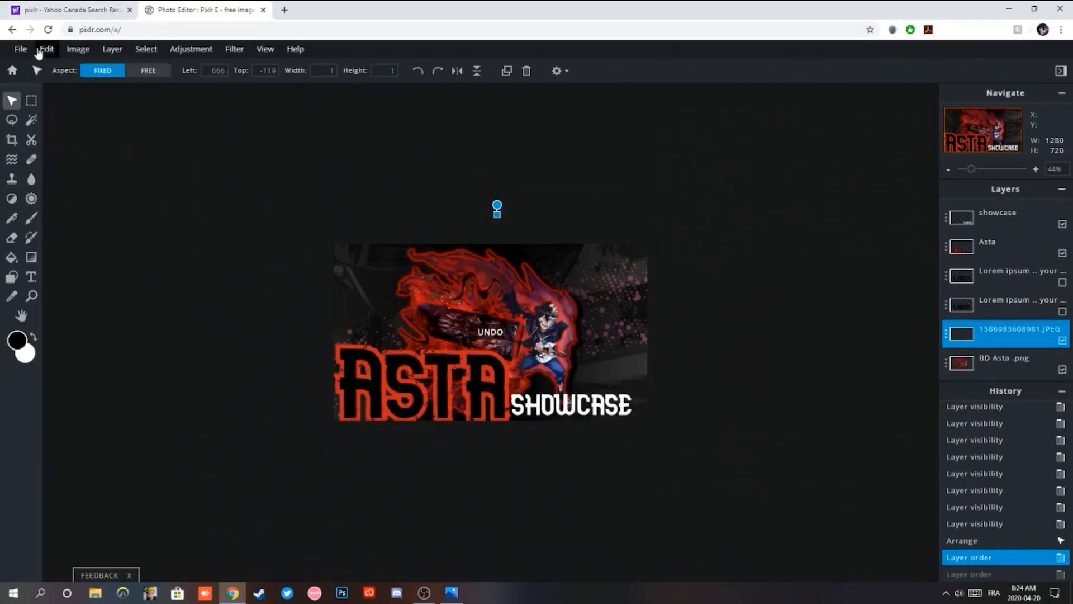
{"action": "key", "text": "ctrl+z"}
{"action": "left_click", "coordinate": [46, 49]}
{"action": "left_click", "coordinate": [42, 63]}
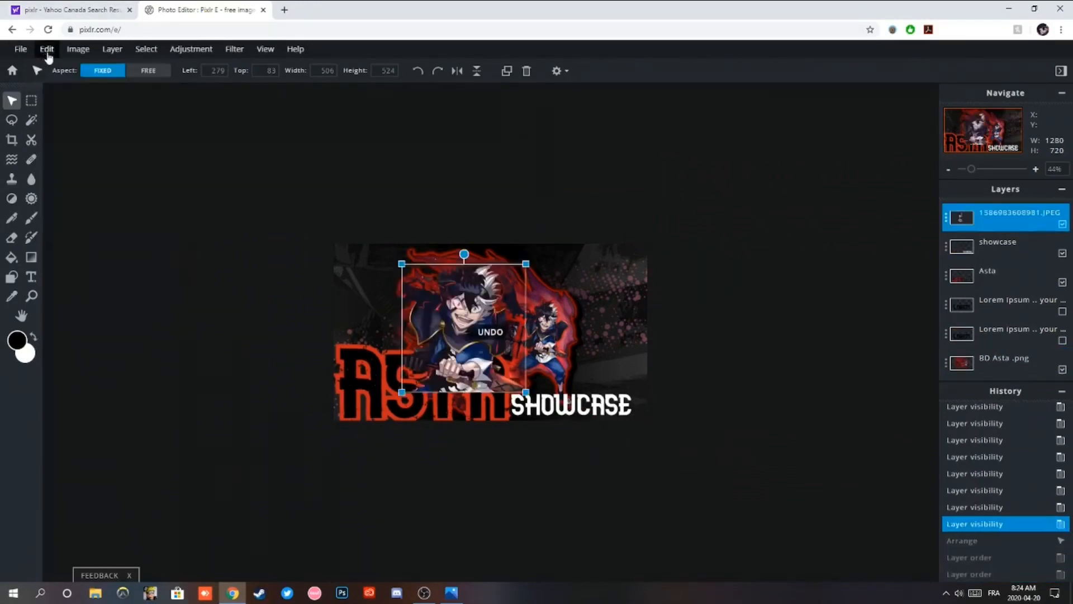
Try a height of -524 on the portrait cutout, and restore it to 524.
{"action": "scroll", "coordinate": [393, 231], "scroll_direction": "up", "scroll_amount": 2}
{"action": "scroll", "coordinate": [393, 230], "scroll_direction": "up", "scroll_amount": 4}
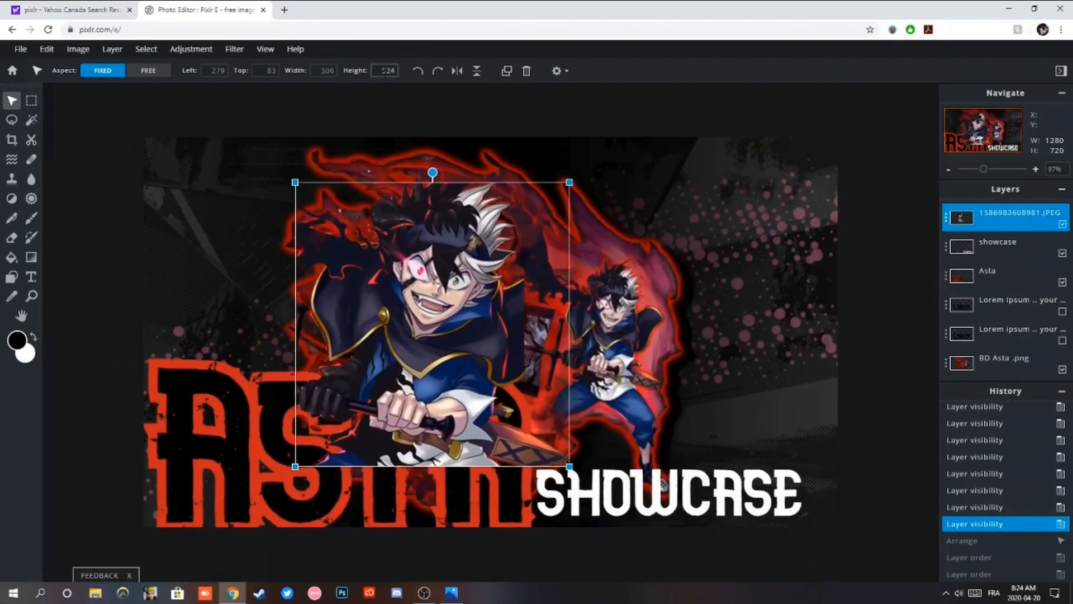
{"action": "type", "text": "-"}
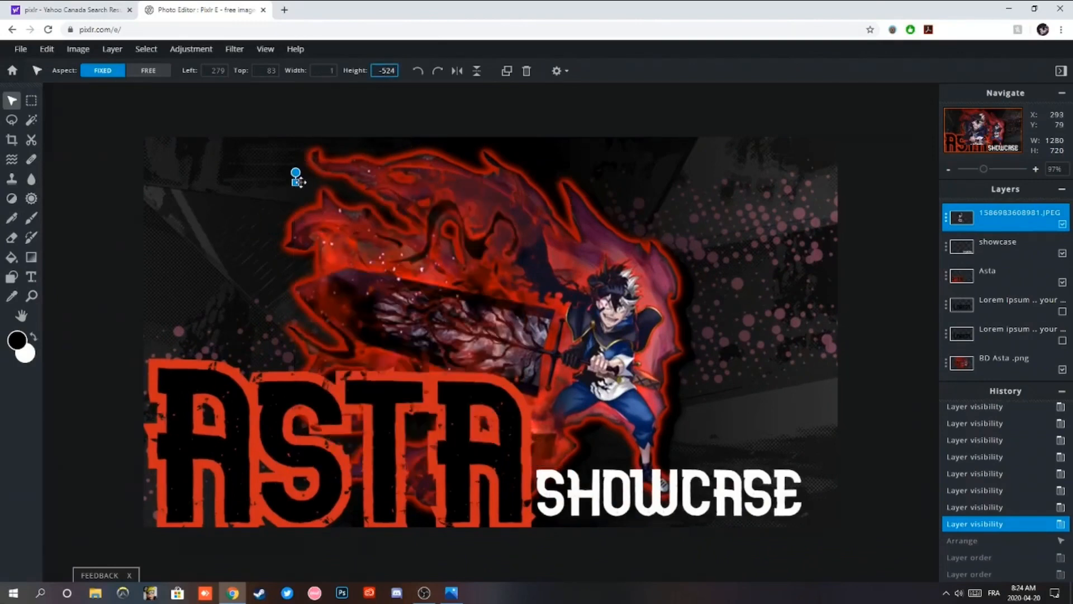
{"action": "left_click", "coordinate": [266, 209]}
{"action": "key", "text": "BackSpace"}
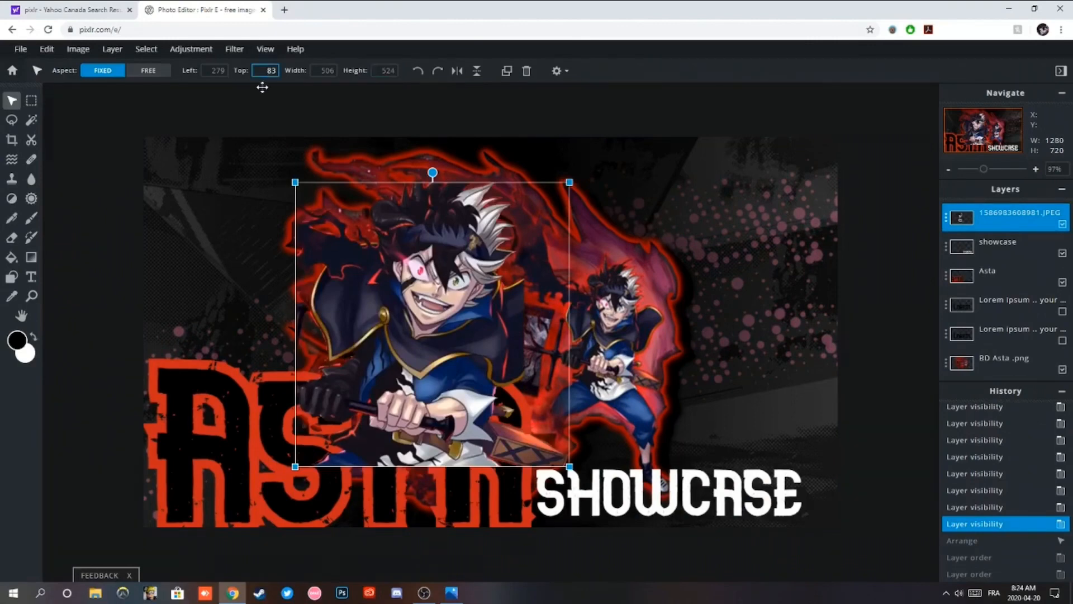
Try rotating the portrait cutout a quarter turn, and rotate it back to its original orientation.
{"action": "type", "text": "-"}
{"action": "key", "text": "BackSpace"}
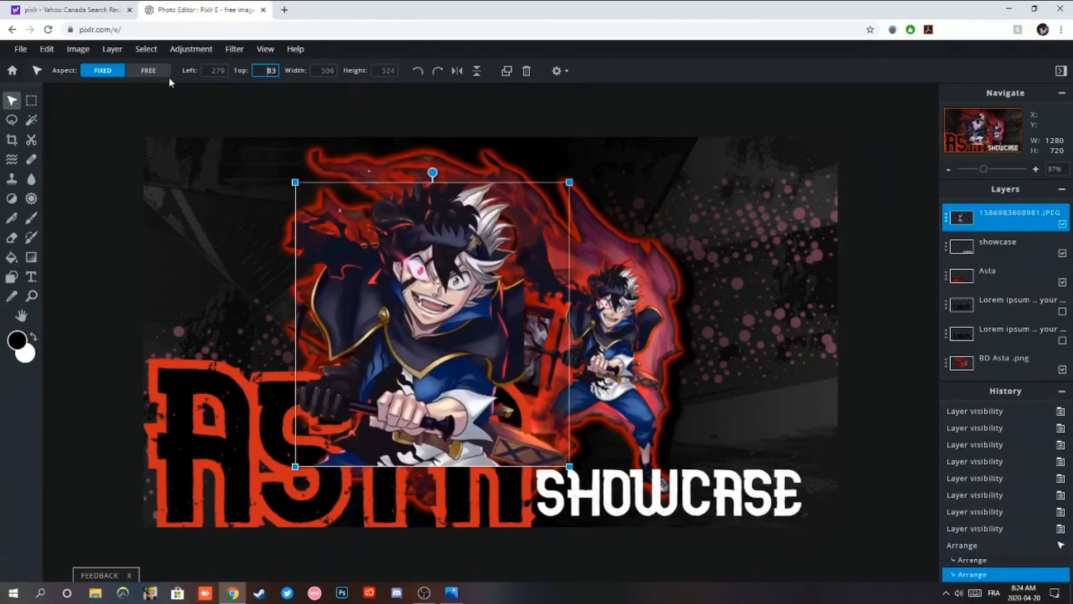
{"action": "left_click", "coordinate": [418, 71]}
{"action": "left_click", "coordinate": [437, 71]}
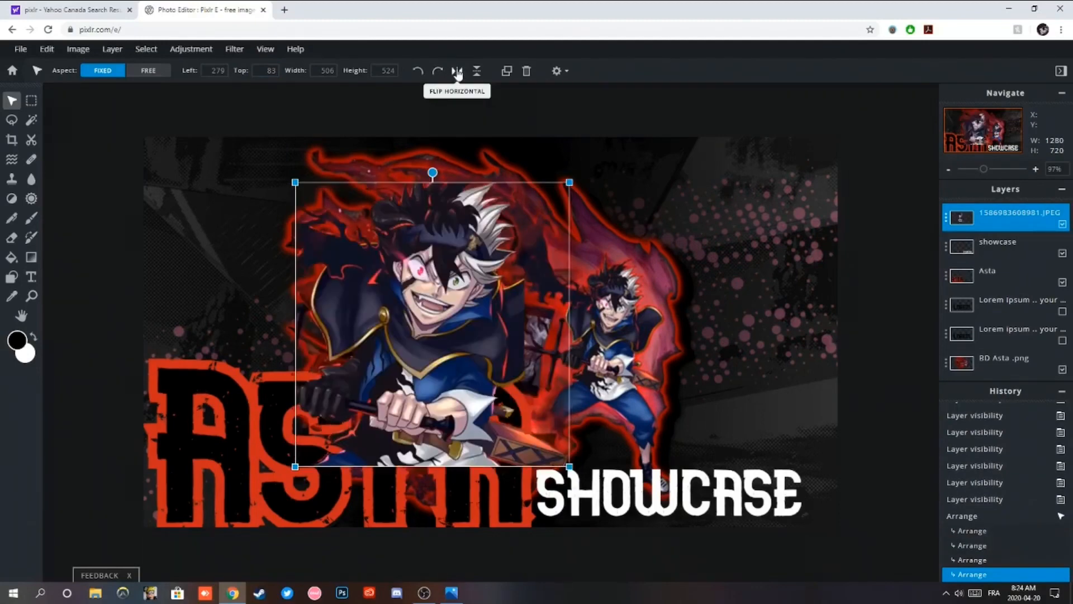
Flip the portrait cutout horizontally and move it to the lower-right corner of the canvas.
{"action": "left_click", "coordinate": [457, 71]}
{"action": "left_click_drag", "start_coordinate": [487, 333], "coordinate": [799, 371]}
Try moving the BD Asta .png artwork up and to the left, and undo the move.
{"action": "left_click_drag", "start_coordinate": [609, 221], "coordinate": [602, 217]}
{"action": "left_click_drag", "start_coordinate": [637, 251], "coordinate": [643, 348]}
{"action": "left_click_drag", "start_coordinate": [607, 317], "coordinate": [551, 234]}
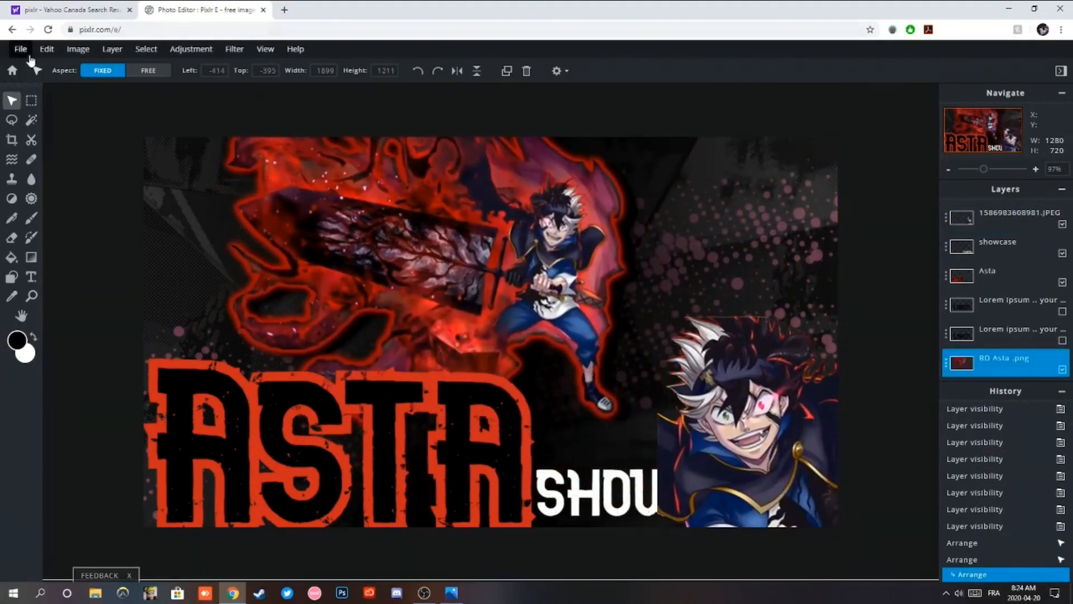
{"action": "left_click", "coordinate": [47, 49]}
{"action": "left_click", "coordinate": [66, 69]}
Enlarge the mirrored portrait to about 996 by 1031 pixels along the canvas's right edge and place its layer beneath BD Asta .png.
{"action": "left_click", "coordinate": [703, 425]}
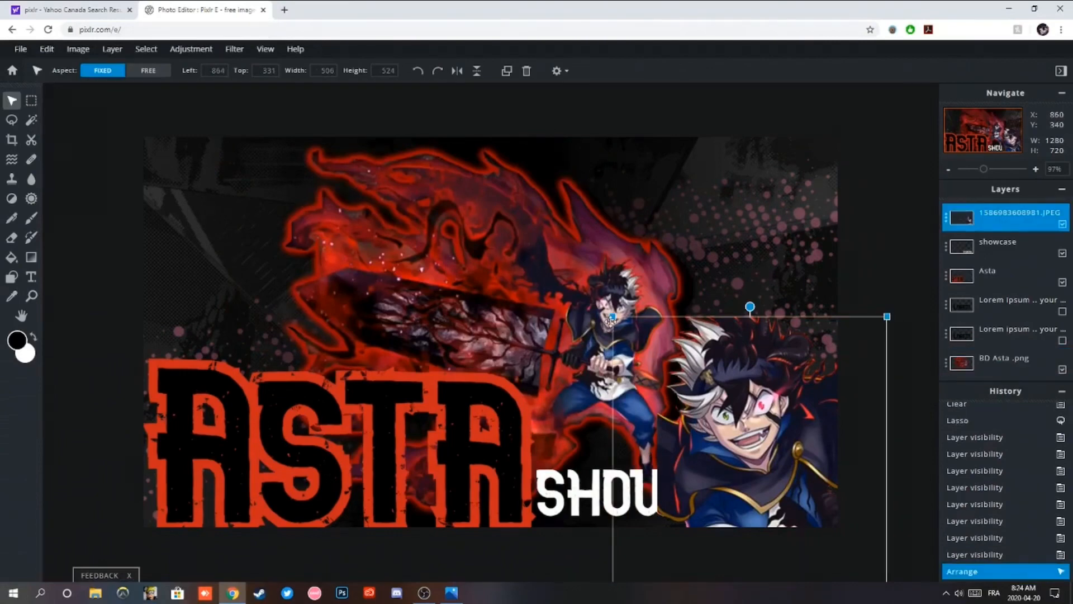
{"action": "left_click_drag", "start_coordinate": [613, 316], "coordinate": [348, 89]}
{"action": "left_click_drag", "start_coordinate": [690, 292], "coordinate": [874, 328]}
{"action": "left_click_drag", "start_coordinate": [987, 213], "coordinate": [993, 363]}
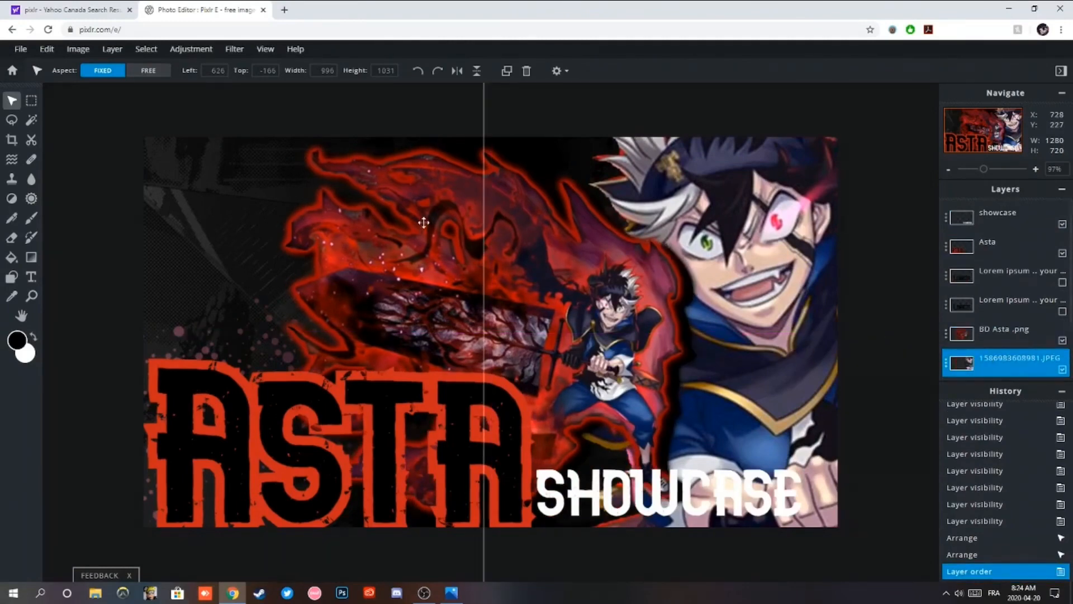
{"action": "left_click", "coordinate": [235, 49]}
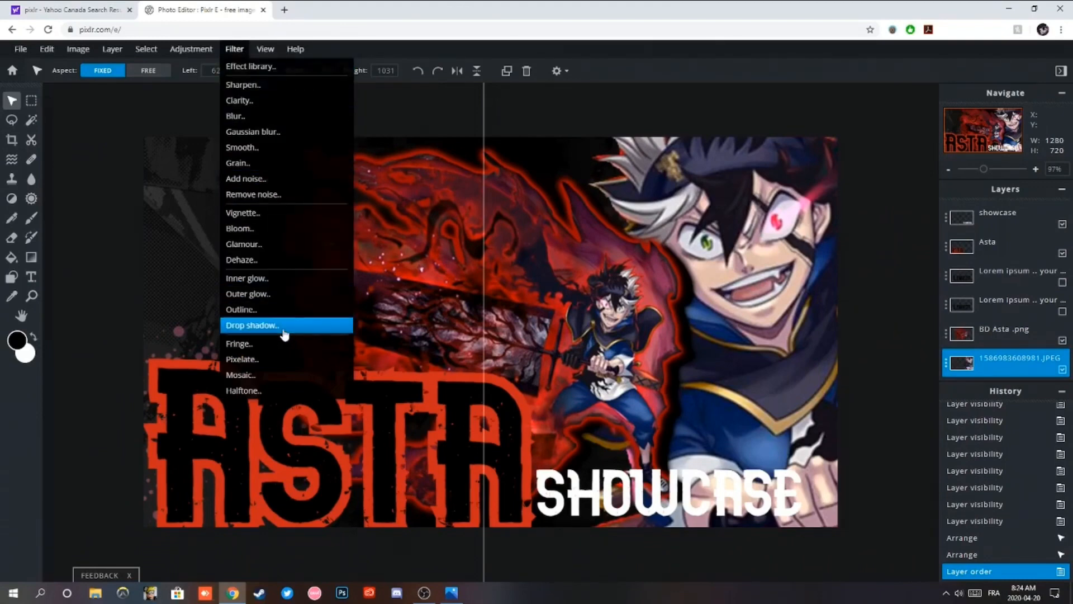
{"action": "mouse_move", "coordinate": [261, 53]}
{"action": "mouse_move", "coordinate": [213, 52]}
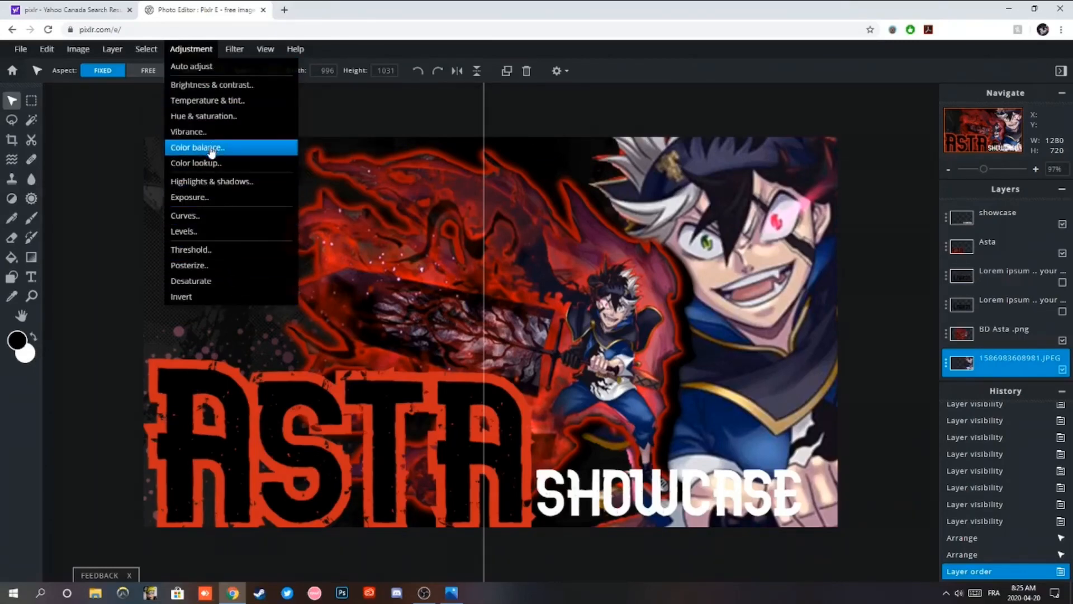
{"action": "mouse_move", "coordinate": [160, 56]}
{"action": "mouse_move", "coordinate": [109, 53]}
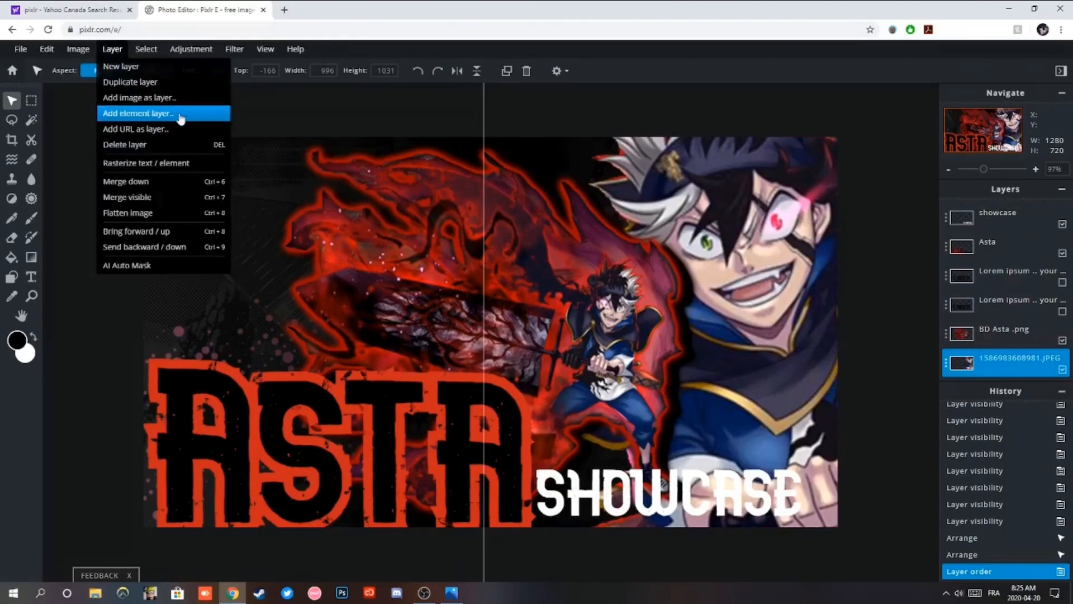
{"action": "left_click", "coordinate": [151, 112]}
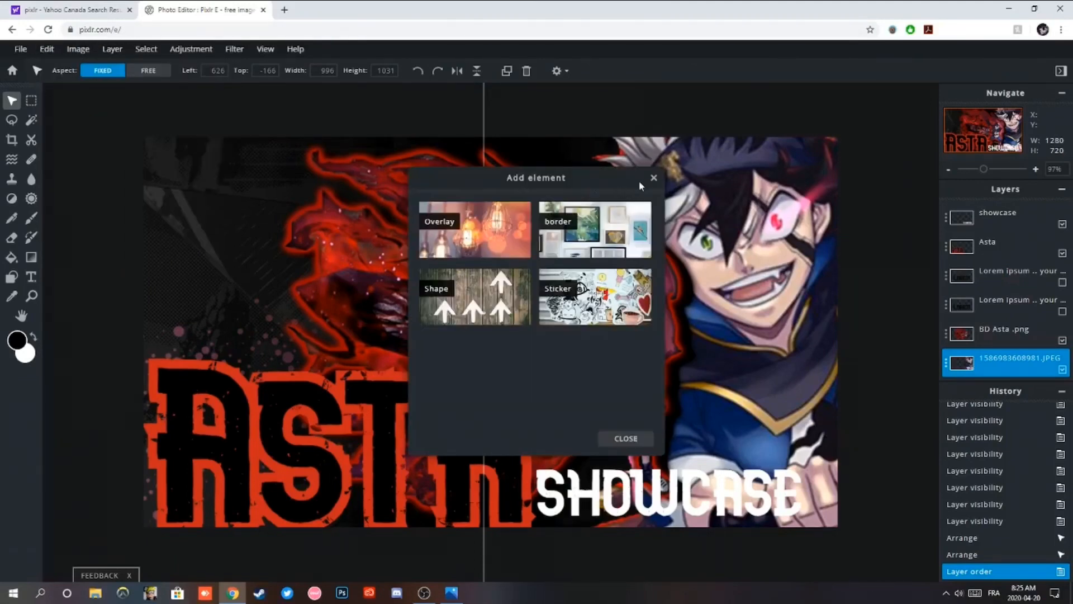
{"action": "left_click", "coordinate": [653, 177]}
Try the Screen blend mode on the portrait layer, and set it to Hard-light instead.
{"action": "left_click", "coordinate": [1000, 362]}
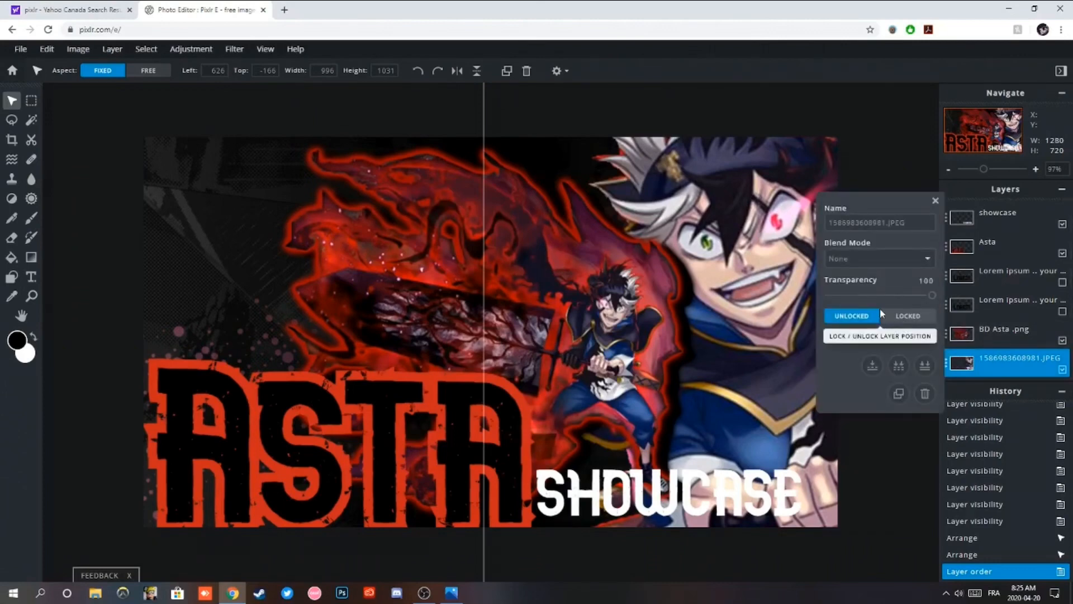
{"action": "left_click", "coordinate": [867, 261]}
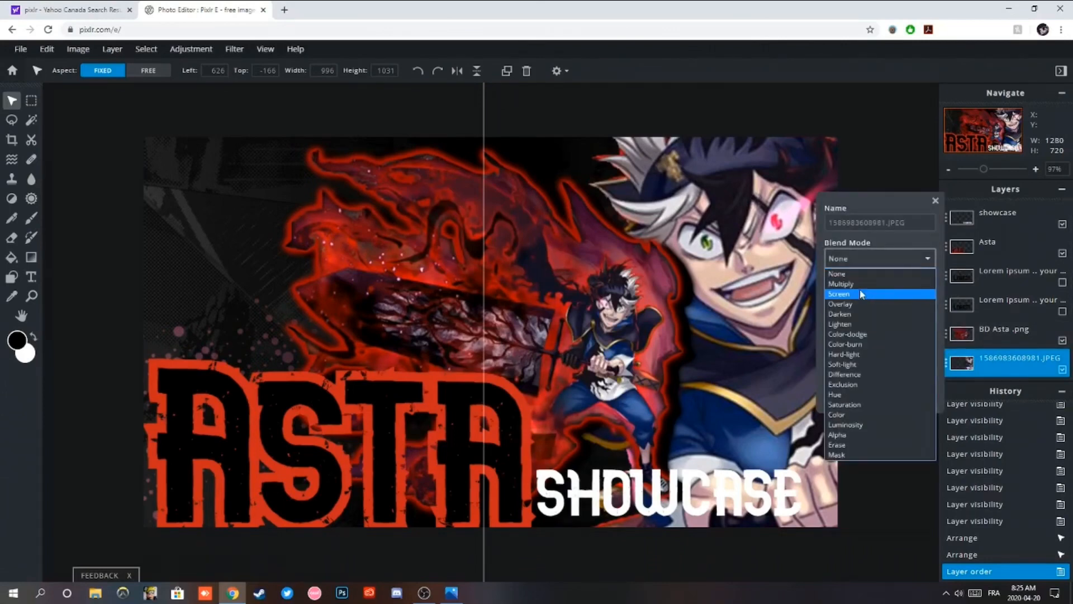
{"action": "left_click", "coordinate": [859, 292]}
{"action": "left_click", "coordinate": [866, 259]}
{"action": "left_click", "coordinate": [853, 355]}
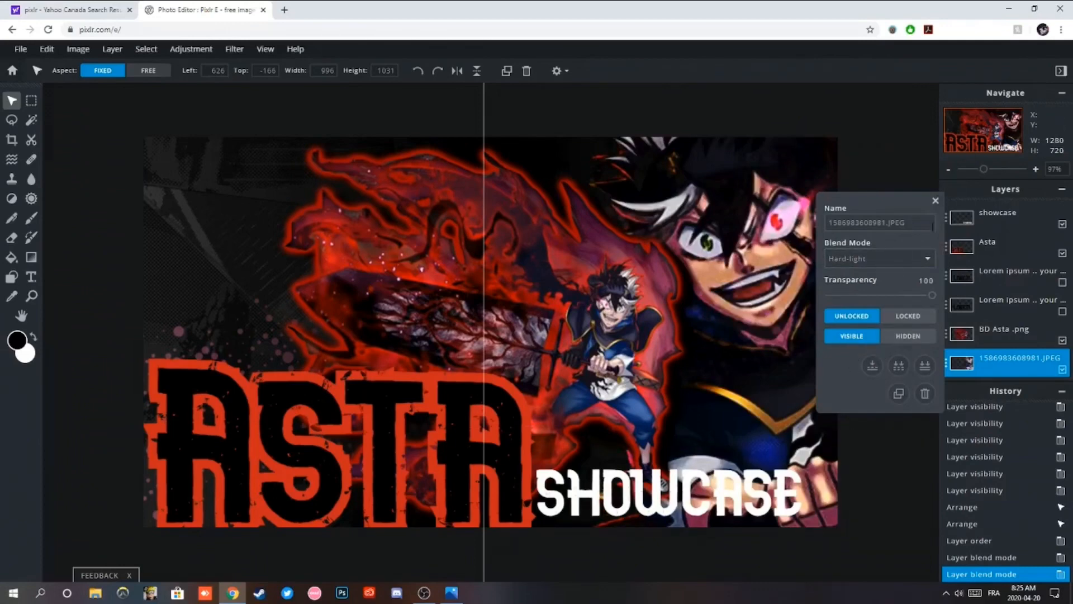
{"action": "left_click", "coordinate": [936, 201]}
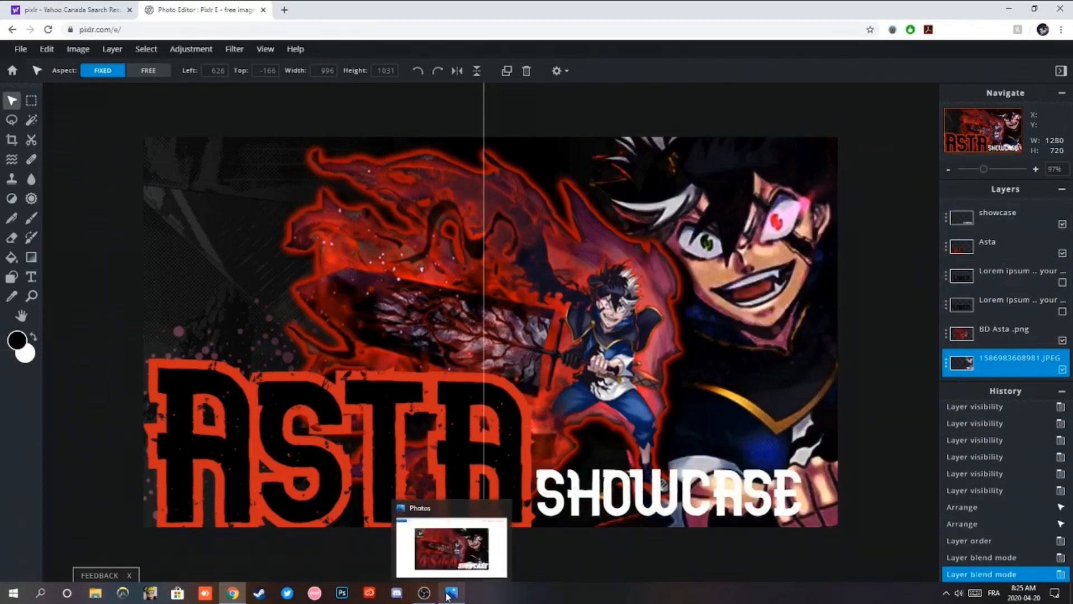
Switch to Photos to compare the composition with the reference thumbnail BD Asta .jpg, and return to Pixlr E.
{"action": "left_click", "coordinate": [447, 594]}
{"action": "left_click", "coordinate": [235, 595]}
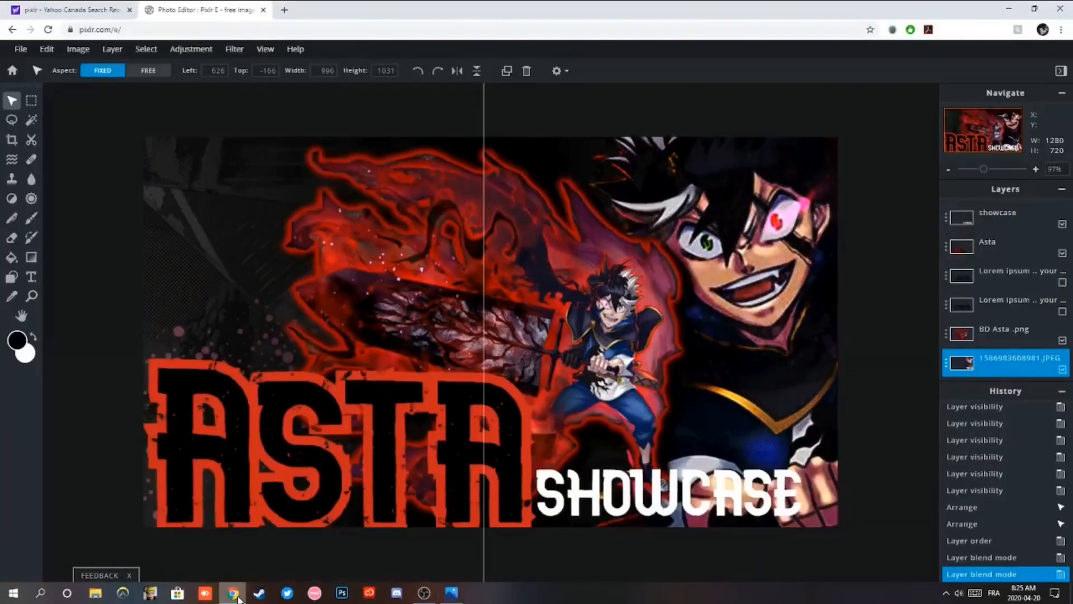
{"action": "left_click", "coordinate": [450, 595]}
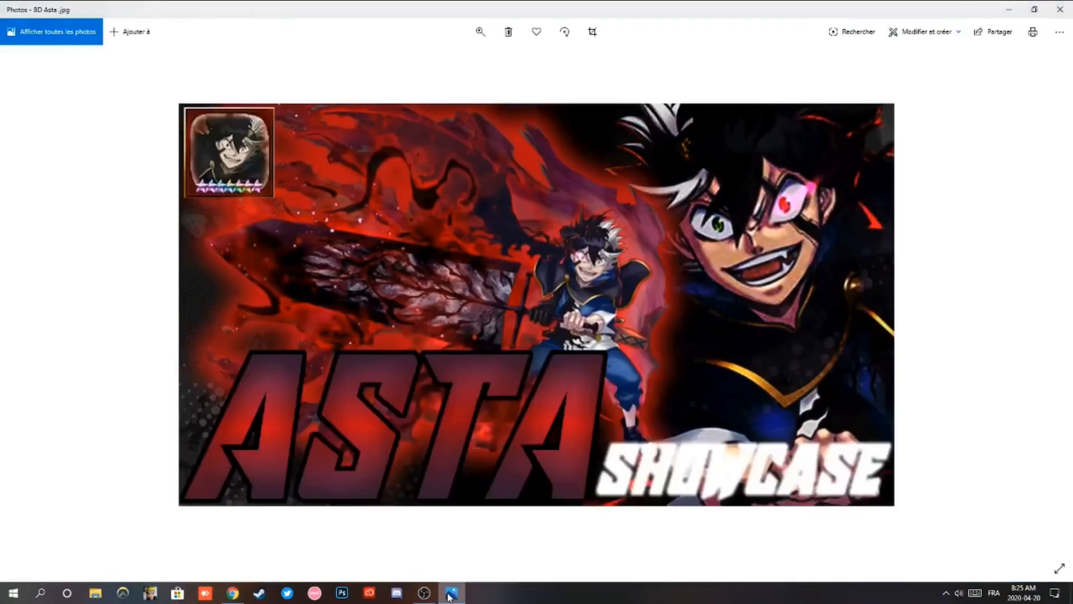
{"action": "left_click", "coordinate": [232, 593]}
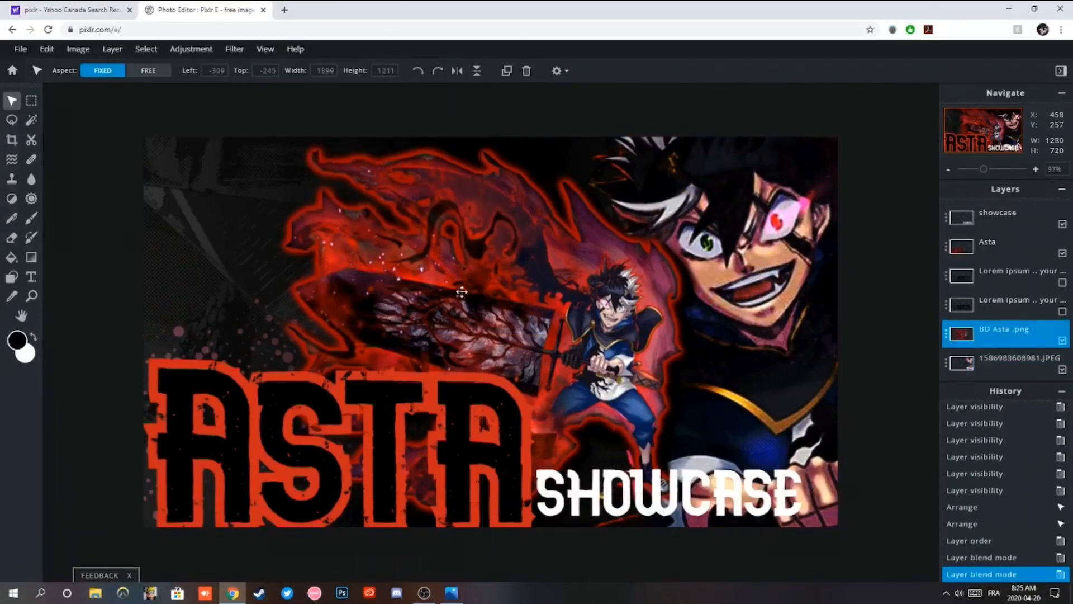
Set the BD Asta .png layer's width to 2000 and move it slightly up and left to about -380, -266.
{"action": "key", "text": "ctrl+t"}
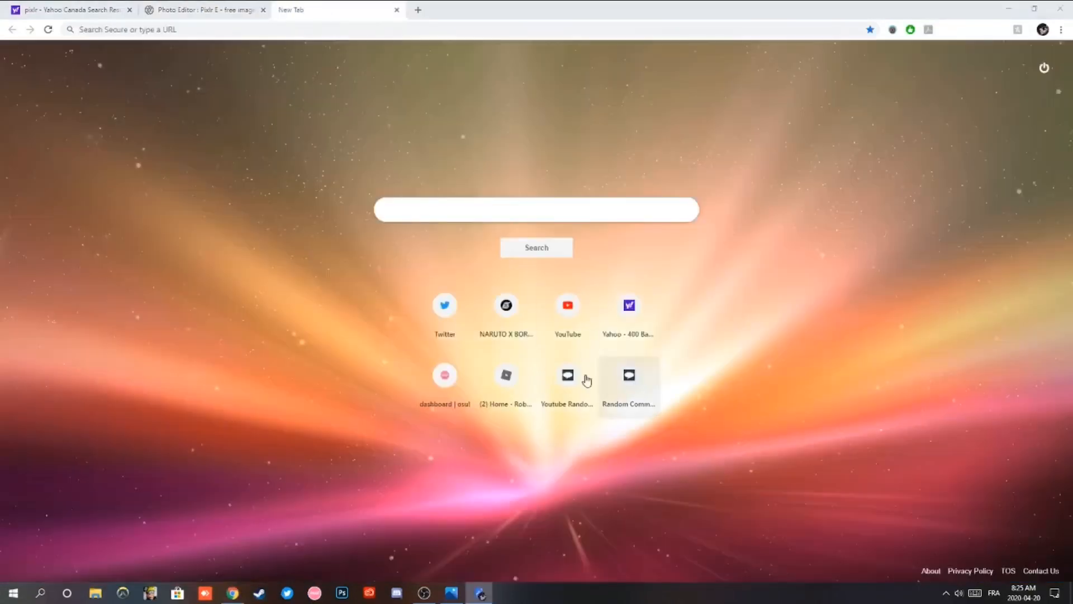
{"action": "left_click", "coordinate": [397, 10]}
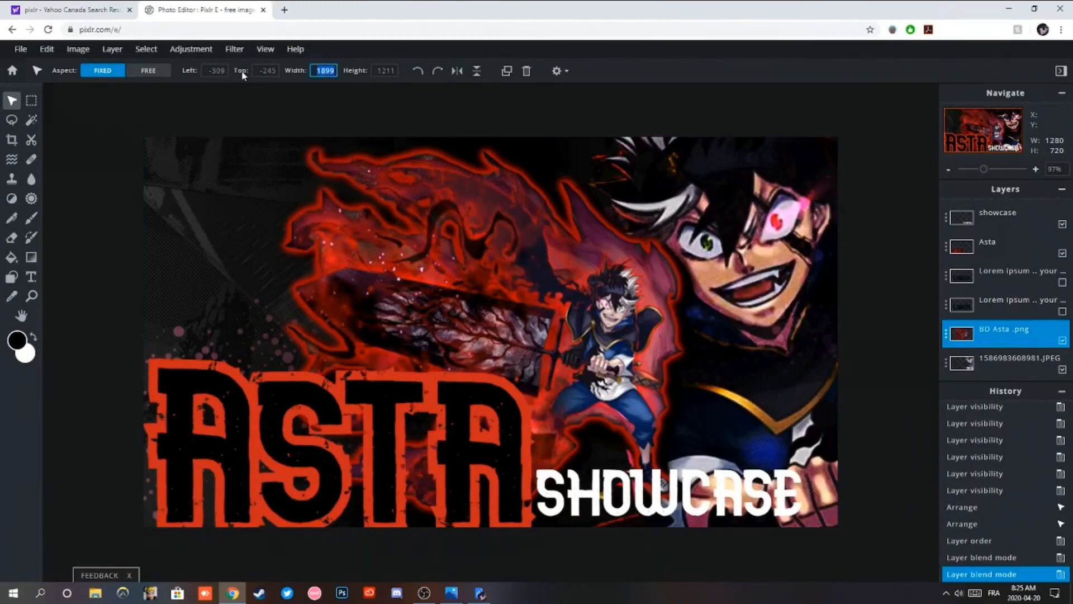
{"action": "type", "text": "2000"}
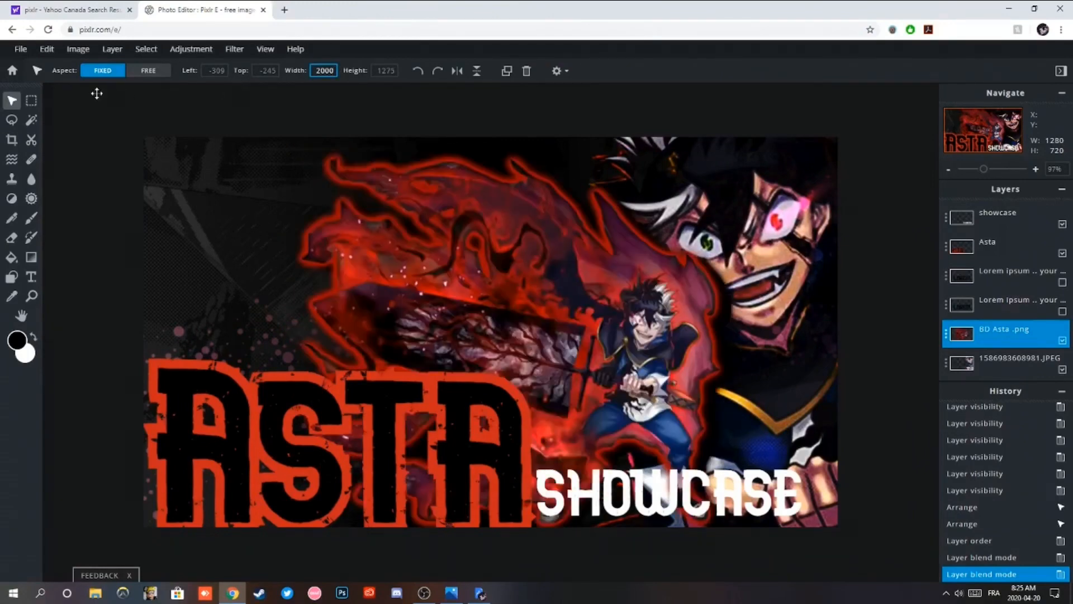
{"action": "left_click_drag", "start_coordinate": [524, 269], "coordinate": [487, 259]}
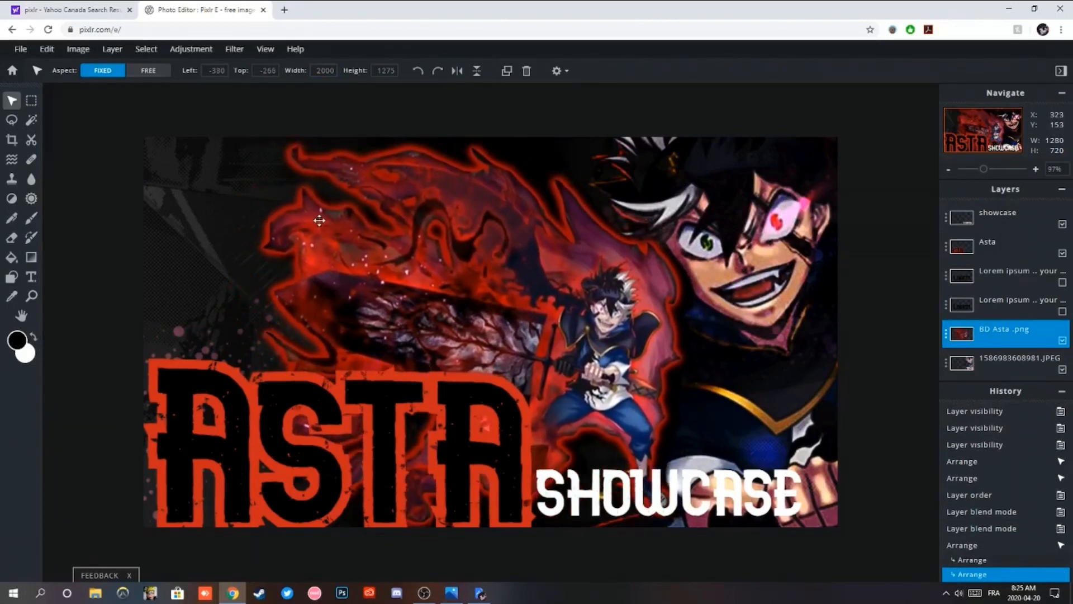
Search the web for "infity clover" in a new browser tab and open the Infinity Clover Beginners Guide result.
{"action": "left_click", "coordinate": [285, 10]}
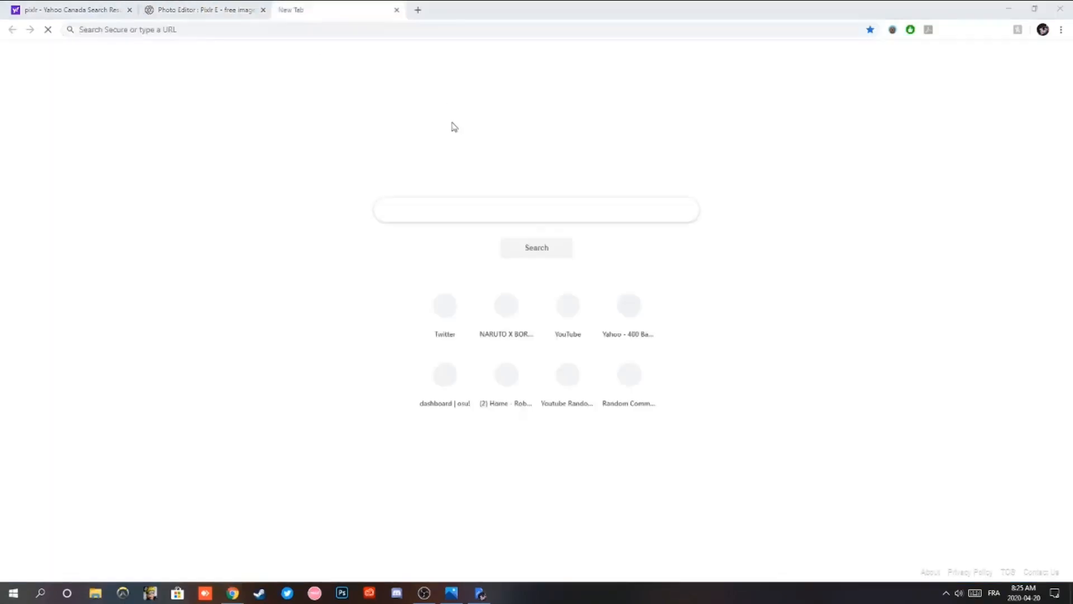
{"action": "type", "text": "infi"}
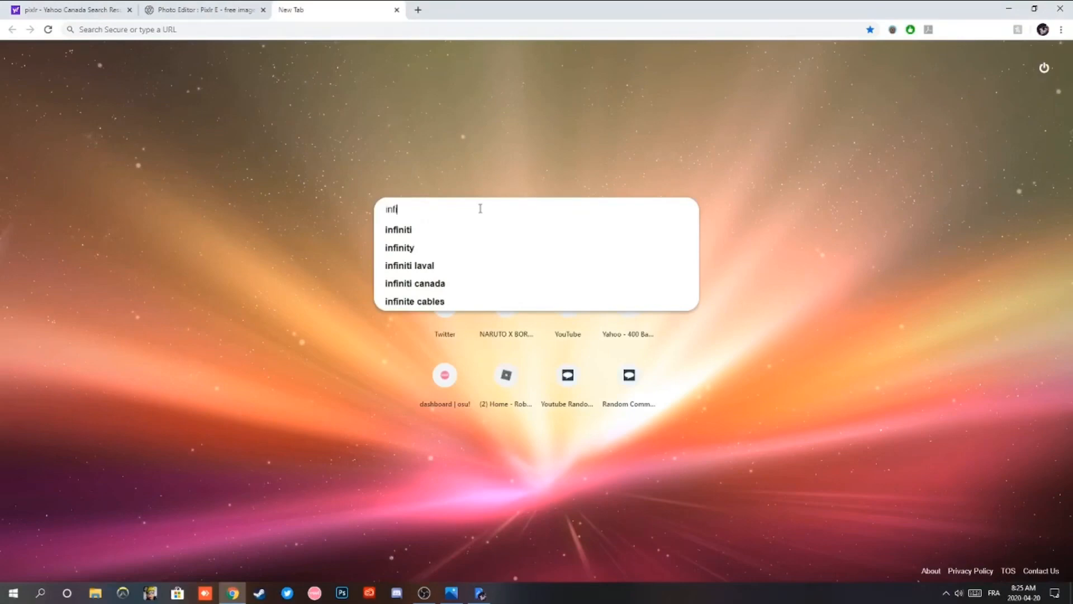
{"action": "type", "text": "ty clover"}
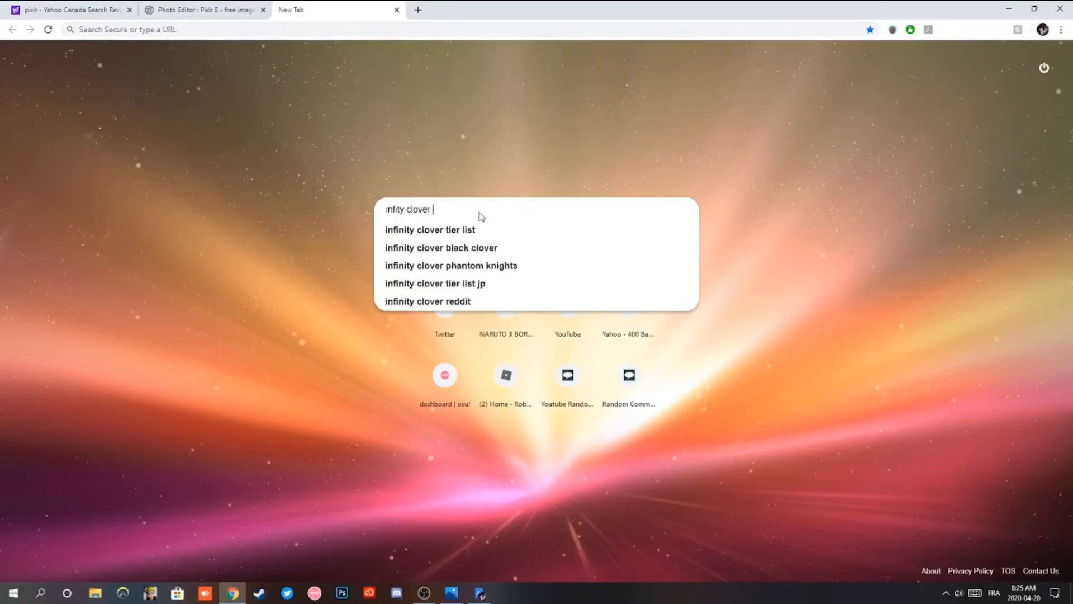
{"action": "key", "text": "Return"}
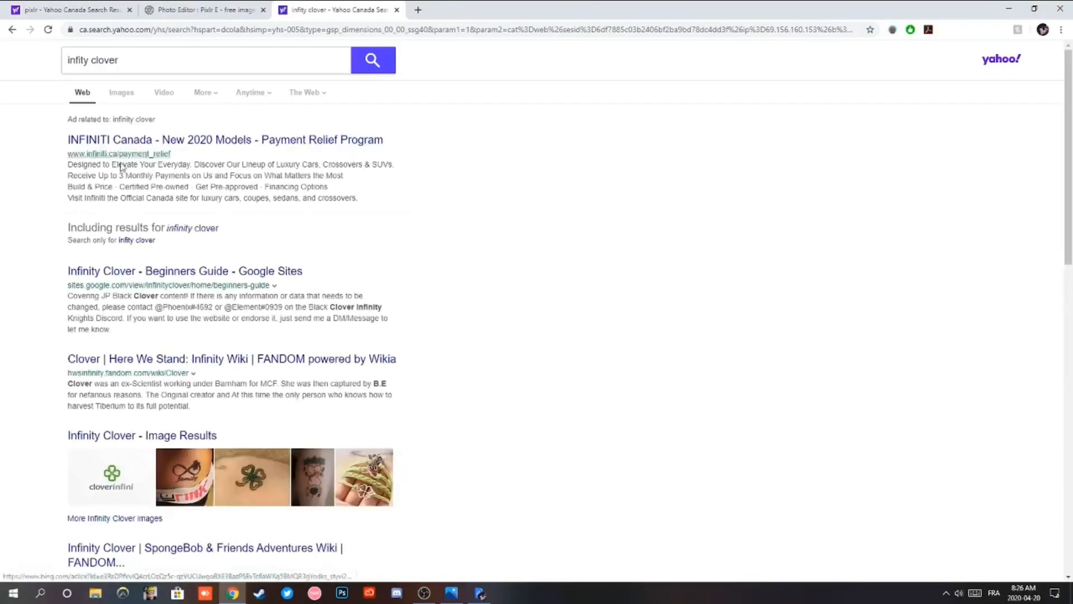
{"action": "left_click", "coordinate": [155, 278]}
Look through the site's attacker units and open the Black Asta (Black Divider) page.
{"action": "left_click", "coordinate": [1048, 56]}
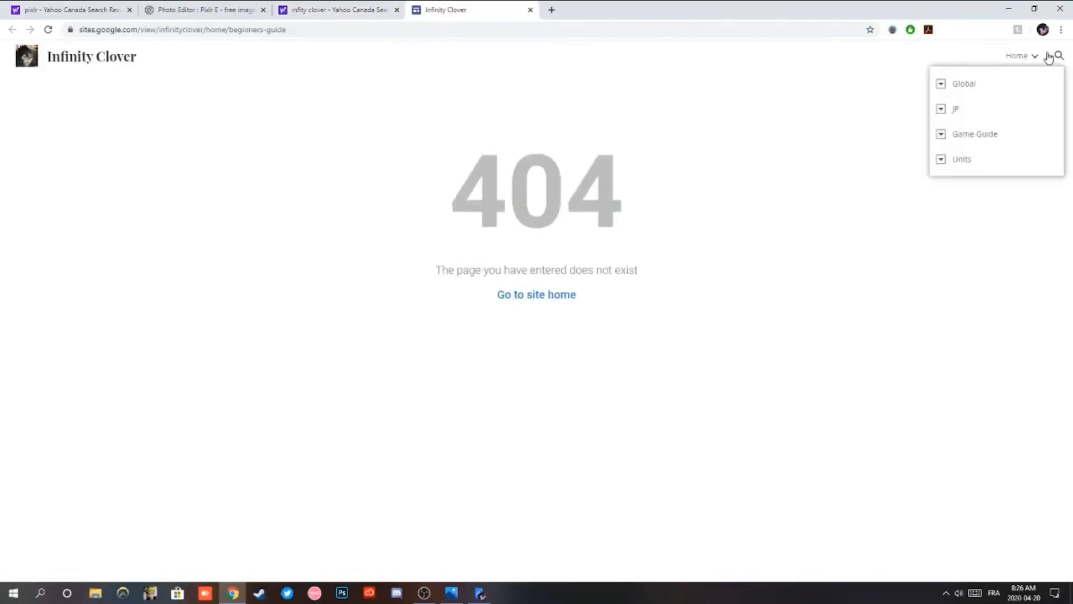
{"action": "left_click", "coordinate": [984, 160]}
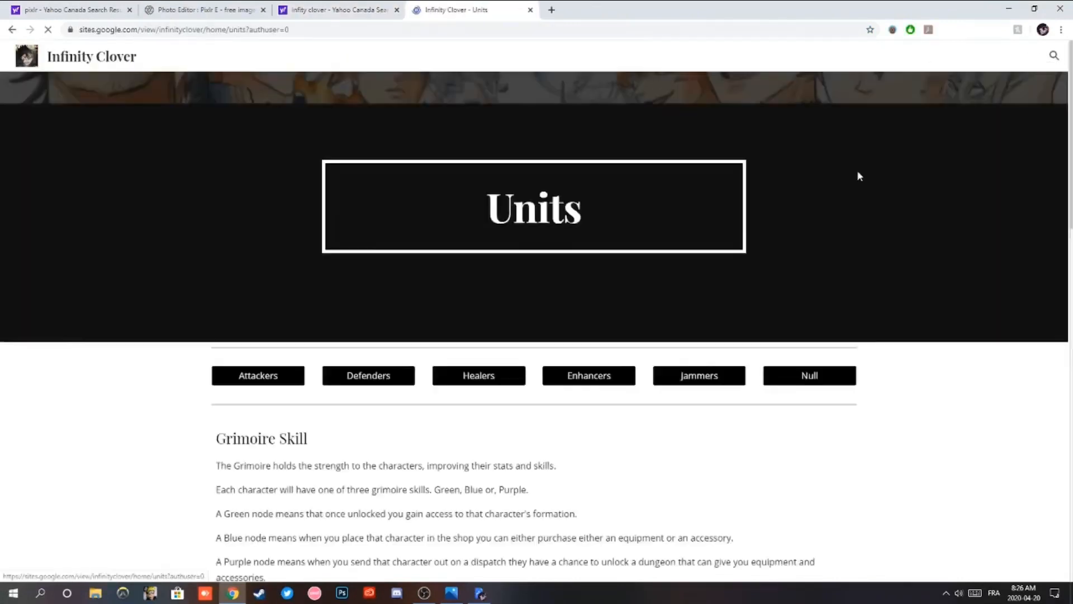
{"action": "left_click", "coordinate": [259, 376]}
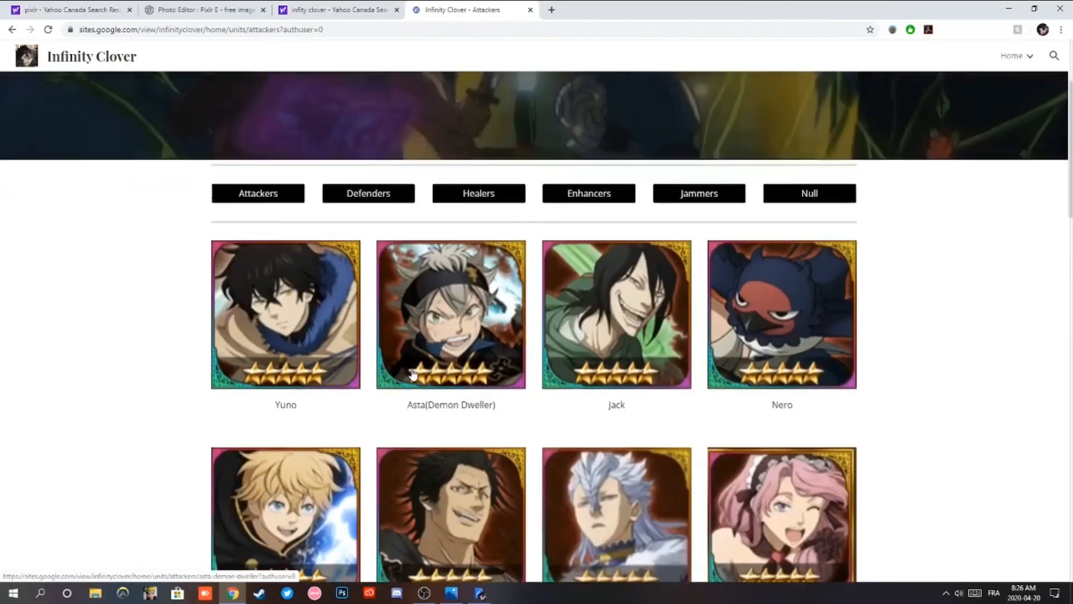
{"action": "scroll", "coordinate": [402, 358], "scroll_direction": "down", "scroll_amount": 5}
{"action": "scroll", "coordinate": [402, 357], "scroll_direction": "down", "scroll_amount": 15}
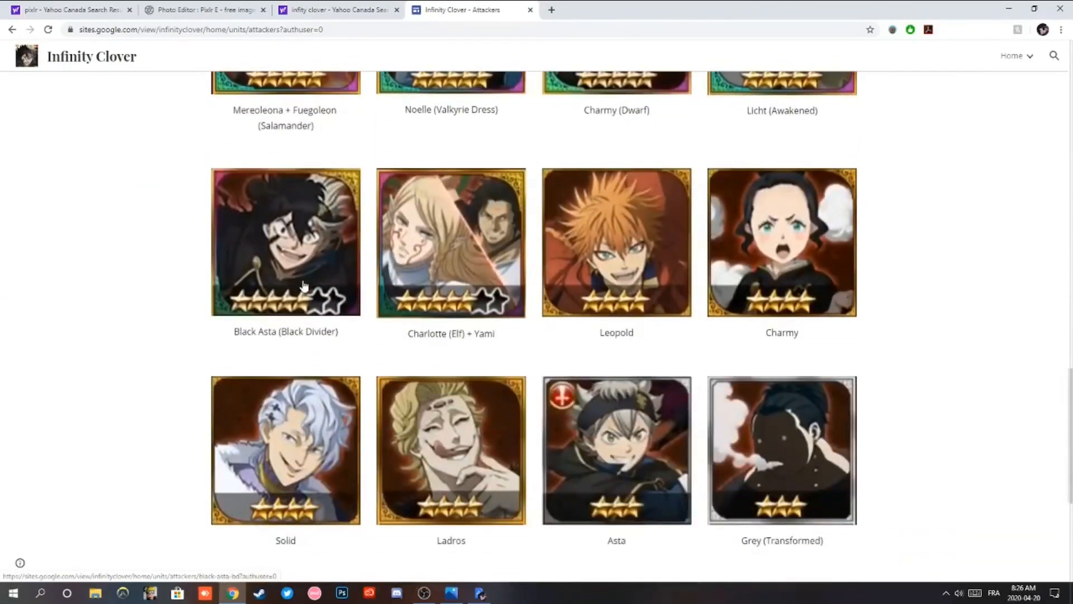
{"action": "left_click", "coordinate": [304, 288]}
{"action": "scroll", "coordinate": [403, 352], "scroll_direction": "down", "scroll_amount": 9}
{"action": "scroll", "coordinate": [403, 353], "scroll_direction": "up", "scroll_amount": 9}
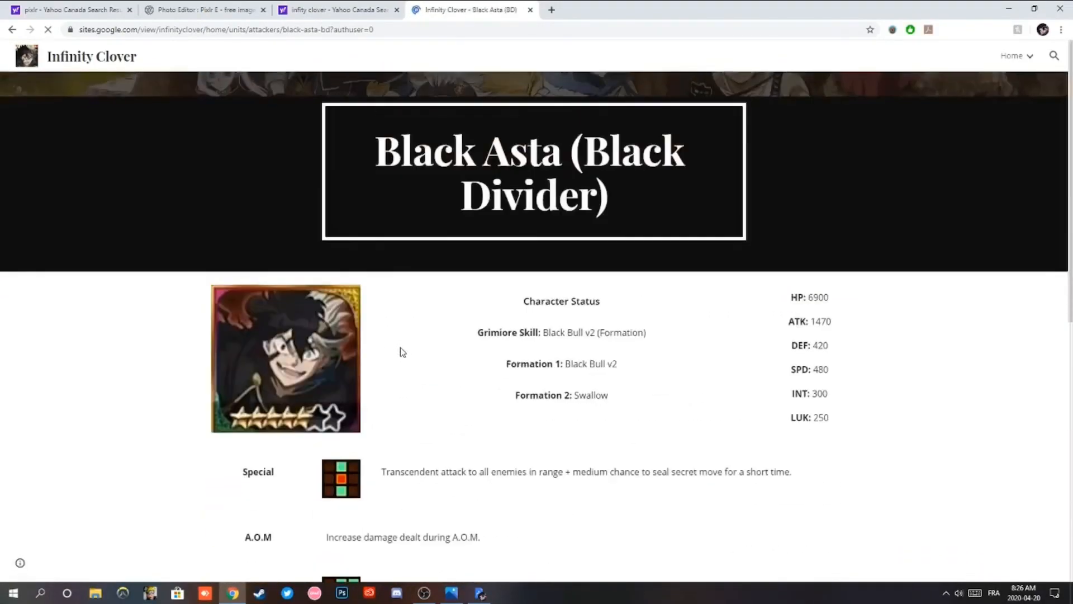
Open the tier list in the site's JP section and go to the Arcane Tier.
{"action": "left_click", "coordinate": [1029, 55]}
{"action": "left_click", "coordinate": [959, 108]}
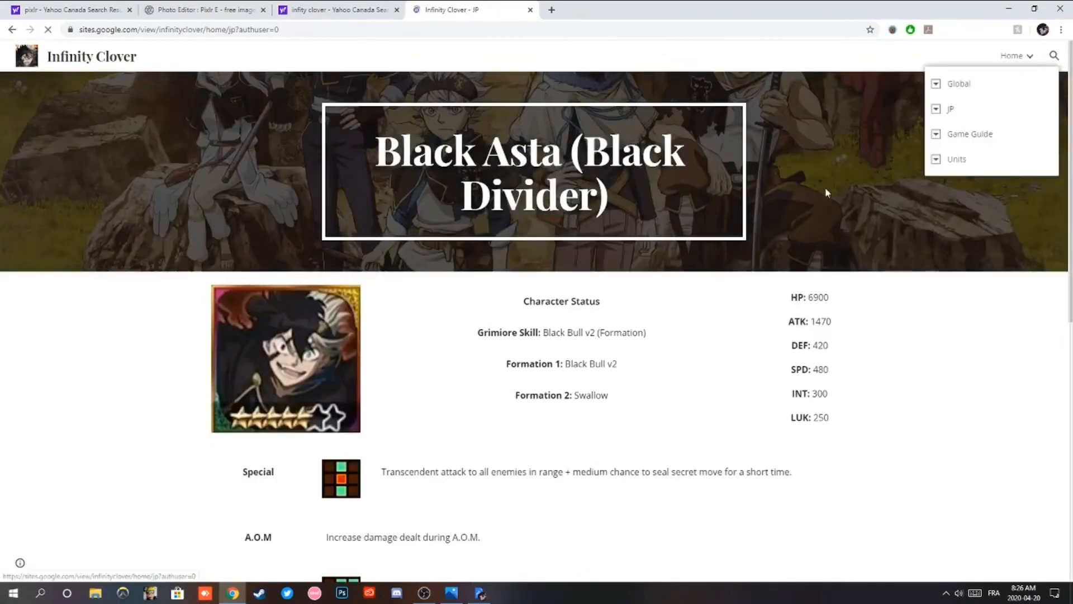
{"action": "left_click", "coordinate": [451, 376]}
{"action": "scroll", "coordinate": [443, 369], "scroll_direction": "down", "scroll_amount": 10}
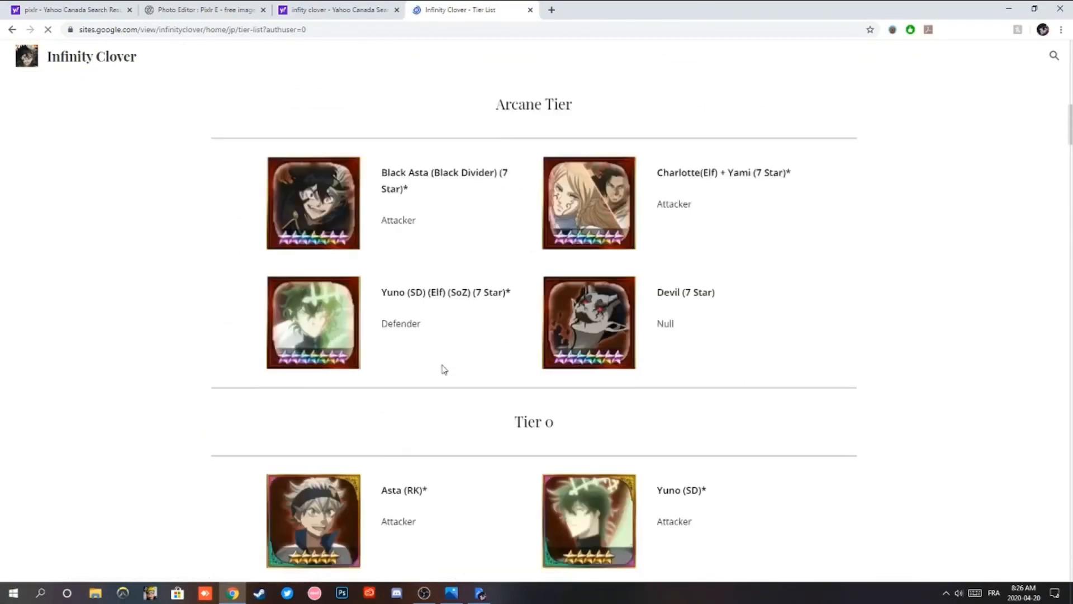
{"action": "scroll", "coordinate": [326, 135], "scroll_direction": "up", "scroll_amount": 3}
Save the 7 Star Black Asta (Black Divider) icon image from the Arcane Tier to the computer.
{"action": "right_click", "coordinate": [331, 272]}
{"action": "left_click", "coordinate": [366, 292]}
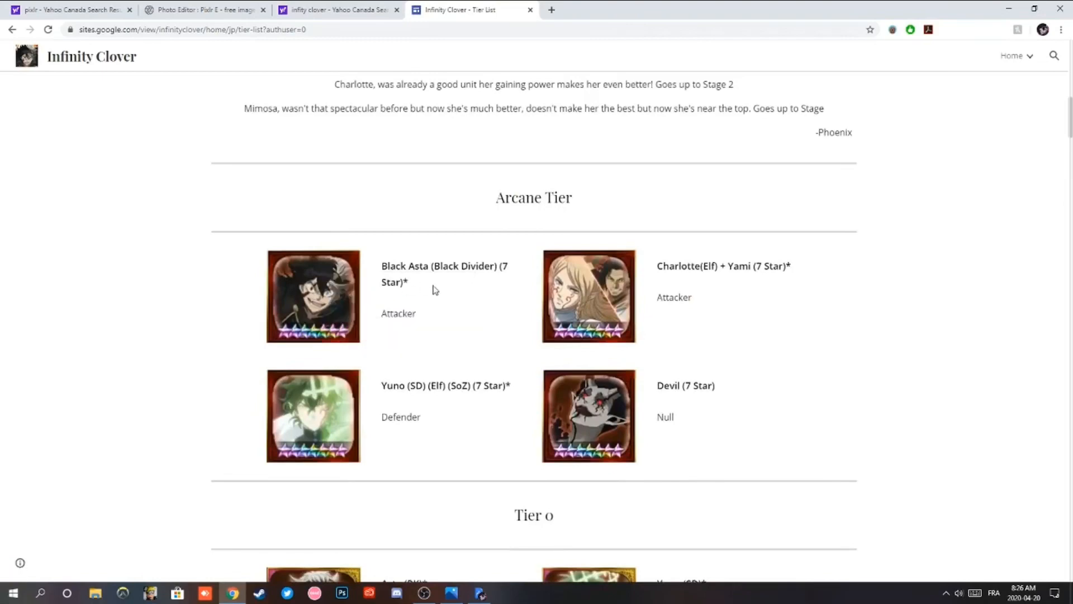
{"action": "left_click", "coordinate": [452, 282]}
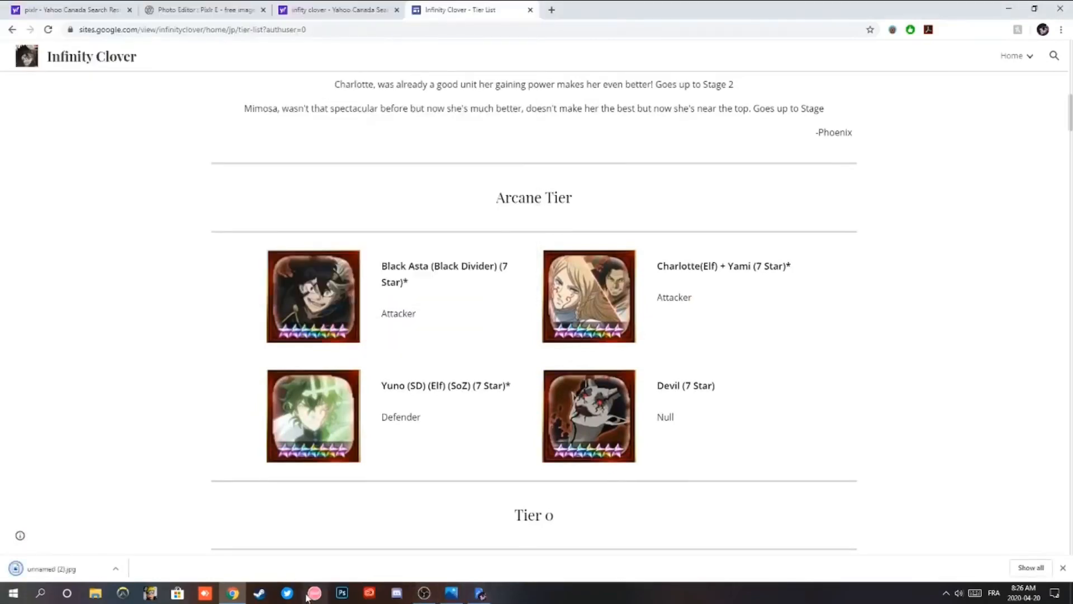
Return to Pixlr E, close the search results, and add the image unnamed (2).jpg as a layer.
{"action": "left_click", "coordinate": [217, 6]}
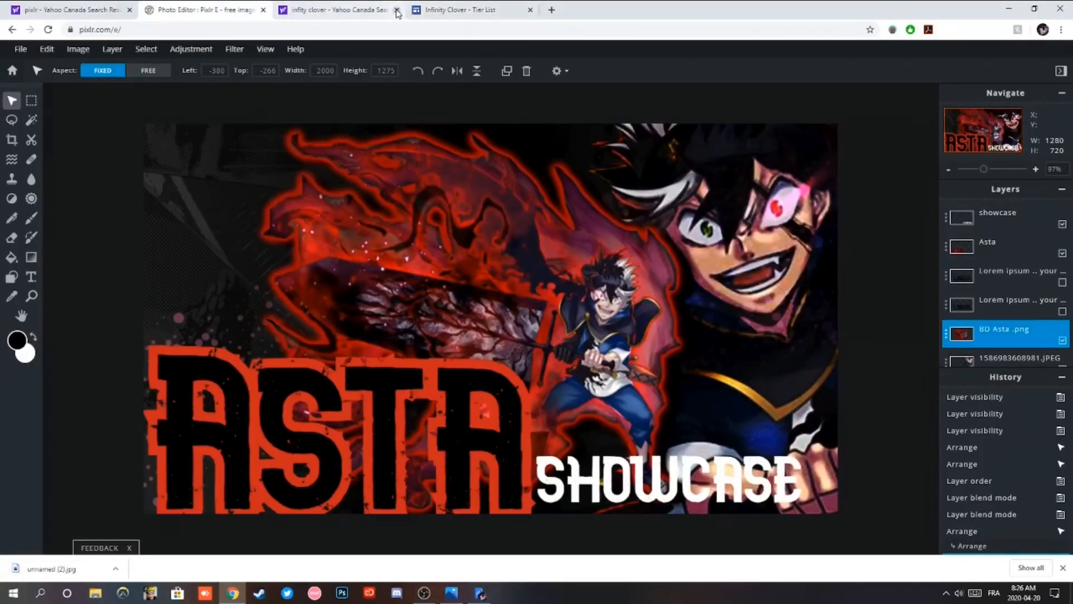
{"action": "left_click", "coordinate": [398, 12]}
{"action": "left_click", "coordinate": [20, 49]}
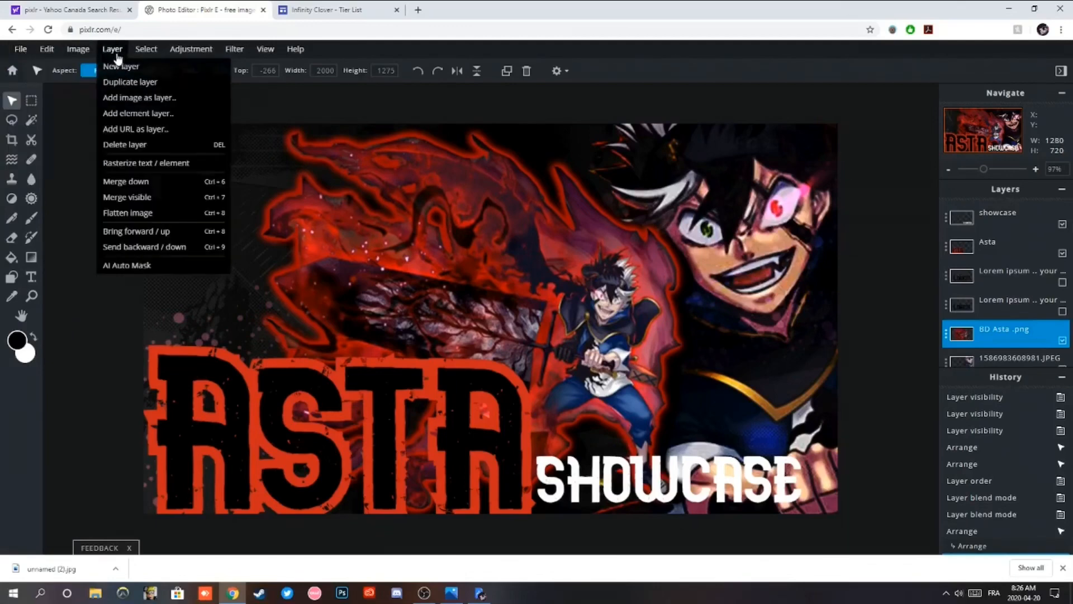
{"action": "left_click", "coordinate": [134, 97]}
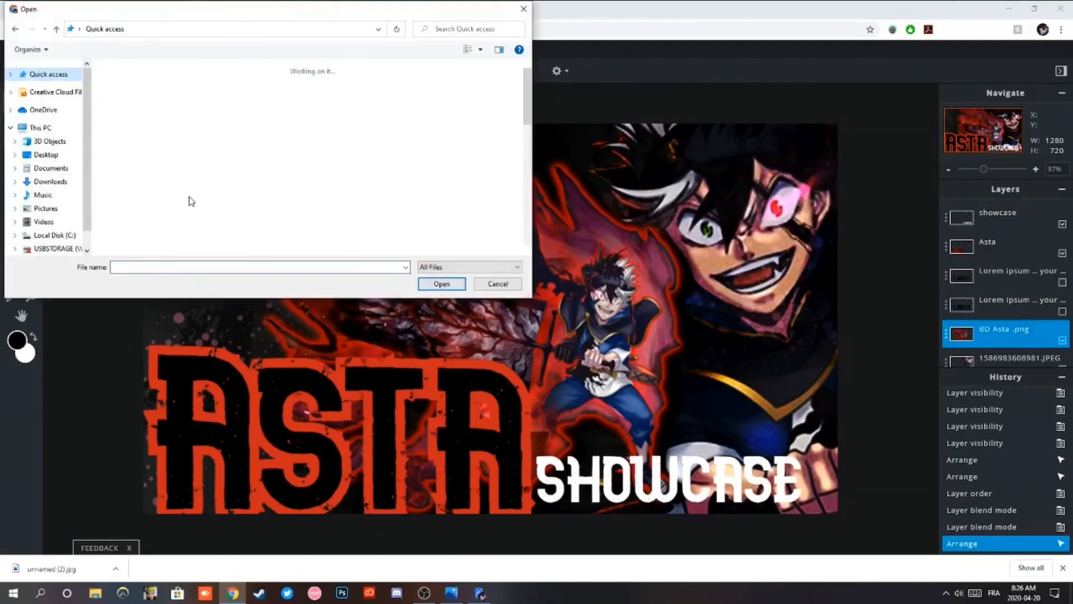
{"action": "left_click", "coordinate": [224, 219]}
{"action": "left_click", "coordinate": [441, 284]}
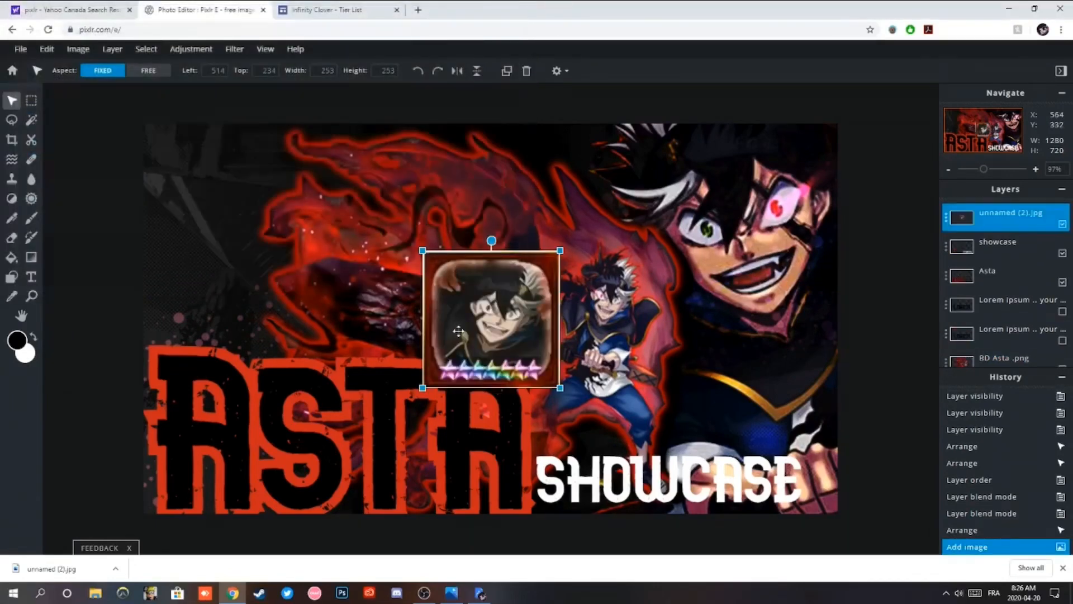
Shrink the character icon to about 193 by 193 pixels and place it in the canvas's upper-left corner.
{"action": "left_click_drag", "start_coordinate": [423, 251], "coordinate": [455, 283]}
{"action": "left_click_drag", "start_coordinate": [503, 336], "coordinate": [215, 183]}
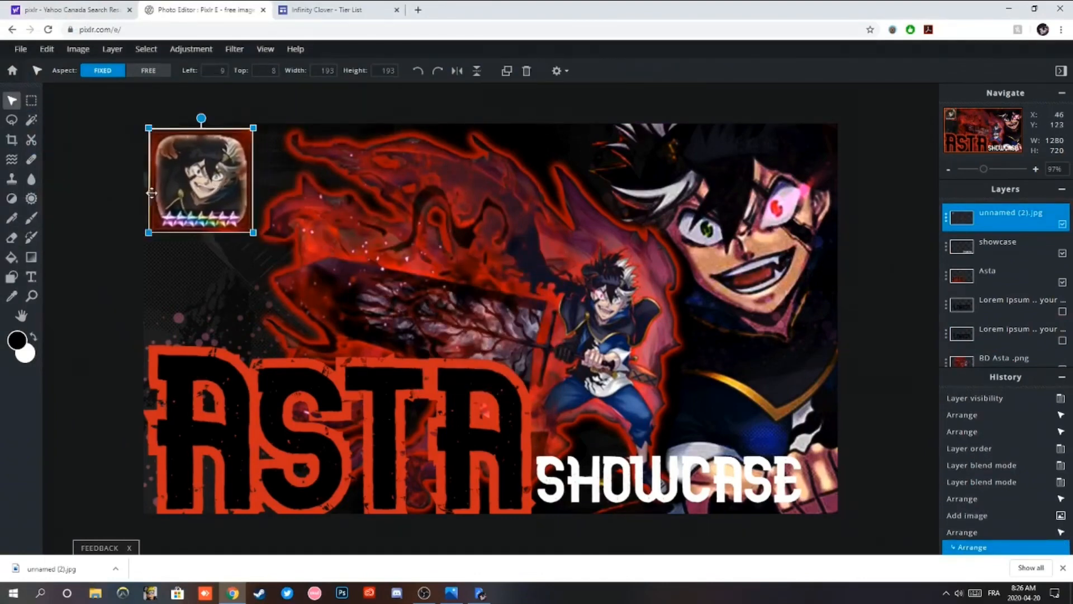
{"action": "left_click", "coordinate": [121, 197]}
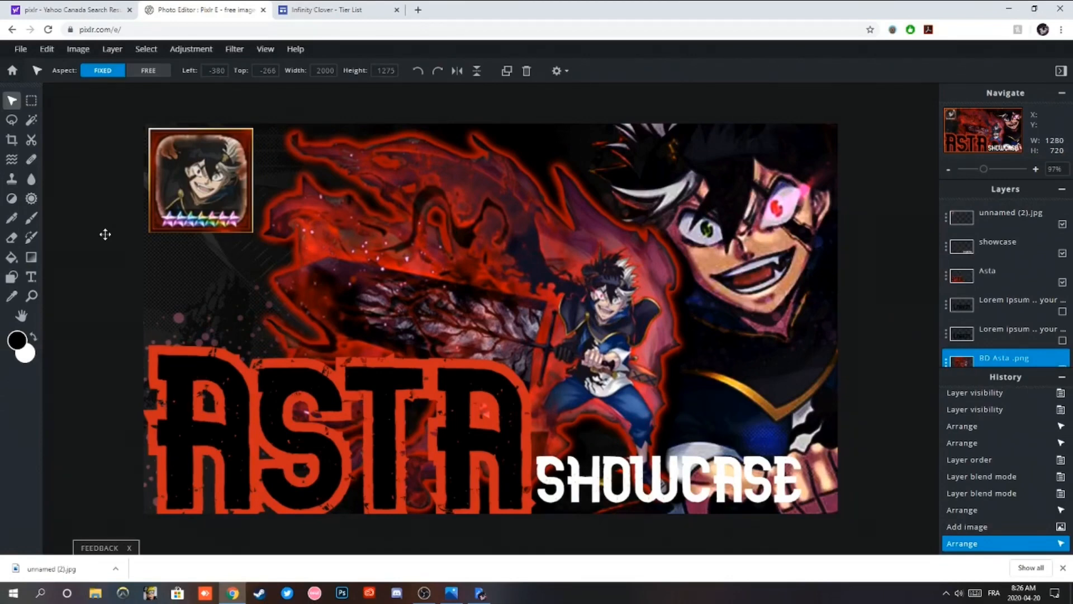
Minimize the open windows to reach the desktop and view the Gikku Layout 2 and BCPK Layout V2 overlay images.
{"action": "left_click", "coordinate": [12, 71]}
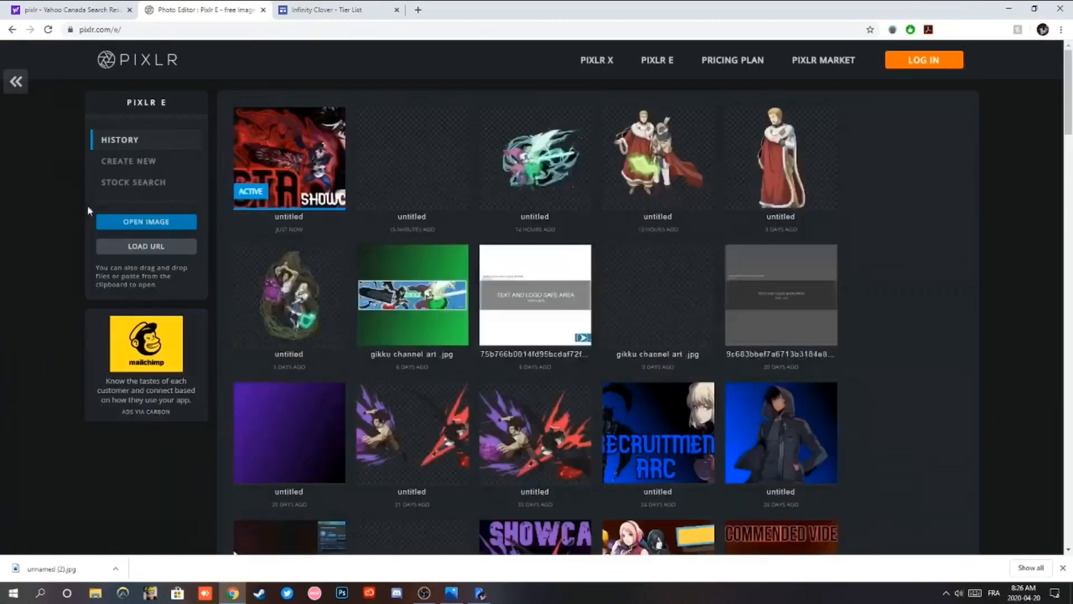
{"action": "left_click", "coordinate": [1009, 9]}
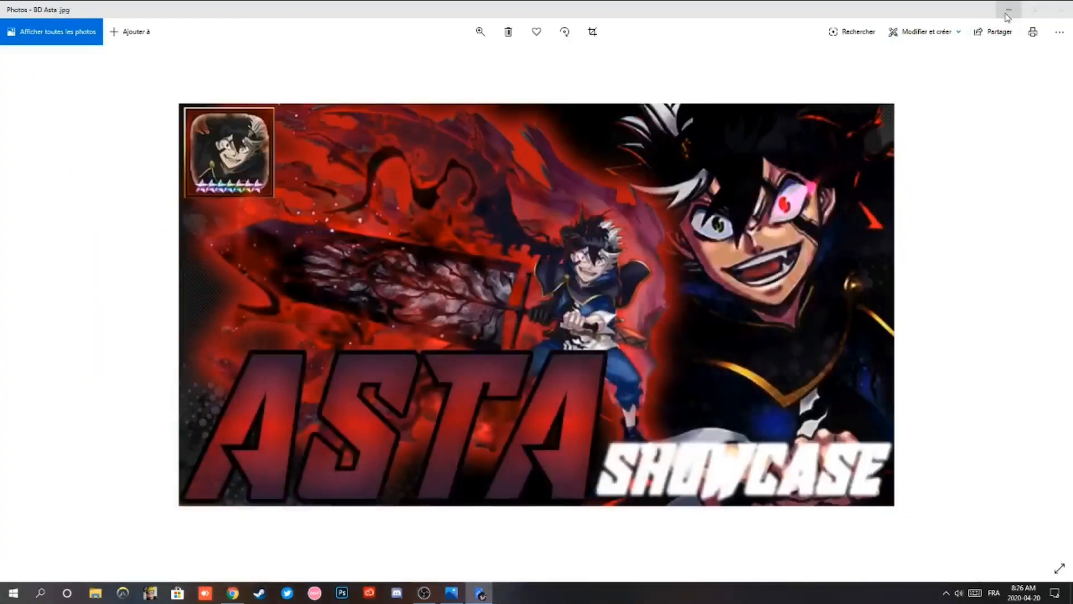
{"action": "left_click", "coordinate": [1009, 8]}
{"action": "left_click", "coordinate": [1009, 8]}
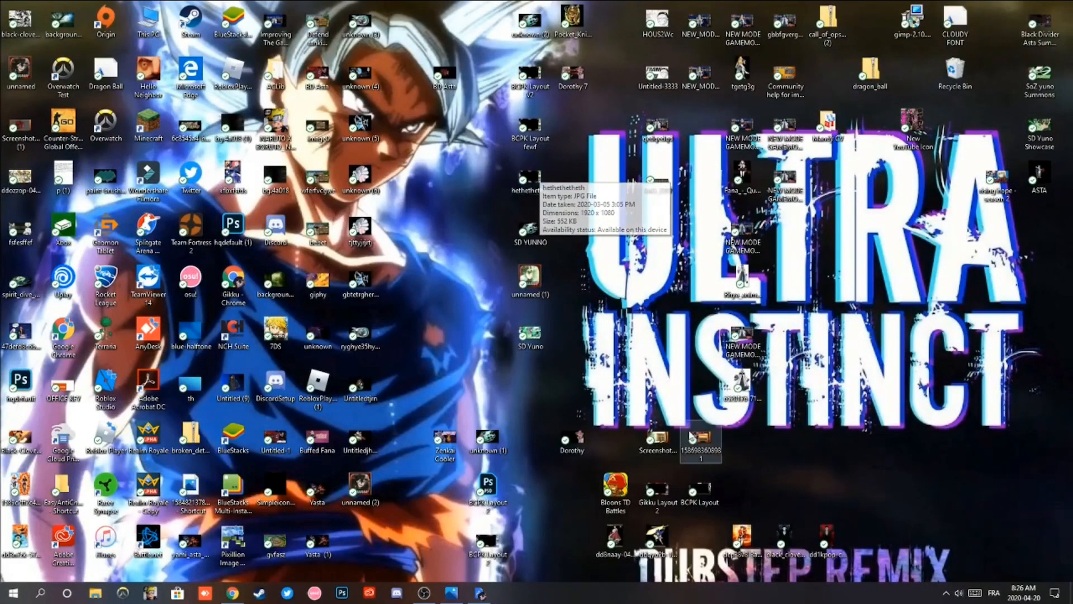
{"action": "double_click", "coordinate": [662, 501]}
{"action": "left_click", "coordinate": [1062, 6]}
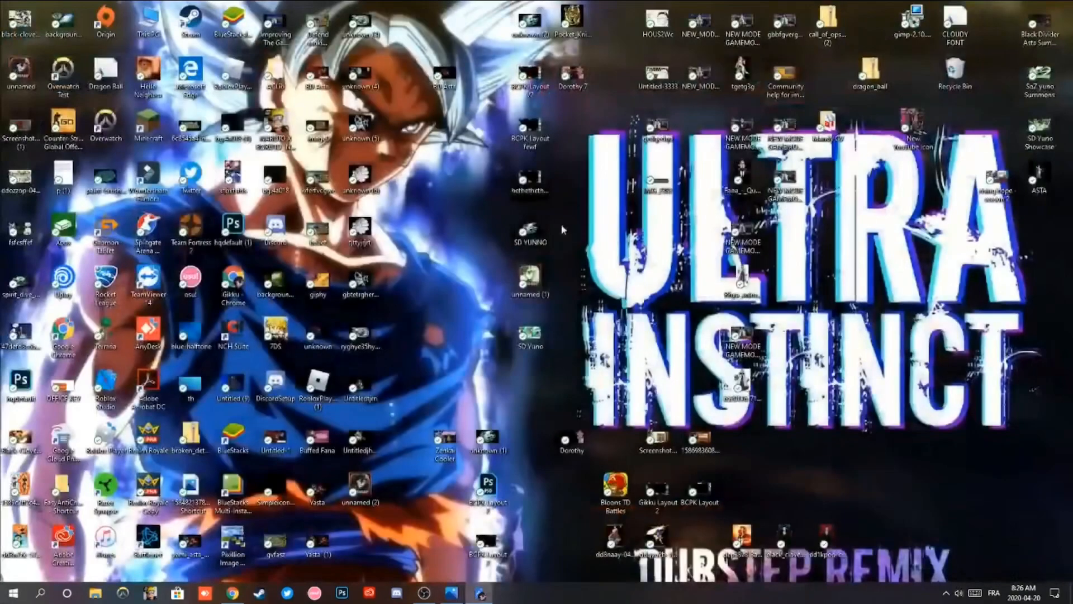
{"action": "double_click", "coordinate": [537, 88]}
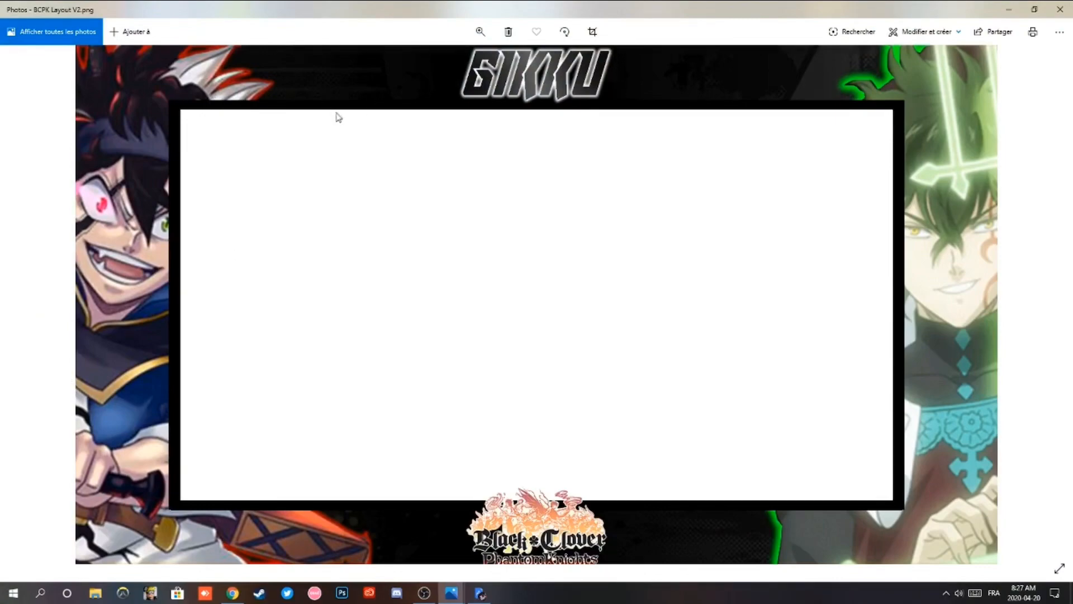
{"action": "left_click", "coordinate": [1062, 6]}
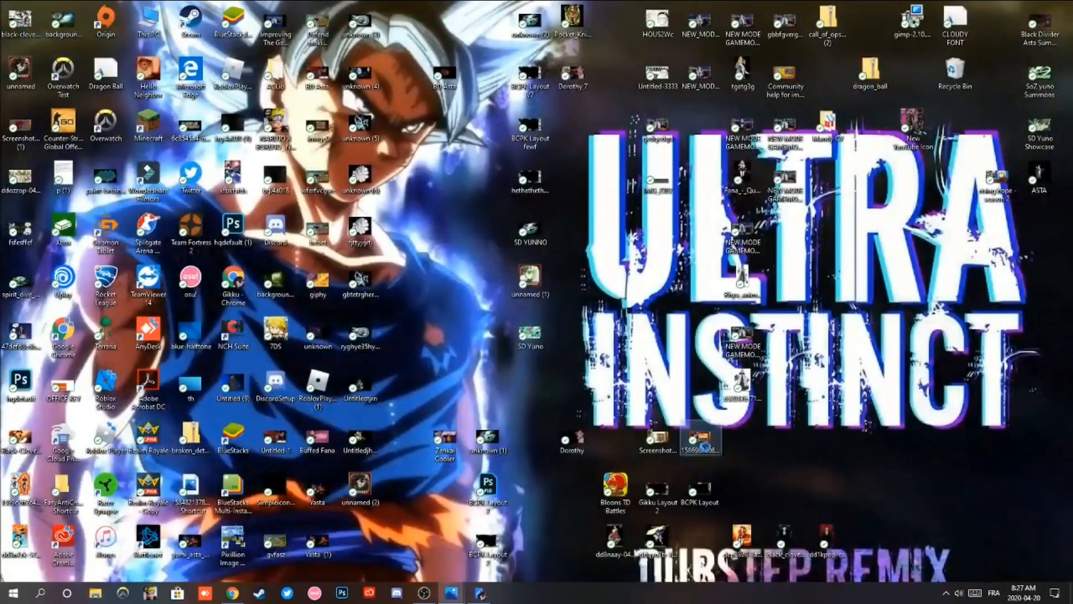
{"action": "double_click", "coordinate": [706, 446]}
{"action": "left_click", "coordinate": [451, 593]}
{"action": "double_click", "coordinate": [673, 443]}
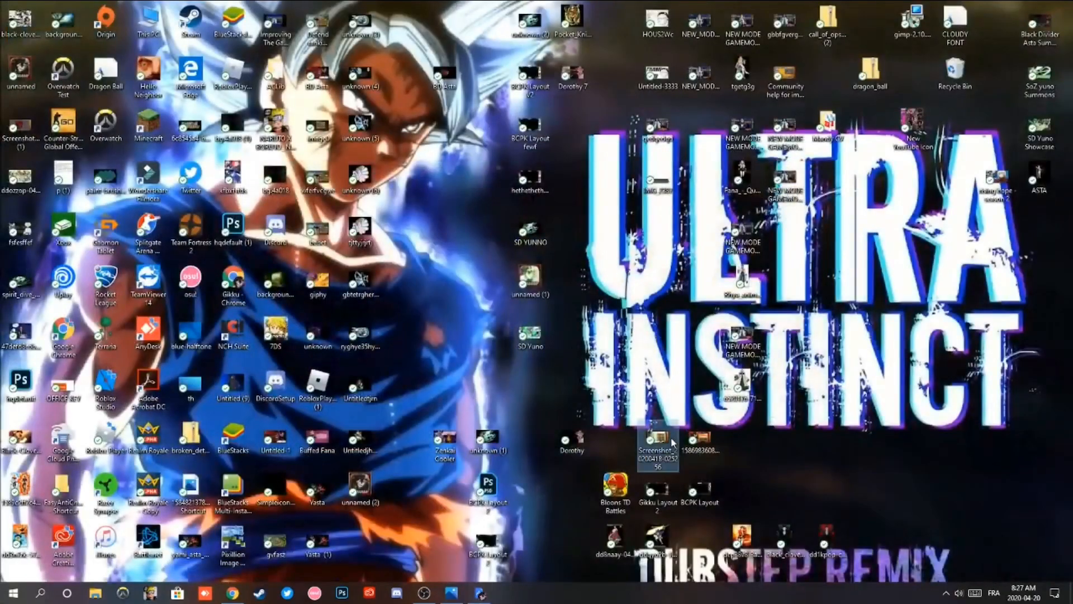
{"action": "left_click", "coordinate": [452, 593]}
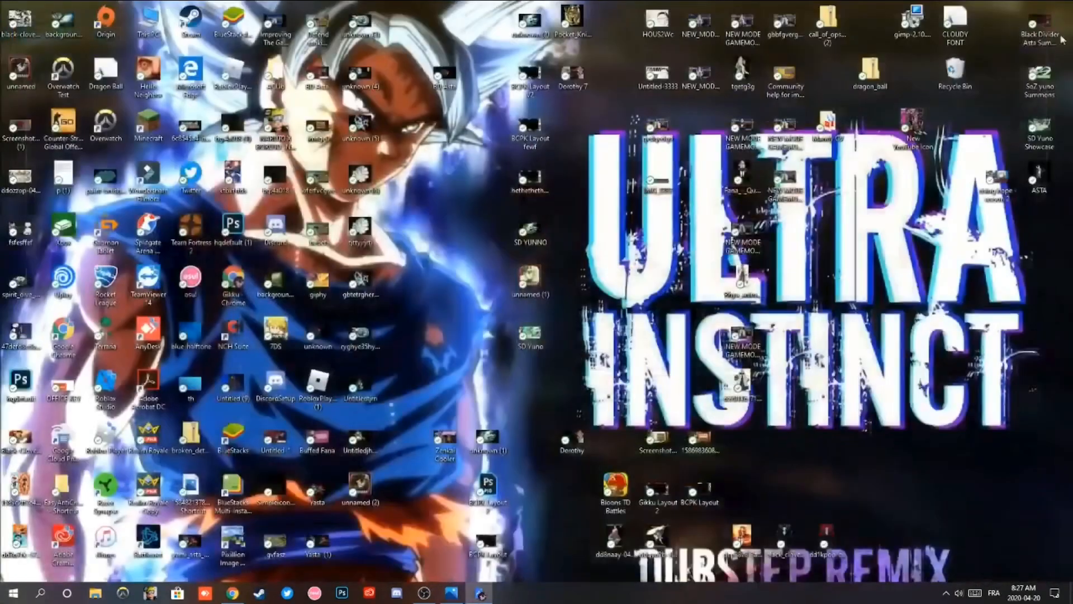
Switch back to Pixlr E in Chrome and open the BCPK Layout V2 image.
{"action": "left_click", "coordinate": [233, 590]}
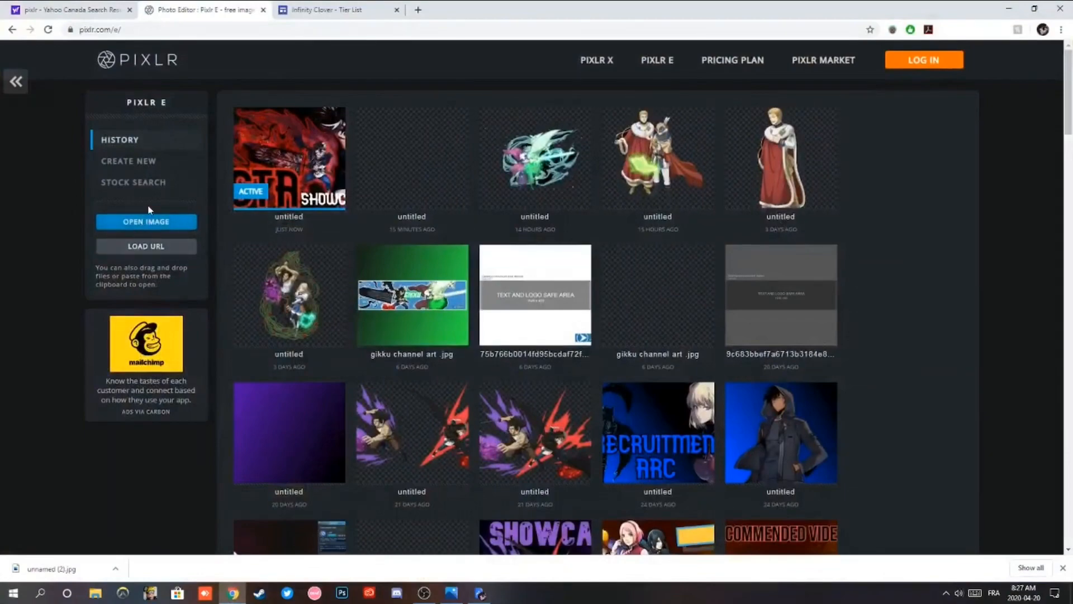
{"action": "left_click", "coordinate": [147, 222]}
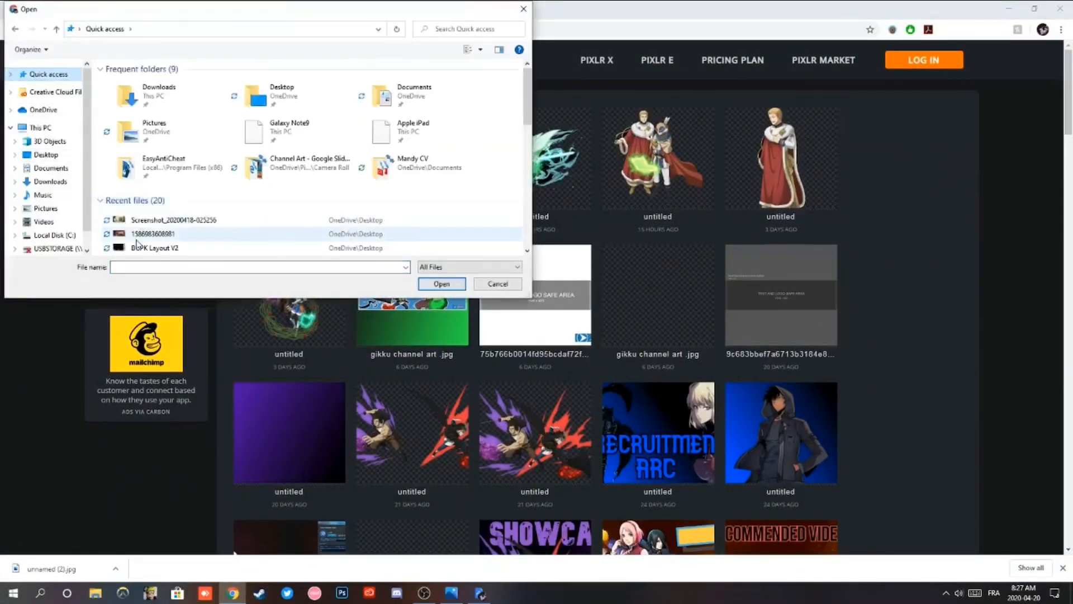
{"action": "double_click", "coordinate": [146, 248]}
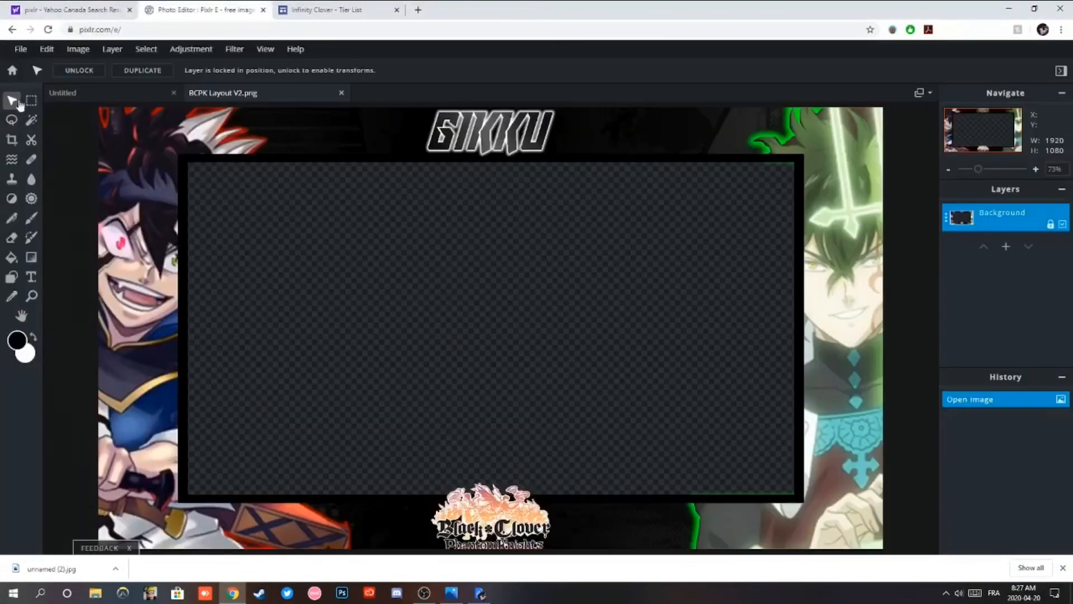
Undo the last move of the character icon in the Untitled thumbnail and return to the BCPK Layout V2 document.
{"action": "left_click", "coordinate": [30, 102]}
{"action": "left_click", "coordinate": [77, 101]}
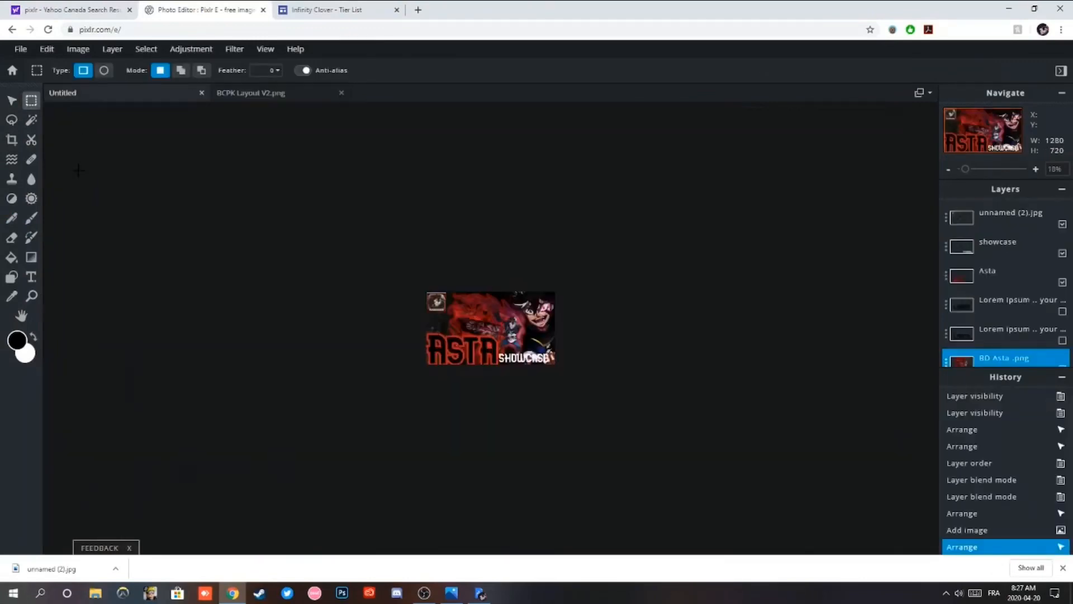
{"action": "scroll", "coordinate": [124, 200], "scroll_direction": "up", "scroll_amount": 7}
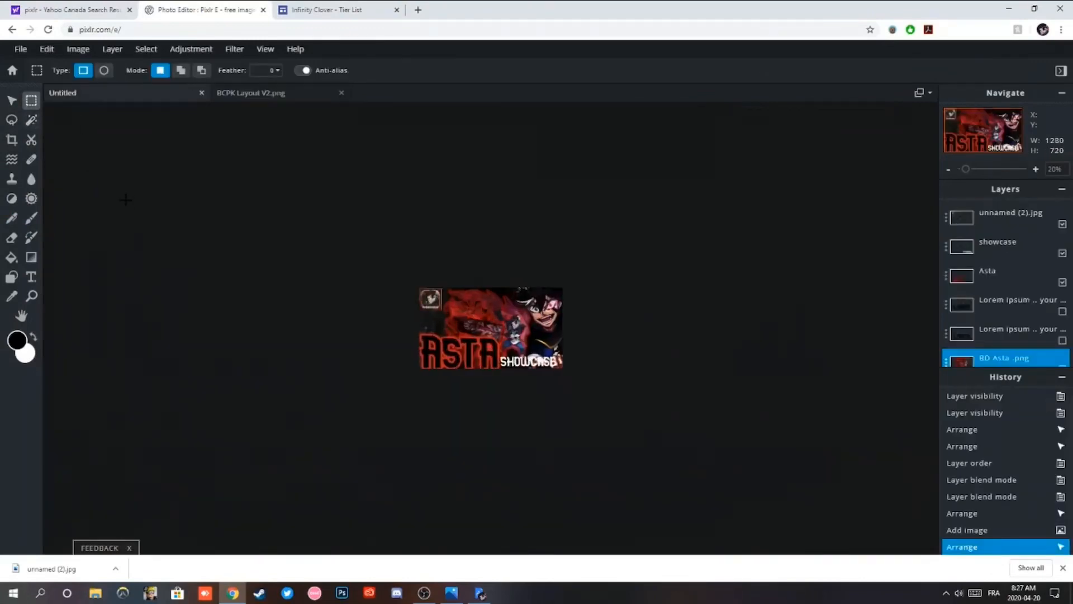
{"action": "left_click", "coordinate": [47, 48]}
{"action": "left_click", "coordinate": [49, 62]}
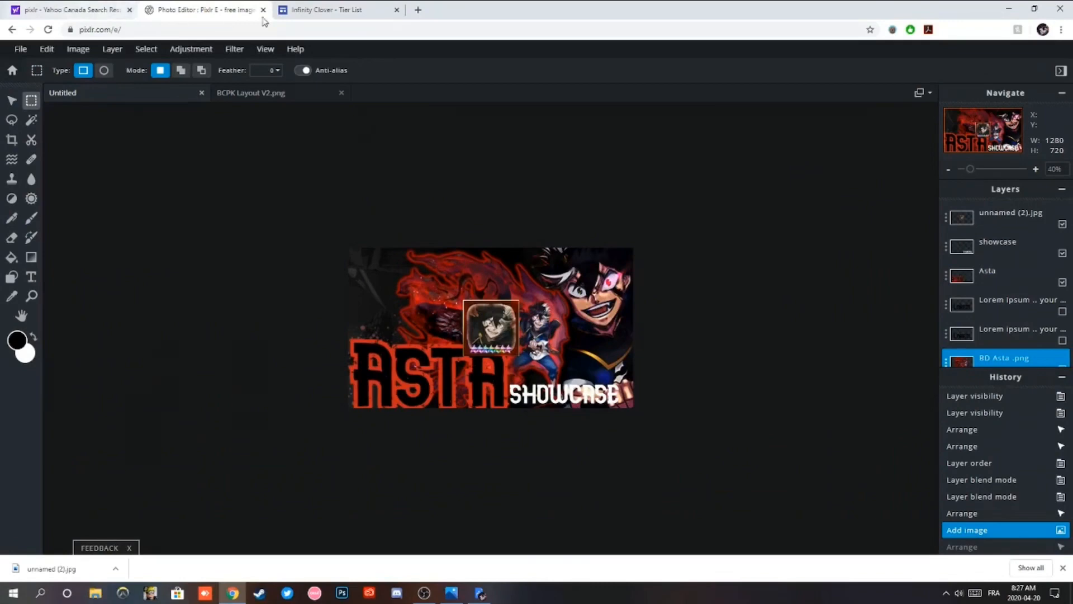
{"action": "left_click", "coordinate": [13, 70]}
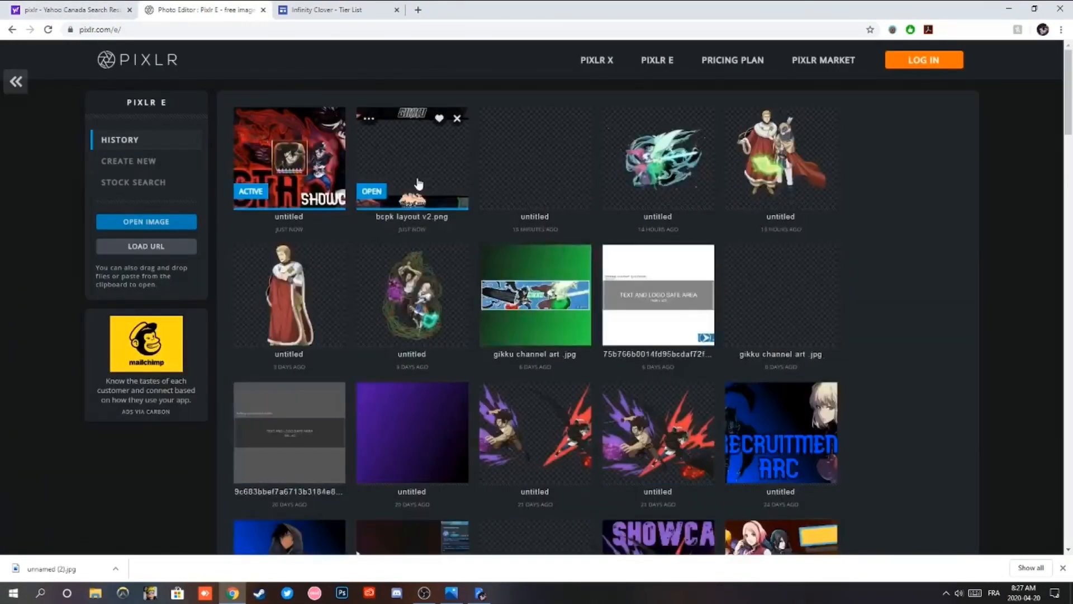
{"action": "left_click", "coordinate": [374, 192]}
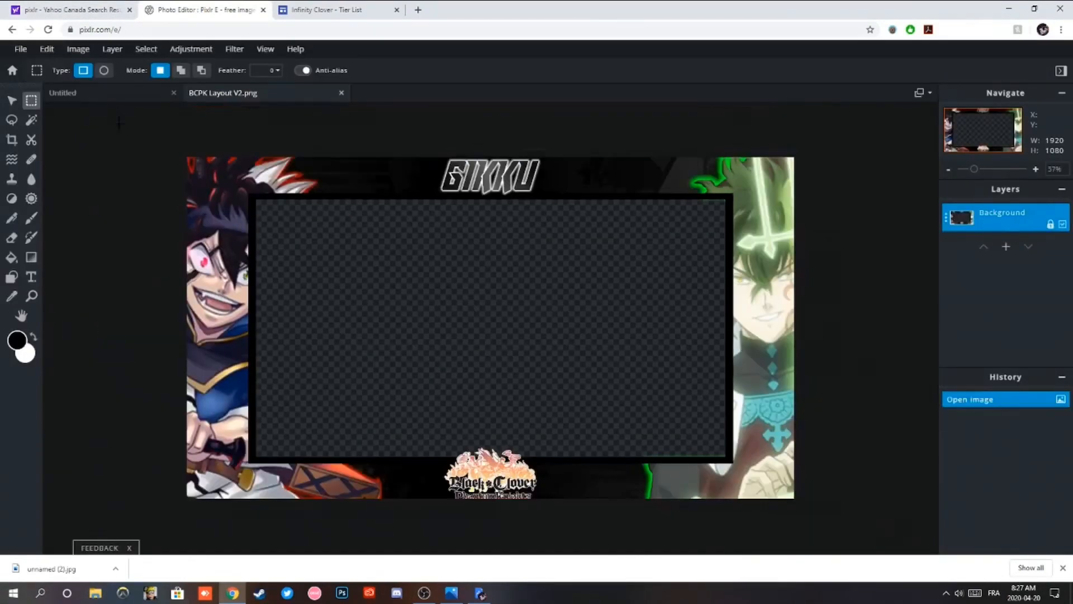
Clear the character artwork outside the frame's left edge and the artwork strip below the frame, using rectangular selections.
{"action": "left_click_drag", "start_coordinate": [119, 122], "coordinate": [247, 542]}
{"action": "key", "text": "Delete"}
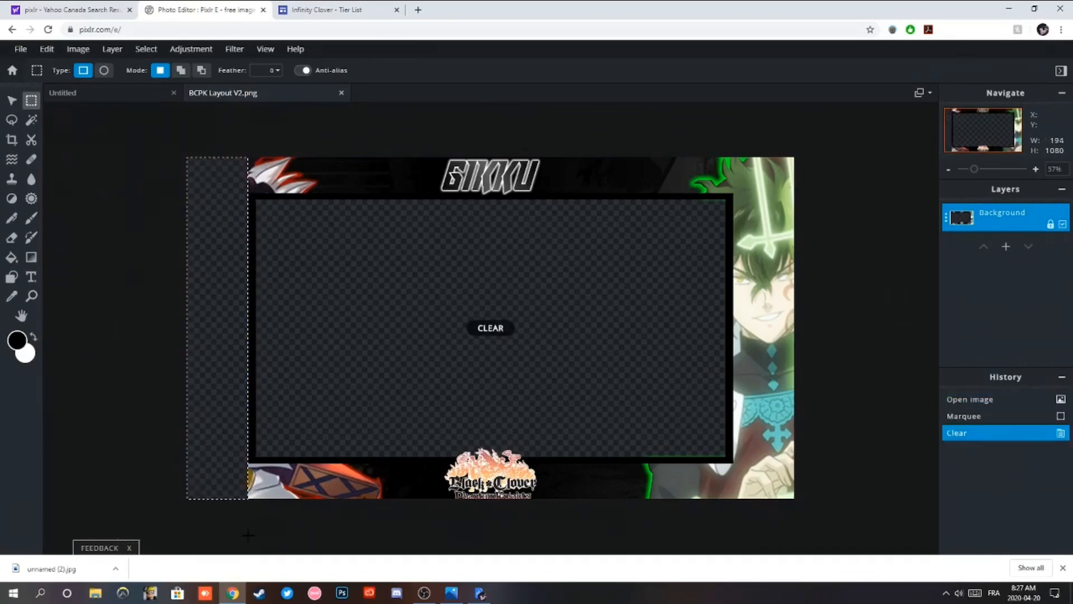
{"action": "left_click_drag", "start_coordinate": [249, 465], "coordinate": [899, 537]}
{"action": "key", "text": "Delete"}
Clear the strip with the GIKKU title above the frame and the green-haired character outside its right edge.
{"action": "left_click_drag", "start_coordinate": [694, 115], "coordinate": [734, 115]}
{"action": "key", "text": "Delete"}
{"action": "left_click_drag", "start_coordinate": [222, 103], "coordinate": [861, 192]}
{"action": "key", "text": "Delete"}
{"action": "left_click_drag", "start_coordinate": [830, 503], "coordinate": [734, 166]}
Leave the editor page and reopen the edited frame image from the history.
{"action": "key", "text": "alt+Left"}
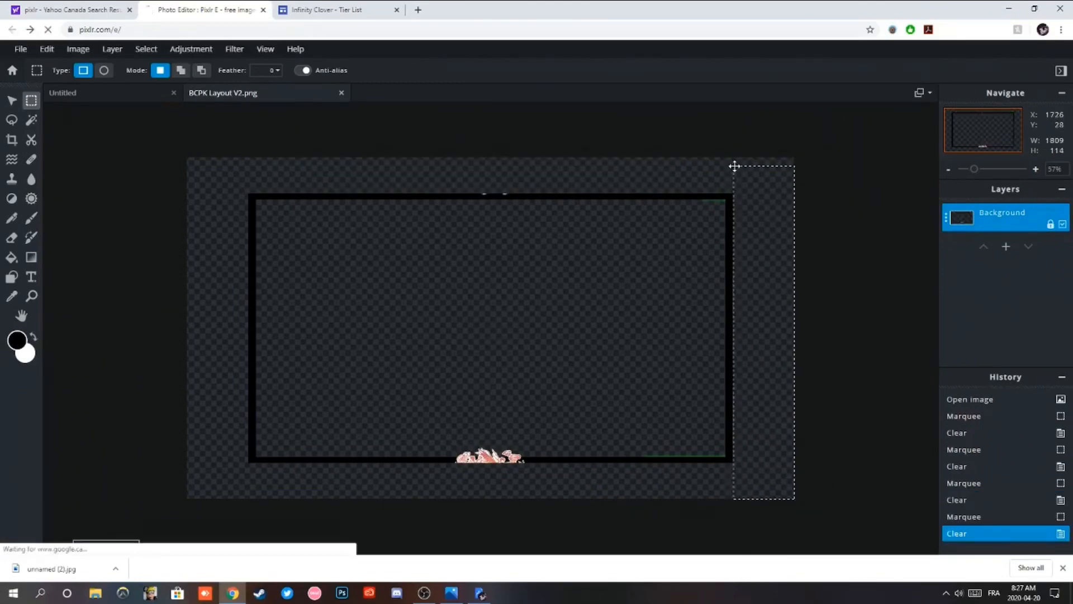
{"action": "key", "text": "alt+Right"}
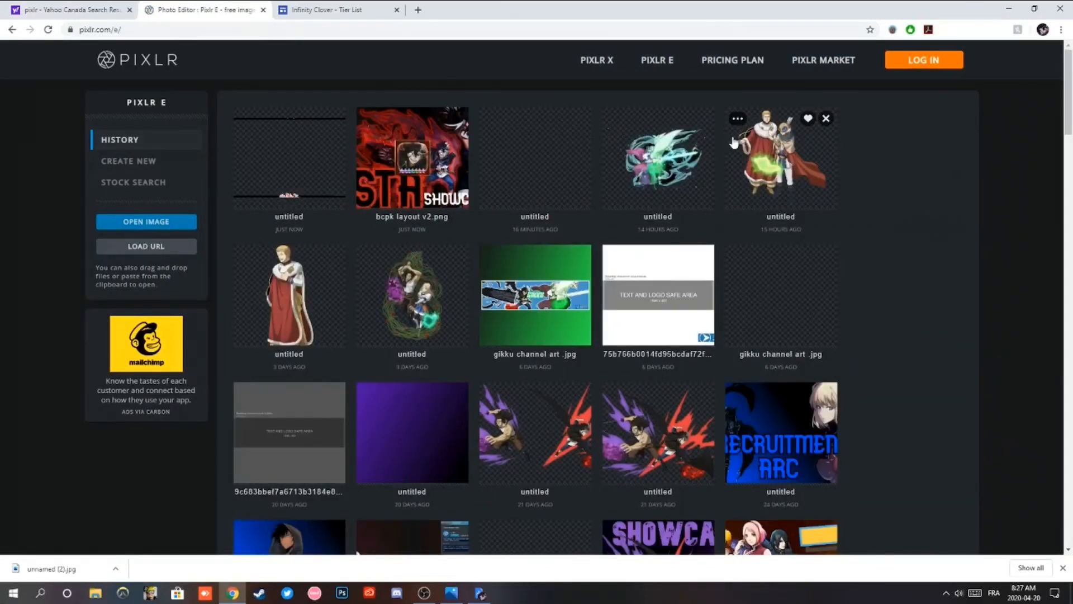
{"action": "left_click", "coordinate": [307, 154]}
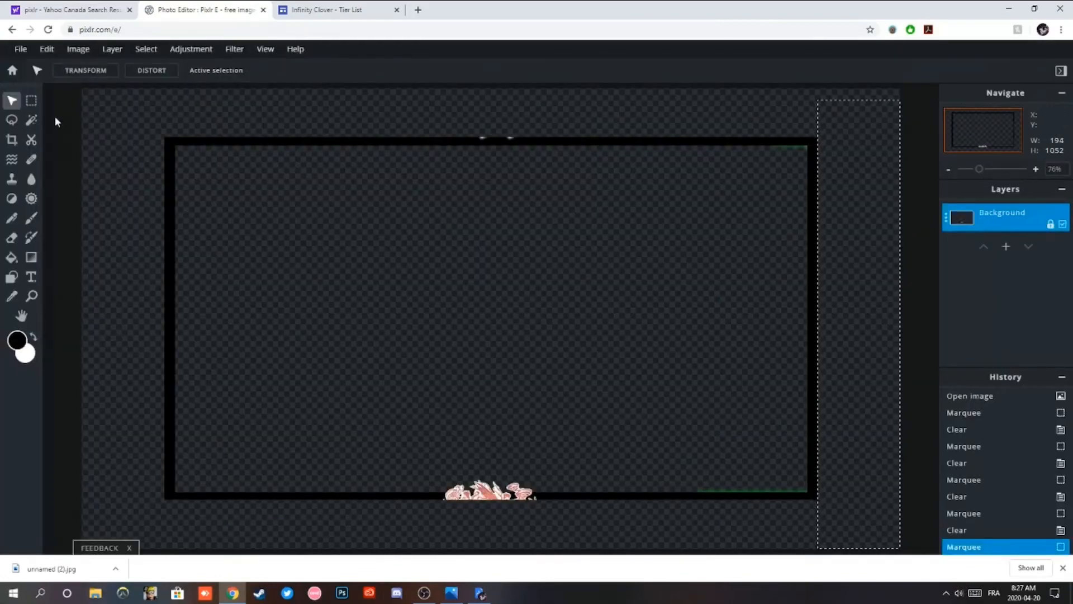
Clear the part of the pink logo that rises inside the frame above its lower bar, and deselect.
{"action": "left_click", "coordinate": [31, 101]}
{"action": "left_click_drag", "start_coordinate": [419, 329], "coordinate": [482, 378]}
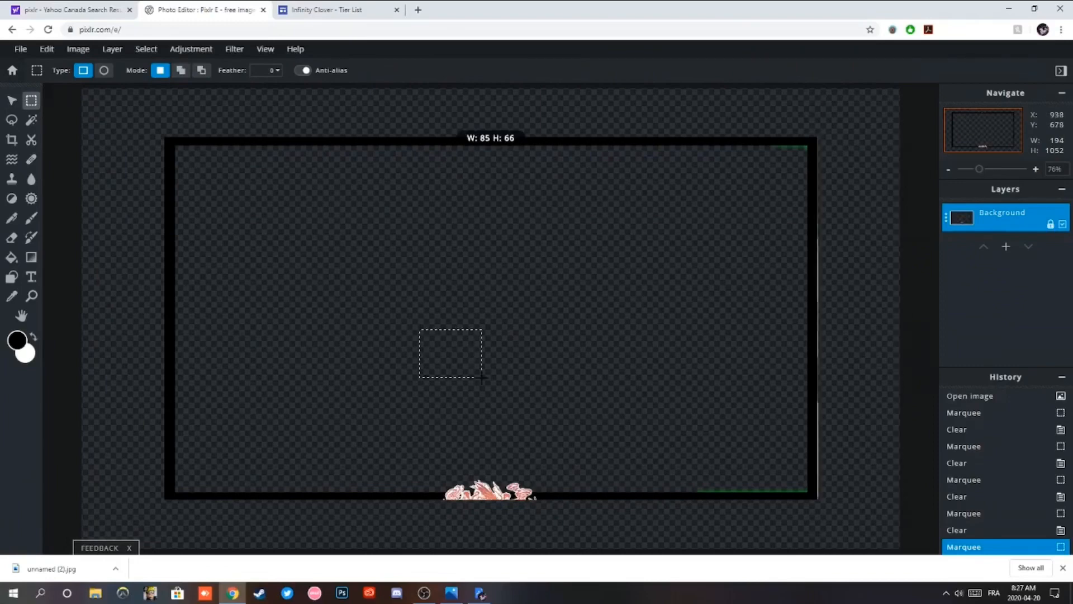
{"action": "left_click_drag", "start_coordinate": [622, 478], "coordinate": [632, 493]}
{"action": "key", "text": "Delete"}
{"action": "key", "text": "ctrl+d"}
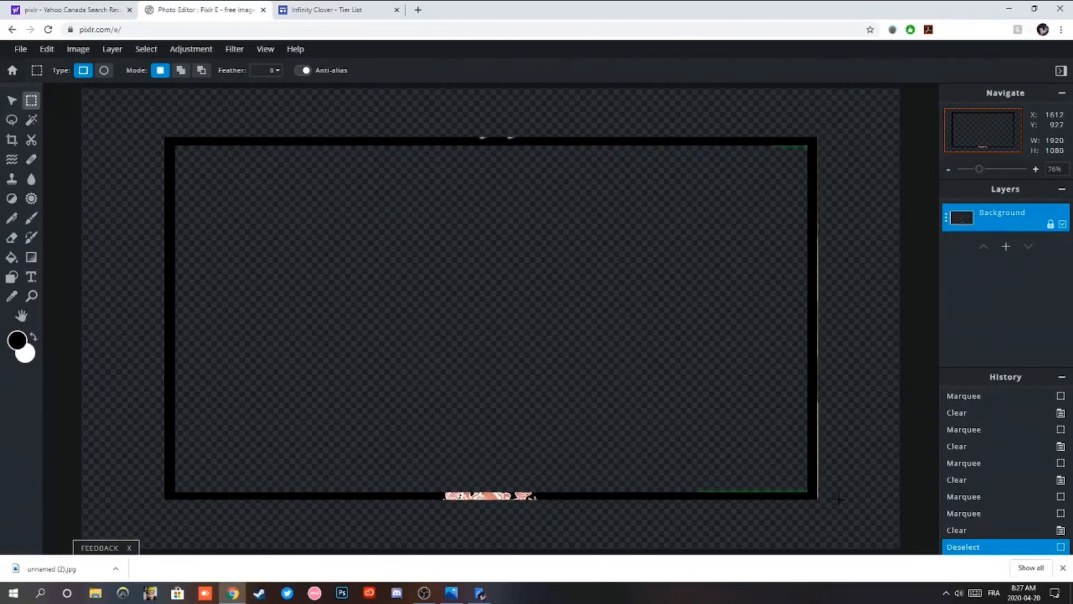
Select the area outside the frame's right edge, clear its leftover pixels, and deselect.
{"action": "left_click_drag", "start_coordinate": [878, 521], "coordinate": [818, 102]}
{"action": "key", "text": "Delete"}
{"action": "key", "text": "ctrl+d"}
Clear the green remnants in the frame's upper-right and lower-right inner corners, and deselect.
{"action": "left_click_drag", "start_coordinate": [718, 208], "coordinate": [807, 147]}
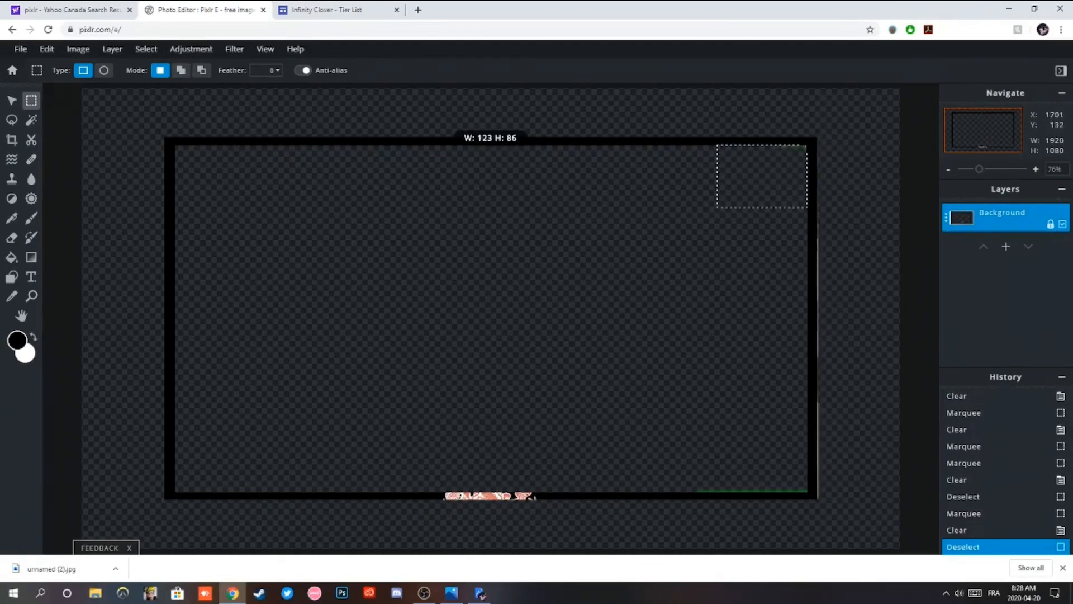
{"action": "left_click_drag", "start_coordinate": [807, 147], "coordinate": [807, 146]}
{"action": "key", "text": "Delete"}
{"action": "left_click_drag", "start_coordinate": [688, 366], "coordinate": [806, 491]}
{"action": "key", "text": "Delete"}
{"action": "key", "text": "ctrl+d"}
Clear the thin residual line still running along the frame's outer right edge, and deselect.
{"action": "left_click_drag", "start_coordinate": [881, 507], "coordinate": [818, 115]}
{"action": "key", "text": "Delete"}
{"action": "key", "text": "ctrl+d"}
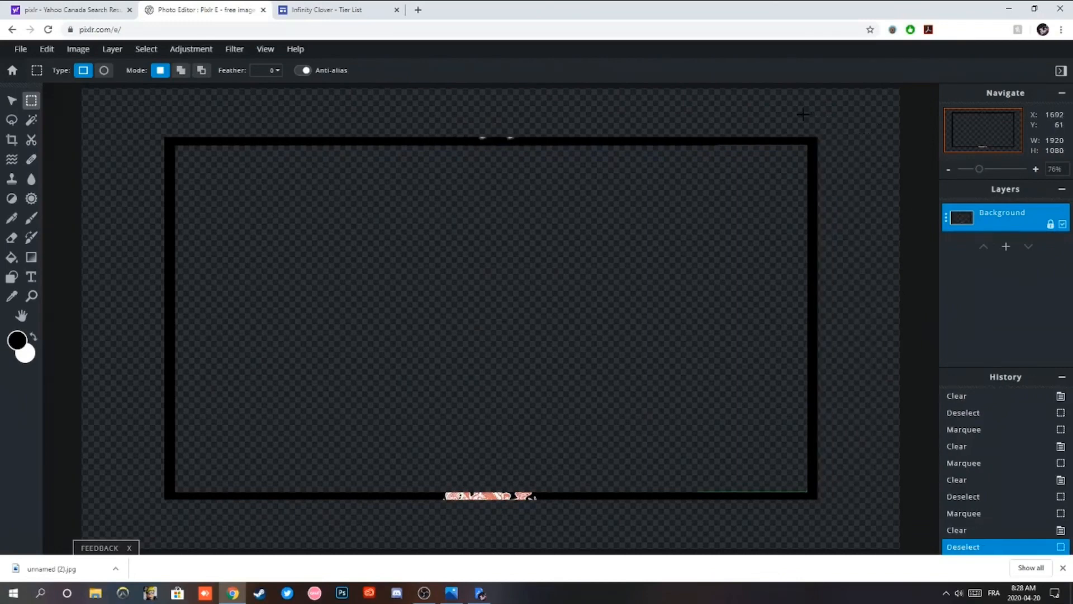
{"action": "left_click", "coordinate": [207, 50]}
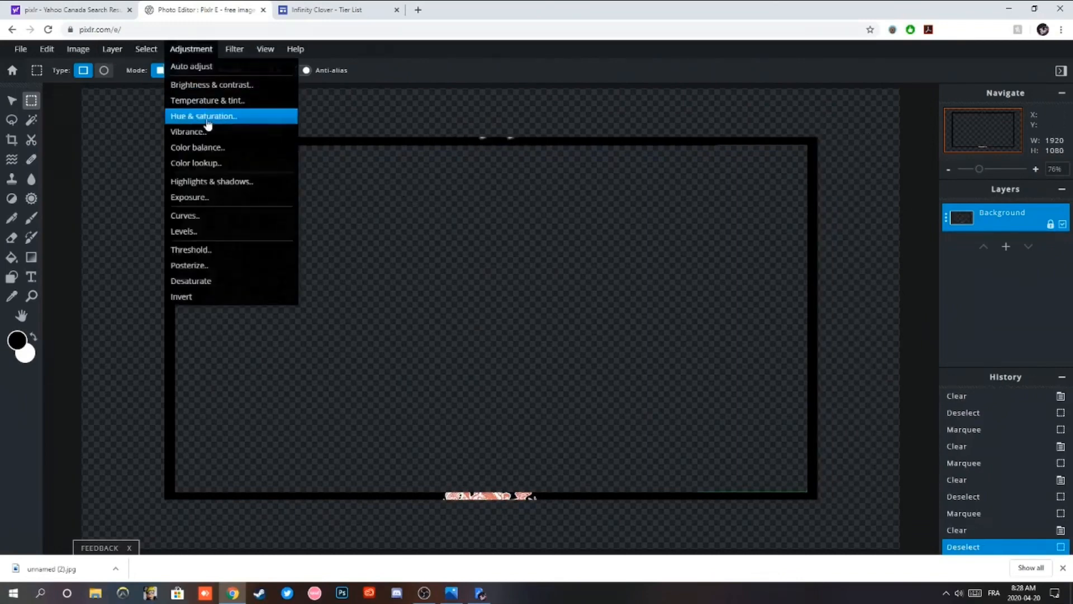
{"action": "left_click", "coordinate": [209, 117]}
{"action": "left_click_drag", "start_coordinate": [539, 379], "coordinate": [309, 364]}
{"action": "left_click_drag", "start_coordinate": [531, 338], "coordinate": [425, 338]}
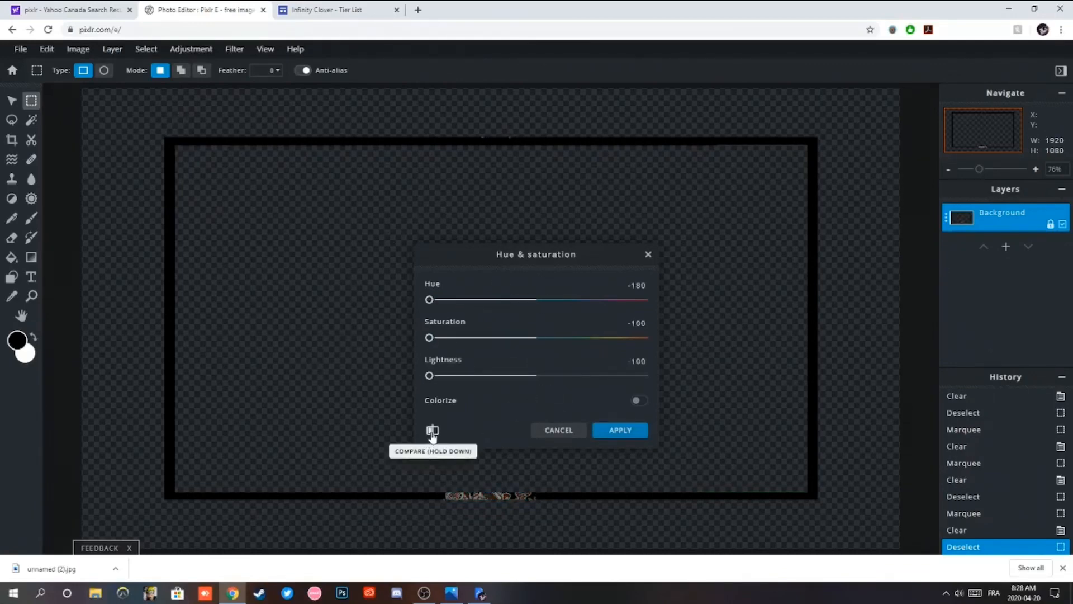
{"action": "left_click", "coordinate": [577, 437]}
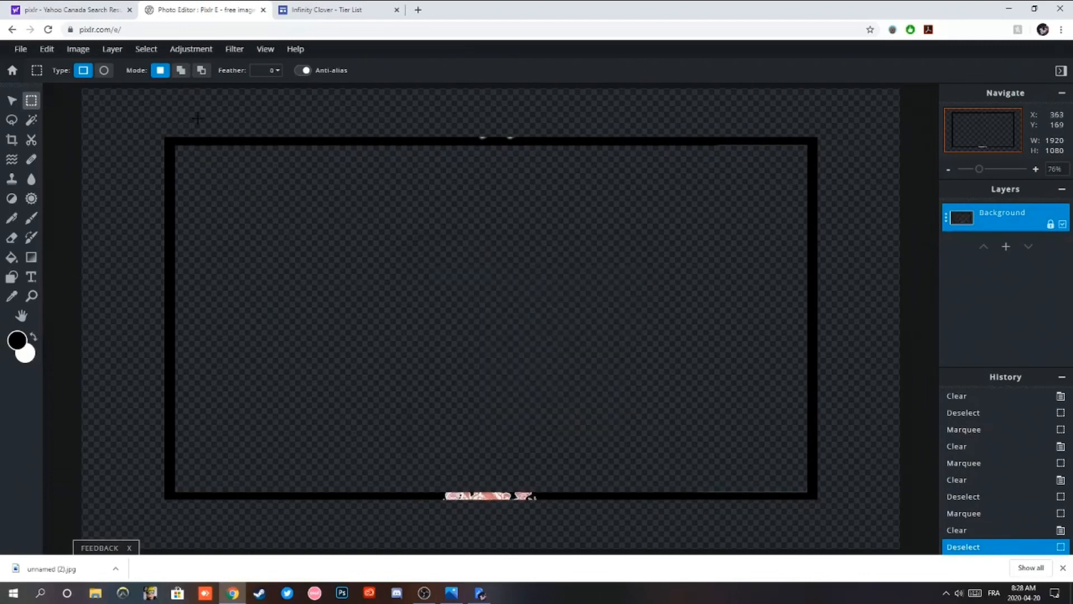
{"action": "left_click", "coordinate": [190, 49]}
{"action": "left_click", "coordinate": [206, 102]}
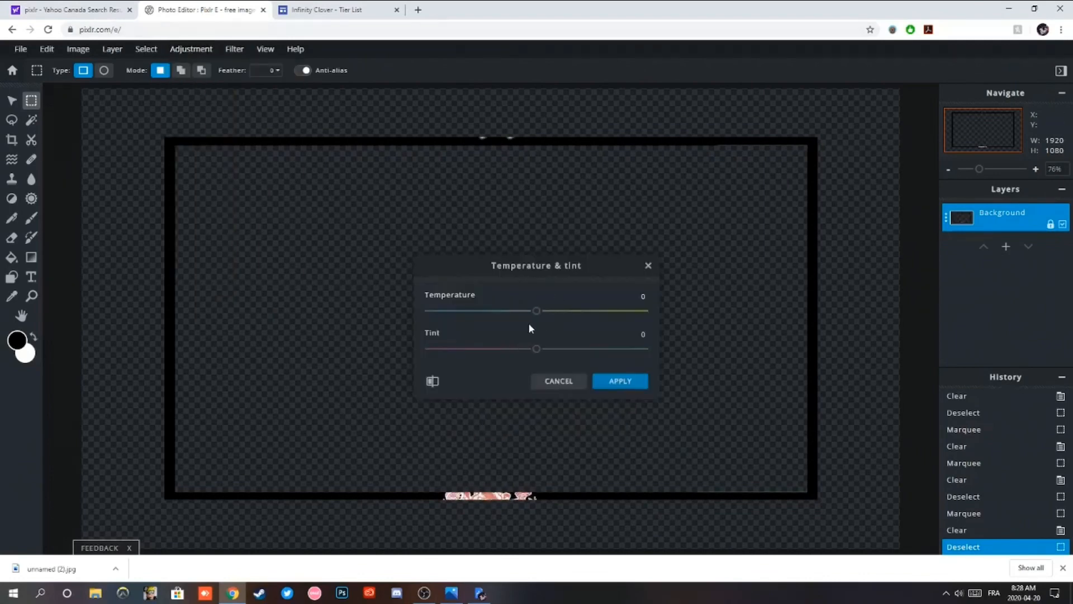
{"action": "left_click_drag", "start_coordinate": [537, 311], "coordinate": [867, 302]}
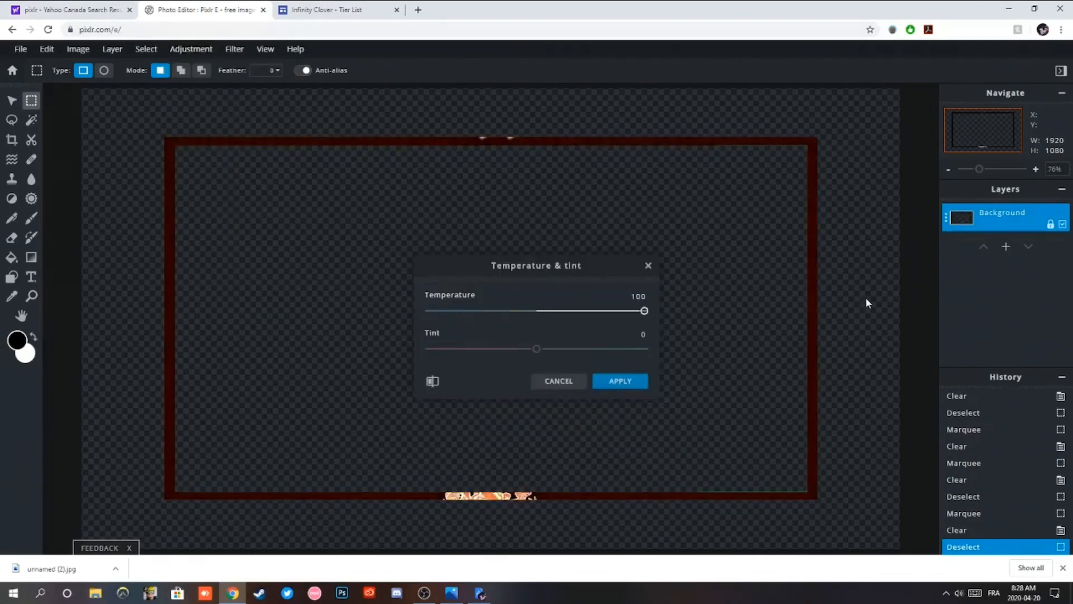
{"action": "left_click", "coordinate": [552, 382]}
Turn the logo remnants on the frame black by applying Brightness & contrast with contrast -100 and brightness at its minimum.
{"action": "left_click", "coordinate": [190, 49]}
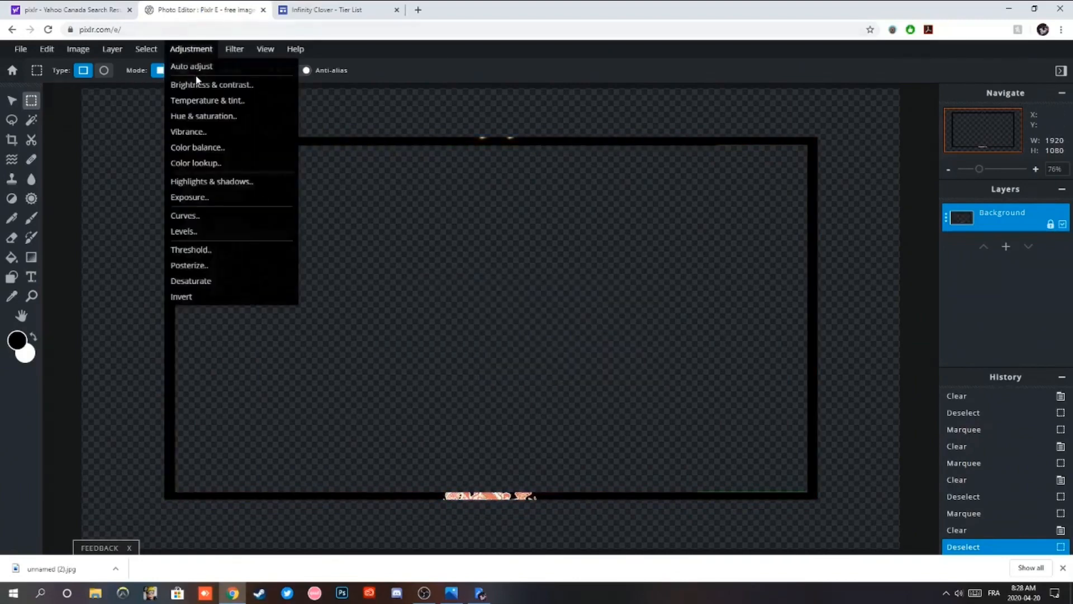
{"action": "left_click", "coordinate": [197, 84]}
{"action": "left_click_drag", "start_coordinate": [537, 349], "coordinate": [329, 335]}
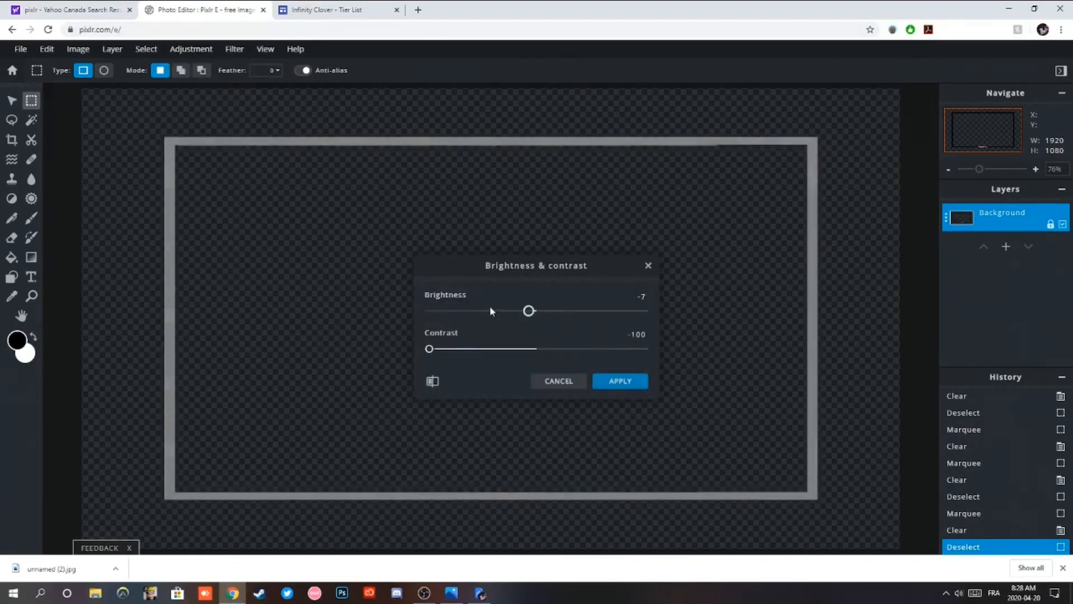
{"action": "left_click_drag", "start_coordinate": [490, 311], "coordinate": [360, 312]}
{"action": "left_click", "coordinate": [620, 381]}
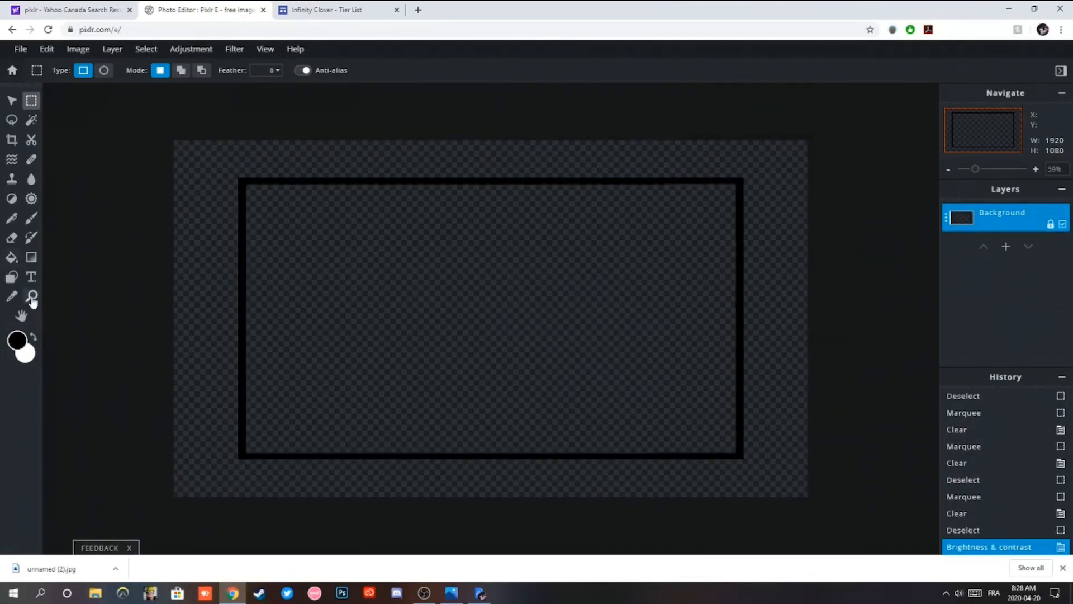
Add a text layer reading "gikku" at the middle of the canvas.
{"action": "left_click", "coordinate": [31, 277]}
{"action": "left_click", "coordinate": [385, 167]}
{"action": "left_click", "coordinate": [620, 331]}
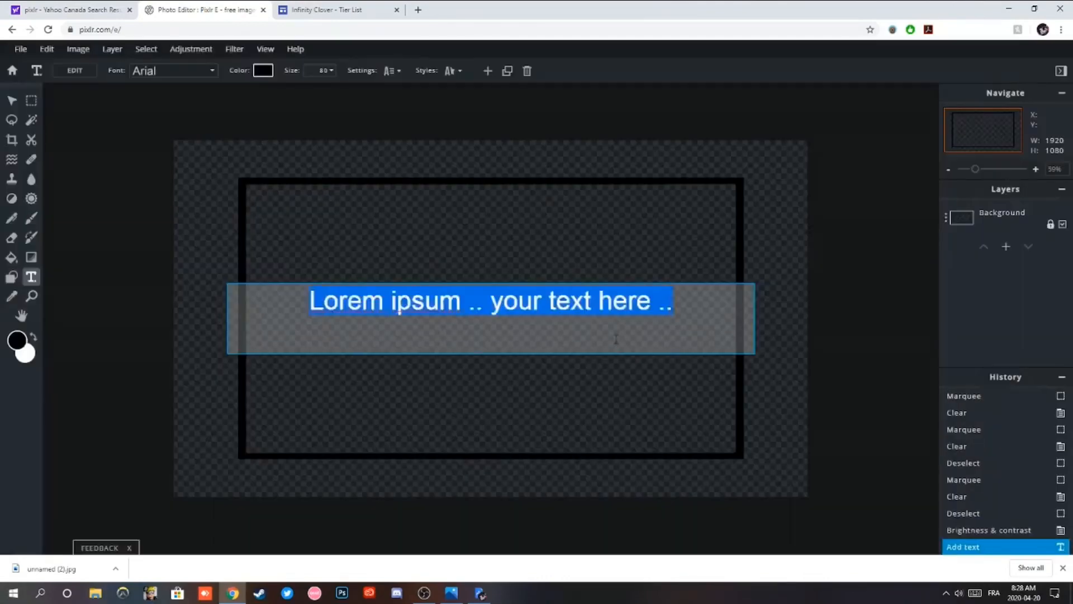
{"action": "type", "text": "gikku"}
Set the "gikku" text's font to Aberus and its size to 400.
{"action": "key", "text": "ctrl+a"}
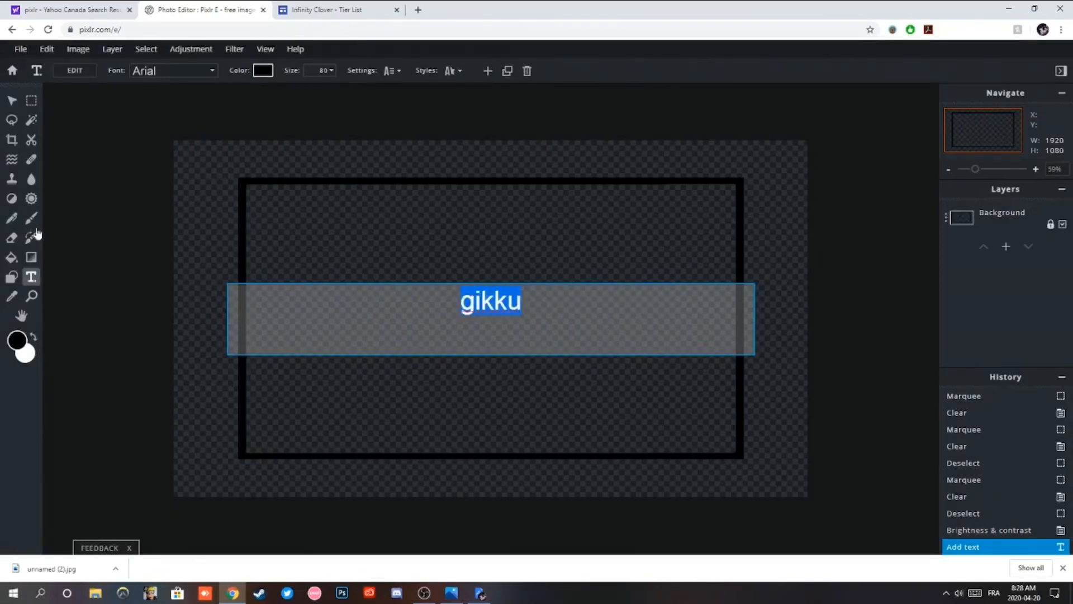
{"action": "left_click", "coordinate": [162, 73]}
{"action": "left_click", "coordinate": [196, 73]}
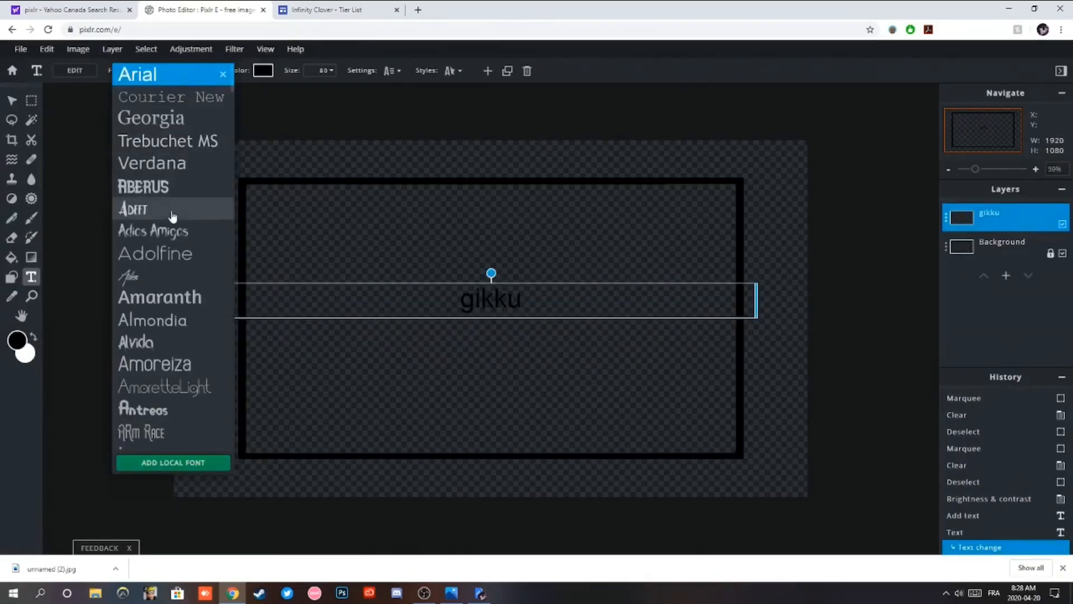
{"action": "left_click", "coordinate": [136, 185]}
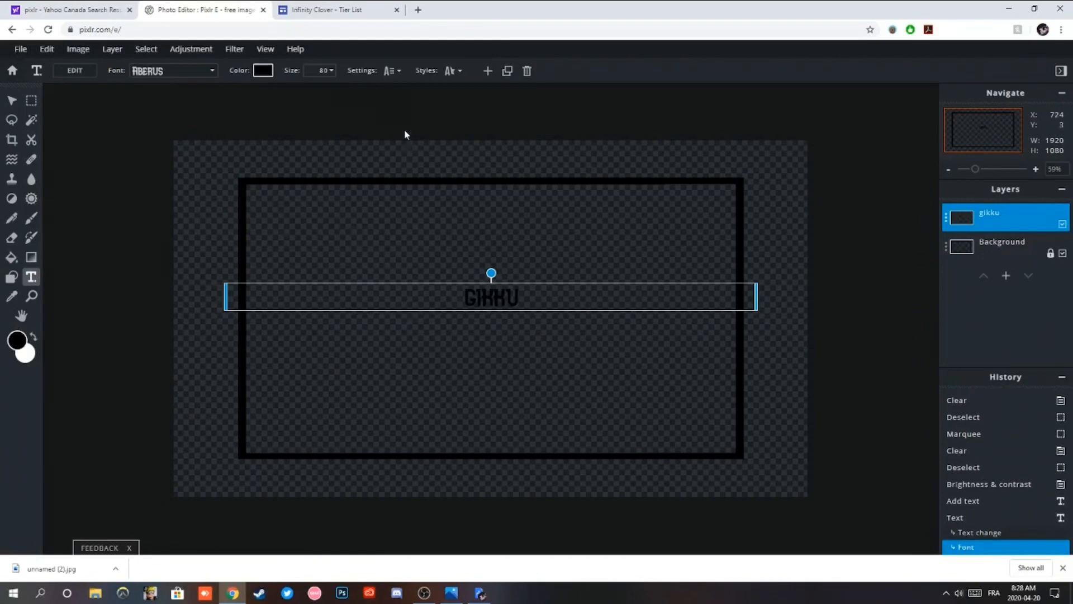
{"action": "left_click", "coordinate": [325, 70]}
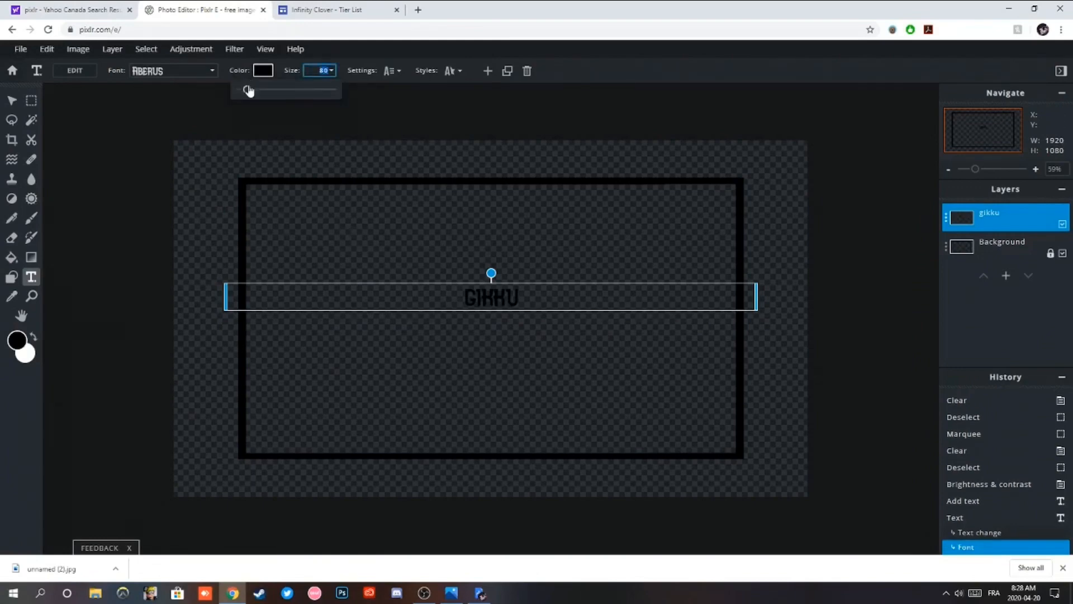
{"action": "type", "text": "400"}
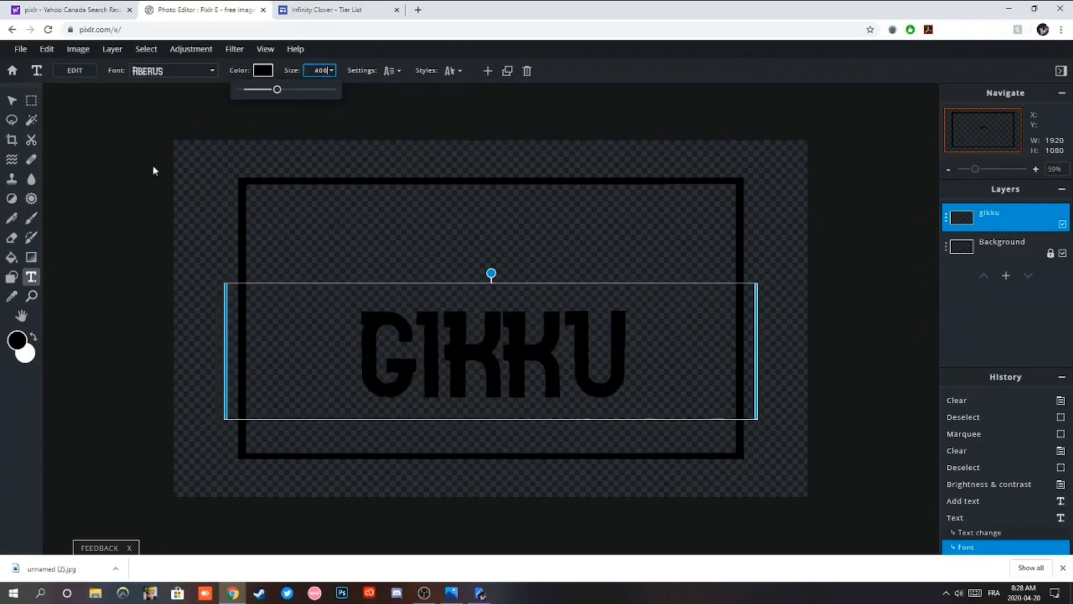
Move the "gikku" title up onto the frame's top edge and set its size to 200.
{"action": "left_click", "coordinate": [12, 100]}
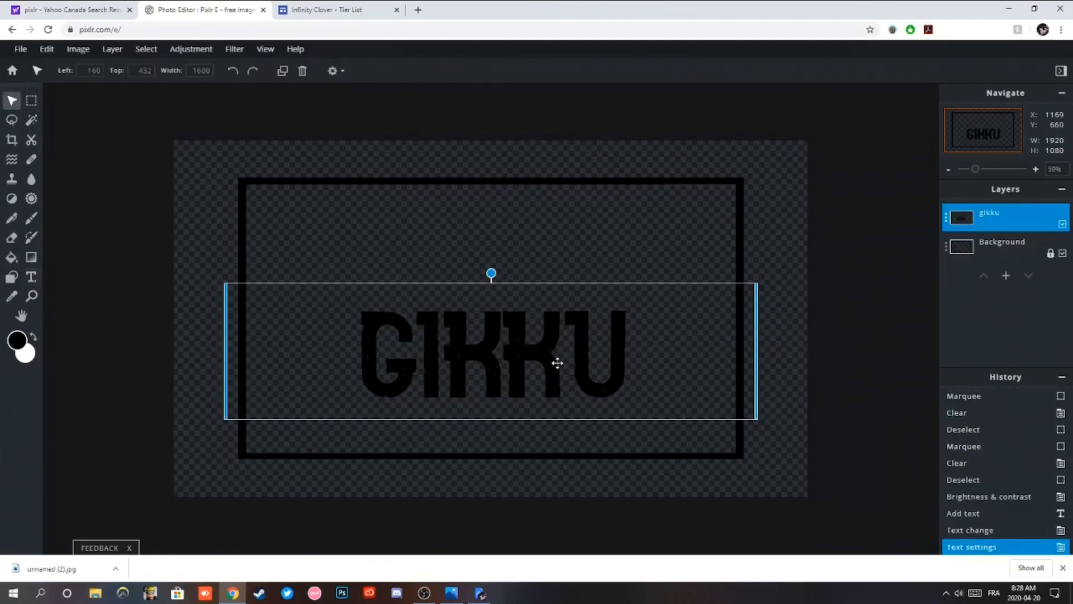
{"action": "left_click_drag", "start_coordinate": [516, 375], "coordinate": [508, 225]}
{"action": "double_click", "coordinate": [508, 225]}
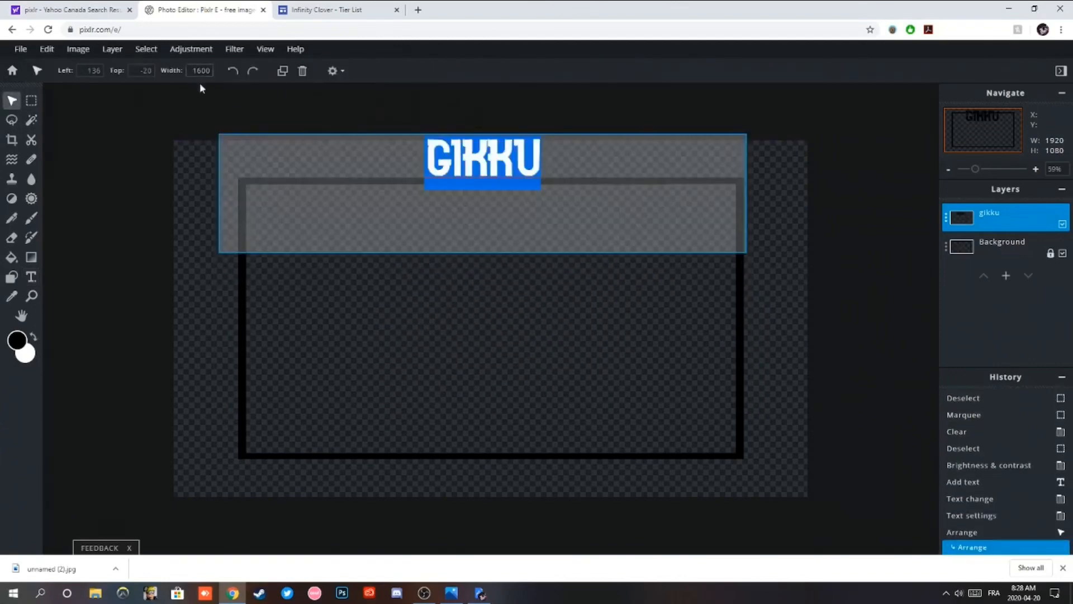
{"action": "left_click", "coordinate": [31, 277]}
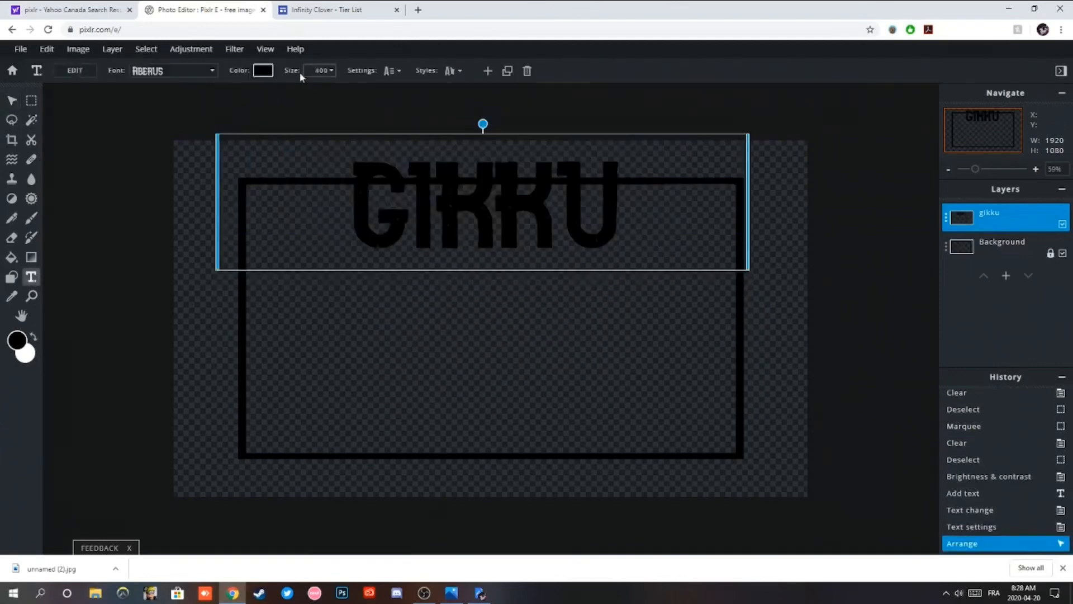
{"action": "left_click", "coordinate": [318, 71]}
{"action": "key", "text": "BackSpace"}
{"action": "type", "text": "2"}
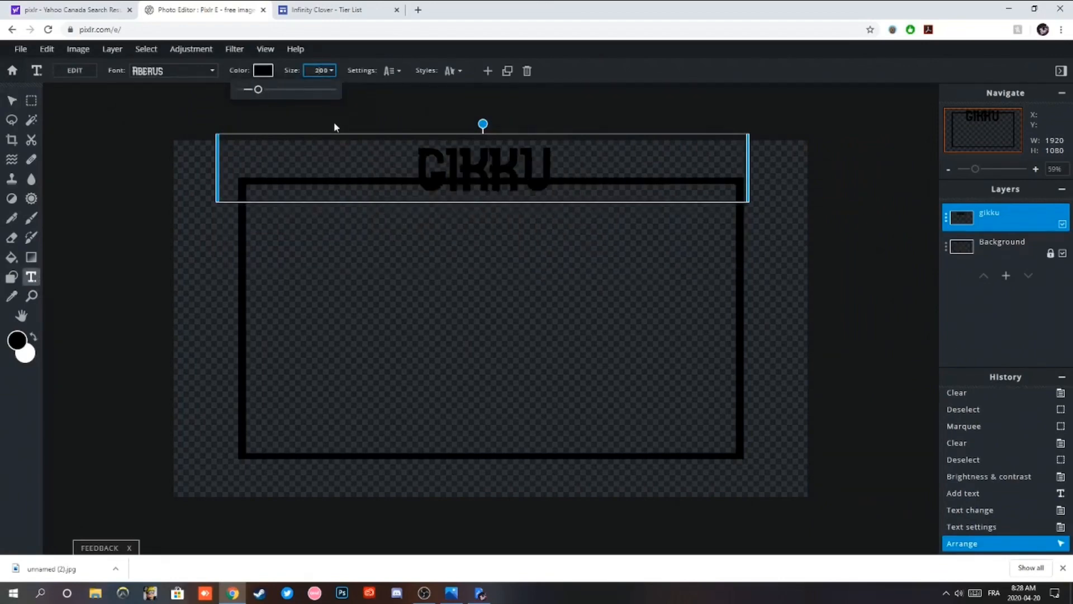
{"action": "key", "text": "Return"}
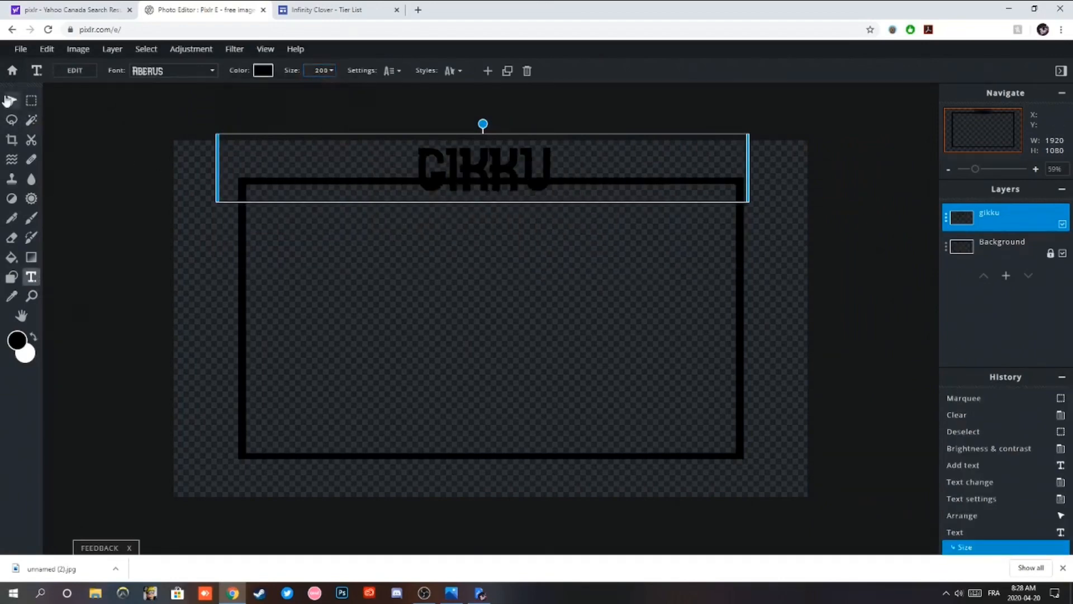
Set the "gikku" title's size to 170 and reposition it to sit on the frame's top edge.
{"action": "left_click", "coordinate": [11, 100]}
{"action": "left_click_drag", "start_coordinate": [479, 180], "coordinate": [479, 176]}
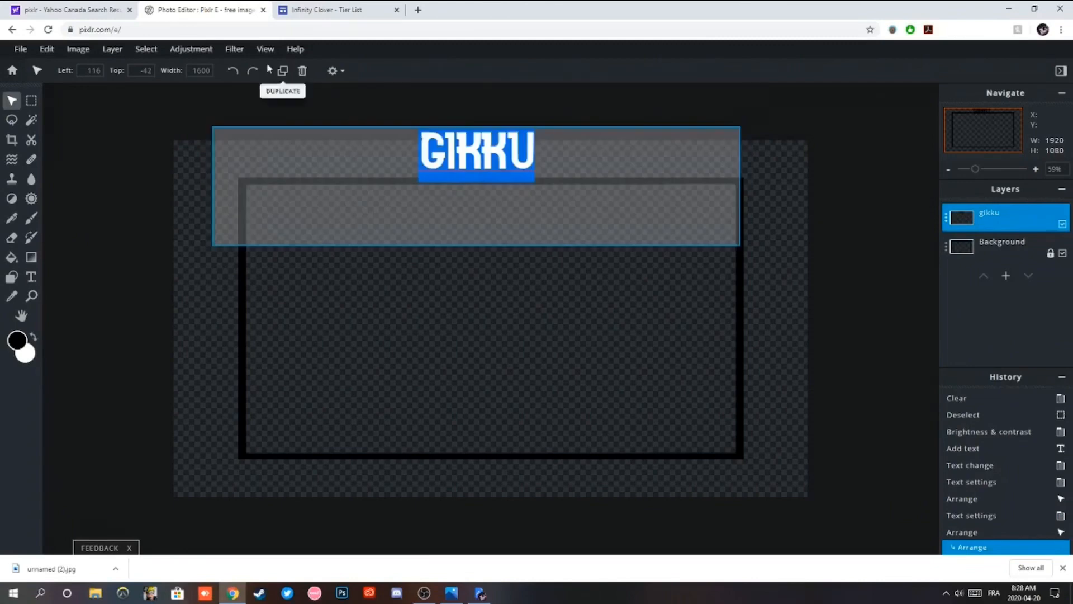
{"action": "left_click", "coordinate": [32, 276]}
{"action": "left_click", "coordinate": [329, 74]}
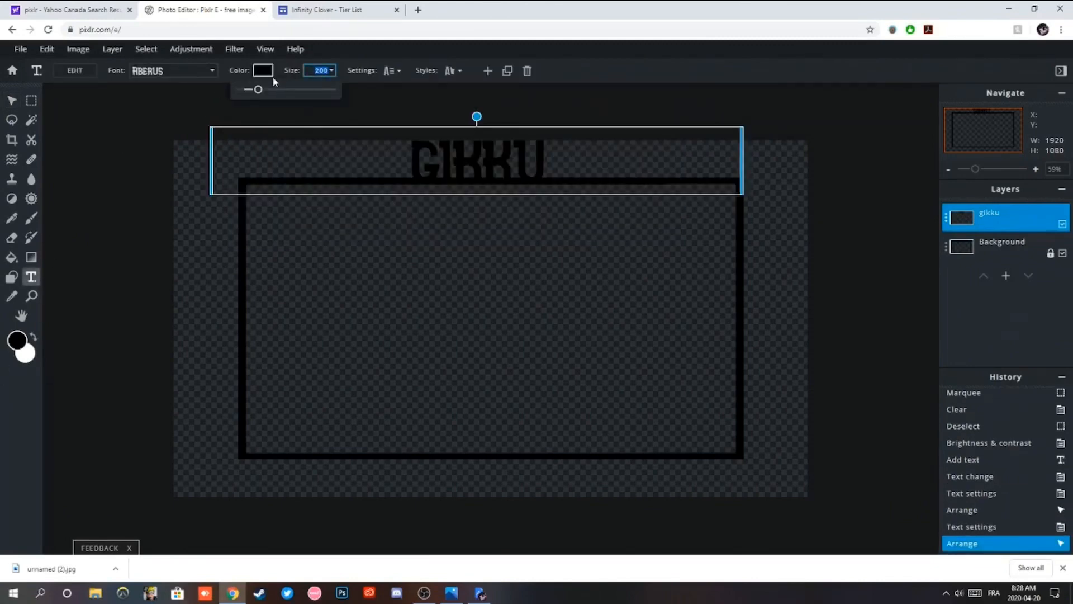
{"action": "type", "text": "170"}
{"action": "left_click", "coordinate": [11, 101]}
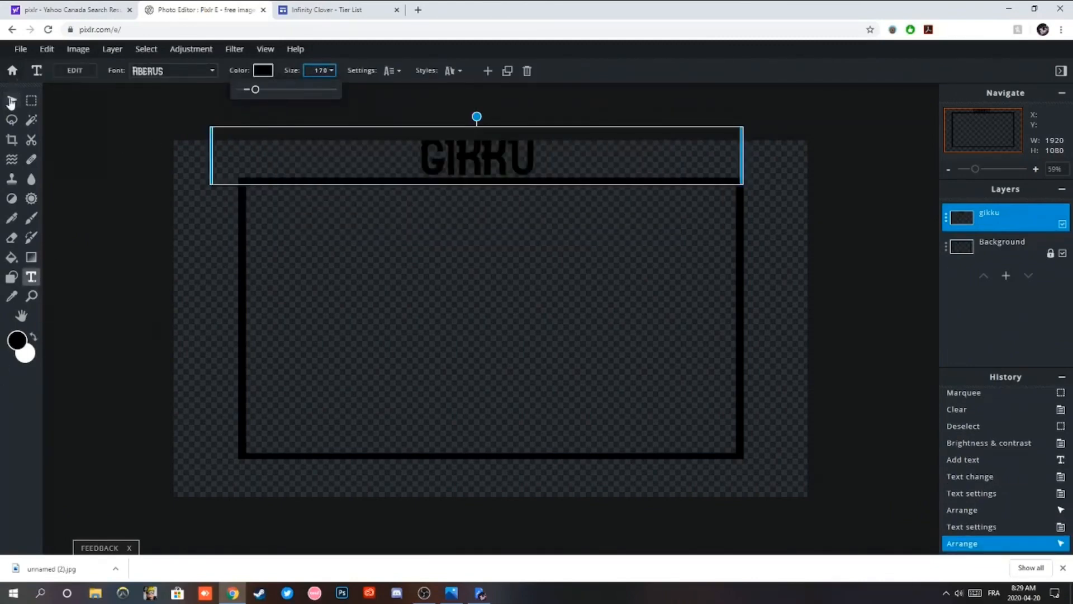
{"action": "left_click_drag", "start_coordinate": [507, 155], "coordinate": [508, 161]}
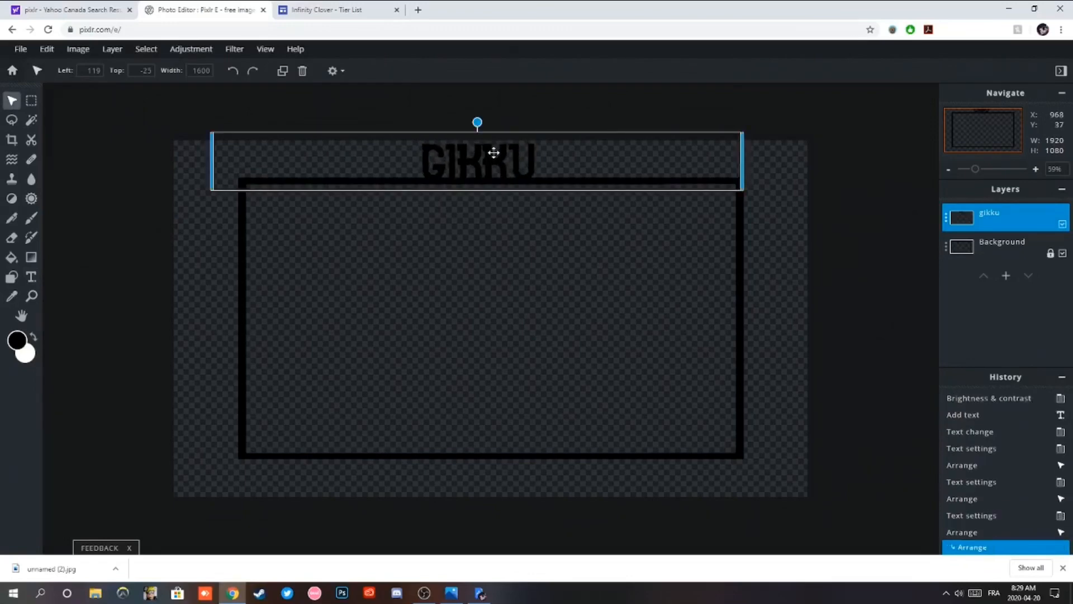
Change the "gikku" title's color to white and nudge it slightly upward on the frame's top edge.
{"action": "left_click", "coordinate": [32, 278]}
{"action": "left_click", "coordinate": [264, 70]}
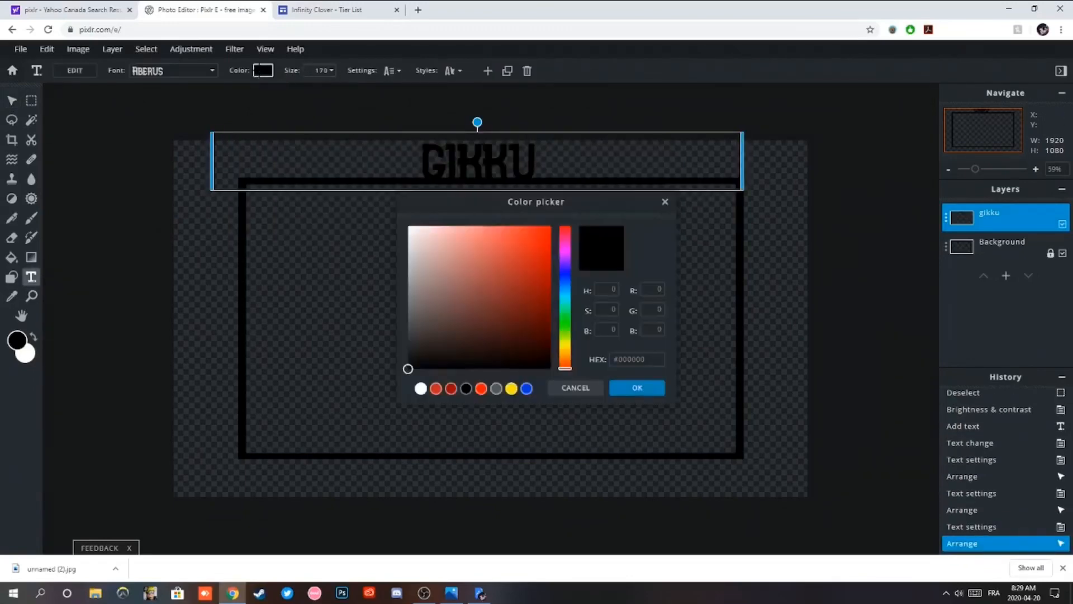
{"action": "left_click", "coordinate": [649, 390]}
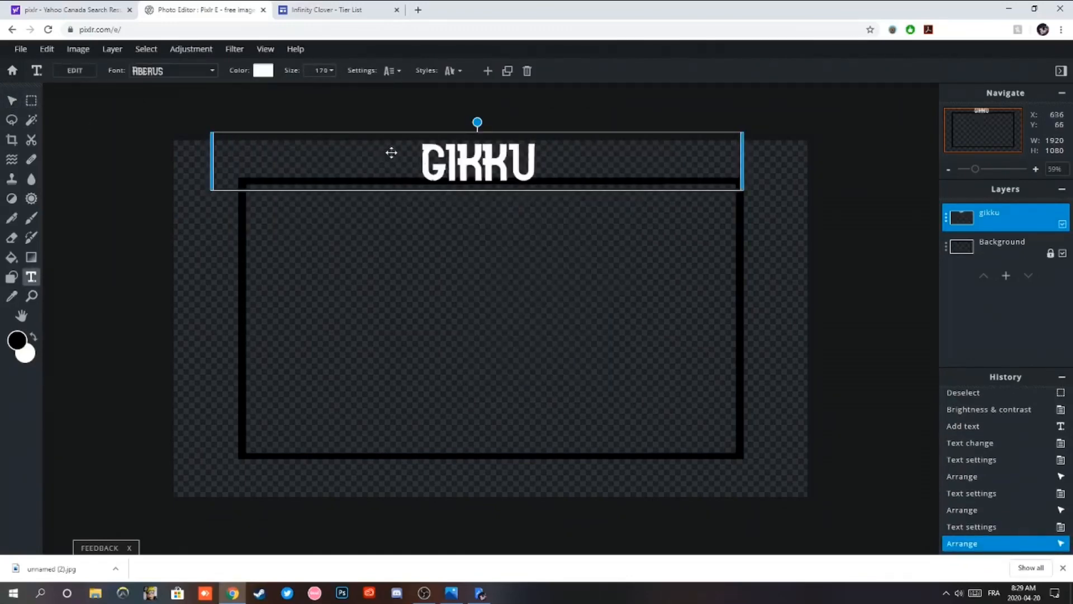
{"action": "left_click_drag", "start_coordinate": [481, 171], "coordinate": [482, 170]}
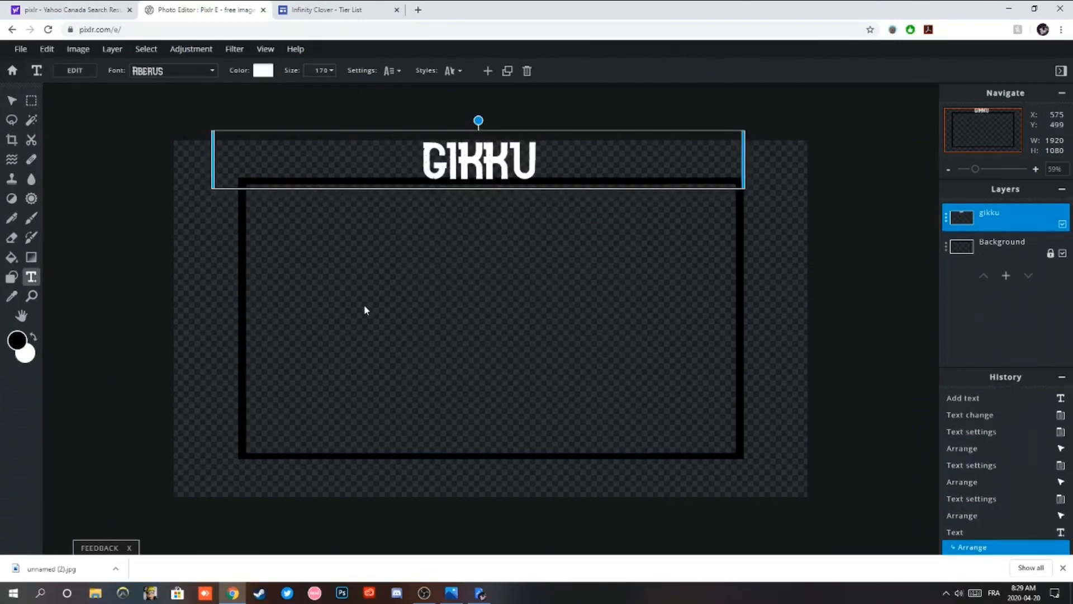
Switch to the Infinity Clover browser page, search the web for "deviantart" from there and open the DeviantArt site.
{"action": "left_click", "coordinate": [328, 9]}
{"action": "left_click", "coordinate": [306, 33]}
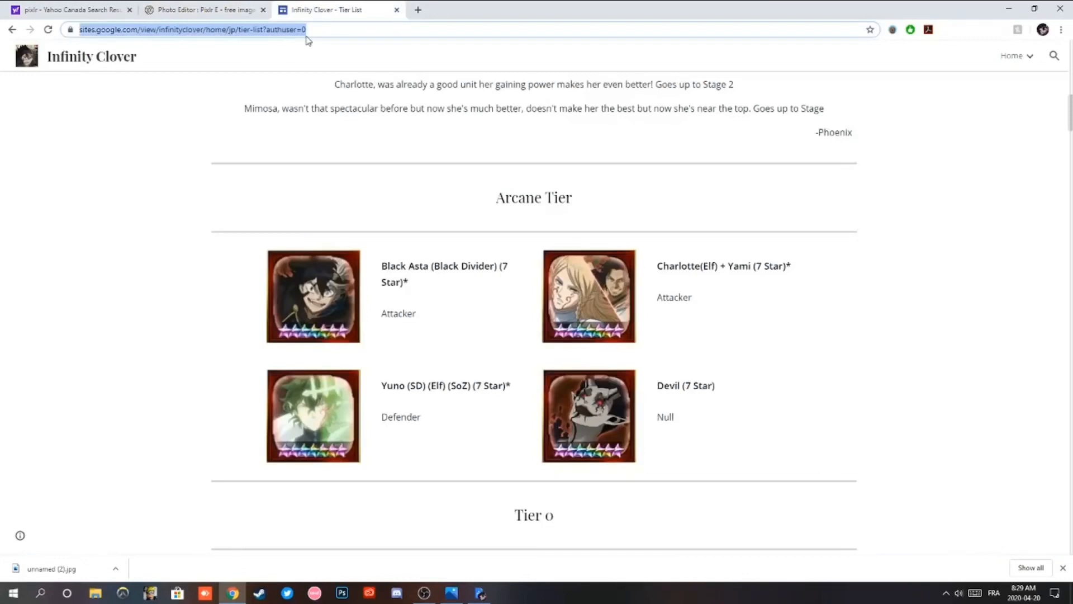
{"action": "type", "text": "deviantart"}
{"action": "key", "text": "BackSpace"}
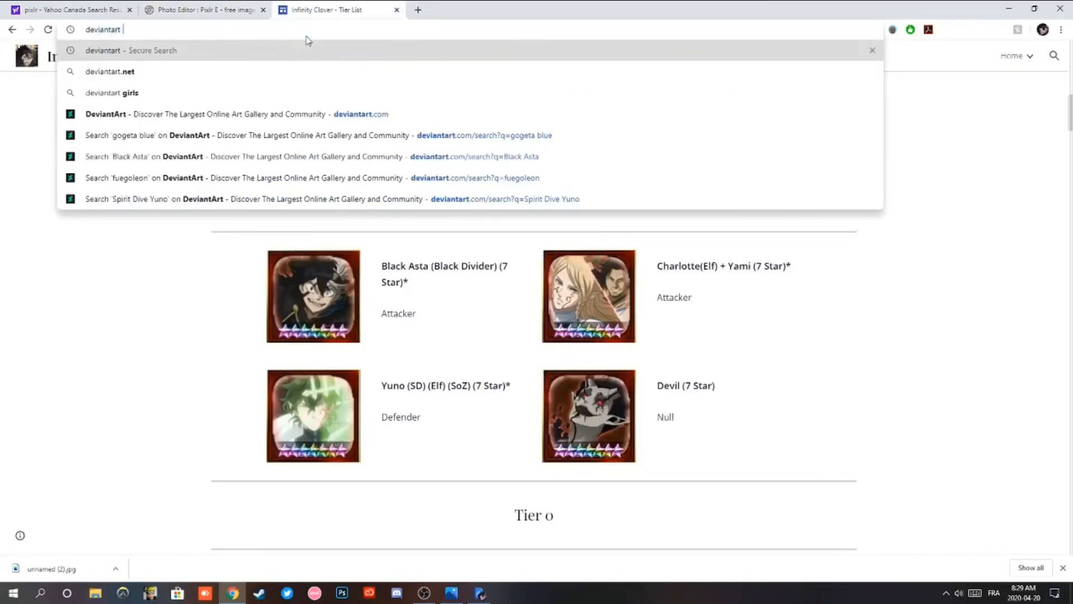
{"action": "key", "text": "Return"}
{"action": "left_click", "coordinate": [84, 137]}
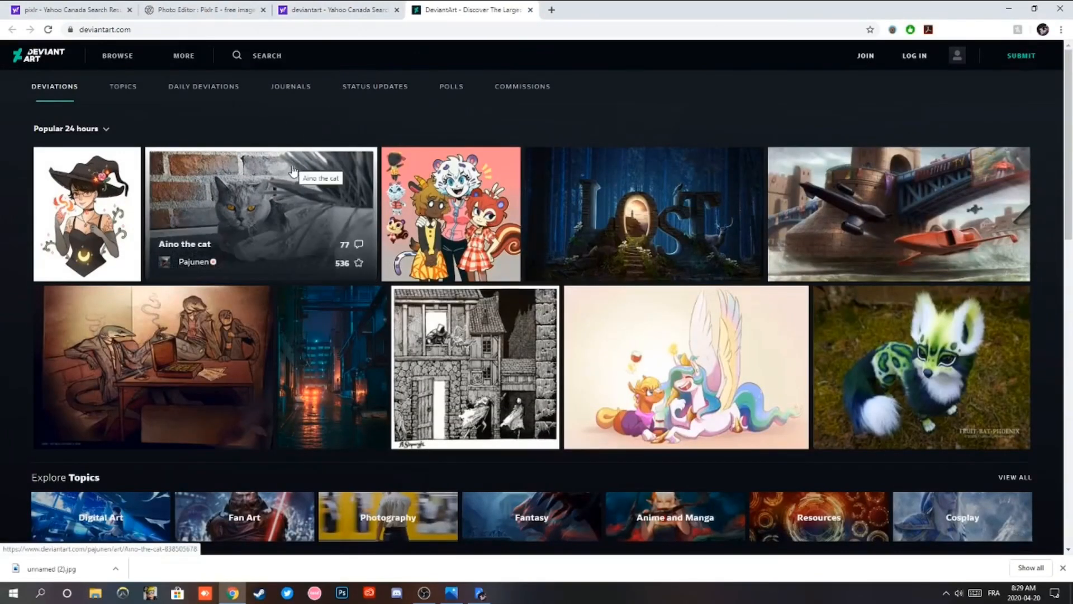
Search DeviantArt for "Fuegoleon" and browse the first artworks.
{"action": "left_click", "coordinate": [263, 56]}
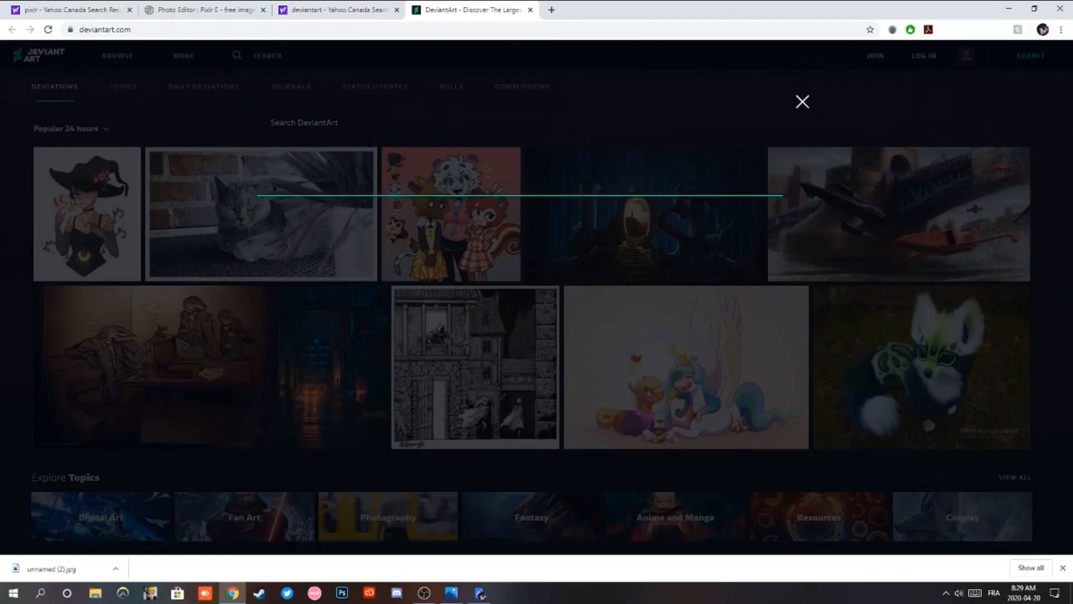
{"action": "type", "text": "Fuegoleon"}
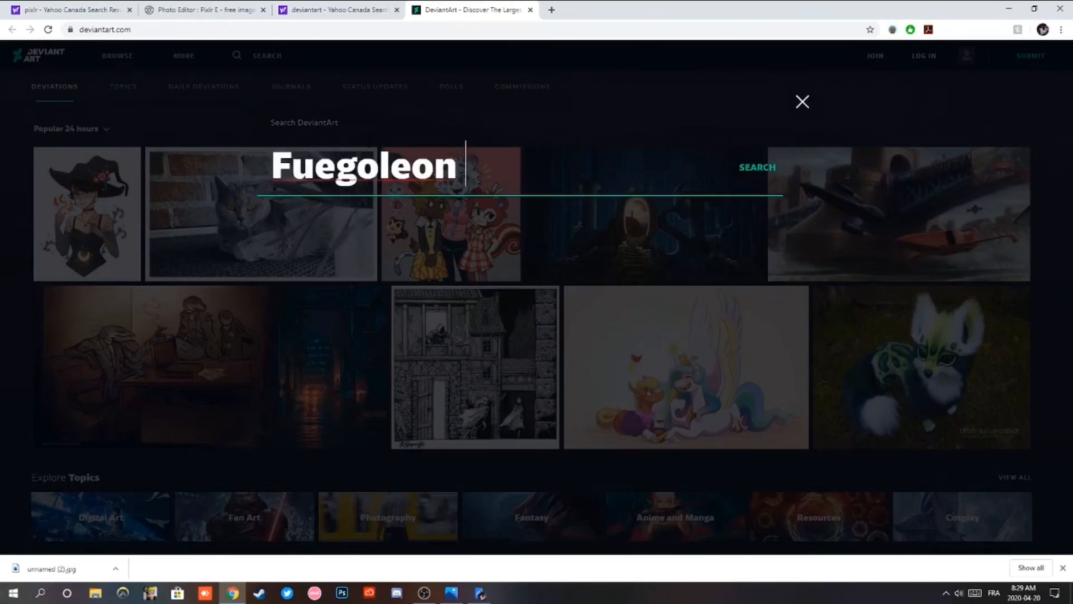
{"action": "key", "text": "Return"}
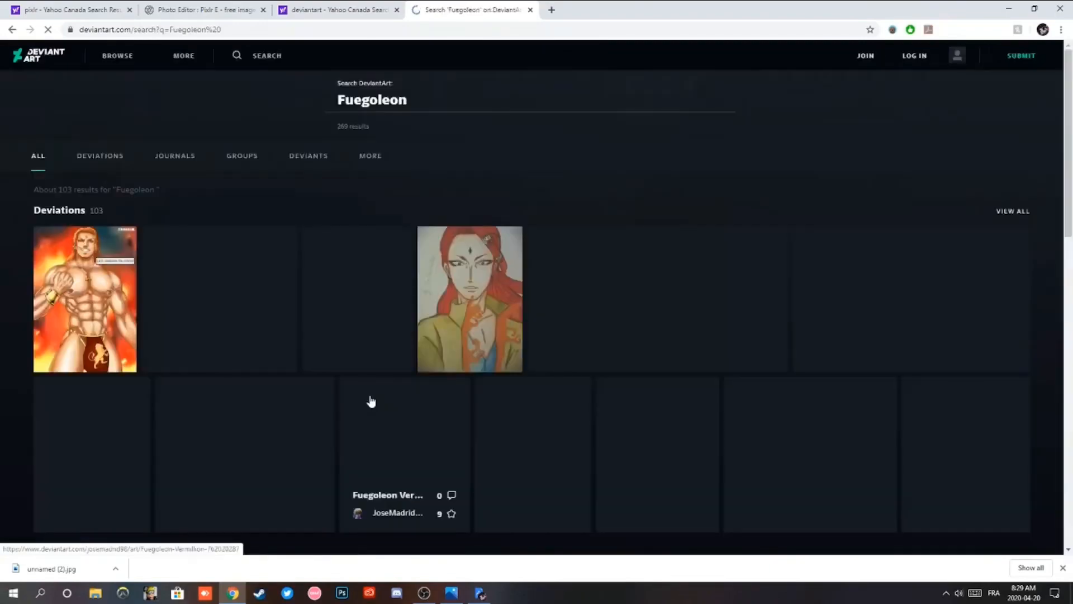
{"action": "scroll", "coordinate": [735, 271], "scroll_direction": "down", "scroll_amount": 3}
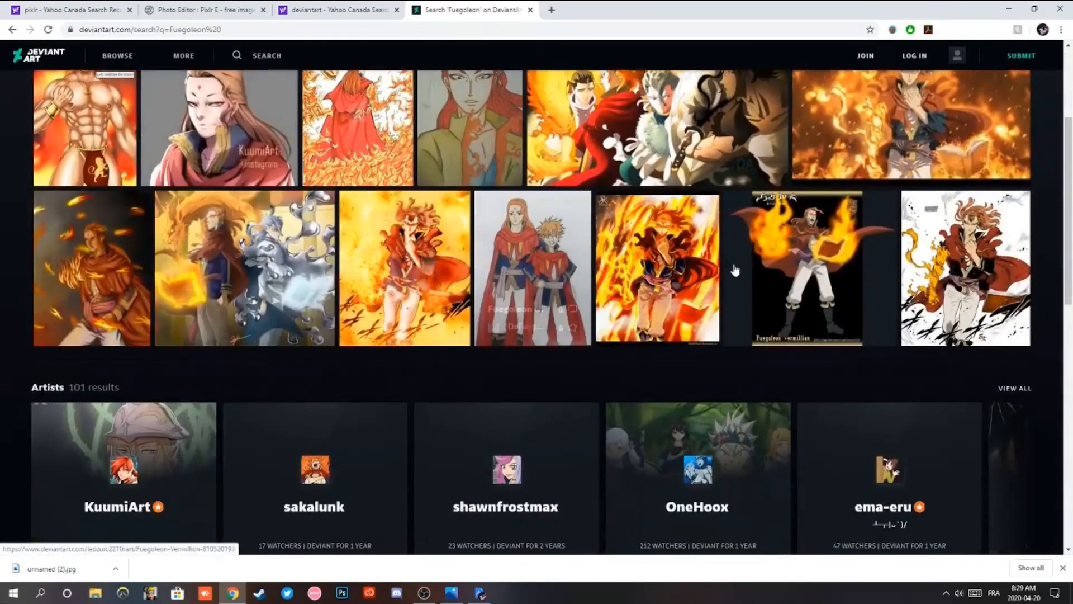
View the page of the "Black Clover - Fuegoleon Vermillion" artwork and return to the search results.
{"action": "left_click", "coordinate": [671, 296]}
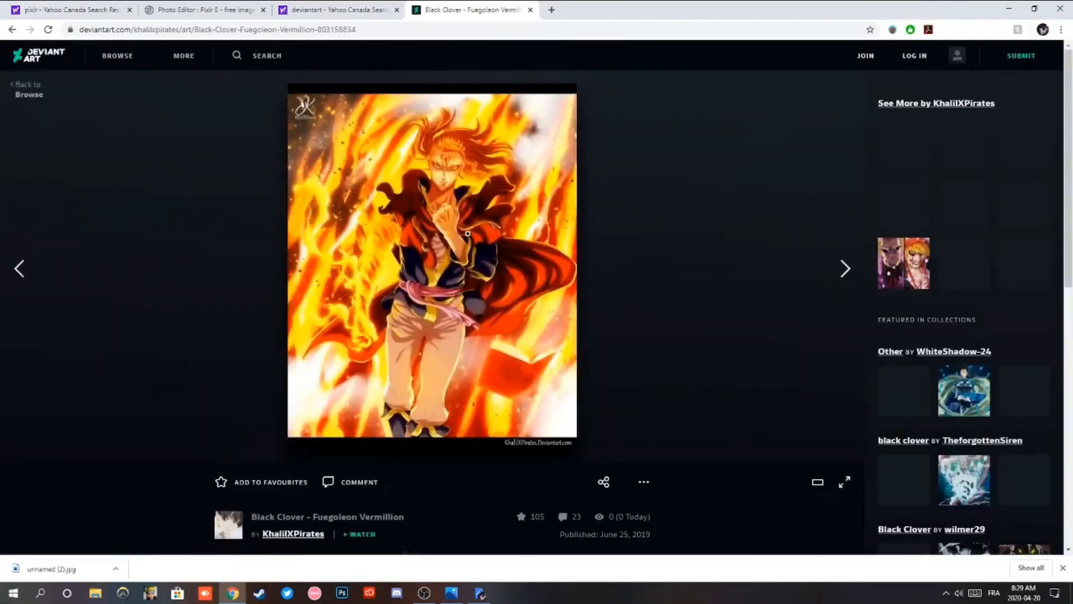
{"action": "scroll", "coordinate": [902, 260], "scroll_direction": "down", "scroll_amount": 3}
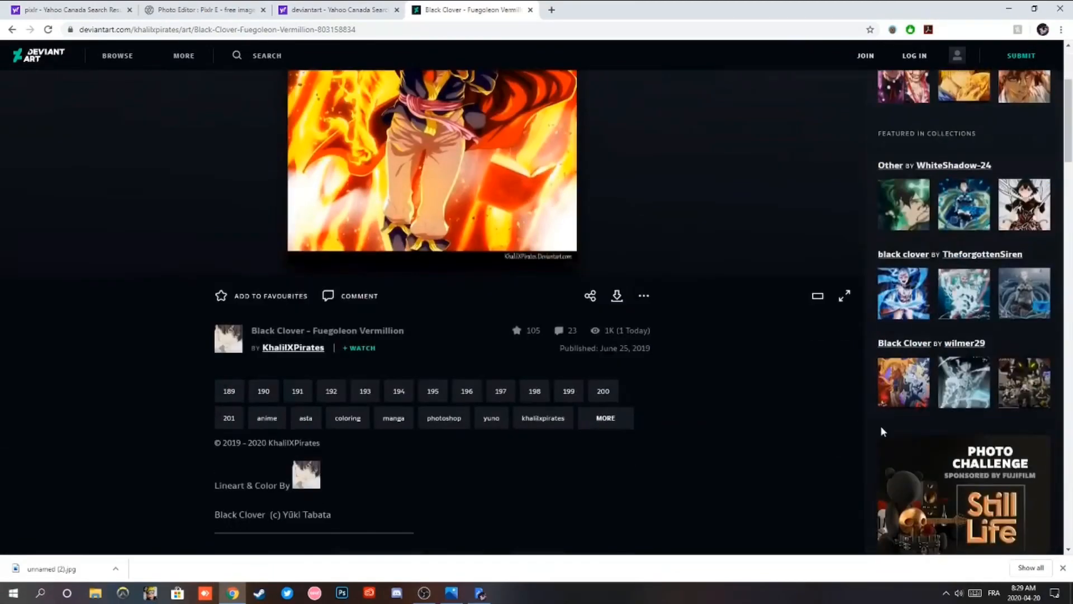
{"action": "scroll", "coordinate": [882, 433], "scroll_direction": "up", "scroll_amount": 3}
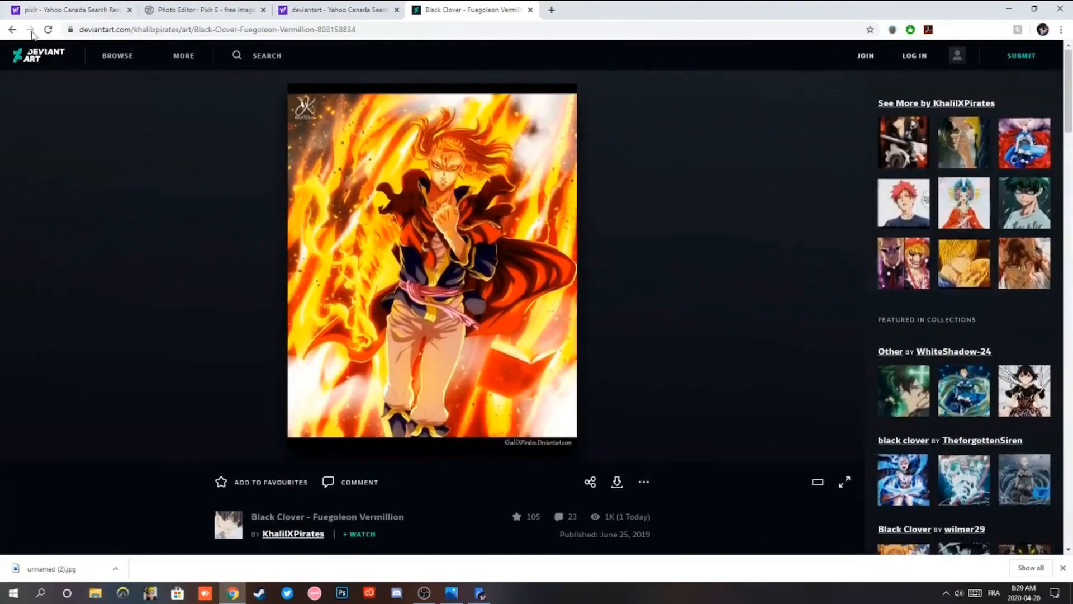
{"action": "left_click", "coordinate": [11, 29]}
Open the "Black Clover Fuegoleon Chapter 171-TCW" artwork further down the results and save its image to the Desktop.
{"action": "scroll", "coordinate": [228, 368], "scroll_direction": "down", "scroll_amount": 10}
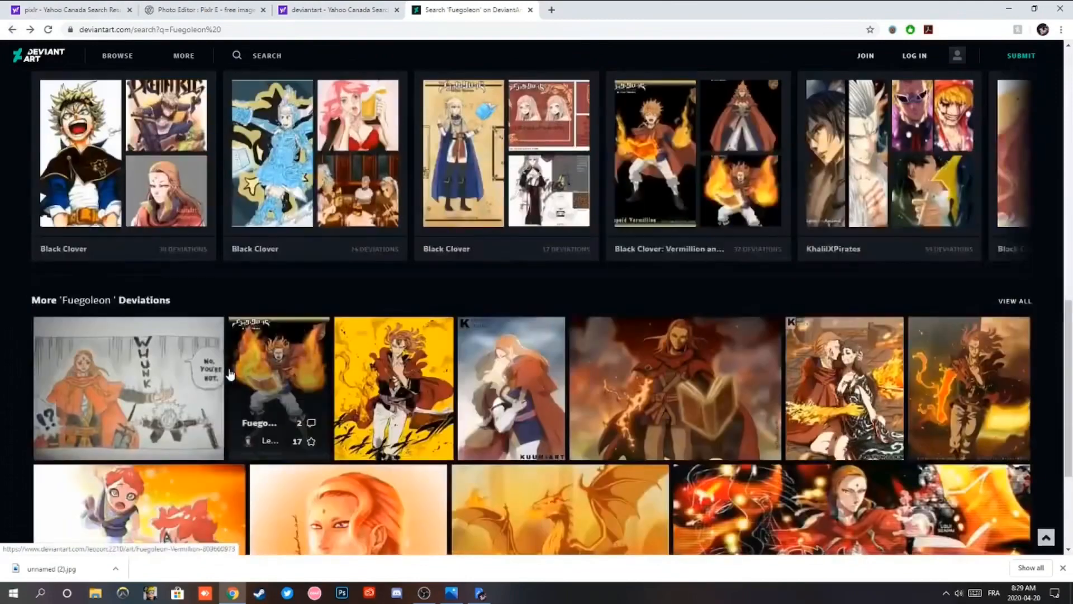
{"action": "scroll", "coordinate": [280, 377], "scroll_direction": "down", "scroll_amount": 3}
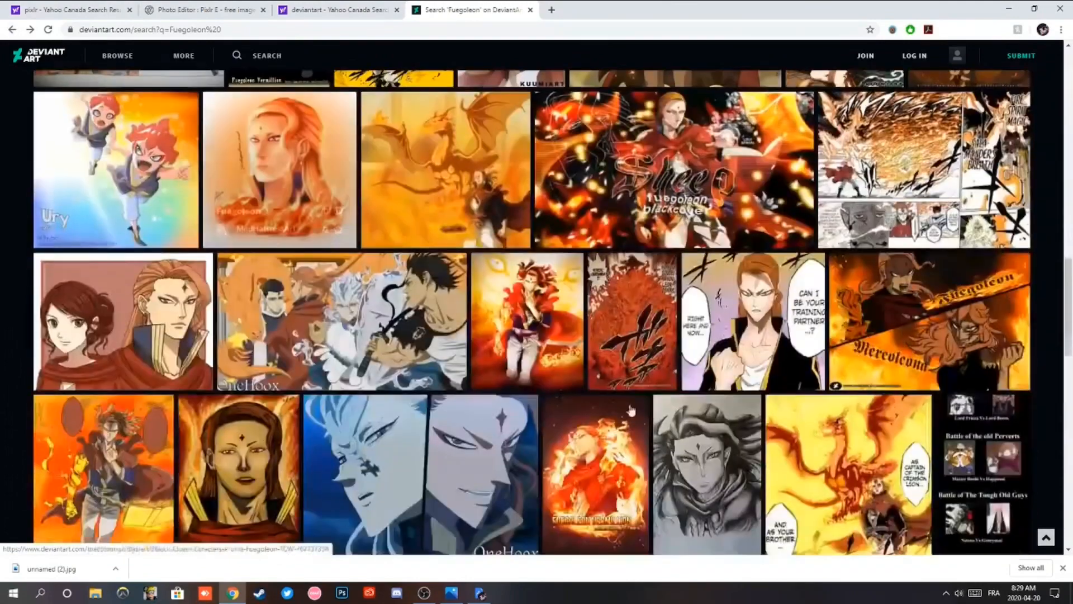
{"action": "left_click", "coordinate": [539, 338]}
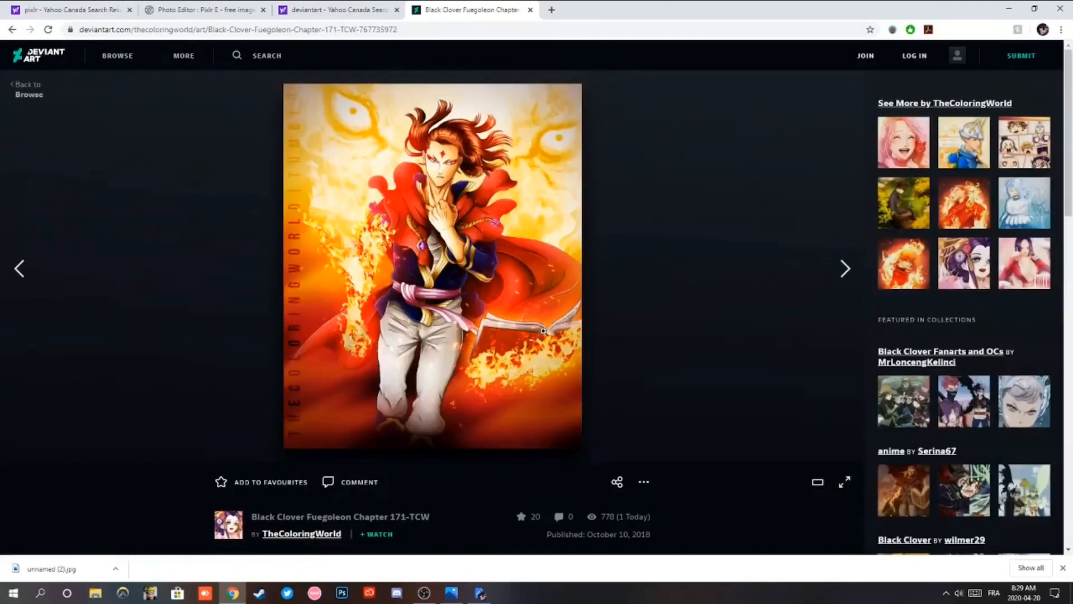
{"action": "right_click", "coordinate": [457, 313]}
{"action": "left_click", "coordinate": [491, 338]}
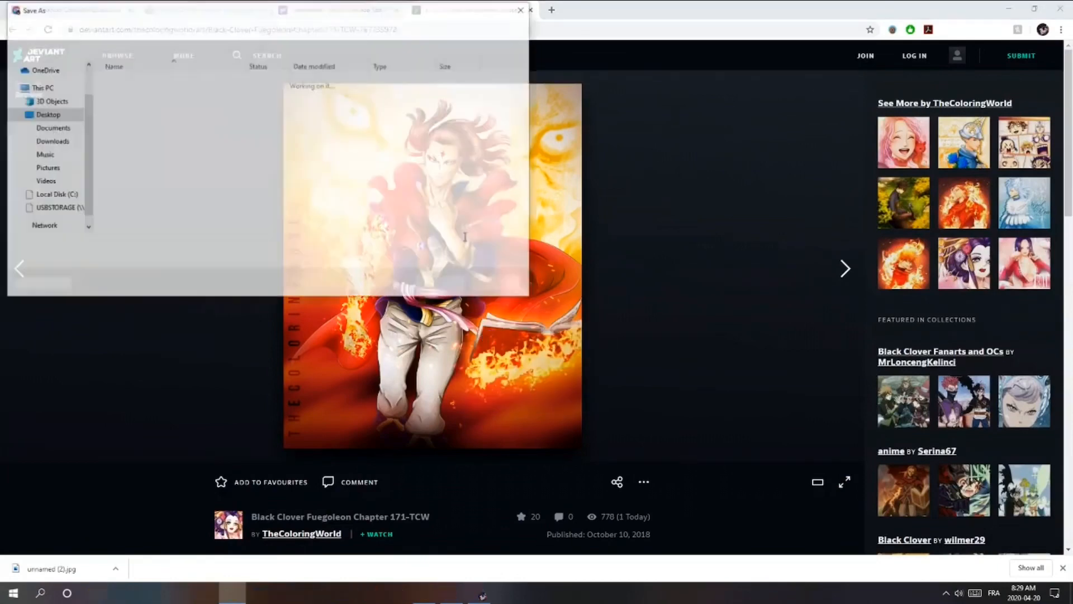
{"action": "key", "text": "Return"}
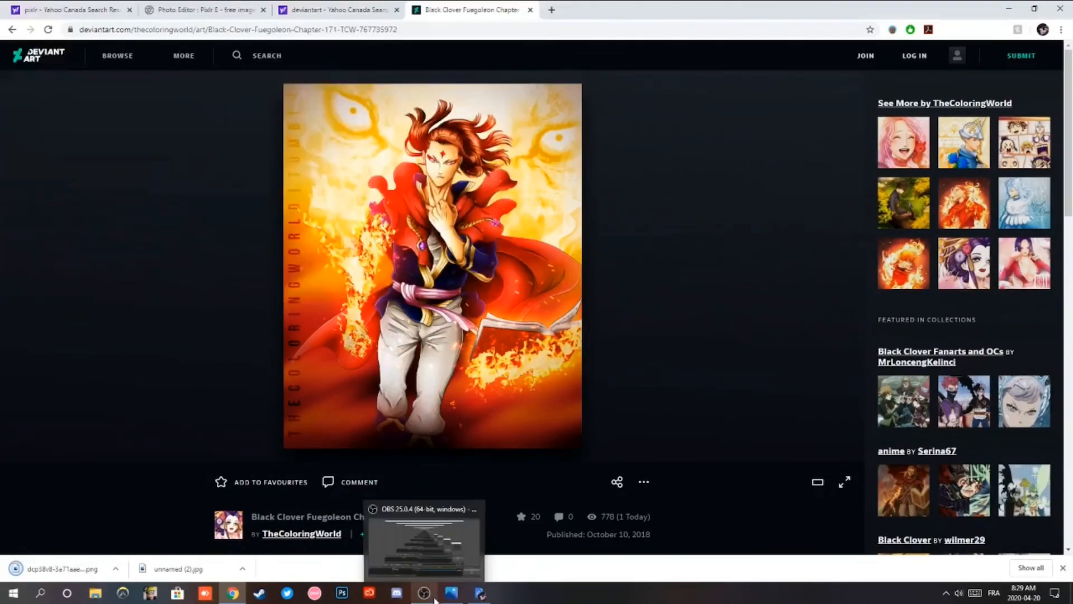
Return to the Pixlr E page and add the downloaded Fuegoleon artwork "dcp38v8-3a71aae9…" from the Desktop as a new image layer.
{"action": "mouse_move", "coordinate": [452, 594]}
{"action": "left_click", "coordinate": [190, 10]}
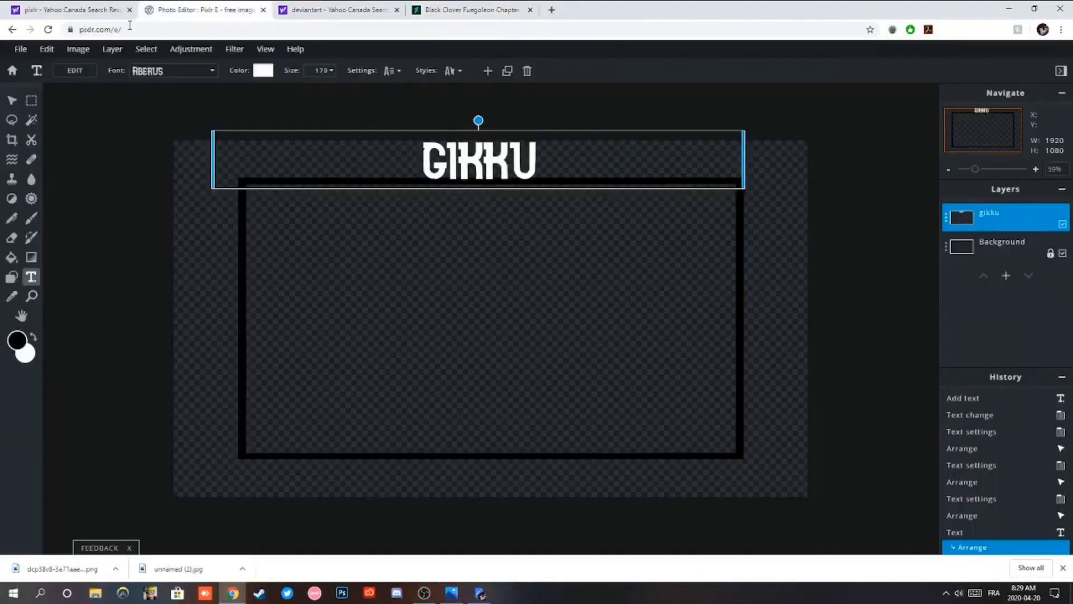
{"action": "left_click", "coordinate": [21, 50]}
{"action": "left_click", "coordinate": [20, 84]}
{"action": "left_click", "coordinate": [112, 48]}
{"action": "left_click", "coordinate": [146, 101]}
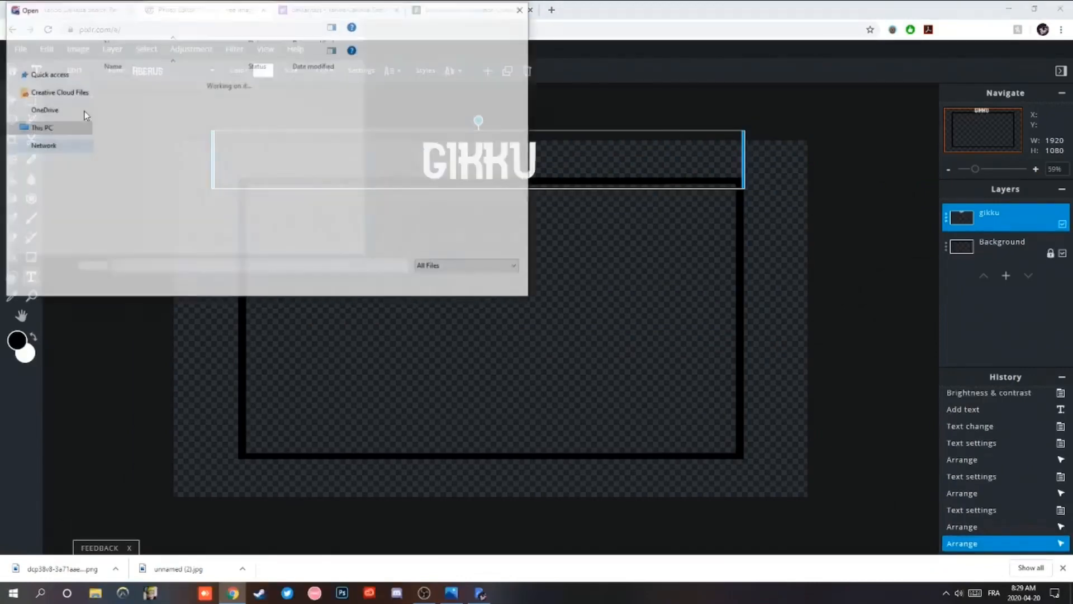
{"action": "left_click", "coordinate": [165, 221]}
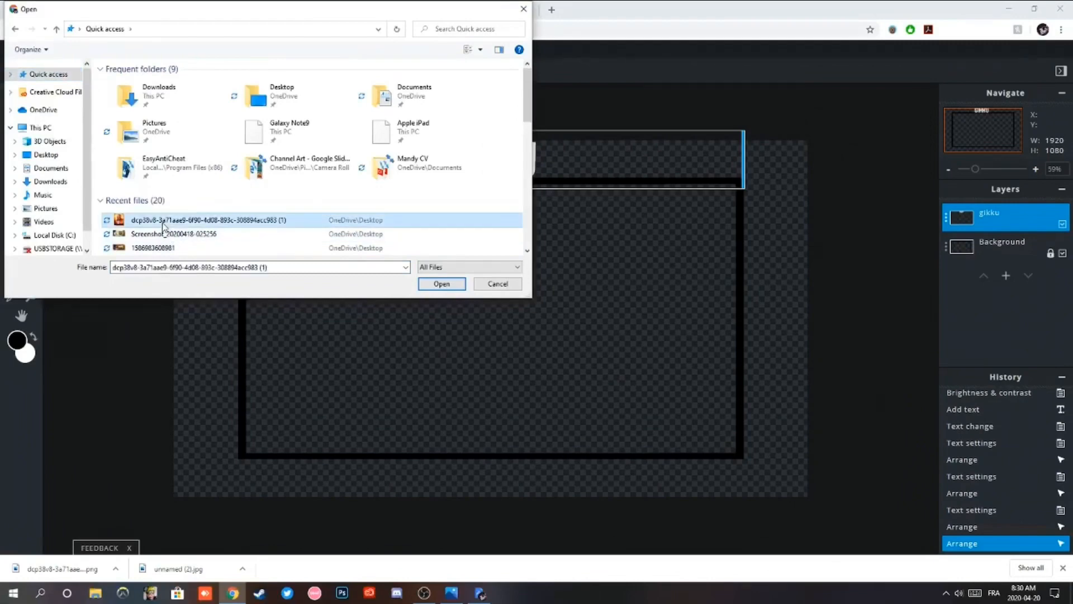
{"action": "left_click", "coordinate": [442, 284]}
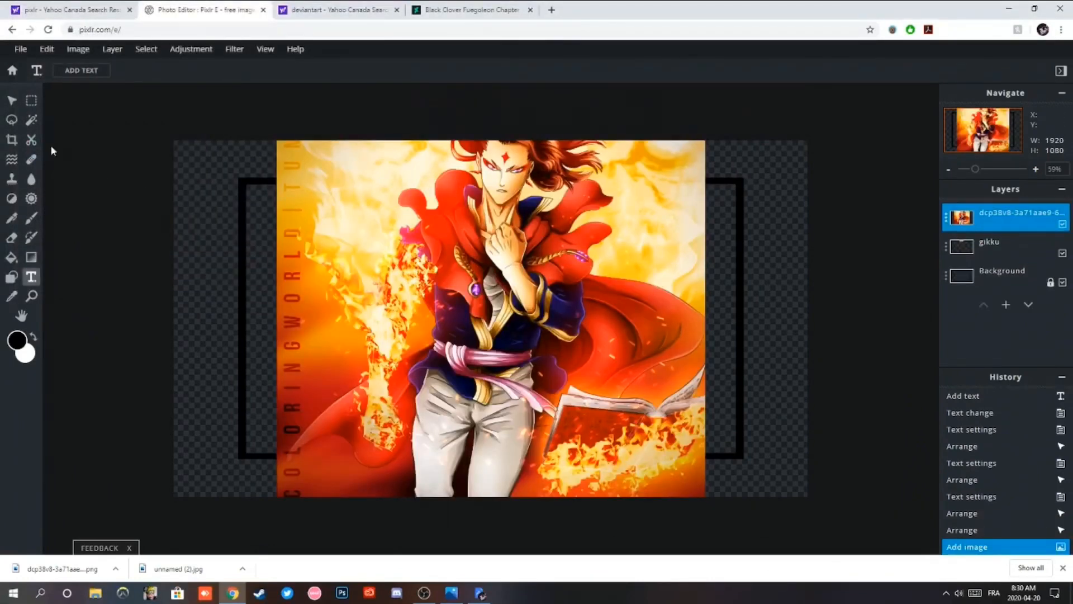
Scale the Fuegoleon image to about 920 by 1123 px and place it at the canvas's right edge, at about left 1352, top -43.
{"action": "left_click", "coordinate": [361, 285]}
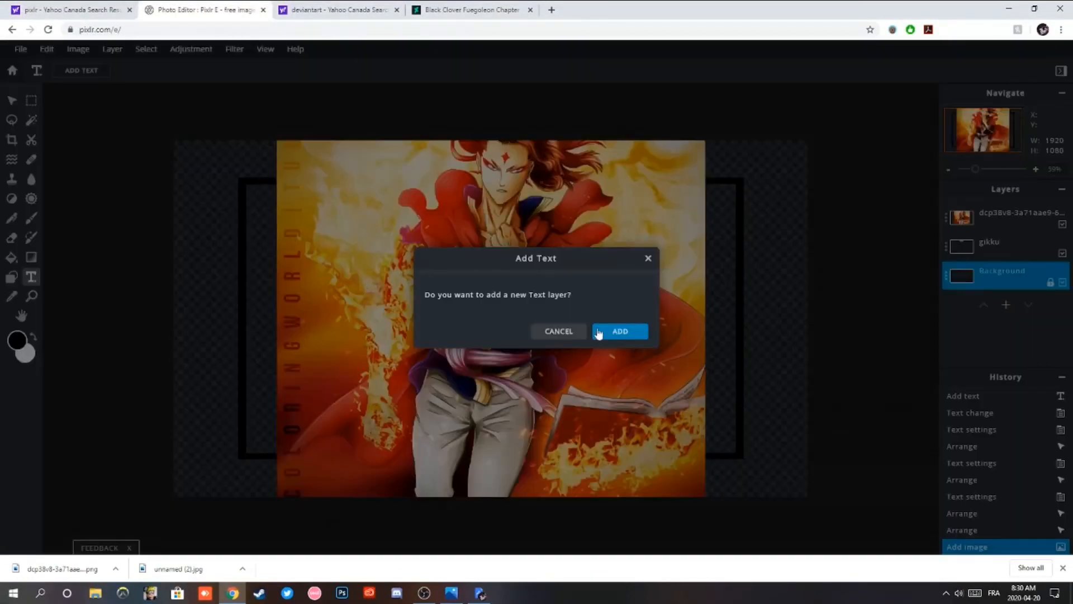
{"action": "left_click", "coordinate": [564, 336]}
{"action": "left_click", "coordinate": [12, 101]}
{"action": "left_click_drag", "start_coordinate": [319, 195], "coordinate": [374, 300]}
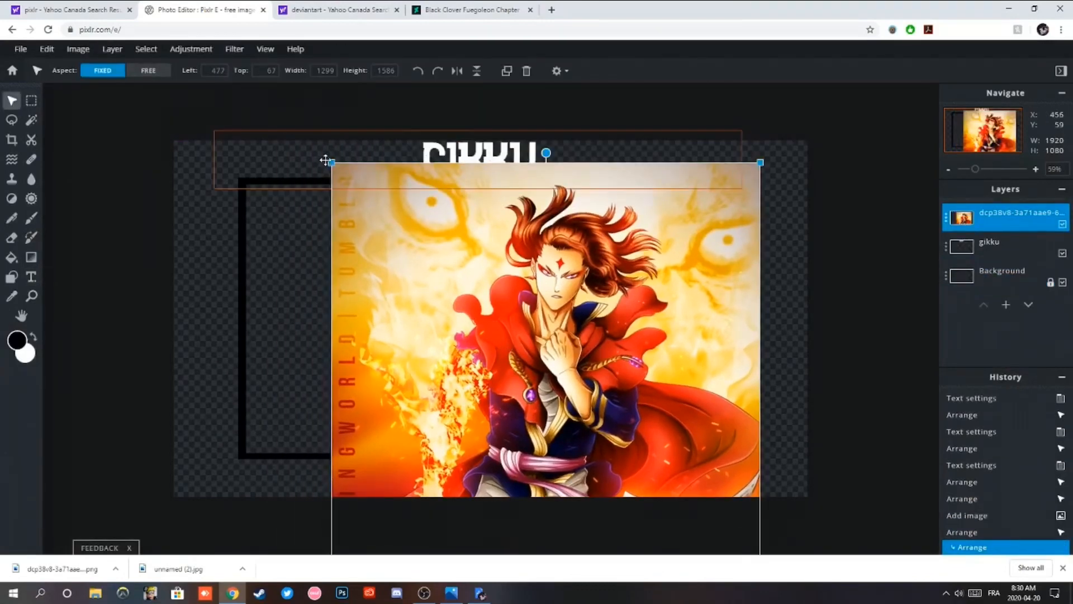
{"action": "left_click", "coordinate": [47, 48]}
{"action": "left_click", "coordinate": [58, 66]}
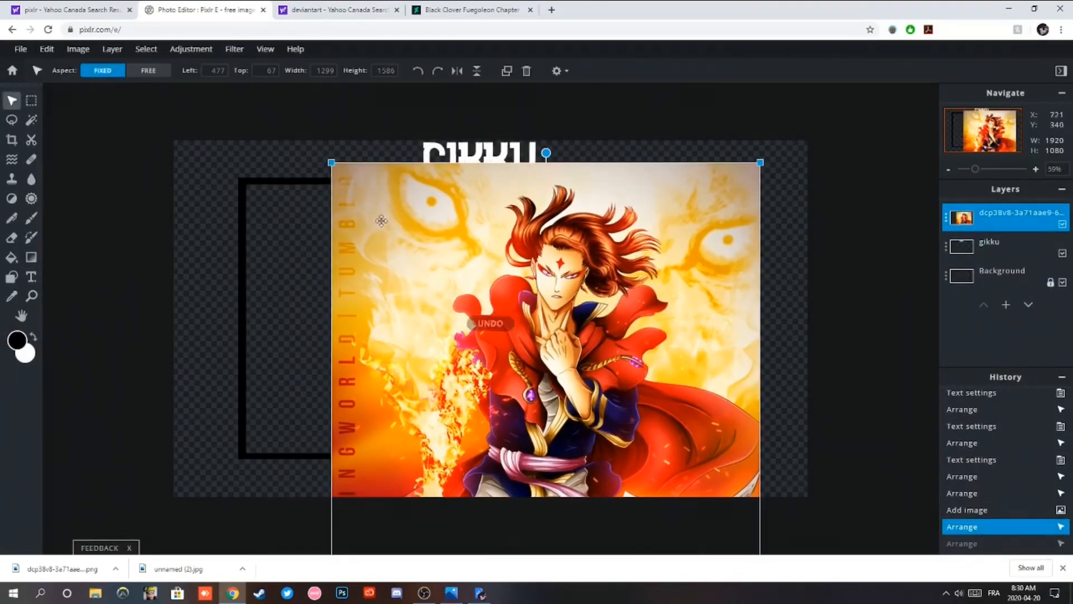
{"action": "left_click_drag", "start_coordinate": [332, 162], "coordinate": [457, 314]}
{"action": "left_click_drag", "start_coordinate": [588, 407], "coordinate": [753, 218]}
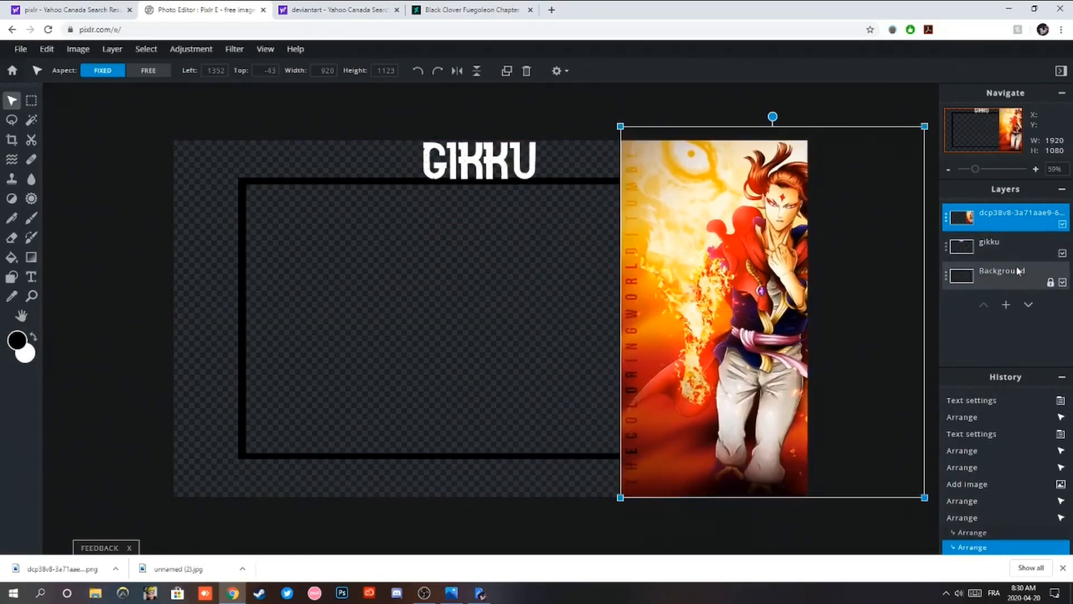
Unlock the Background layer and move it above the Fuegoleon image layer, then deselect it.
{"action": "left_click", "coordinate": [1018, 271]}
{"action": "left_click", "coordinate": [1063, 283]}
{"action": "left_click", "coordinate": [1062, 282]}
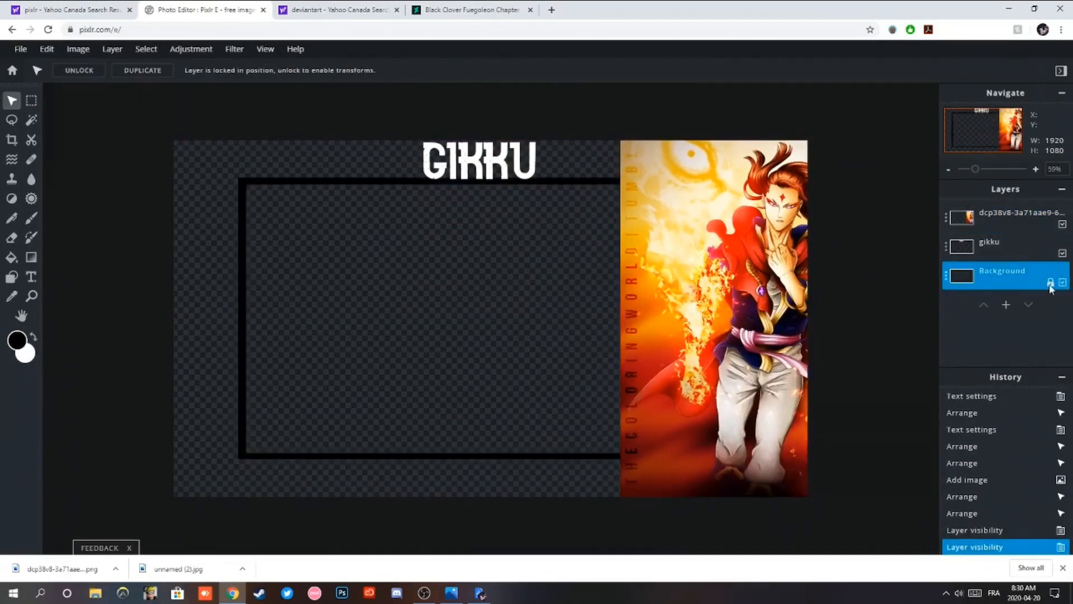
{"action": "left_click", "coordinate": [1052, 283]}
{"action": "left_click_drag", "start_coordinate": [1050, 282], "coordinate": [1007, 216]}
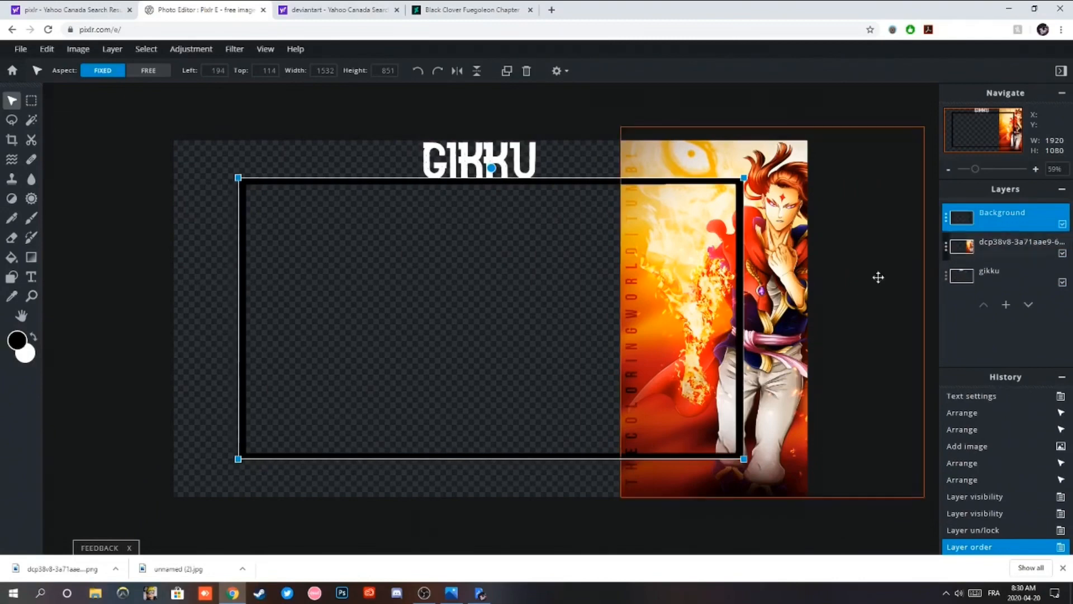
{"action": "left_click", "coordinate": [114, 216]}
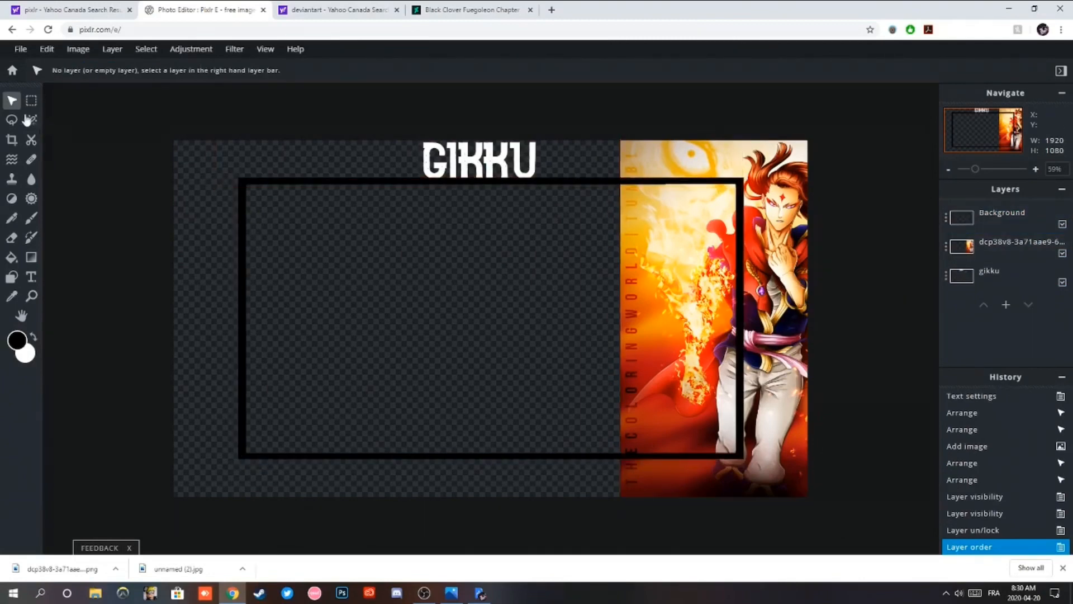
Try to clear the part of the Fuegoleon image inside the black frame with a rectangular selection.
{"action": "left_click", "coordinate": [31, 100]}
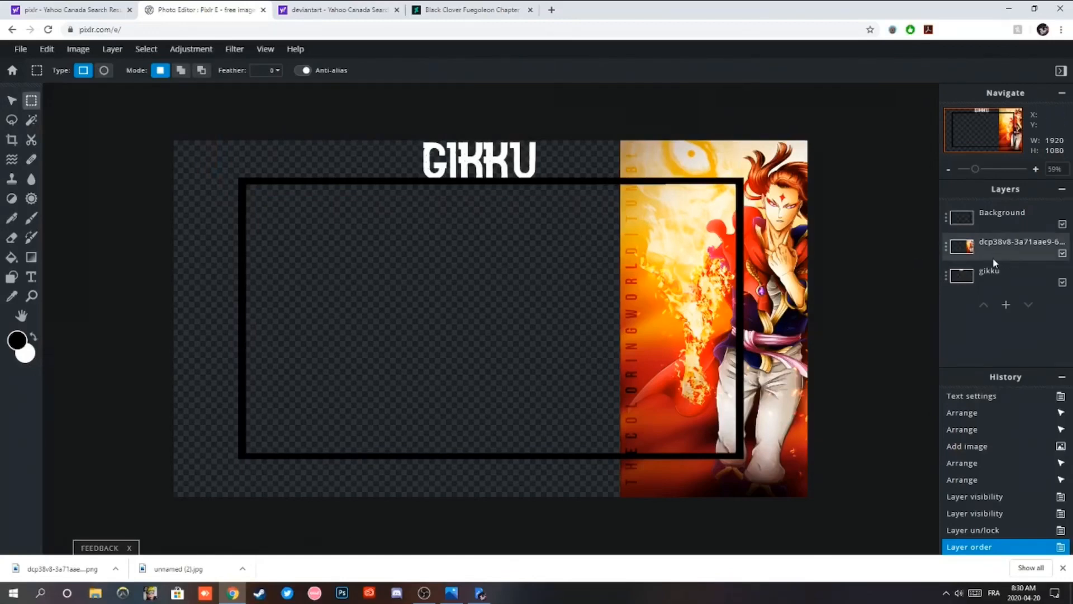
{"action": "left_click", "coordinate": [982, 248]}
{"action": "left_click_drag", "start_coordinate": [620, 181], "coordinate": [741, 453]}
{"action": "key", "text": "Delete"}
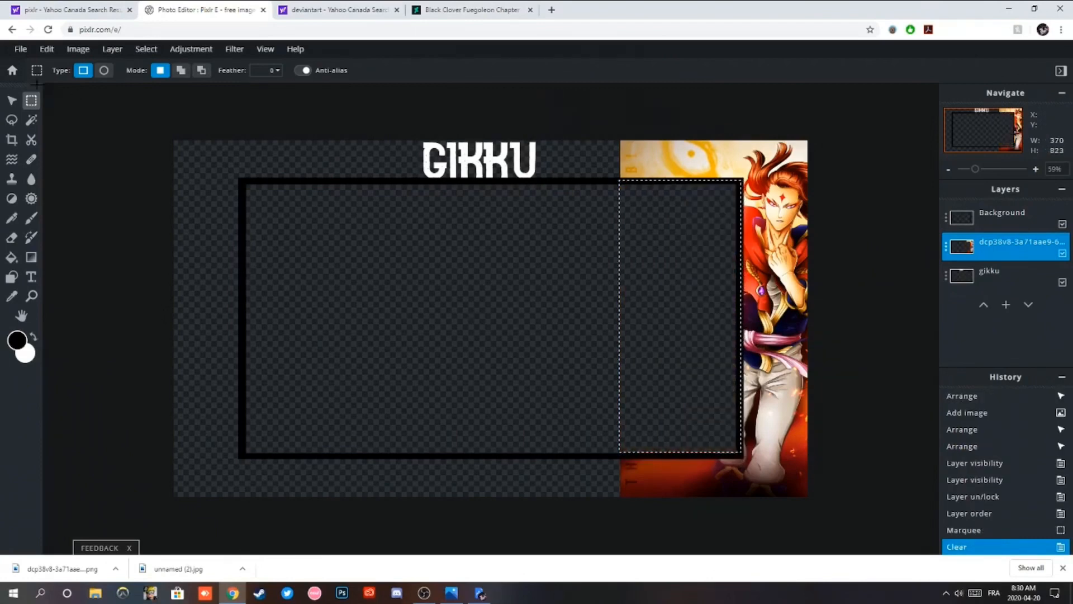
{"action": "left_click", "coordinate": [12, 119]}
{"action": "left_click", "coordinate": [500, 508]}
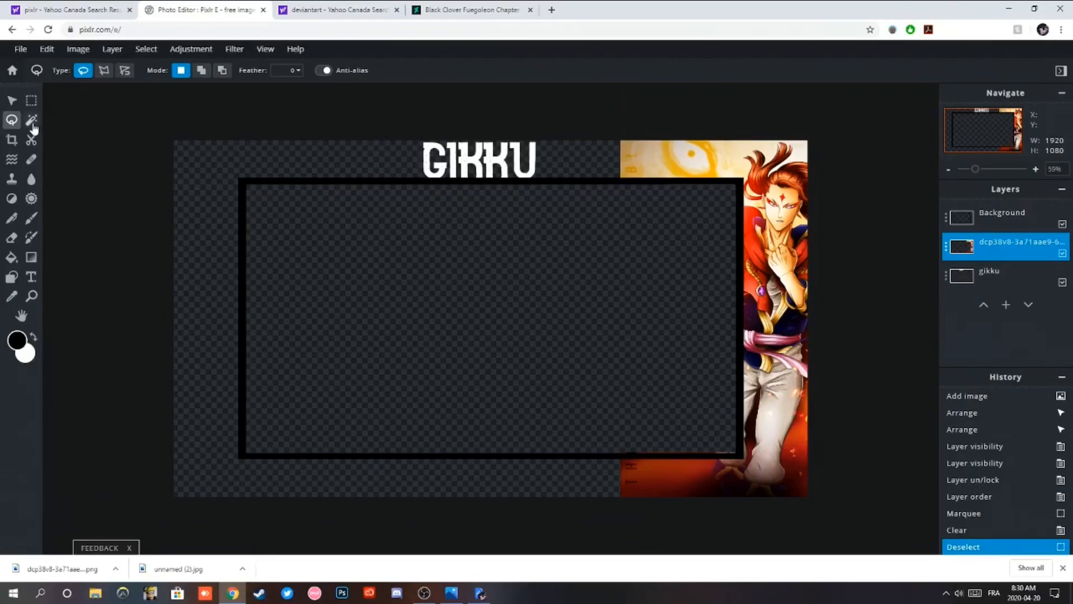
Undo the deselection, the clearing and the marquee selection on the Fuegoleon image layer.
{"action": "left_click", "coordinate": [32, 298]}
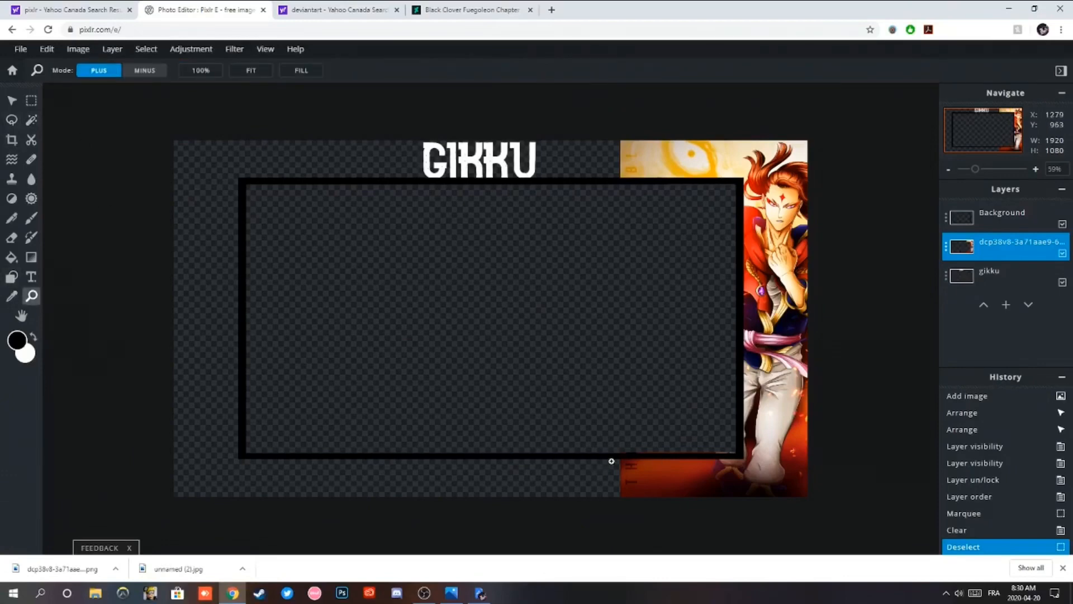
{"action": "scroll", "coordinate": [737, 495], "scroll_direction": "up", "scroll_amount": 2}
{"action": "scroll", "coordinate": [845, 527], "scroll_direction": "down", "scroll_amount": 2}
{"action": "scroll", "coordinate": [848, 517], "scroll_direction": "up", "scroll_amount": 2}
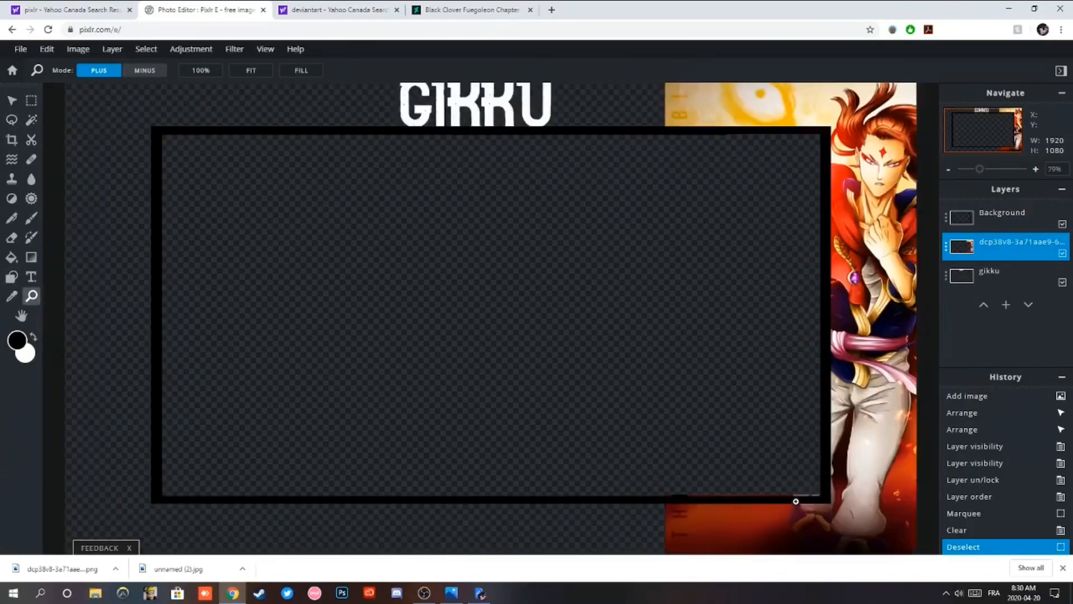
{"action": "scroll", "coordinate": [880, 535], "scroll_direction": "up", "scroll_amount": 2}
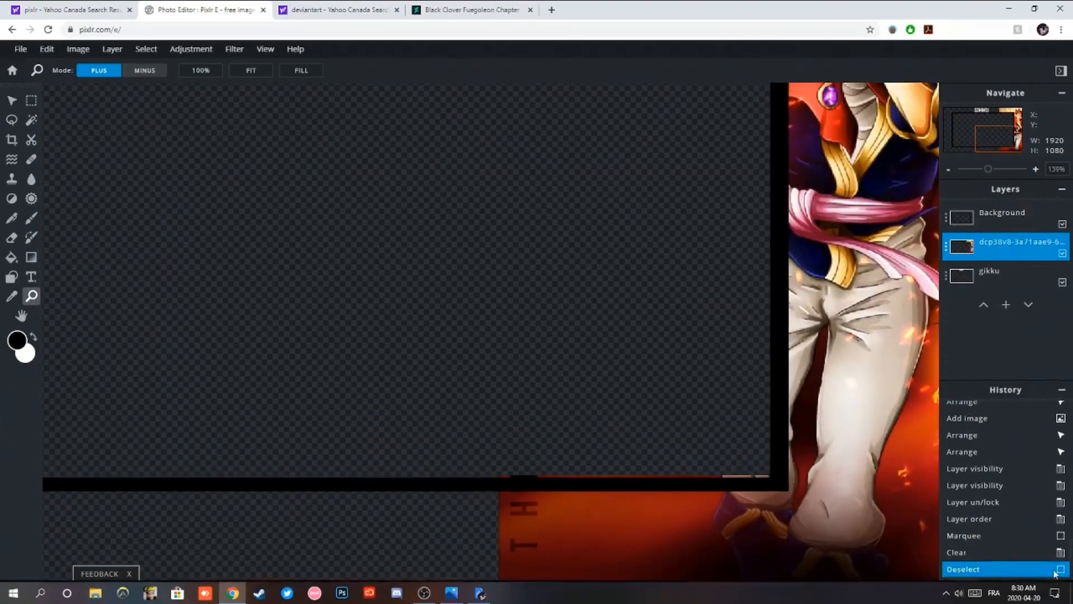
{"action": "scroll", "coordinate": [755, 528], "scroll_direction": "down", "scroll_amount": 4}
{"action": "scroll", "coordinate": [790, 502], "scroll_direction": "up", "scroll_amount": 1}
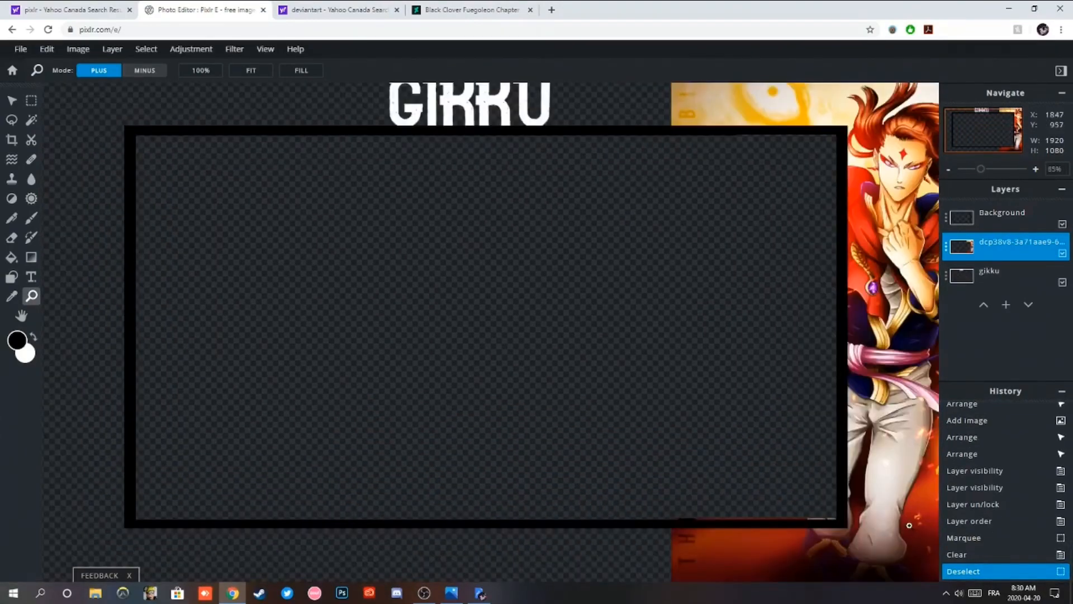
{"action": "left_click", "coordinate": [964, 538]}
{"action": "scroll", "coordinate": [907, 529], "scroll_direction": "up", "scroll_amount": 1}
{"action": "left_click", "coordinate": [47, 49]}
{"action": "left_click", "coordinate": [56, 66]}
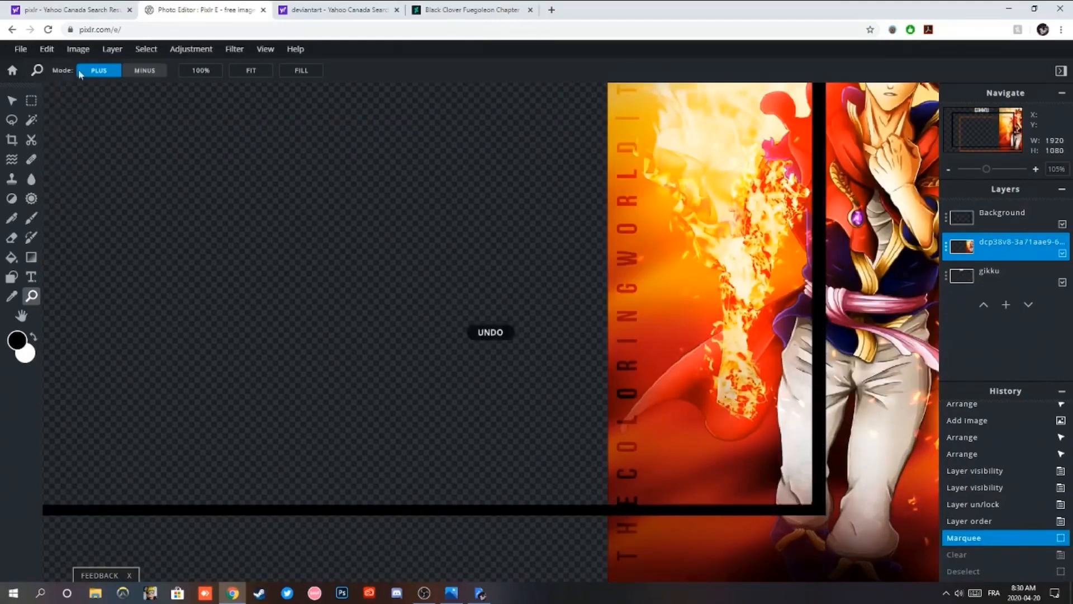
{"action": "left_click", "coordinate": [289, 72]}
{"action": "left_click", "coordinate": [251, 71]}
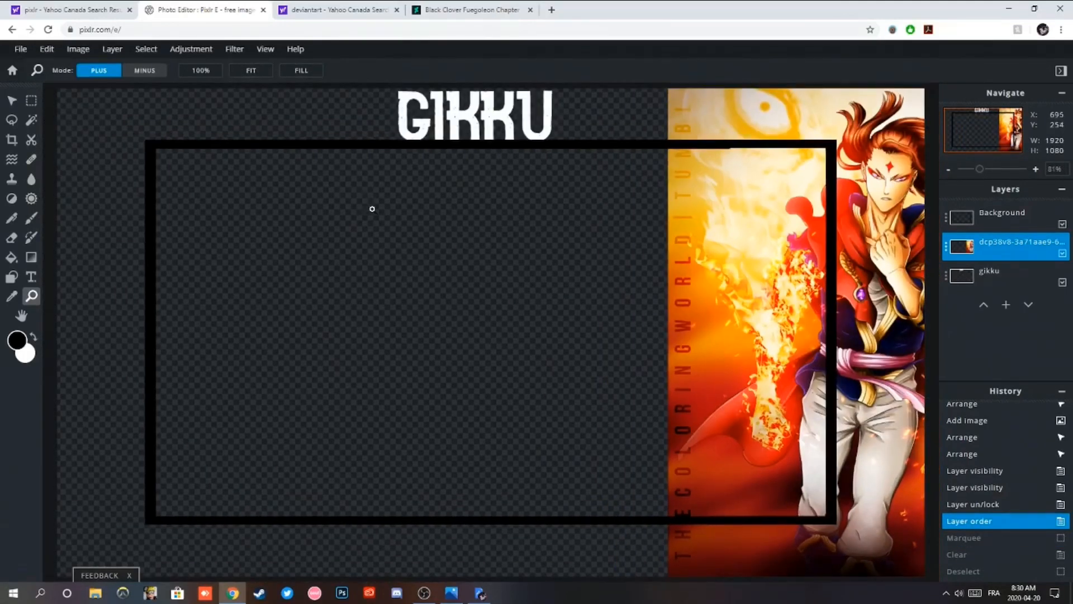
Lasso and clear the background gap between the character's legs, then remove the selection.
{"action": "left_click", "coordinate": [12, 119]}
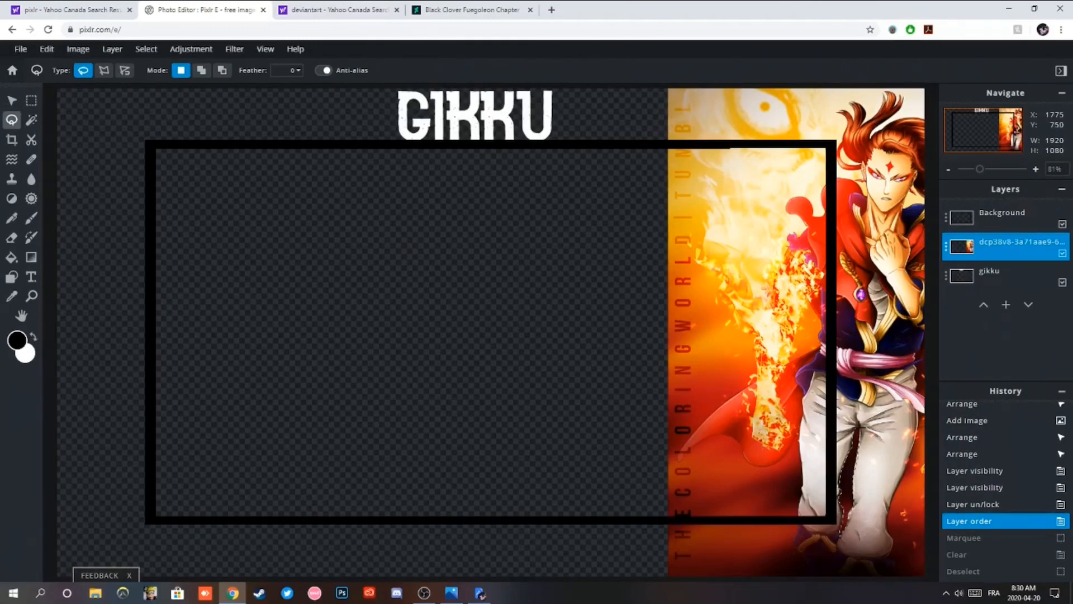
{"action": "key", "text": "Delete"}
{"action": "key", "text": "ctrl+d"}
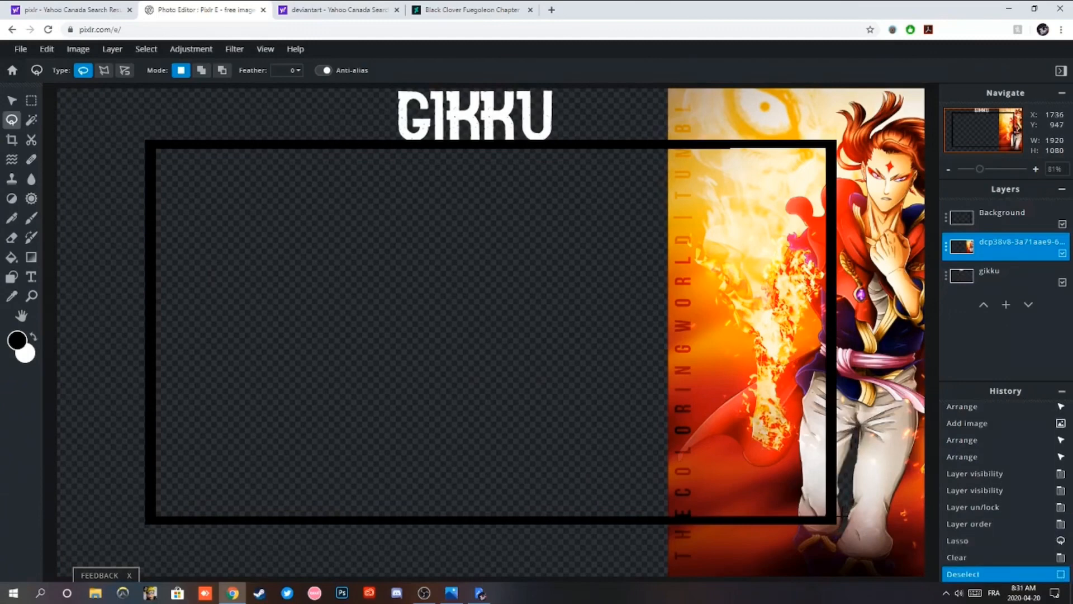
{"action": "left_click_drag", "start_coordinate": [841, 505], "coordinate": [850, 503]}
{"action": "key", "text": "Delete"}
{"action": "key", "text": "ctrl+d"}
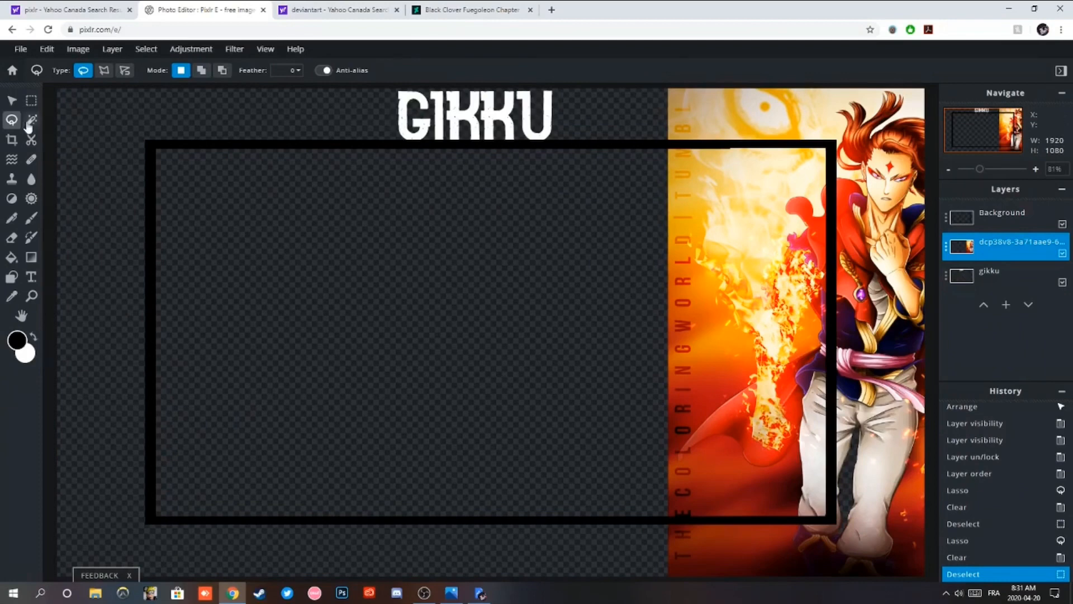
Clear the vertical strip with the watermark text along the Fuegoleon image's left edge using a rectangular selection.
{"action": "left_click", "coordinate": [32, 100]}
{"action": "scroll", "coordinate": [615, 140], "scroll_direction": "down", "scroll_amount": 1}
{"action": "left_click_drag", "start_coordinate": [607, 130], "coordinate": [648, 578]}
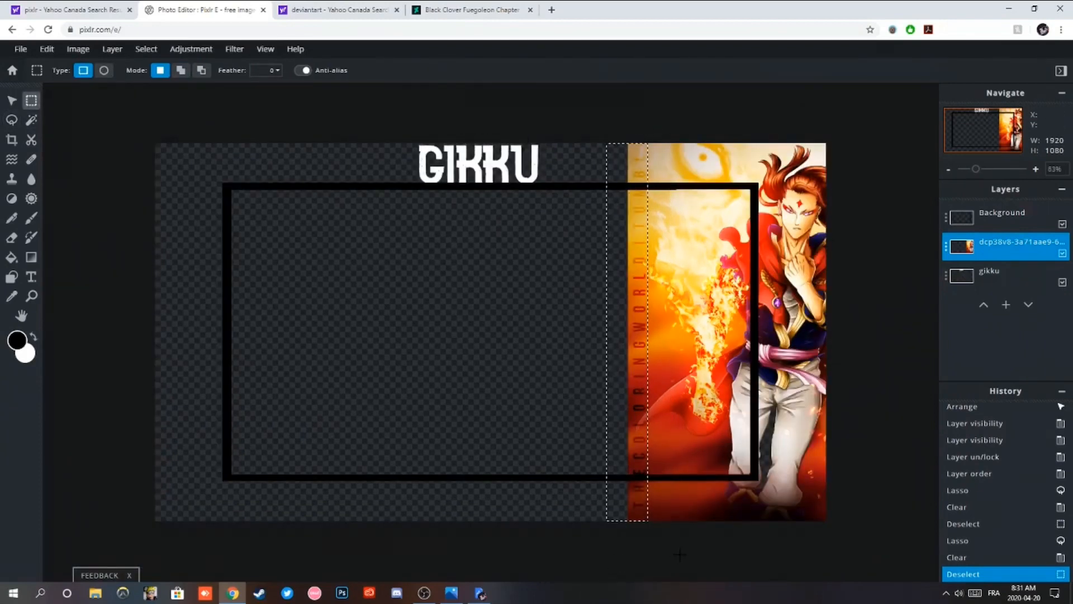
{"action": "key", "text": "Delete"}
{"action": "key", "text": "ctrl+d"}
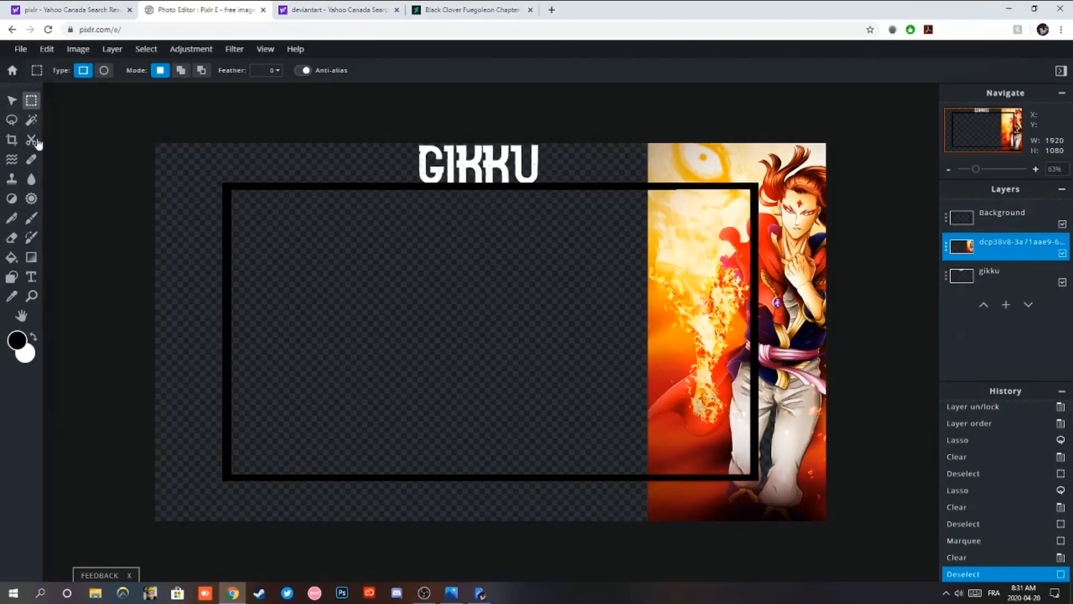
Clear the part of the Fuegoleon image that lies inside the black frame using a rectangular selection.
{"action": "left_click", "coordinate": [11, 119]}
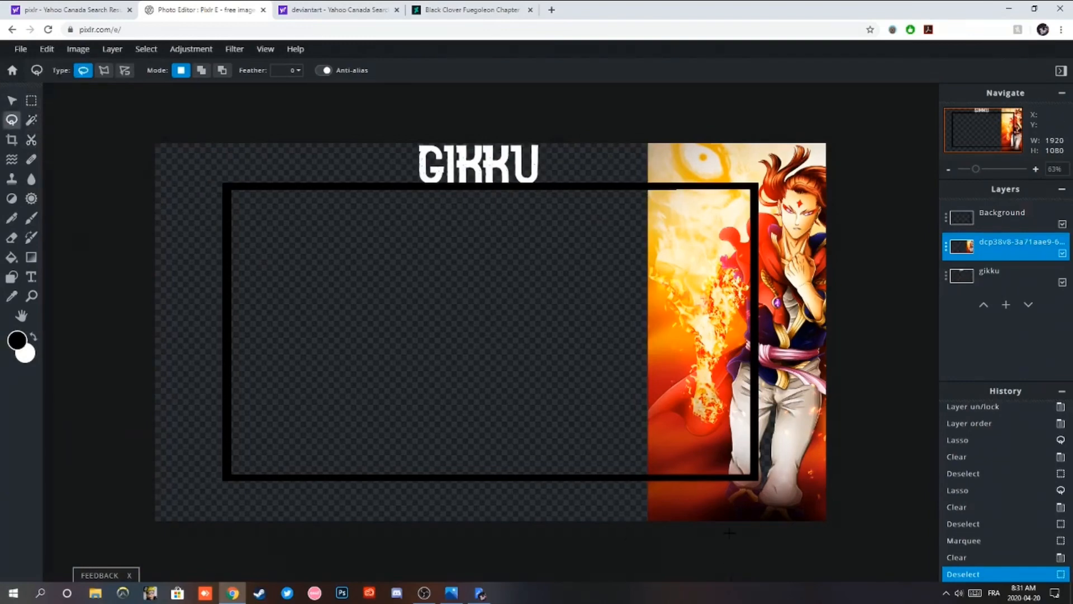
{"action": "left_click", "coordinate": [30, 100]}
{"action": "left_click_drag", "start_coordinate": [644, 185], "coordinate": [754, 477]}
{"action": "key", "text": "Delete"}
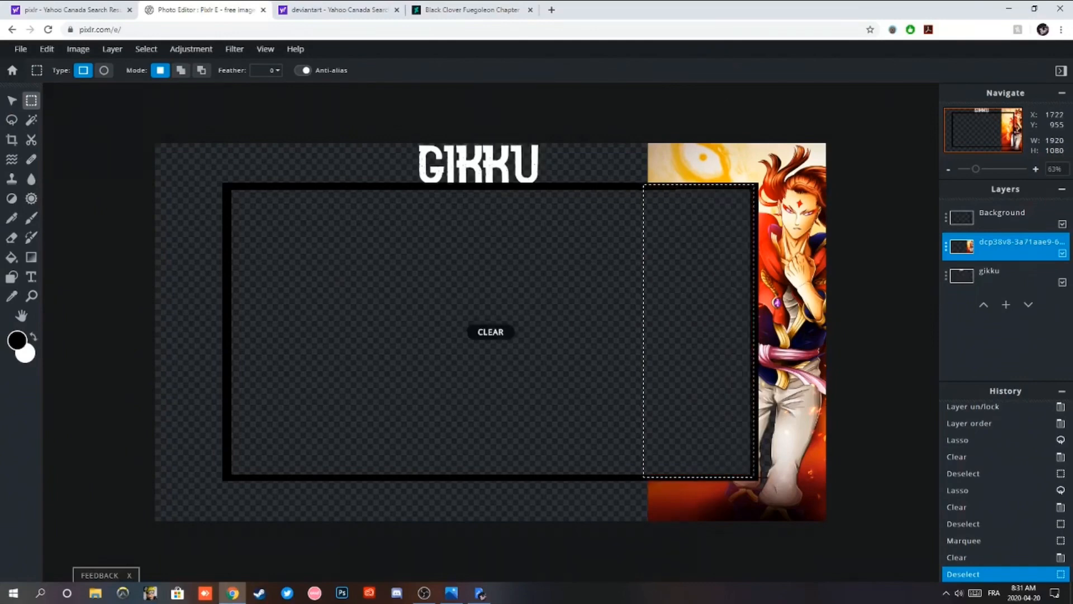
{"action": "key", "text": "ctrl+d"}
Lasso and clear the leftover image background above and below the frame, to the left of the character.
{"action": "left_click", "coordinate": [11, 120]}
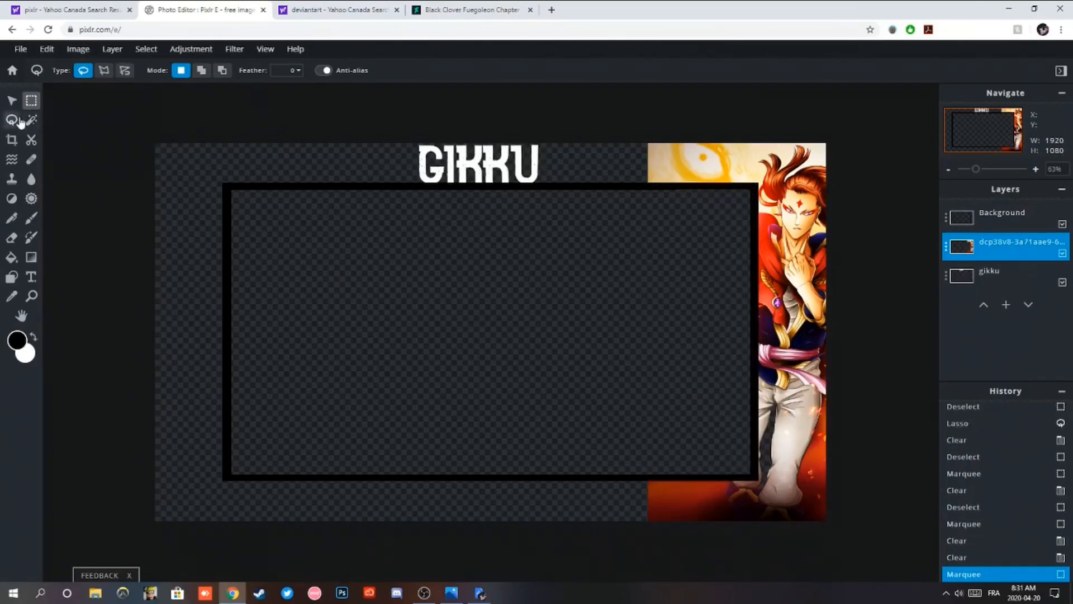
{"action": "mouse_move", "coordinate": [755, 187]}
{"action": "left_mouse_down"}
{"action": "mouse_move", "coordinate": [750, 149]}
{"action": "mouse_move", "coordinate": [677, 129]}
{"action": "mouse_move", "coordinate": [644, 174]}
{"action": "mouse_move", "coordinate": [704, 209]}
{"action": "mouse_move", "coordinate": [650, 198]}
{"action": "mouse_move", "coordinate": [691, 186]}
{"action": "left_mouse_up"}
{"action": "key", "text": "Delete"}
{"action": "key", "text": "ctrl+d"}
{"action": "key", "text": "Delete"}
{"action": "key", "text": "ctrl+d"}
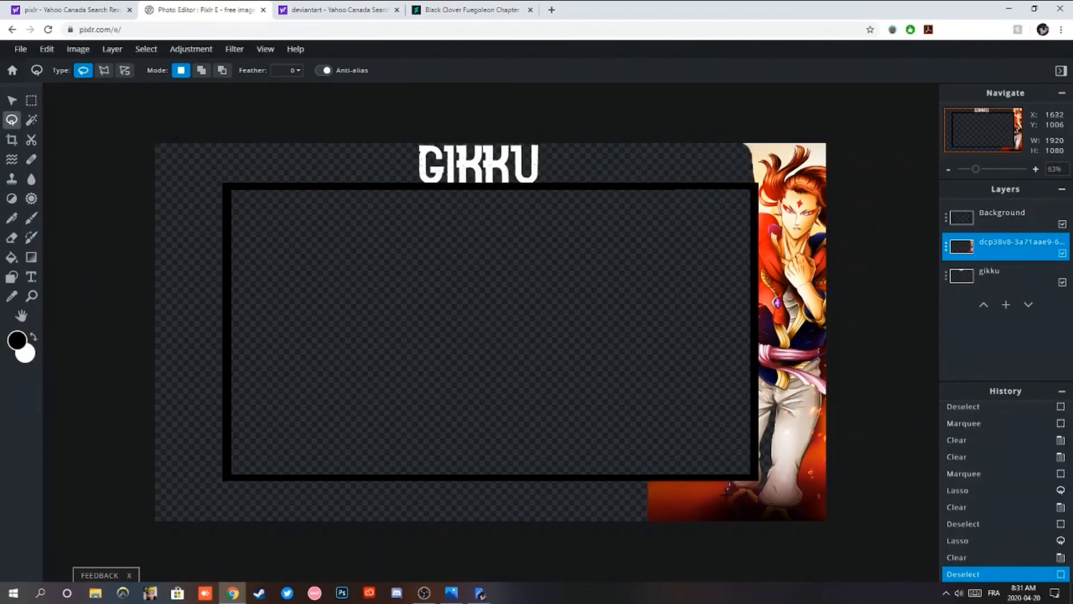
{"action": "mouse_move", "coordinate": [730, 510]}
{"action": "left_mouse_down"}
{"action": "mouse_move", "coordinate": [637, 532]}
{"action": "mouse_move", "coordinate": [719, 435]}
{"action": "mouse_move", "coordinate": [726, 484]}
{"action": "left_mouse_up"}
{"action": "key", "text": "Delete"}
{"action": "key", "text": "ctrl+d"}
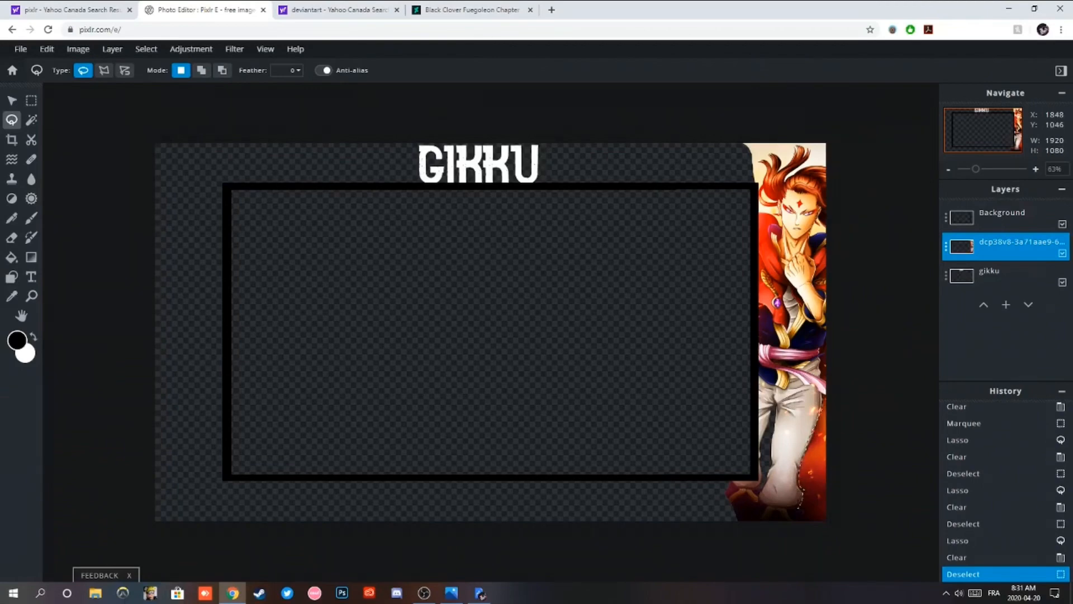
Lasso and clear the fiery background to the right of the character's legs and feet, including the small remaining patches.
{"action": "key", "text": "Delete"}
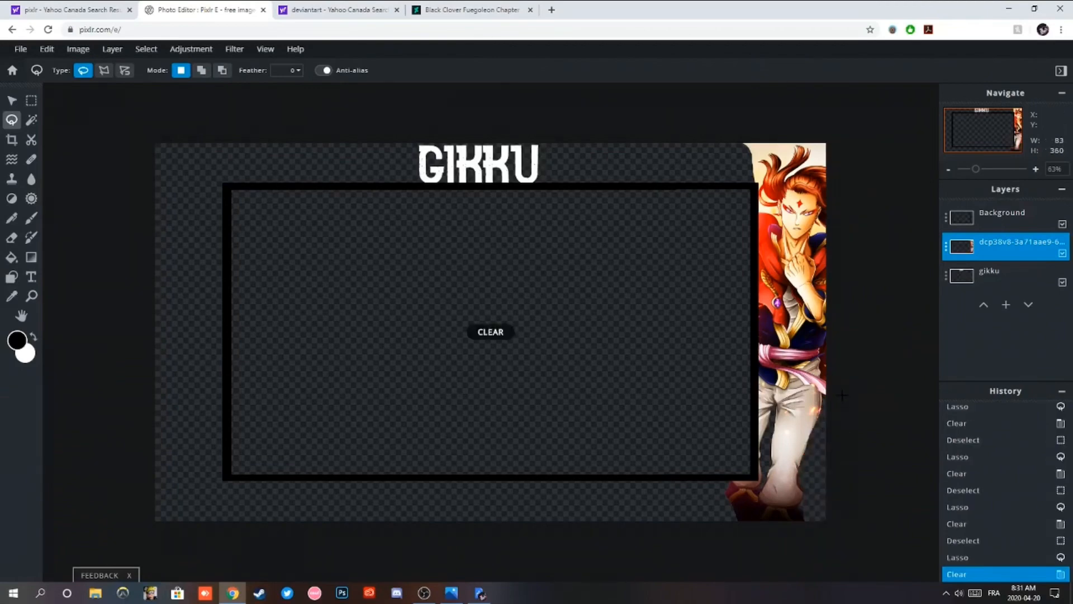
{"action": "key", "text": "ctrl+d"}
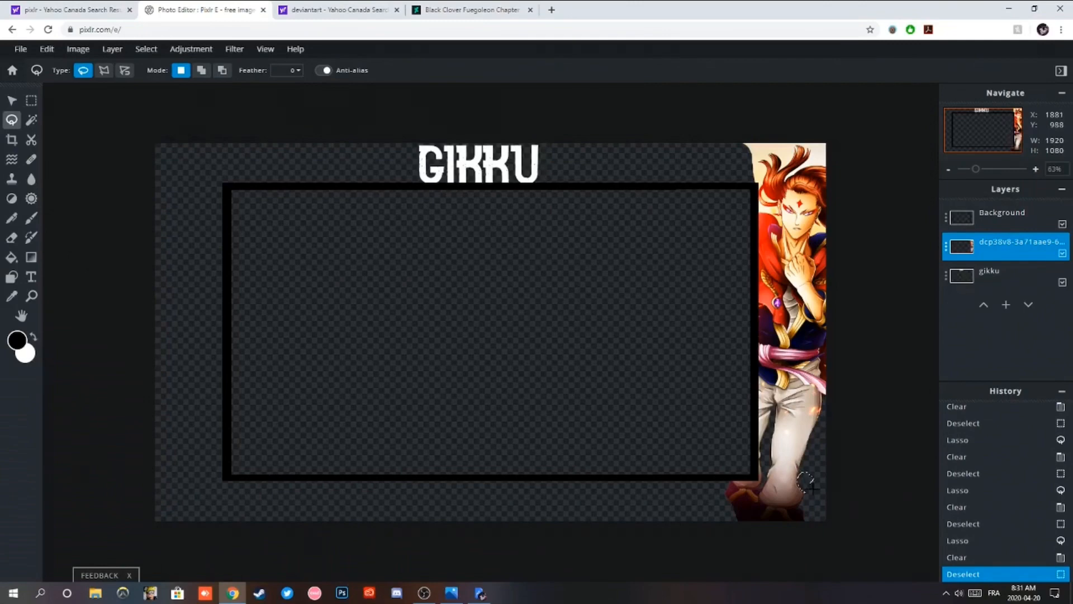
{"action": "key", "text": "Delete"}
{"action": "key", "text": "ctrl+d"}
{"action": "key", "text": "Delete"}
{"action": "mouse_move", "coordinate": [826, 345]}
{"action": "left_mouse_down"}
{"action": "mouse_move", "coordinate": [818, 380]}
{"action": "mouse_move", "coordinate": [833, 381]}
{"action": "mouse_move", "coordinate": [839, 365]}
{"action": "mouse_move", "coordinate": [841, 374]}
{"action": "mouse_move", "coordinate": [827, 350]}
{"action": "left_mouse_up"}
{"action": "key", "text": "ctrl+d"}
{"action": "key", "text": "Delete"}
{"action": "key", "text": "ctrl+d"}
{"action": "key", "text": "Delete"}
{"action": "key", "text": "ctrl+d"}
Clear the pale background around the character's head with the Magic Wand at tolerance 32, then remove the selection.
{"action": "key", "text": "w"}
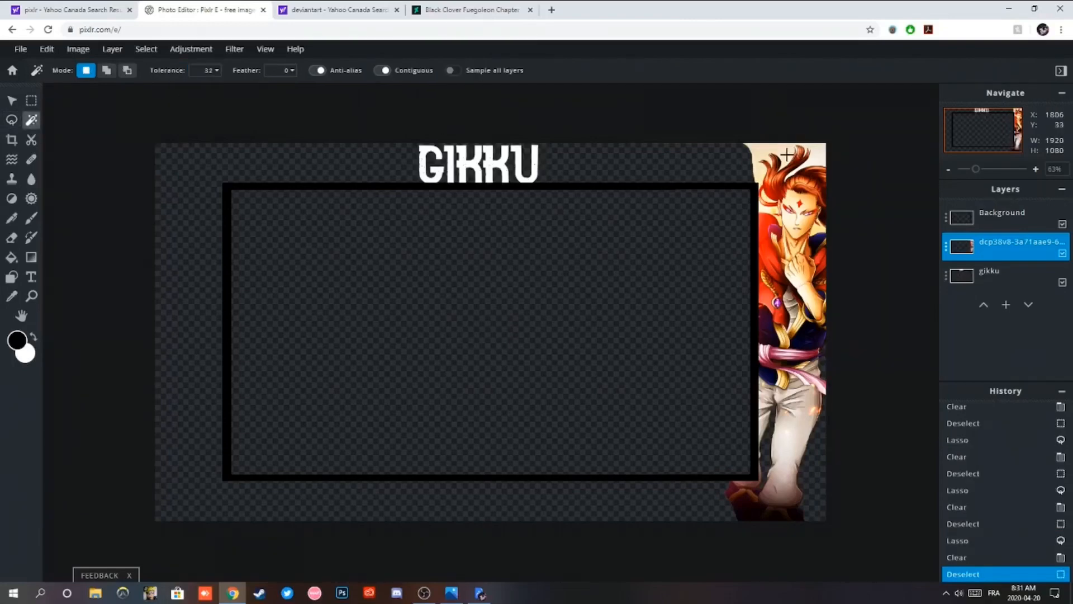
{"action": "left_click", "coordinate": [788, 154]}
{"action": "key", "text": "Delete"}
{"action": "key", "text": "ctrl+d"}
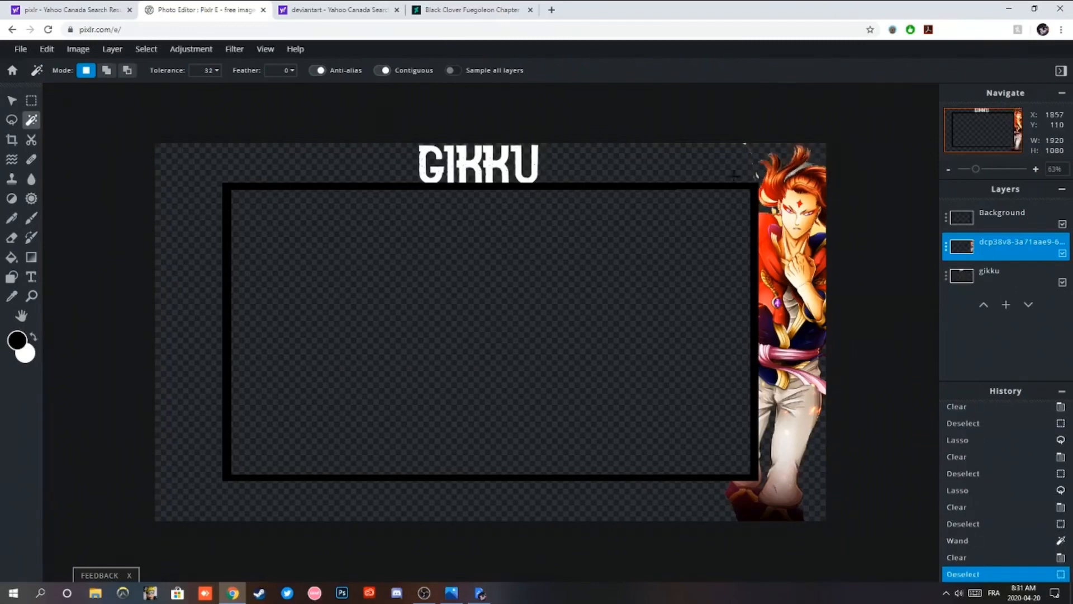
Lasso and clear the stray leftover specks beside and above the Fuegoleon character's hair.
{"action": "left_click", "coordinate": [11, 122]}
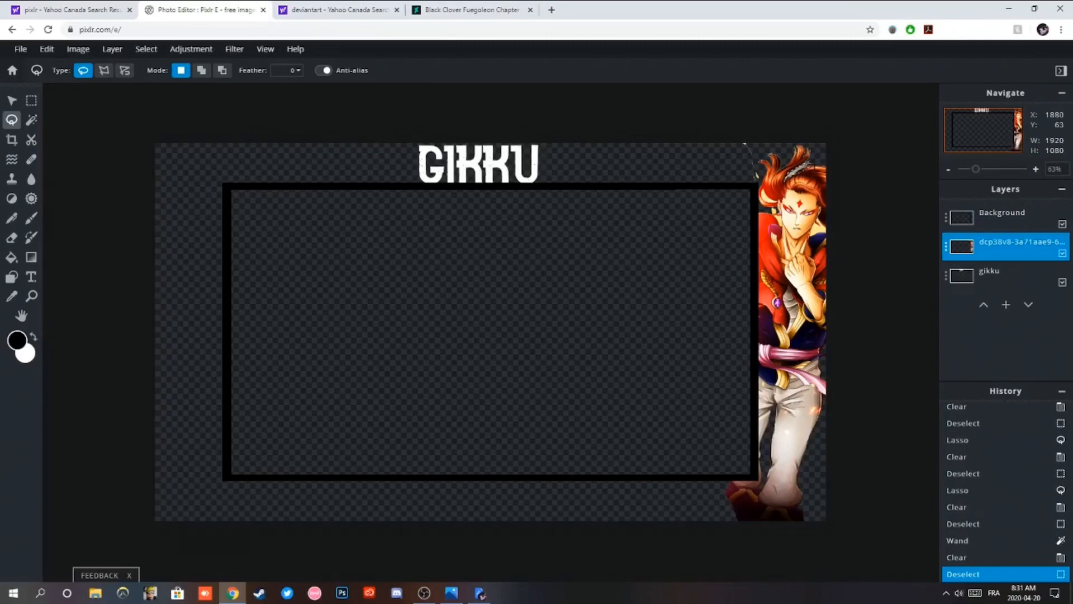
{"action": "left_click_drag", "start_coordinate": [812, 165], "coordinate": [822, 162]}
{"action": "key", "text": "Delete"}
{"action": "key", "text": "ctrl+d"}
{"action": "left_click_drag", "start_coordinate": [732, 148], "coordinate": [734, 146]}
{"action": "key", "text": "Delete"}
{"action": "key", "text": "ctrl+d"}
Clear the small leftover background patches beside Fuegoleon's face and neck with the Magic Wand at tolerance 32, then remove the selection.
{"action": "key", "text": "w"}
{"action": "left_click", "coordinate": [811, 229]}
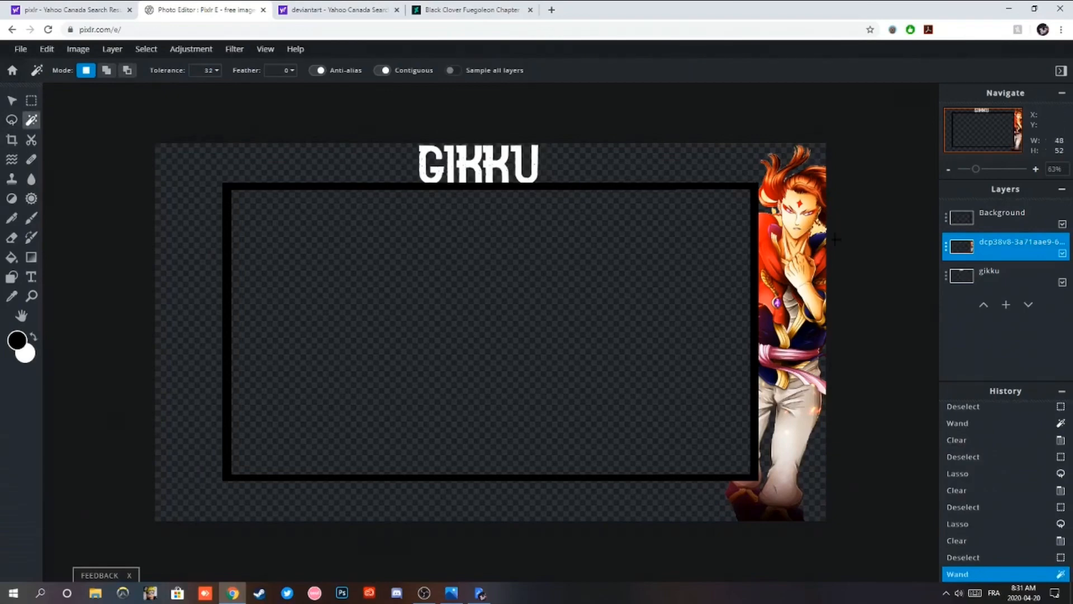
{"action": "key", "text": "Delete"}
{"action": "left_click", "coordinate": [774, 212]}
{"action": "key", "text": "Delete"}
{"action": "key", "text": "ctrl+d"}
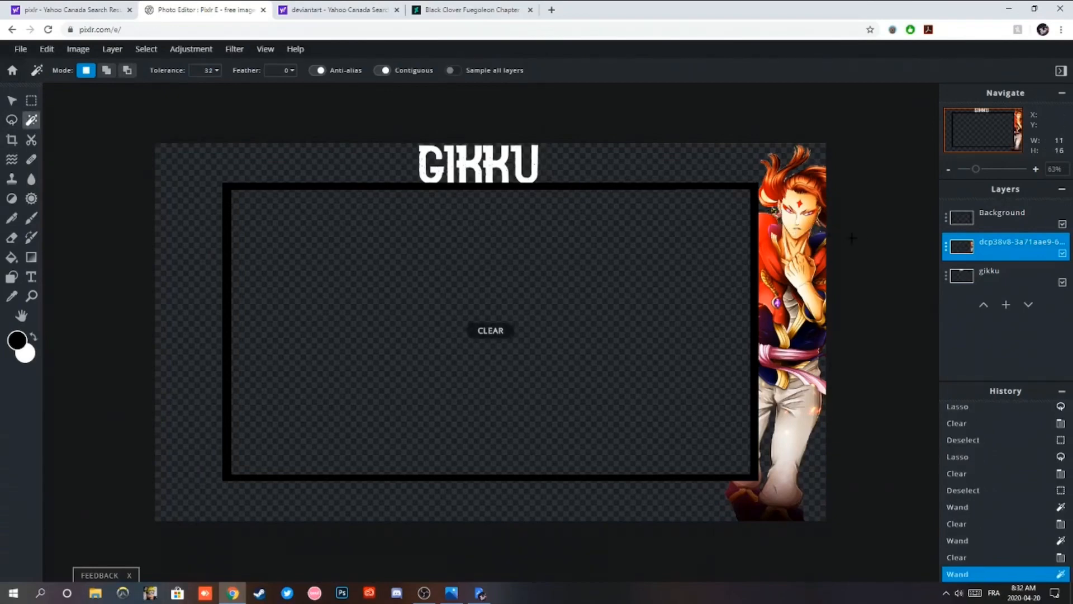
Lasso and clear the remaining background fragments between Fuegoleon's hair, face and shoulders.
{"action": "left_click", "coordinate": [12, 121]}
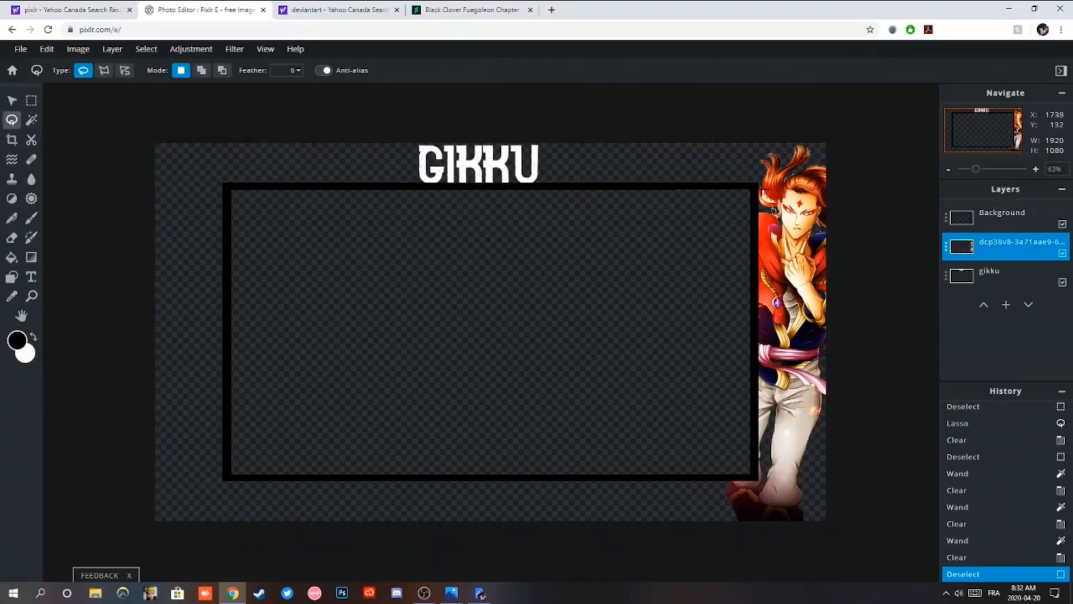
{"action": "key", "text": "Delete"}
{"action": "left_click_drag", "start_coordinate": [770, 200], "coordinate": [822, 227]}
{"action": "key", "text": "ctrl+d"}
{"action": "key", "text": "Delete"}
{"action": "key", "text": "ctrl+d"}
{"action": "key", "text": "Delete"}
{"action": "key", "text": "ctrl+d"}
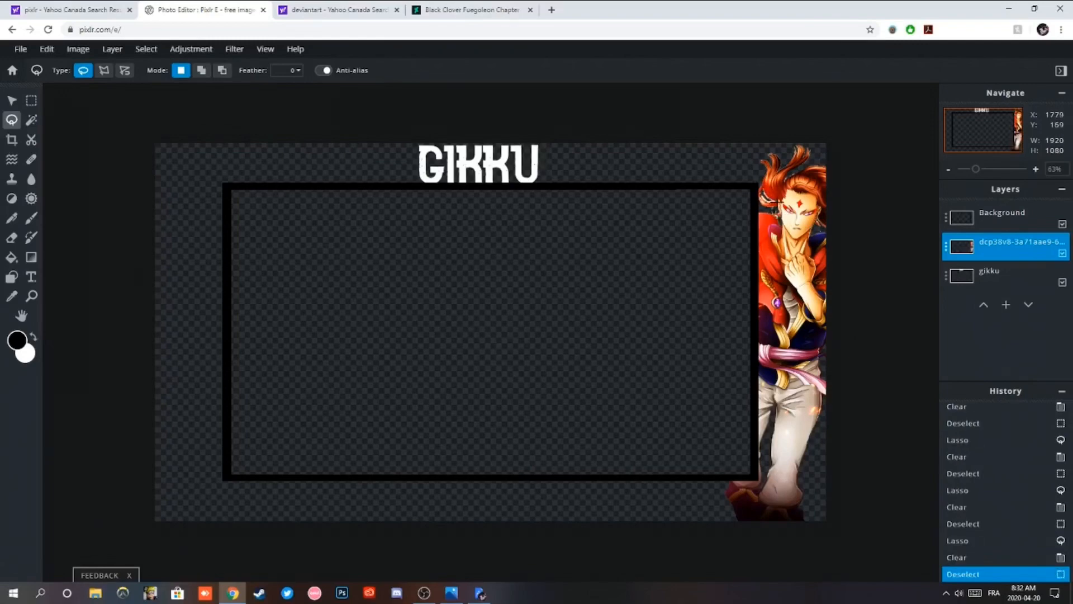
{"action": "left_click_drag", "start_coordinate": [777, 203], "coordinate": [780, 204]}
{"action": "key", "text": "Delete"}
Switch to DeviantArt, open the Leopold character profile artwork and look through its related images for a second character.
{"action": "left_click", "coordinate": [442, 8]}
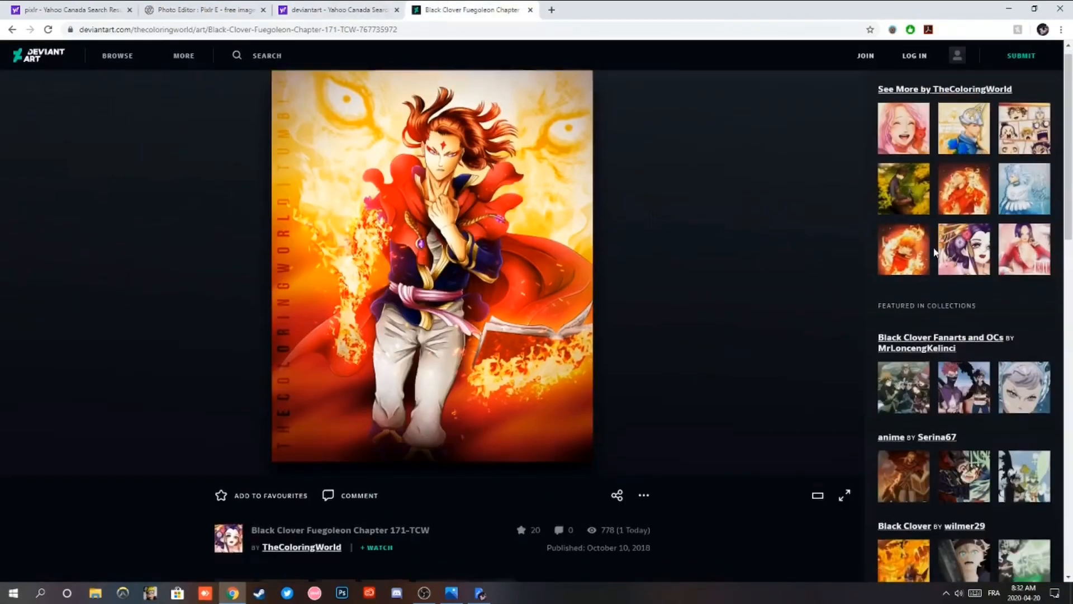
{"action": "scroll", "coordinate": [935, 252], "scroll_direction": "down", "scroll_amount": 10}
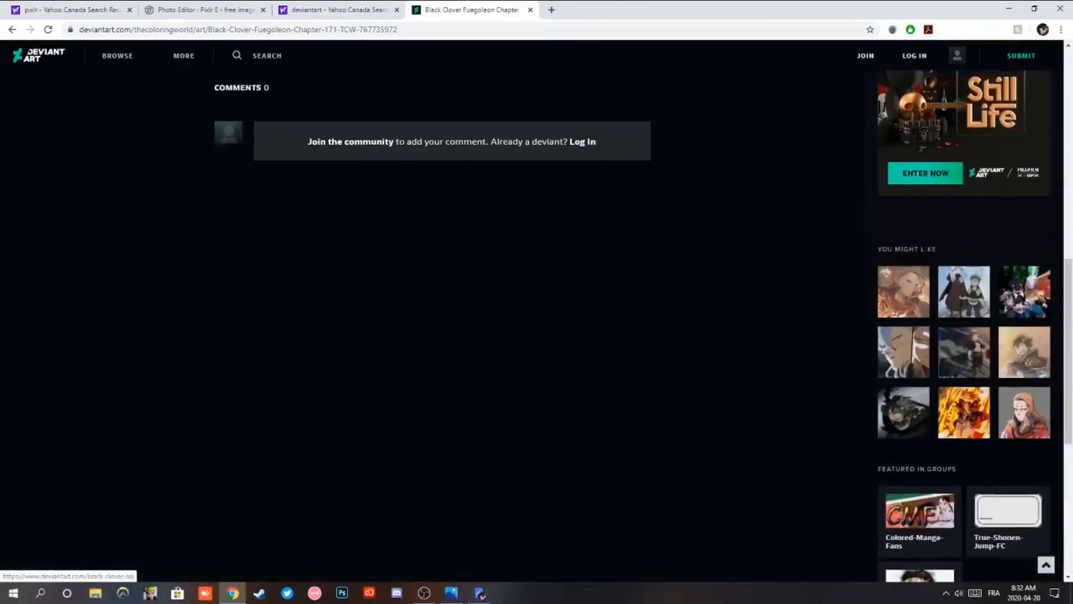
{"action": "scroll", "coordinate": [922, 252], "scroll_direction": "up", "scroll_amount": 10}
{"action": "left_click", "coordinate": [907, 255]}
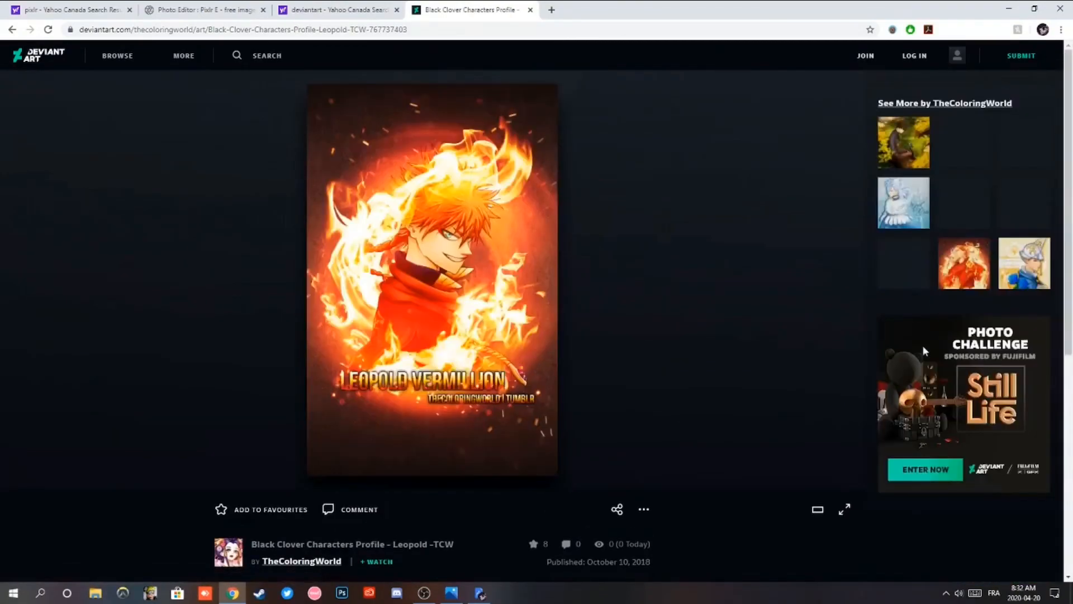
{"action": "scroll", "coordinate": [923, 350], "scroll_direction": "down", "scroll_amount": 10}
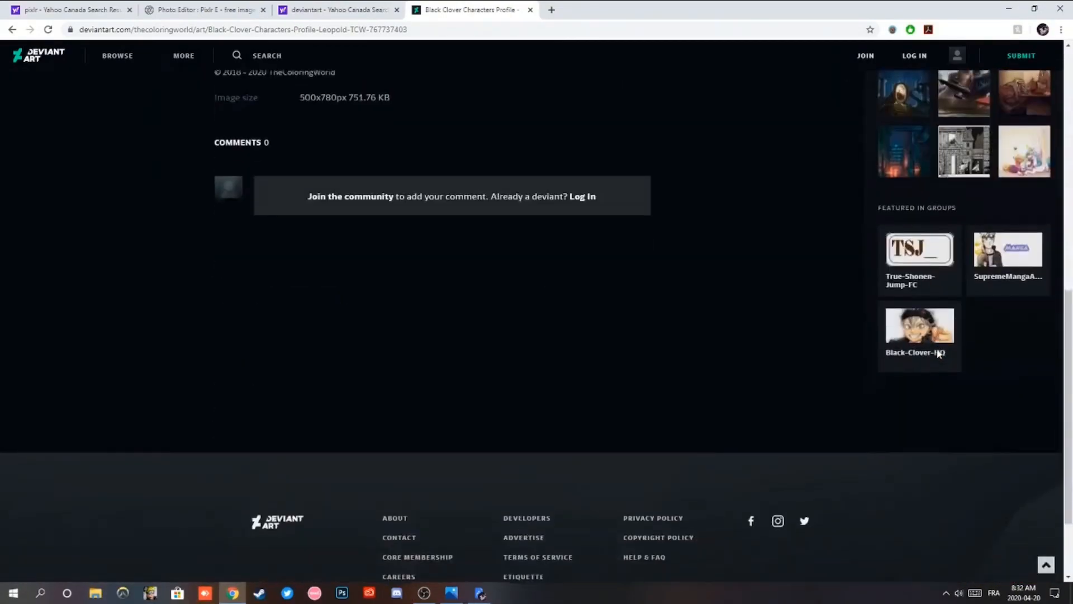
{"action": "scroll", "coordinate": [939, 354], "scroll_direction": "up", "scroll_amount": 10}
{"action": "scroll", "coordinate": [255, 72], "scroll_direction": "down", "scroll_amount": 9}
{"action": "scroll", "coordinate": [255, 72], "scroll_direction": "up", "scroll_amount": 9}
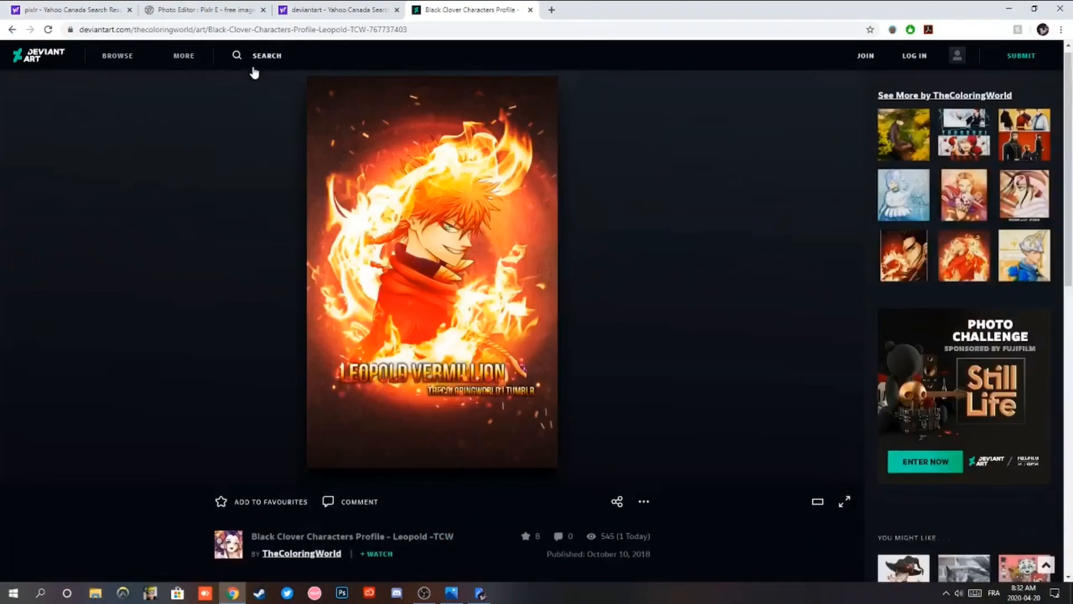
Search DeviantArt for "Mereleona".
{"action": "left_click", "coordinate": [254, 70]}
{"action": "type", "text": "Mere"}
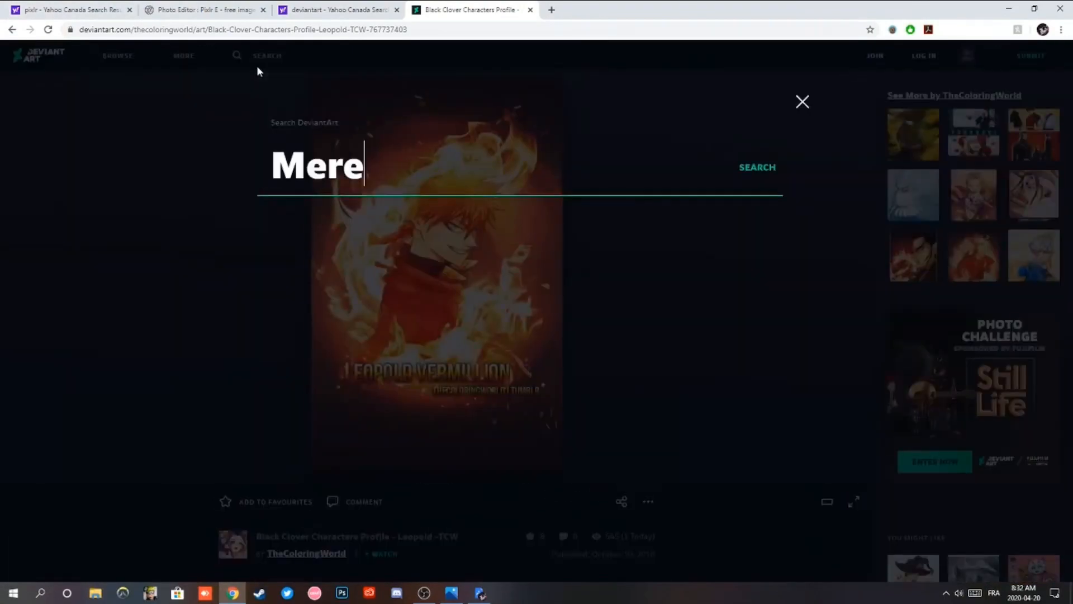
{"action": "type", "text": "leona"}
{"action": "key", "text": "Return"}
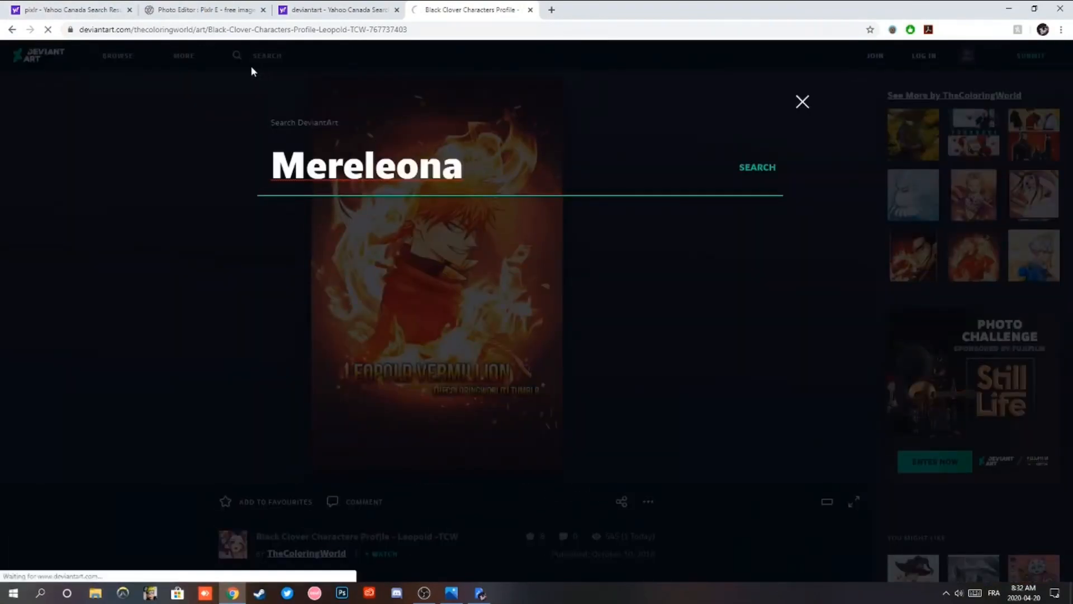
Browse the results and open the Black Clover Mereoleona Vermillion artwork through the Chapter 108 page's "black clover" collection.
{"action": "scroll", "coordinate": [307, 335], "scroll_direction": "down", "scroll_amount": 5}
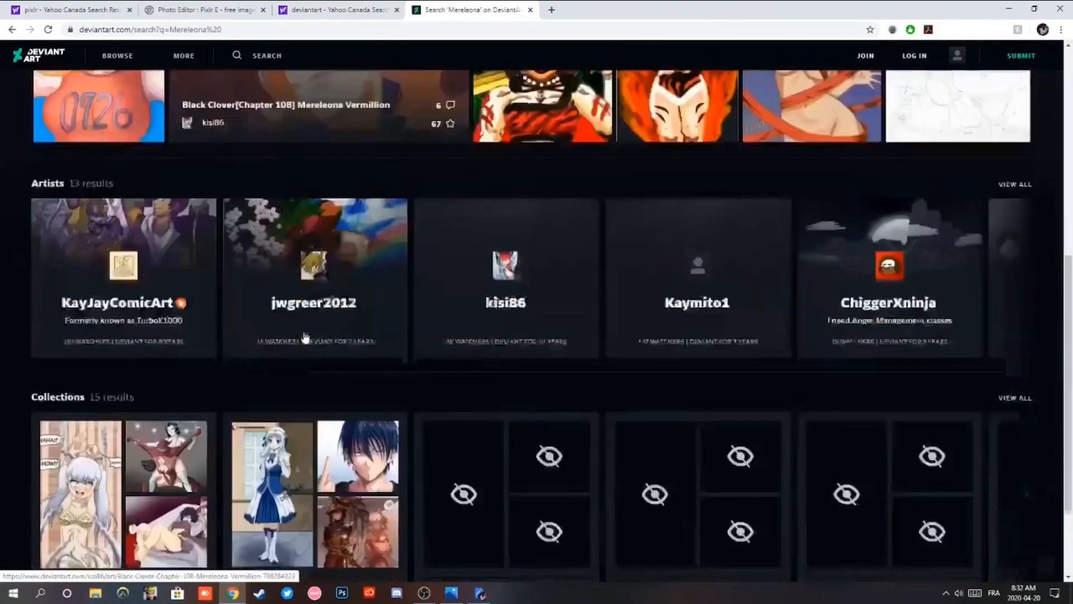
{"action": "scroll", "coordinate": [305, 337], "scroll_direction": "up", "scroll_amount": 1}
{"action": "scroll", "coordinate": [304, 333], "scroll_direction": "up", "scroll_amount": 1}
{"action": "scroll", "coordinate": [304, 331], "scroll_direction": "down", "scroll_amount": 4}
{"action": "scroll", "coordinate": [303, 335], "scroll_direction": "up", "scroll_amount": 10}
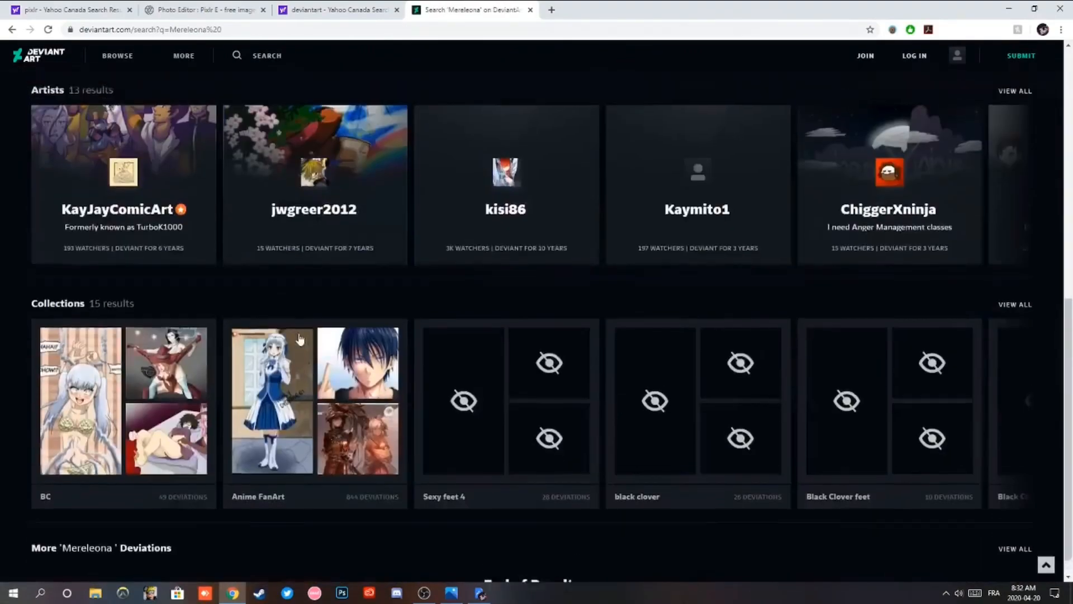
{"action": "scroll", "coordinate": [300, 339], "scroll_direction": "down", "scroll_amount": 3}
{"action": "left_click", "coordinate": [287, 258]}
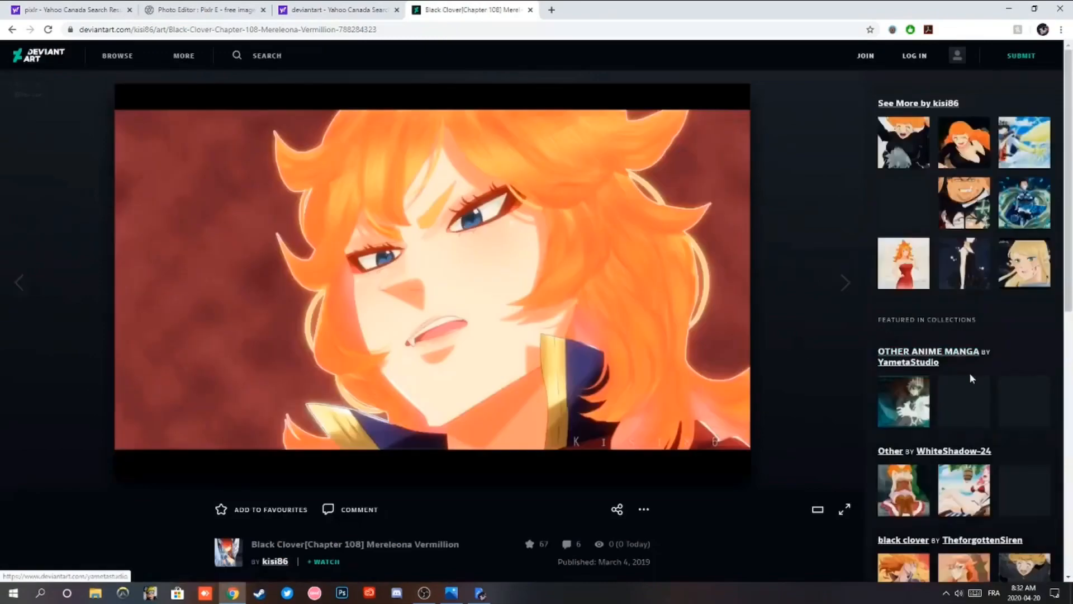
{"action": "scroll", "coordinate": [903, 280], "scroll_direction": "down", "scroll_amount": 4}
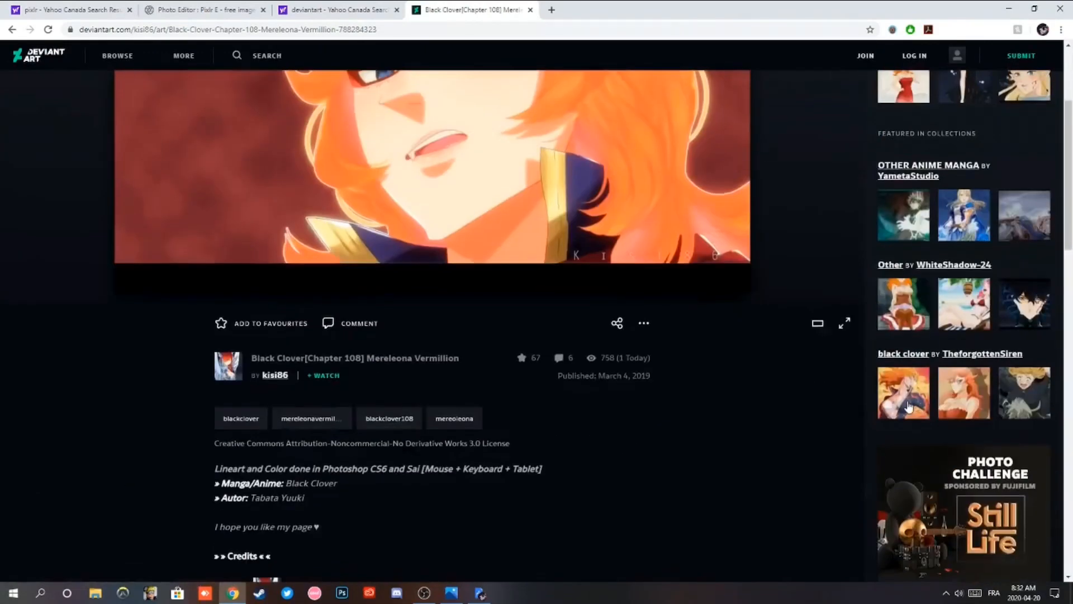
{"action": "left_click", "coordinate": [895, 402]}
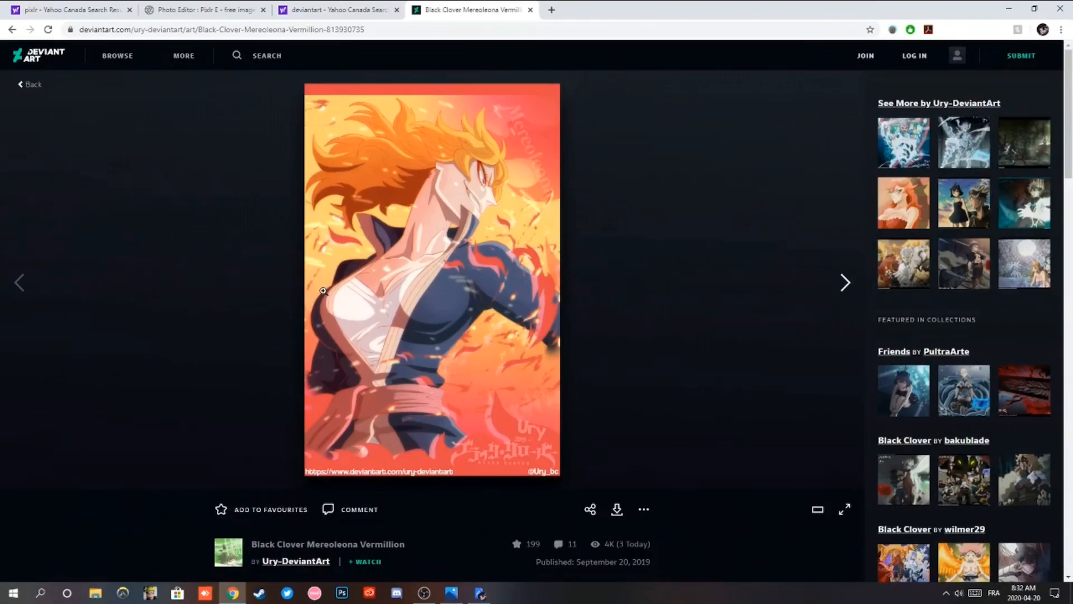
Save the Mereoleona Vermillion artwork to the computer as a PNG image.
{"action": "right_click", "coordinate": [400, 275]}
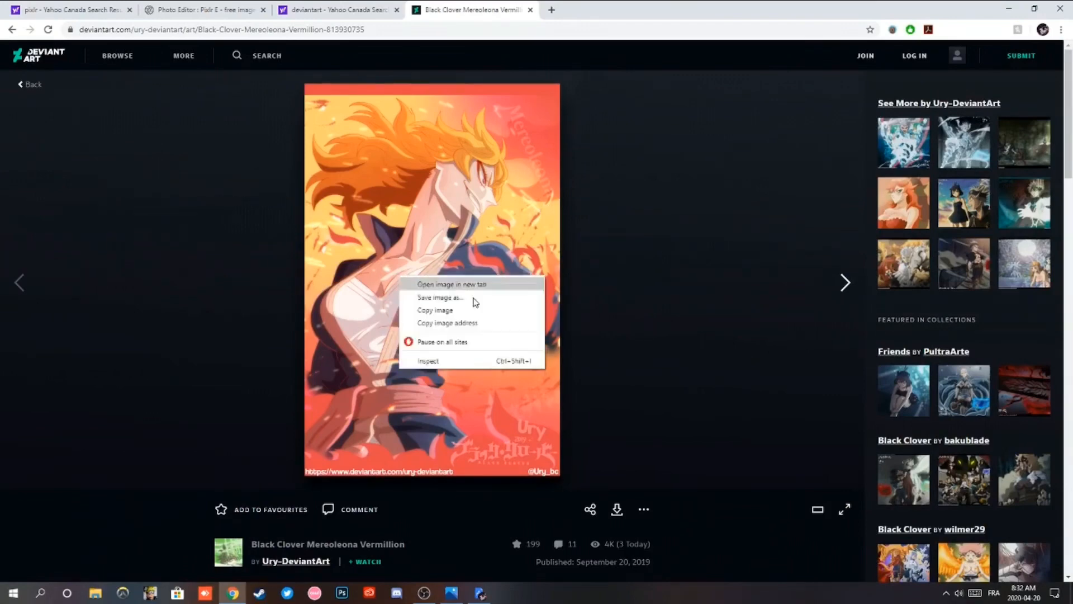
{"action": "left_click", "coordinate": [431, 296]}
{"action": "left_click", "coordinate": [444, 285]}
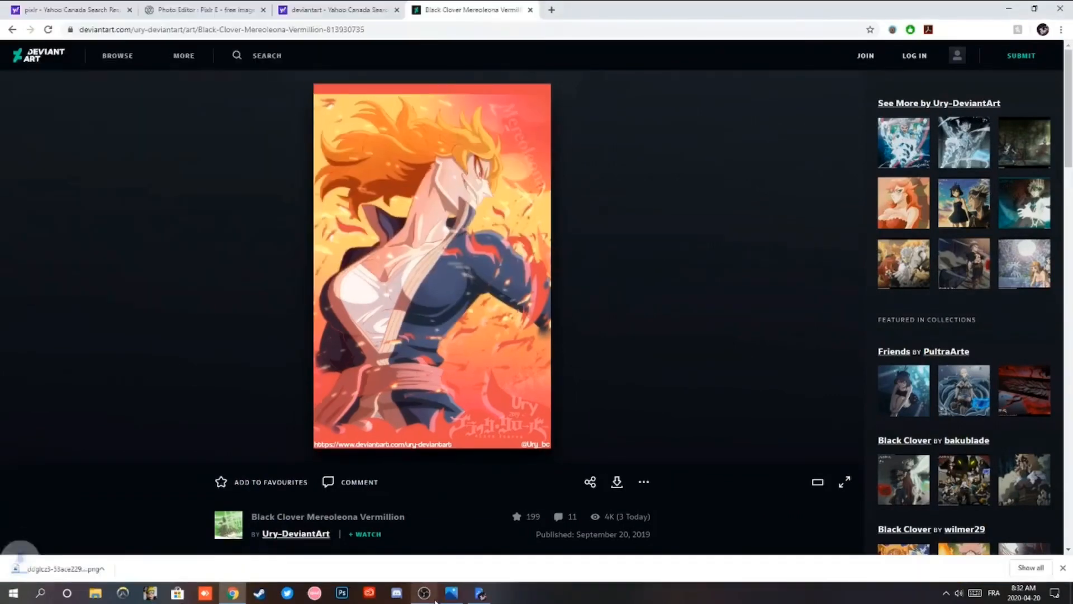
Switch to Pixlr E and add the saved Mereoleona image to the overlay as a new layer.
{"action": "left_click", "coordinate": [187, 5]}
{"action": "left_click", "coordinate": [20, 49]}
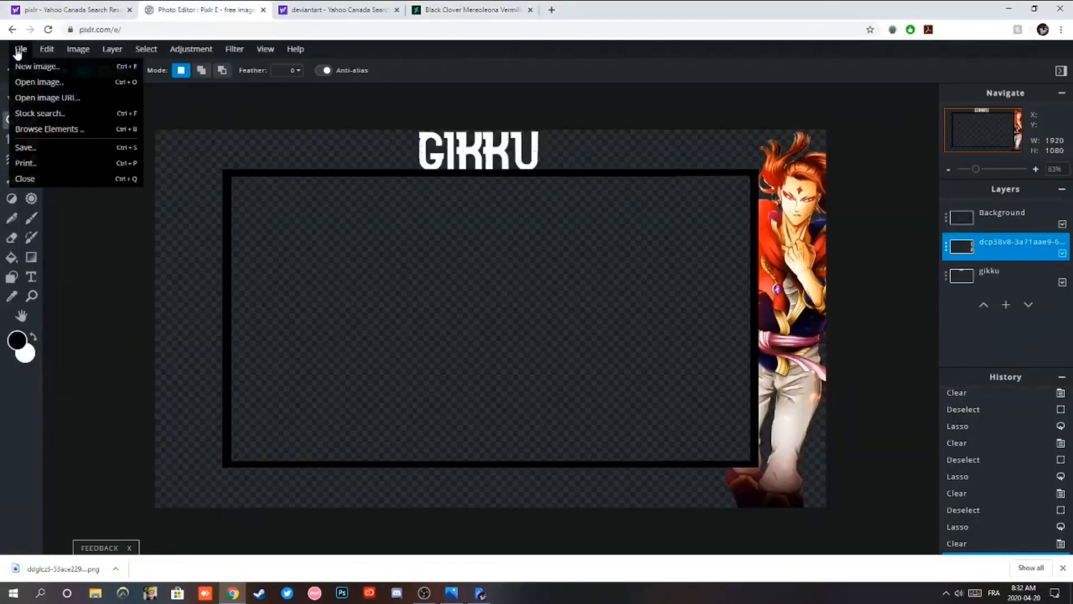
{"action": "left_click", "coordinate": [112, 49]}
{"action": "left_click", "coordinate": [134, 98]}
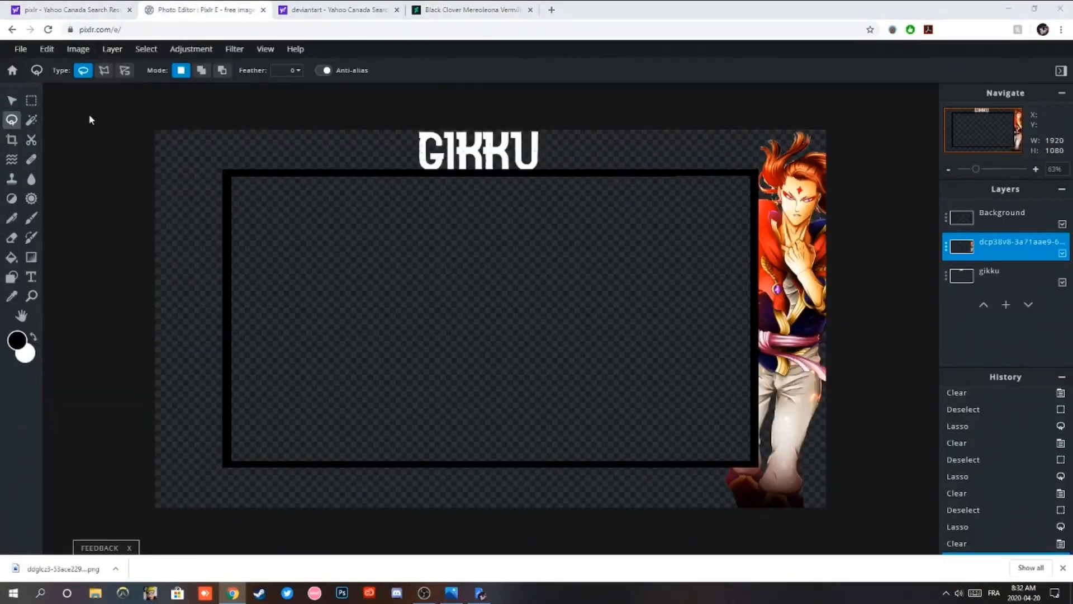
{"action": "left_click", "coordinate": [184, 217]}
{"action": "left_click", "coordinate": [438, 281]}
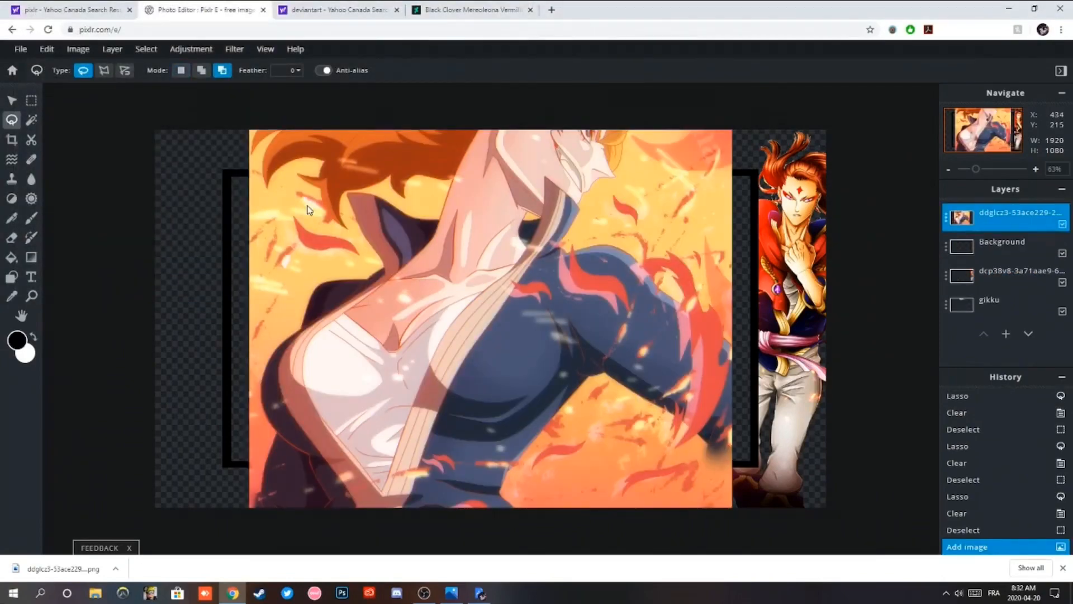
{"action": "key", "text": "ctrl+t"}
{"action": "left_click", "coordinate": [663, 10]}
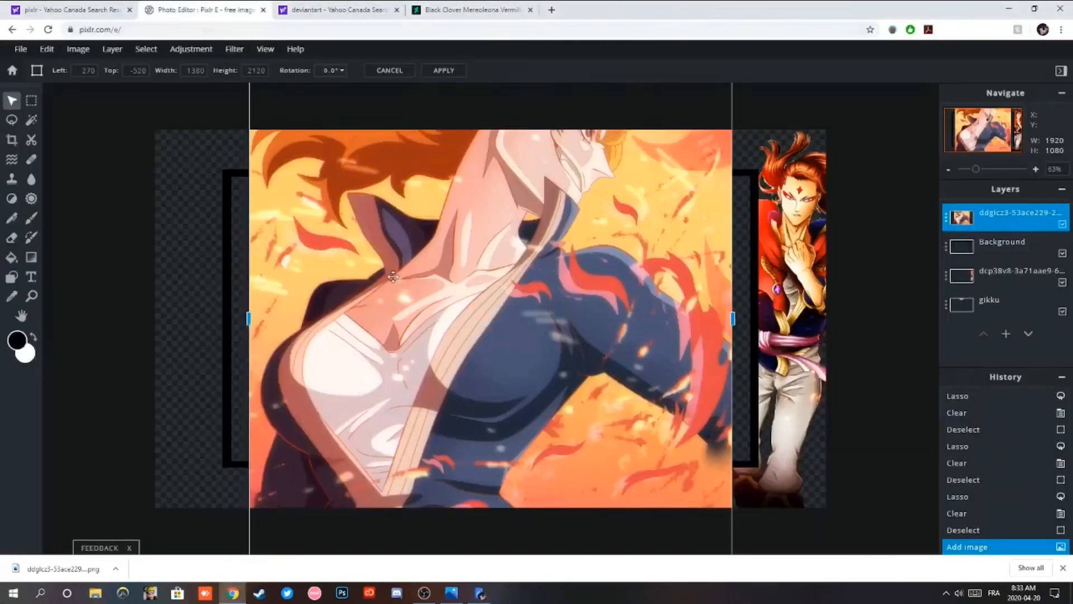
{"action": "left_click_drag", "start_coordinate": [311, 193], "coordinate": [513, 376]}
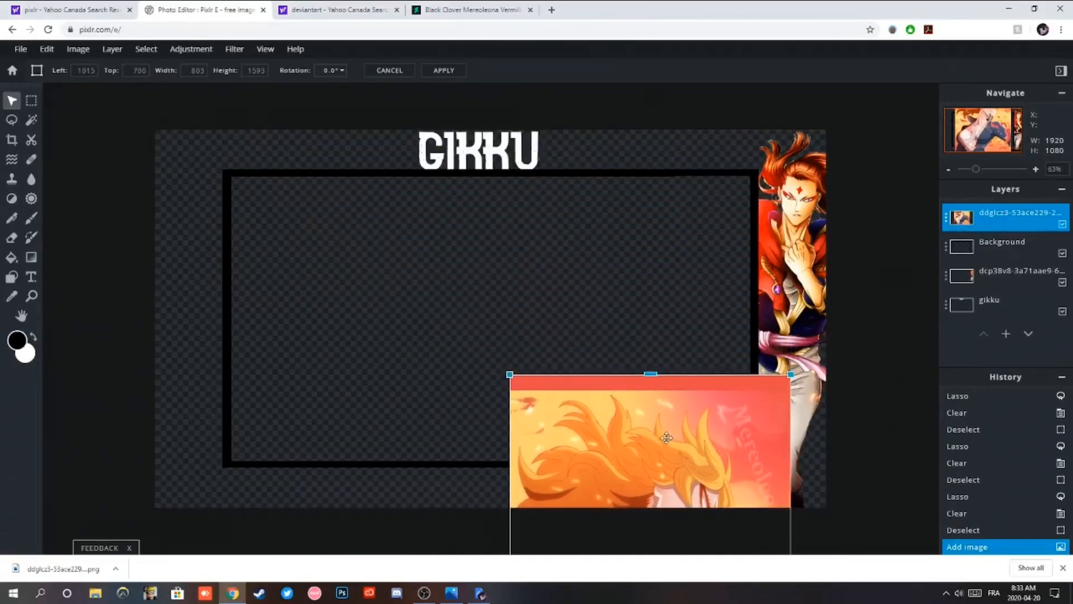
{"action": "left_click_drag", "start_coordinate": [663, 438], "coordinate": [458, 226]}
{"action": "left_click_drag", "start_coordinate": [304, 149], "coordinate": [388, 259]}
{"action": "left_click_drag", "start_coordinate": [503, 352], "coordinate": [218, 190]}
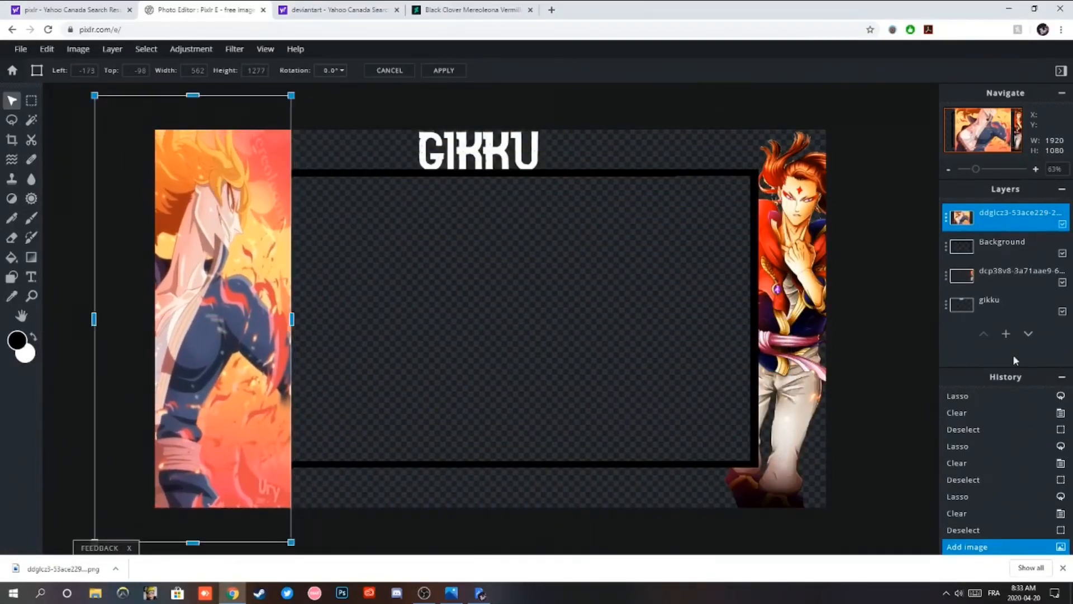
{"action": "left_click", "coordinate": [994, 225]}
{"action": "left_click", "coordinate": [542, 335]}
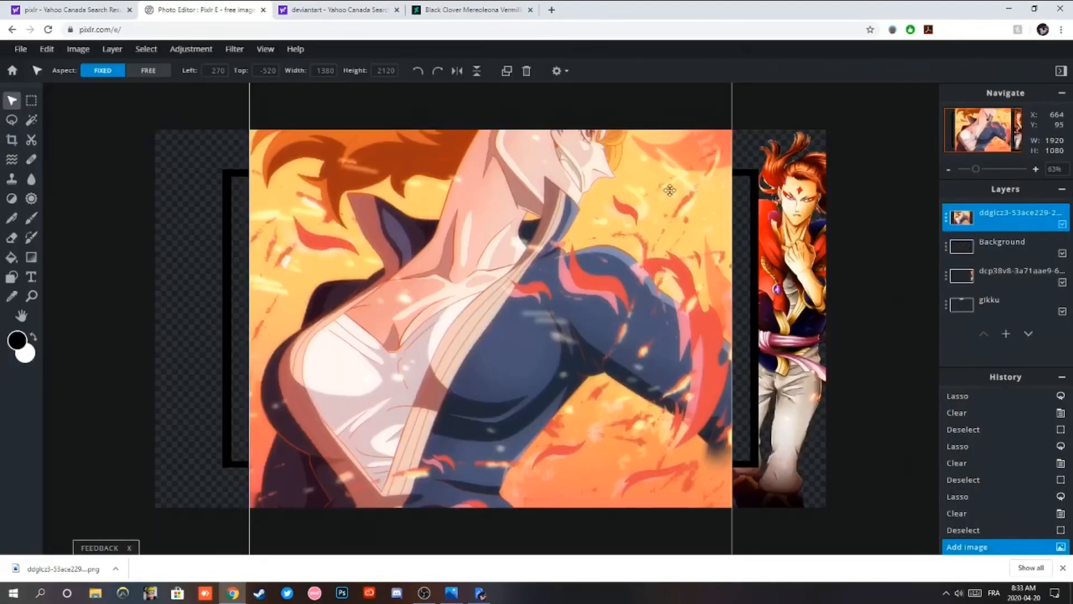
Place the Mereoleona layer beneath the frame layer and scale it to 700 px wide over the frame's left side.
{"action": "left_click_drag", "start_coordinate": [1007, 230], "coordinate": [1008, 251]}
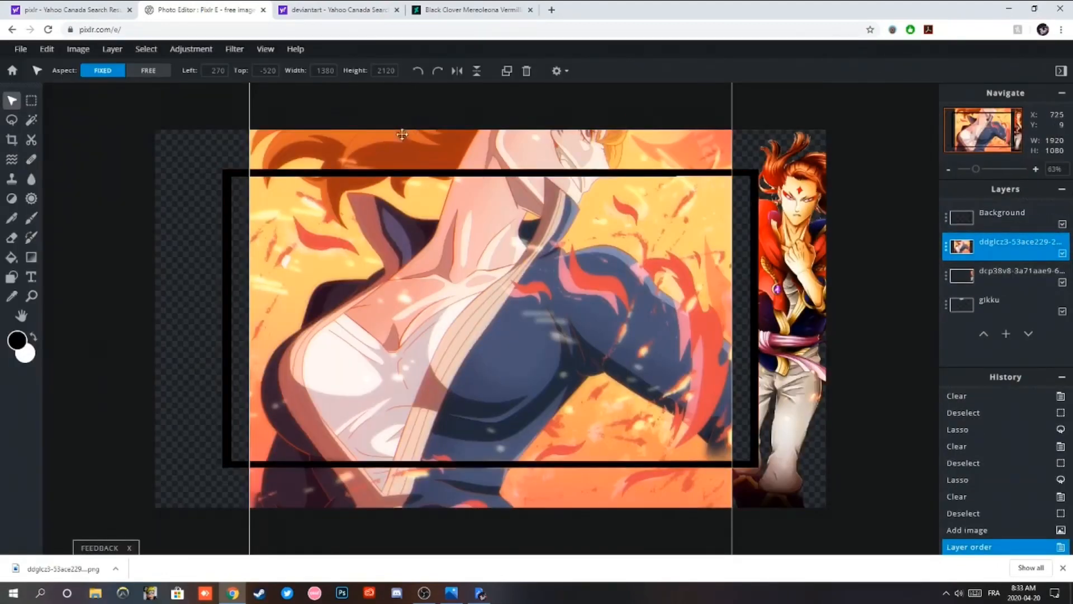
{"action": "left_click", "coordinate": [325, 70]}
{"action": "type", "text": "700"}
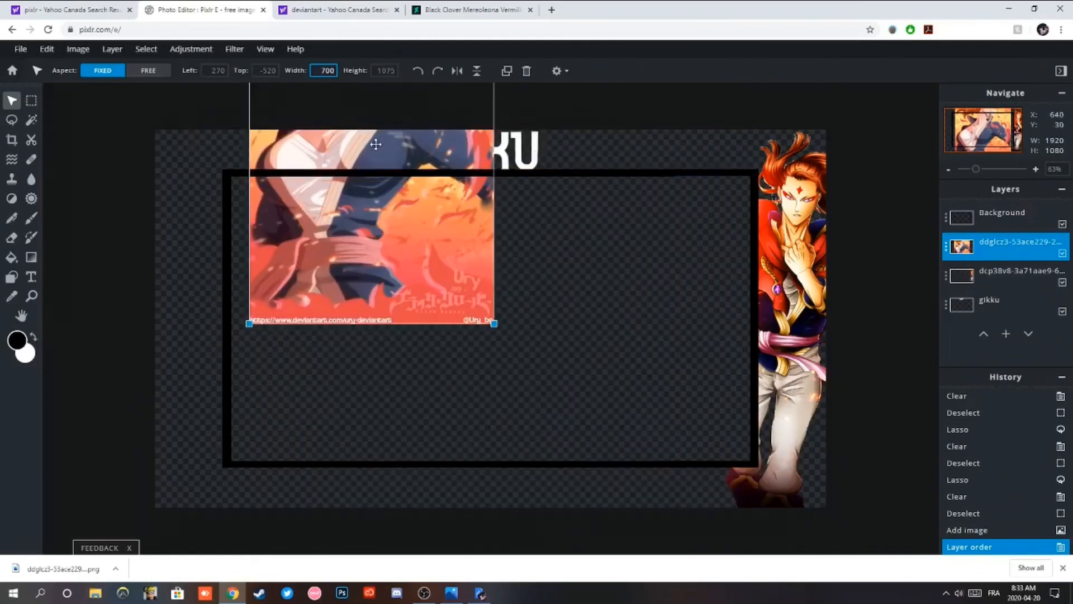
{"action": "key", "text": "Return"}
{"action": "left_click_drag", "start_coordinate": [330, 113], "coordinate": [120, 297]}
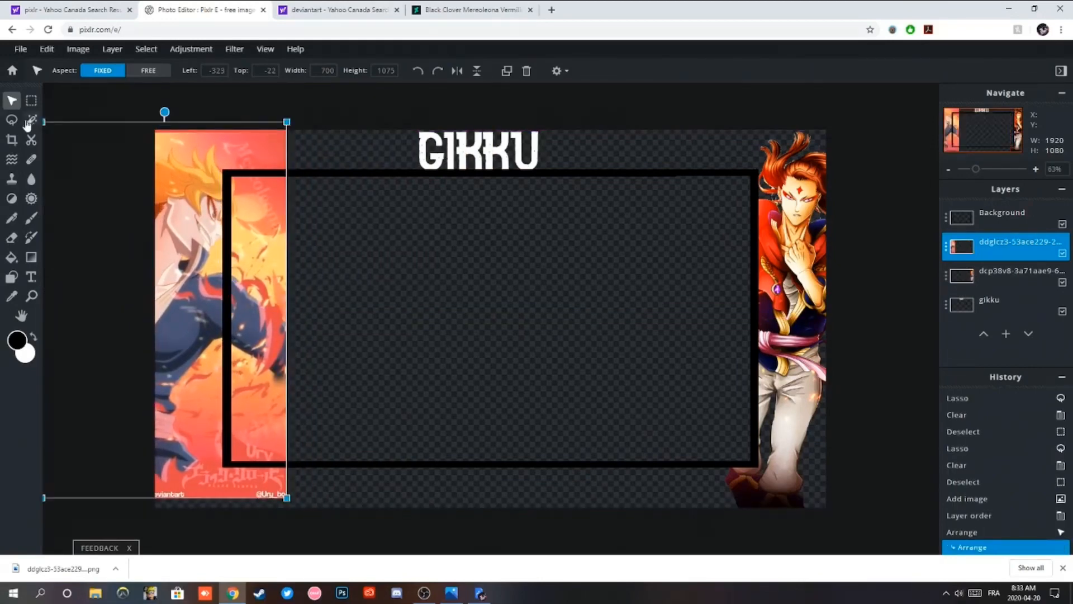
Clear the part of the Mereoleona image that lies inside the black frame using a rectangular selection.
{"action": "key", "text": "m"}
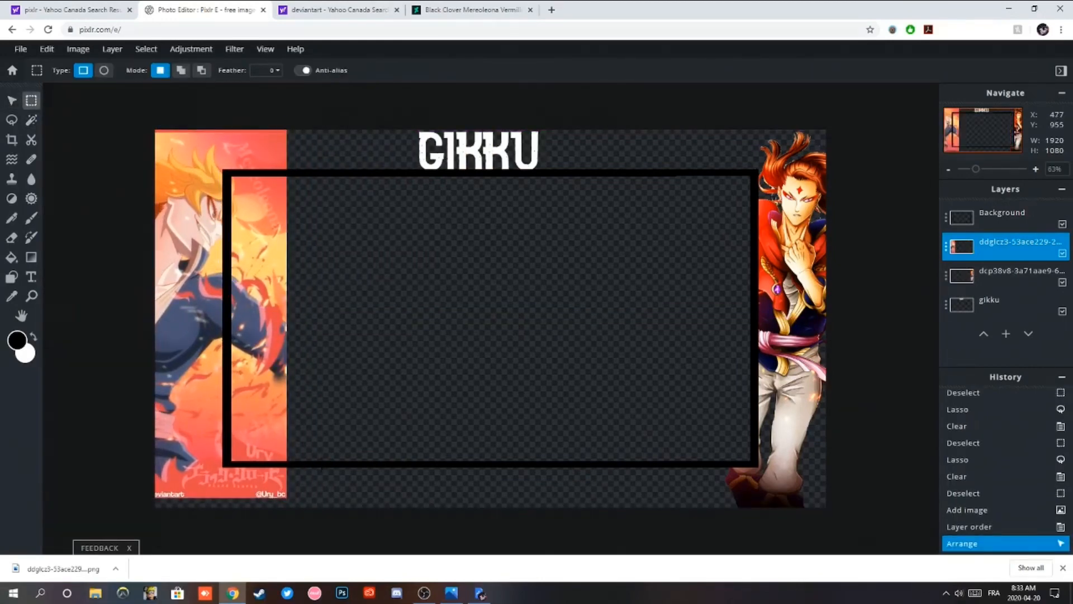
{"action": "left_click_drag", "start_coordinate": [321, 463], "coordinate": [226, 173]}
{"action": "key", "text": "Delete"}
{"action": "key", "text": "ctrl+d"}
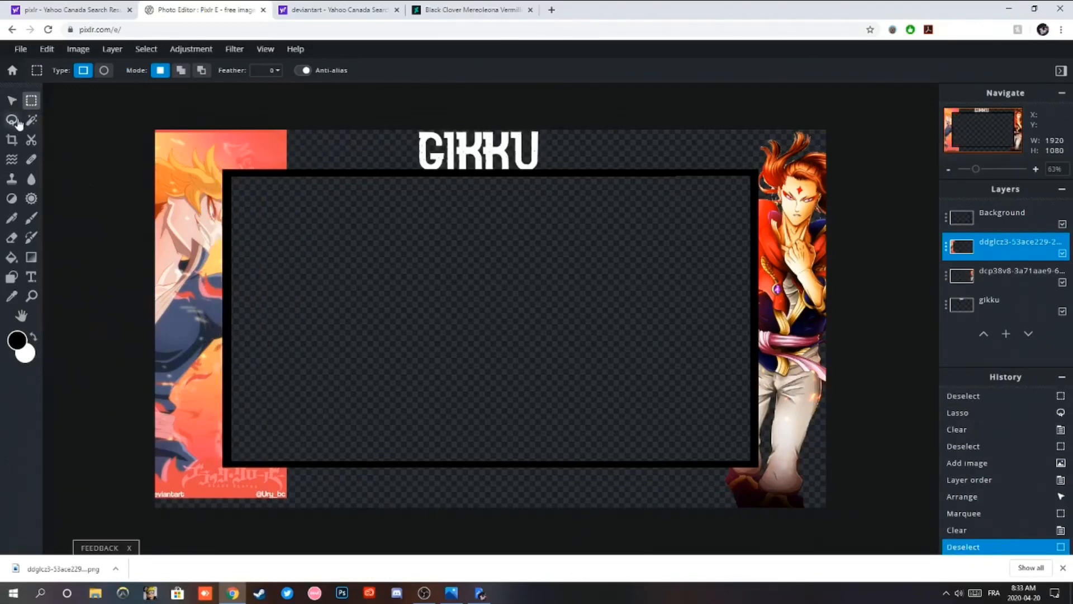
Clear the reddish background of the Mereoleona image above the frame with the Magic Wand at tolerance 32, then remove the selection.
{"action": "left_click", "coordinate": [31, 120]}
{"action": "left_click", "coordinate": [246, 154]}
{"action": "left_click", "coordinate": [275, 172]}
{"action": "key", "text": "Delete"}
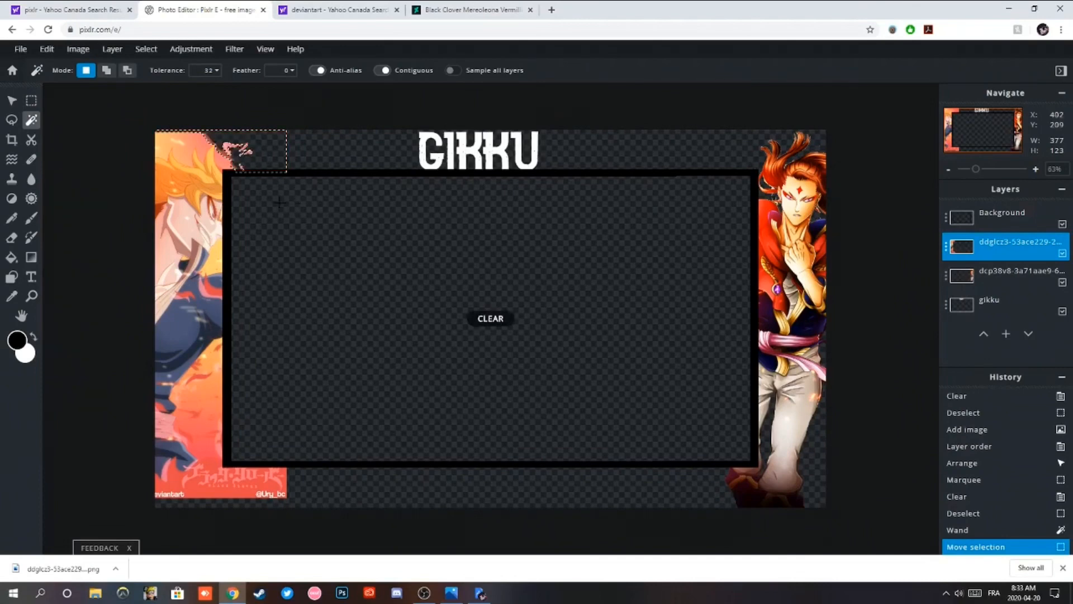
{"action": "left_click", "coordinate": [280, 203]}
{"action": "left_click", "coordinate": [11, 120]}
{"action": "key", "text": "ctrl+d"}
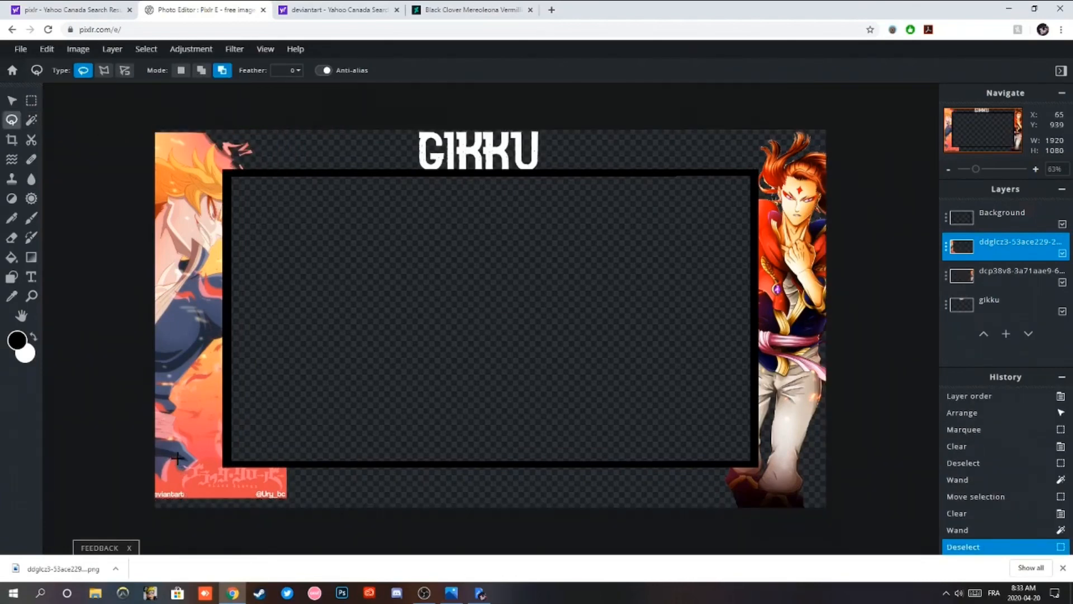
Try to lasso and clear the Mereoleona image's leftover background and watermark text below the frame.
{"action": "left_click_drag", "start_coordinate": [167, 466], "coordinate": [166, 473]}
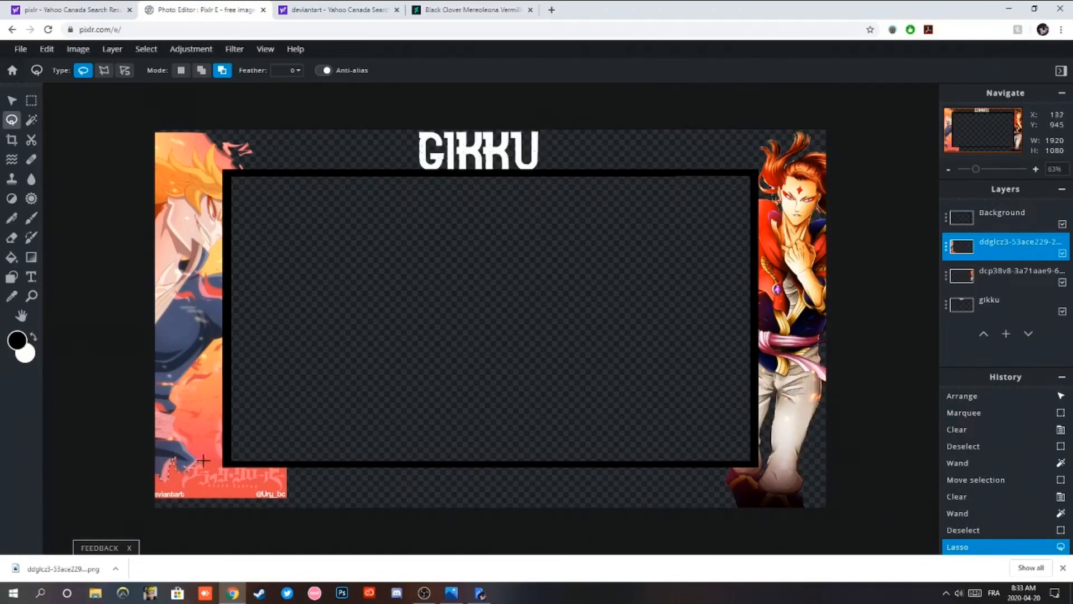
{"action": "left_click_drag", "start_coordinate": [334, 504], "coordinate": [334, 504]}
{"action": "key", "text": "Delete"}
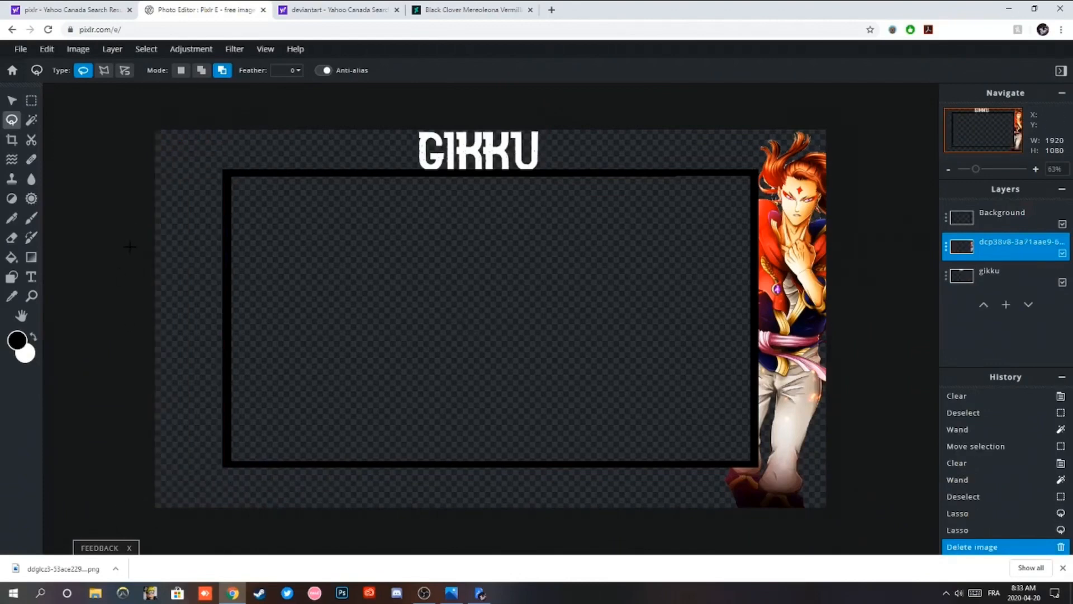
Undo the Mereoleona layer's deletion and retry clearing a lassoed area of her leftover background below the frame.
{"action": "left_click", "coordinate": [47, 49]}
{"action": "left_click", "coordinate": [56, 67]}
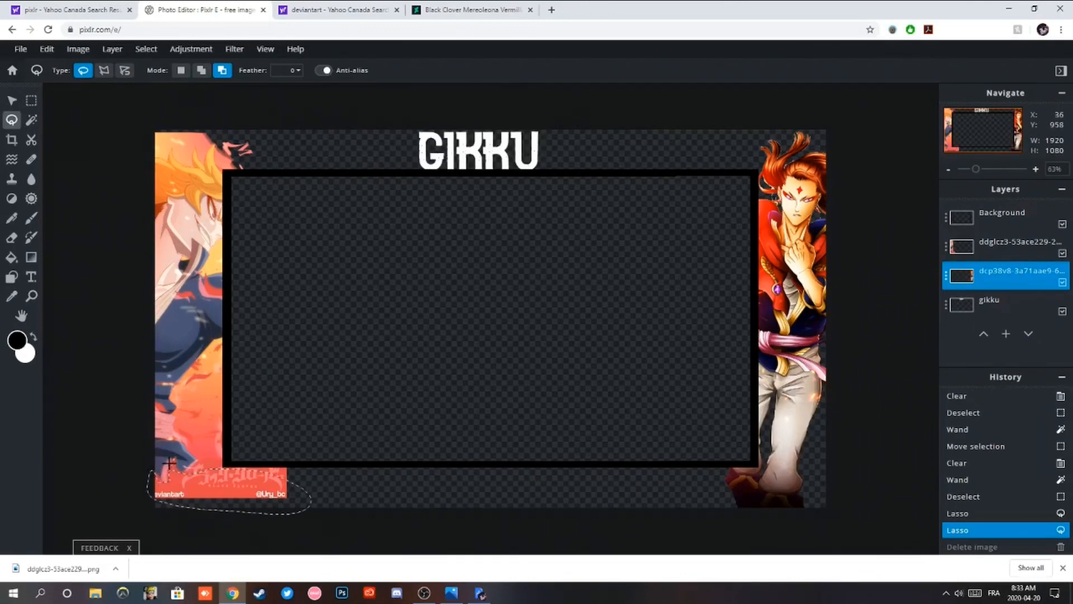
{"action": "left_click_drag", "start_coordinate": [170, 463], "coordinate": [169, 463]}
{"action": "key", "text": "Delete"}
{"action": "left_click", "coordinate": [192, 412]}
{"action": "left_click", "coordinate": [54, 51]}
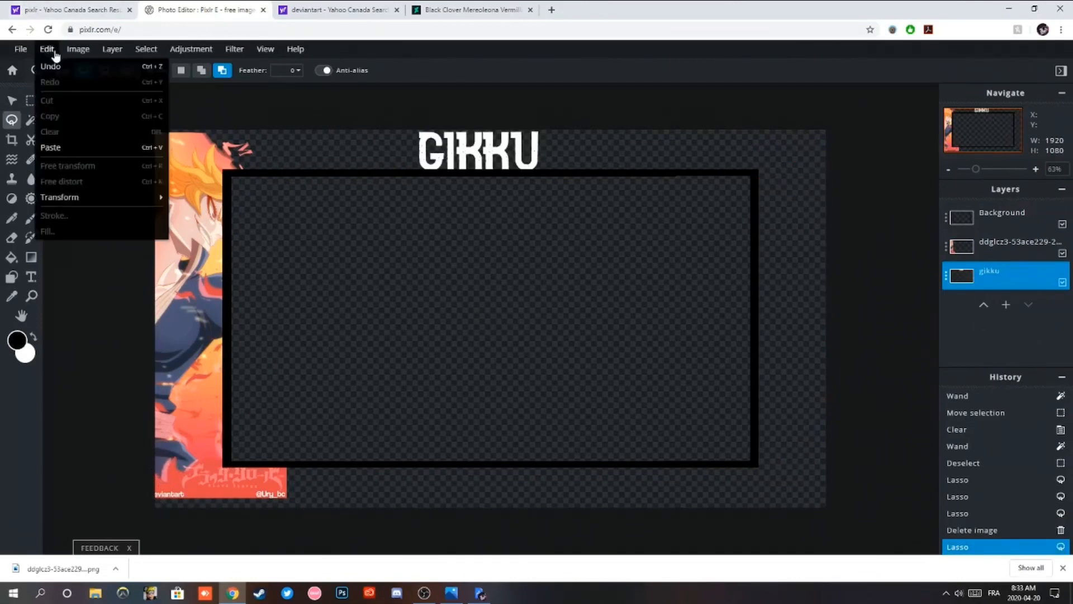
{"action": "left_click", "coordinate": [51, 66]}
{"action": "left_click", "coordinate": [46, 49]}
{"action": "left_click", "coordinate": [52, 66]}
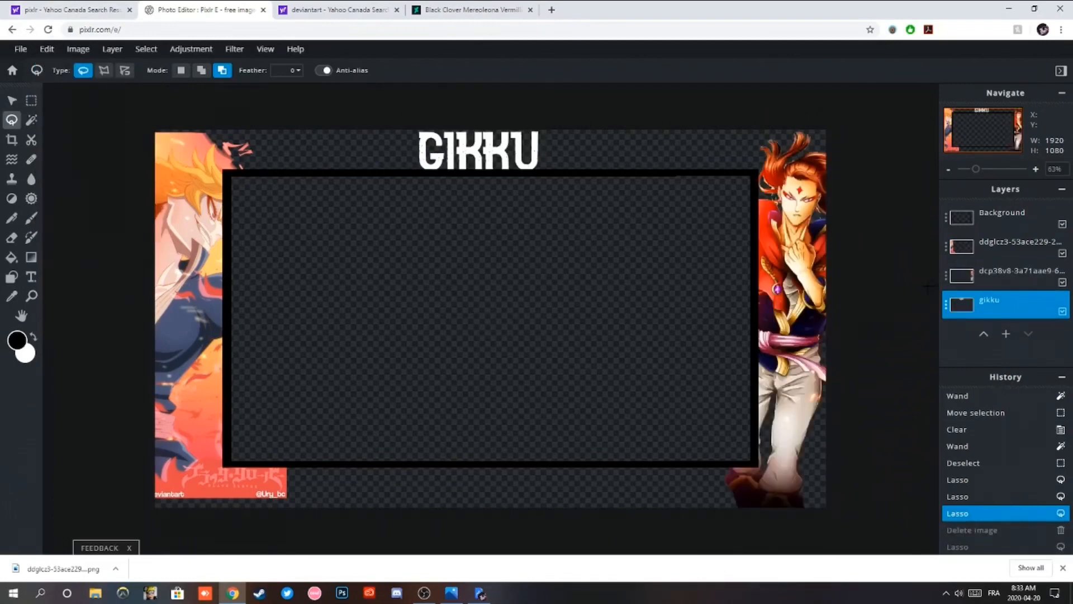
Try to clear the lassoed background and watermark area with the Mereoleona layer selected, and undo each layer deletion.
{"action": "left_click", "coordinate": [975, 255]}
{"action": "key", "text": "Delete"}
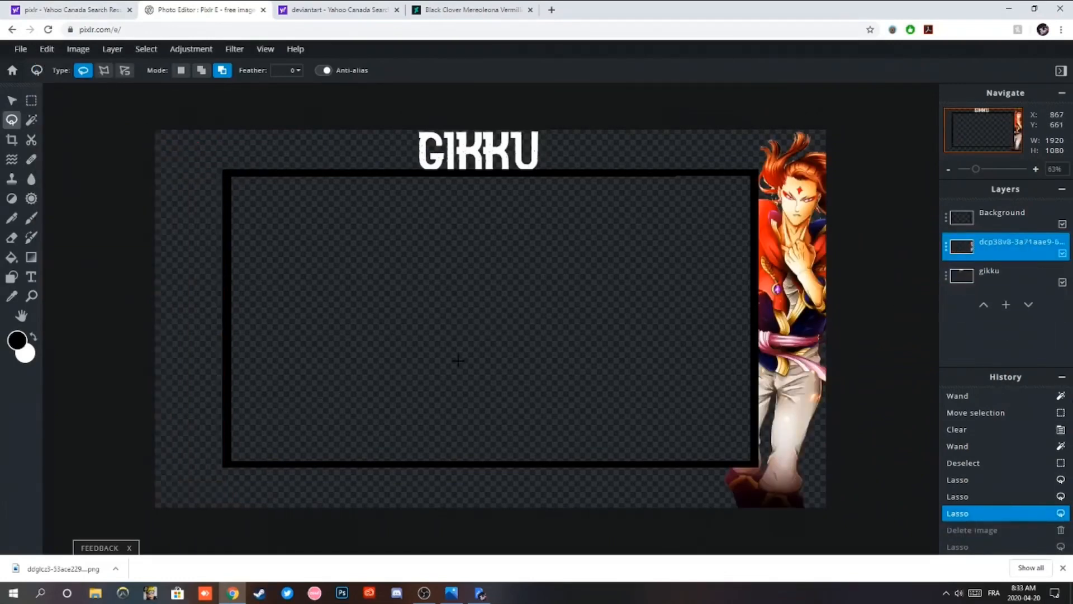
{"action": "left_click", "coordinate": [47, 49]}
{"action": "left_click", "coordinate": [50, 66]}
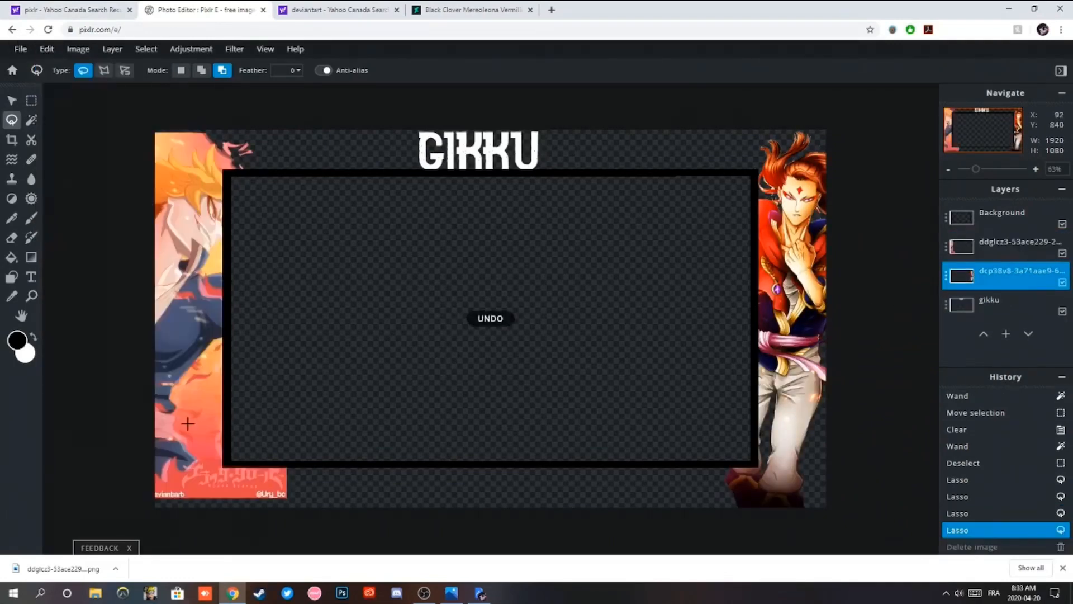
{"action": "left_click", "coordinate": [1050, 246]}
{"action": "key", "text": "Delete"}
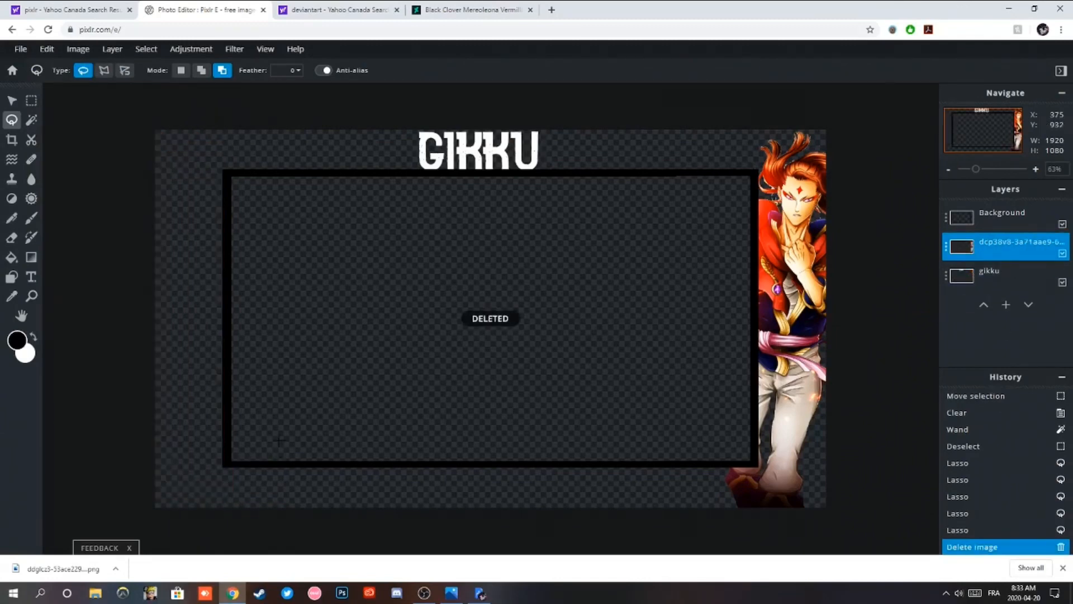
{"action": "left_click", "coordinate": [46, 49]}
{"action": "left_click", "coordinate": [50, 65]}
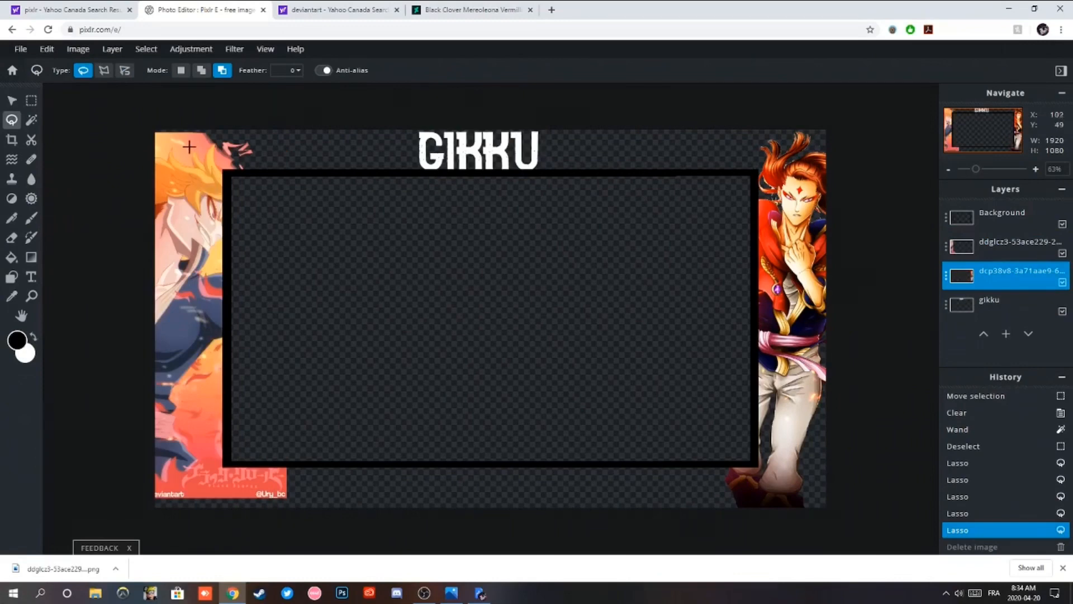
Try to clear a lassoed area of the background above Mereoleona's hair, and undo the layer deletion.
{"action": "key", "text": "Delete"}
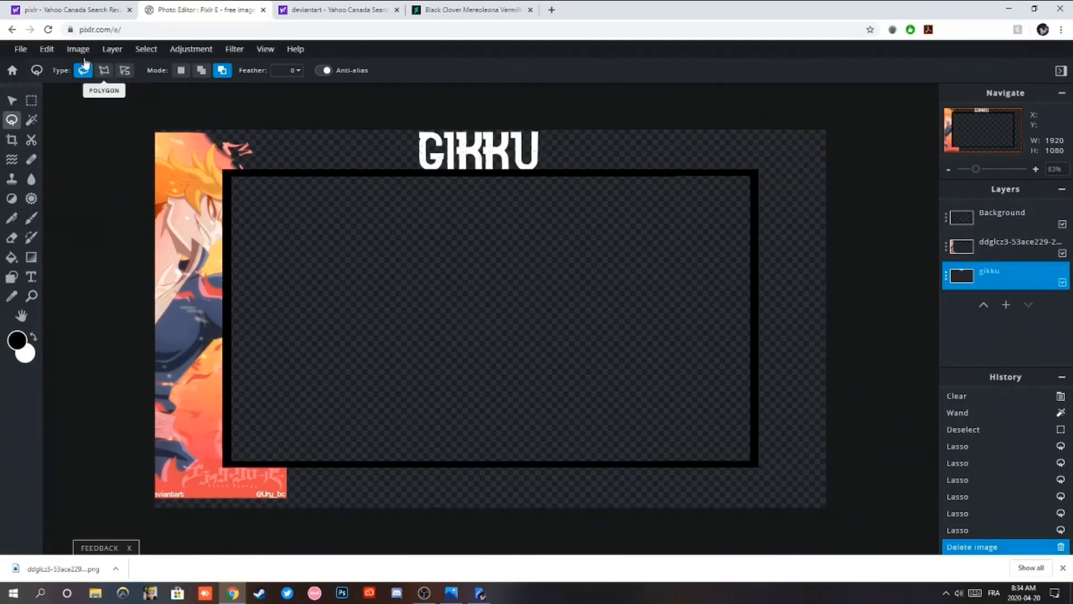
{"action": "left_click", "coordinate": [47, 50]}
{"action": "left_click", "coordinate": [50, 50]}
{"action": "left_click", "coordinate": [47, 49]}
{"action": "left_click", "coordinate": [51, 66]}
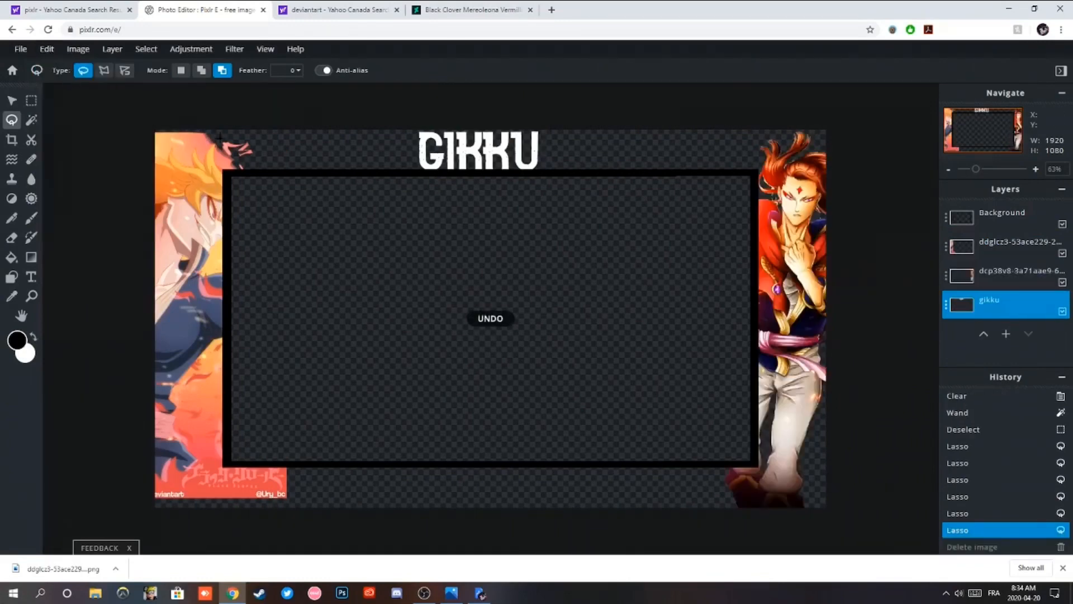
Try to lasso and clear the reddish background scraps beside Mereoleona's hair on her layer, and undo the layer deletion.
{"action": "left_click", "coordinate": [995, 253]}
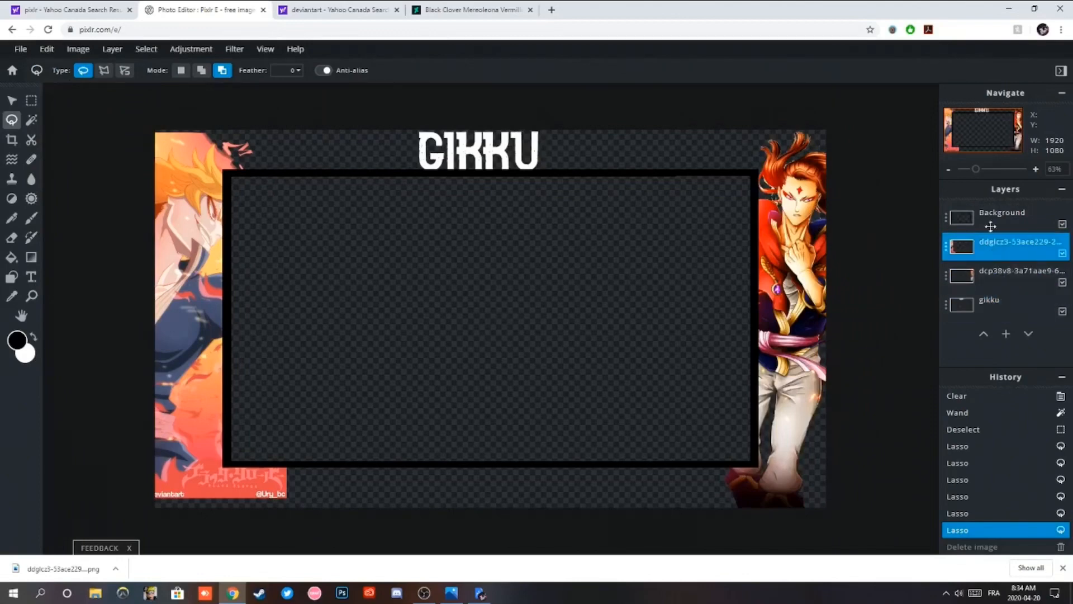
{"action": "left_click_drag", "start_coordinate": [979, 175], "coordinate": [972, 179]}
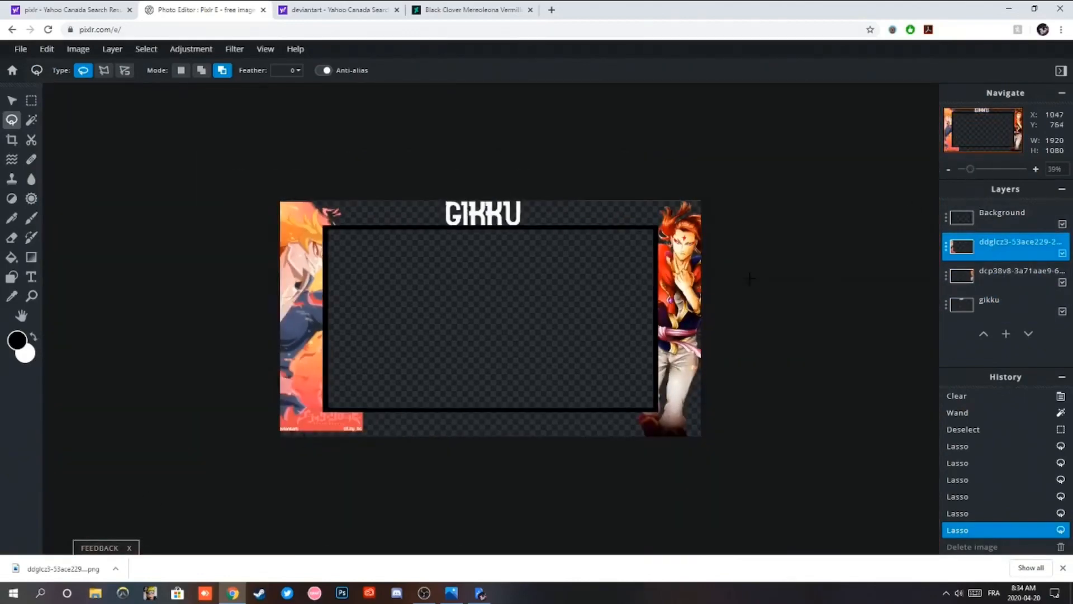
{"action": "left_click", "coordinate": [984, 172]}
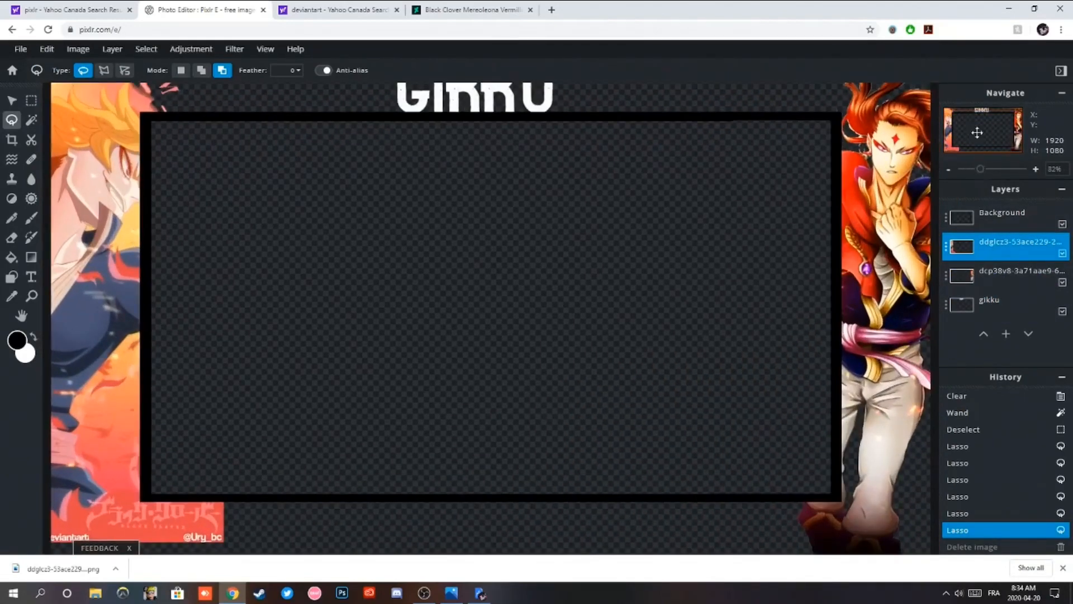
{"action": "left_click_drag", "start_coordinate": [981, 170], "coordinate": [989, 173]}
{"action": "left_click_drag", "start_coordinate": [970, 131], "coordinate": [956, 109]}
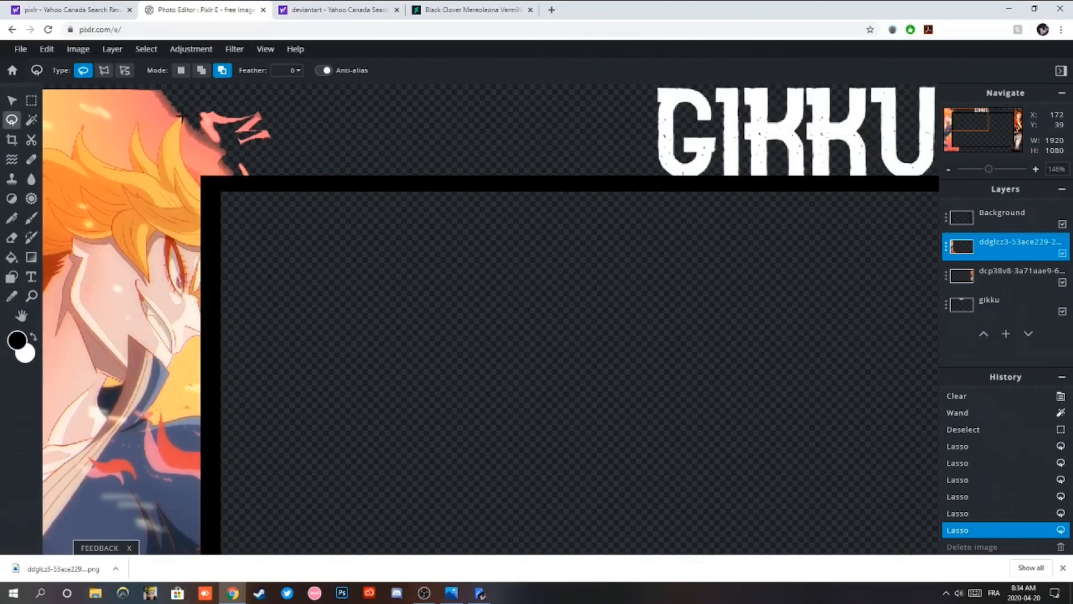
{"action": "mouse_move", "coordinate": [199, 187]}
{"action": "left_mouse_down"}
{"action": "mouse_move", "coordinate": [254, 195]}
{"action": "mouse_move", "coordinate": [311, 117]}
{"action": "left_mouse_up"}
{"action": "key", "text": "Delete"}
{"action": "left_click", "coordinate": [46, 48]}
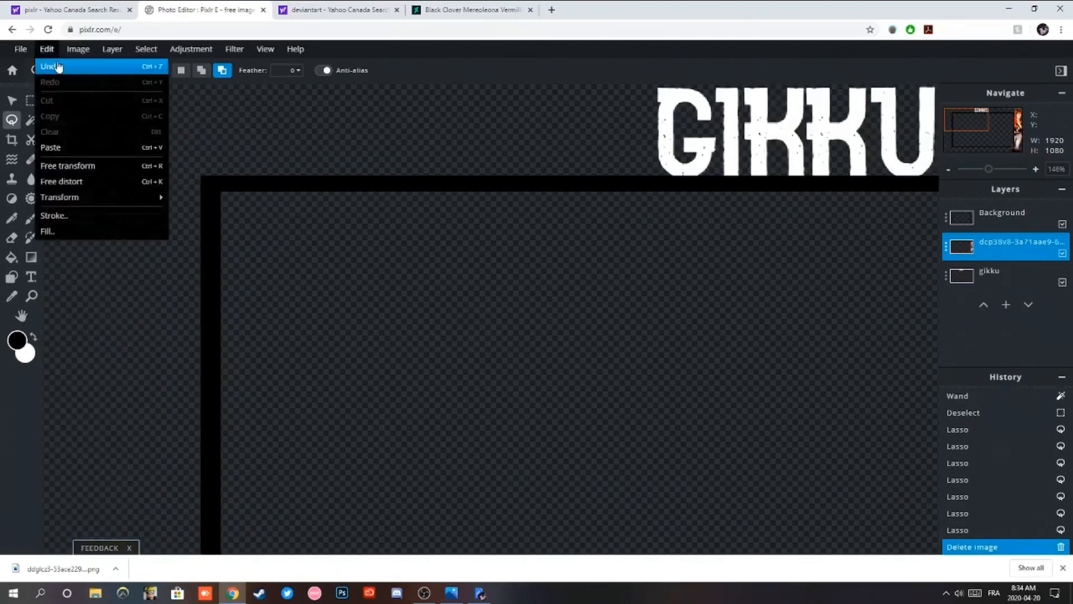
{"action": "left_click", "coordinate": [59, 66]}
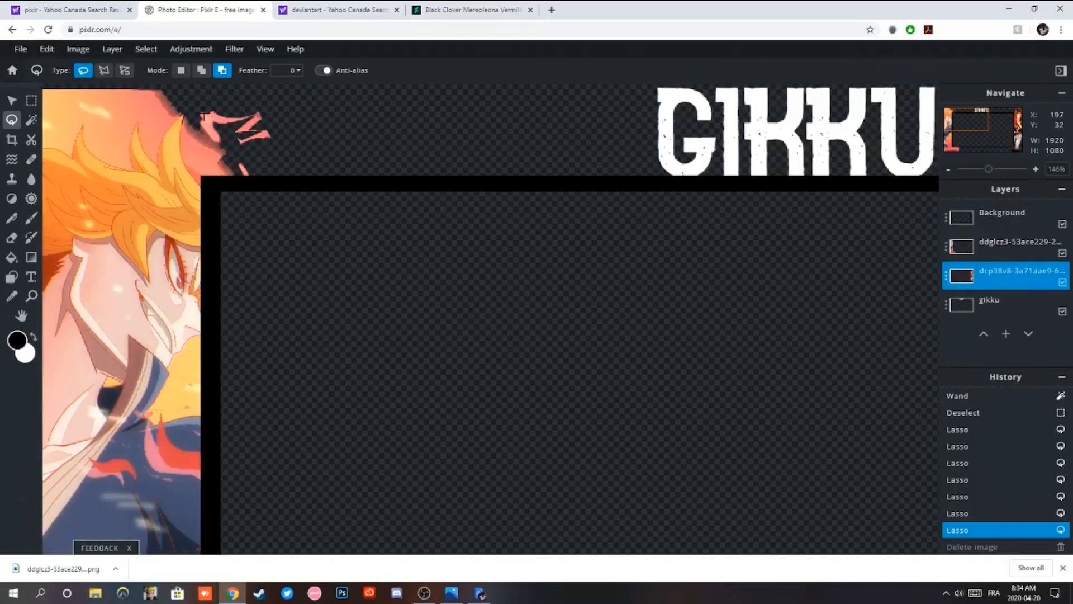
Clear a rectangular area of about 31 × 58 px from the Mereoleona layer's background scraps above the frame corner, and deselect.
{"action": "left_click", "coordinate": [207, 132]}
{"action": "mouse_move", "coordinate": [222, 121]}
{"action": "left_mouse_down"}
{"action": "mouse_move", "coordinate": [208, 126]}
{"action": "mouse_move", "coordinate": [226, 165]}
{"action": "left_mouse_up"}
{"action": "left_click", "coordinate": [30, 100]}
{"action": "key", "text": "Delete"}
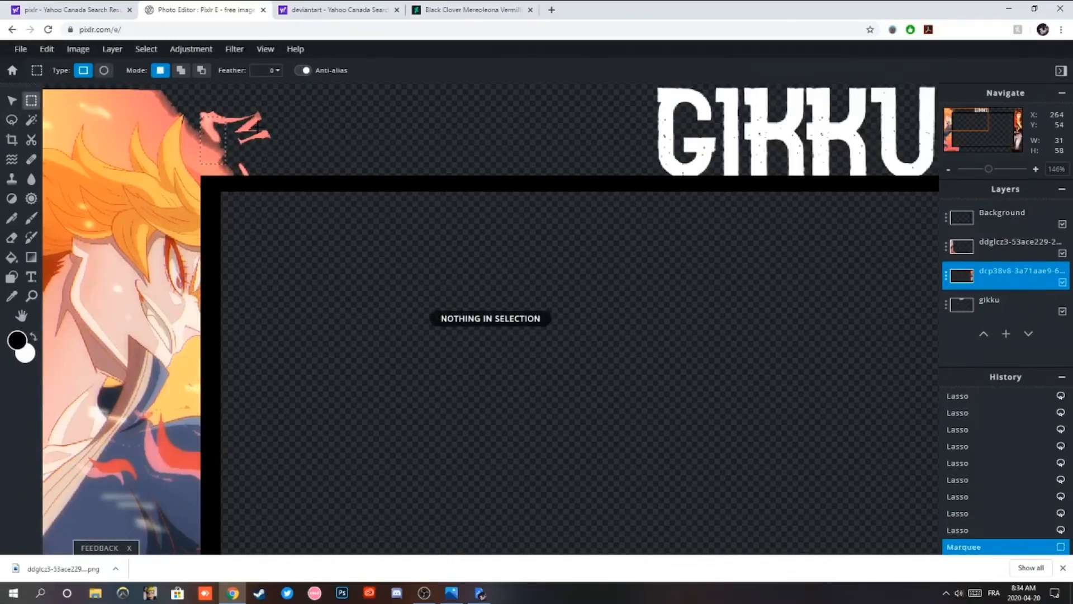
{"action": "left_click", "coordinate": [1001, 246]}
{"action": "key", "text": "Delete"}
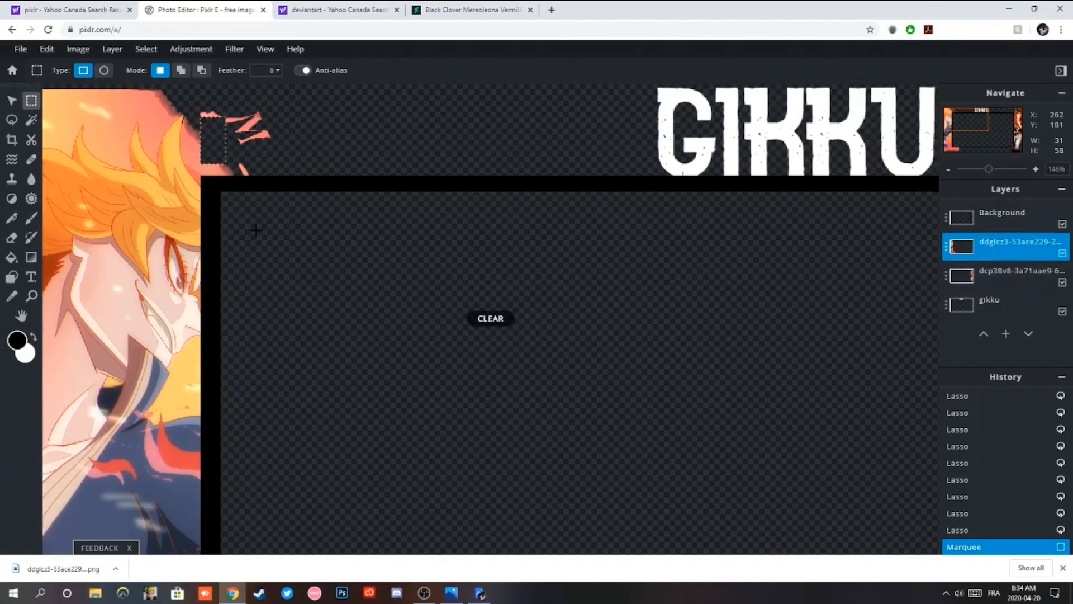
{"action": "key", "text": "ctrl+d"}
Try to lasso the leftover background scraps around Mereoleona's hair above the frame corner.
{"action": "left_click", "coordinate": [13, 121]}
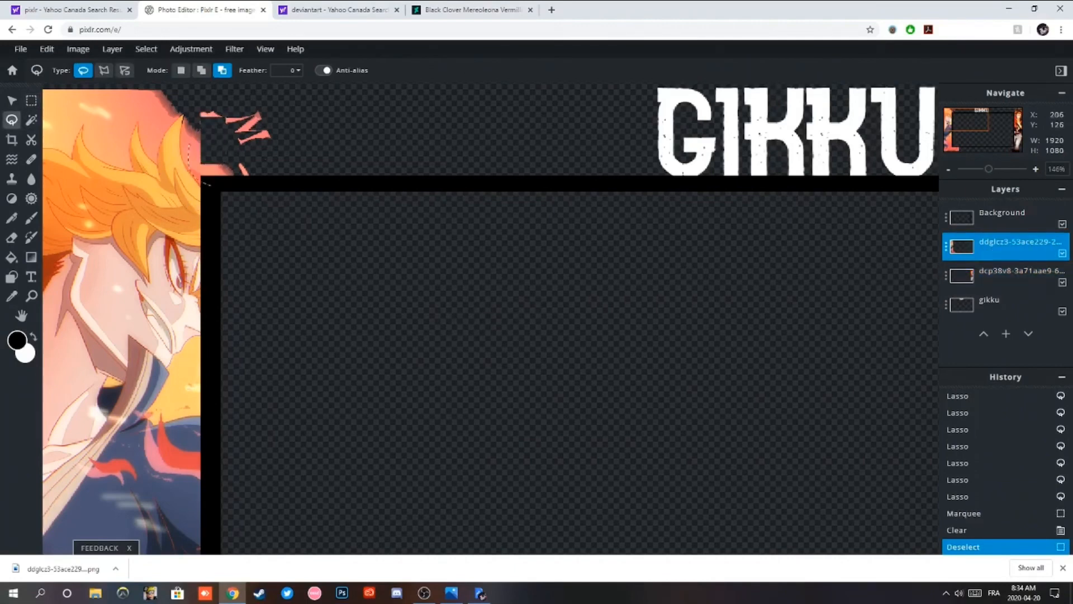
{"action": "left_click_drag", "start_coordinate": [202, 145], "coordinate": [254, 160]}
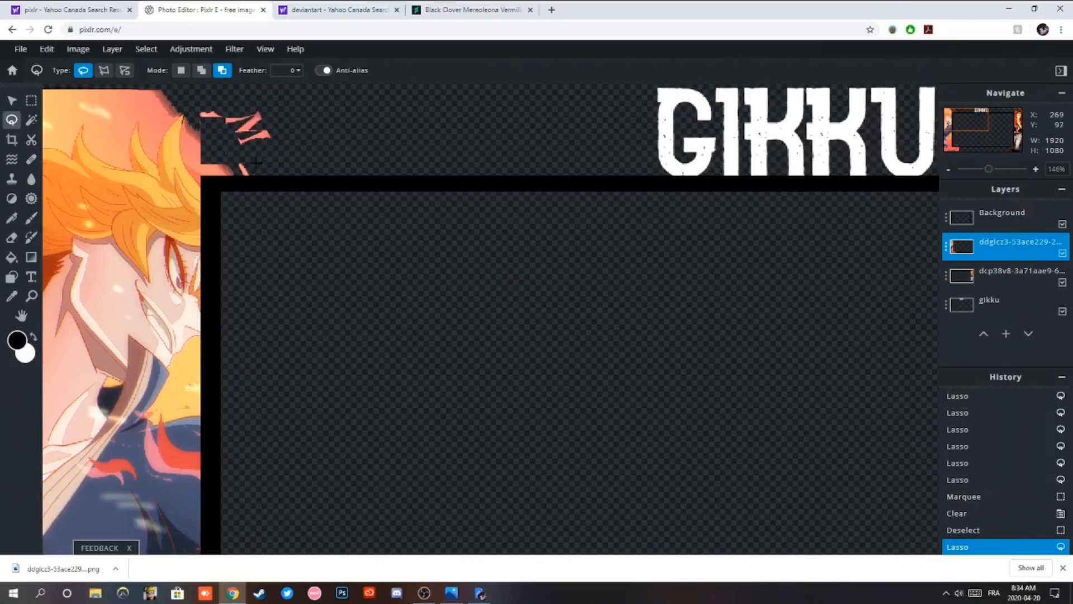
{"action": "left_click_drag", "start_coordinate": [120, 139], "coordinate": [121, 141]}
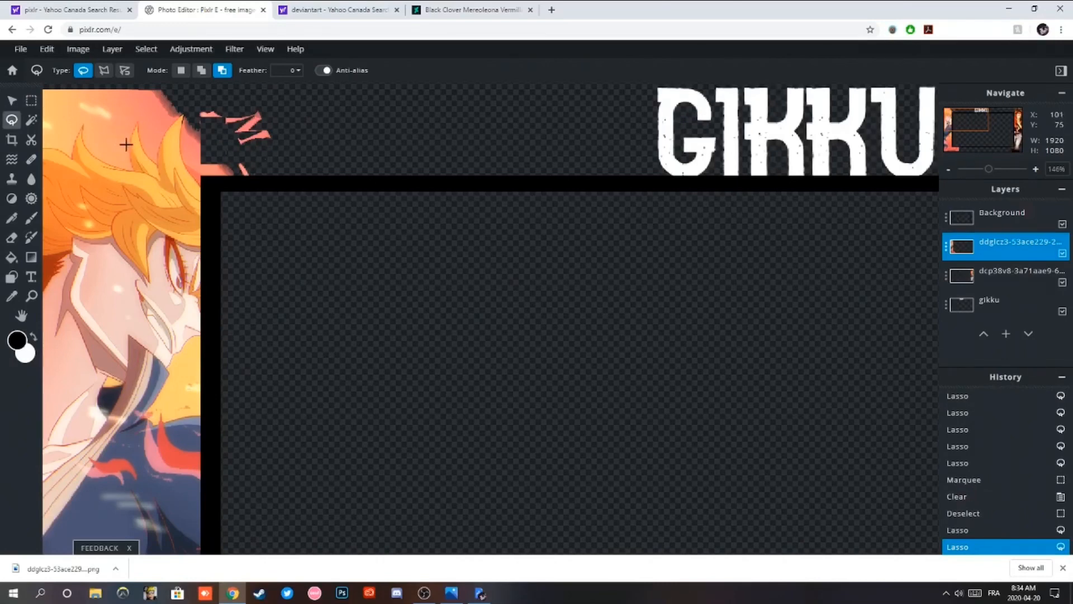
Try to select the pinkish background above Mereoleona's hair with the Magic Wand at tolerance 32.
{"action": "left_click", "coordinate": [31, 119]}
{"action": "left_click", "coordinate": [109, 128]}
{"action": "left_click", "coordinate": [110, 129]}
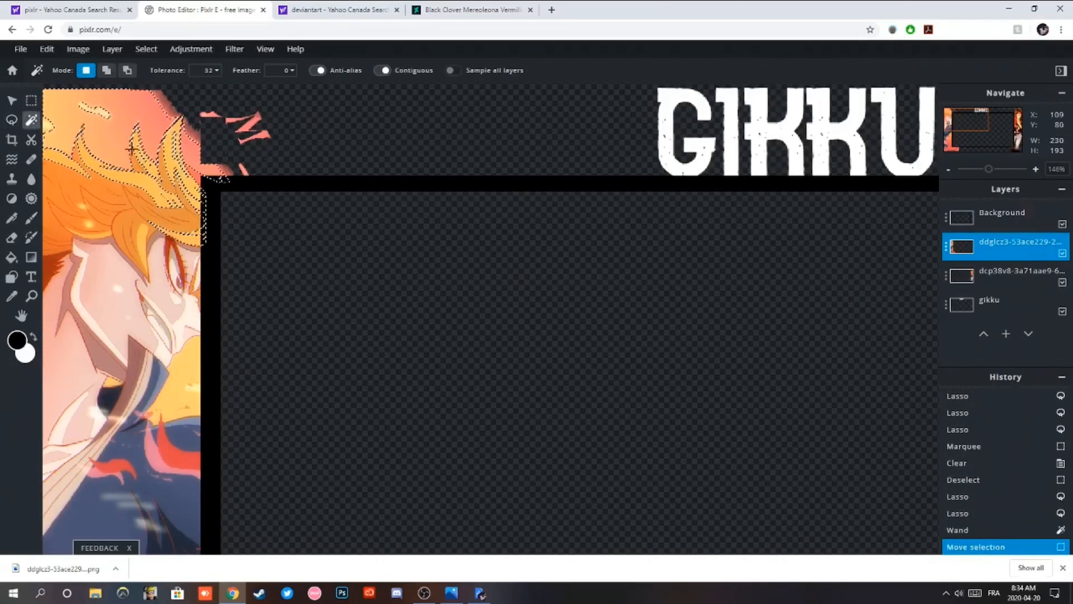
{"action": "scroll", "coordinate": [263, 235], "scroll_direction": "up", "scroll_amount": 5}
{"action": "scroll", "coordinate": [398, 492], "scroll_direction": "down", "scroll_amount": 4}
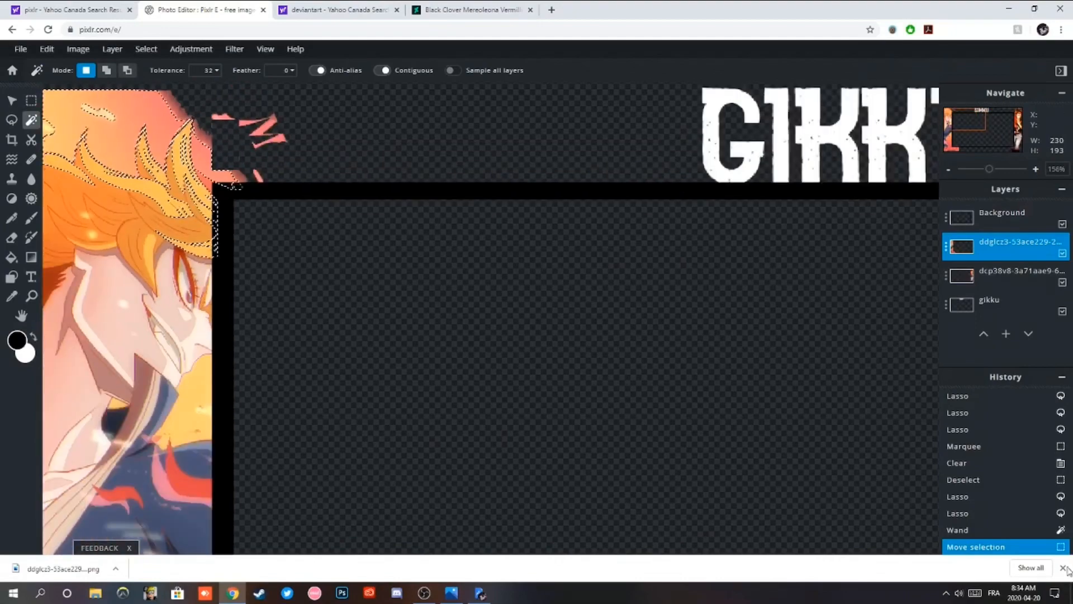
{"action": "scroll", "coordinate": [209, 279], "scroll_direction": "up", "scroll_amount": 3}
{"action": "scroll", "coordinate": [209, 280], "scroll_direction": "down", "scroll_amount": 7}
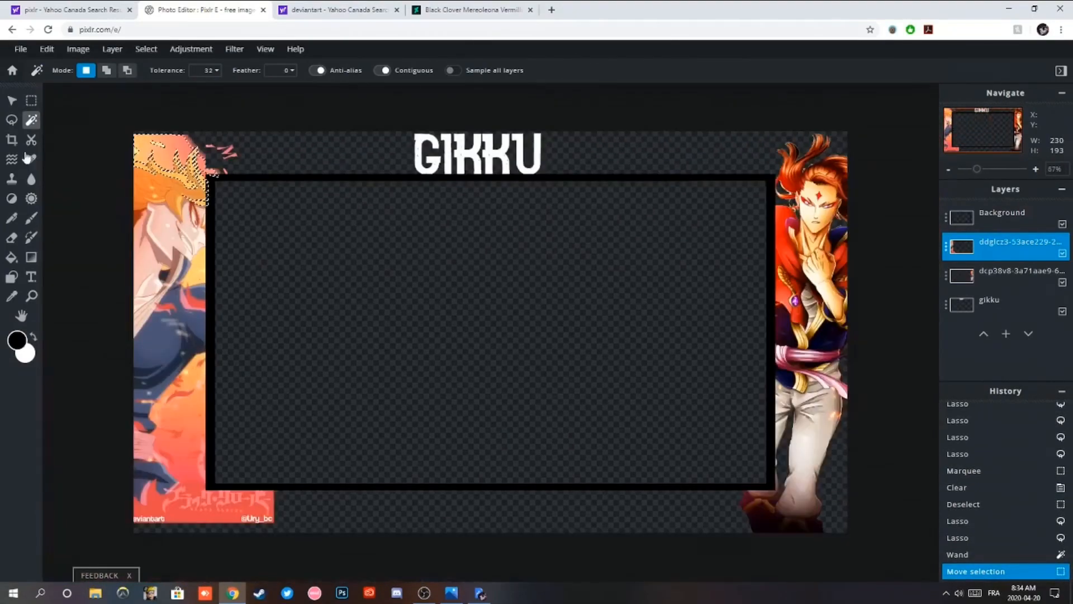
Drop the hair-area selection and try to lasso the yellow background patch below Mereoleona's chin.
{"action": "key", "text": "l"}
{"action": "left_click", "coordinate": [183, 286]}
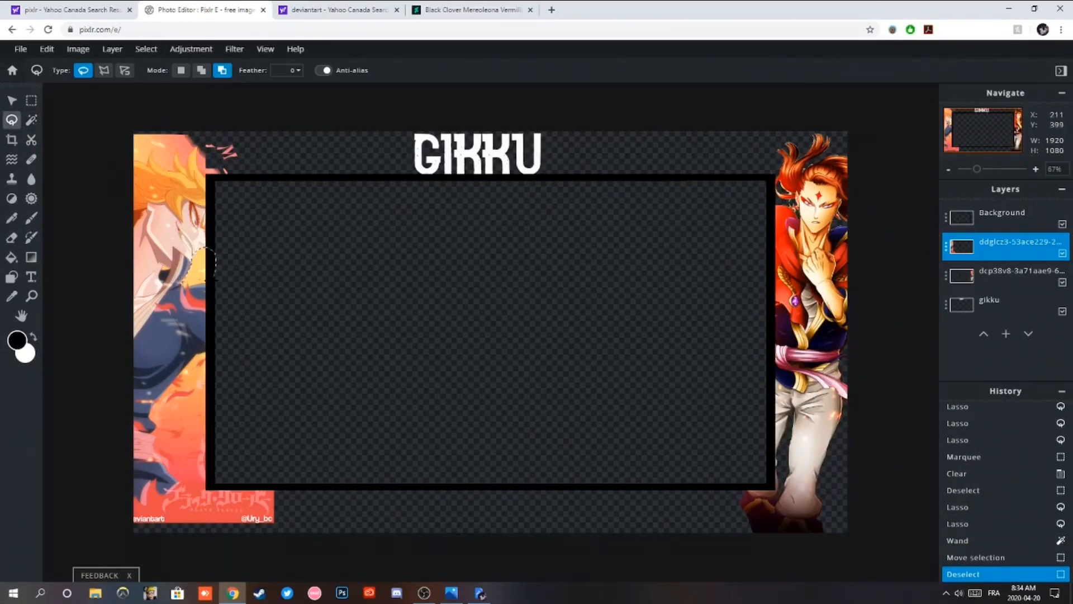
{"action": "left_click_drag", "start_coordinate": [210, 289], "coordinate": [217, 291]}
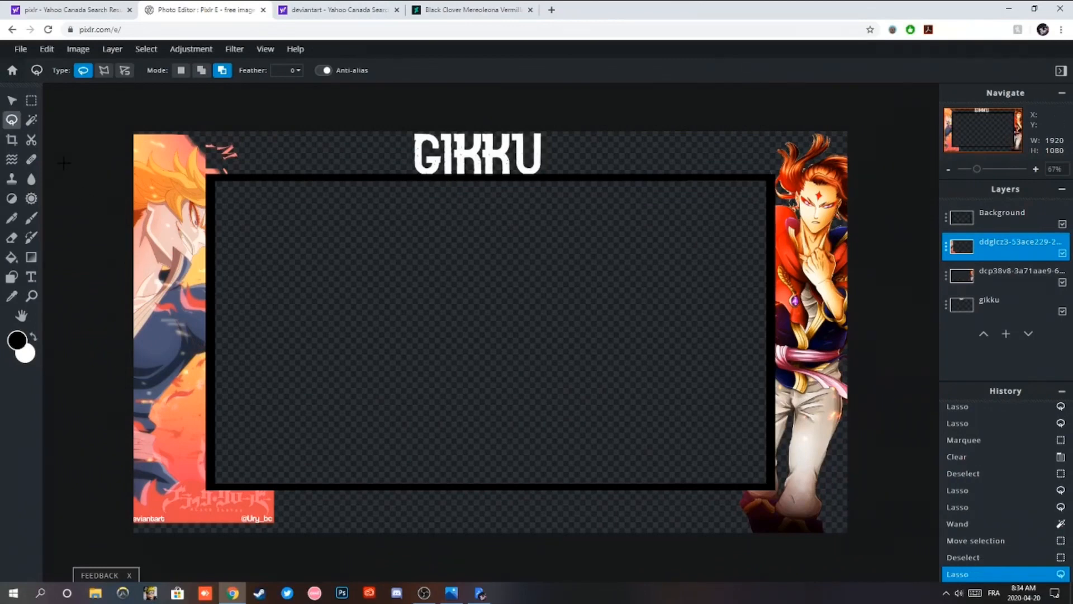
Clear the yellow background patch below Mereoleona's chin with the Magic Wand at tolerance 32, and deselect.
{"action": "left_click", "coordinate": [32, 120]}
{"action": "left_click", "coordinate": [197, 270]}
{"action": "key", "text": "Delete"}
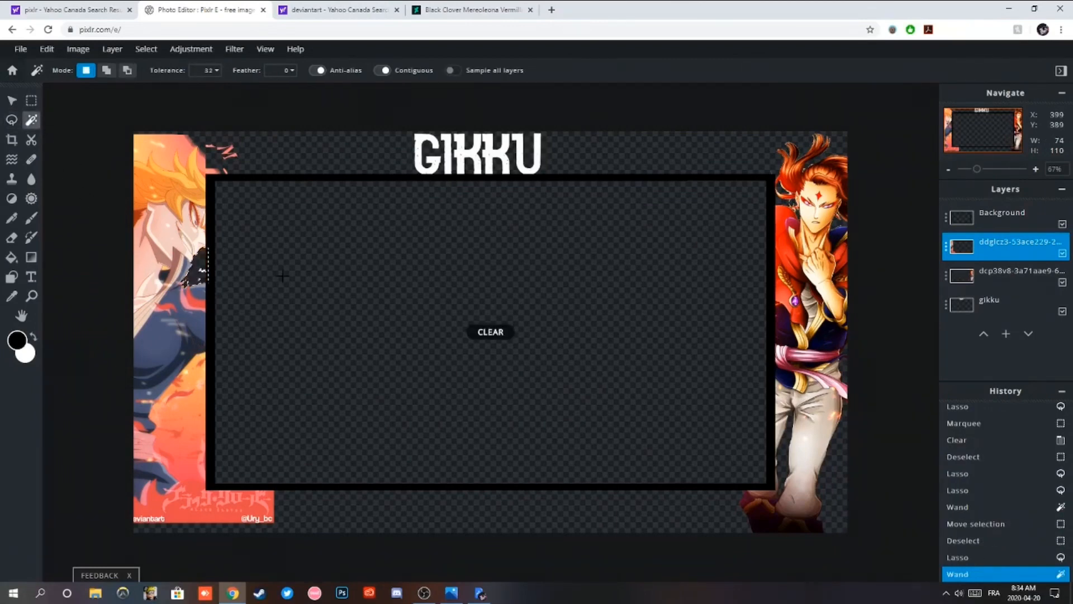
{"action": "left_click", "coordinate": [218, 417]}
{"action": "left_click", "coordinate": [13, 121]}
{"action": "key", "text": "ctrl+d"}
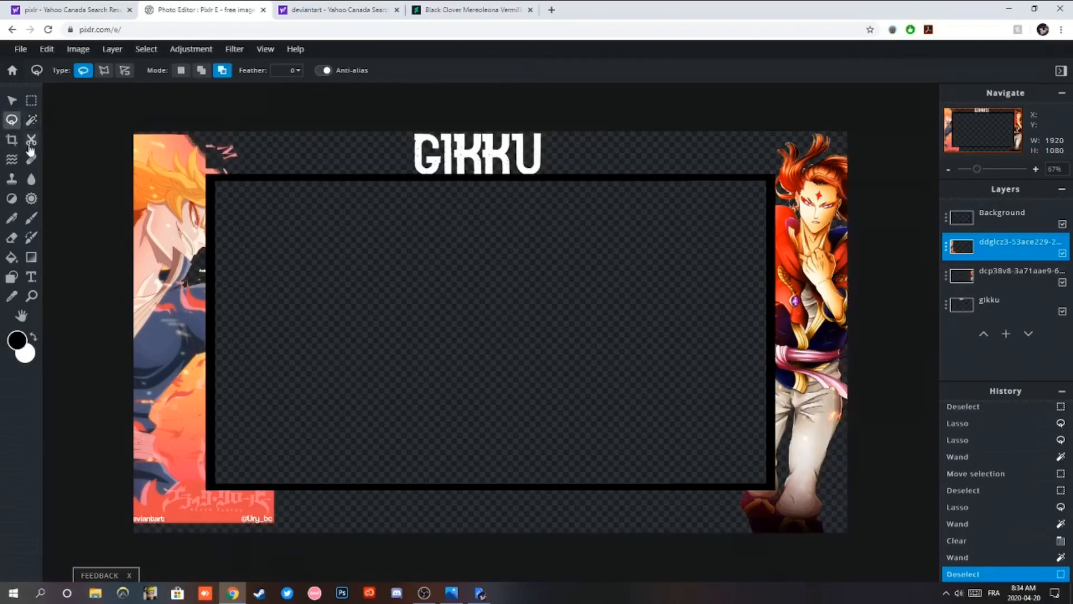
Clear the red background in the lower part of the Mereoleona image with the Magic Wand, and remove the selection.
{"action": "left_click", "coordinate": [31, 121]}
{"action": "left_click", "coordinate": [194, 442]}
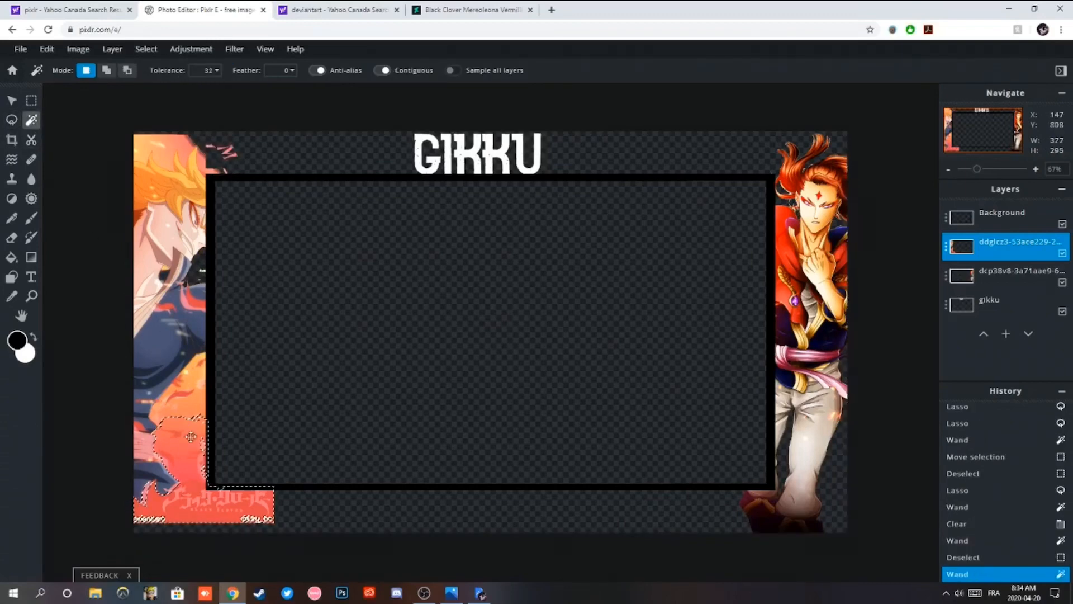
{"action": "key", "text": "Delete"}
{"action": "left_click", "coordinate": [194, 443]}
{"action": "left_click", "coordinate": [12, 119]}
{"action": "key", "text": "ctrl+d"}
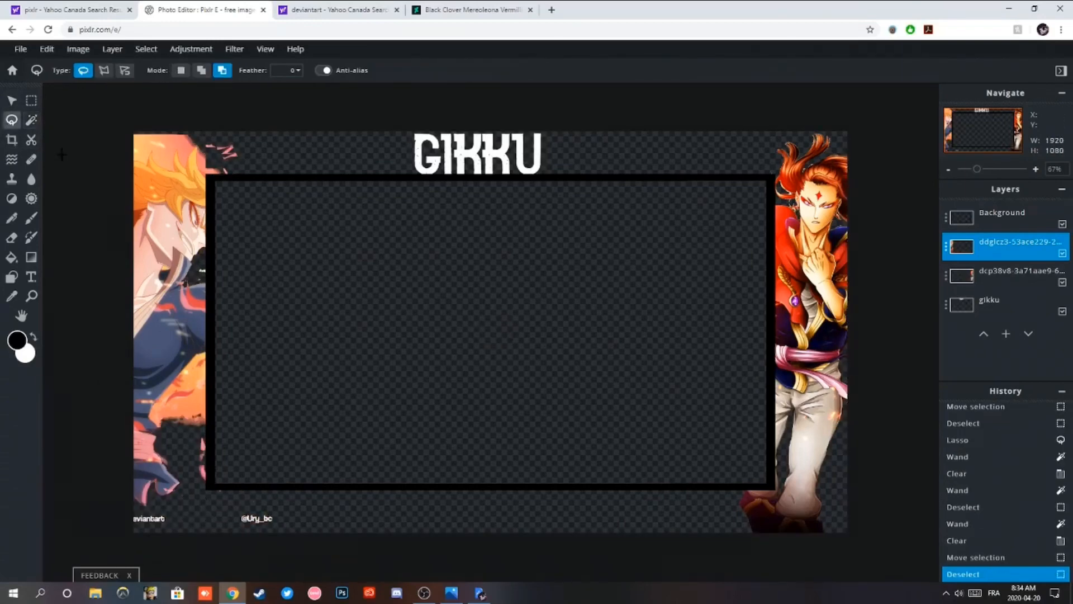
Clear the orange background below Mereoleona's arm with the Magic Wand, and remove the selection.
{"action": "left_click", "coordinate": [32, 119]}
{"action": "left_click", "coordinate": [194, 396]}
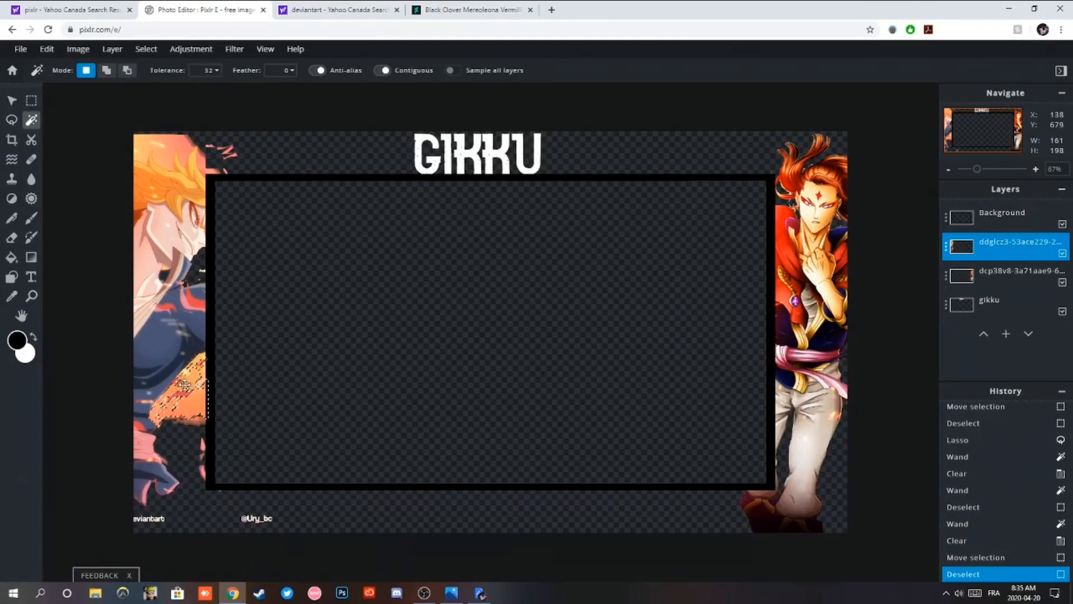
{"action": "key", "text": "Delete"}
{"action": "left_click", "coordinate": [258, 395]}
{"action": "left_click", "coordinate": [258, 395]}
{"action": "left_click", "coordinate": [12, 120]}
{"action": "key", "text": "ctrl+d"}
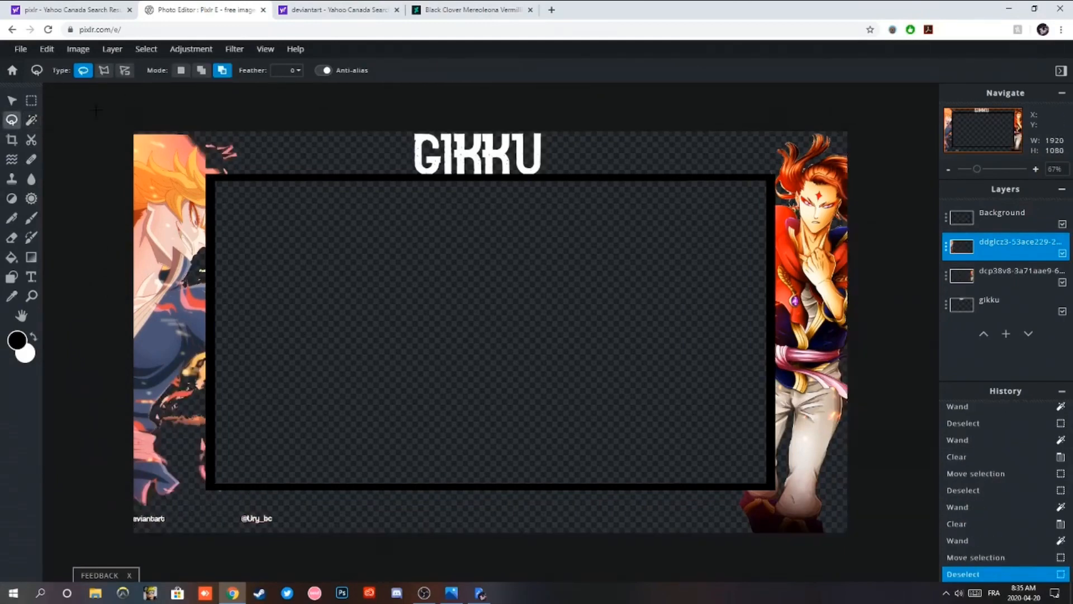
Try to lasso and clear the remaining background around Mereoleona's hair, and undo the layer deletions.
{"action": "left_click_drag", "start_coordinate": [249, 136], "coordinate": [249, 136]}
{"action": "key", "text": "Delete"}
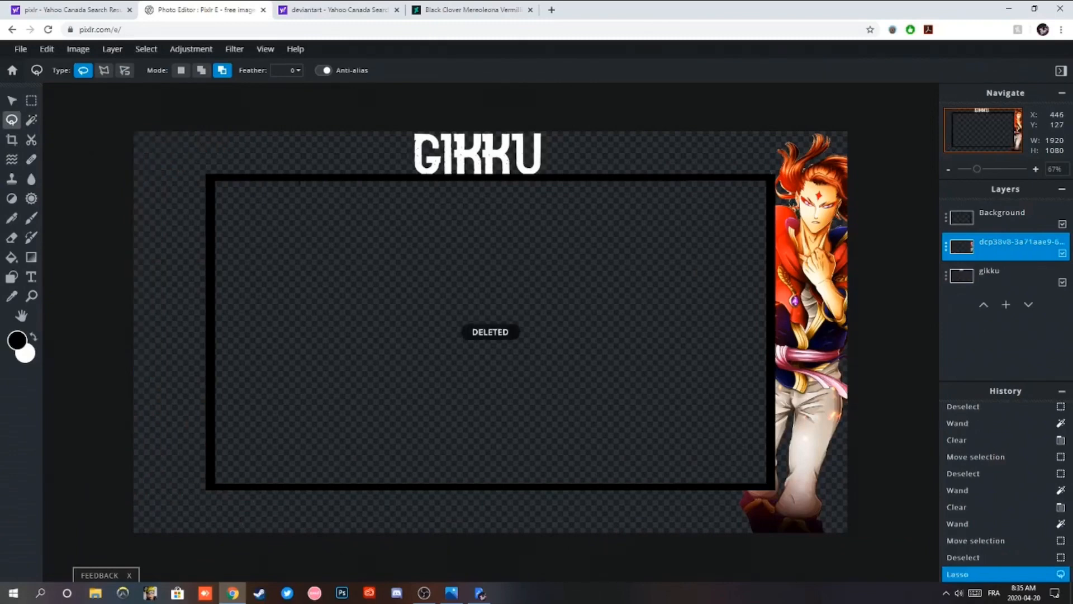
{"action": "key", "text": "ctrl+z"}
{"action": "left_click_drag", "start_coordinate": [85, 127], "coordinate": [72, 172]}
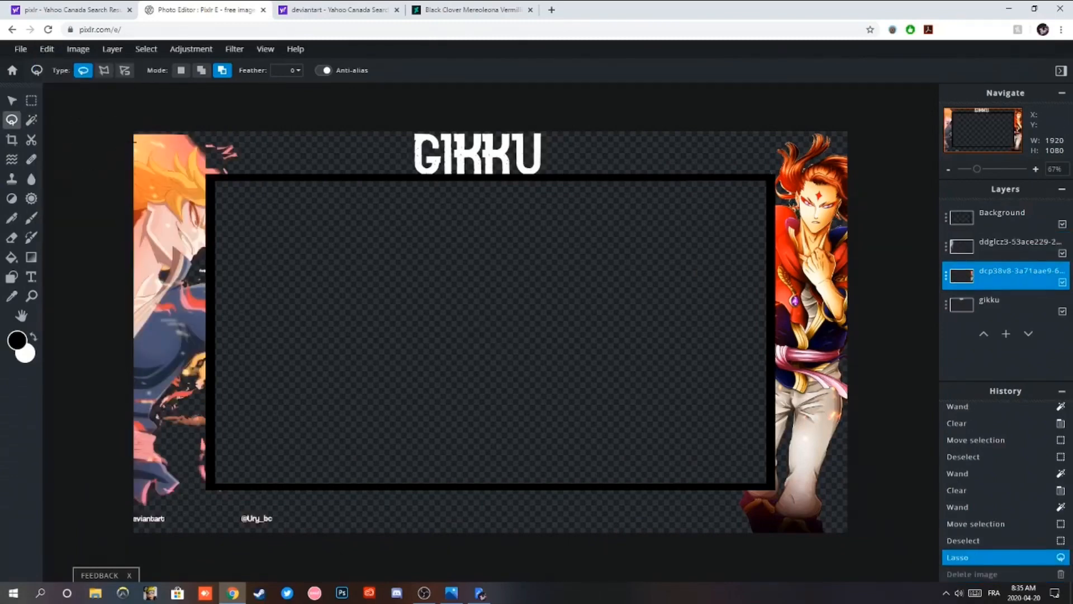
{"action": "key", "text": "Delete"}
{"action": "left_click", "coordinate": [51, 50]}
{"action": "left_click", "coordinate": [56, 67]}
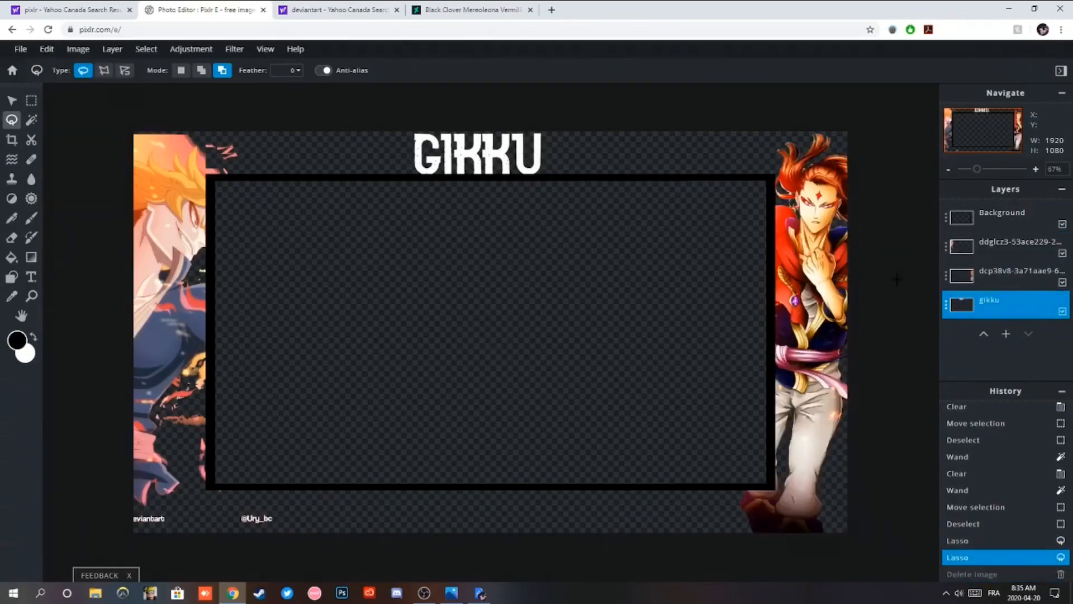
{"action": "left_click", "coordinate": [955, 279]}
{"action": "left_click", "coordinate": [984, 305]}
{"action": "left_click_drag", "start_coordinate": [637, 169], "coordinate": [598, 184]}
{"action": "key", "text": "Delete"}
{"action": "left_click", "coordinate": [58, 54]}
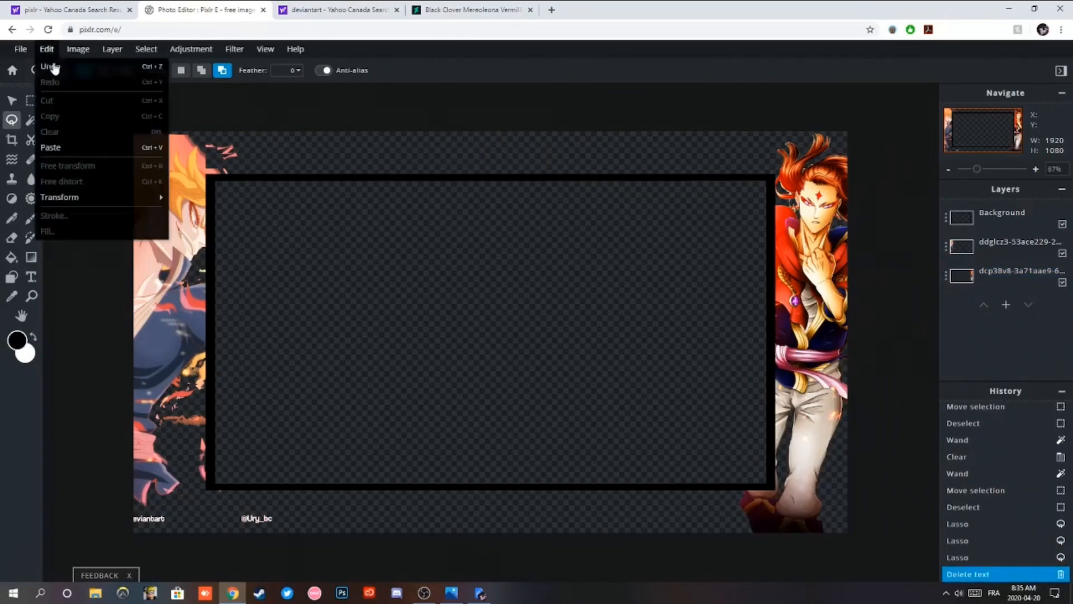
{"action": "left_click", "coordinate": [52, 68]}
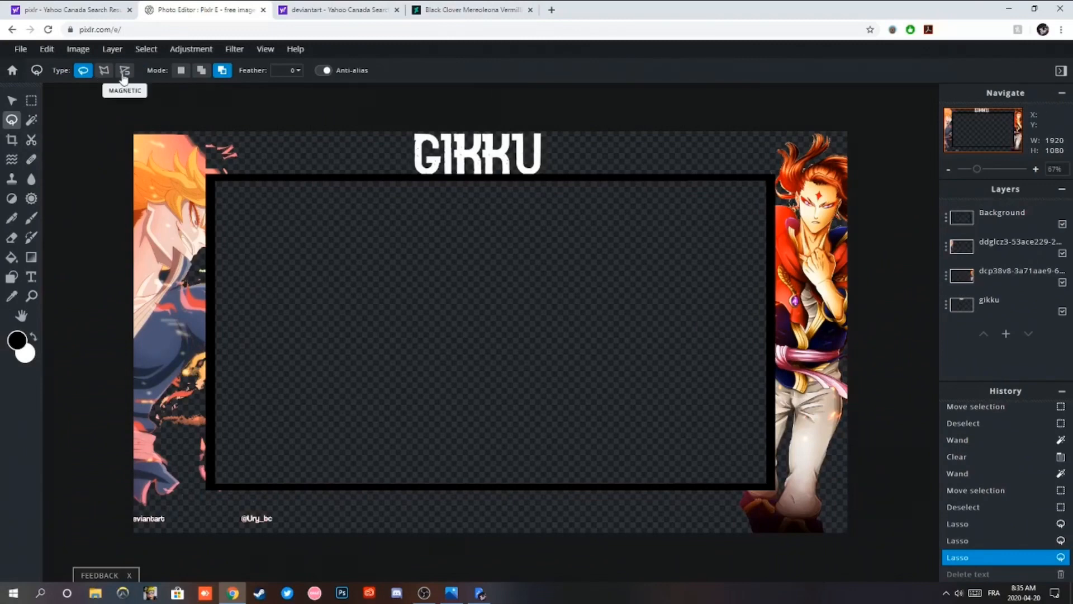
Lasso and clear the stray background fragments above the frame's upper-left corner on the Mereoleona image layer, using the new-selection mode.
{"action": "left_click", "coordinate": [180, 71]}
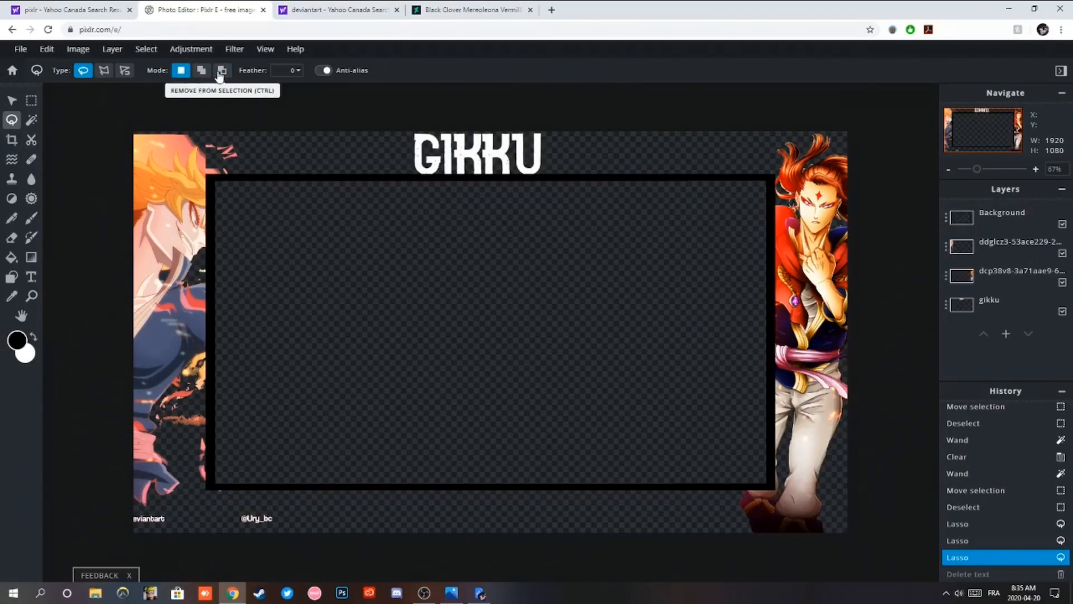
{"action": "mouse_move", "coordinate": [224, 174]}
{"action": "left_mouse_down"}
{"action": "mouse_move", "coordinate": [203, 135]}
{"action": "mouse_move", "coordinate": [333, 139]}
{"action": "left_mouse_up"}
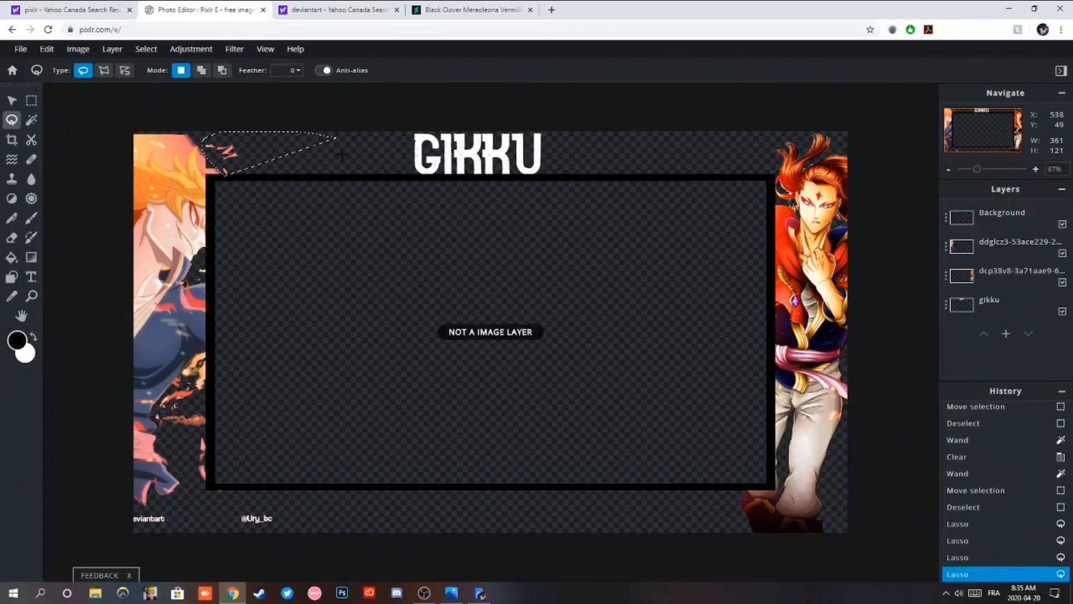
{"action": "left_click", "coordinate": [1006, 246]}
{"action": "key", "text": "Delete"}
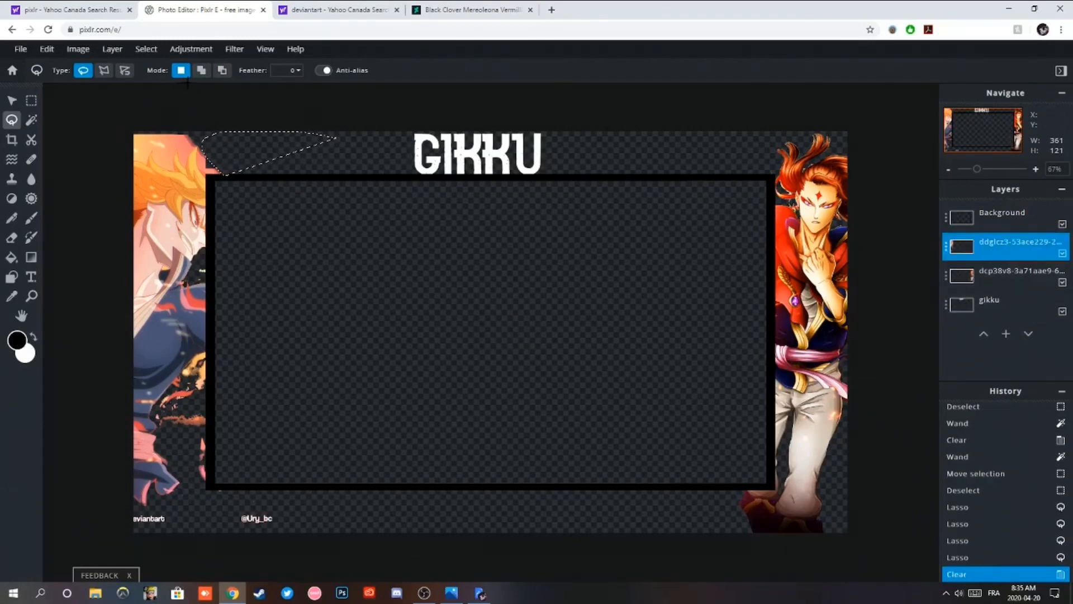
{"action": "left_click", "coordinate": [210, 176]}
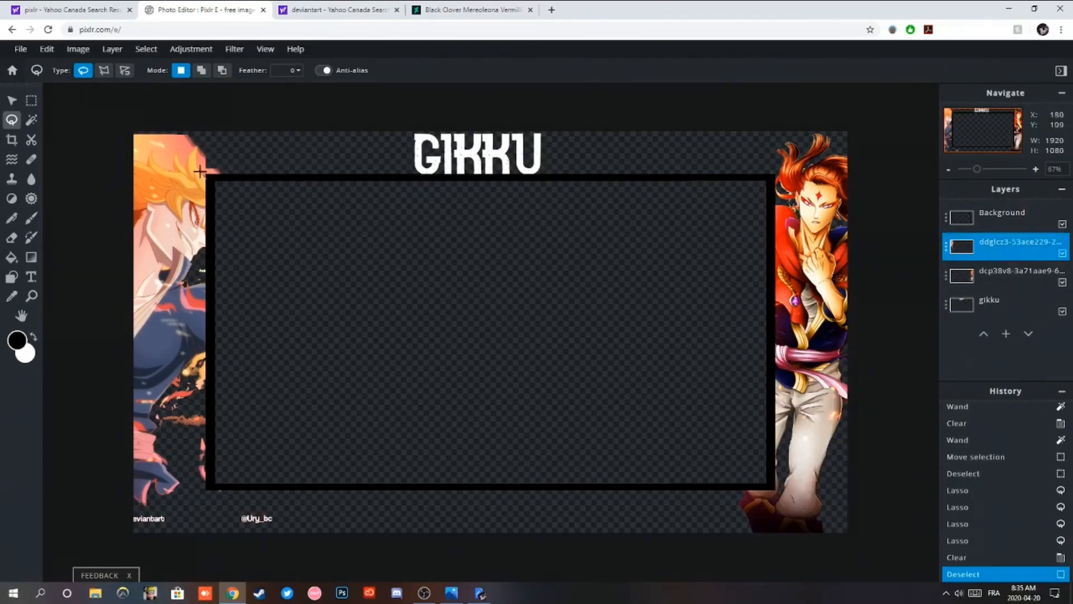
{"action": "left_click_drag", "start_coordinate": [208, 143], "coordinate": [228, 171]}
{"action": "key", "text": "Delete"}
{"action": "left_click", "coordinate": [226, 170]}
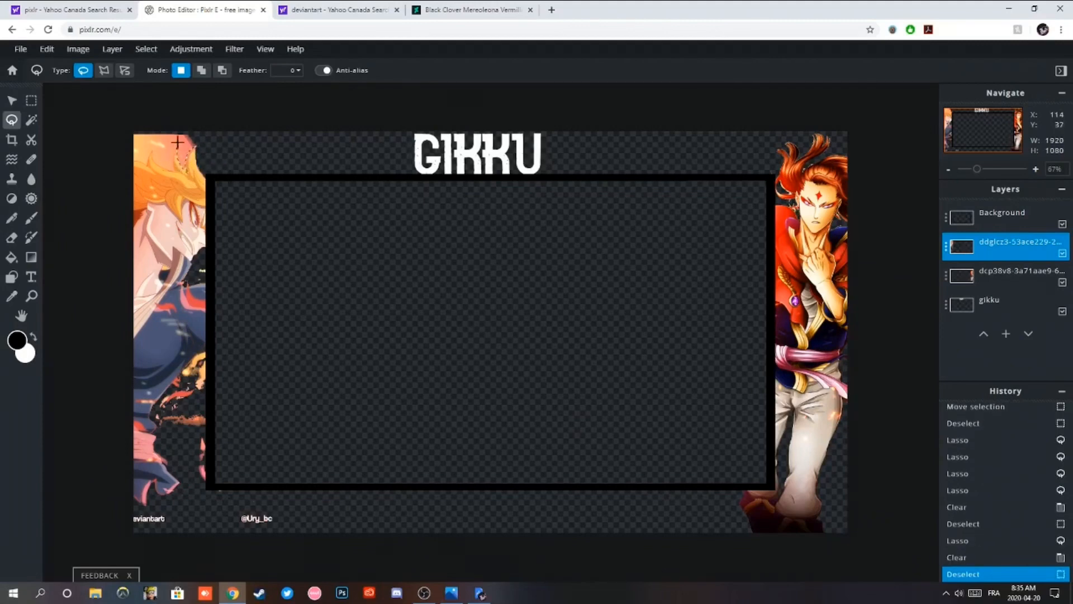
Lasso and clear the remaining pink background around the tips of Mereoleona's hair.
{"action": "left_click_drag", "start_coordinate": [177, 142], "coordinate": [177, 143]}
{"action": "key", "text": "Delete"}
{"action": "left_click", "coordinate": [178, 147]}
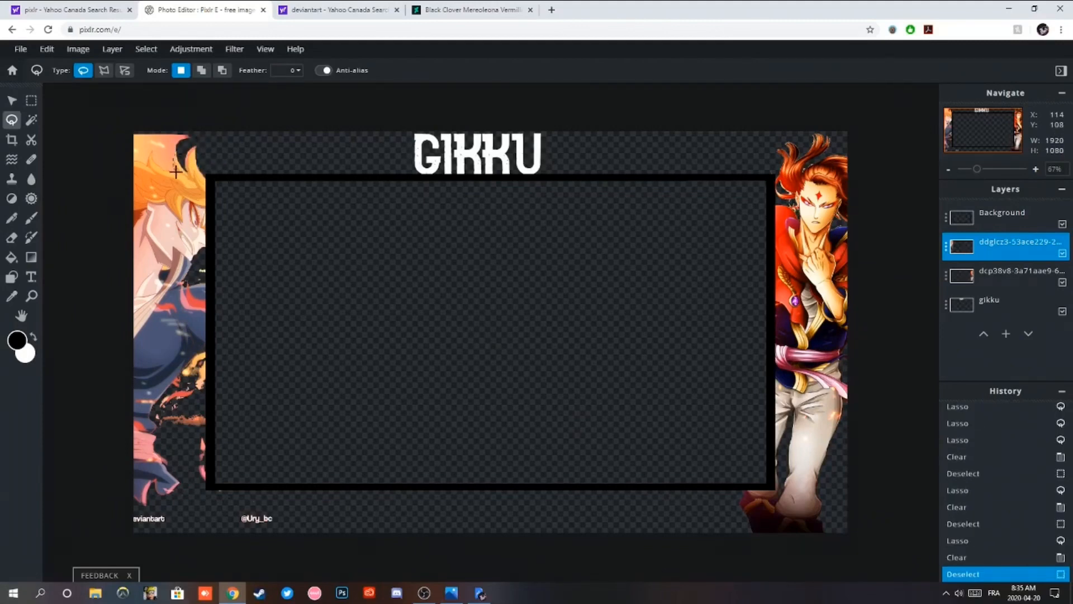
{"action": "key", "text": "Delete"}
{"action": "mouse_move", "coordinate": [158, 141]}
{"action": "left_mouse_down"}
{"action": "mouse_move", "coordinate": [211, 144]}
{"action": "mouse_move", "coordinate": [184, 168]}
{"action": "mouse_move", "coordinate": [207, 141]}
{"action": "mouse_move", "coordinate": [150, 133]}
{"action": "mouse_move", "coordinate": [135, 162]}
{"action": "mouse_move", "coordinate": [146, 166]}
{"action": "mouse_move", "coordinate": [197, 134]}
{"action": "mouse_move", "coordinate": [163, 145]}
{"action": "mouse_move", "coordinate": [192, 166]}
{"action": "mouse_move", "coordinate": [194, 146]}
{"action": "left_mouse_up"}
{"action": "left_click", "coordinate": [191, 150]}
{"action": "key", "text": "Delete"}
{"action": "key", "text": "Delete"}
{"action": "key", "text": "Delete"}
{"action": "left_click", "coordinate": [195, 148]}
{"action": "key", "text": "Delete"}
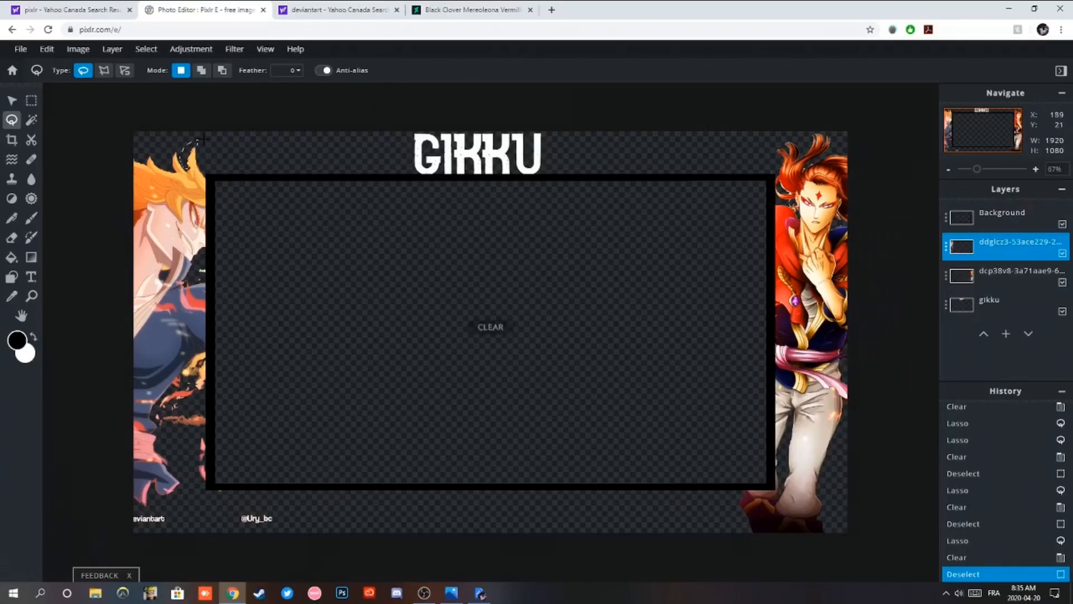
Lasso and clear the leftover background remnants beside Mereoleona's chin and below her arm, and remove the selection.
{"action": "mouse_move", "coordinate": [202, 261]}
{"action": "left_mouse_down"}
{"action": "mouse_move", "coordinate": [201, 272]}
{"action": "mouse_move", "coordinate": [219, 260]}
{"action": "left_mouse_up"}
{"action": "key", "text": "Delete"}
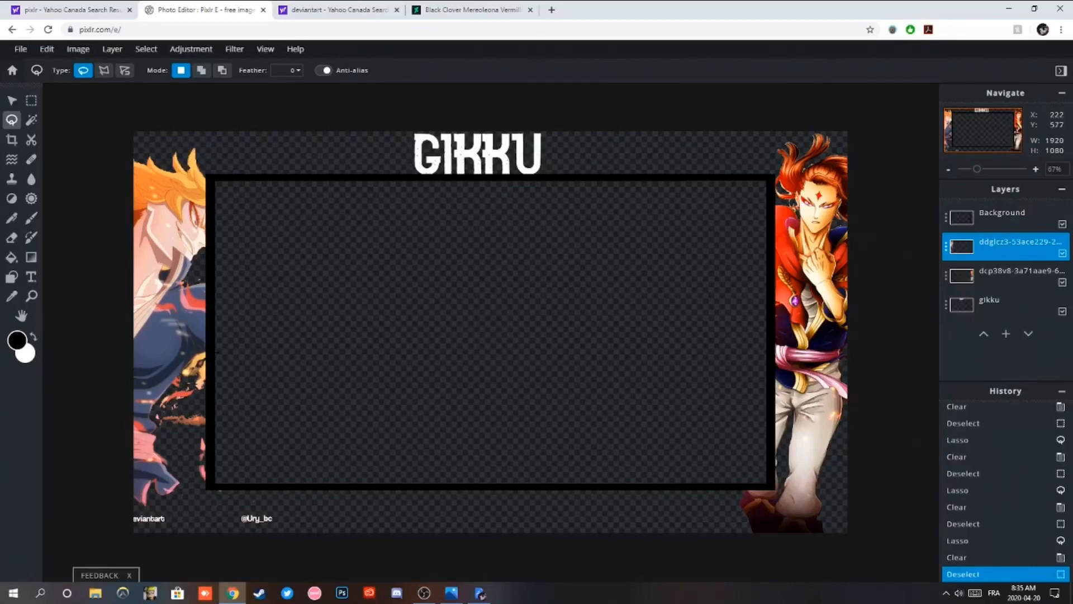
{"action": "left_click_drag", "start_coordinate": [209, 350], "coordinate": [185, 383]}
{"action": "key", "text": "Delete"}
{"action": "left_click", "coordinate": [167, 393]}
{"action": "key", "text": "Delete"}
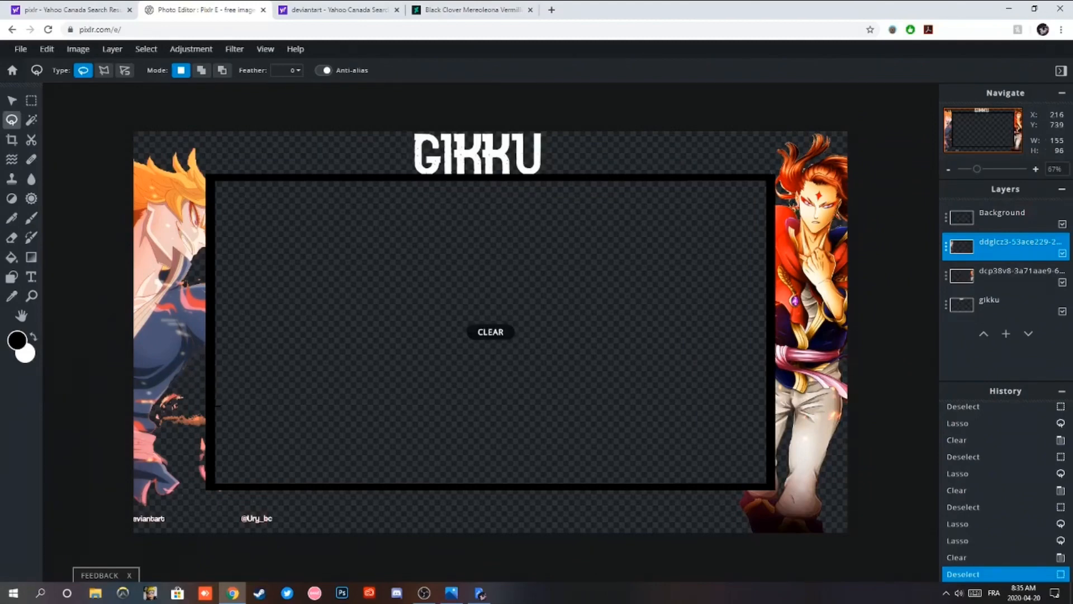
{"action": "left_click", "coordinate": [173, 394]}
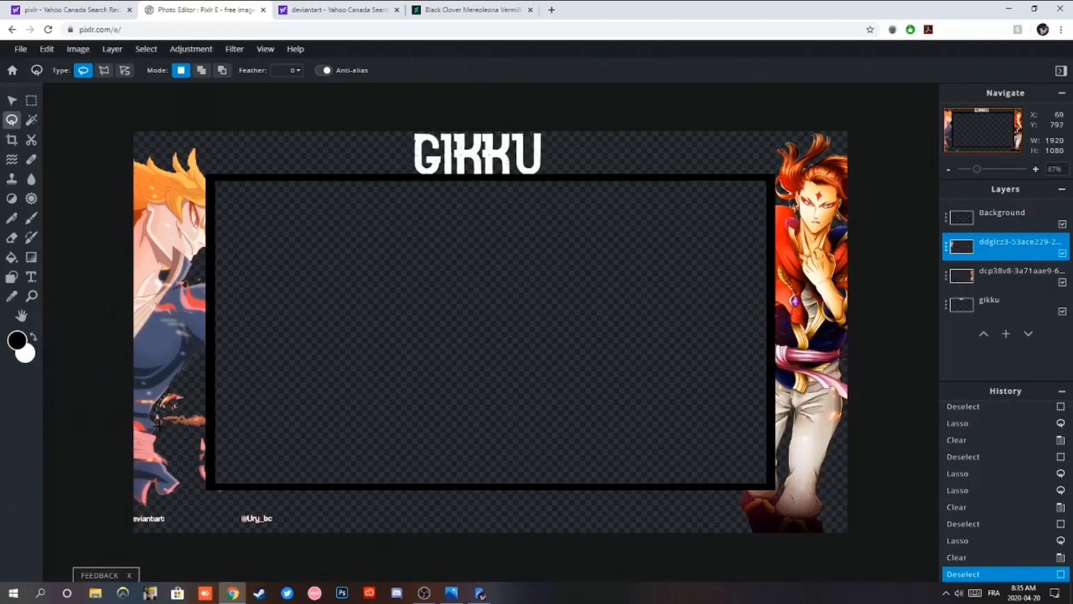
{"action": "left_click_drag", "start_coordinate": [251, 426], "coordinate": [226, 472]}
{"action": "key", "text": "Delete"}
{"action": "left_click", "coordinate": [260, 470]}
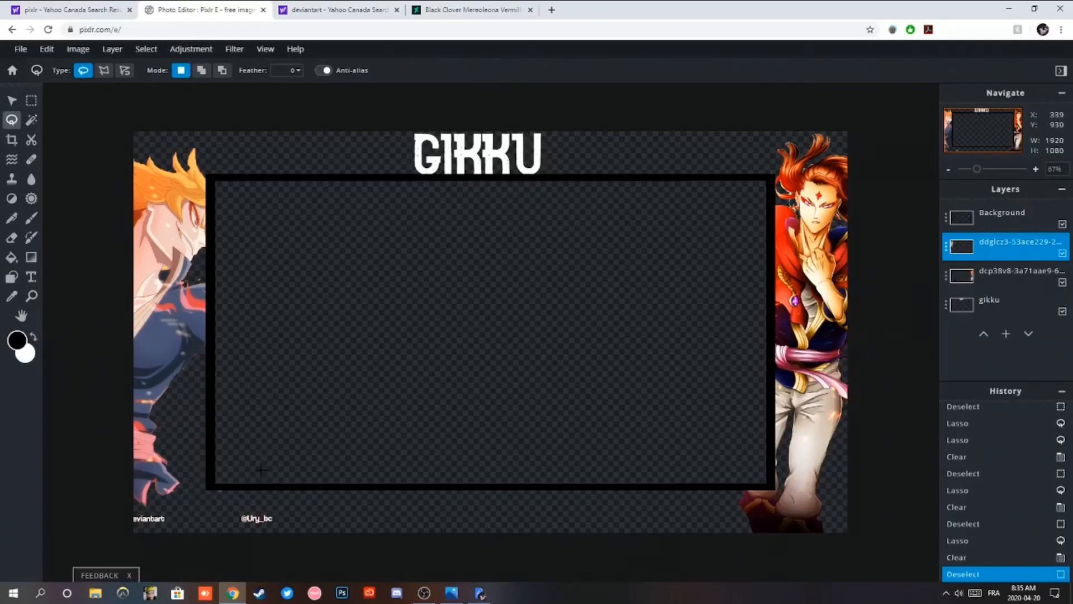
Lasso and clear both pieces of artist credit text along the lower edge of the Mereoleona image.
{"action": "left_click_drag", "start_coordinate": [267, 526], "coordinate": [297, 527]}
{"action": "key", "text": "Delete"}
{"action": "mouse_move", "coordinate": [239, 507]}
{"action": "left_mouse_down"}
{"action": "mouse_move", "coordinate": [233, 533]}
{"action": "mouse_move", "coordinate": [284, 508]}
{"action": "left_mouse_up"}
{"action": "key", "text": "Delete"}
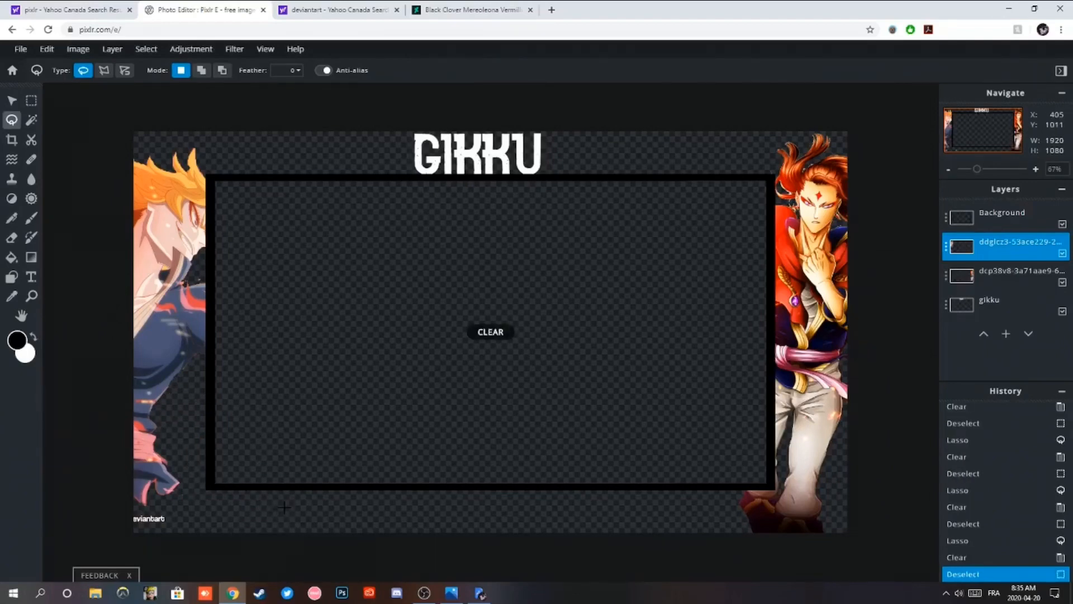
{"action": "mouse_move", "coordinate": [181, 511]}
{"action": "left_mouse_down"}
{"action": "mouse_move", "coordinate": [125, 514]}
{"action": "mouse_move", "coordinate": [185, 517]}
{"action": "left_mouse_up"}
{"action": "key", "text": "Delete"}
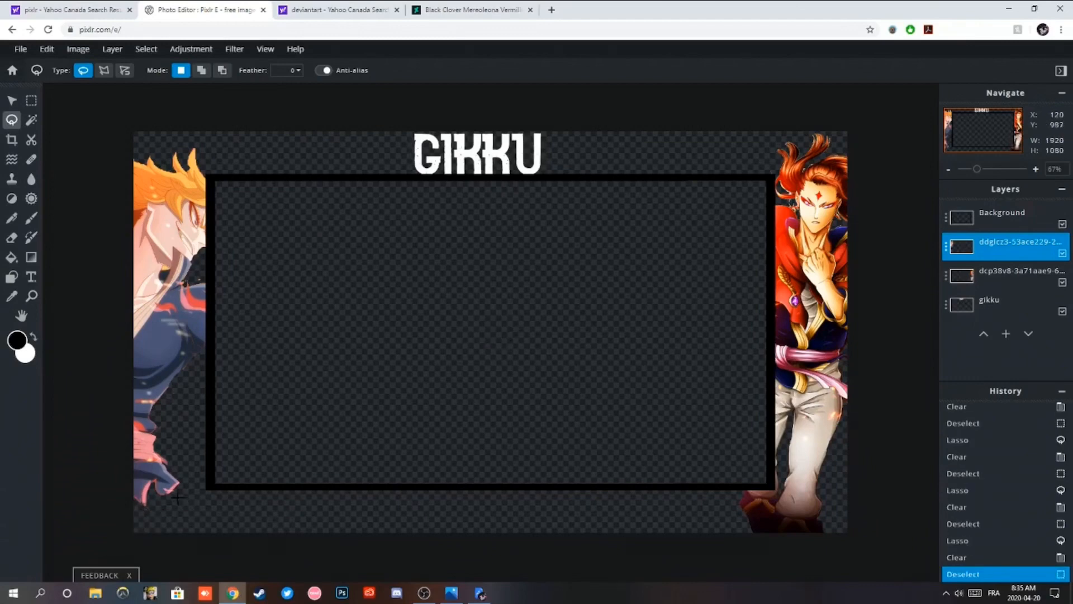
{"action": "left_click", "coordinate": [207, 507]}
Add the image file bg.4a018 to the document as a new layer.
{"action": "mouse_move", "coordinate": [113, 60]}
{"action": "left_click", "coordinate": [153, 99]}
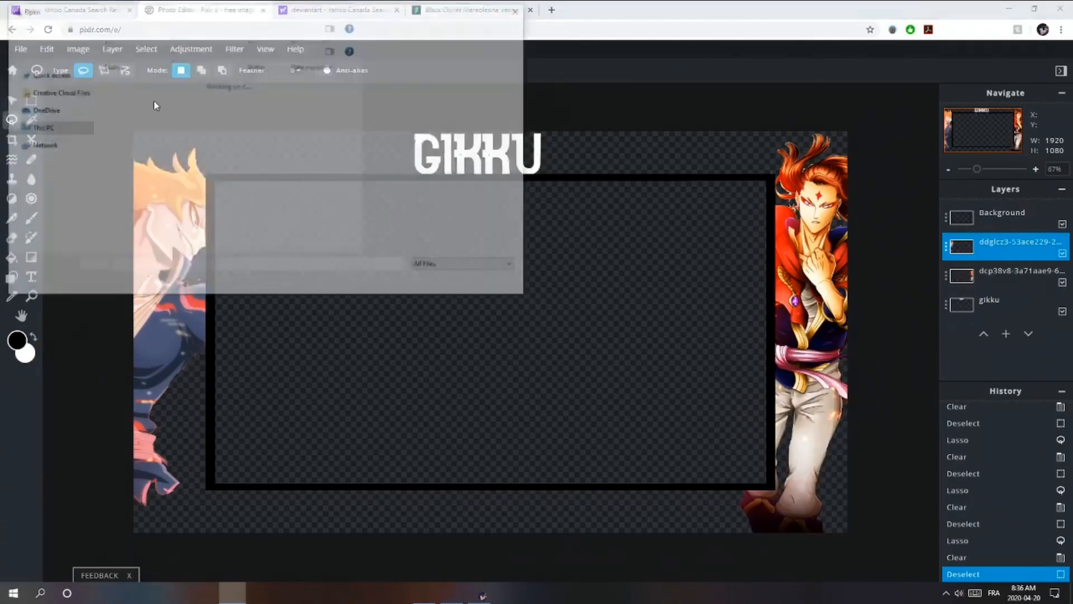
{"action": "left_click", "coordinate": [75, 75]}
{"action": "scroll", "coordinate": [168, 246], "scroll_direction": "down", "scroll_amount": 2}
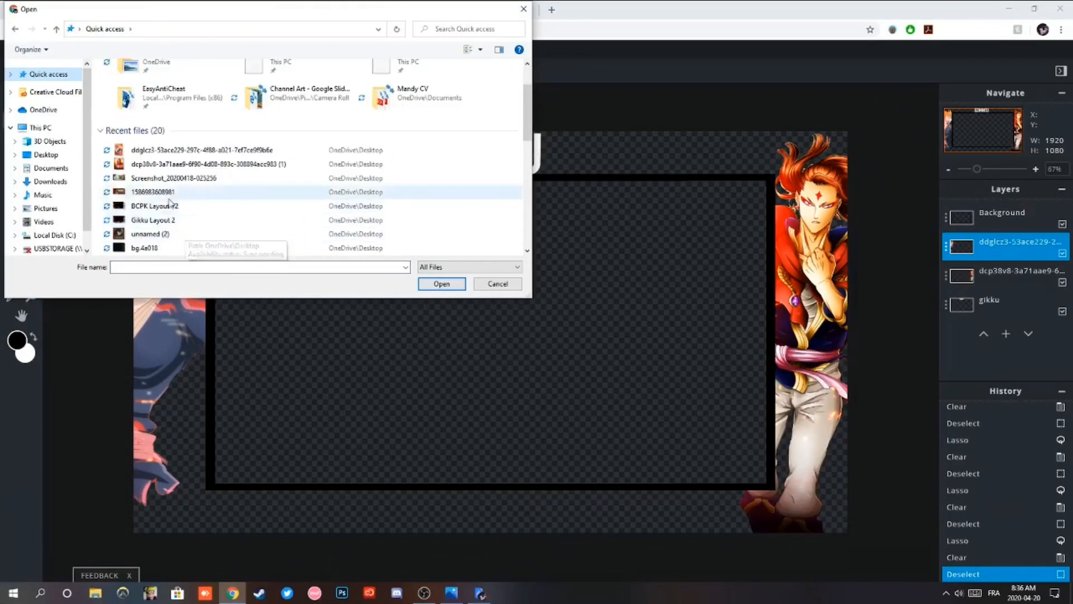
{"action": "left_click", "coordinate": [146, 248]}
{"action": "left_click", "coordinate": [442, 284]}
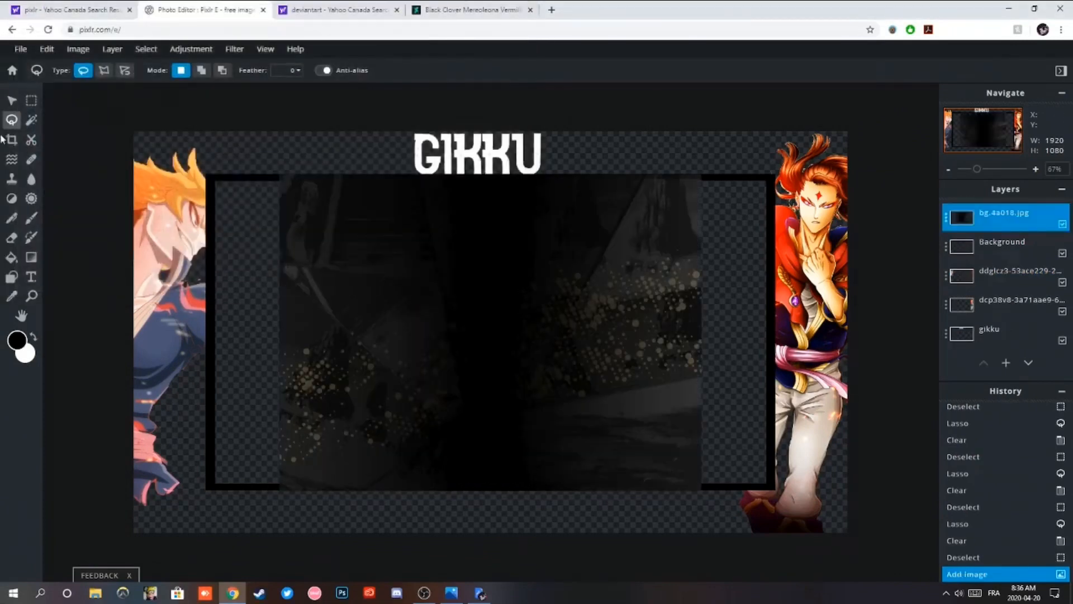
Enlarge the bg.4a018.jpg image to about 2011 by 1508 so it covers the canvas, and move its layer below all others.
{"action": "left_click_drag", "start_coordinate": [279, 174], "coordinate": [127, 59]}
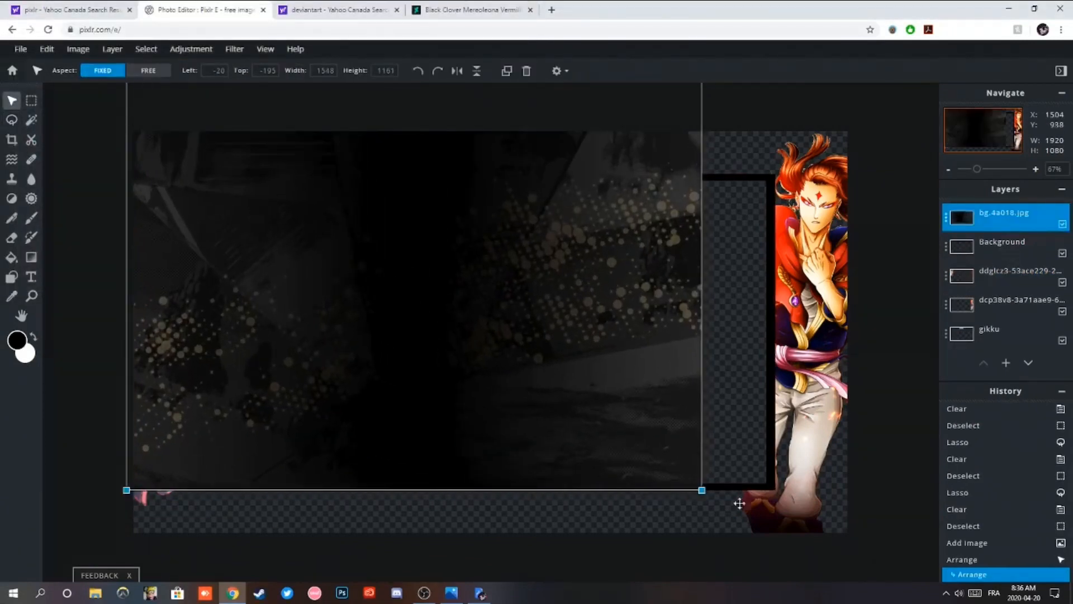
{"action": "left_click_drag", "start_coordinate": [702, 490], "coordinate": [873, 598]}
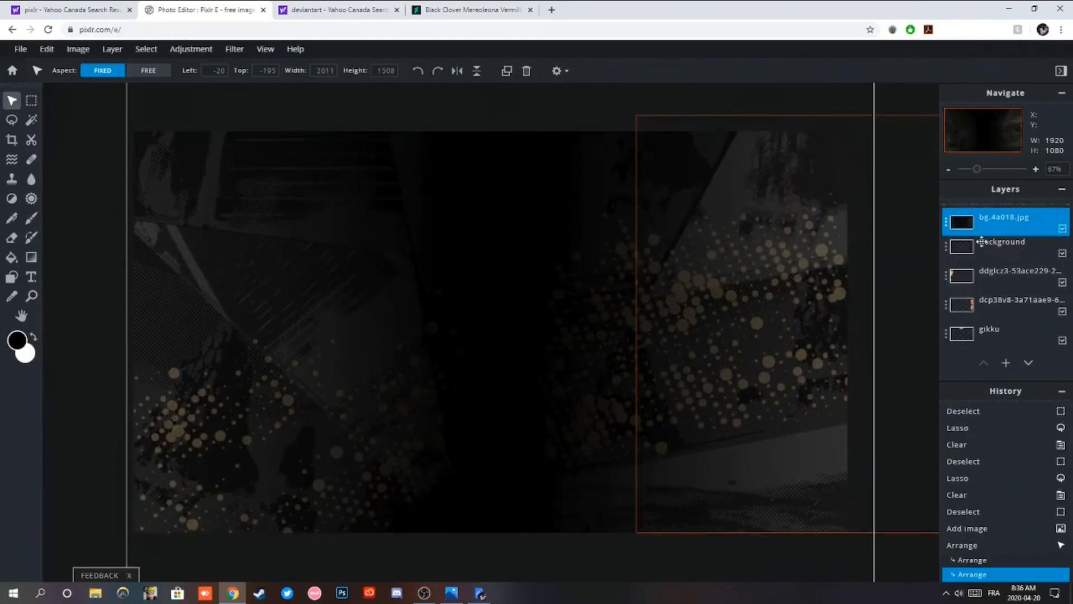
{"action": "left_click_drag", "start_coordinate": [1001, 216], "coordinate": [991, 348]}
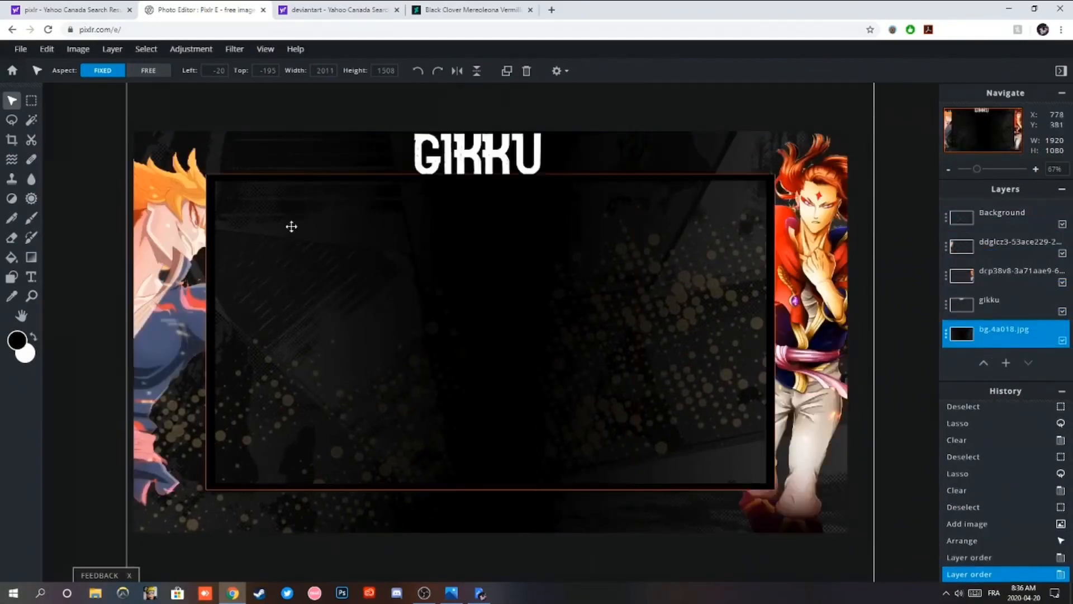
Clear the part of the bg.4a018.jpg layer inside the black frame with a rectangular marquee, and deselect.
{"action": "left_click", "coordinate": [31, 100]}
{"action": "left_click_drag", "start_coordinate": [210, 179], "coordinate": [770, 487]}
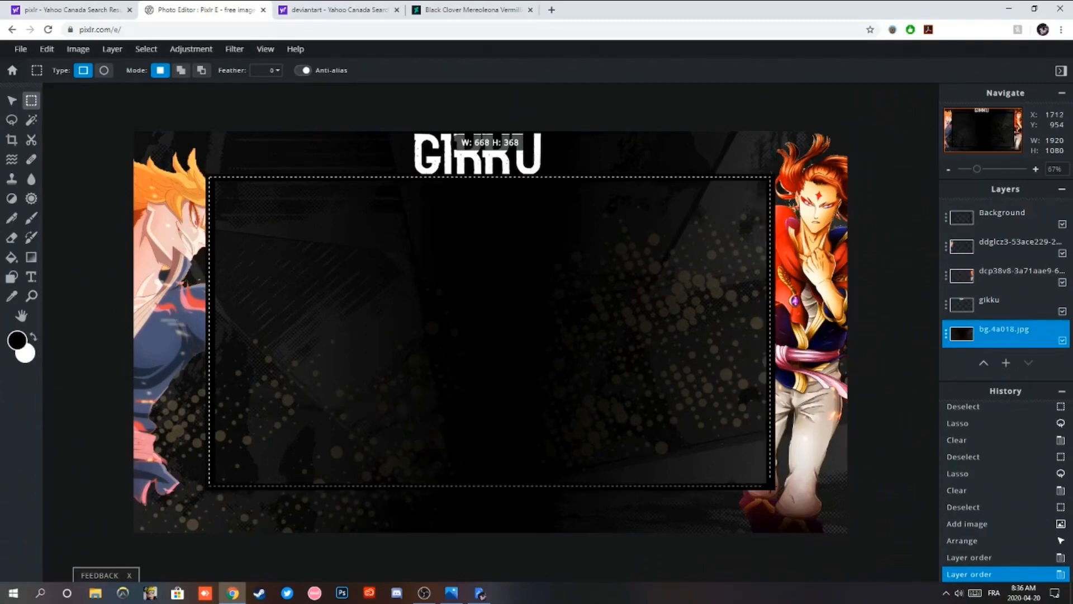
{"action": "key", "text": "Delete"}
{"action": "left_click", "coordinate": [12, 119]}
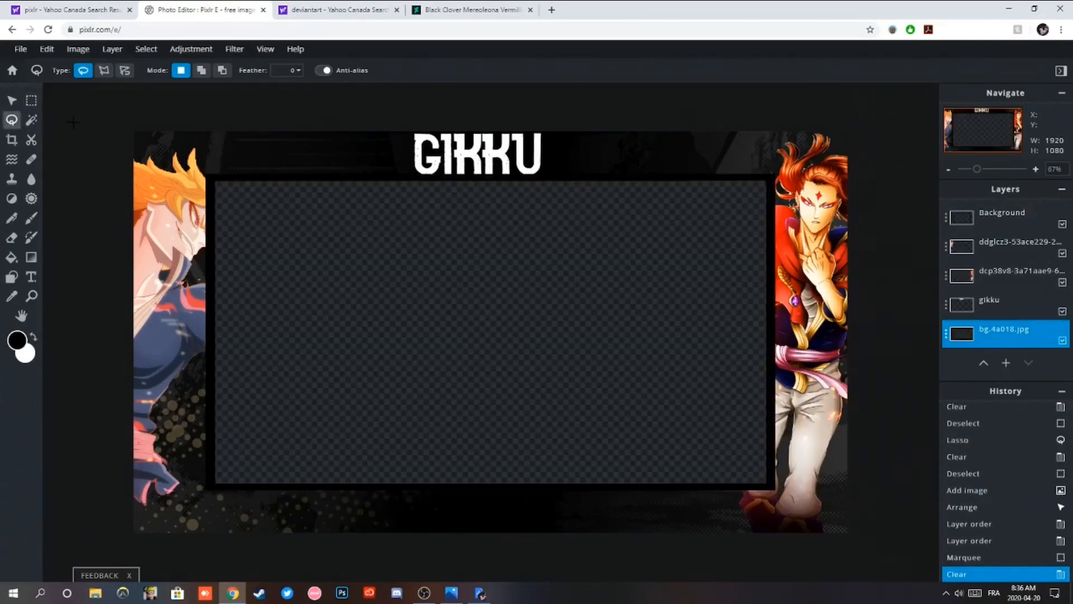
{"action": "key", "text": "ctrl+d"}
{"action": "left_click", "coordinate": [190, 48]}
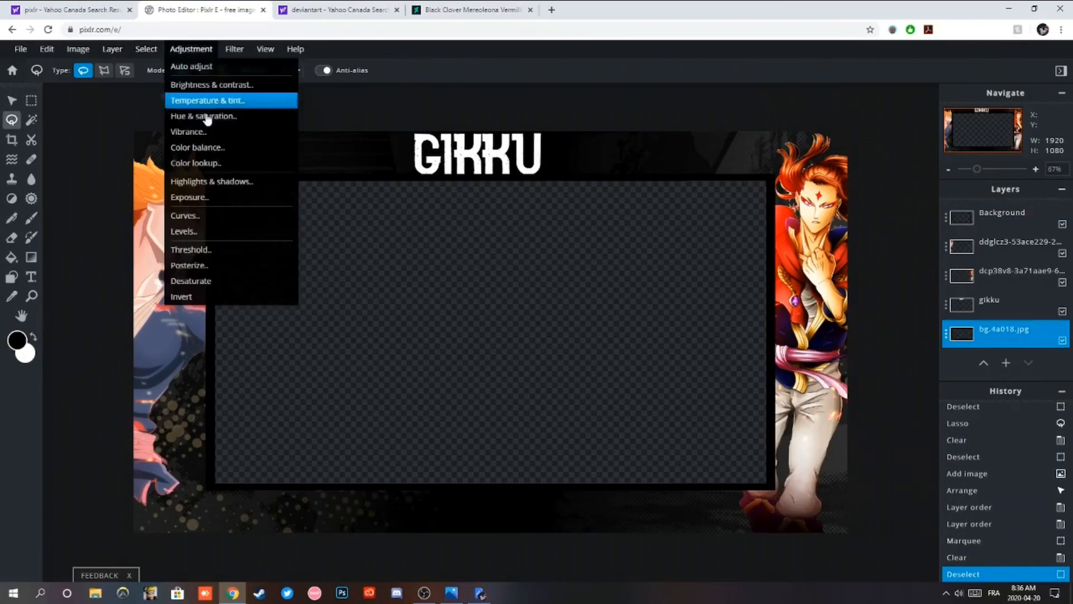
{"action": "left_click", "coordinate": [201, 112]}
{"action": "left_click_drag", "start_coordinate": [537, 351], "coordinate": [669, 364]}
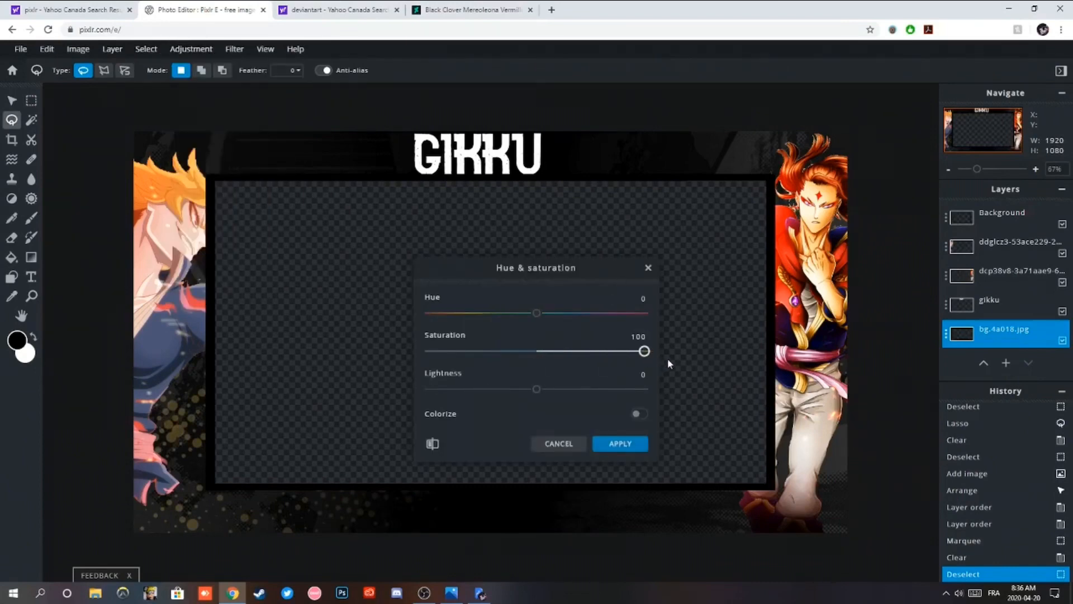
{"action": "left_click", "coordinate": [559, 443]}
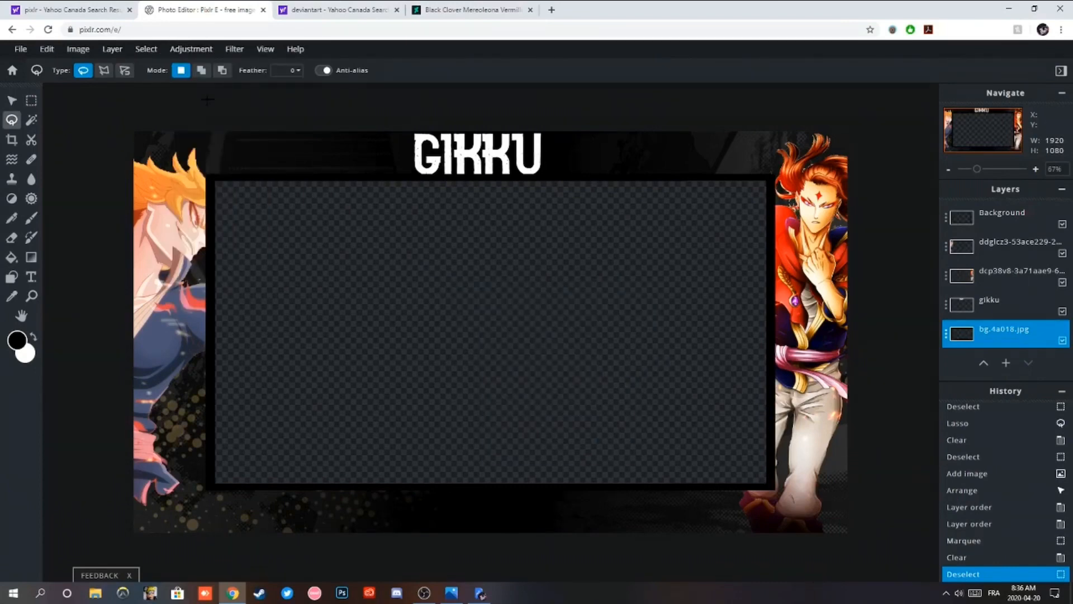
Apply a Color balance to the bg.4a018.jpg layer with midtones red at 100 and blue at -100.
{"action": "left_click", "coordinate": [202, 47]}
{"action": "left_click", "coordinate": [226, 147]}
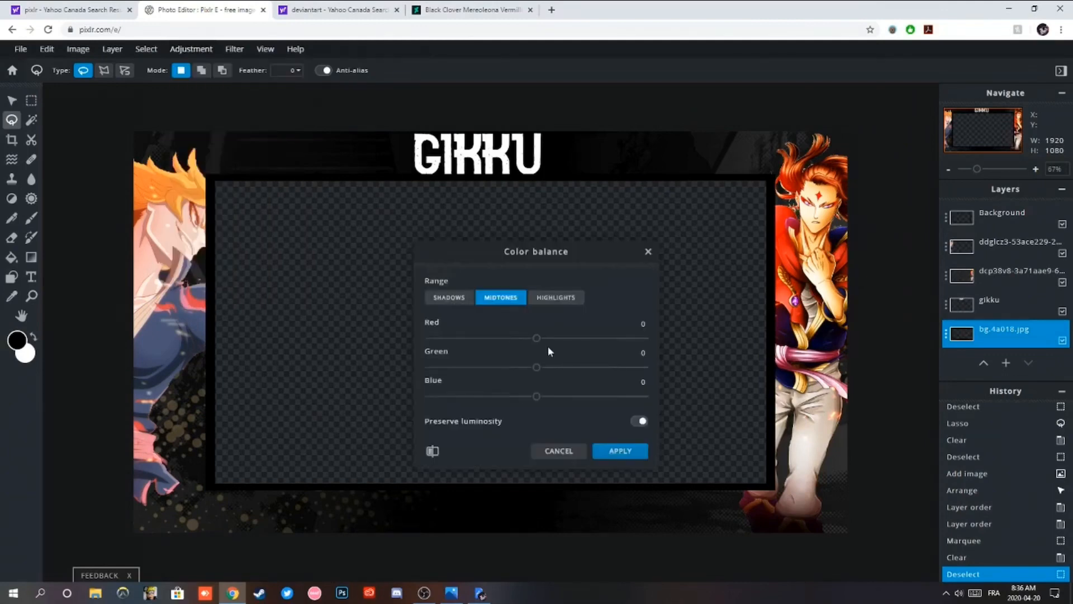
{"action": "left_click_drag", "start_coordinate": [515, 343], "coordinate": [720, 334]}
{"action": "mouse_move", "coordinate": [536, 367]}
{"action": "left_mouse_down"}
{"action": "mouse_move", "coordinate": [501, 367]}
{"action": "mouse_move", "coordinate": [630, 369]}
{"action": "mouse_move", "coordinate": [536, 382]}
{"action": "left_mouse_up"}
{"action": "left_click_drag", "start_coordinate": [536, 396], "coordinate": [342, 430]}
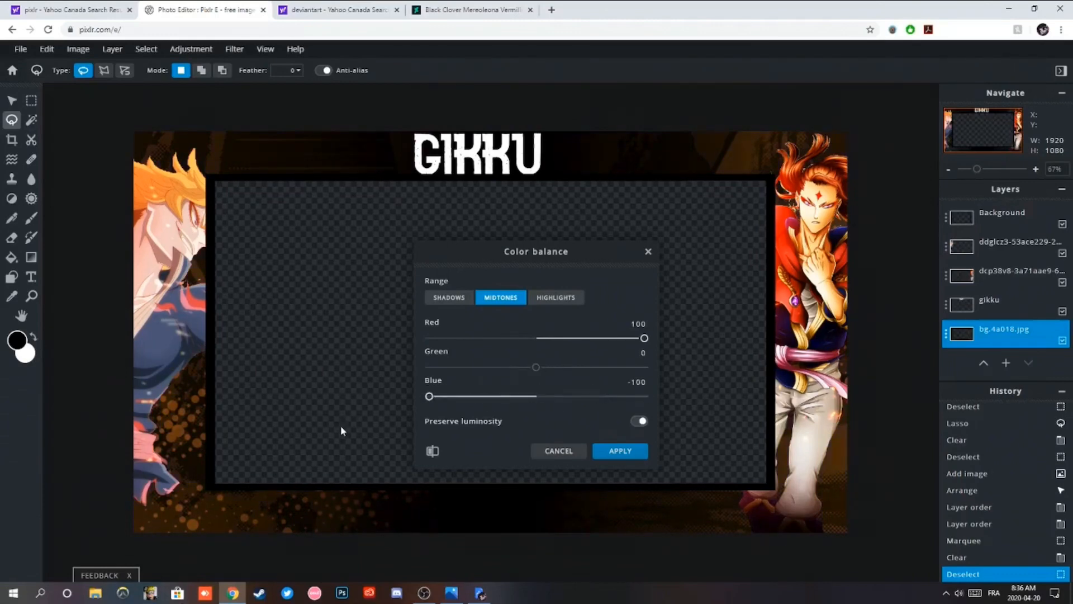
{"action": "left_click", "coordinate": [620, 450]}
Apply a second Color balance to the bg.4a018.jpg layer, raising the midtones red to strengthen the orange tint.
{"action": "left_click", "coordinate": [191, 49]}
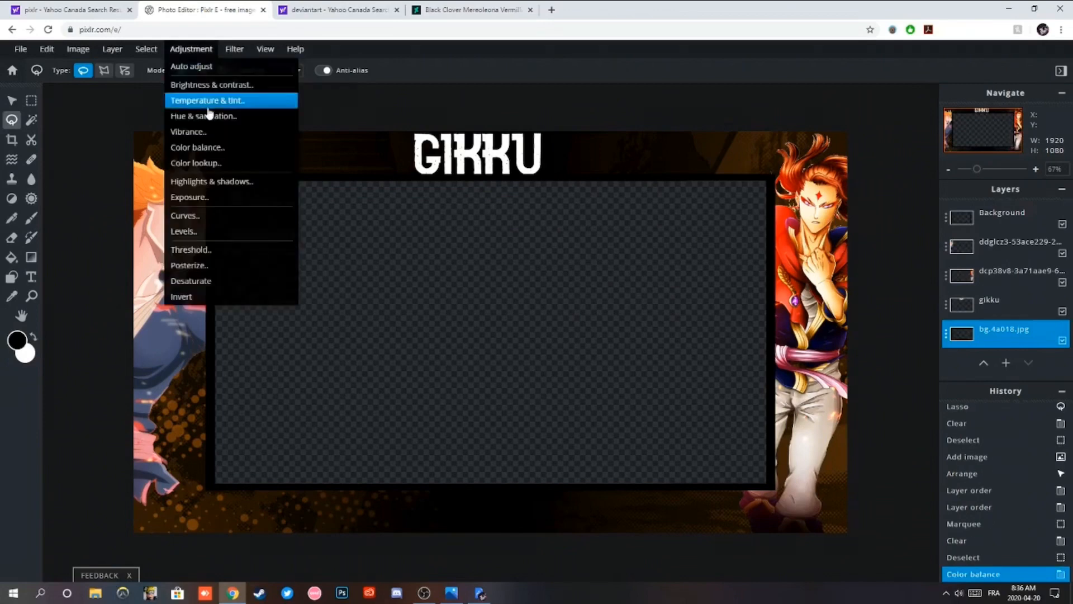
{"action": "left_click", "coordinate": [210, 147]}
{"action": "left_click_drag", "start_coordinate": [537, 340], "coordinate": [699, 347]}
{"action": "left_click", "coordinate": [614, 452]}
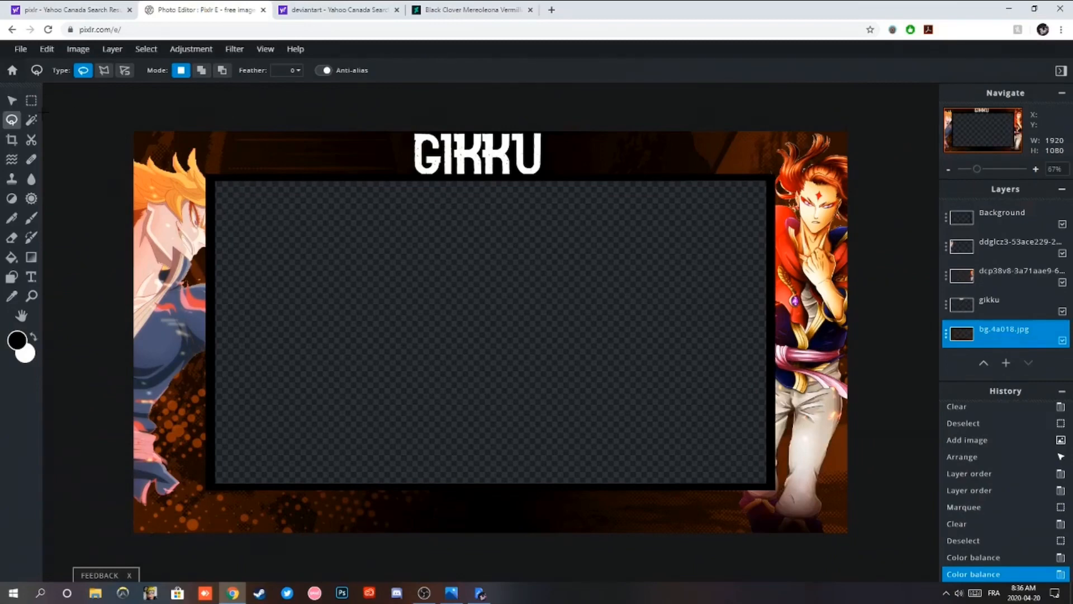
Move the gikku title slightly to the right above the frame.
{"action": "left_click", "coordinate": [12, 100]}
{"action": "left_click_drag", "start_coordinate": [460, 160], "coordinate": [473, 159]}
{"action": "left_click", "coordinate": [353, 112]}
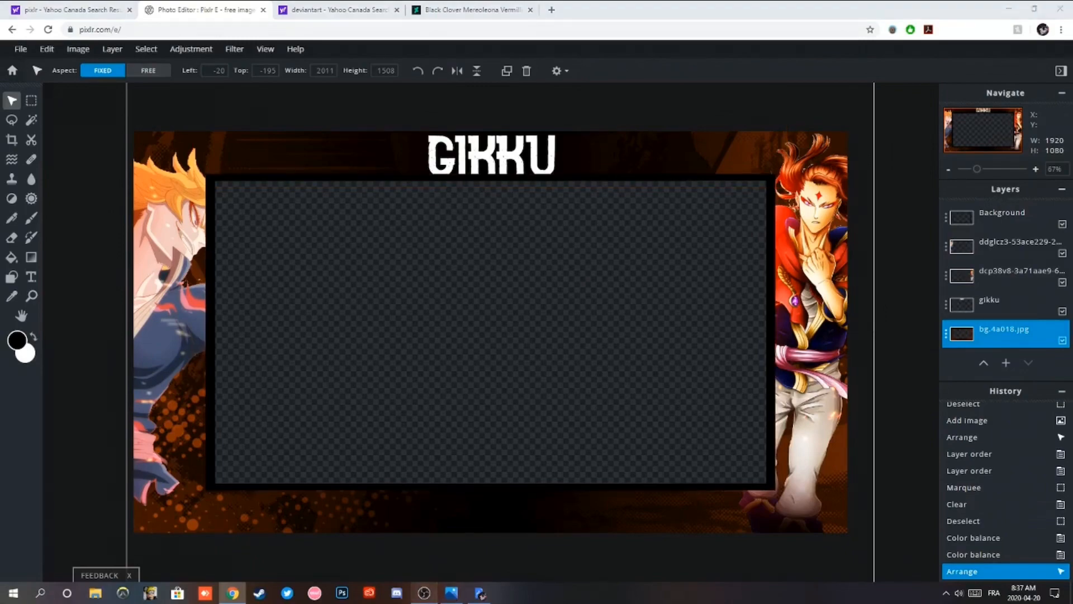
{"action": "left_click", "coordinate": [425, 593]}
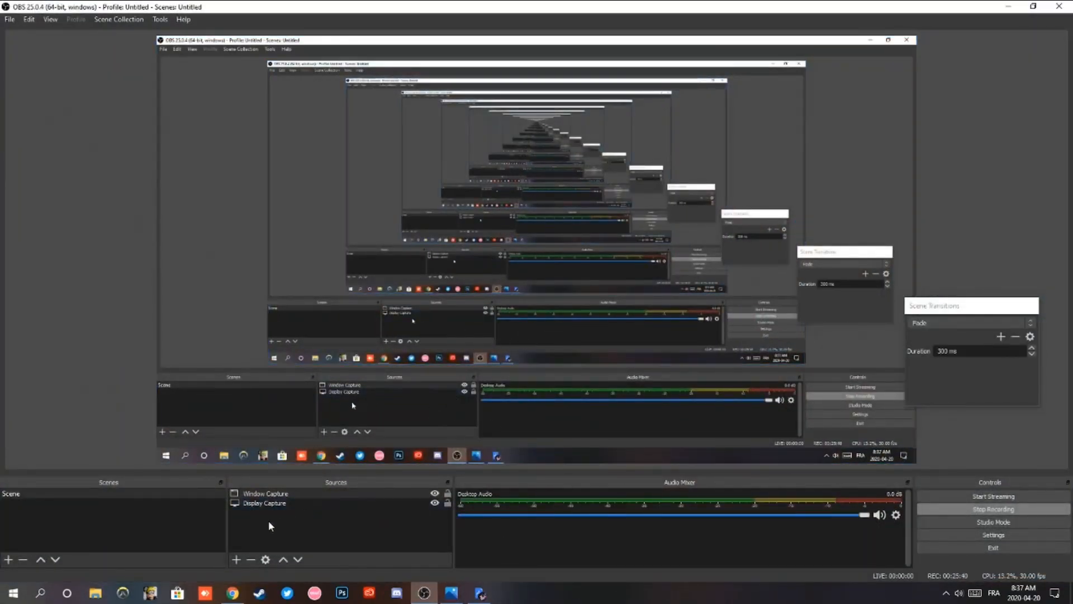
{"action": "left_click", "coordinate": [233, 593]}
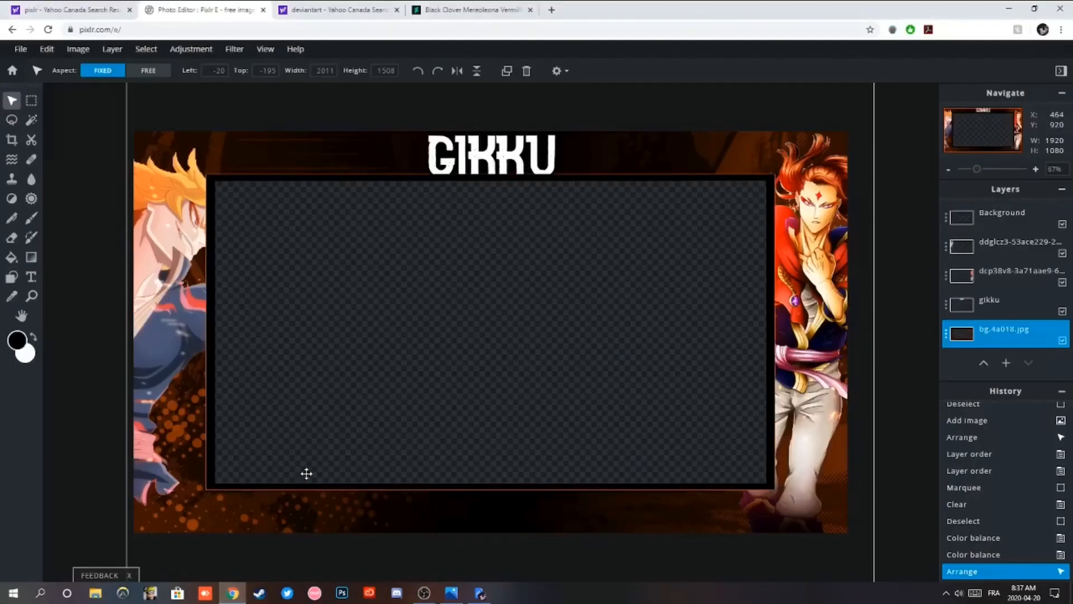
{"action": "left_click", "coordinate": [424, 593]}
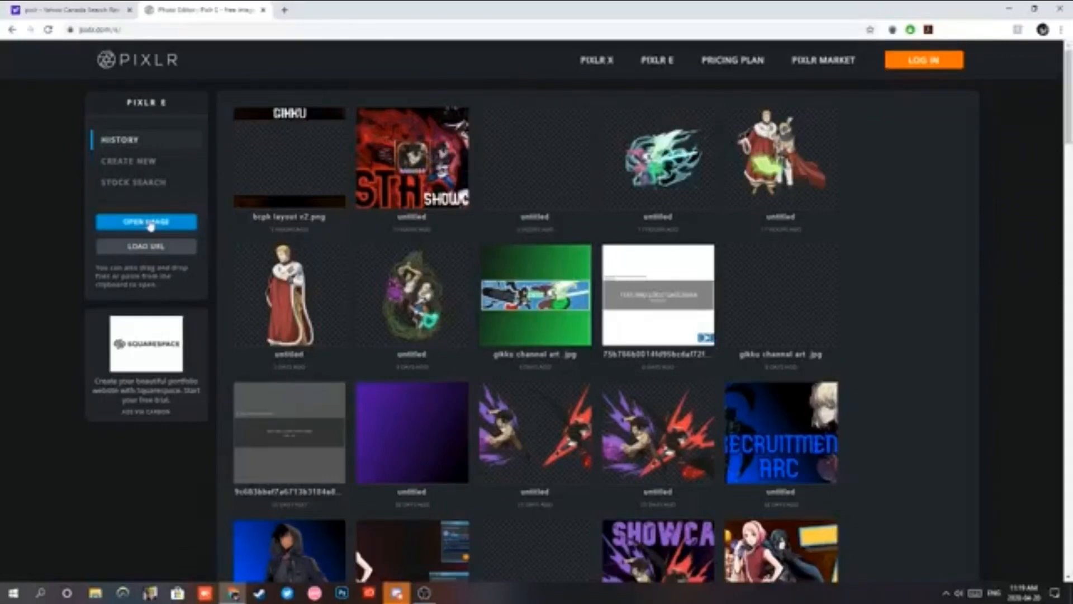
Open the layout image with the blue-haired and green-haired character panels and the GIKKU lettering.
{"action": "left_click", "coordinate": [151, 224]}
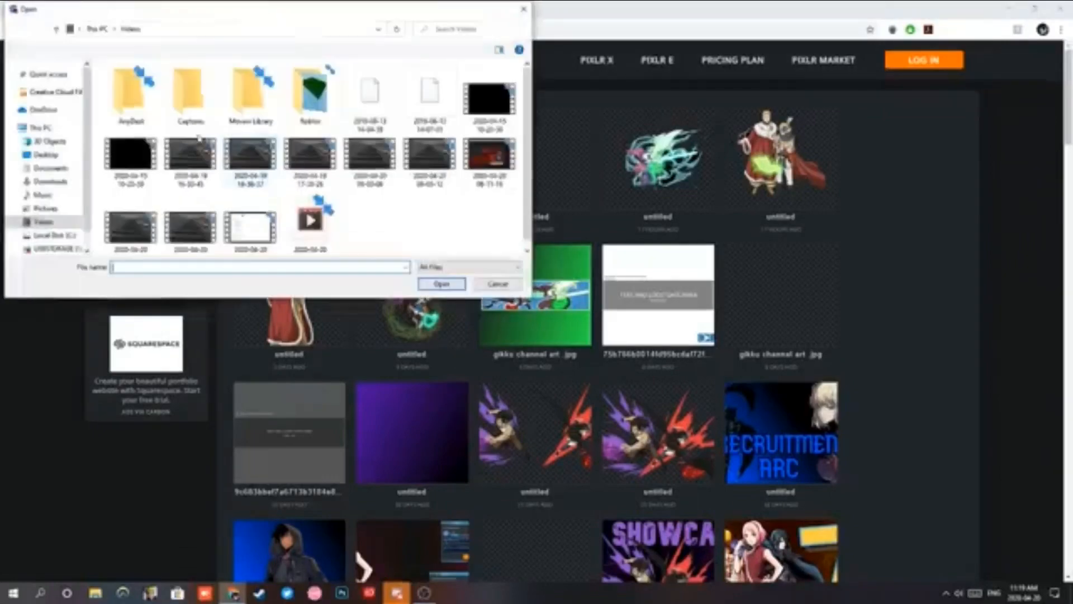
{"action": "left_click", "coordinate": [49, 74]}
{"action": "left_click", "coordinate": [168, 249]}
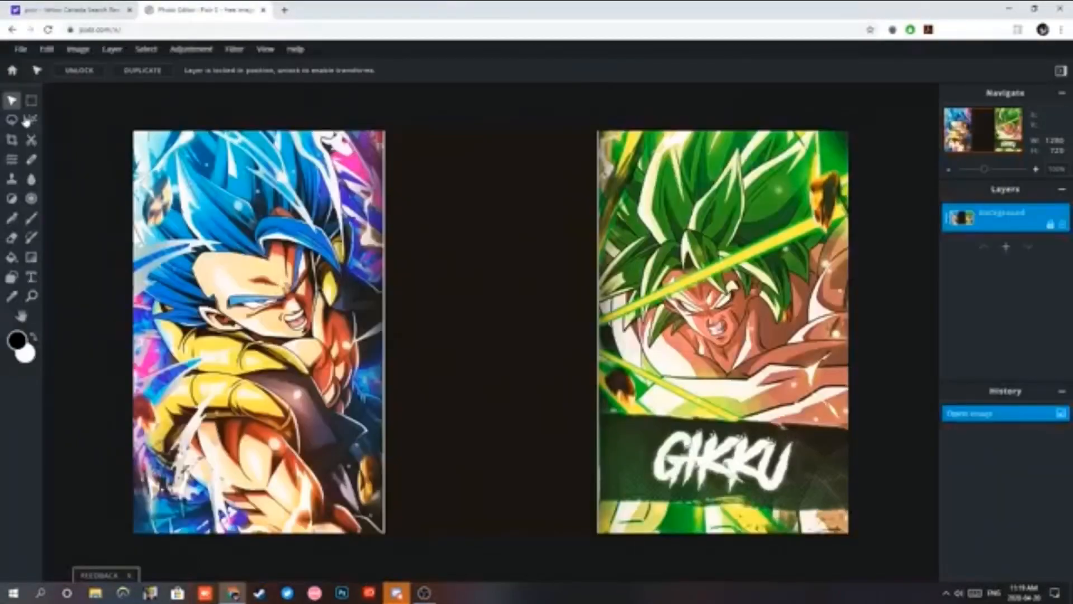
Clear the green-haired character panel with its GIKKU lettering from the Background layer, using rectangular marquee selections.
{"action": "left_click", "coordinate": [31, 100]}
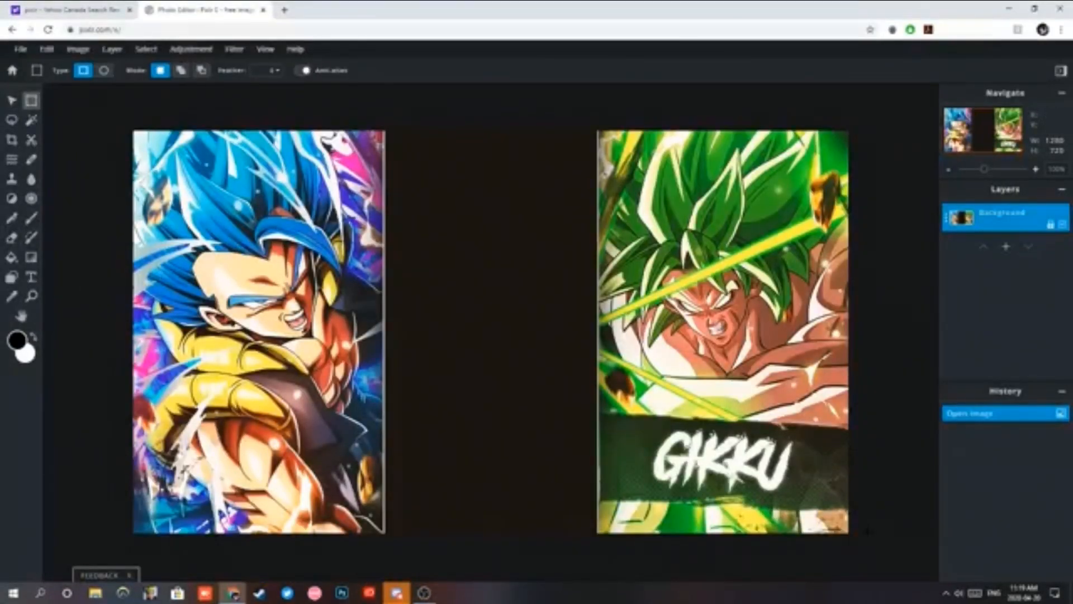
{"action": "left_click_drag", "start_coordinate": [867, 533], "coordinate": [599, 106]}
{"action": "key", "text": "Delete"}
{"action": "left_click_drag", "start_coordinate": [885, 559], "coordinate": [598, 357]}
{"action": "key", "text": "Delete"}
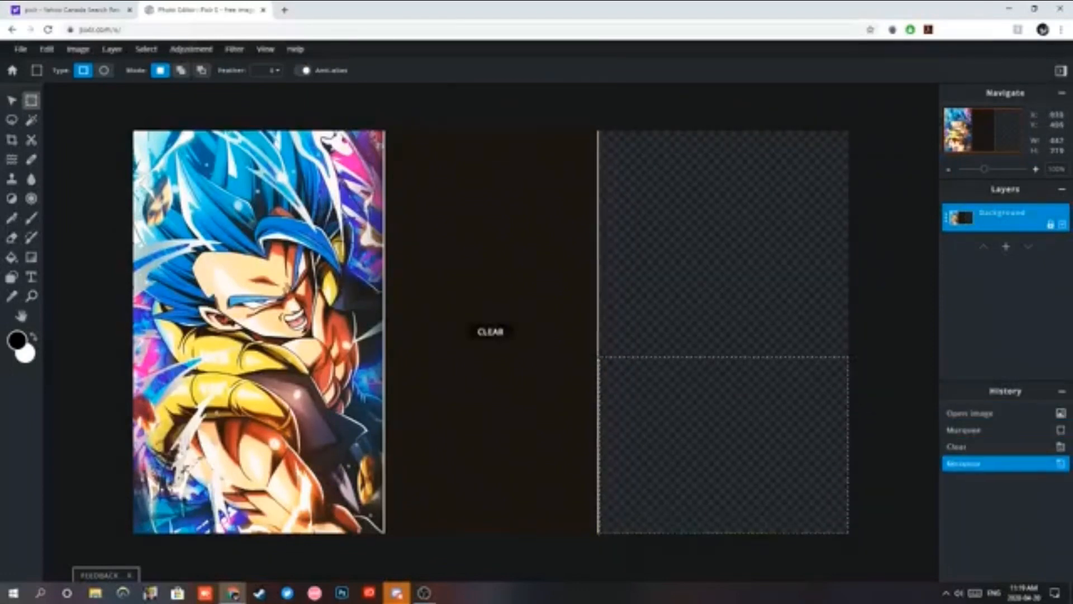
Clear the blue-haired character panel from the Background layer with a rectangular marquee, and deselect.
{"action": "left_click", "coordinate": [11, 119]}
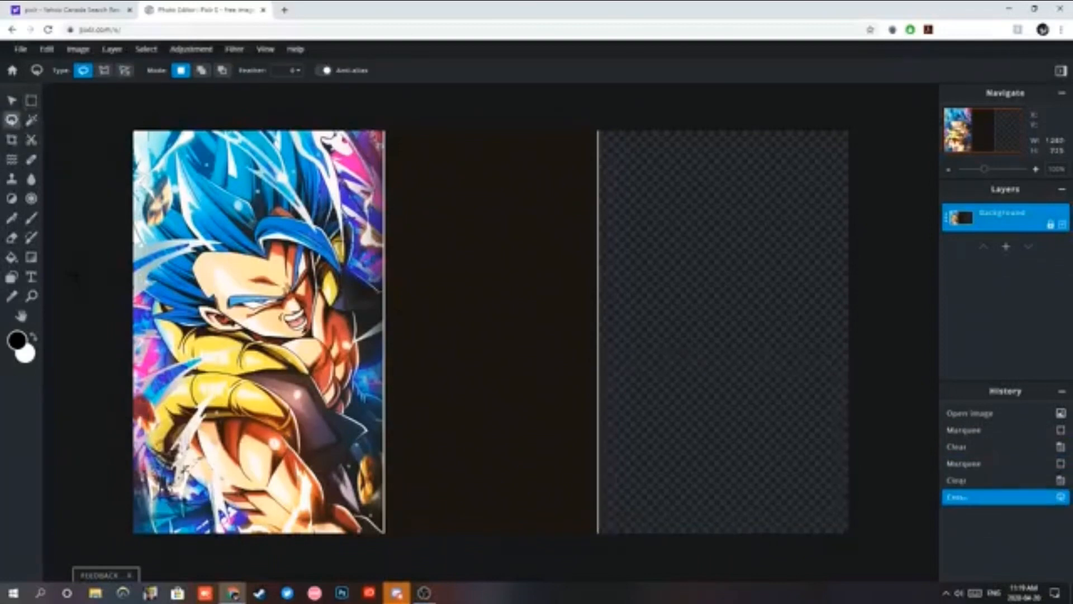
{"action": "left_click", "coordinate": [31, 100]}
{"action": "left_click_drag", "start_coordinate": [76, 98], "coordinate": [385, 562]}
{"action": "key", "text": "Delete"}
{"action": "left_click", "coordinate": [11, 120]}
{"action": "key", "text": "ctrl+d"}
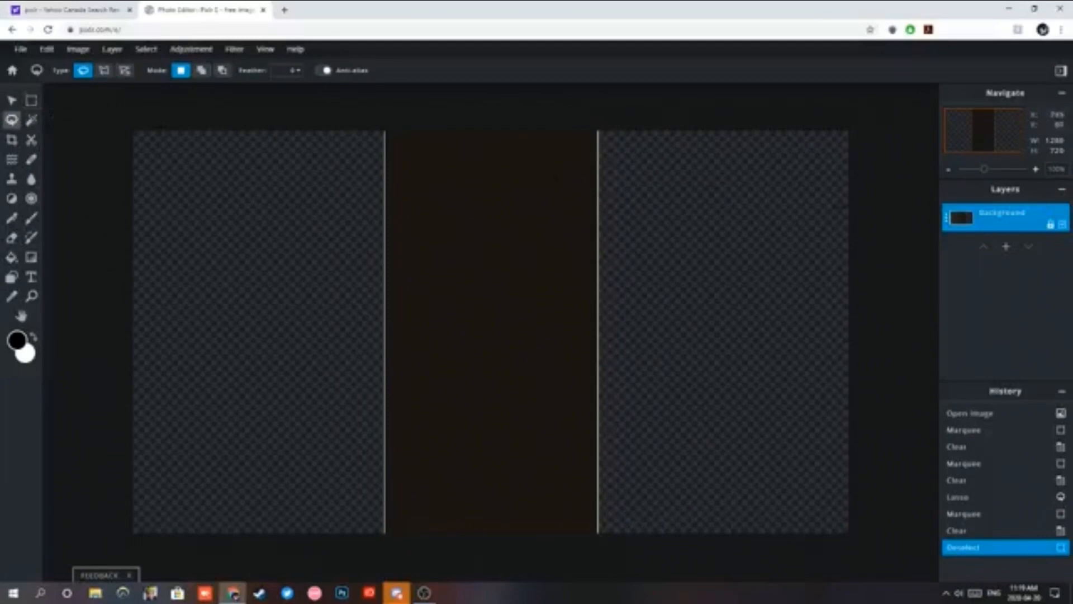
Try clearing the dark middle panel up to its right white line with a rectangular marquee, and deselect.
{"action": "left_click_drag", "start_coordinate": [366, 532], "coordinate": [398, 113]}
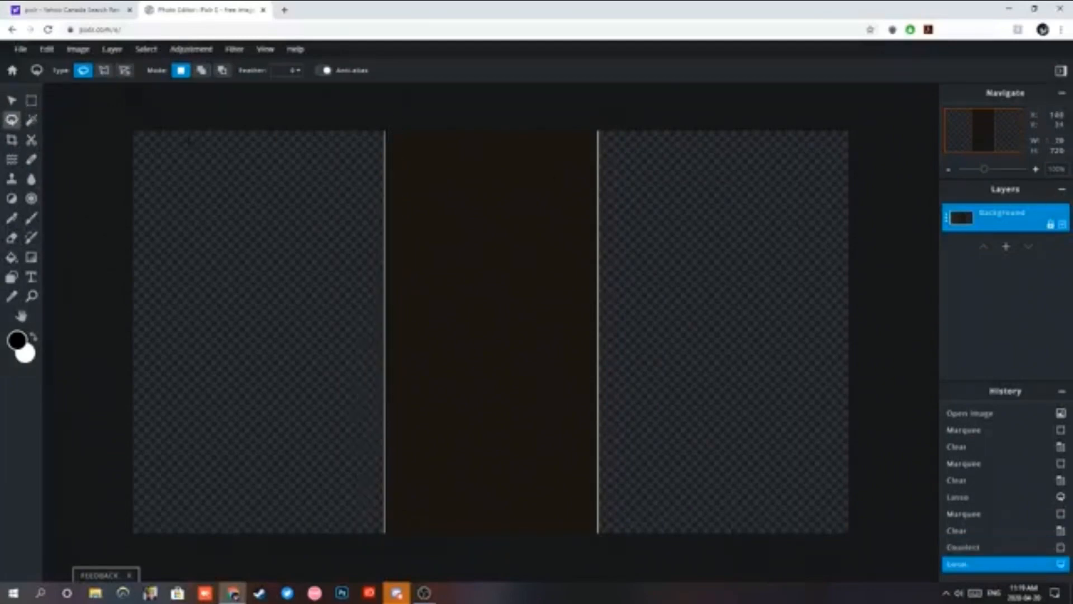
{"action": "key", "text": "ctrl+d"}
{"action": "key", "text": "m"}
{"action": "mouse_move", "coordinate": [327, 124]}
{"action": "left_mouse_down"}
{"action": "mouse_move", "coordinate": [480, 576]}
{"action": "mouse_move", "coordinate": [598, 573]}
{"action": "left_mouse_up"}
{"action": "key", "text": "Delete"}
{"action": "key", "text": "l"}
{"action": "key", "text": "ctrl+d"}
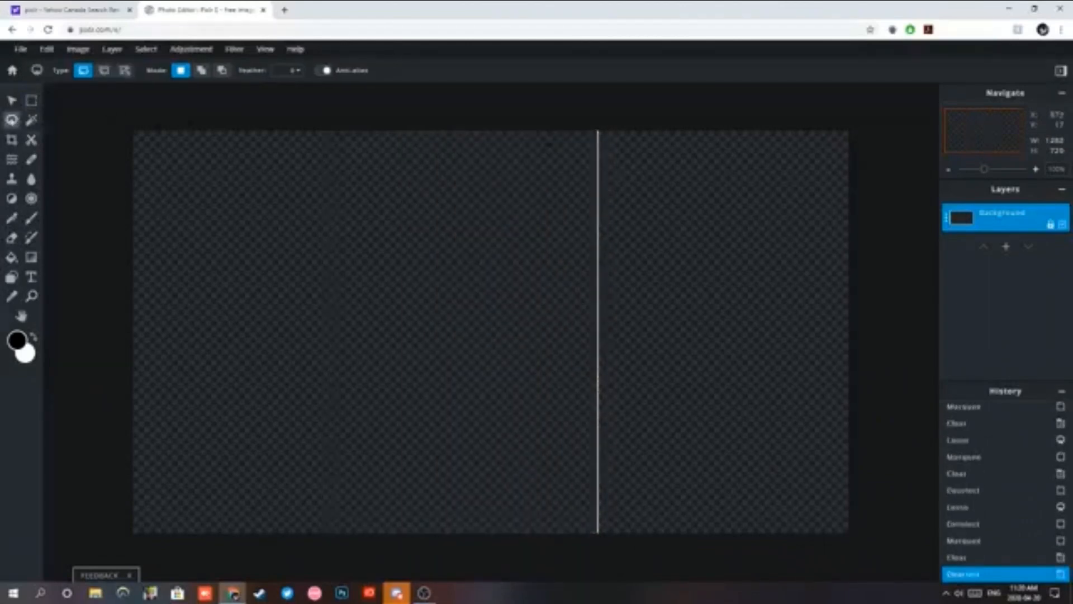
Duplicate the Background layer and move the copied vertical white line left across the empty canvas.
{"action": "left_click", "coordinate": [1003, 222]}
{"action": "left_click", "coordinate": [984, 224]}
{"action": "left_click", "coordinate": [985, 225]}
{"action": "left_click", "coordinate": [128, 54]}
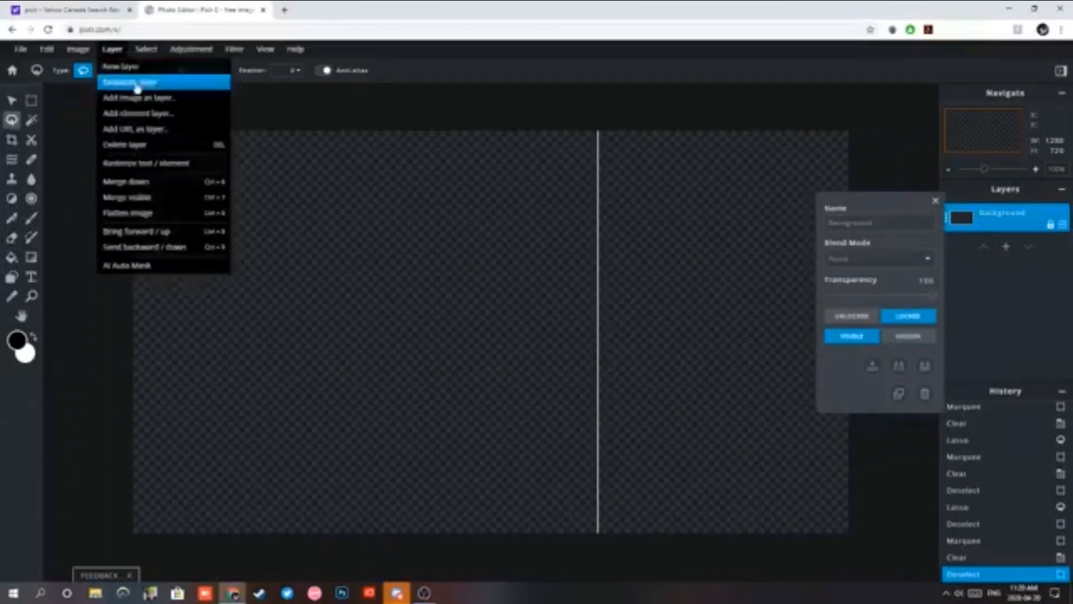
{"action": "left_click", "coordinate": [130, 82]}
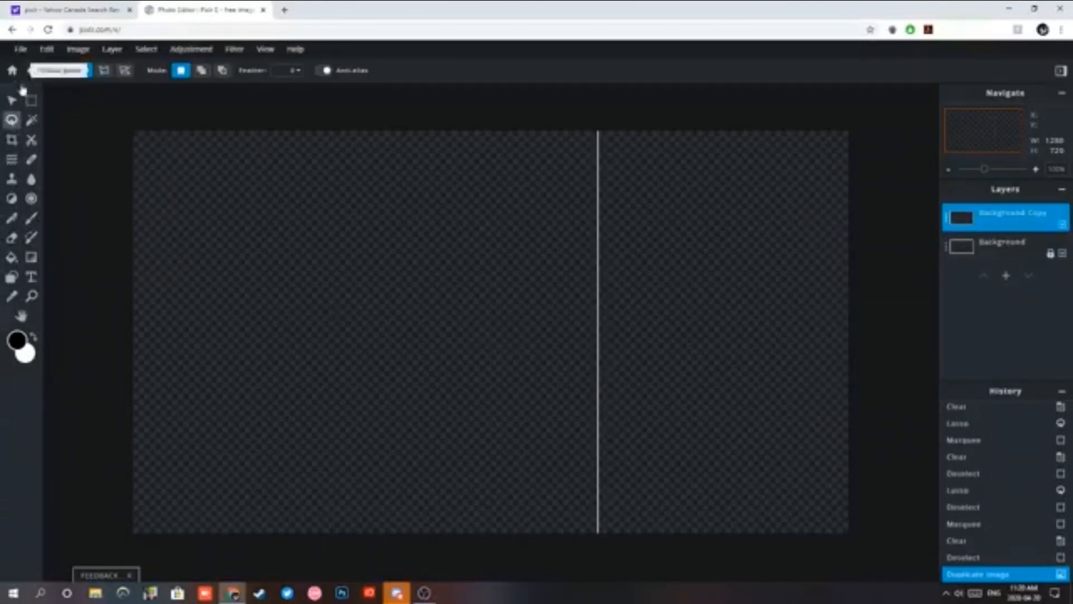
{"action": "left_click", "coordinate": [12, 101]}
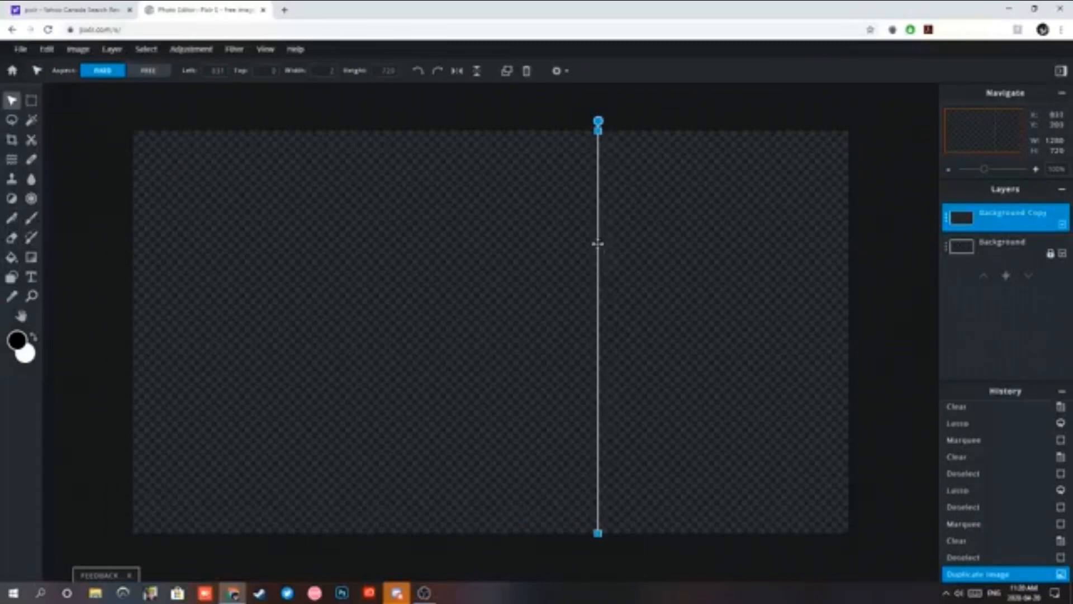
{"action": "left_click_drag", "start_coordinate": [598, 244], "coordinate": [431, 242]}
Undo the moved line copy, the layer duplication and the clearing of the dark middle panel, and deselect.
{"action": "left_click", "coordinate": [47, 49]}
{"action": "left_click", "coordinate": [49, 67]}
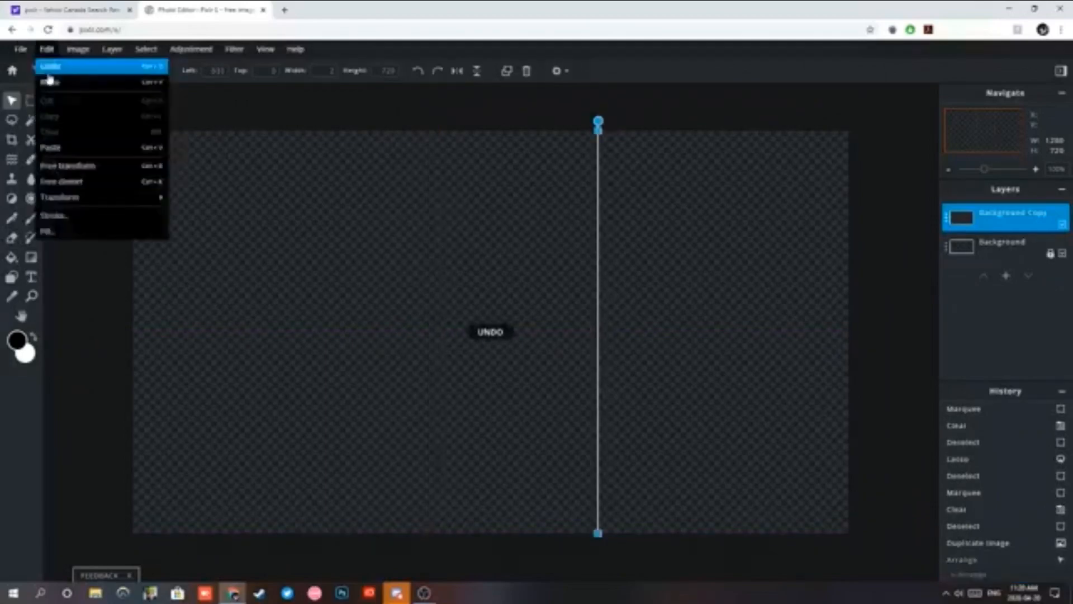
{"action": "left_click", "coordinate": [49, 70]}
{"action": "left_click", "coordinate": [48, 52]}
{"action": "left_click", "coordinate": [51, 68]}
{"action": "left_click", "coordinate": [50, 53]}
{"action": "left_click", "coordinate": [51, 55]}
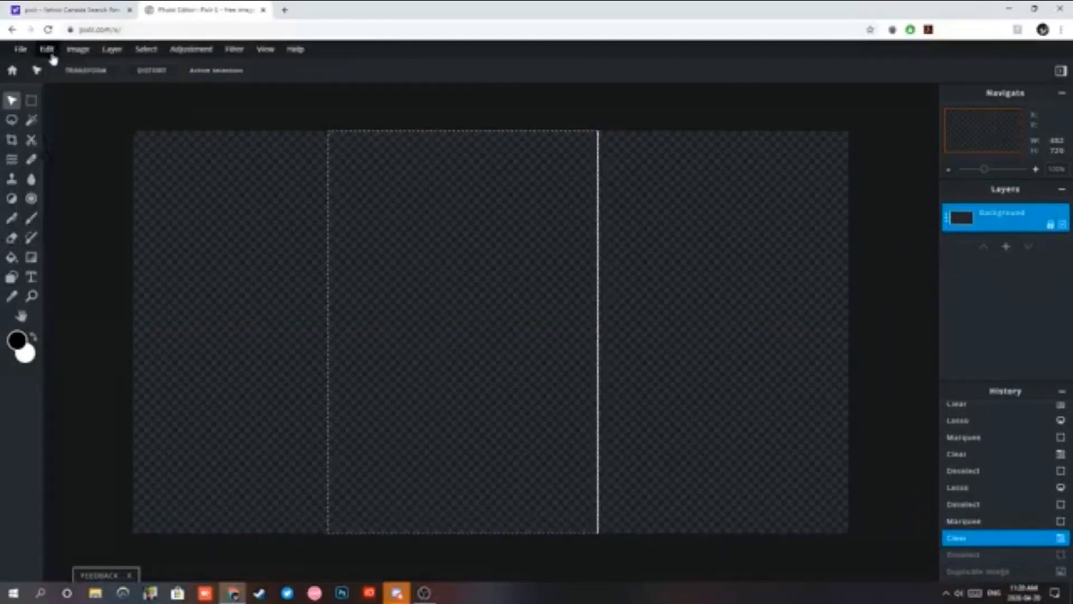
{"action": "left_click", "coordinate": [50, 51]}
{"action": "left_click", "coordinate": [50, 68]}
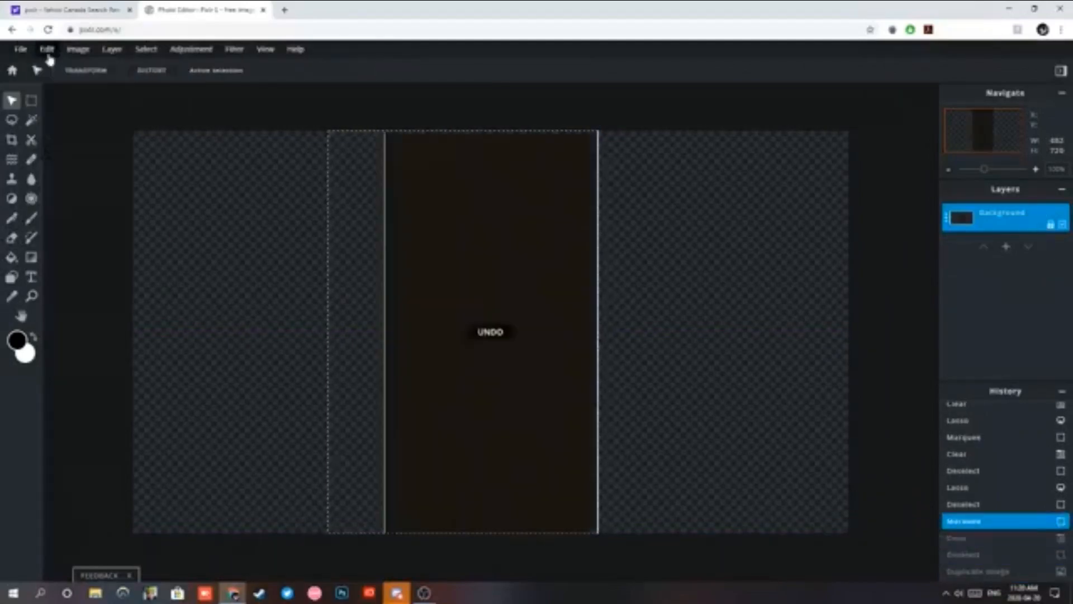
{"action": "left_click", "coordinate": [13, 124]}
{"action": "key", "text": "ctrl+d"}
Duplicate the Background layer and move the copied dark panel left until it adjoins the original panel's left line.
{"action": "left_click", "coordinate": [998, 227]}
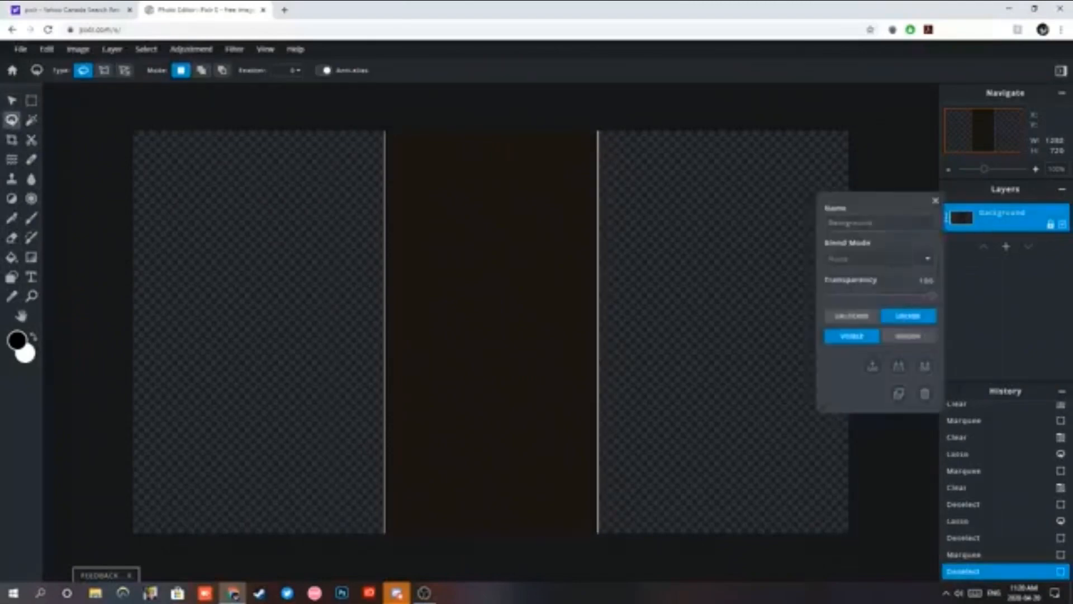
{"action": "left_click", "coordinate": [110, 51]}
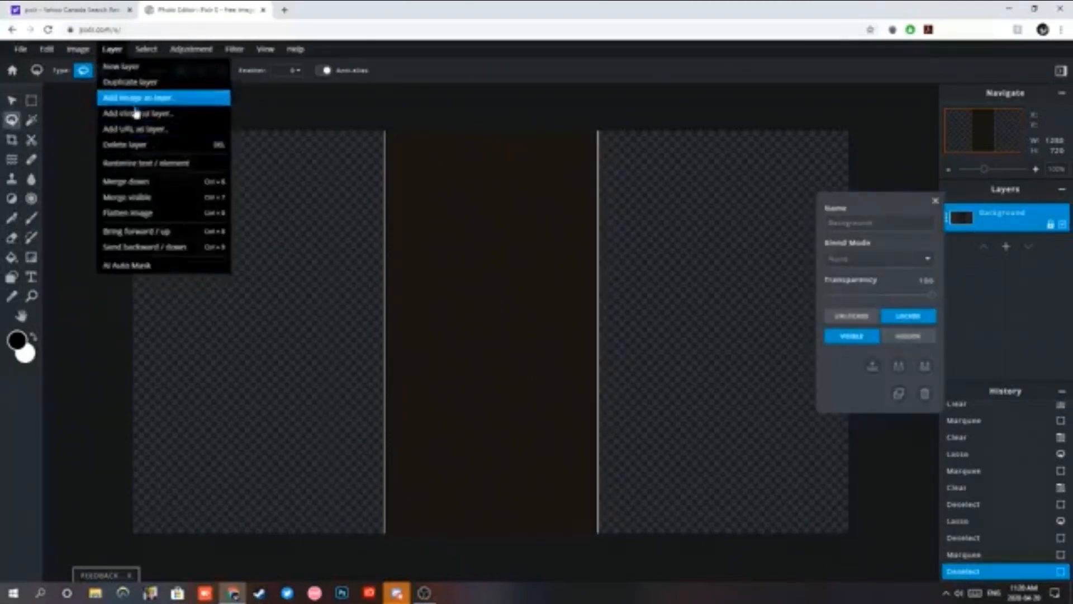
{"action": "left_click", "coordinate": [148, 81]}
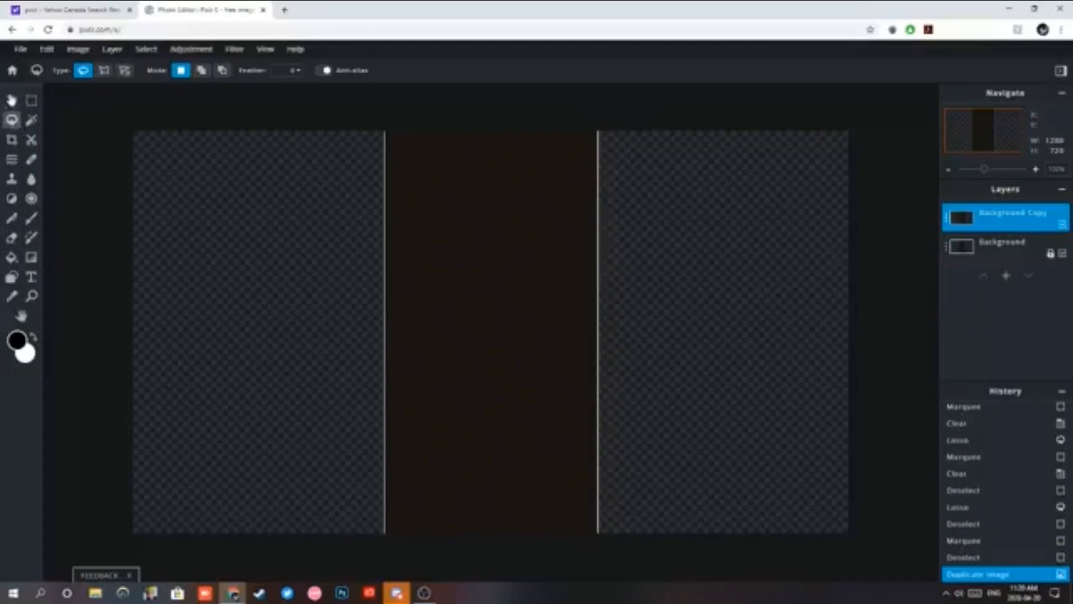
{"action": "key", "text": "v"}
{"action": "left_click_drag", "start_coordinate": [565, 313], "coordinate": [350, 313]}
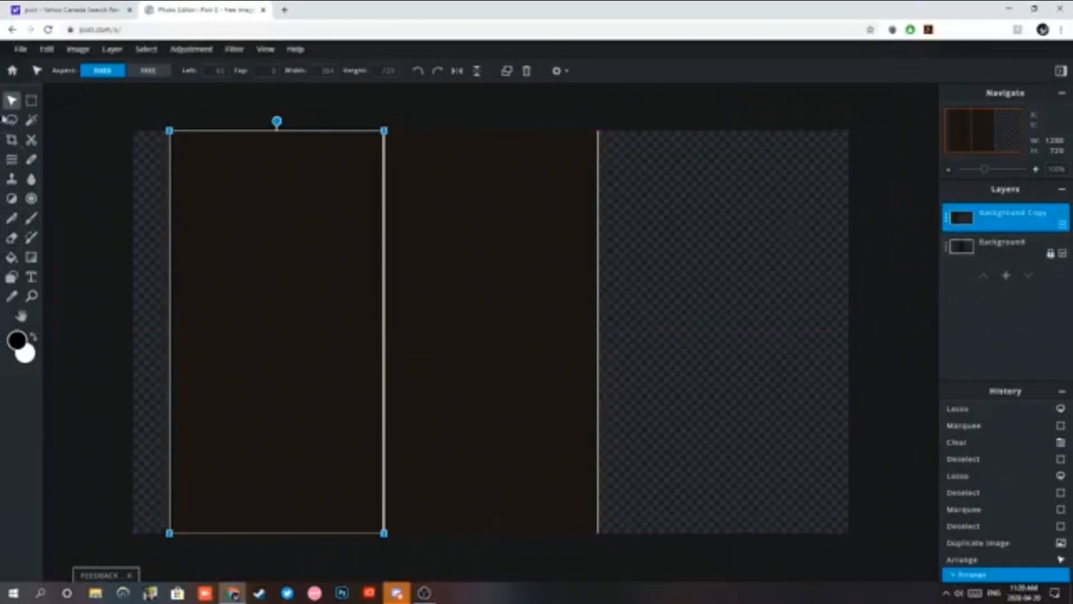
Clear the copied dark panel with a rectangular marquee up to its right white line, and deselect.
{"action": "left_click", "coordinate": [30, 103]}
{"action": "left_click_drag", "start_coordinate": [129, 110], "coordinate": [383, 566]}
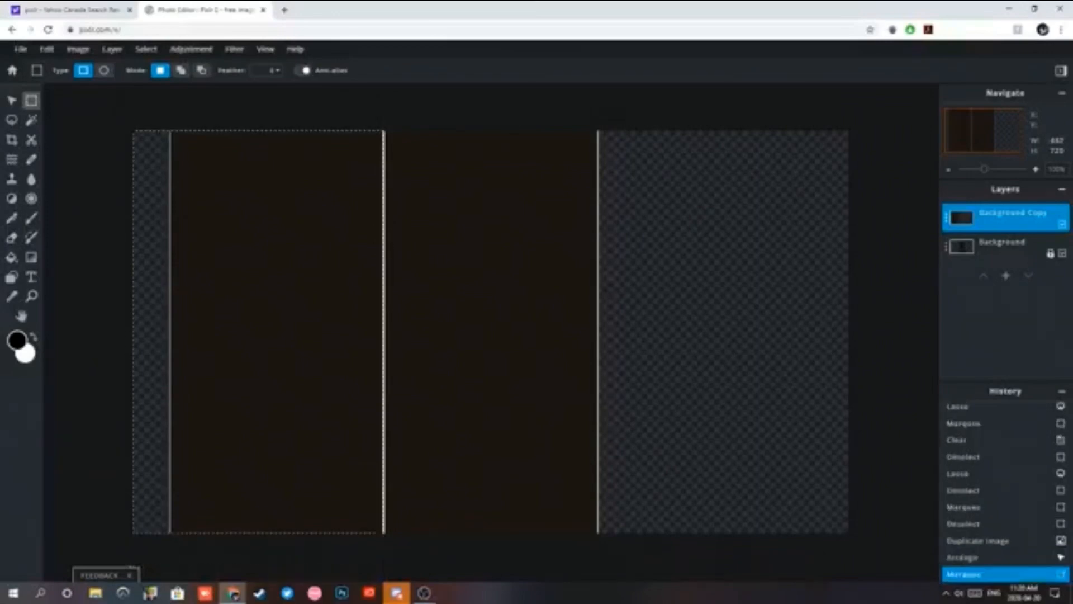
{"action": "key", "text": "Delete"}
{"action": "key", "text": "ctrl+d"}
{"action": "left_click", "coordinate": [11, 120]}
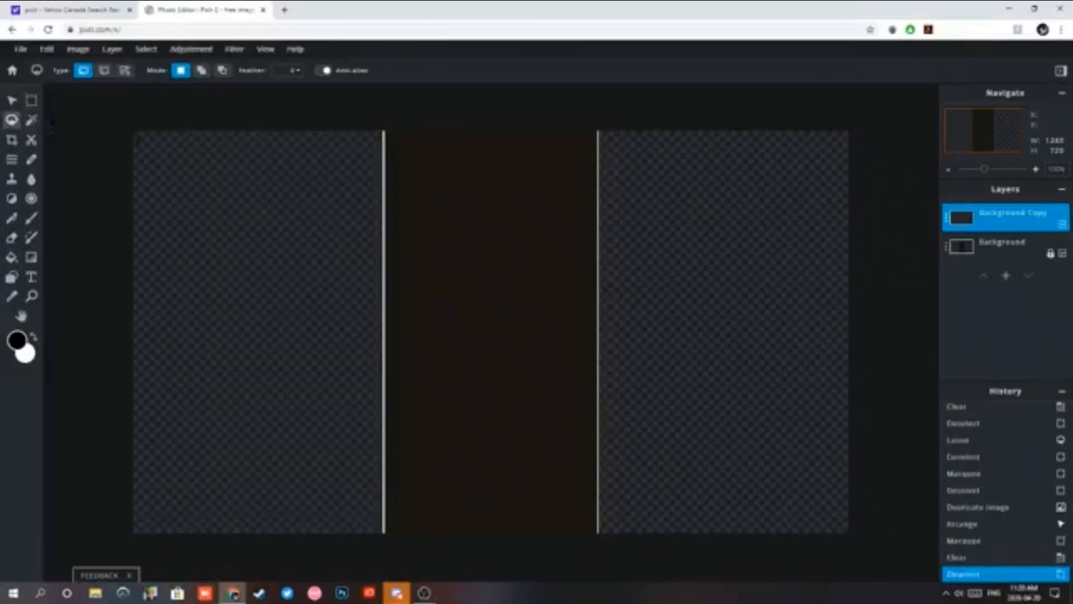
Hide the Background Copy layer, clear its area over the dark middle panel with a rectangular marquee, and deselect.
{"action": "left_click", "coordinate": [1063, 231]}
{"action": "left_click", "coordinate": [31, 100]}
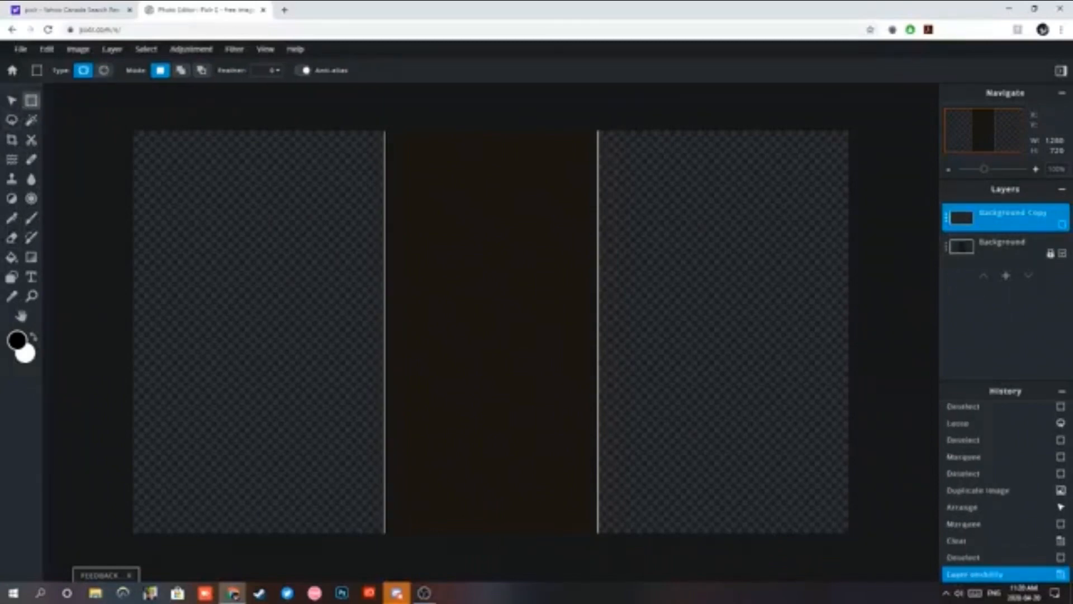
{"action": "mouse_move", "coordinate": [350, 103]}
{"action": "left_mouse_down"}
{"action": "mouse_move", "coordinate": [442, 291]}
{"action": "mouse_move", "coordinate": [447, 576]}
{"action": "mouse_move", "coordinate": [598, 577]}
{"action": "left_mouse_up"}
{"action": "key", "text": "Delete"}
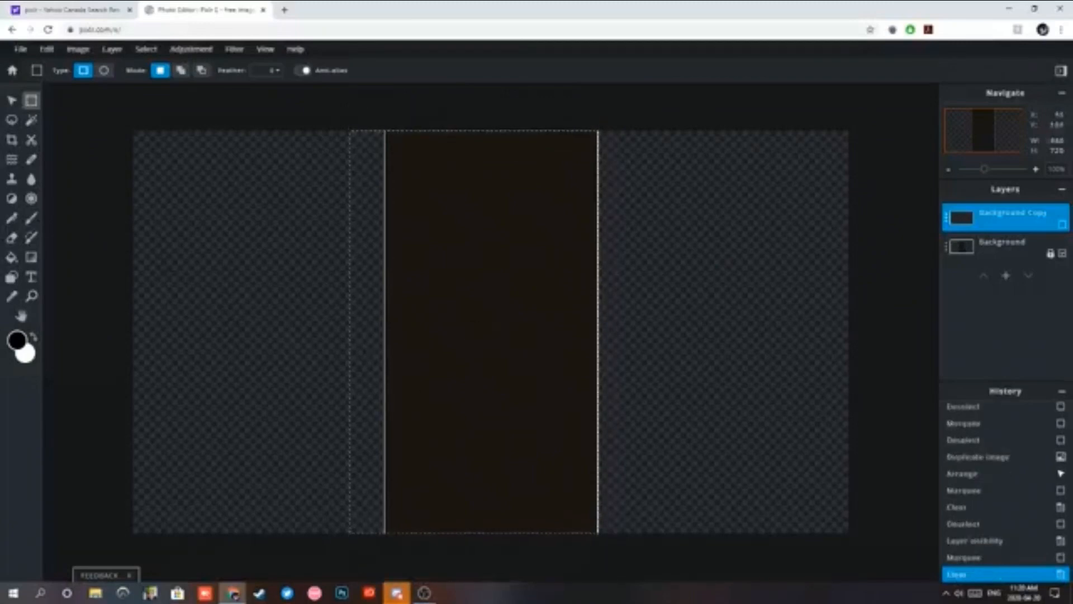
{"action": "left_click", "coordinate": [11, 120]}
{"action": "key", "text": "ctrl+d"}
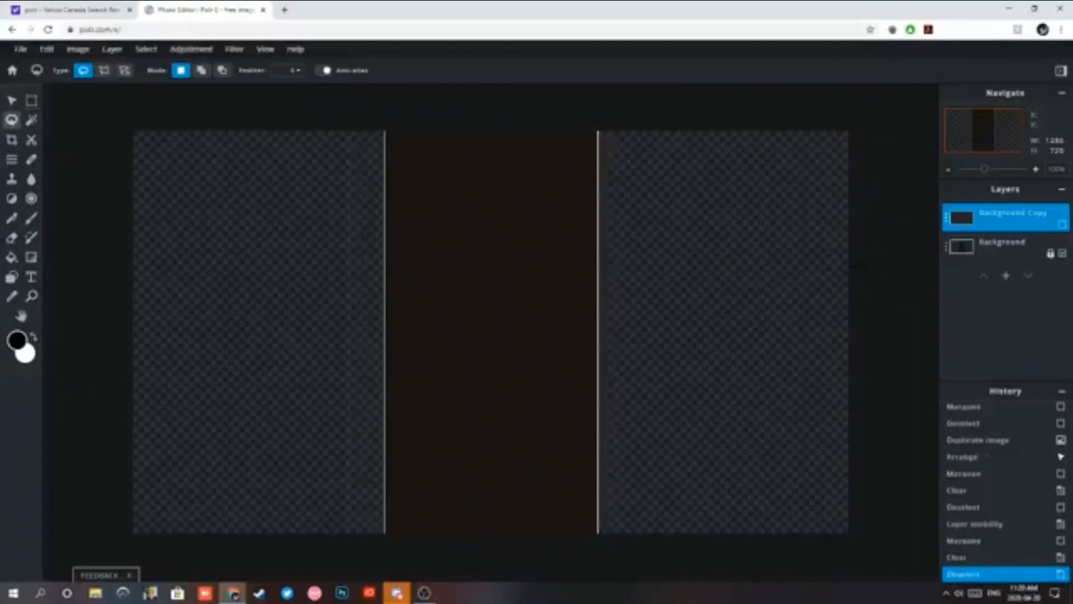
Toggle the visibility of the Background and Background Copy layers to check what each one contains.
{"action": "left_click", "coordinate": [1063, 254]}
{"action": "left_click", "coordinate": [1063, 225]}
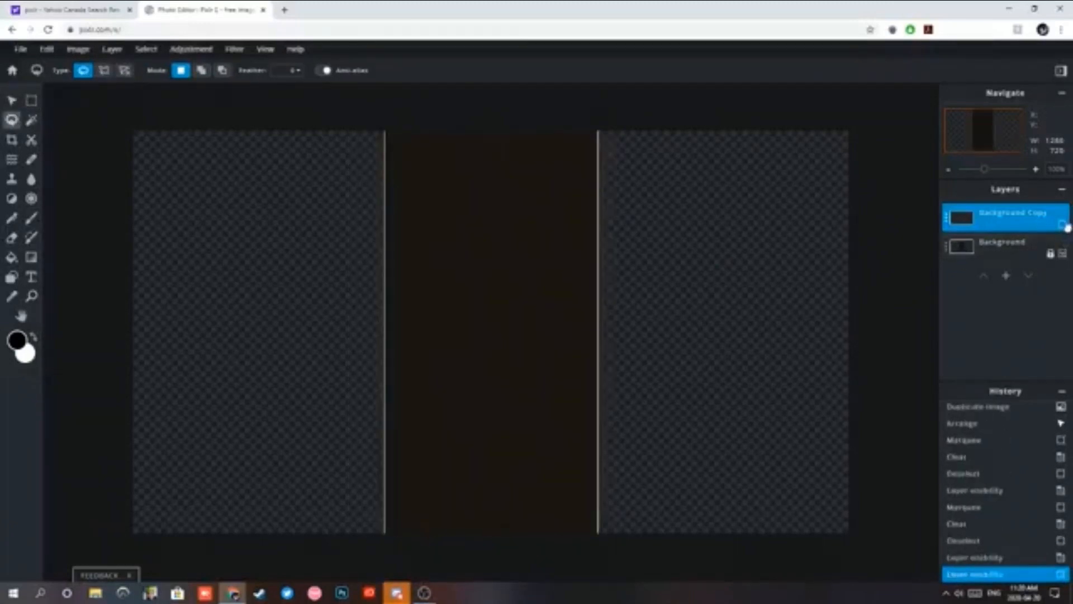
{"action": "left_click", "coordinate": [1063, 225]}
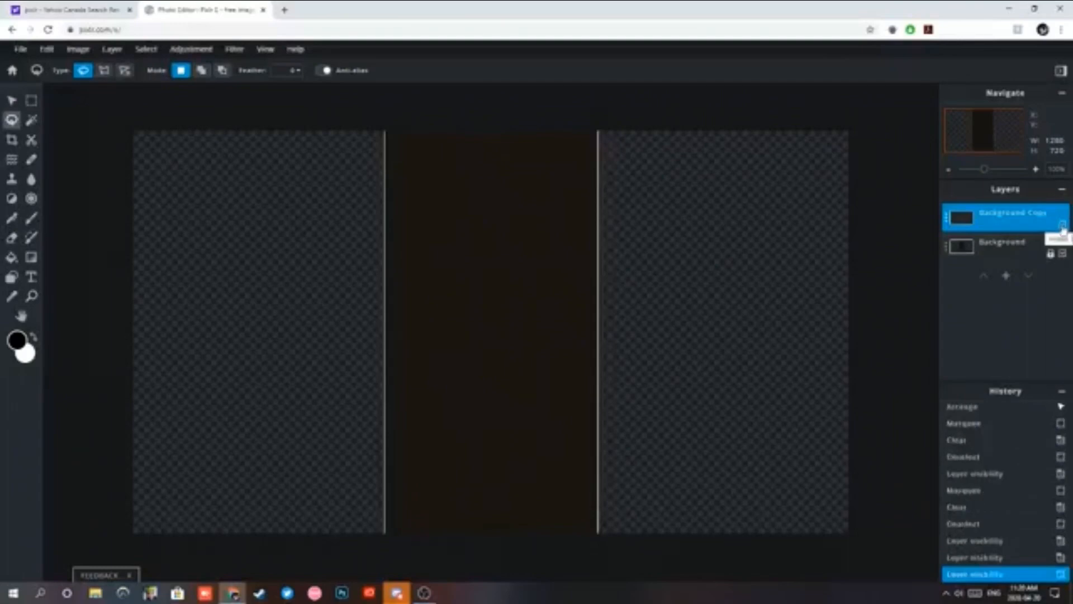
{"action": "left_click", "coordinate": [46, 49]}
{"action": "left_click", "coordinate": [49, 66]}
{"action": "left_click", "coordinate": [46, 49]}
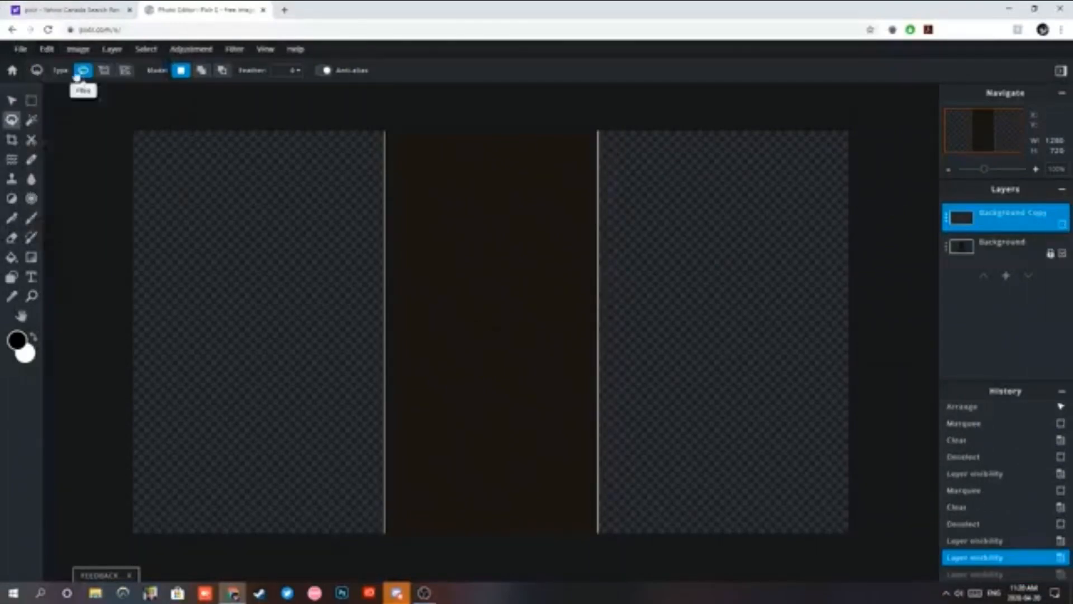
{"action": "left_click", "coordinate": [47, 49]}
{"action": "left_click", "coordinate": [49, 66]}
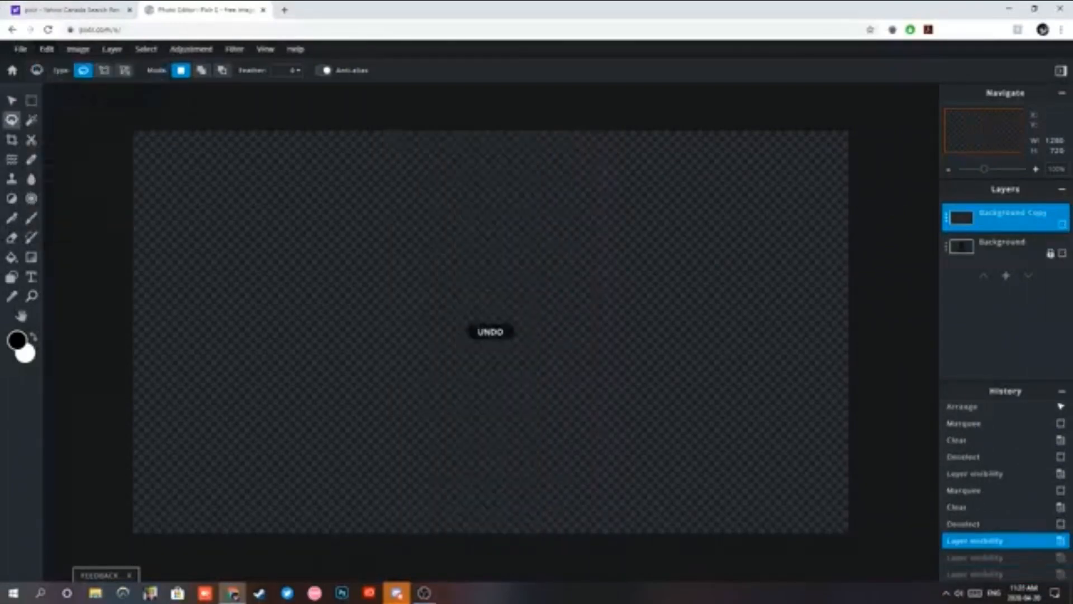
{"action": "left_click", "coordinate": [1063, 226]}
{"action": "left_click", "coordinate": [1063, 227]}
{"action": "left_click", "coordinate": [47, 49]}
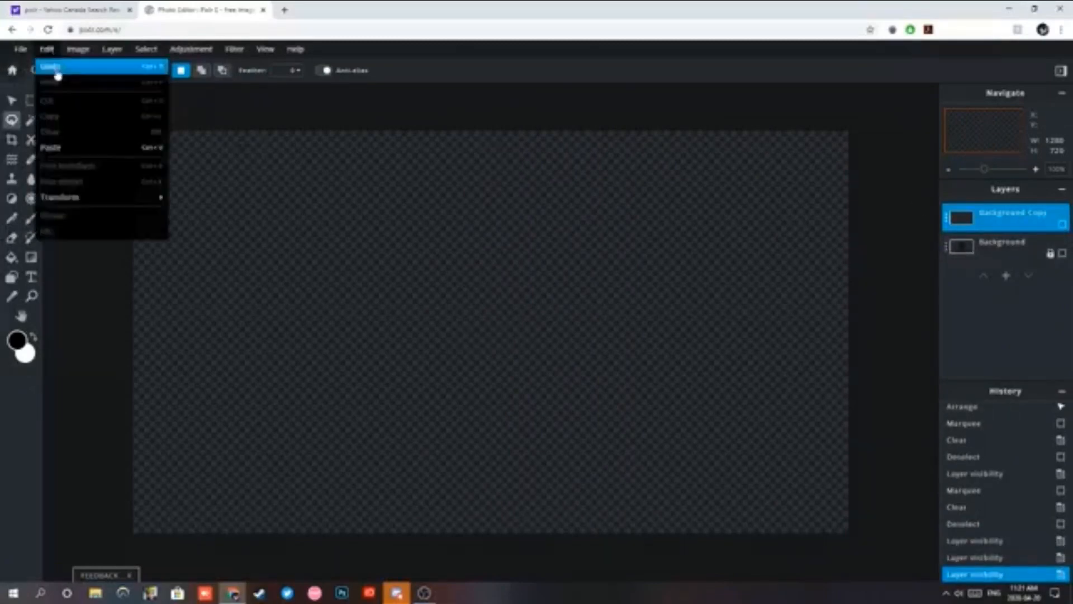
{"action": "left_click", "coordinate": [49, 66]}
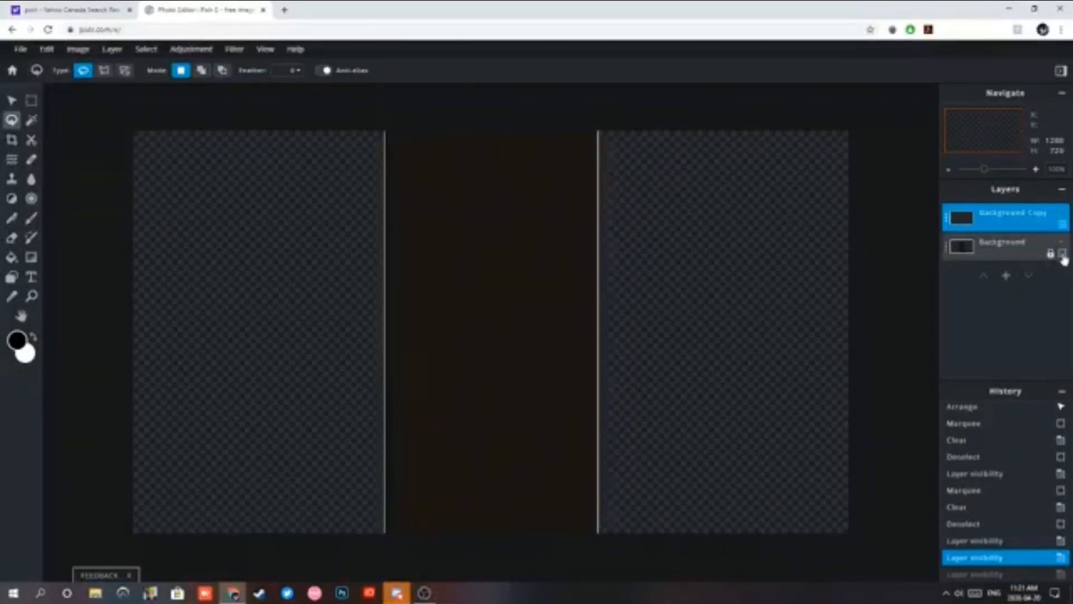
{"action": "left_click", "coordinate": [1063, 254]}
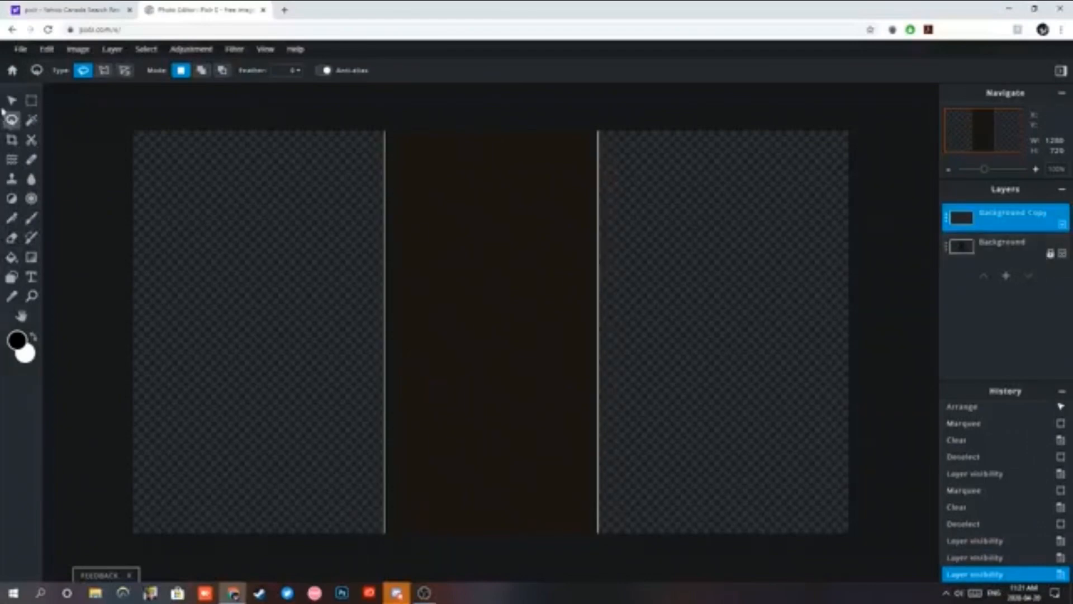
Hide the Background Copy layer and duplicate the Background layer with the dark middle panel.
{"action": "left_click", "coordinate": [990, 253]}
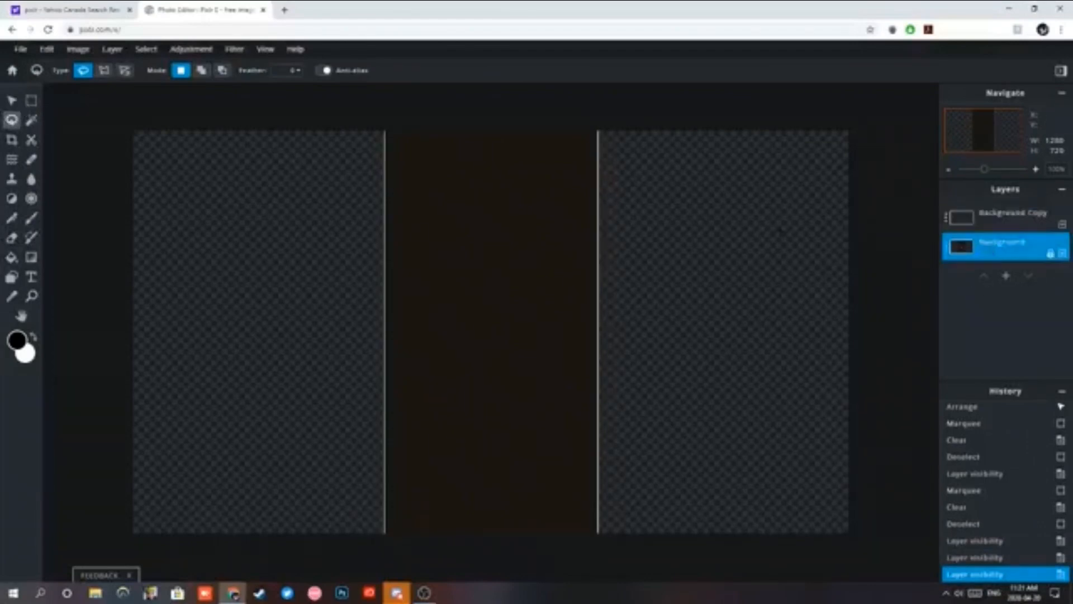
{"action": "left_click", "coordinate": [1062, 225]}
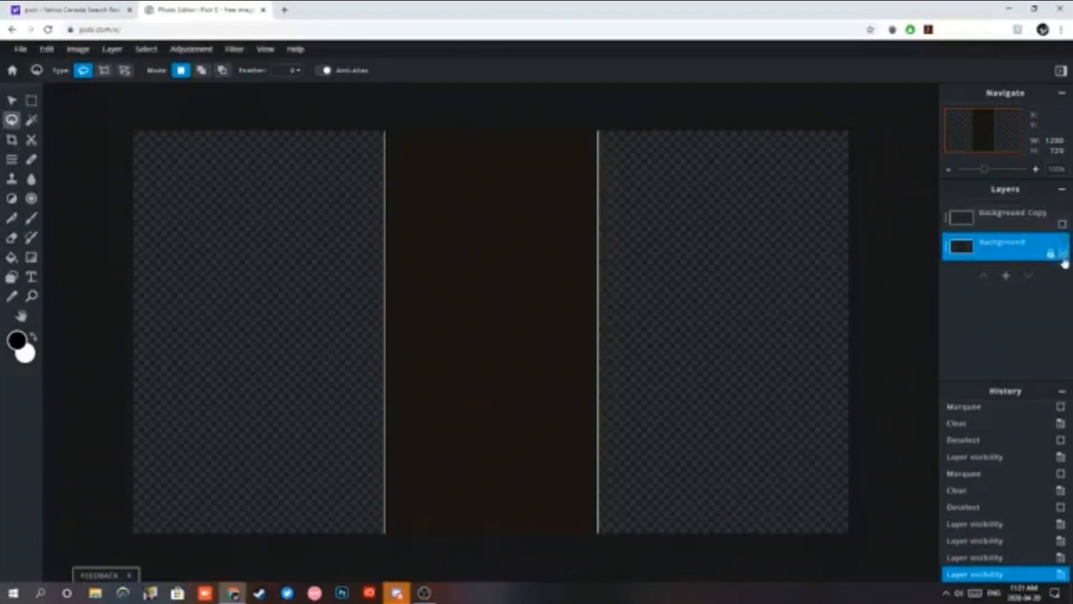
{"action": "left_click", "coordinate": [1062, 253]}
{"action": "left_click", "coordinate": [1064, 226]}
{"action": "left_click", "coordinate": [1064, 225]}
{"action": "left_click", "coordinate": [1064, 255]}
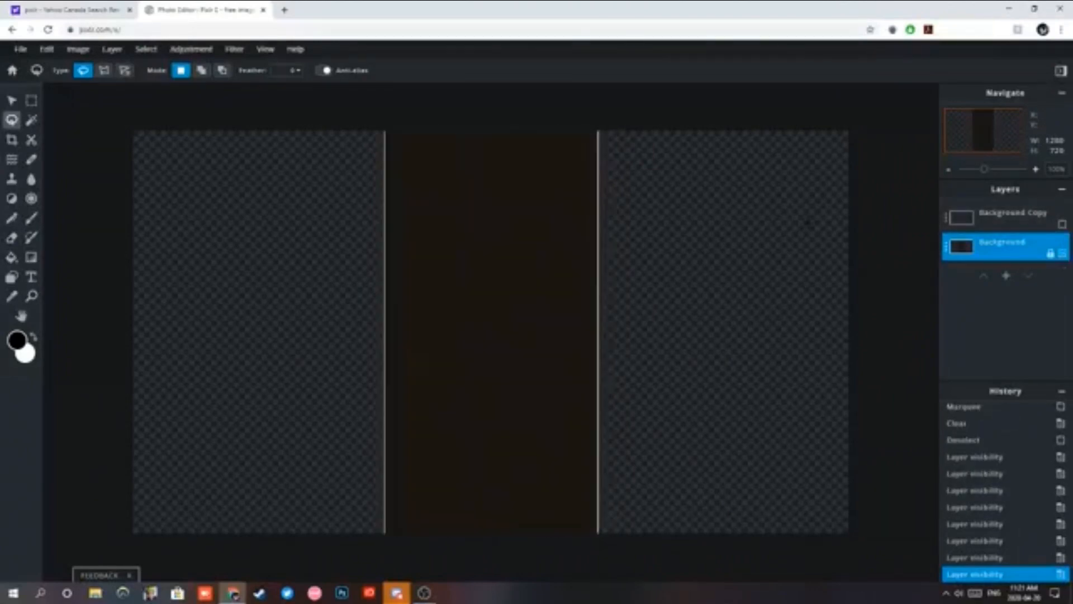
{"action": "left_click", "coordinate": [111, 49]}
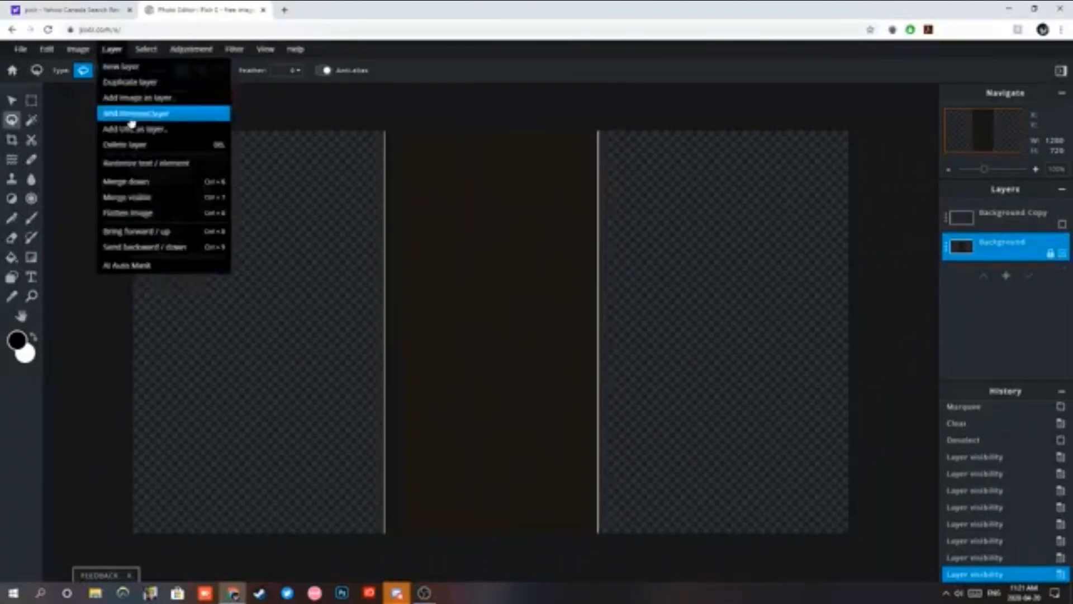
{"action": "left_click", "coordinate": [134, 82]}
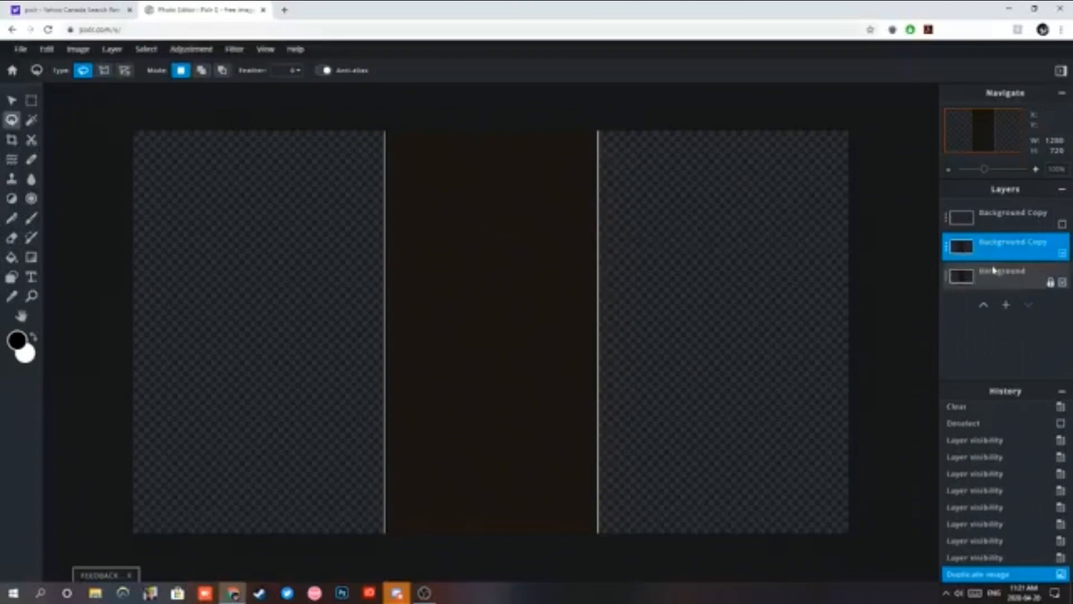
Move the duplicated dark panel to meet the middle panel's left white line, clear it with a rectangular marquee up to that line, and deselect.
{"action": "left_click", "coordinate": [11, 101]}
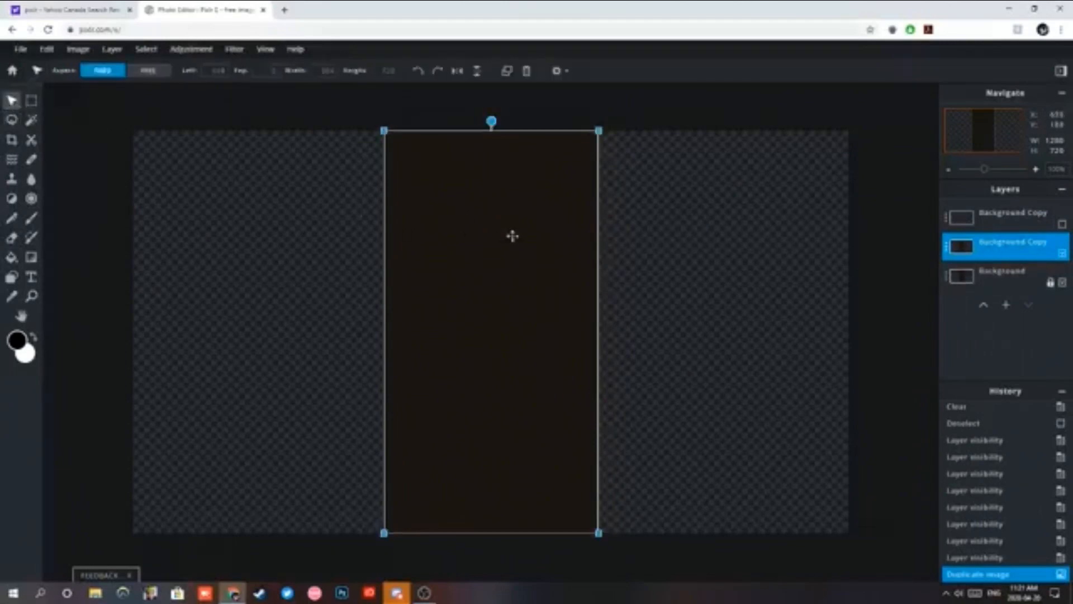
{"action": "left_click_drag", "start_coordinate": [510, 235], "coordinate": [297, 233]}
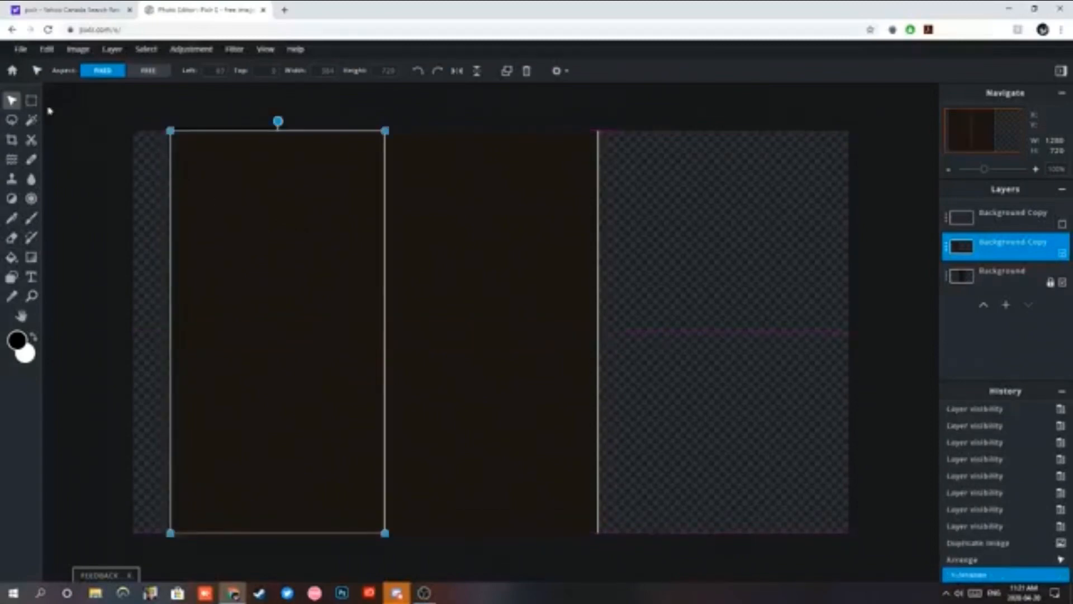
{"action": "key", "text": "m"}
{"action": "left_click_drag", "start_coordinate": [95, 98], "coordinate": [383, 579]}
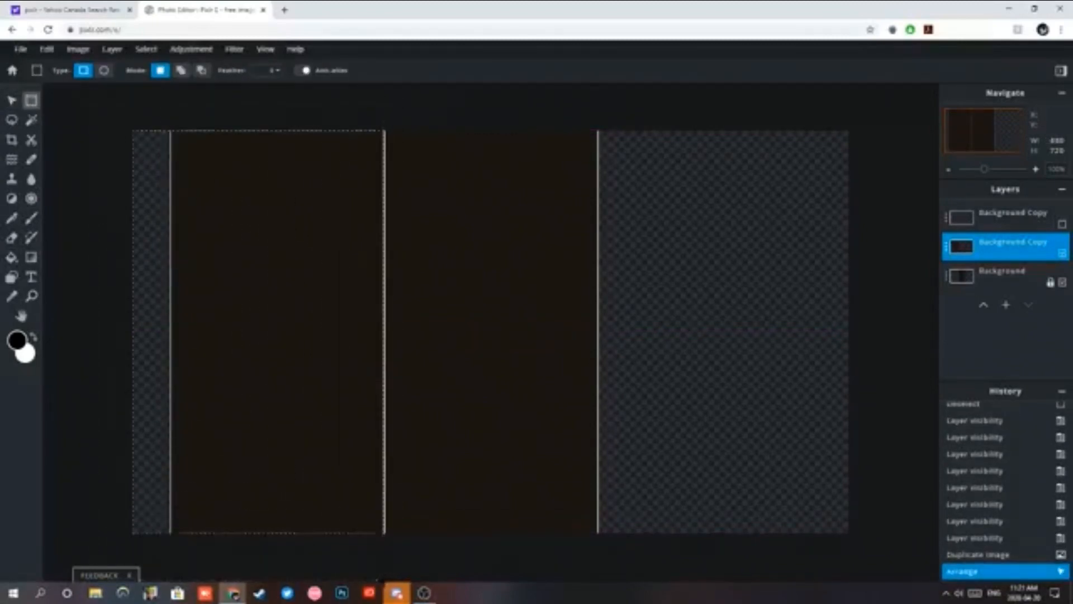
{"action": "key", "text": "Delete"}
{"action": "left_click", "coordinate": [14, 121]}
{"action": "key", "text": "ctrl+d"}
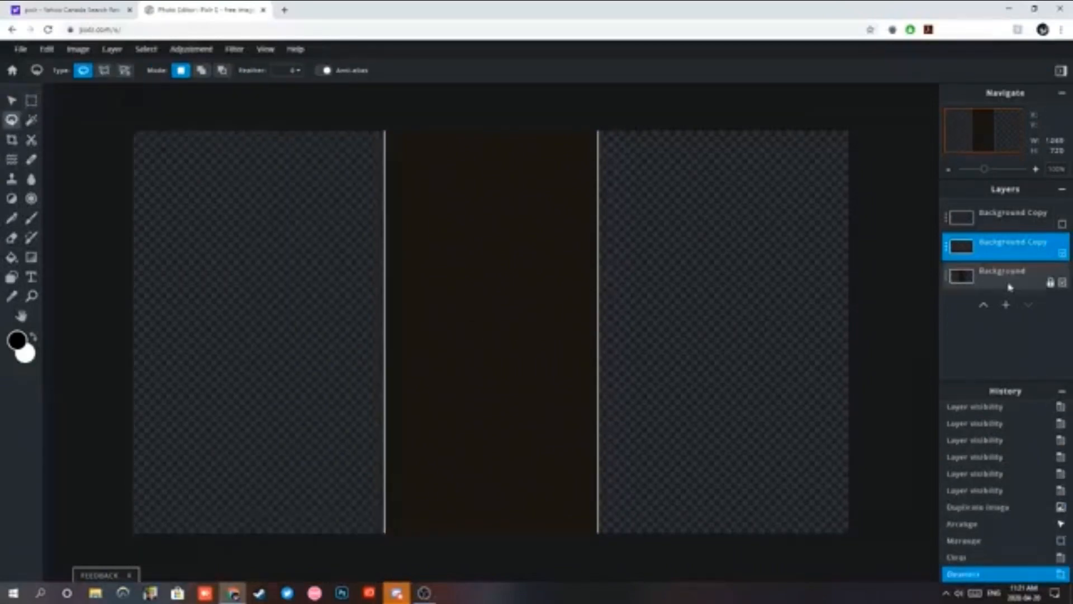
Try to clear the dark middle panel on the Background layer with a rectangular marquee up to its right white line, and deselect.
{"action": "left_click", "coordinate": [1003, 274]}
{"action": "left_click", "coordinate": [31, 100]}
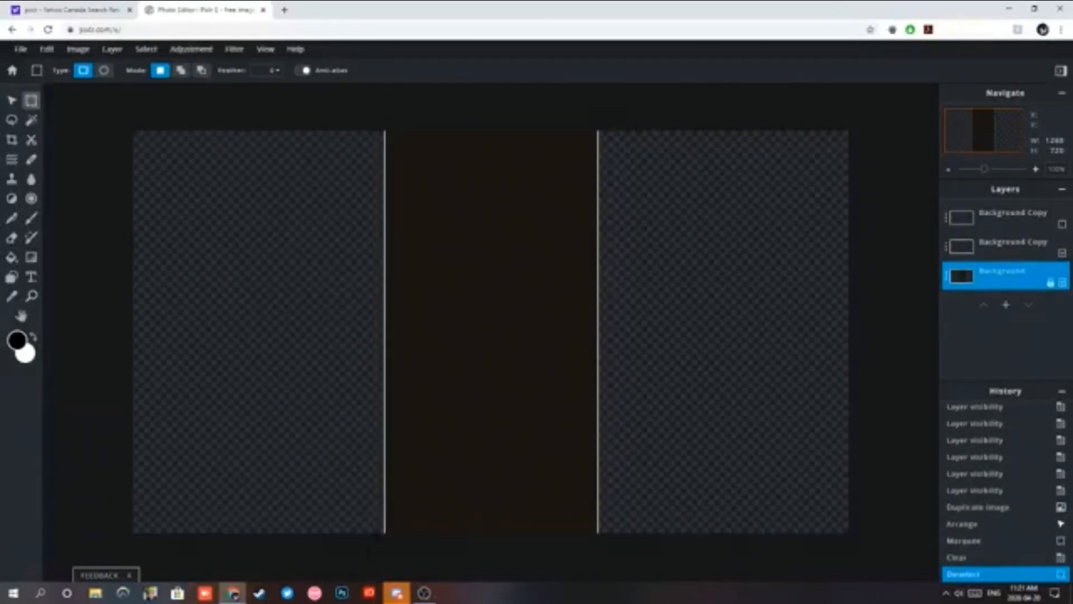
{"action": "left_click_drag", "start_coordinate": [367, 552], "coordinate": [597, 115]}
{"action": "key", "text": "Delete"}
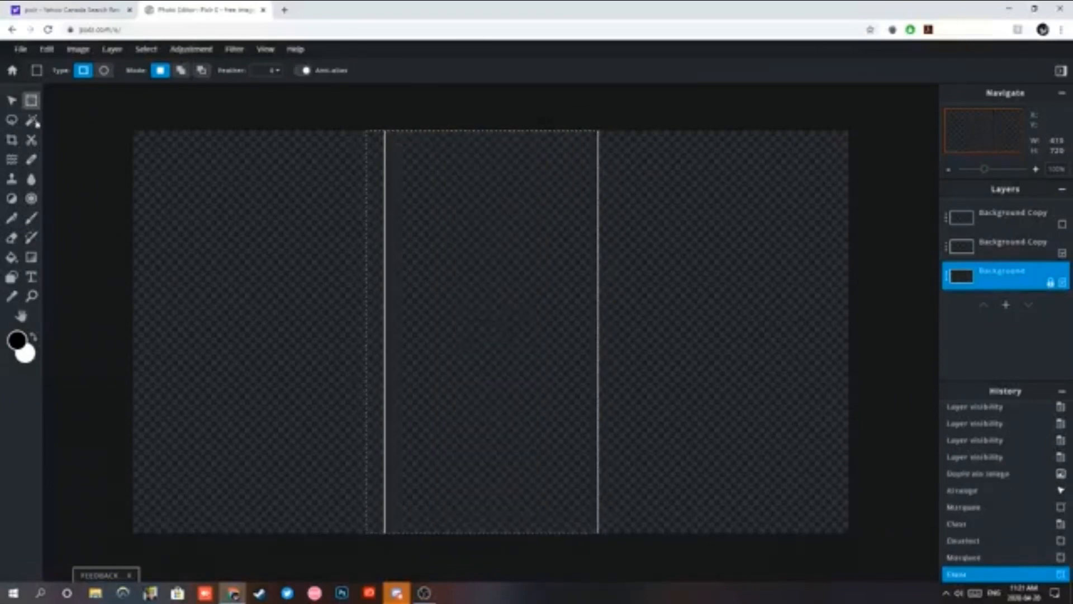
{"action": "left_click", "coordinate": [11, 120]}
{"action": "key", "text": "ctrl+d"}
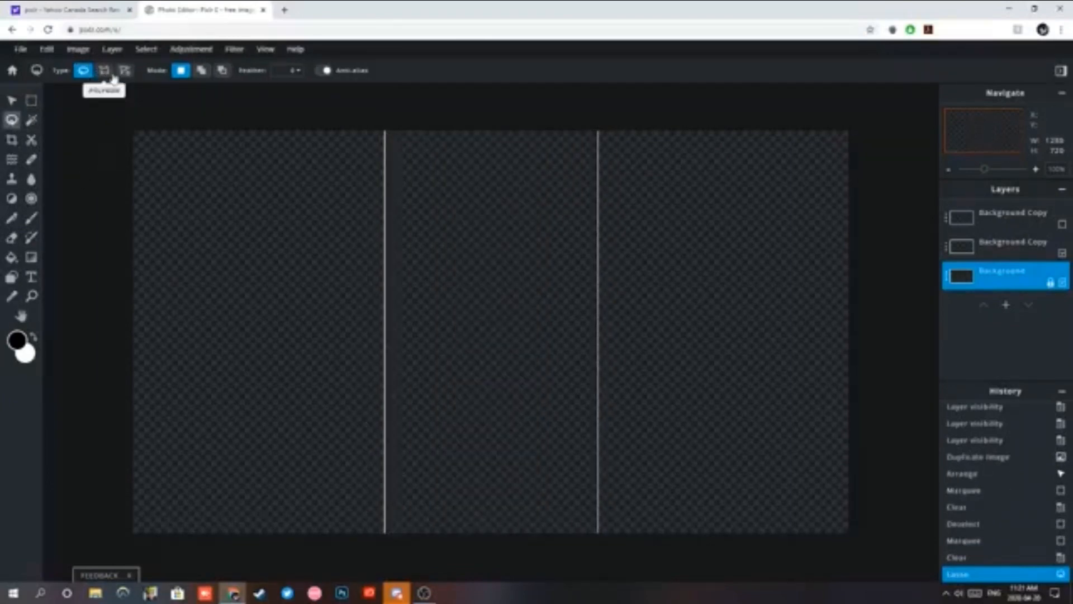
Undo the last changes to the Background layer back to the marquee selection, and deselect.
{"action": "left_click", "coordinate": [79, 49]}
{"action": "mouse_move", "coordinate": [47, 49]}
{"action": "left_click", "coordinate": [56, 70]}
{"action": "left_click", "coordinate": [47, 51]}
{"action": "left_click", "coordinate": [51, 71]}
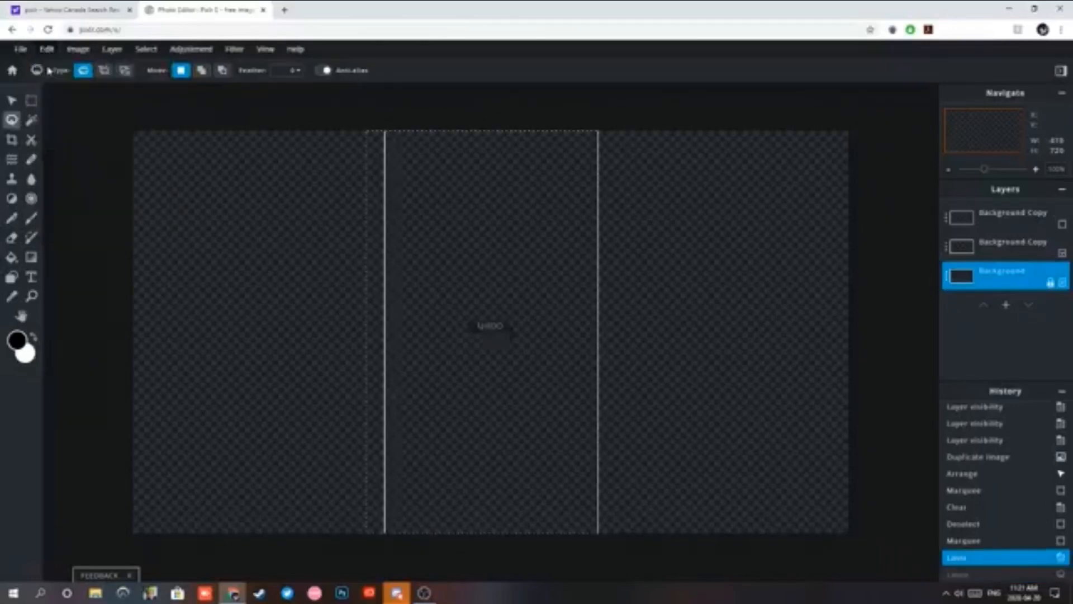
{"action": "key", "text": "ctrl+z"}
{"action": "key", "text": "ctrl+d"}
Clear the Background layer's dark middle panel with a wider rectangular marquee ending at the right white line, and deselect.
{"action": "left_click", "coordinate": [32, 101]}
{"action": "left_click_drag", "start_coordinate": [320, 88], "coordinate": [598, 573]}
{"action": "key", "text": "Delete"}
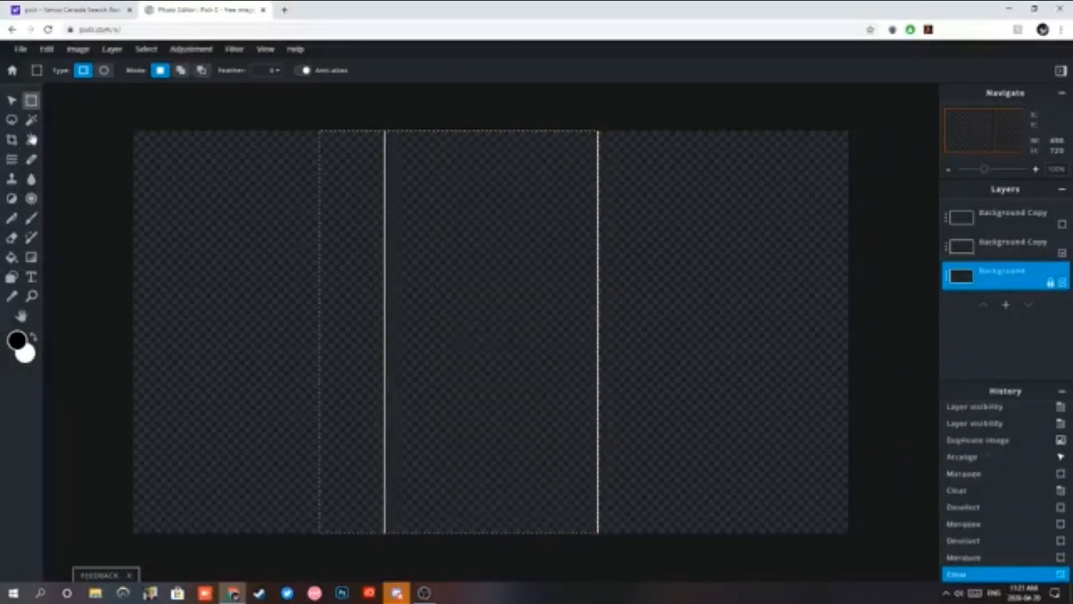
{"action": "left_click", "coordinate": [12, 120]}
{"action": "key", "text": "ctrl+d"}
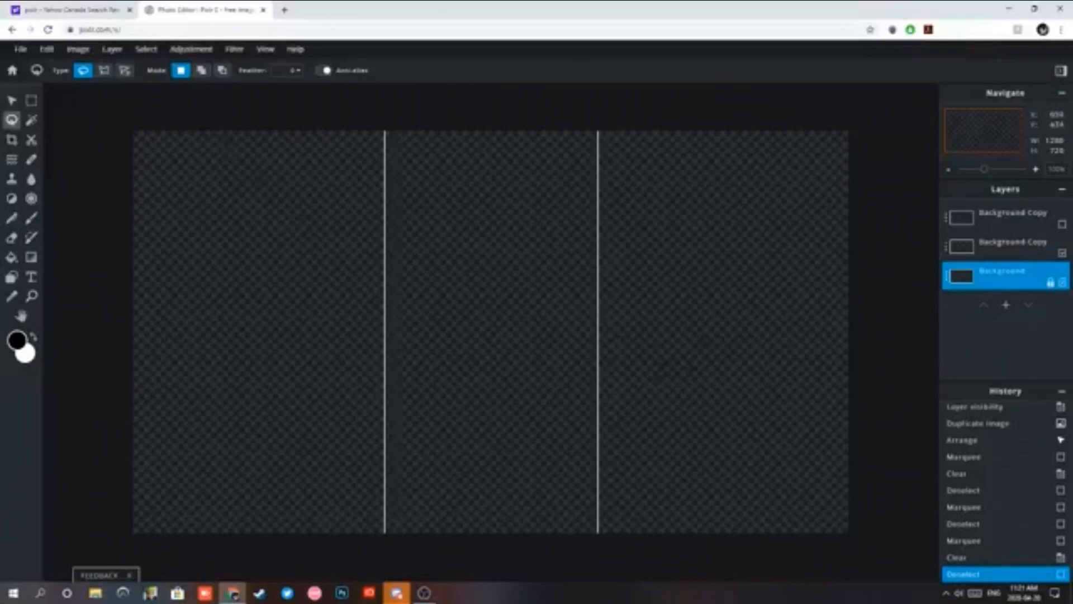
Add a text layer to the canvas and set its font to a bold, outlined all-caps typeface.
{"action": "left_click", "coordinate": [31, 276]}
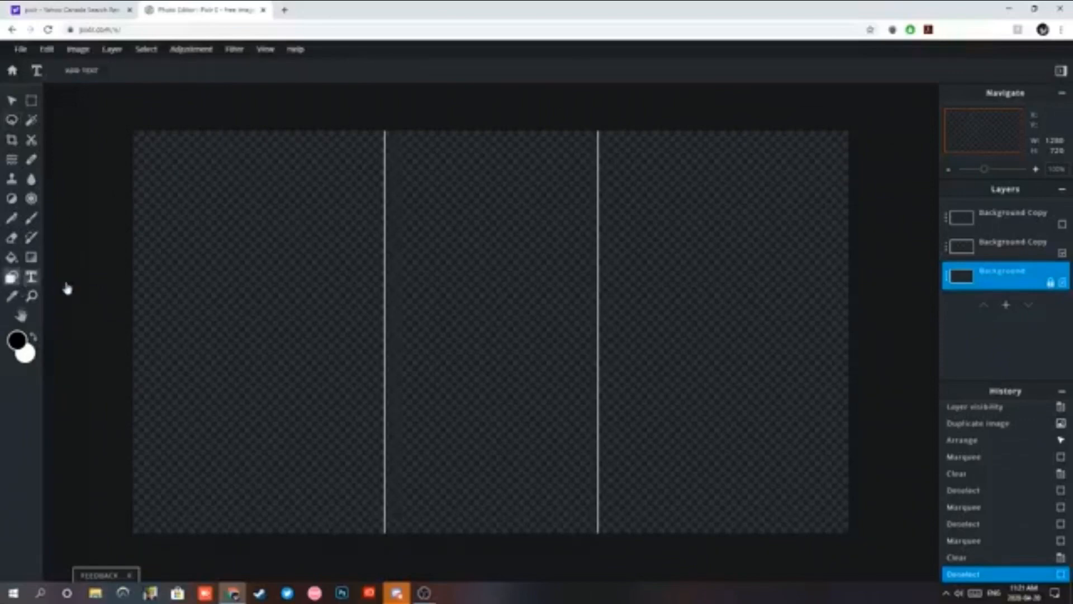
{"action": "left_click", "coordinate": [660, 433]}
{"action": "left_click", "coordinate": [621, 344]}
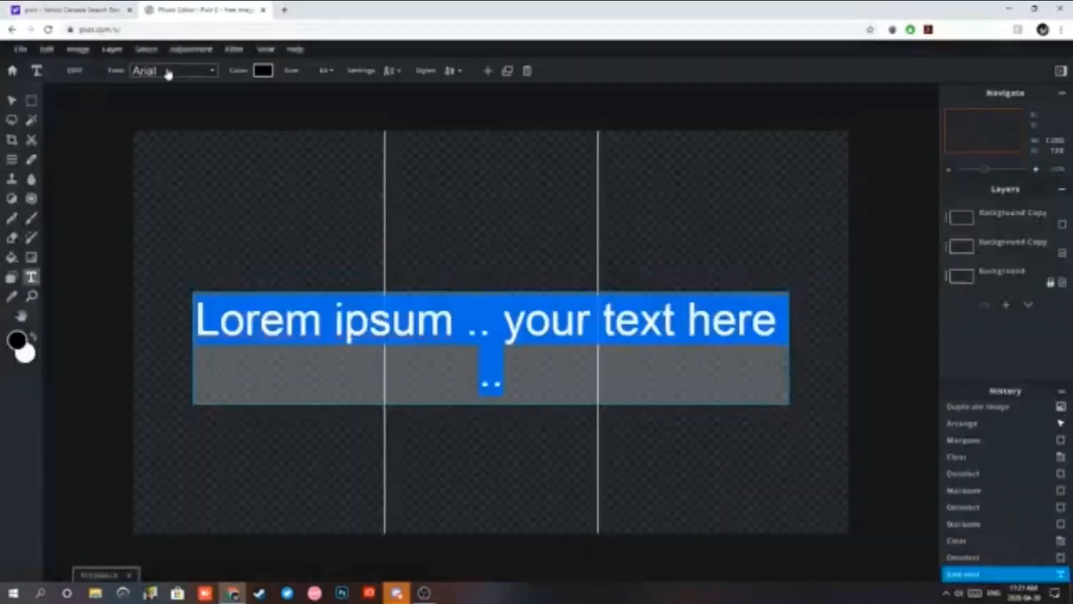
{"action": "left_click", "coordinate": [174, 70]}
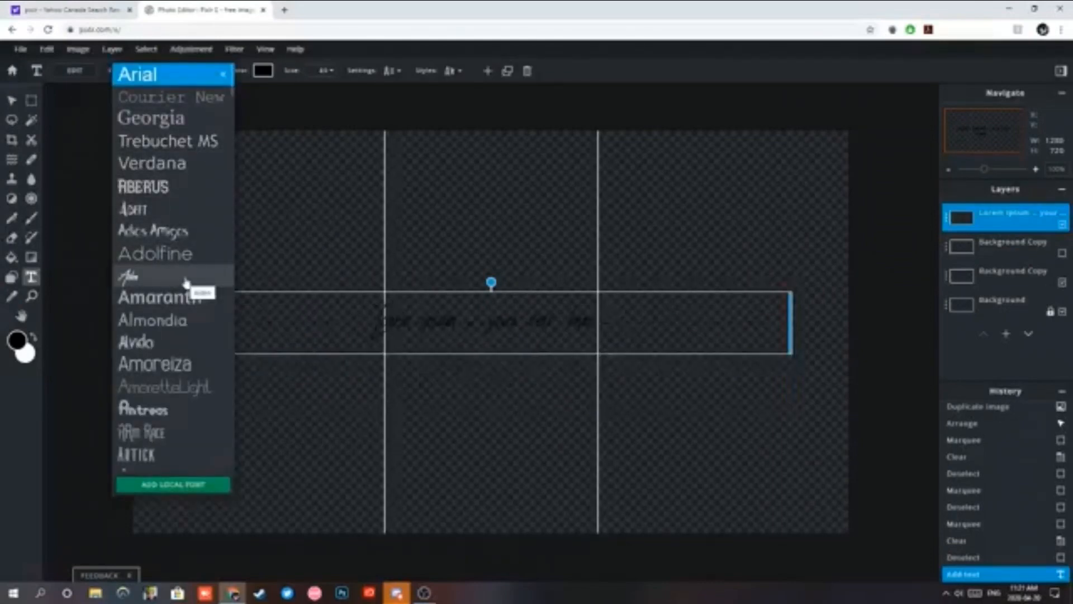
{"action": "scroll", "coordinate": [174, 335], "scroll_direction": "down", "scroll_amount": 3}
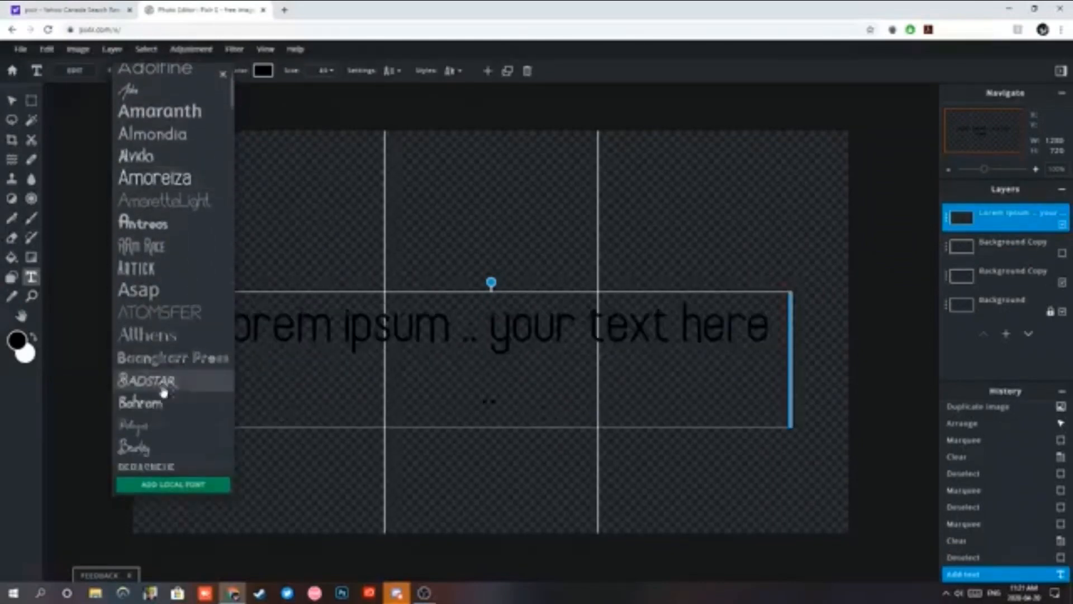
{"action": "scroll", "coordinate": [180, 431], "scroll_direction": "down", "scroll_amount": 3}
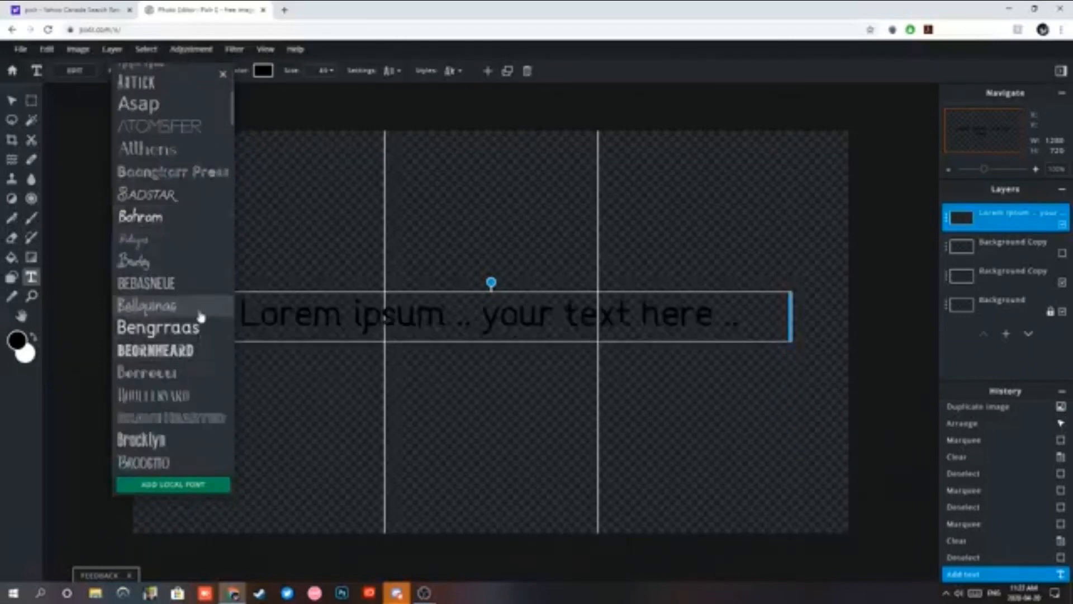
{"action": "scroll", "coordinate": [200, 317], "scroll_direction": "down", "scroll_amount": 3}
{"action": "left_click", "coordinate": [173, 236]}
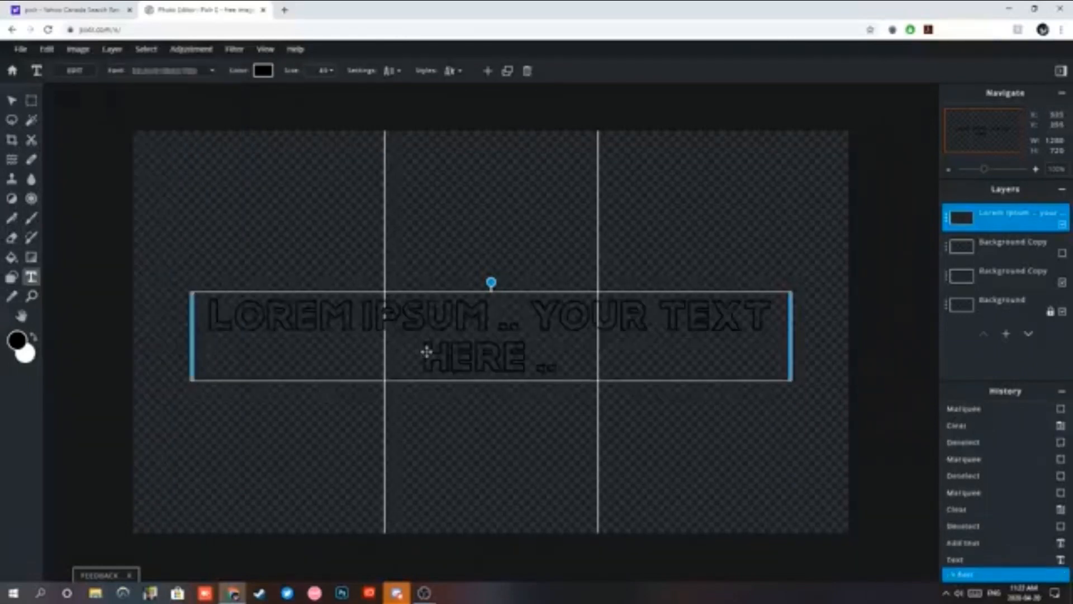
Replace the placeholder text with "GIKKU".
{"action": "double_click", "coordinate": [426, 351]}
{"action": "type", "text": "GIKKJU"}
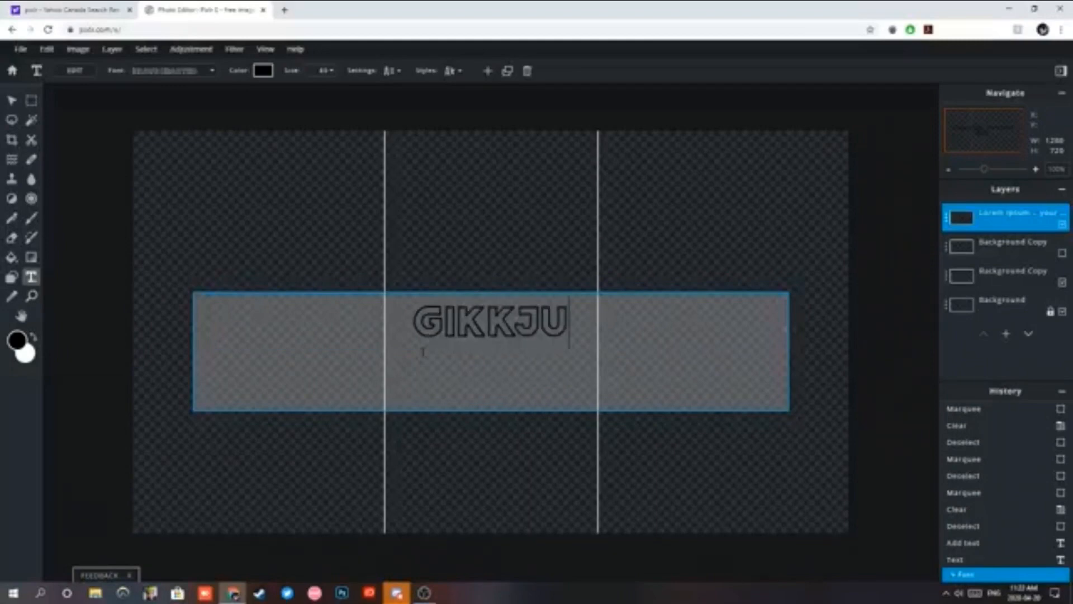
{"action": "key", "text": "BackSpace"}
{"action": "key", "text": "BackSpace"}
{"action": "type", "text": "U"}
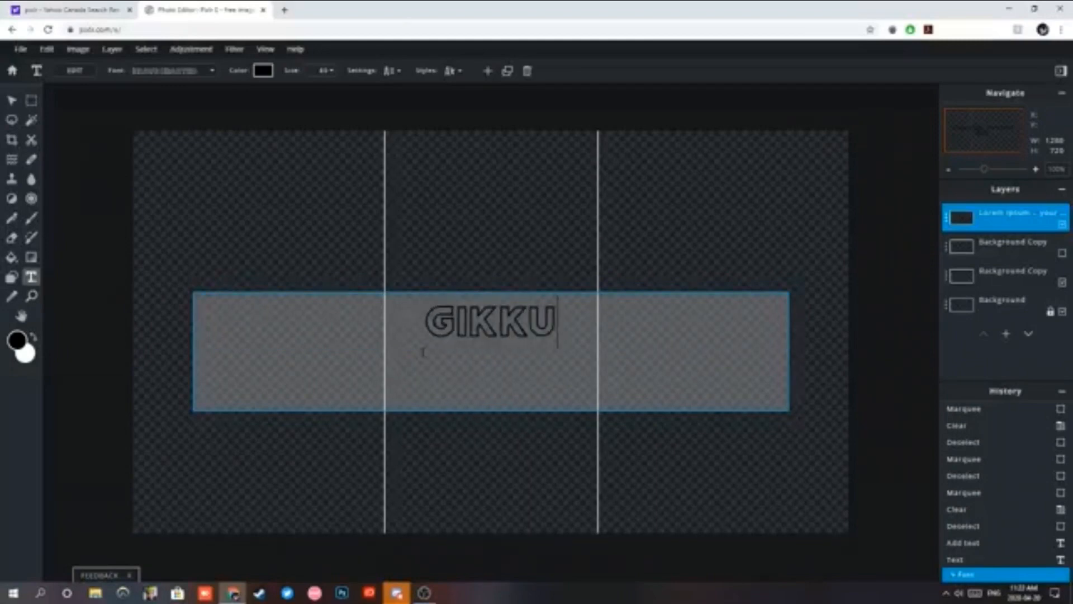
Move the GIKKU text into the lower part of the right-hand panel.
{"action": "left_click", "coordinate": [12, 101]}
{"action": "left_click_drag", "start_coordinate": [495, 308], "coordinate": [740, 440]}
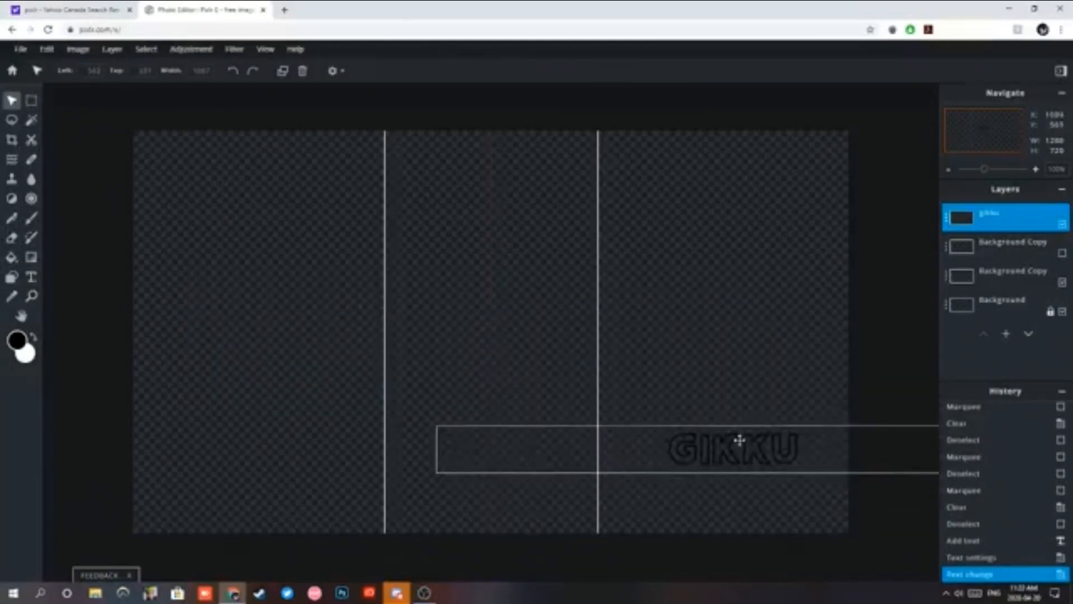
{"action": "double_click", "coordinate": [739, 440]}
Set the GIKKU text size to 140 and reposition it to fit between the right white line and the canvas edge.
{"action": "left_click", "coordinate": [30, 277]}
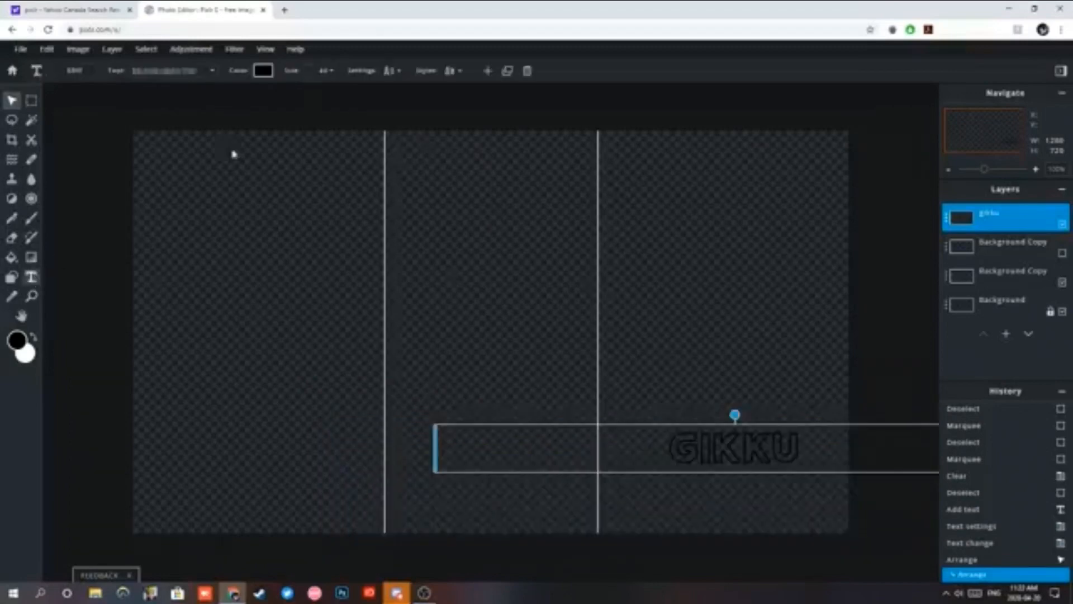
{"action": "left_click", "coordinate": [322, 70]}
{"action": "type", "text": "144"}
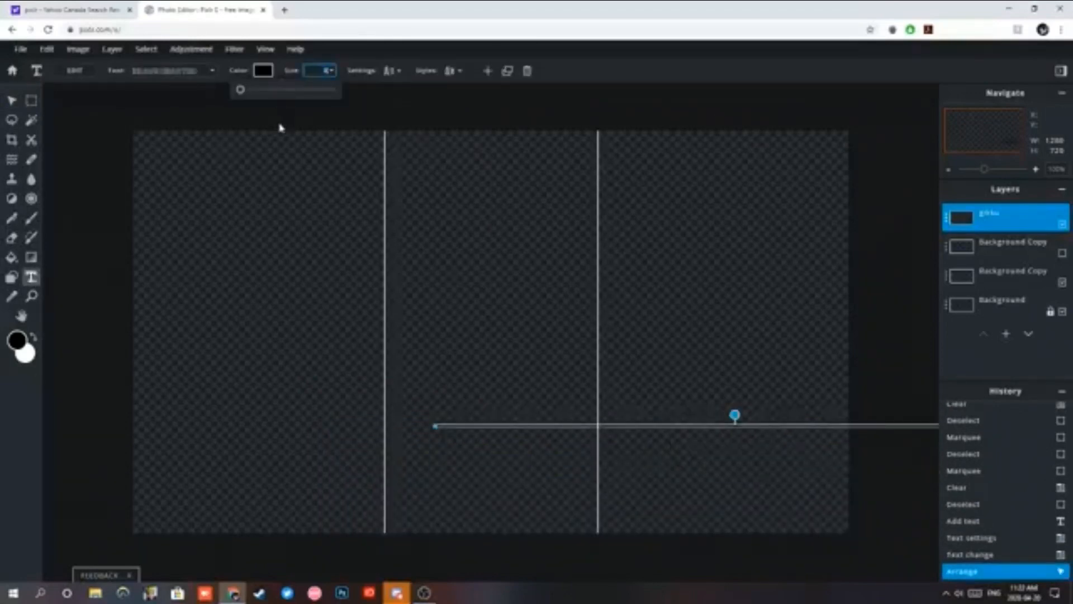
{"action": "key", "text": "BackSpace"}
{"action": "key", "text": "BackSpace"}
{"action": "key", "text": "BackSpace"}
{"action": "type", "text": "144"}
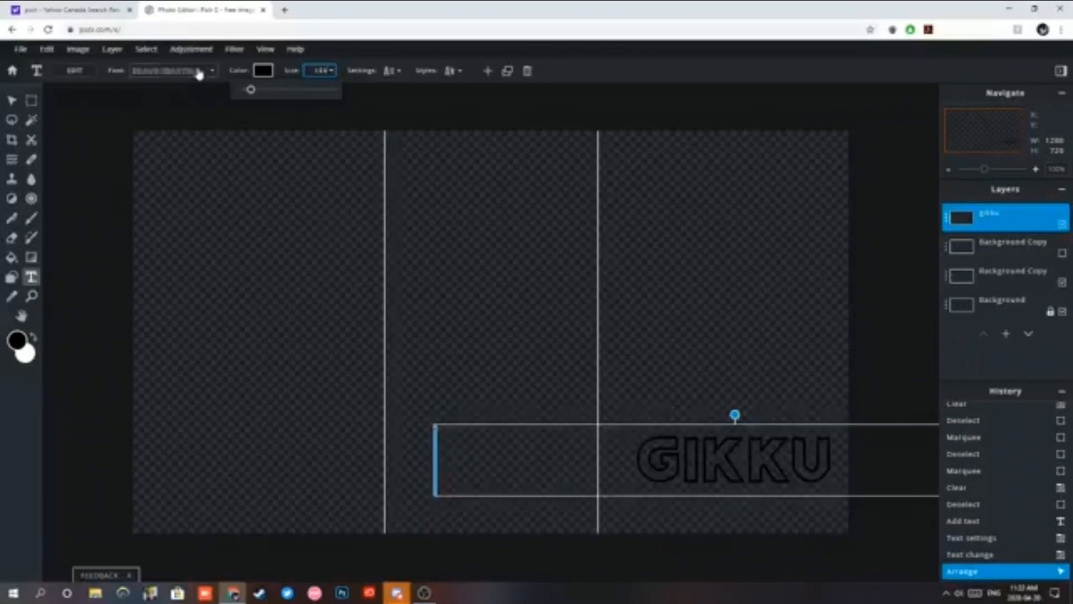
{"action": "key", "text": "BackSpace"}
{"action": "key", "text": "BackSpace"}
{"action": "type", "text": "40"}
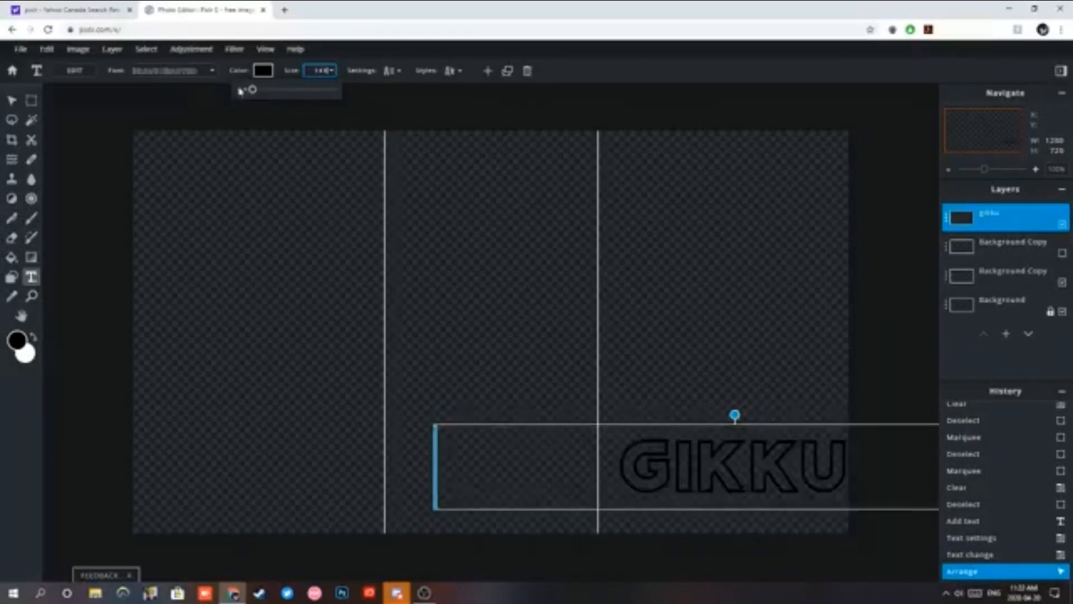
{"action": "left_click", "coordinate": [12, 101]}
{"action": "mouse_move", "coordinate": [716, 467]}
{"action": "left_mouse_down"}
{"action": "mouse_move", "coordinate": [700, 462]}
{"action": "mouse_move", "coordinate": [709, 459]}
{"action": "left_mouse_up"}
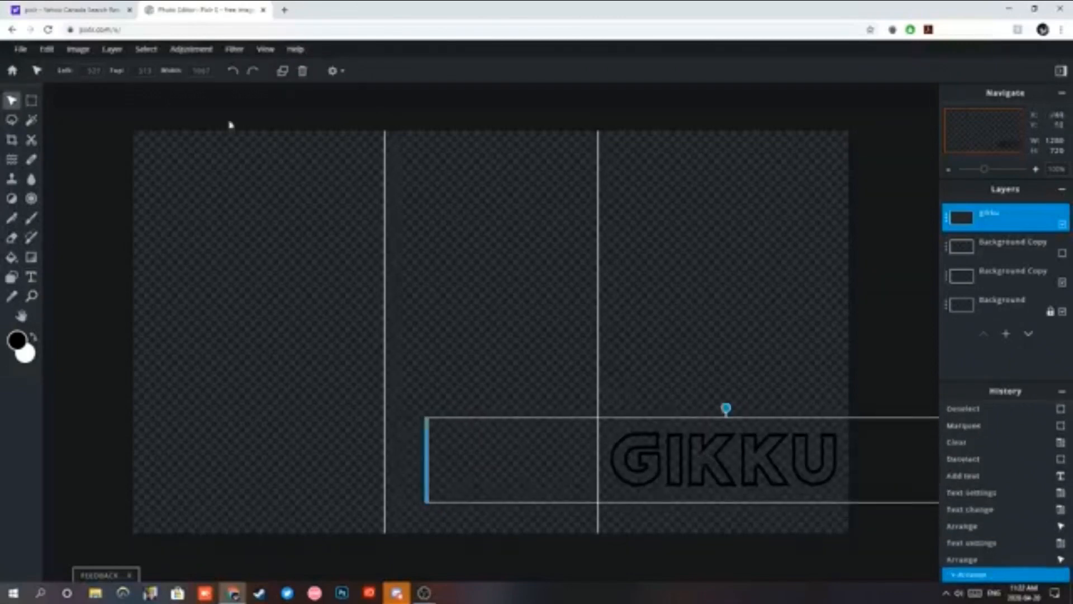
Turn on the outline style for the GIKKU text and set the outline colour to bright red.
{"action": "key", "text": "t"}
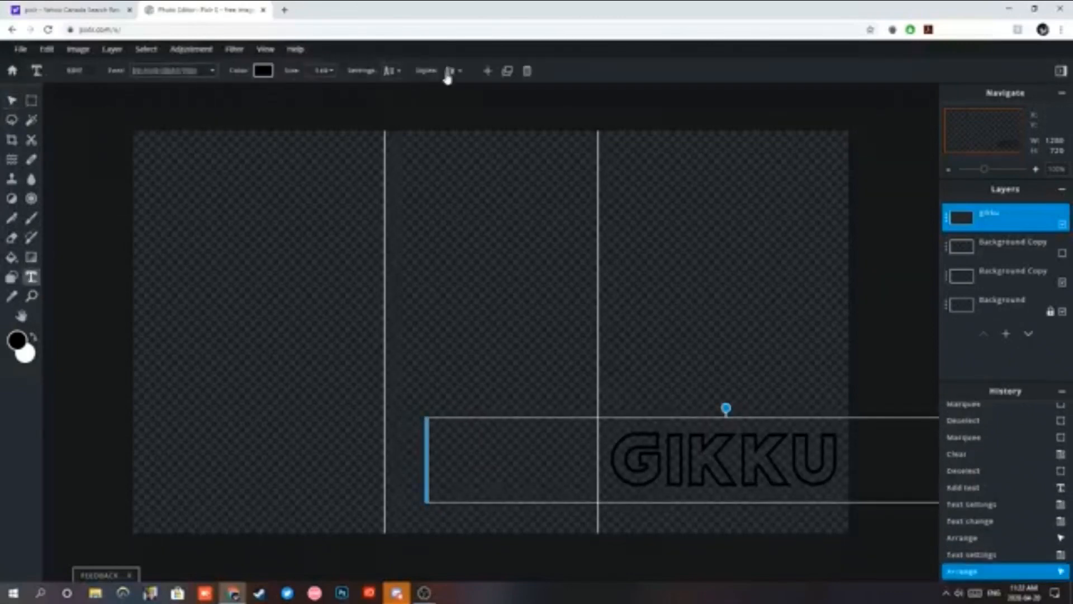
{"action": "left_click", "coordinate": [450, 71]}
{"action": "left_click", "coordinate": [453, 151]}
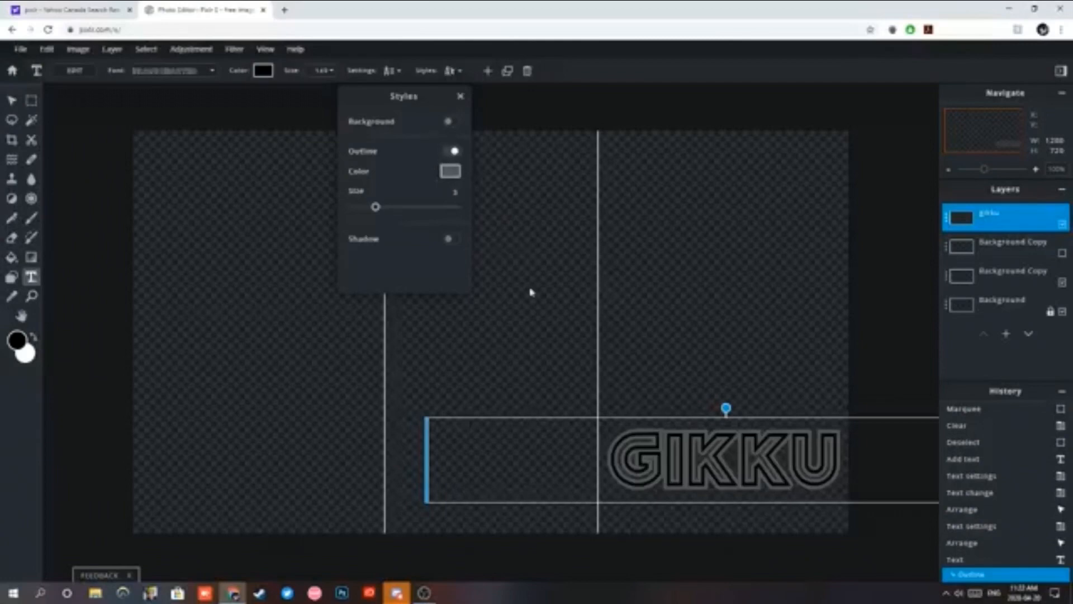
{"action": "left_click", "coordinate": [450, 172]}
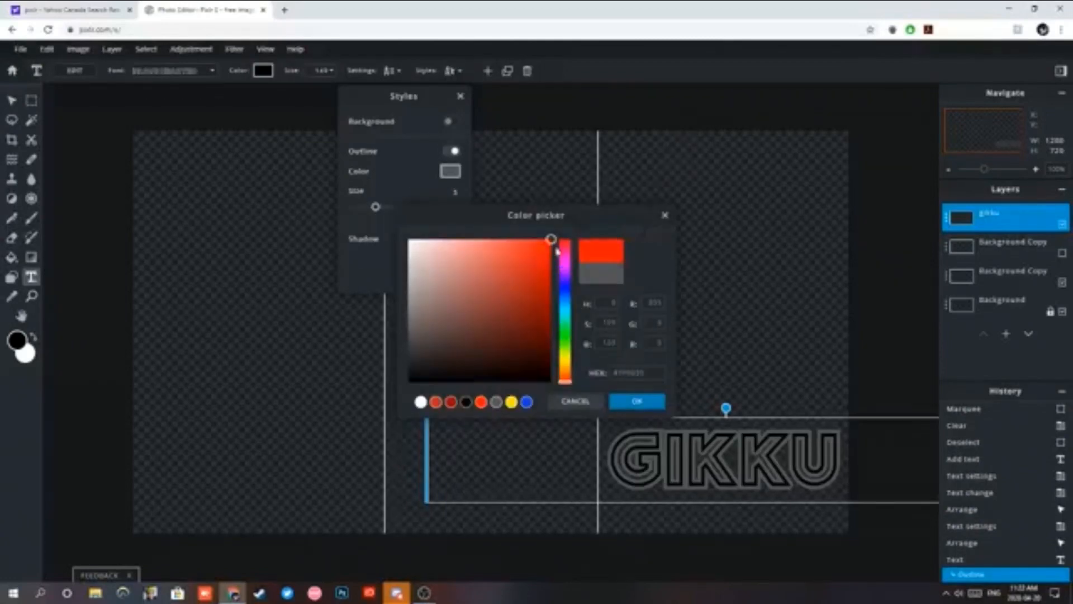
{"action": "left_click", "coordinate": [623, 408]}
{"action": "mouse_move", "coordinate": [371, 212]}
{"action": "left_mouse_down"}
{"action": "mouse_move", "coordinate": [397, 208]}
{"action": "mouse_move", "coordinate": [380, 216]}
{"action": "left_mouse_up"}
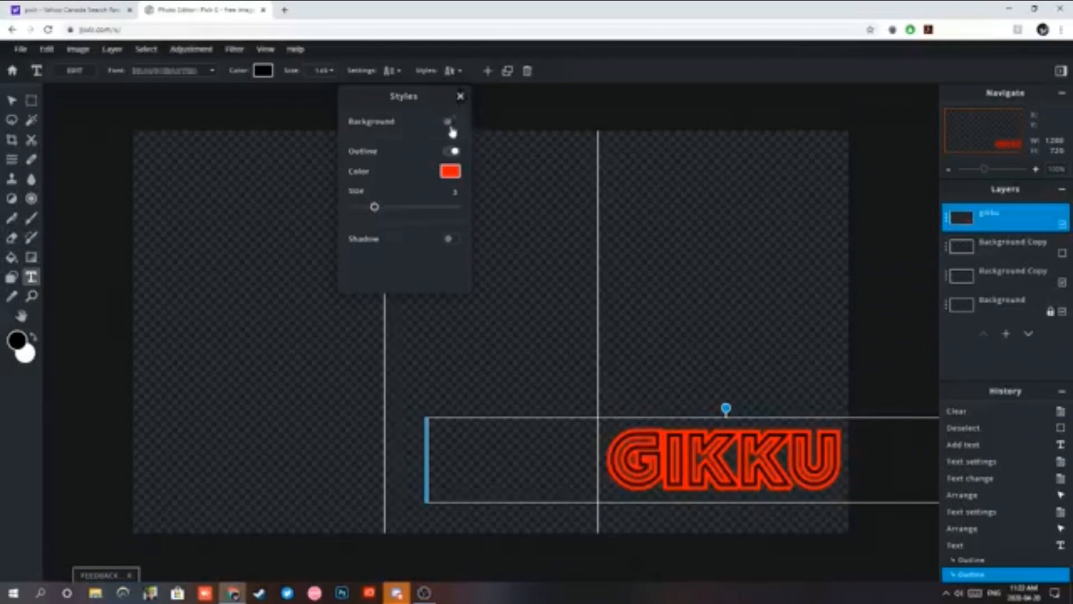
{"action": "left_click", "coordinate": [460, 97]}
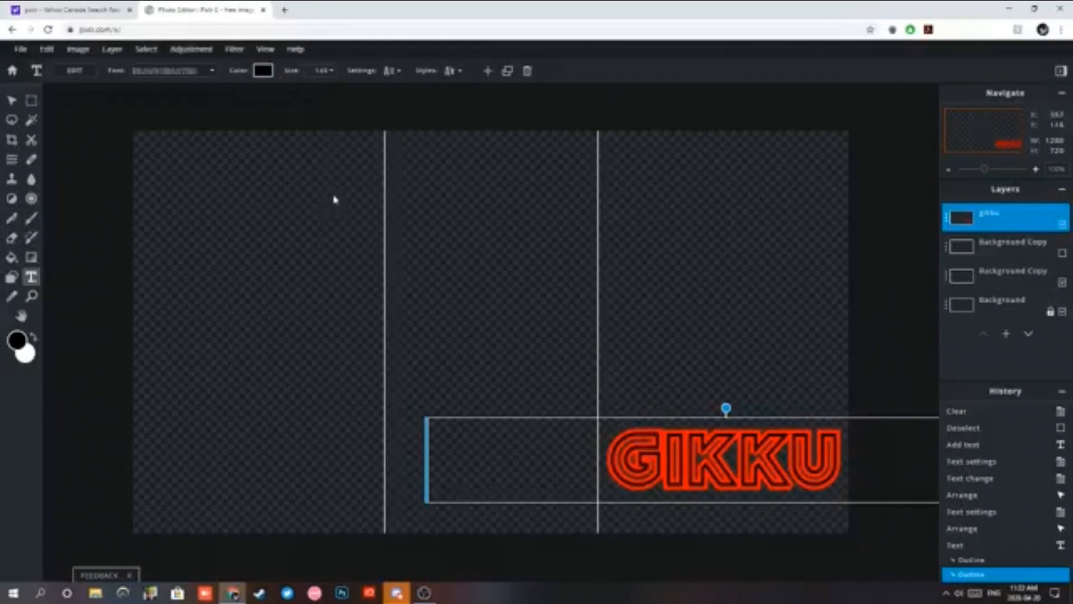
Search for "deviantart" in a new browser tab and open the DeviantArt website.
{"action": "left_click", "coordinate": [281, 10]}
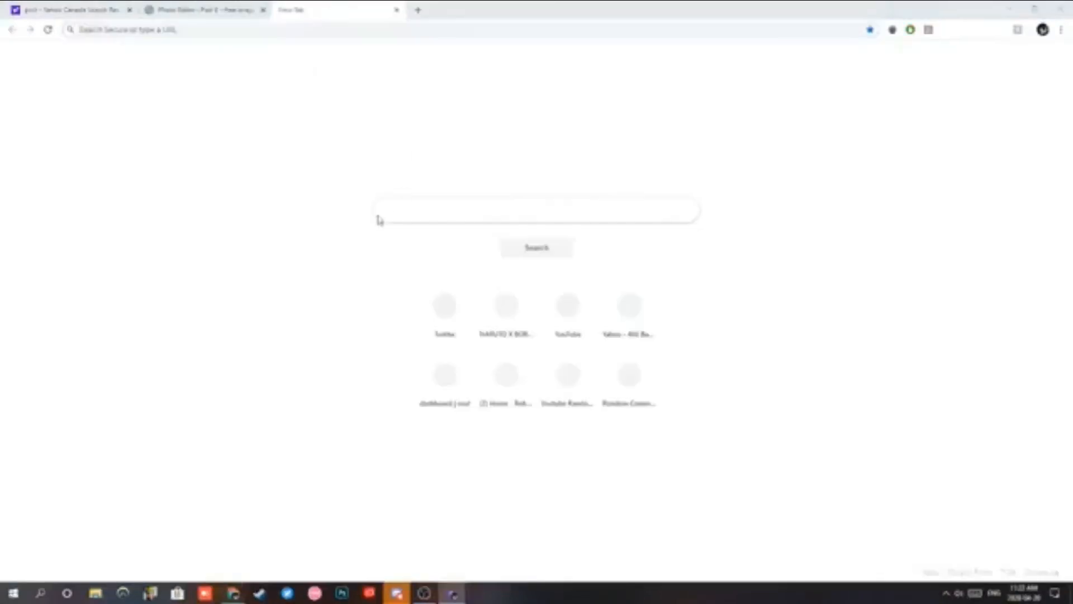
{"action": "type", "text": "d"}
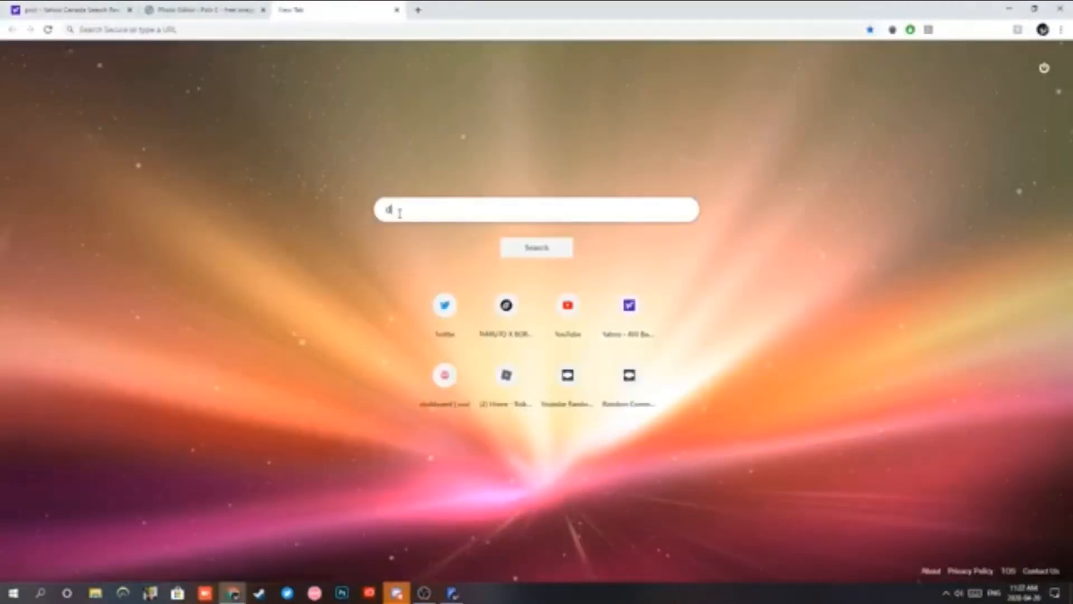
{"action": "type", "text": "eviantart"}
{"action": "key", "text": "Return"}
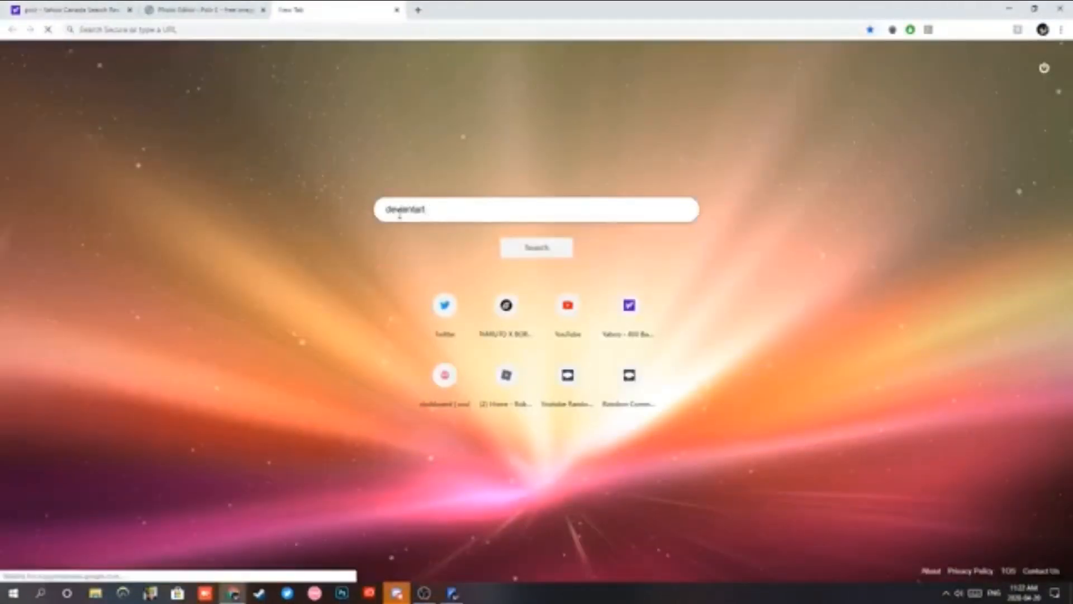
{"action": "left_click", "coordinate": [103, 149]}
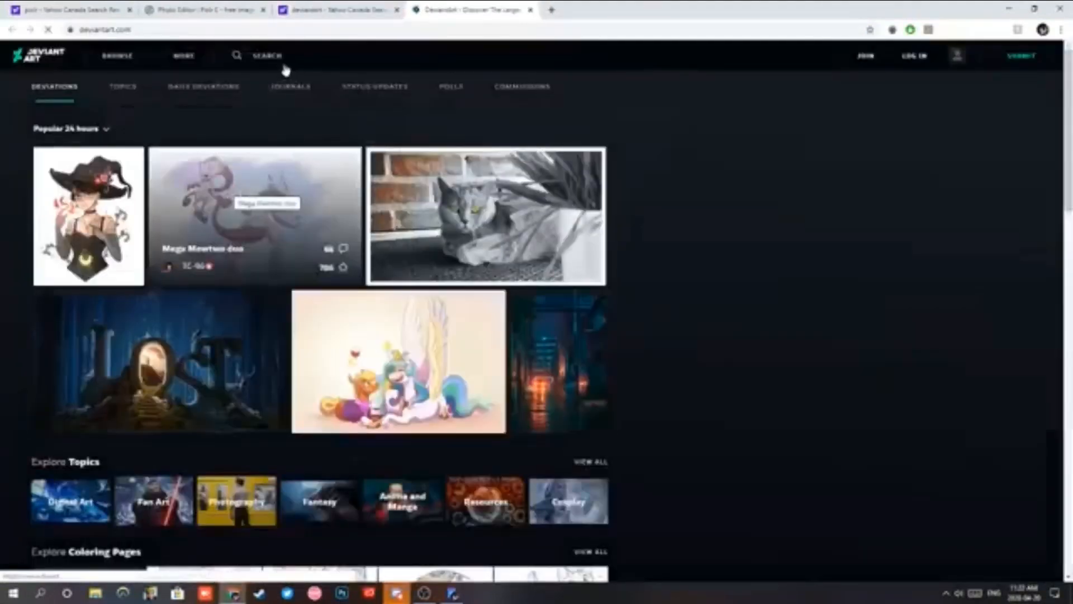
Search DeviantArt for "meliodas" and preview the purple Meliodas sketch from the results.
{"action": "left_click", "coordinate": [277, 57]}
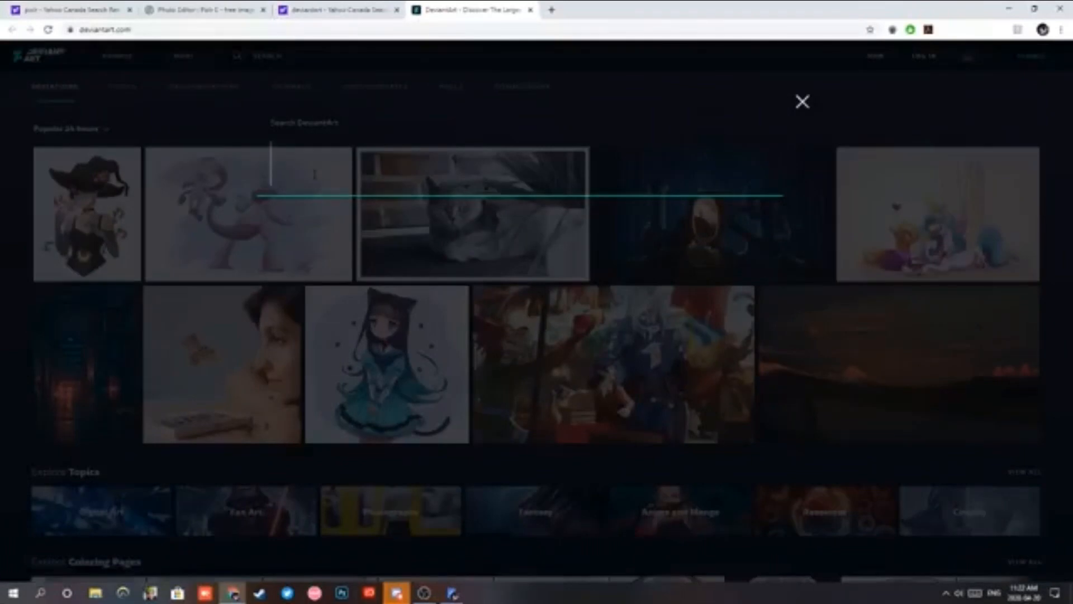
{"action": "type", "text": "meliodas"}
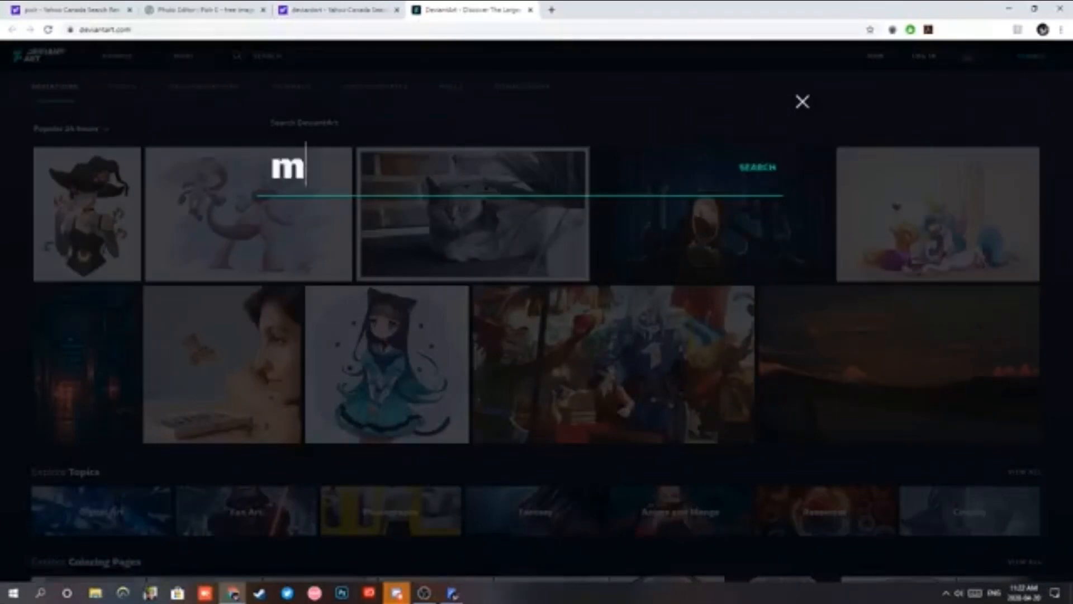
{"action": "key", "text": "Return"}
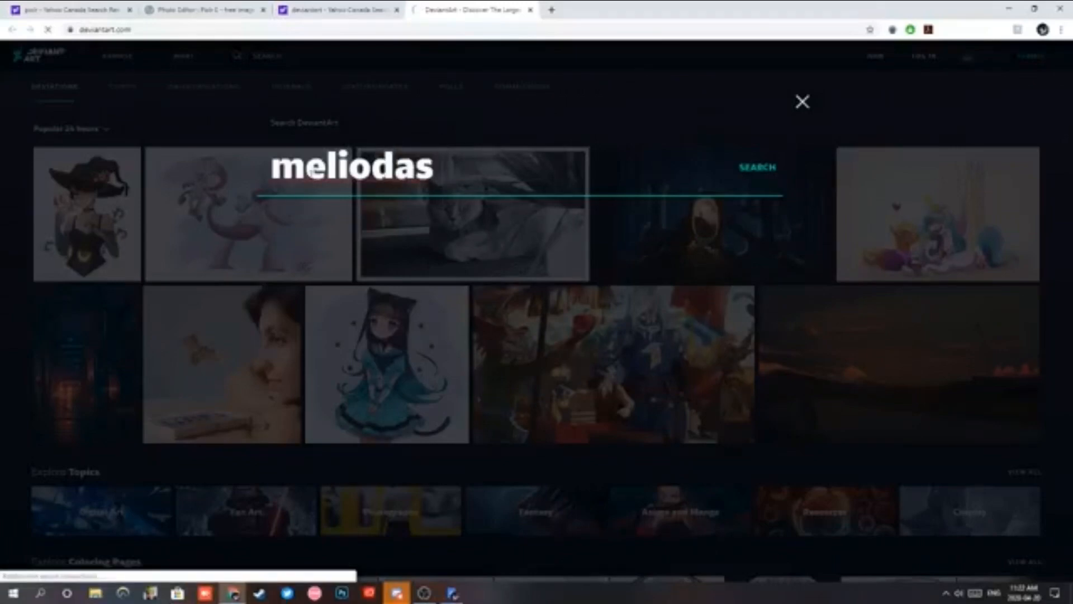
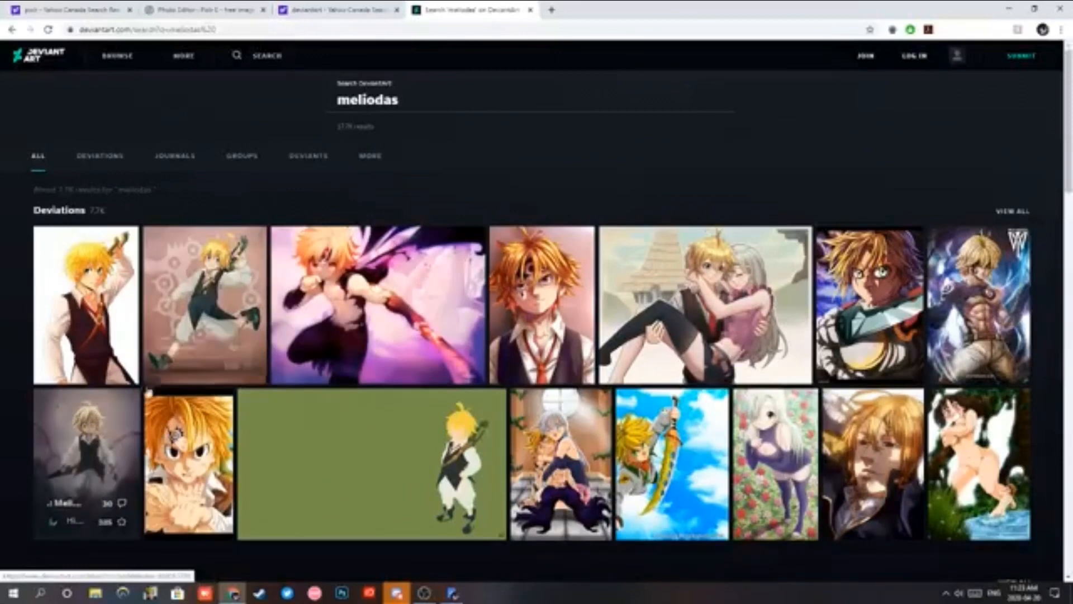
{"action": "left_click", "coordinate": [115, 452]}
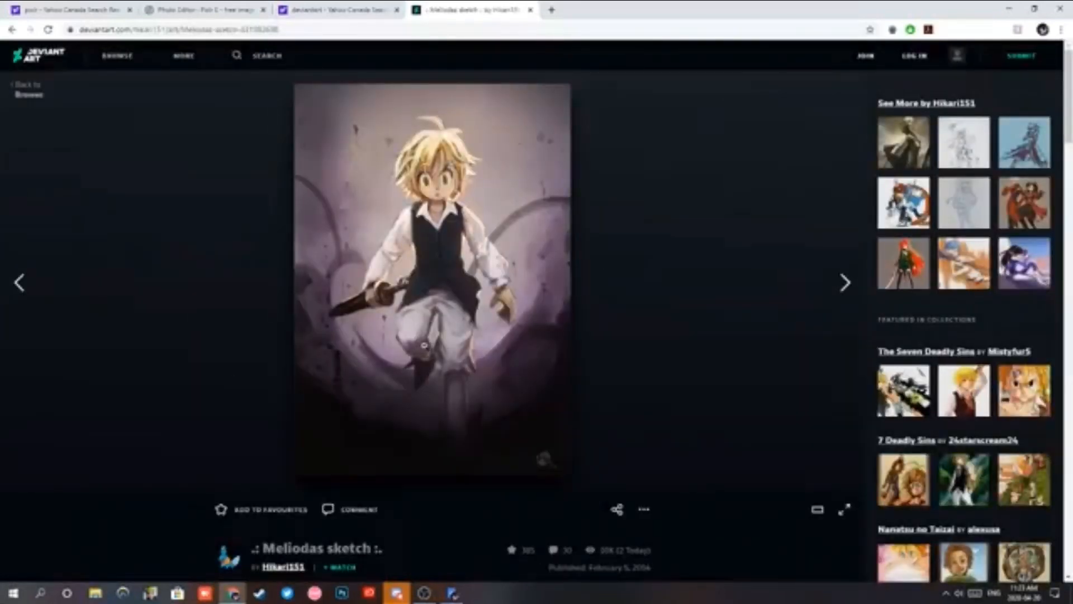
{"action": "left_click", "coordinate": [28, 93]}
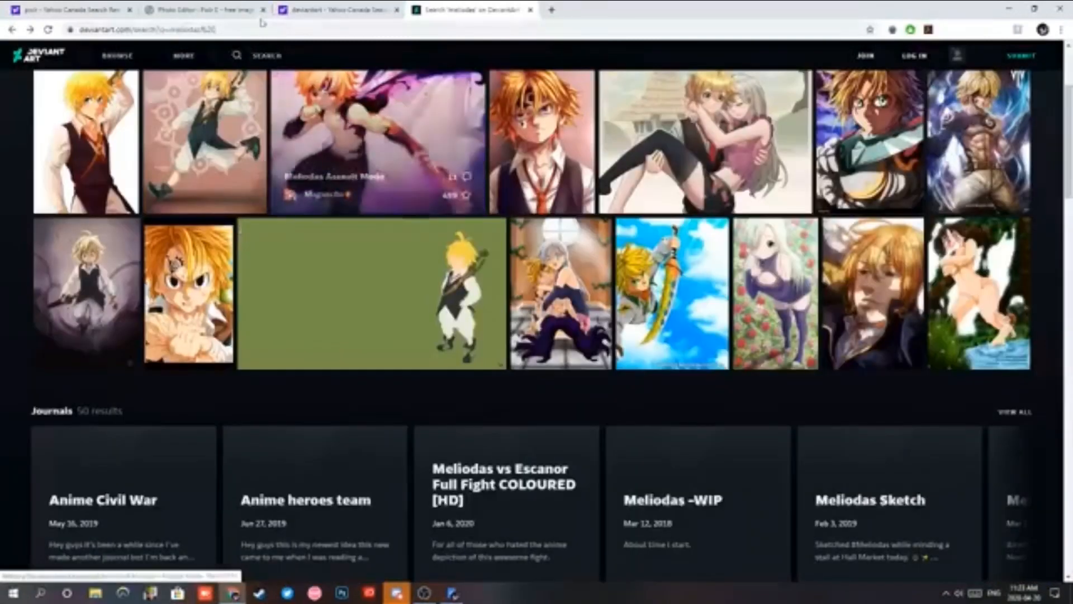
Save the image of the running Meliodas artwork with the pink background and switch to the Pixlr E project.
{"action": "left_click", "coordinate": [215, 149]}
{"action": "right_click", "coordinate": [468, 236]}
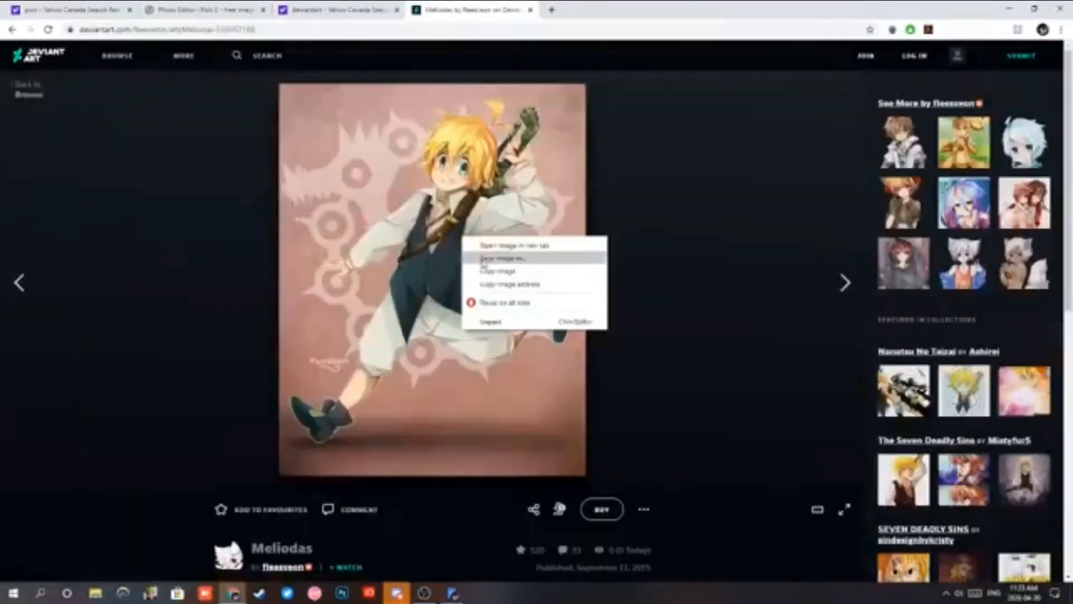
{"action": "left_click", "coordinate": [485, 259]}
{"action": "left_click", "coordinate": [438, 283]}
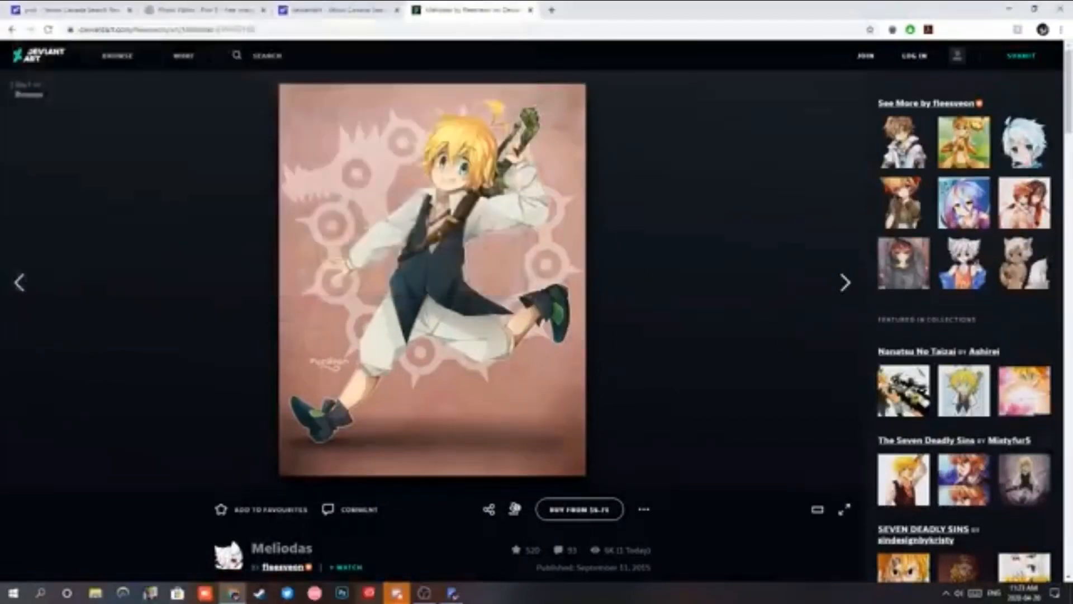
{"action": "left_click", "coordinate": [201, 9]}
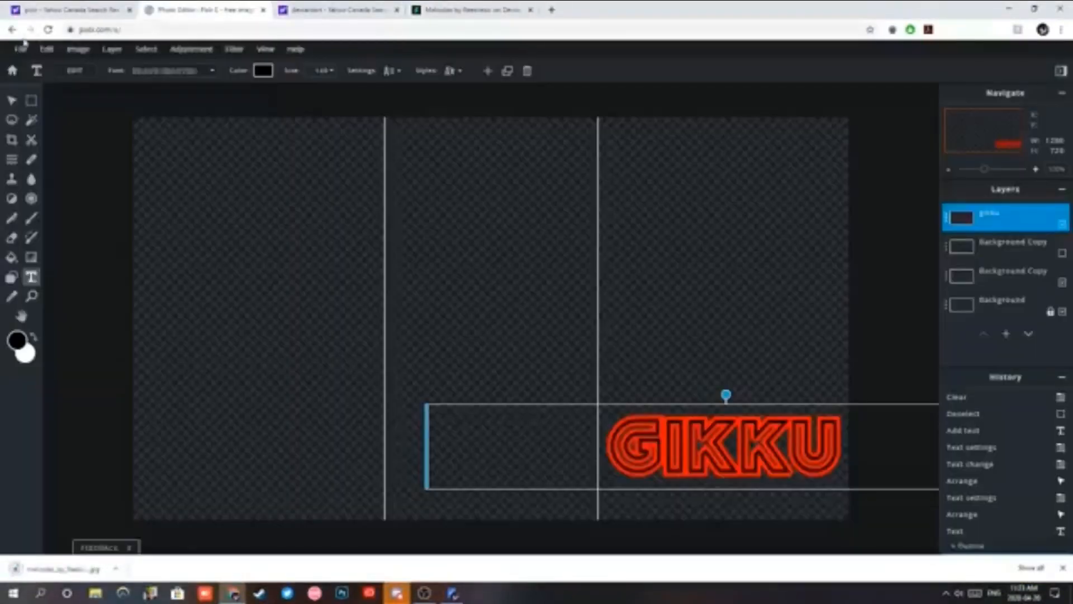
{"action": "left_click", "coordinate": [20, 50]}
{"action": "left_click", "coordinate": [20, 49]}
{"action": "left_click", "coordinate": [21, 49]}
{"action": "left_click", "coordinate": [112, 49]}
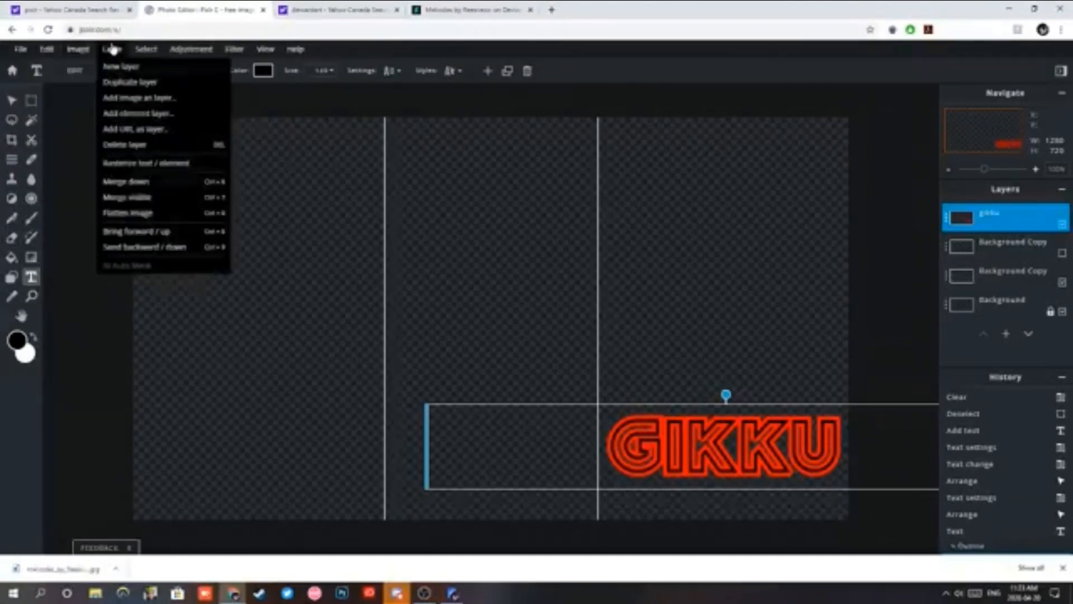
{"action": "left_click", "coordinate": [124, 113]}
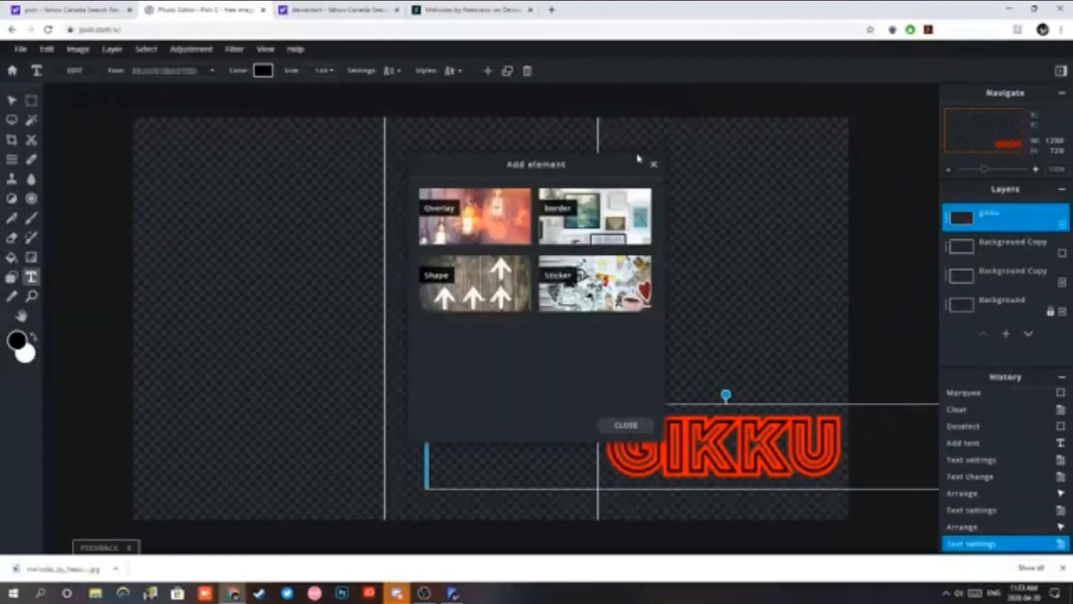
{"action": "left_click", "coordinate": [653, 164]}
Add the saved Meliodas image as a new layer and scale it down to about 700 pixels wide.
{"action": "left_click", "coordinate": [111, 50]}
{"action": "left_click", "coordinate": [132, 97]}
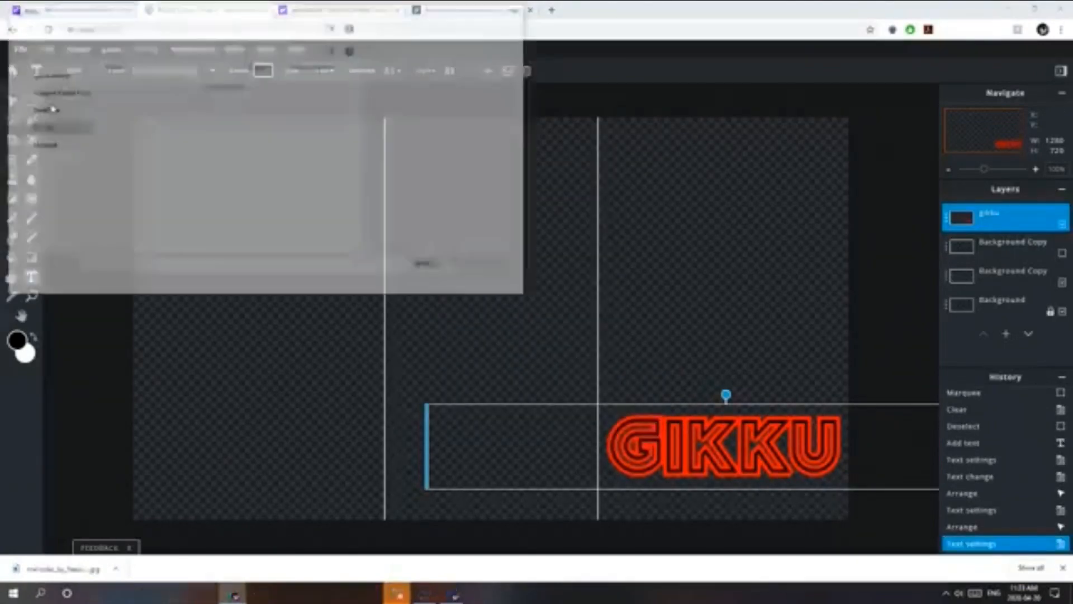
{"action": "left_click", "coordinate": [61, 75]}
{"action": "left_click", "coordinate": [217, 255]}
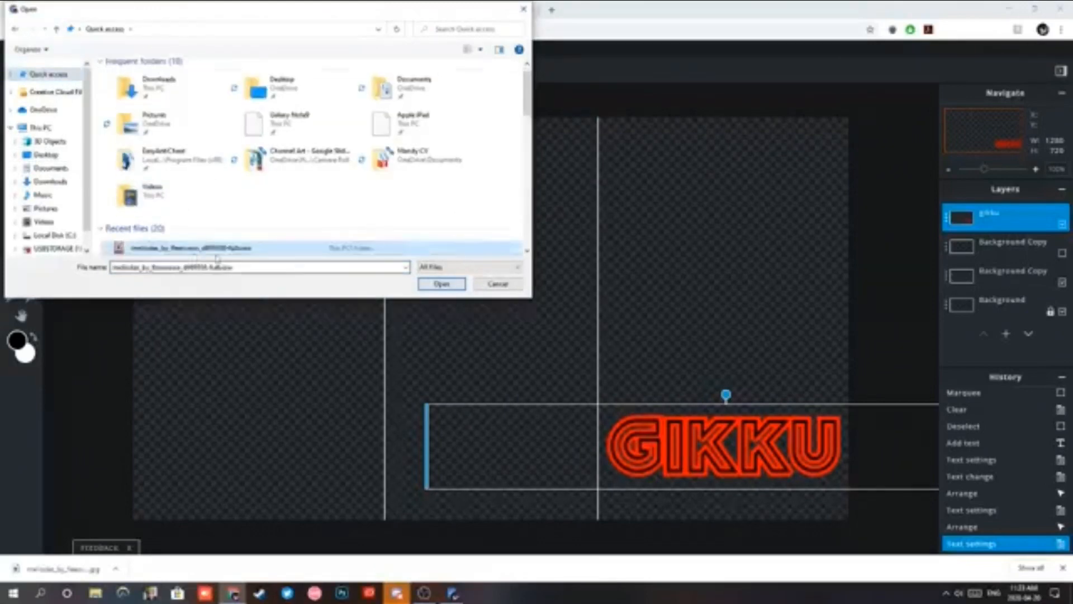
{"action": "left_click", "coordinate": [442, 284]}
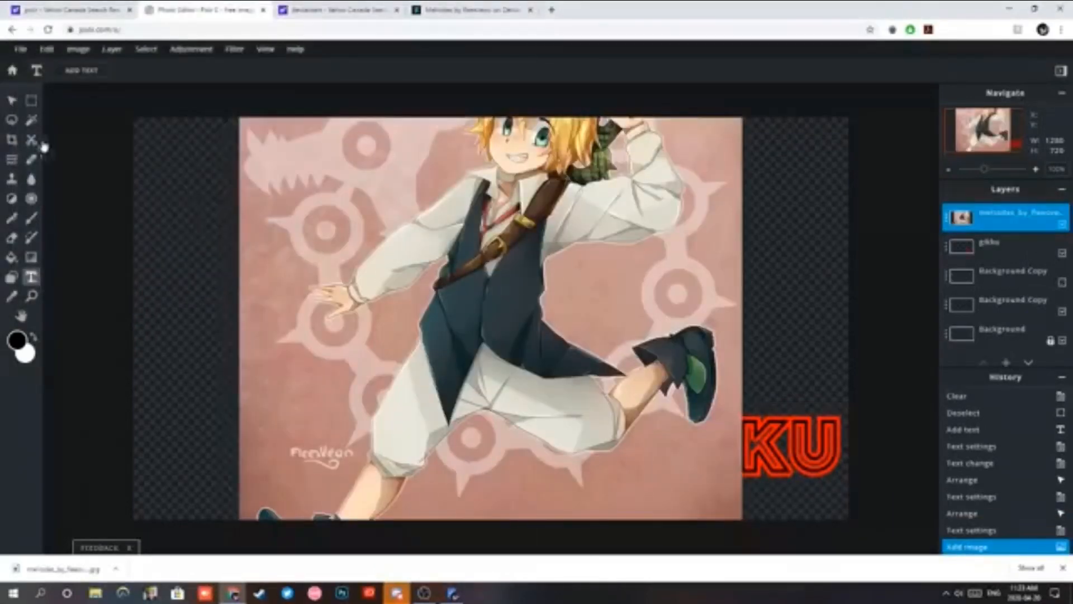
{"action": "left_click", "coordinate": [12, 100]}
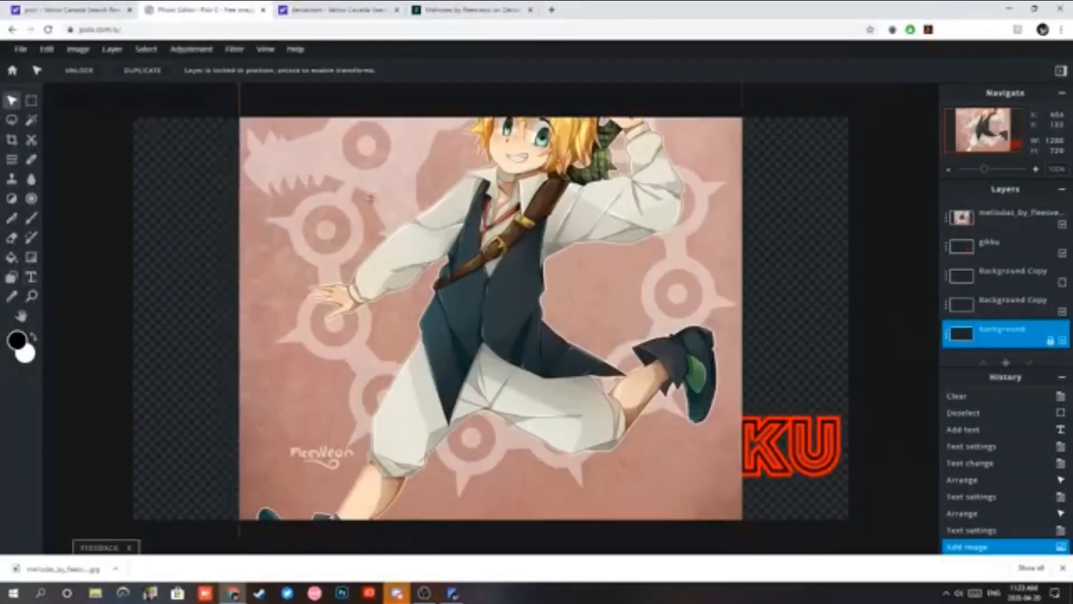
{"action": "left_click_drag", "start_coordinate": [265, 208], "coordinate": [377, 350]}
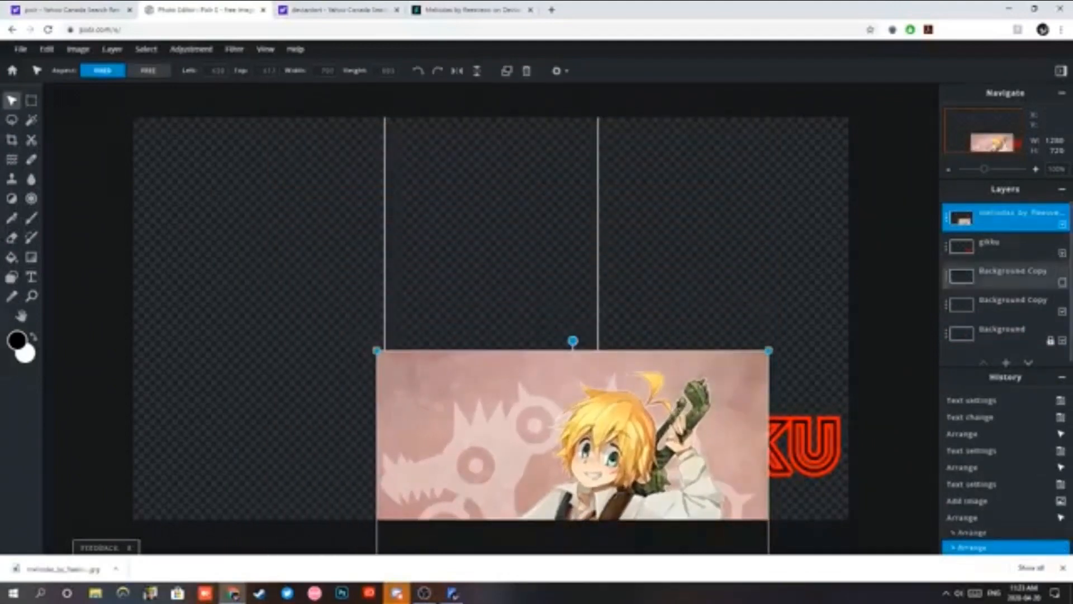
Unlock the Background layer and move it and the visible Background Copy layer above the Meliodas layer.
{"action": "left_click_drag", "start_coordinate": [1013, 308], "coordinate": [1012, 222]}
{"action": "left_click", "coordinate": [1012, 338]}
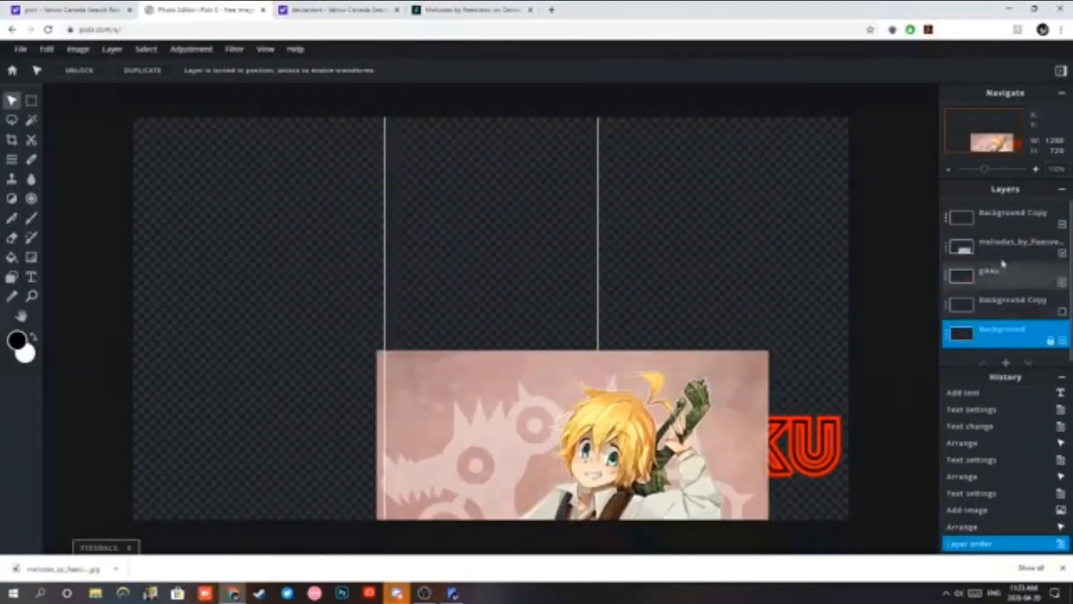
{"action": "left_click", "coordinate": [1062, 342]}
{"action": "left_click", "coordinate": [1051, 342]}
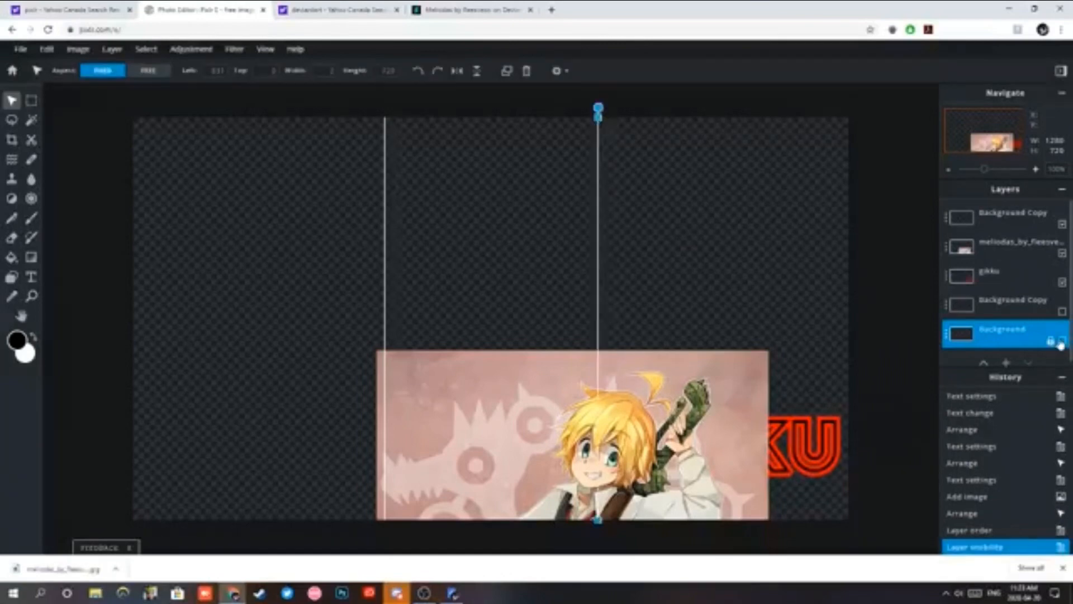
{"action": "left_click_drag", "start_coordinate": [1040, 336], "coordinate": [1013, 201]}
Move the Meliodas image over the right third of the canvas and clear the part overlapping the middle section.
{"action": "left_click_drag", "start_coordinate": [612, 430], "coordinate": [733, 175]}
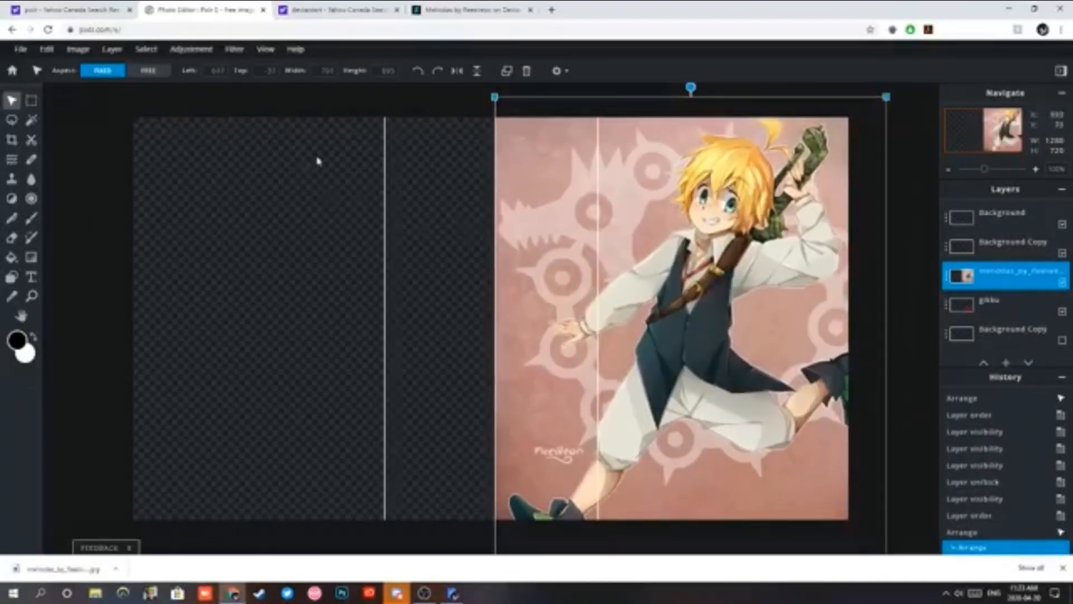
{"action": "left_click", "coordinate": [32, 102]}
{"action": "scroll", "coordinate": [407, 106], "scroll_direction": "down", "scroll_amount": 1}
{"action": "mouse_move", "coordinate": [407, 105]}
{"action": "left_mouse_down"}
{"action": "mouse_move", "coordinate": [529, 484]}
{"action": "mouse_move", "coordinate": [585, 538]}
{"action": "left_mouse_up"}
{"action": "key", "text": "Delete"}
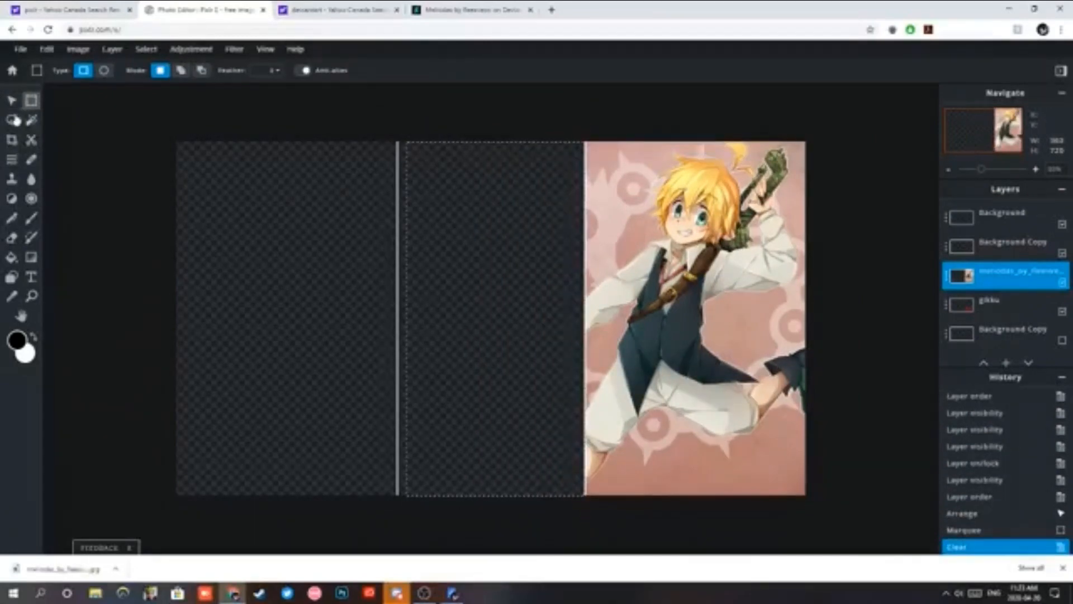
{"action": "left_click", "coordinate": [11, 119]}
{"action": "left_click", "coordinate": [103, 121]}
Clear the pink background below the character's legs and inside the lower emblem with the magic wand.
{"action": "scroll", "coordinate": [503, 286], "scroll_direction": "up", "scroll_amount": 4}
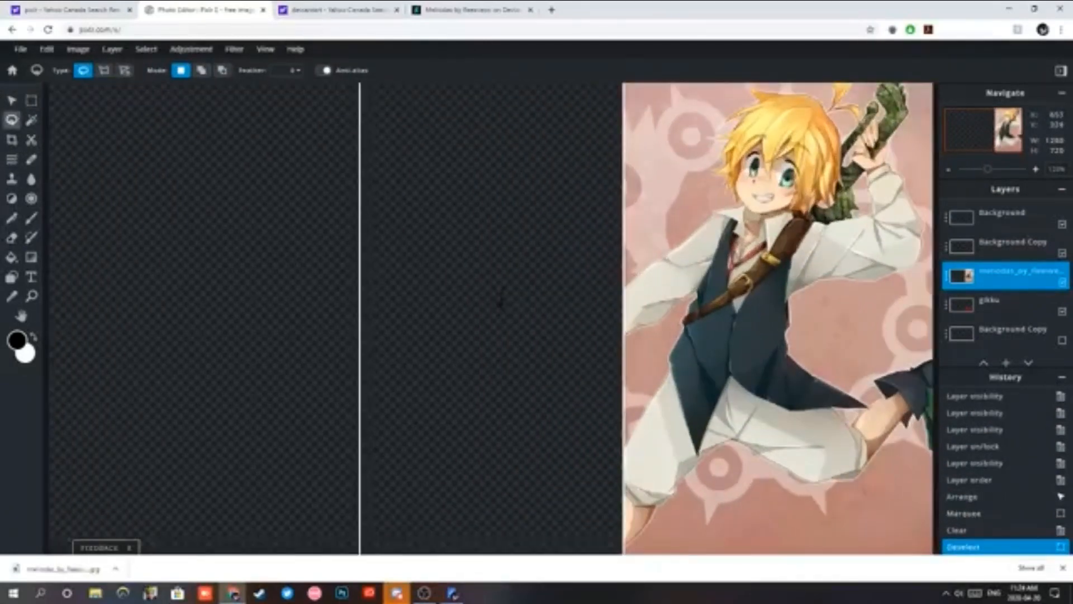
{"action": "scroll", "coordinate": [501, 303], "scroll_direction": "down", "scroll_amount": 4}
{"action": "left_click", "coordinate": [32, 120]}
{"action": "left_click", "coordinate": [665, 479]}
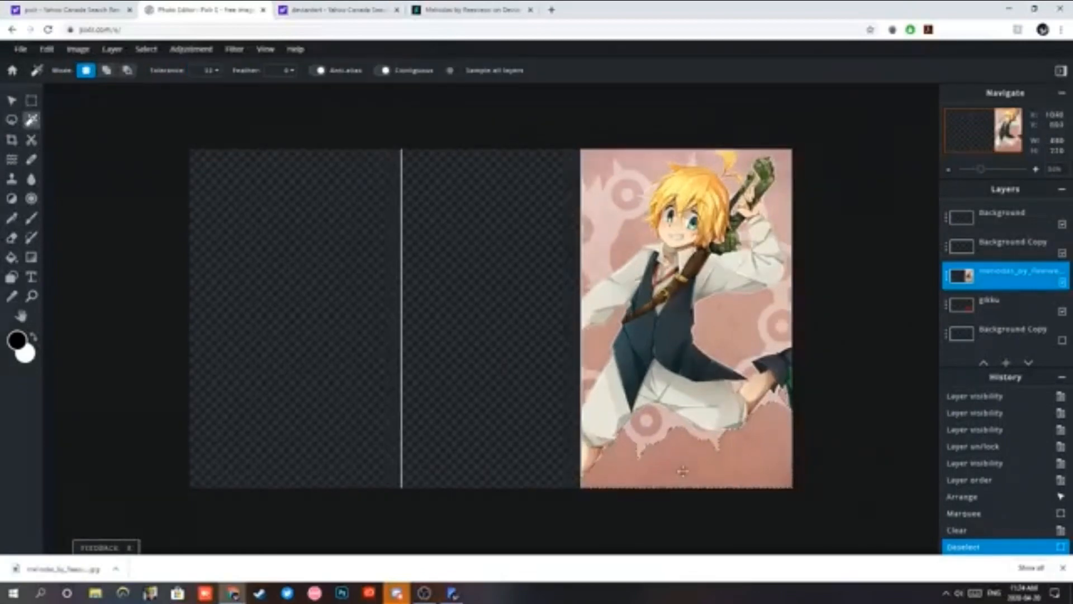
{"action": "key", "text": "Delete"}
{"action": "left_click", "coordinate": [656, 427]}
{"action": "left_click", "coordinate": [655, 428]}
{"action": "key", "text": "Delete"}
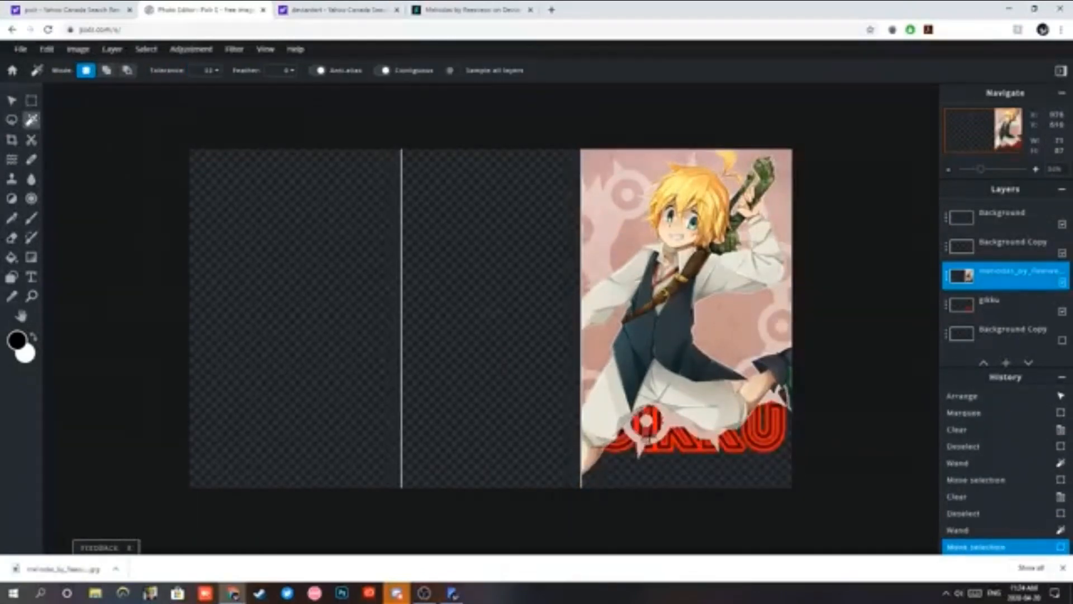
Try to select the leftover emblem below the legs with the magic wand.
{"action": "left_click", "coordinate": [656, 430]}
{"action": "left_click", "coordinate": [678, 439]}
{"action": "left_click", "coordinate": [679, 439]}
{"action": "left_click", "coordinate": [678, 439]}
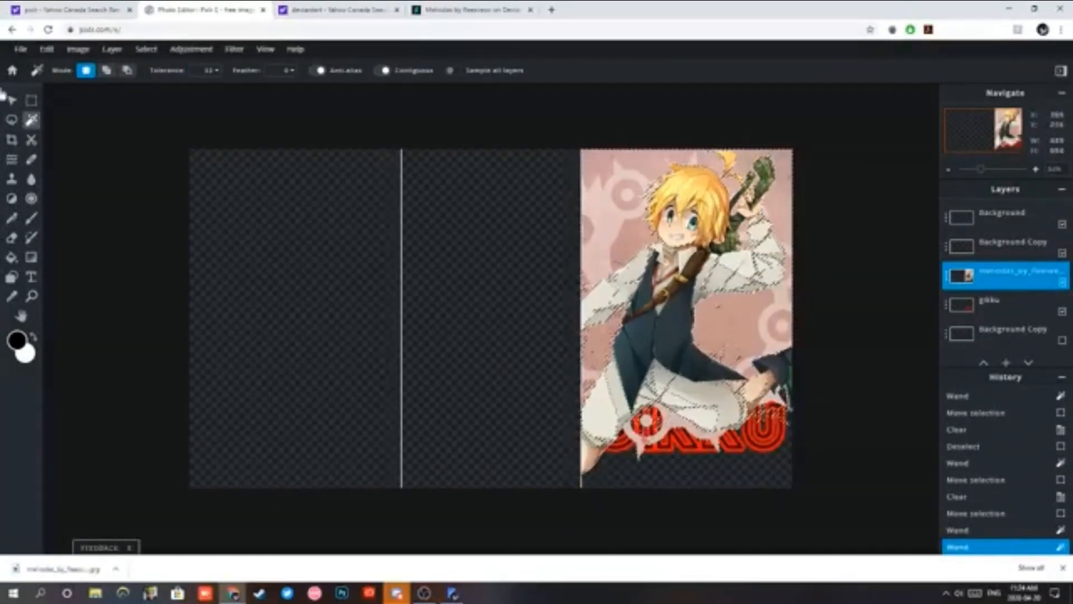
Lasso and clear the leftover emblem pieces covering the GIKKU text below the trousers.
{"action": "left_click", "coordinate": [11, 120]}
{"action": "left_click", "coordinate": [60, 132]}
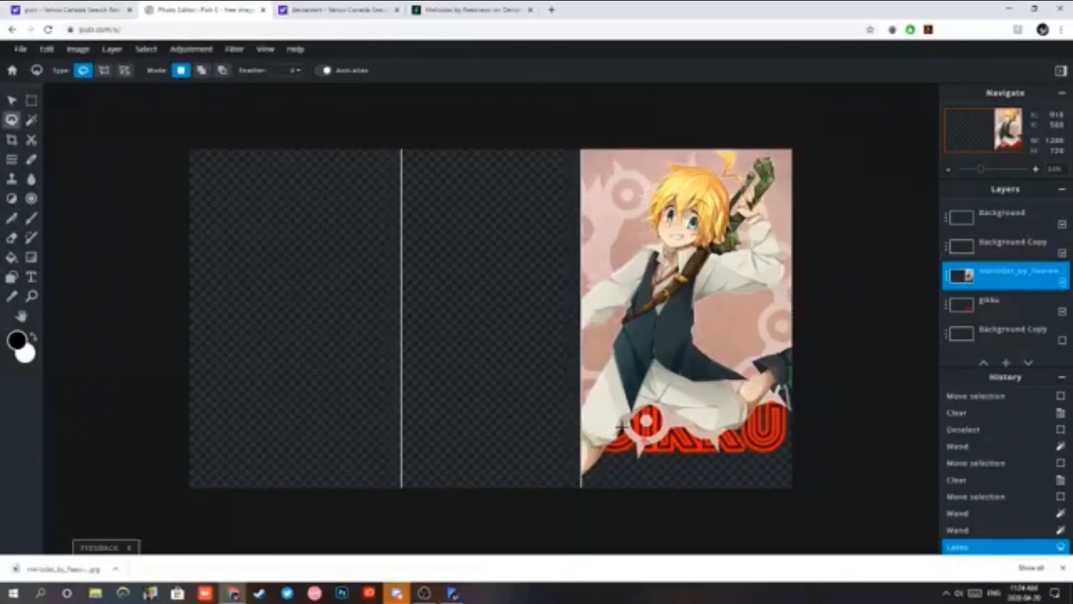
{"action": "key", "text": "Delete"}
{"action": "key", "text": "ctrl+d"}
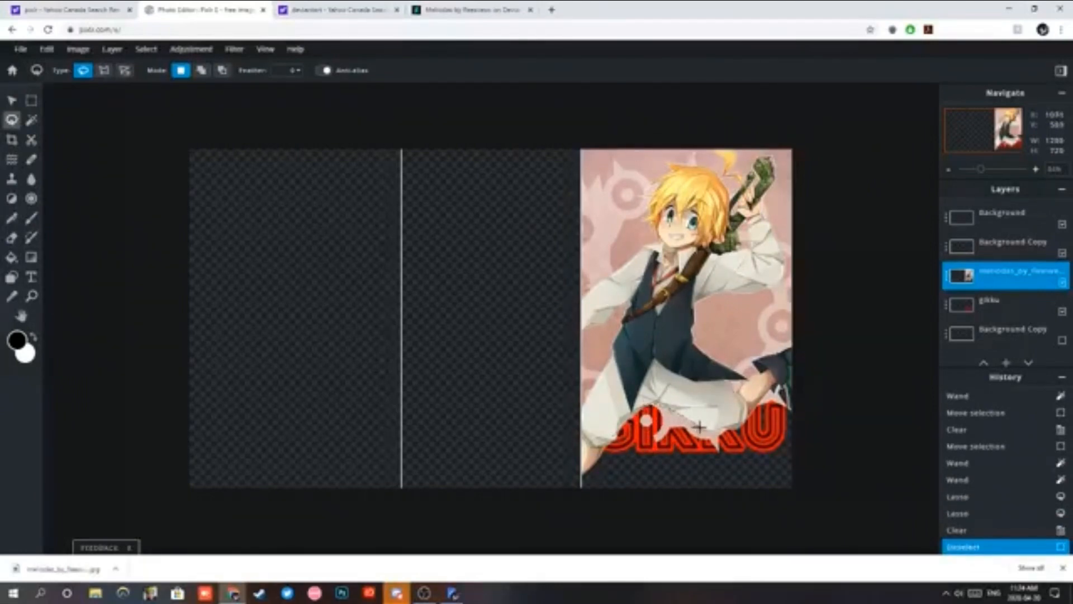
{"action": "mouse_move", "coordinate": [699, 426]}
{"action": "left_mouse_down"}
{"action": "mouse_move", "coordinate": [722, 430]}
{"action": "mouse_move", "coordinate": [647, 457]}
{"action": "mouse_move", "coordinate": [641, 435]}
{"action": "left_mouse_up"}
{"action": "key", "text": "Delete"}
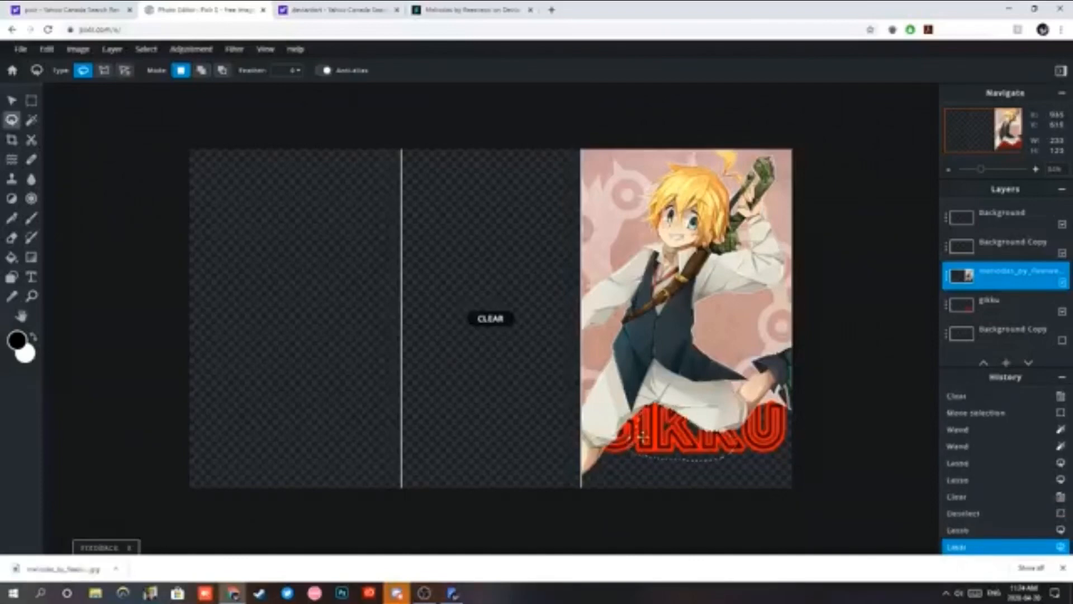
{"action": "left_click", "coordinate": [643, 437]}
{"action": "left_click", "coordinate": [729, 441]}
{"action": "left_click", "coordinate": [716, 430]}
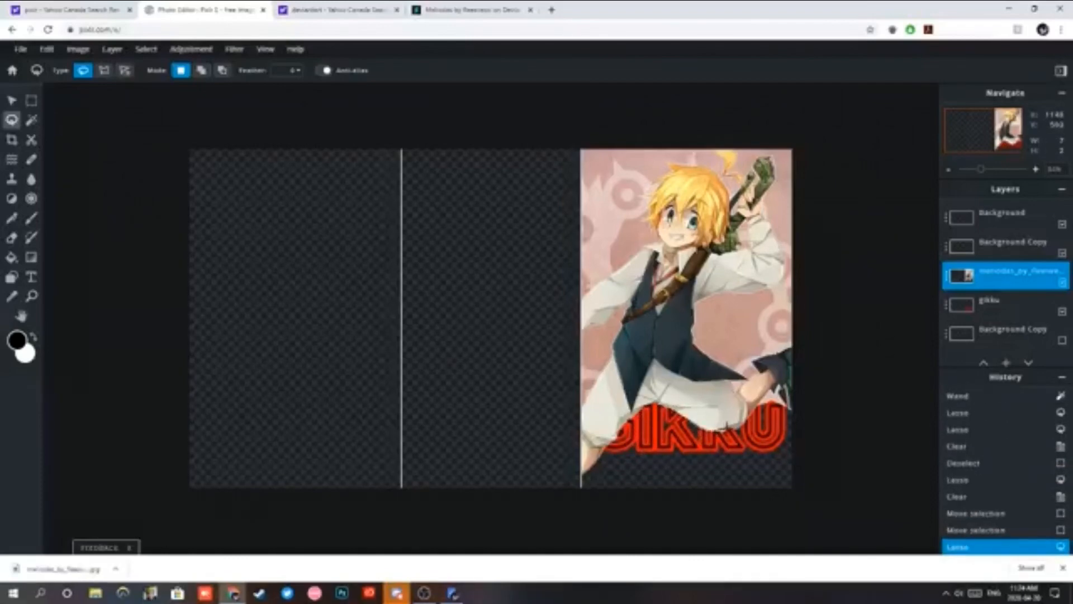
Reopen the project from the Pixlr history after leaving the editor page.
{"action": "key", "text": "alt+Left"}
{"action": "key", "text": "alt+Right"}
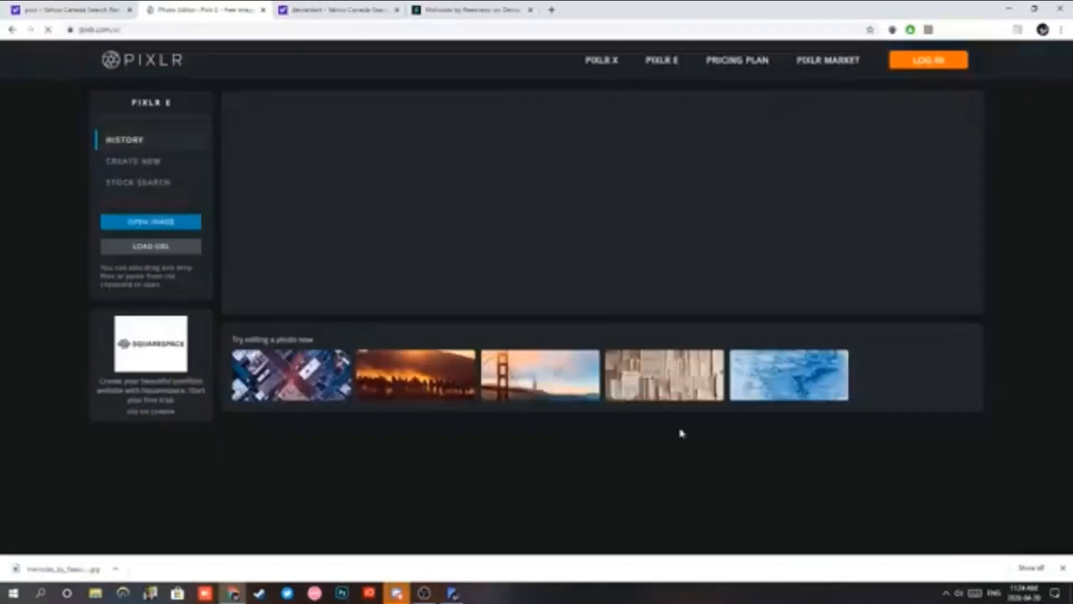
{"action": "left_click", "coordinate": [309, 177]}
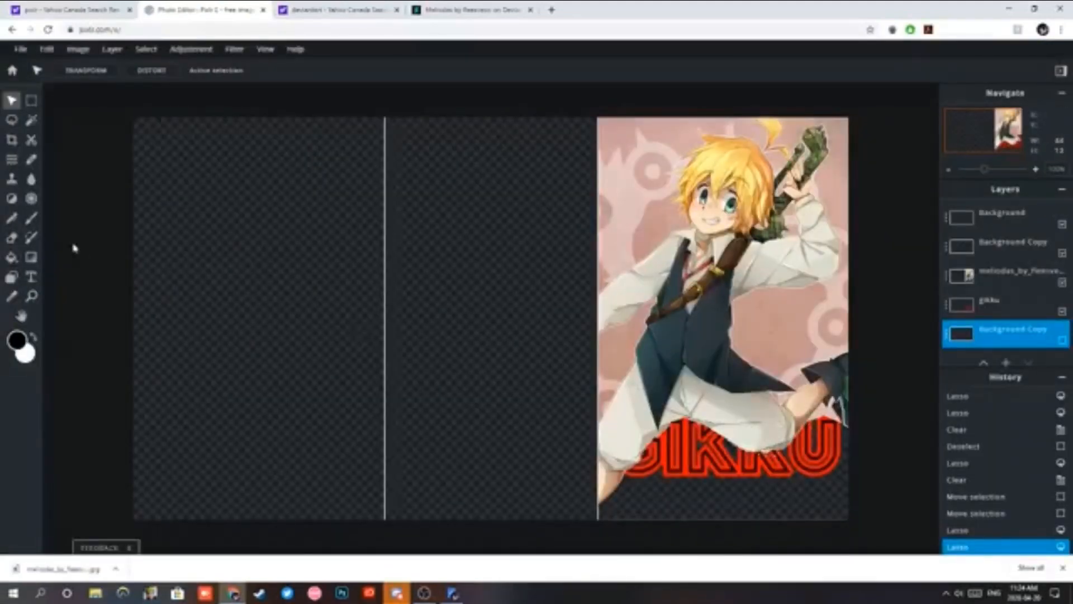
Try to lasso the leftover fragments around the bent leg above the GIKKU text.
{"action": "left_click", "coordinate": [11, 120]}
{"action": "left_click", "coordinate": [828, 415]}
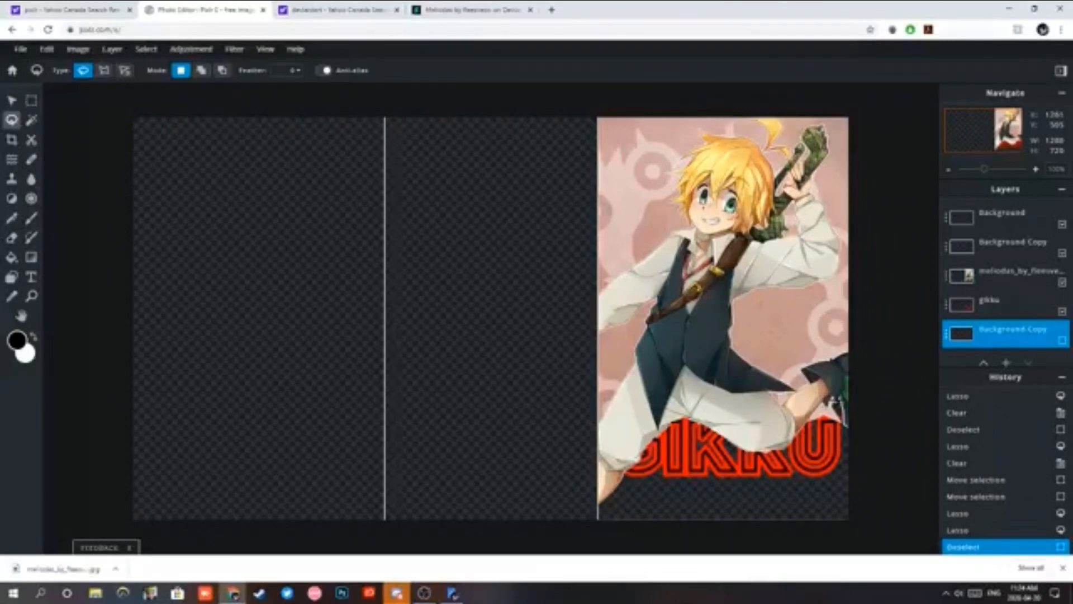
{"action": "left_click_drag", "start_coordinate": [805, 444], "coordinate": [797, 449]}
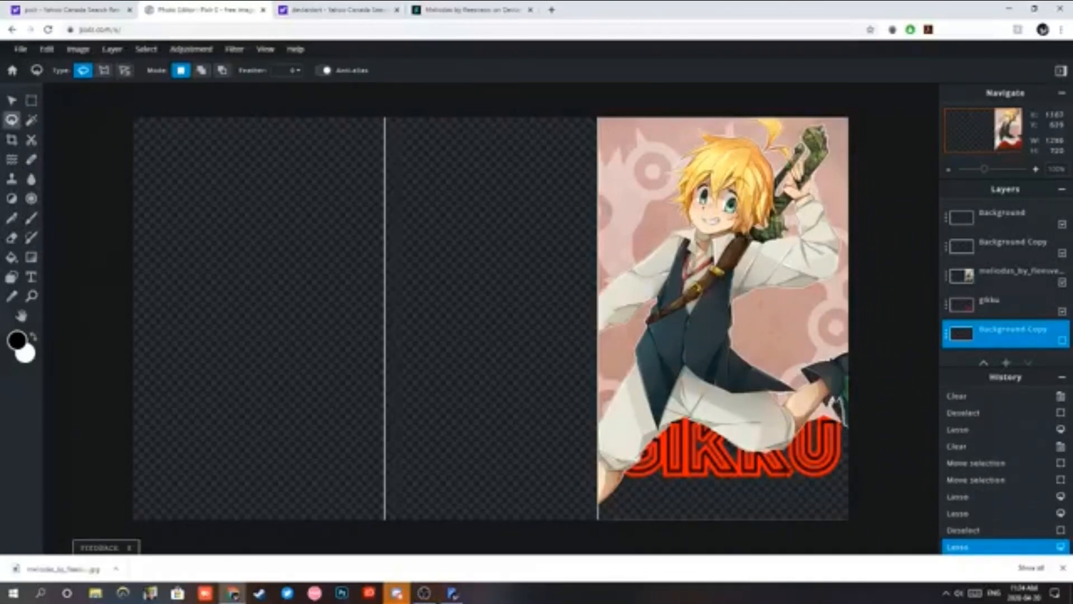
{"action": "left_click", "coordinate": [781, 451]}
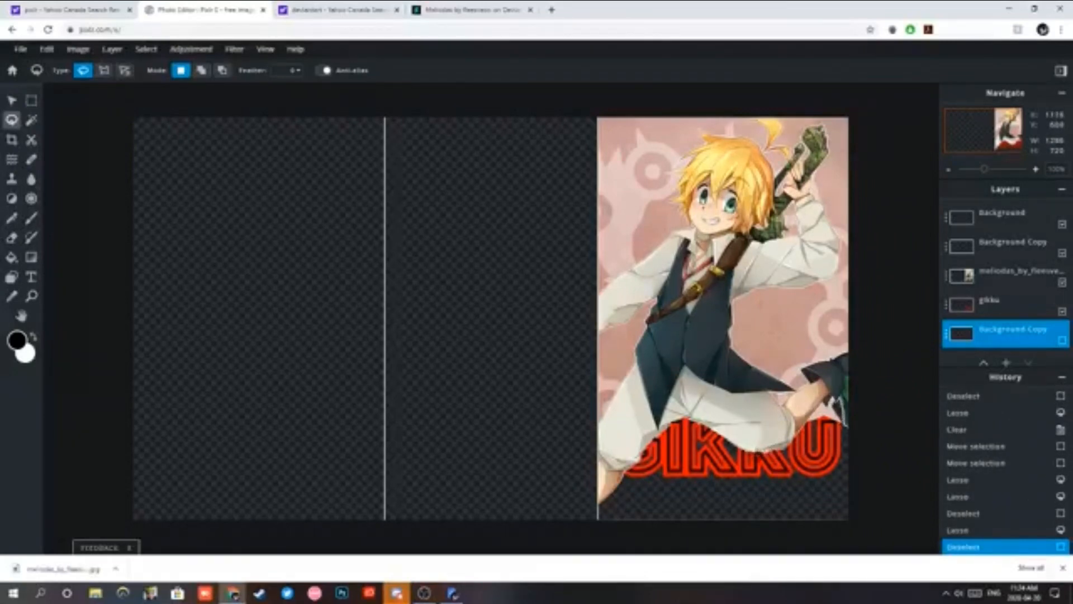
Leave the editor page and load the same project again from the history.
{"action": "key", "text": "alt+Left"}
{"action": "key", "text": "alt+Right"}
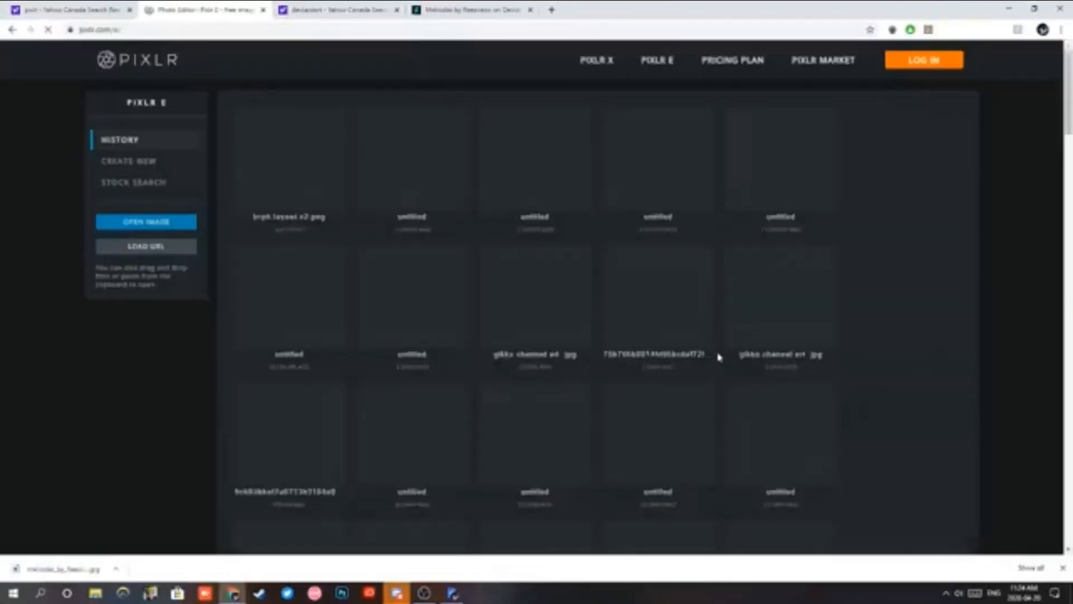
{"action": "left_click", "coordinate": [695, 401]}
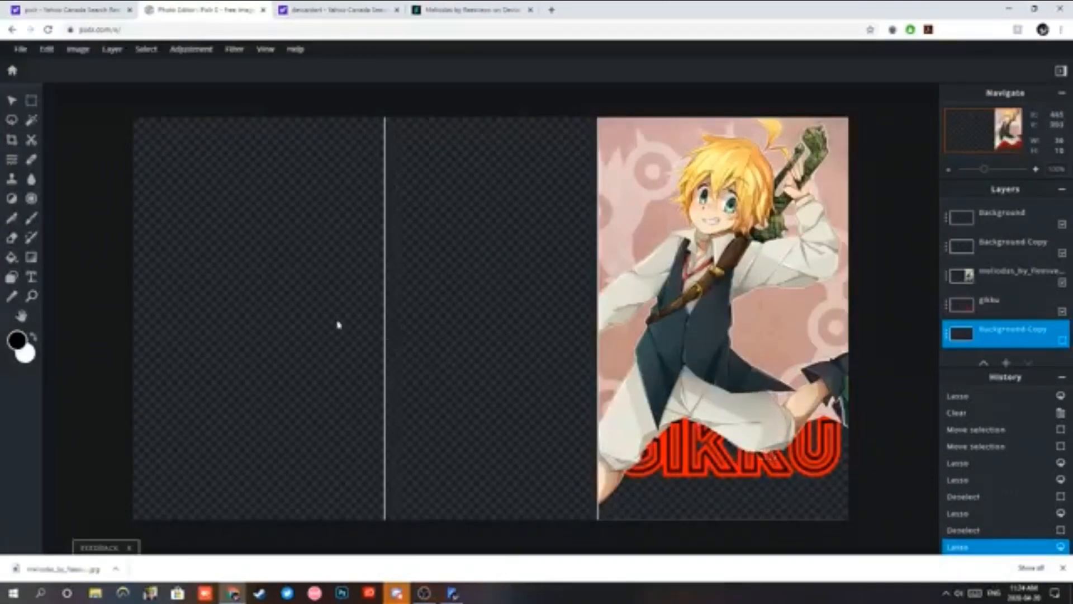
Lasso and clear the leftover fragment beneath the bent trouser leg on the Meliodas artwork layer.
{"action": "left_click", "coordinate": [12, 119]}
{"action": "left_click", "coordinate": [272, 232]}
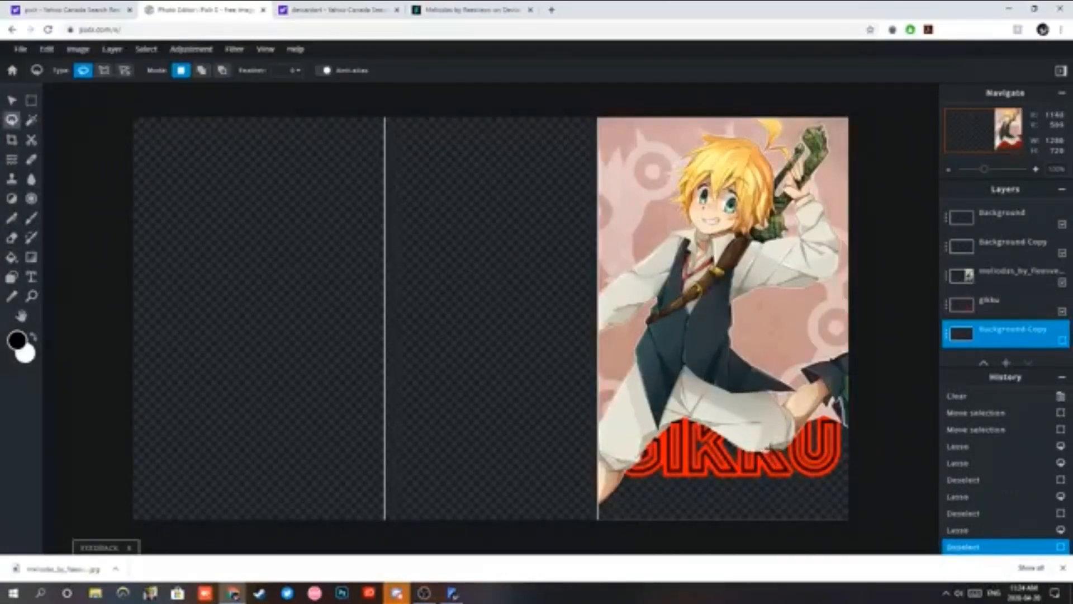
{"action": "left_click_drag", "start_coordinate": [776, 450], "coordinate": [764, 457]}
{"action": "left_click", "coordinate": [831, 400]}
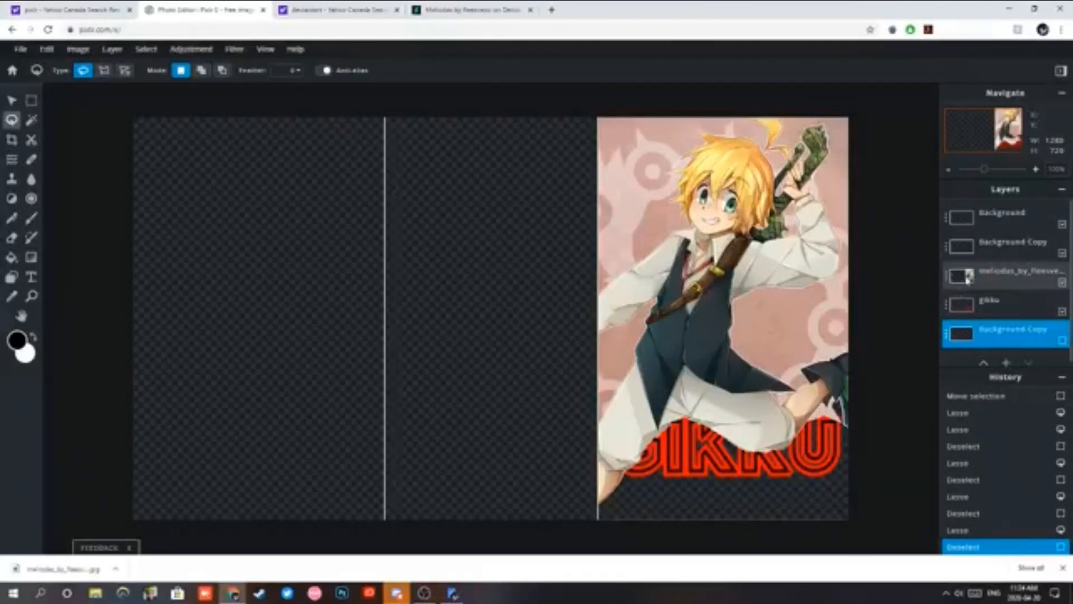
{"action": "left_click", "coordinate": [991, 220]}
{"action": "left_click", "coordinate": [971, 249]}
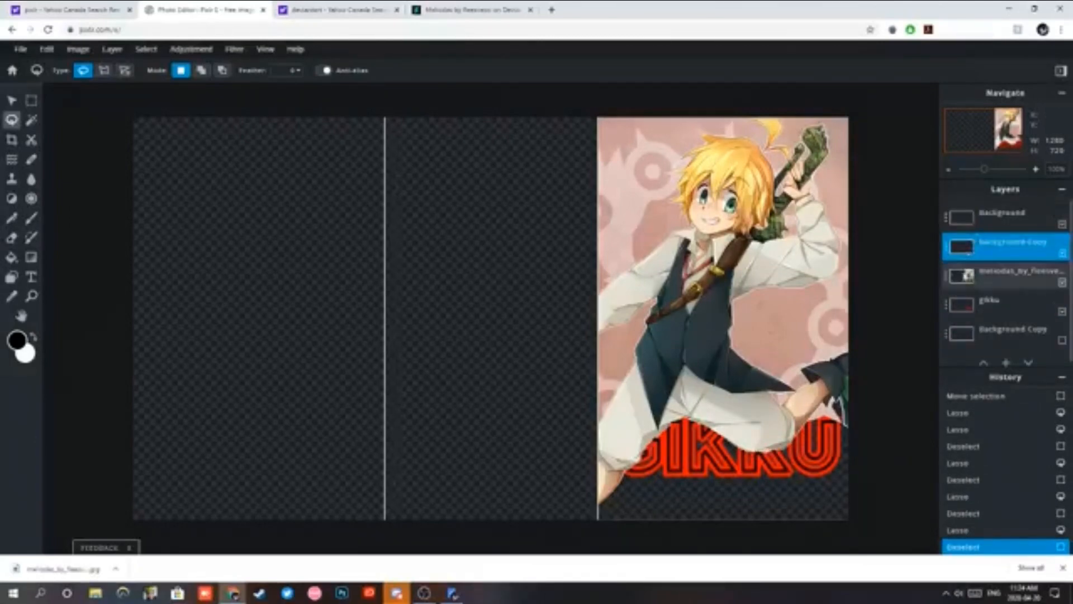
{"action": "left_click", "coordinate": [967, 274]}
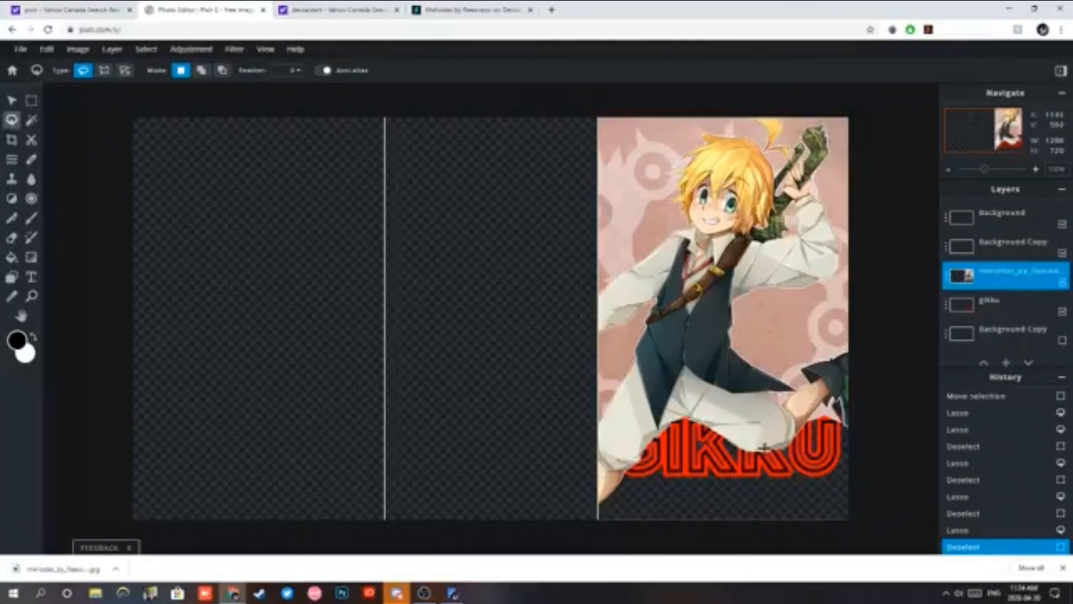
{"action": "left_click_drag", "start_coordinate": [757, 450], "coordinate": [782, 452]}
{"action": "key", "text": "Delete"}
Lasso and clear the leftover background fragments between the raised shoe and the GIKKU text's final U.
{"action": "left_click", "coordinate": [820, 404]}
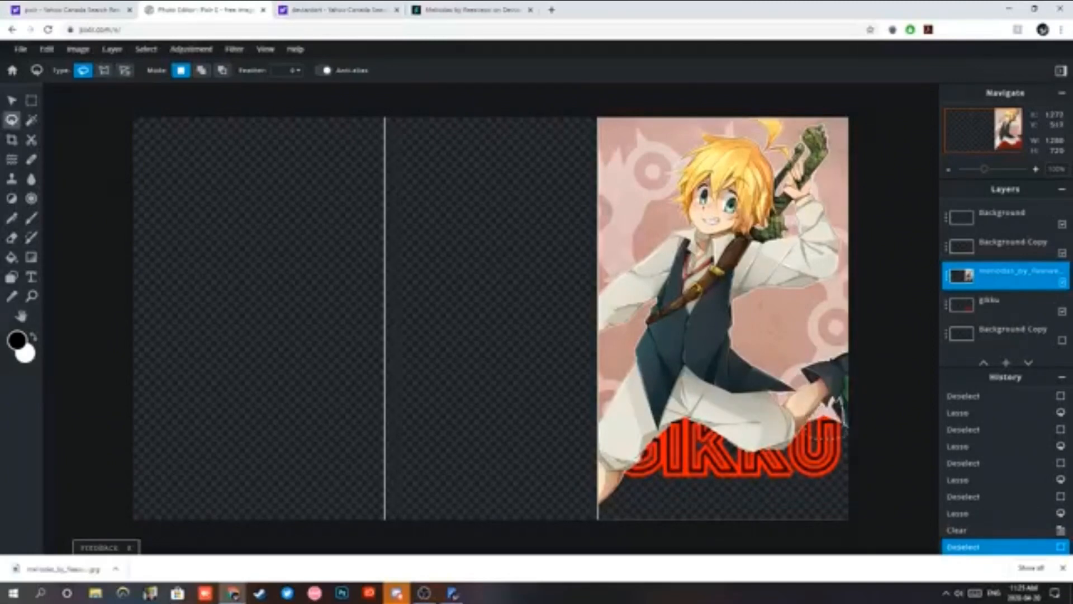
{"action": "key", "text": "Delete"}
{"action": "mouse_move", "coordinate": [826, 407]}
{"action": "left_mouse_down"}
{"action": "mouse_move", "coordinate": [813, 414]}
{"action": "mouse_move", "coordinate": [840, 427]}
{"action": "mouse_move", "coordinate": [833, 436]}
{"action": "left_mouse_up"}
{"action": "left_click", "coordinate": [847, 428]}
{"action": "key", "text": "Delete"}
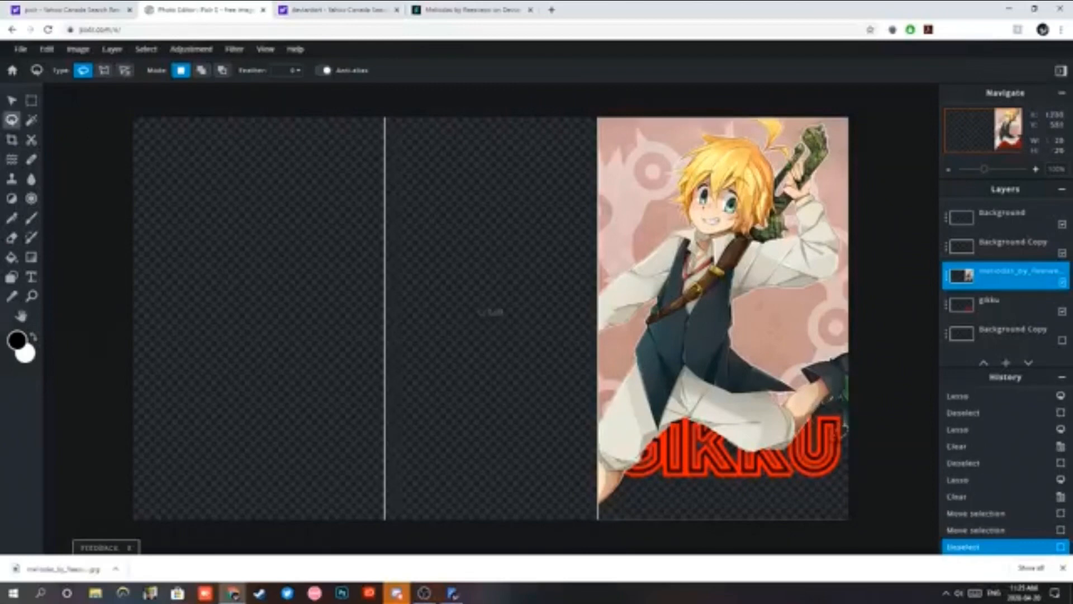
{"action": "left_click", "coordinate": [832, 437]}
Try to clear the pink background between the lowered arm and the trousers with the magic wand.
{"action": "left_click", "coordinate": [32, 121]}
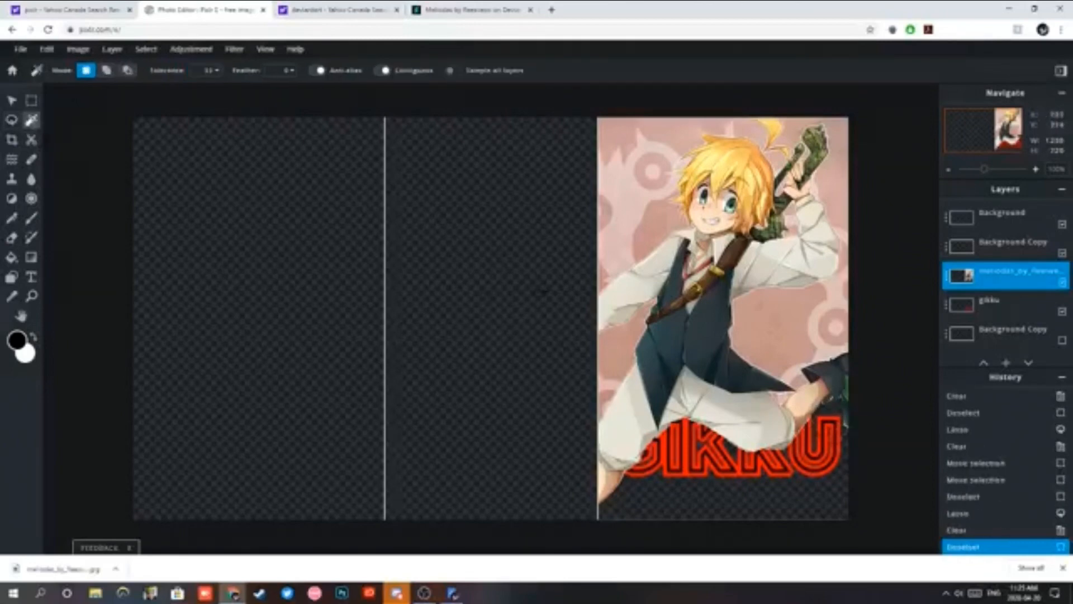
{"action": "left_click", "coordinate": [608, 350]}
{"action": "key", "text": "Delete"}
{"action": "left_click", "coordinate": [51, 54]}
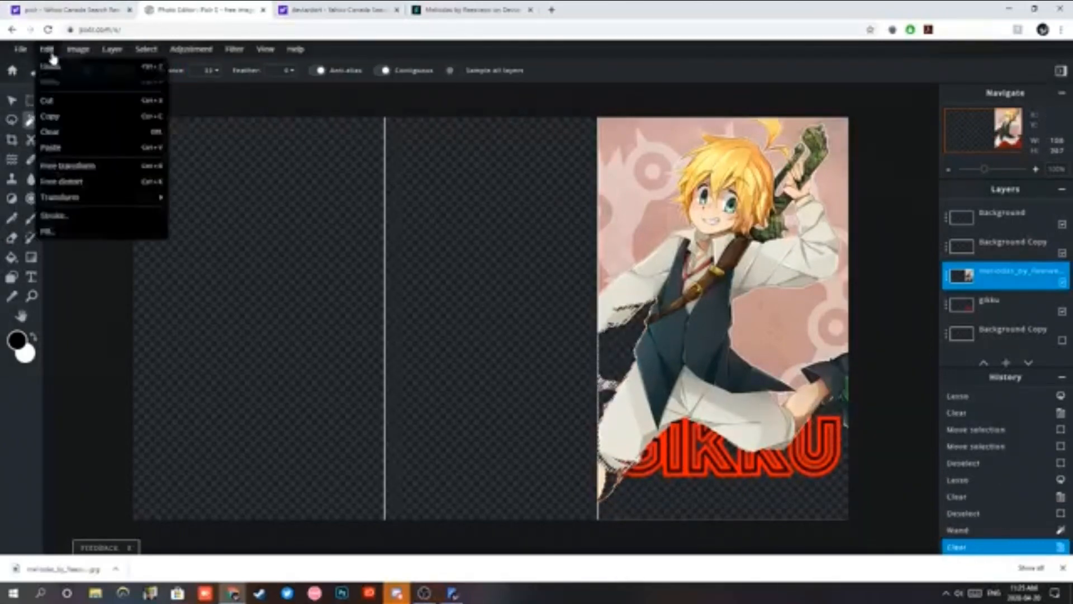
{"action": "left_click", "coordinate": [51, 66]}
{"action": "key", "text": "ctrl+d"}
Lasso and clear the pink background between the lowered arm, the vest and the front trouser leg.
{"action": "left_click", "coordinate": [12, 121]}
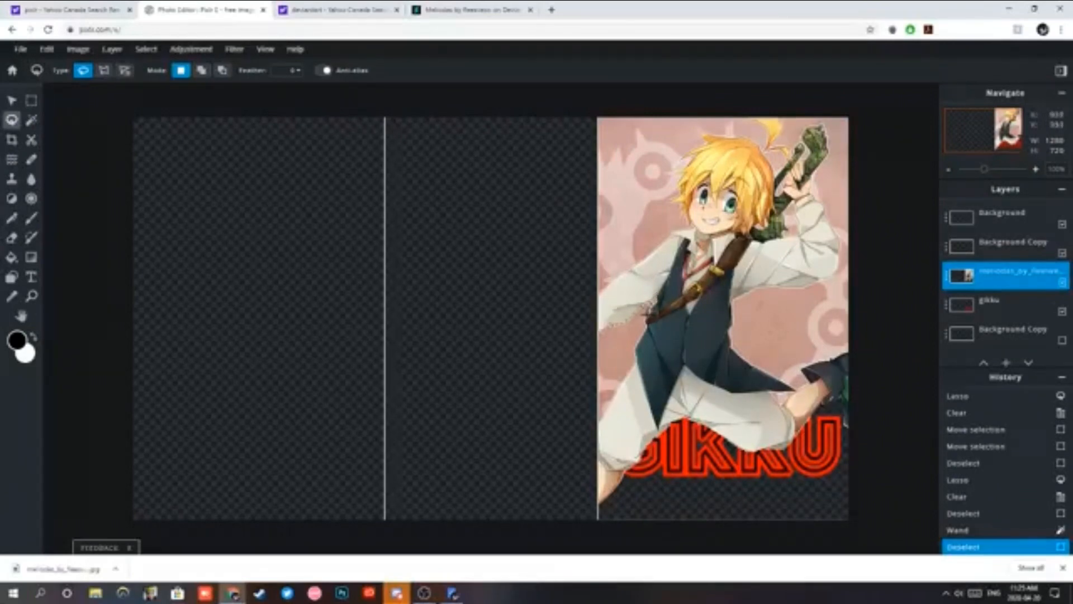
{"action": "left_click_drag", "start_coordinate": [593, 364], "coordinate": [595, 366]}
{"action": "key", "text": "Delete"}
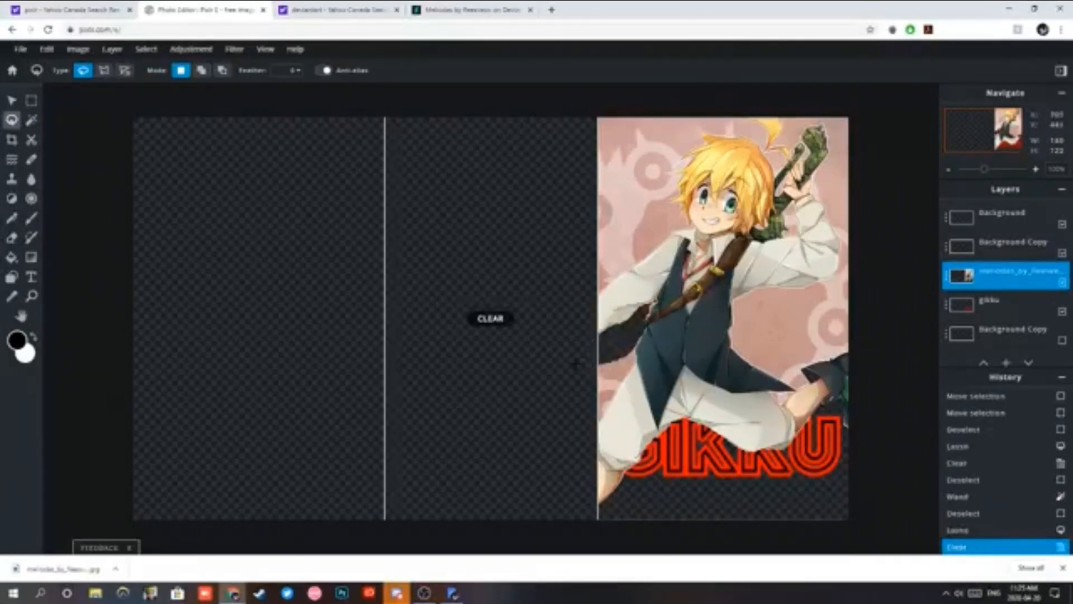
{"action": "left_click", "coordinate": [606, 369]}
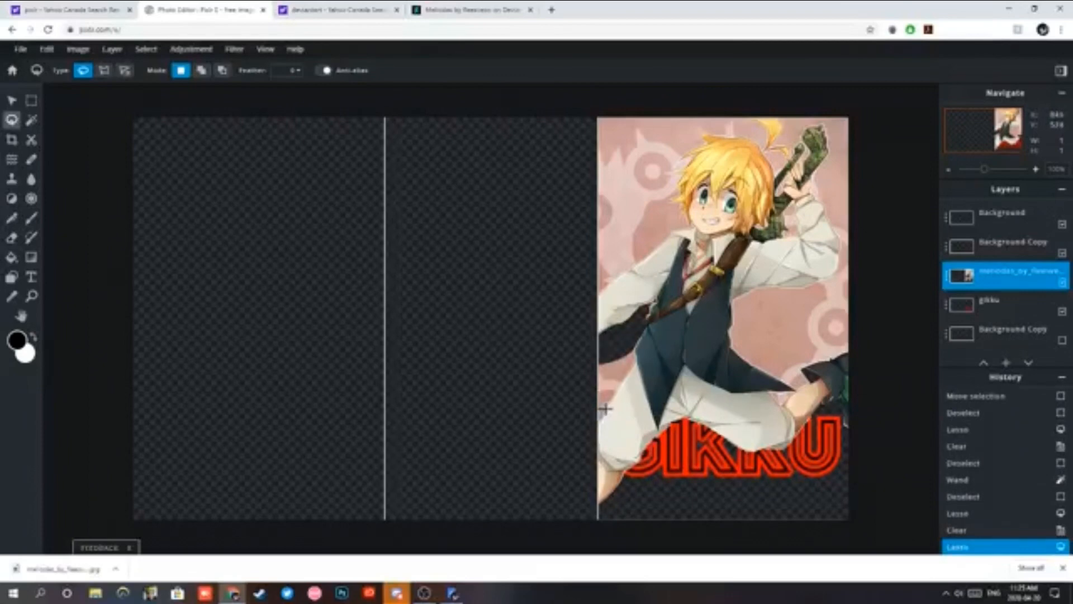
{"action": "mouse_move", "coordinate": [636, 361]}
{"action": "left_mouse_down"}
{"action": "mouse_move", "coordinate": [620, 354]}
{"action": "mouse_move", "coordinate": [635, 369]}
{"action": "left_mouse_up"}
{"action": "key", "text": "Delete"}
{"action": "key", "text": "ctrl+d"}
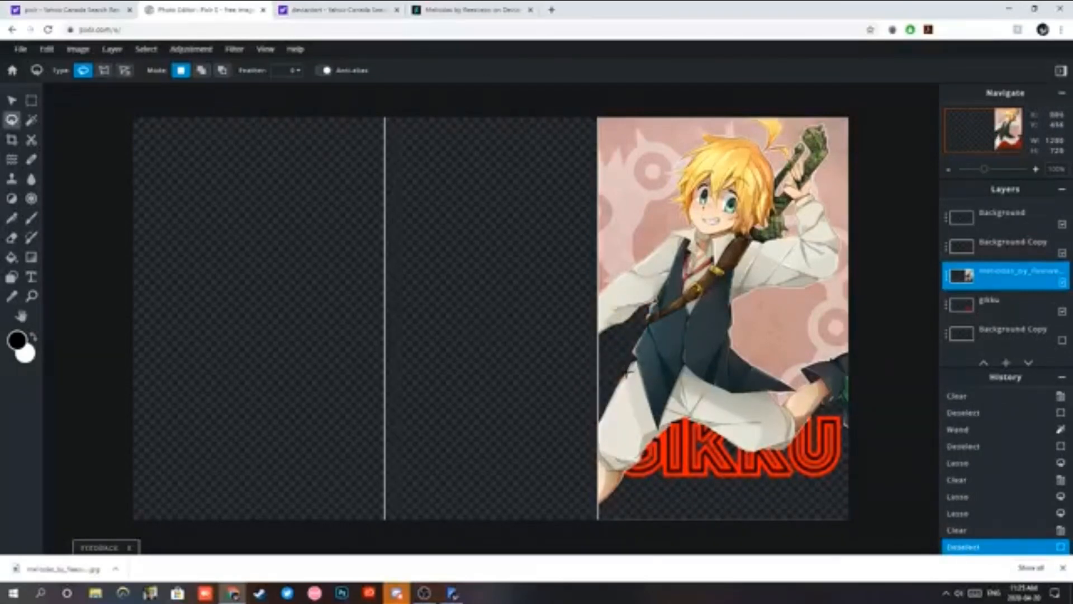
Trim the remaining background slivers along the front trouser leg and the adjoining vest edge with the lasso.
{"action": "left_click_drag", "start_coordinate": [581, 411], "coordinate": [598, 419]}
{"action": "key", "text": "Delete"}
{"action": "key", "text": "ctrl+d"}
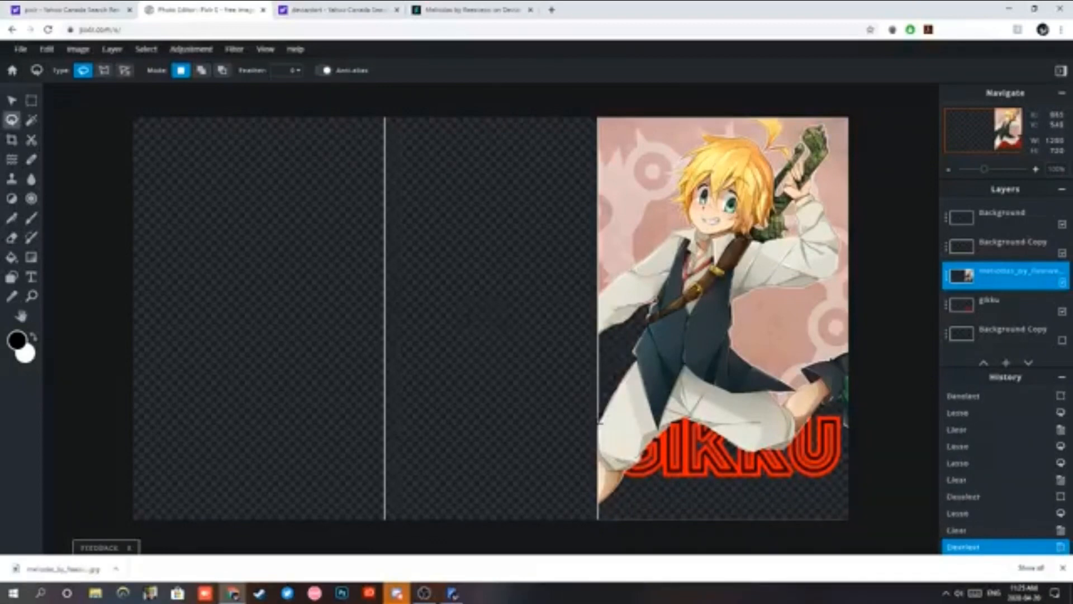
{"action": "left_click", "coordinate": [631, 373]}
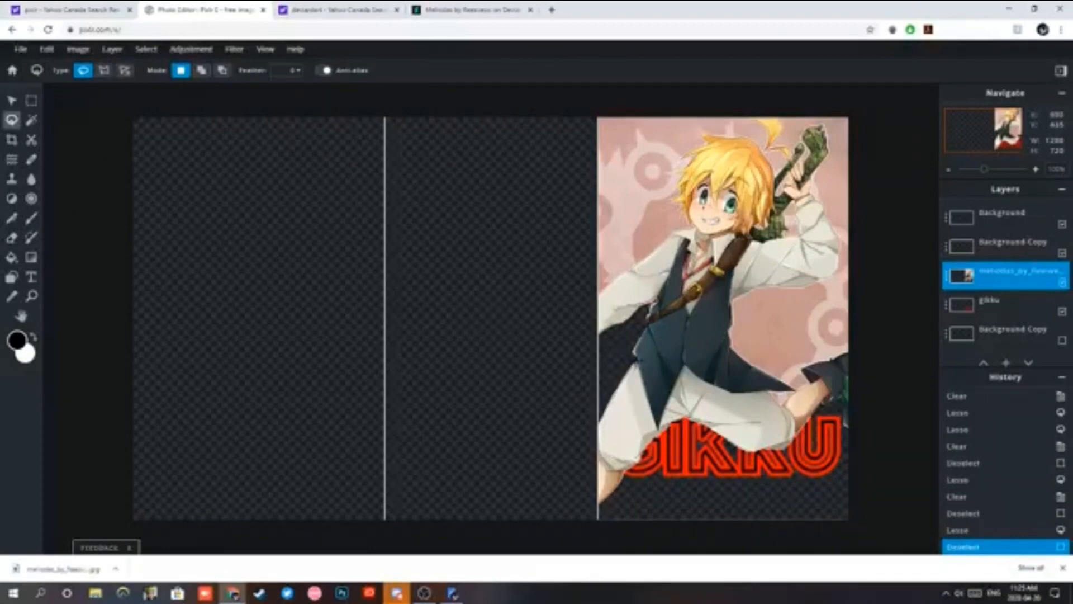
{"action": "left_click_drag", "start_coordinate": [628, 373], "coordinate": [584, 415]}
{"action": "key", "text": "Delete"}
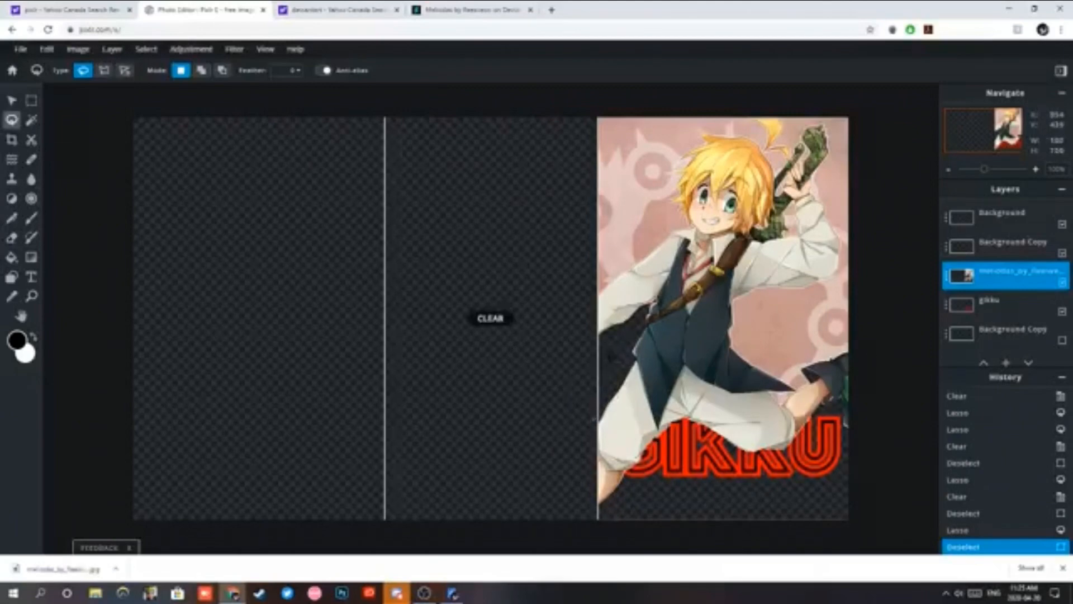
{"action": "key", "text": "ctrl+d"}
{"action": "left_click_drag", "start_coordinate": [639, 355], "coordinate": [625, 347]}
{"action": "key", "text": "Delete"}
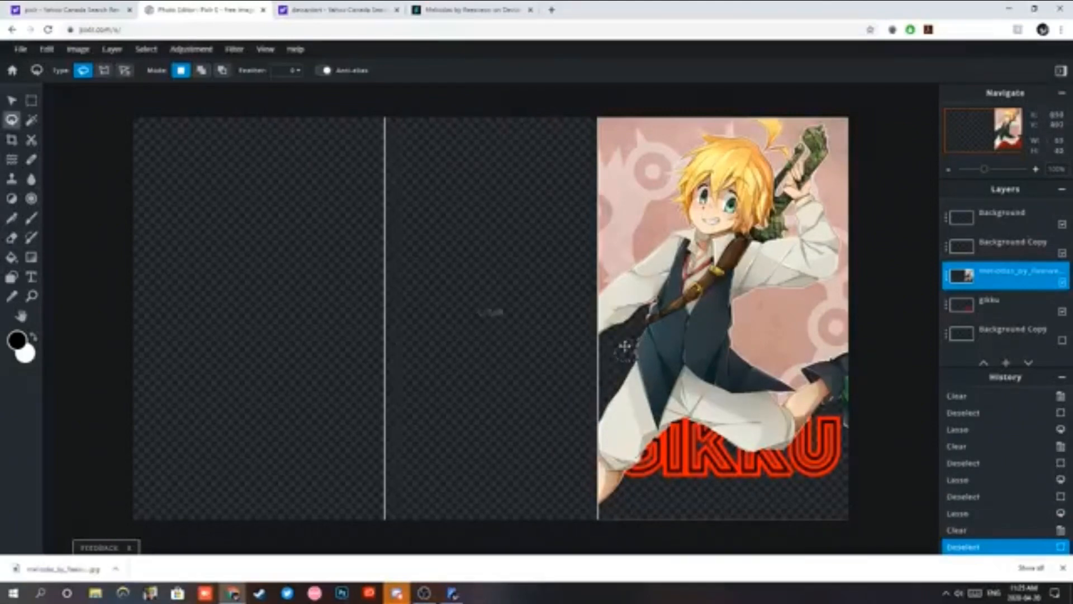
{"action": "key", "text": "ctrl+d"}
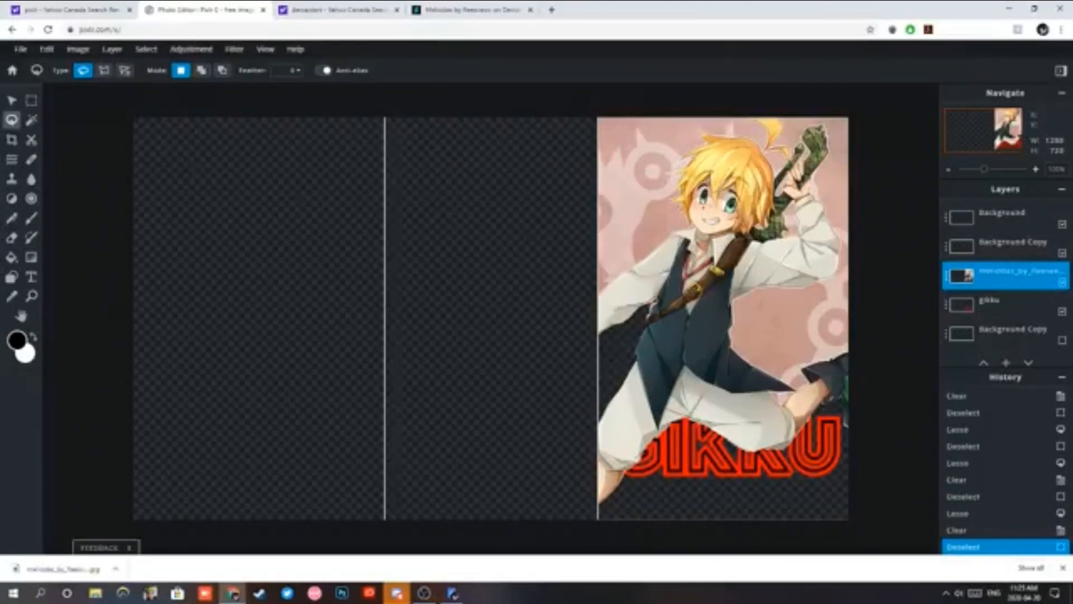
Try to select the background between the raised arm and the bent leg with the magic wand.
{"action": "left_click", "coordinate": [32, 119]}
{"action": "left_click", "coordinate": [809, 322]}
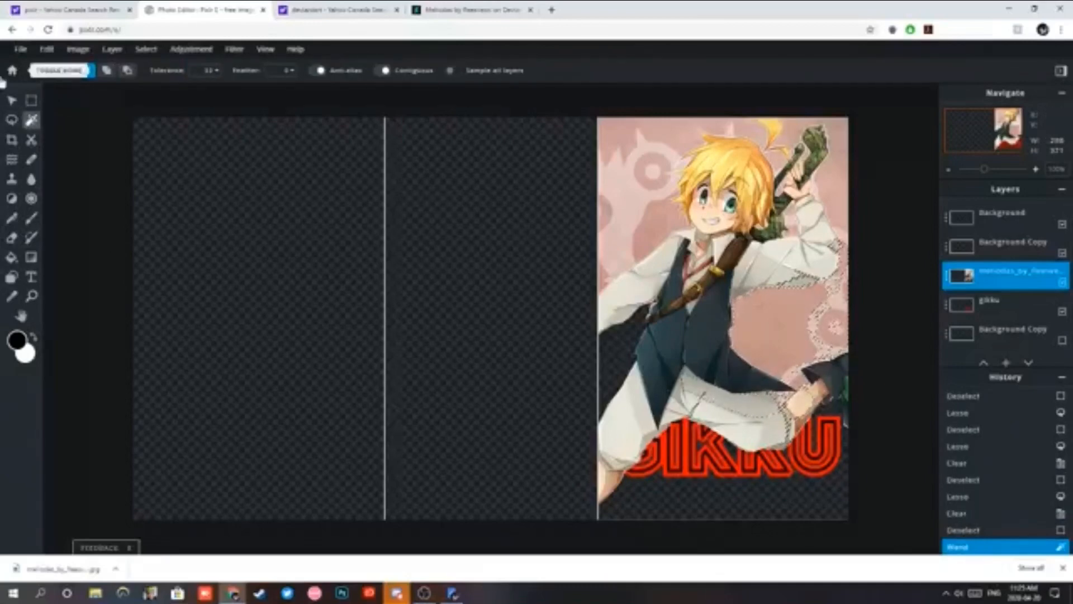
{"action": "left_click", "coordinate": [11, 120]}
{"action": "key", "text": "ctrl+d"}
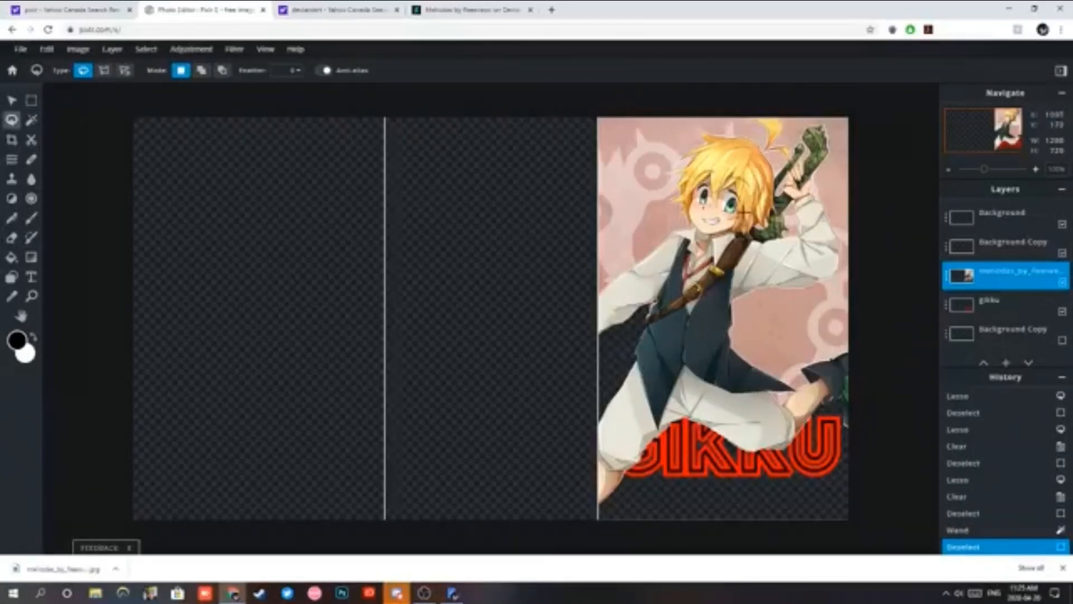
{"action": "mouse_move", "coordinate": [946, 306]}
{"action": "left_mouse_down"}
{"action": "mouse_move", "coordinate": [962, 276]}
{"action": "mouse_move", "coordinate": [962, 305]}
{"action": "left_mouse_up"}
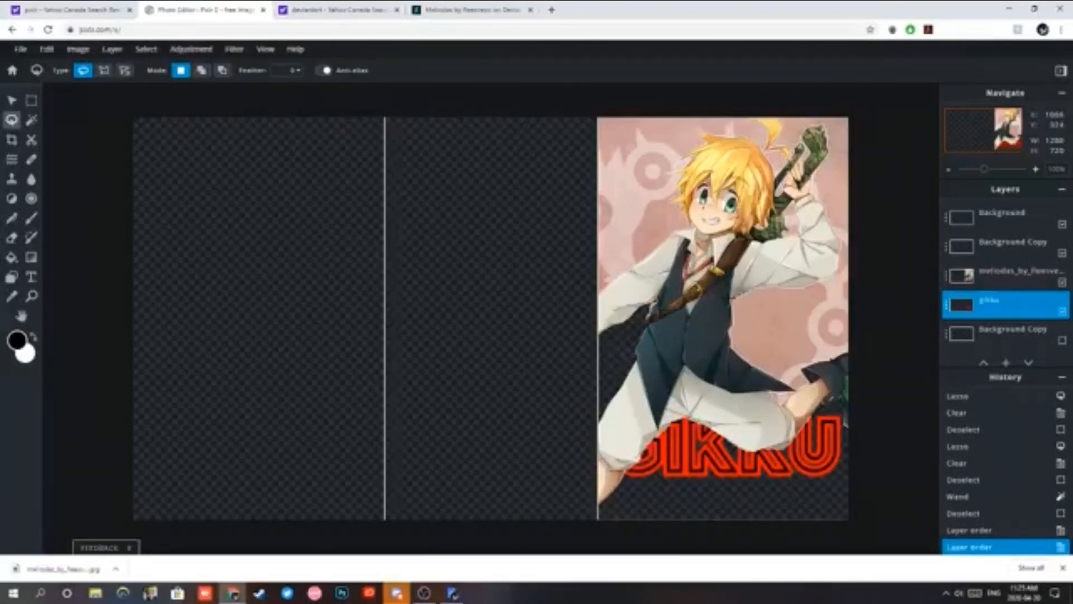
{"action": "left_click", "coordinate": [735, 309]}
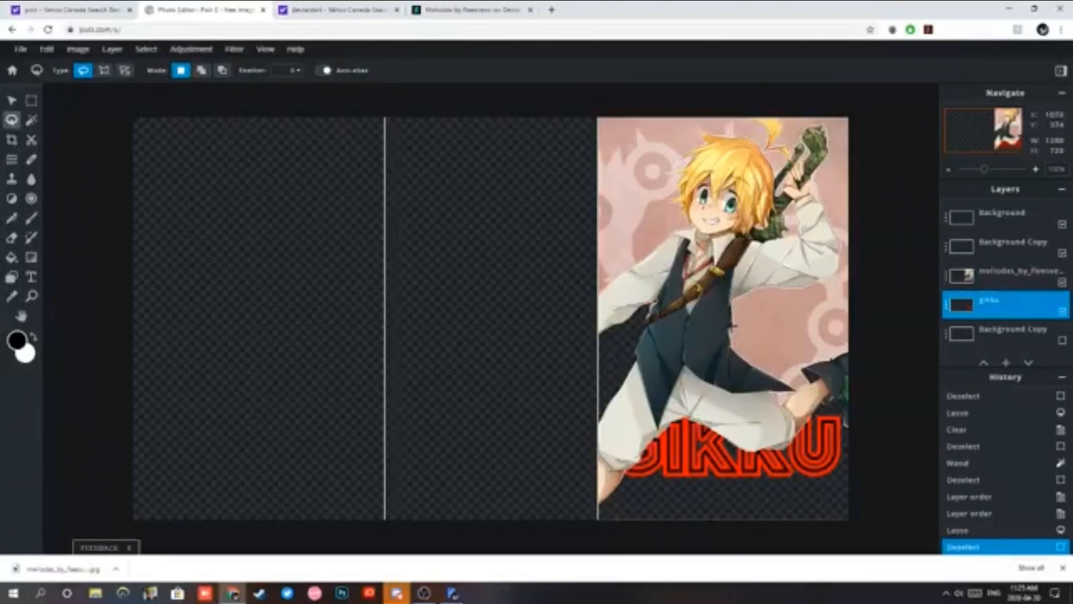
{"action": "left_click", "coordinate": [733, 300]}
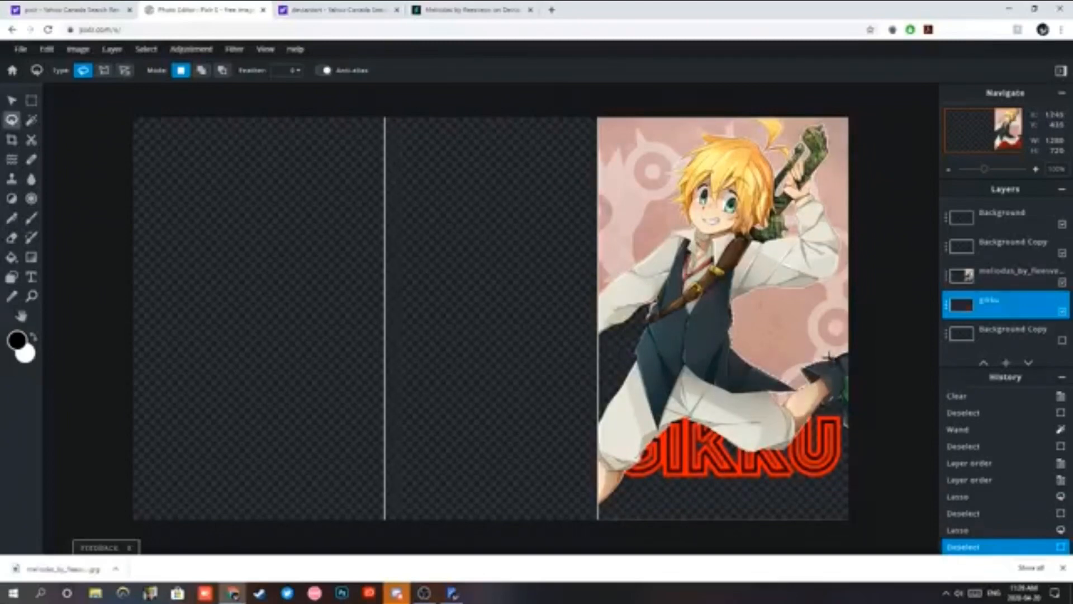
Lasso the background between the vest and the bent leg and clear it from the Meliodas artwork layer.
{"action": "left_click_drag", "start_coordinate": [743, 301], "coordinate": [743, 290]}
{"action": "key", "text": "Delete"}
{"action": "key", "text": "ctrl+d"}
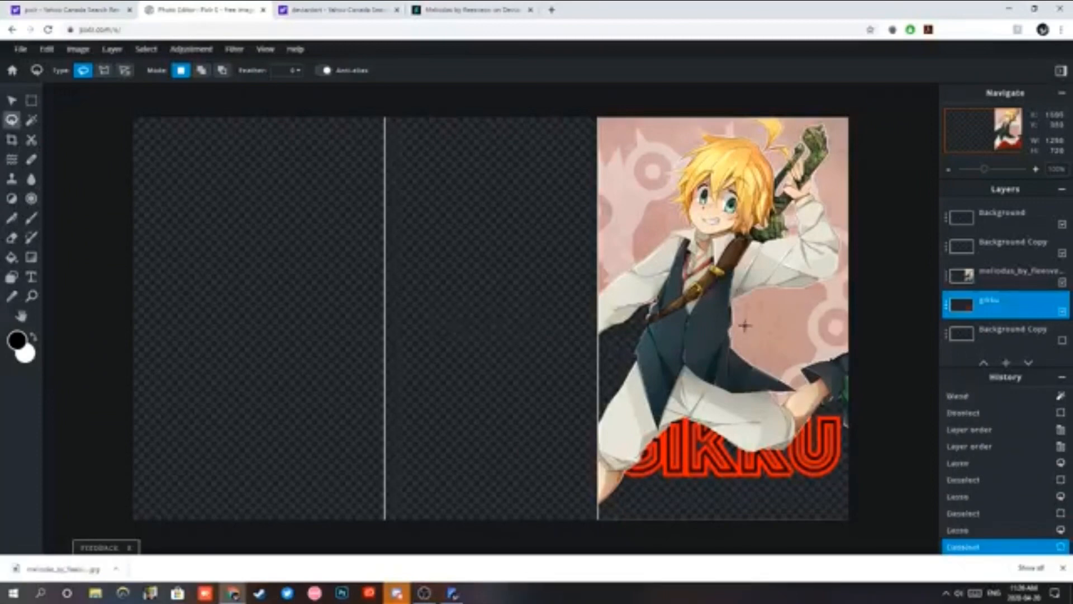
{"action": "left_click", "coordinate": [46, 49]}
{"action": "left_click", "coordinate": [53, 68]}
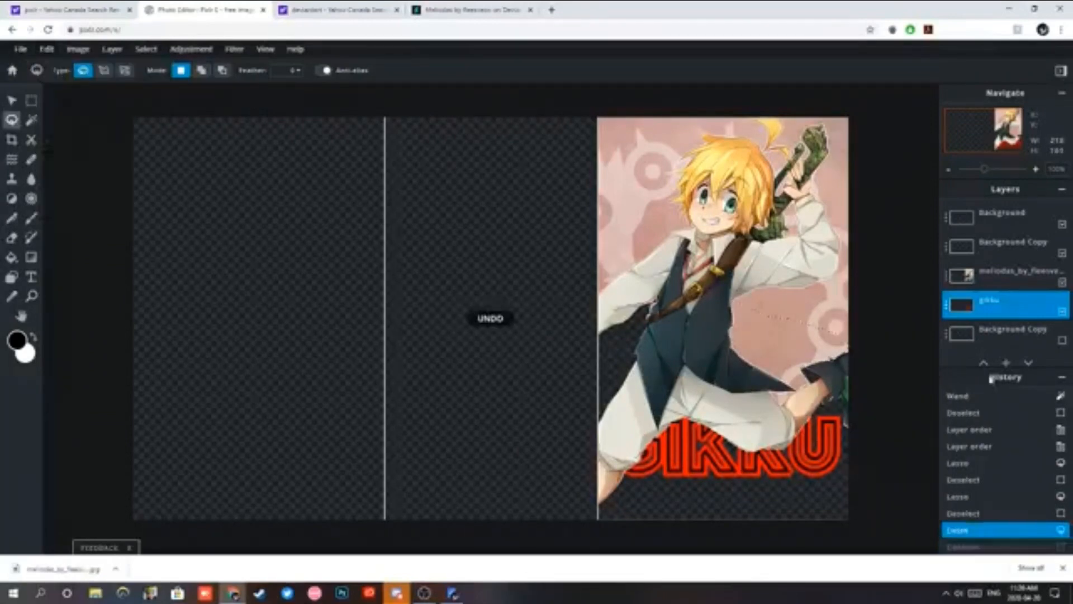
{"action": "left_click", "coordinate": [1006, 275]}
{"action": "key", "text": "Delete"}
{"action": "key", "text": "ctrl+d"}
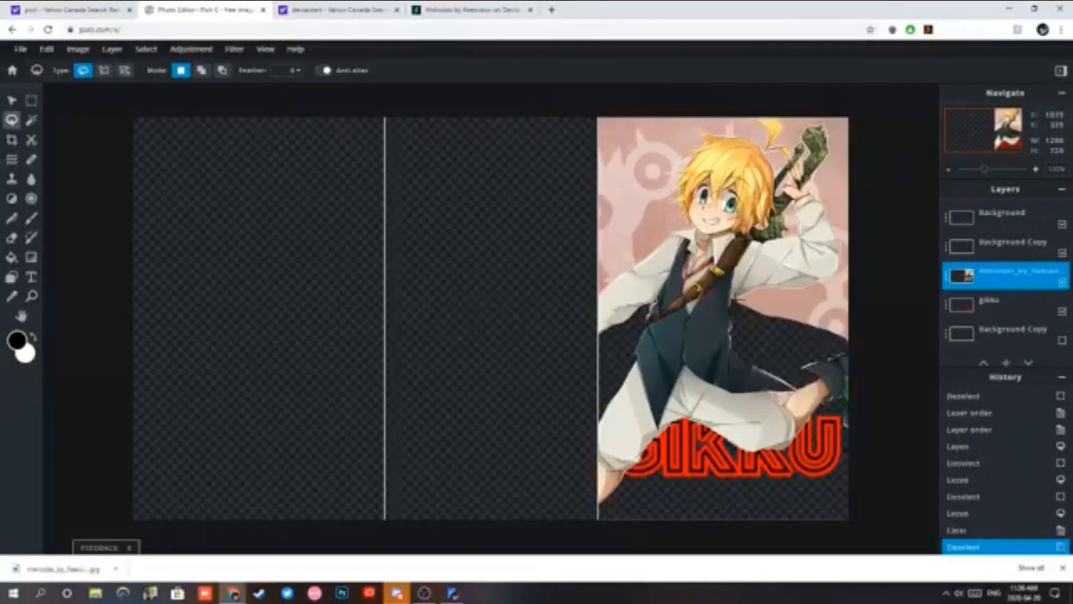
Lasso and clear the remaining strip of emblem background below the raised arm's sleeve.
{"action": "mouse_move", "coordinate": [740, 295]}
{"action": "left_mouse_down"}
{"action": "mouse_move", "coordinate": [847, 284]}
{"action": "mouse_move", "coordinate": [860, 303]}
{"action": "mouse_move", "coordinate": [853, 344]}
{"action": "left_mouse_up"}
{"action": "key", "text": "Delete"}
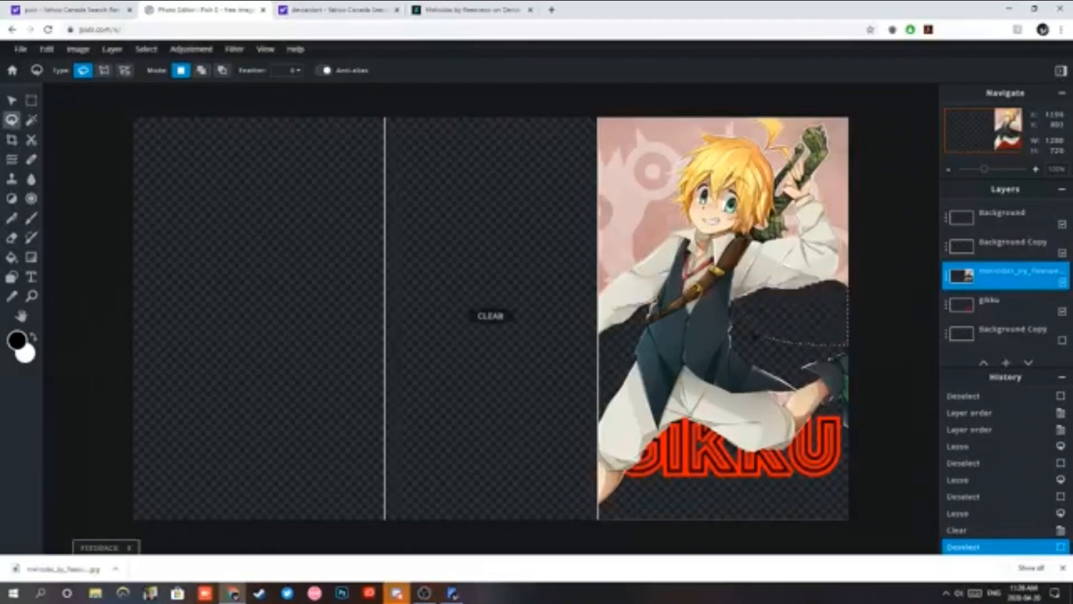
{"action": "key", "text": "ctrl+d"}
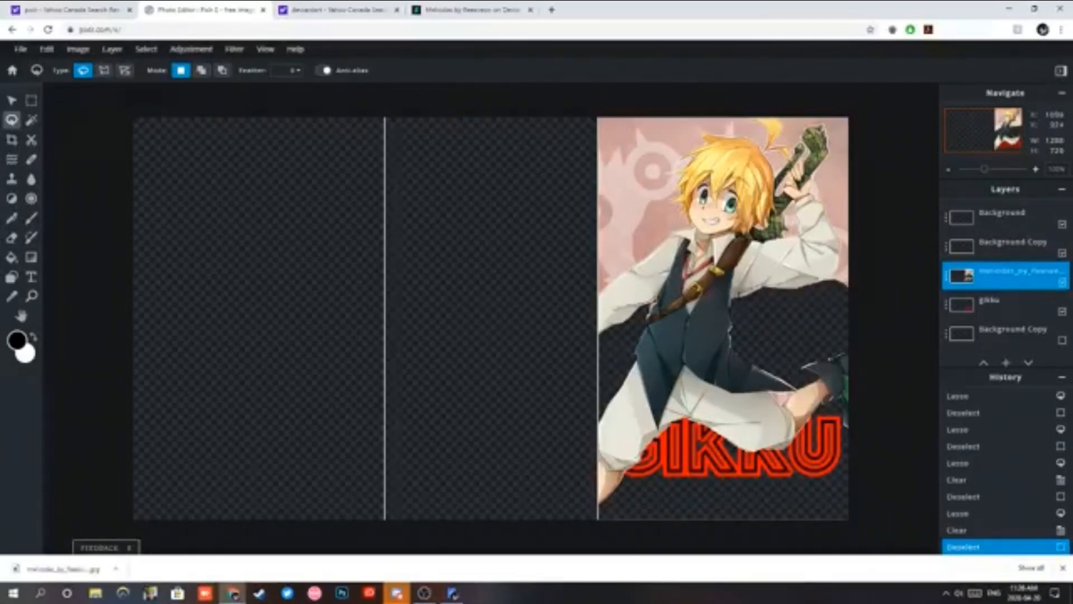
Trim the leftover background along the underside of the raised sleeve and around the elbow with the lasso.
{"action": "left_click_drag", "start_coordinate": [741, 298], "coordinate": [770, 285]}
{"action": "key", "text": "Delete"}
{"action": "key", "text": "ctrl+d"}
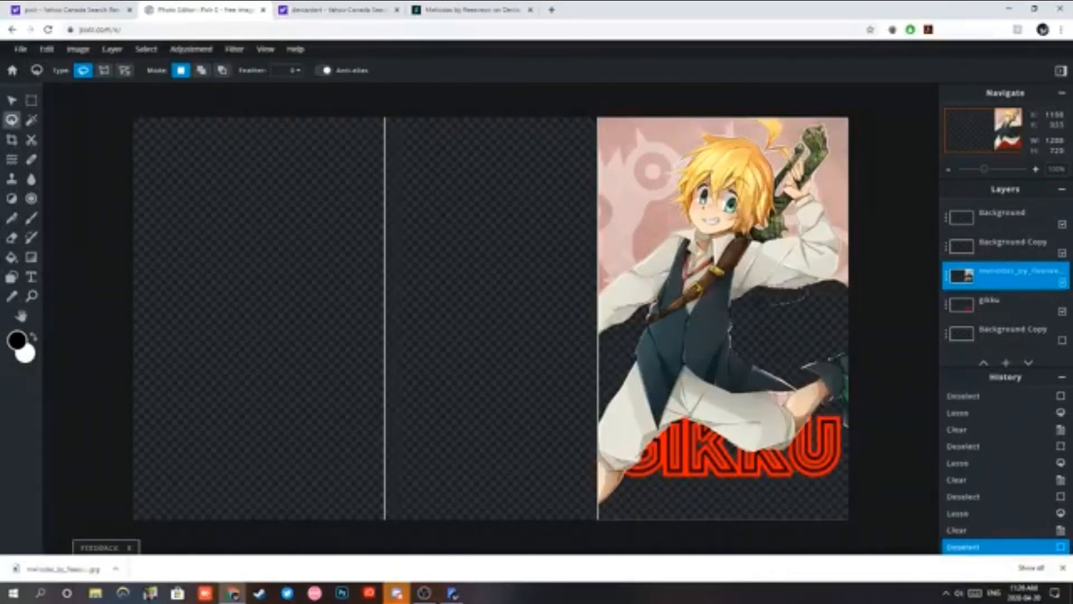
{"action": "left_click_drag", "start_coordinate": [780, 288], "coordinate": [768, 288]}
{"action": "key", "text": "Delete"}
{"action": "key", "text": "ctrl+d"}
{"action": "mouse_move", "coordinate": [838, 269]}
{"action": "left_mouse_down"}
{"action": "mouse_move", "coordinate": [841, 247]}
{"action": "mouse_move", "coordinate": [868, 255]}
{"action": "mouse_move", "coordinate": [797, 300]}
{"action": "mouse_move", "coordinate": [814, 296]}
{"action": "left_mouse_up"}
{"action": "key", "text": "Delete"}
{"action": "key", "text": "ctrl+d"}
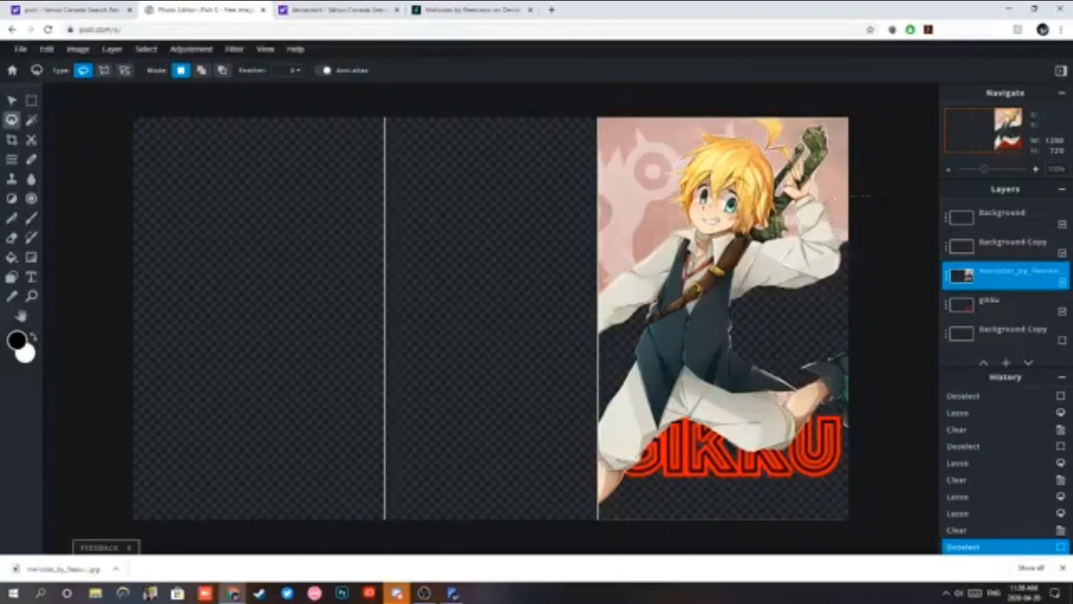
Lasso and clear the background outside the raised forearm, from the elbow up towards the hand.
{"action": "key", "text": "Delete"}
{"action": "left_click_drag", "start_coordinate": [871, 196], "coordinate": [837, 262]}
{"action": "key", "text": "ctrl+d"}
{"action": "key", "text": "ctrl+d"}
{"action": "key", "text": "Delete"}
{"action": "key", "text": "ctrl+d"}
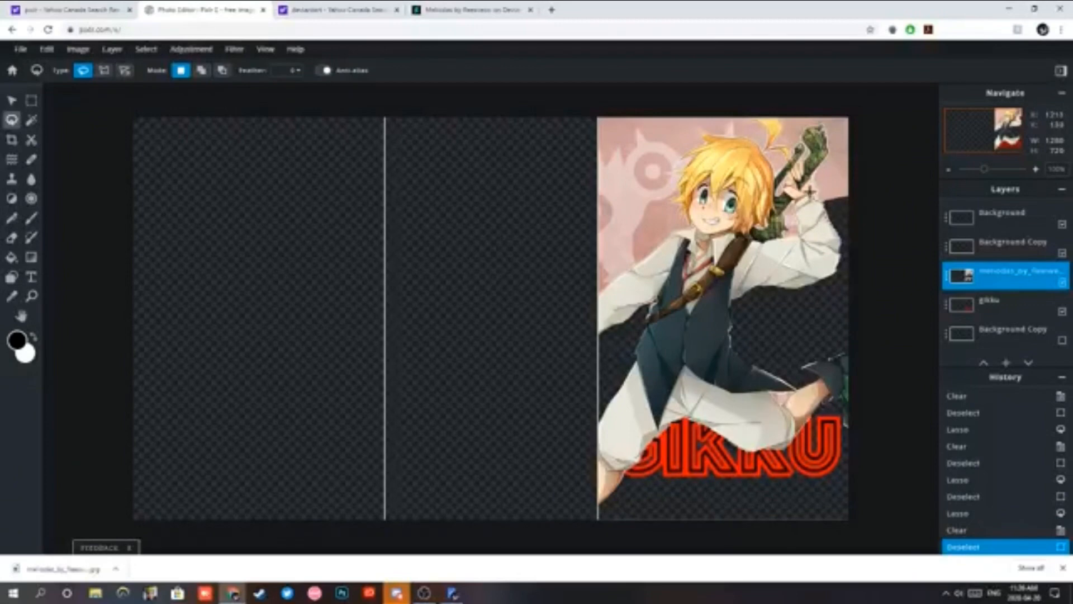
Leave the editor page and return to reload the project.
{"action": "key", "text": "alt+Left"}
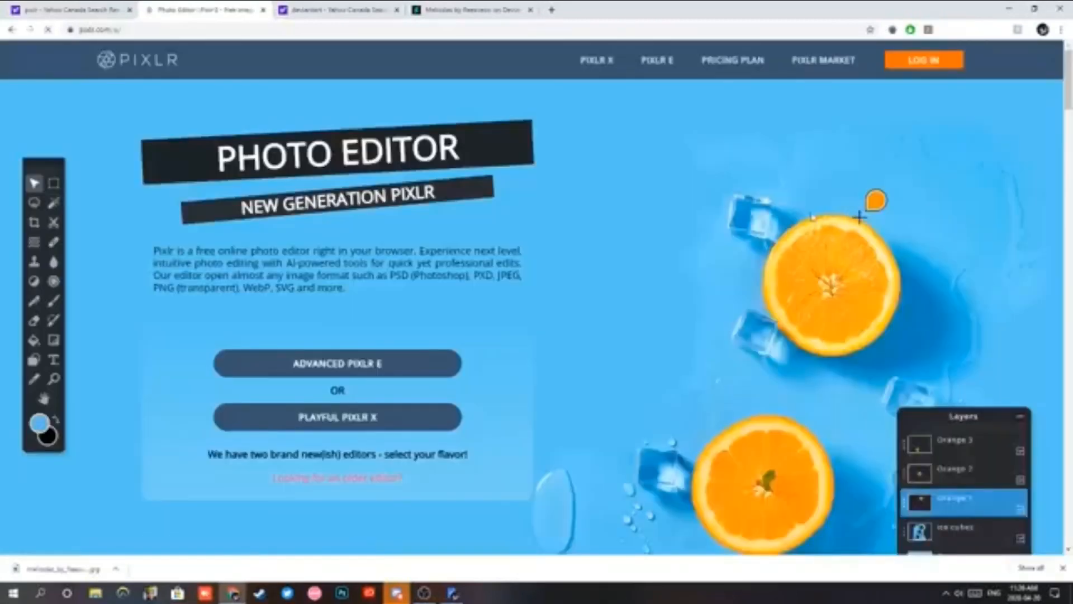
{"action": "key", "text": "alt+Right"}
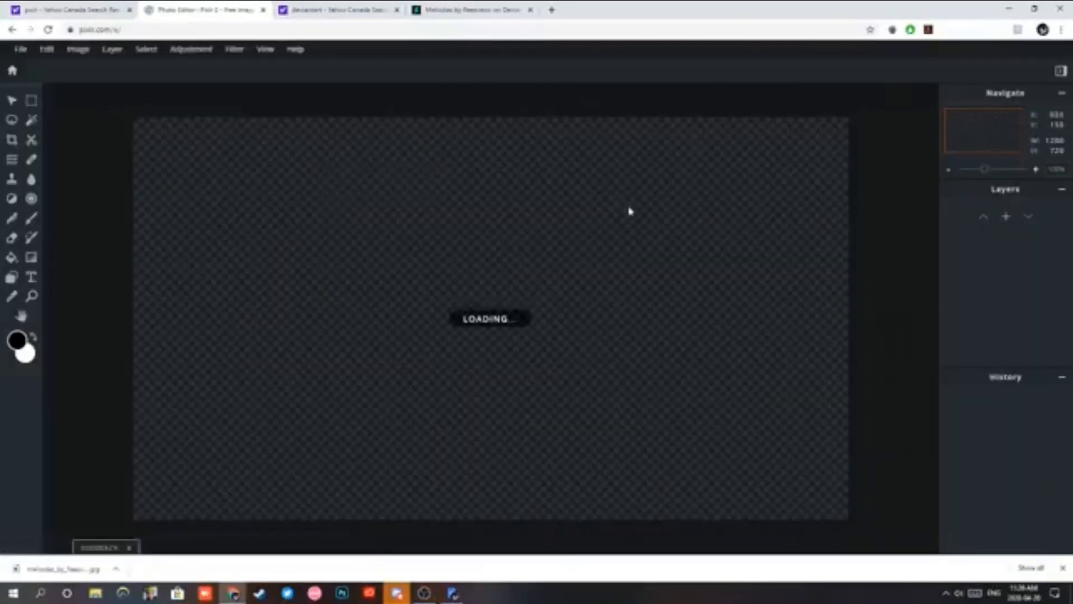
Lasso and clear the small background gap between the green hilt and the gripping hand on the Meliodas layer.
{"action": "scroll", "coordinate": [622, 208], "scroll_direction": "up", "scroll_amount": 4}
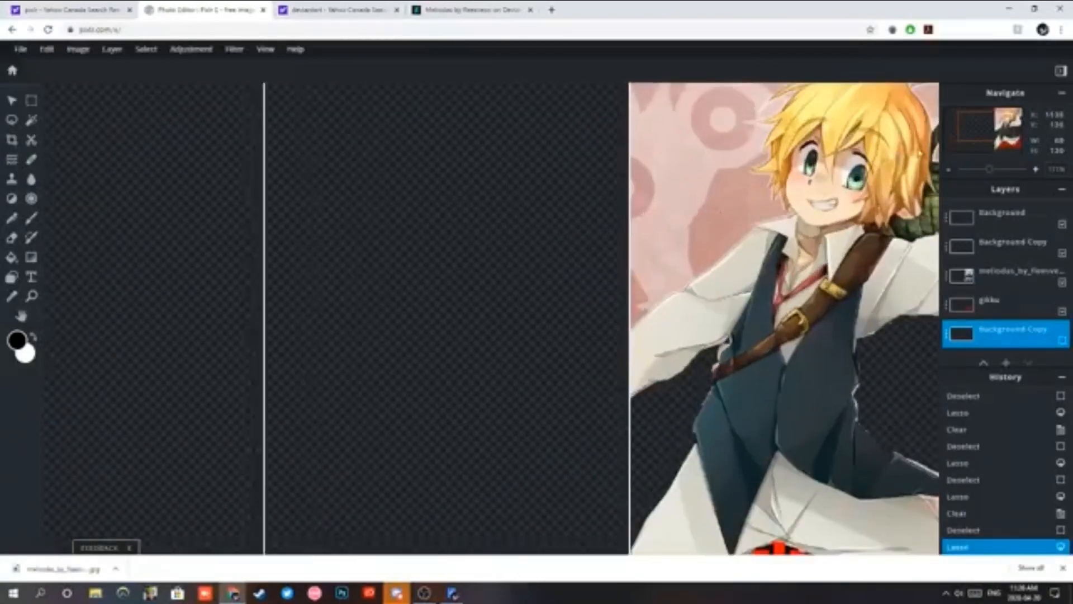
{"action": "left_click_drag", "start_coordinate": [1005, 128], "coordinate": [1019, 112]}
{"action": "scroll", "coordinate": [824, 154], "scroll_direction": "up", "scroll_amount": 2}
{"action": "scroll", "coordinate": [872, 191], "scroll_direction": "up", "scroll_amount": 3}
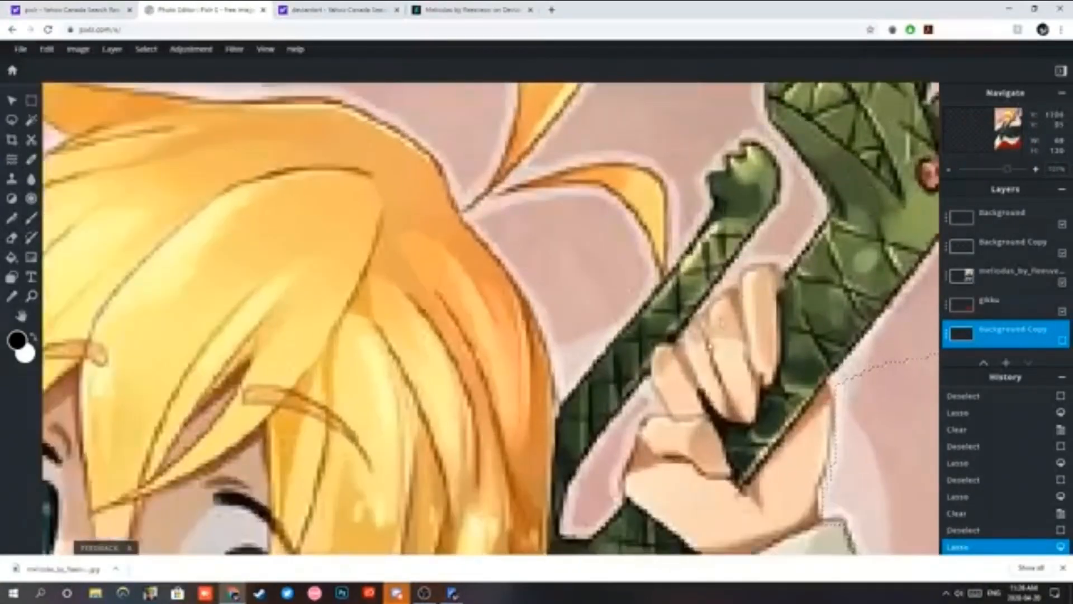
{"action": "scroll", "coordinate": [679, 395], "scroll_direction": "down", "scroll_amount": 2}
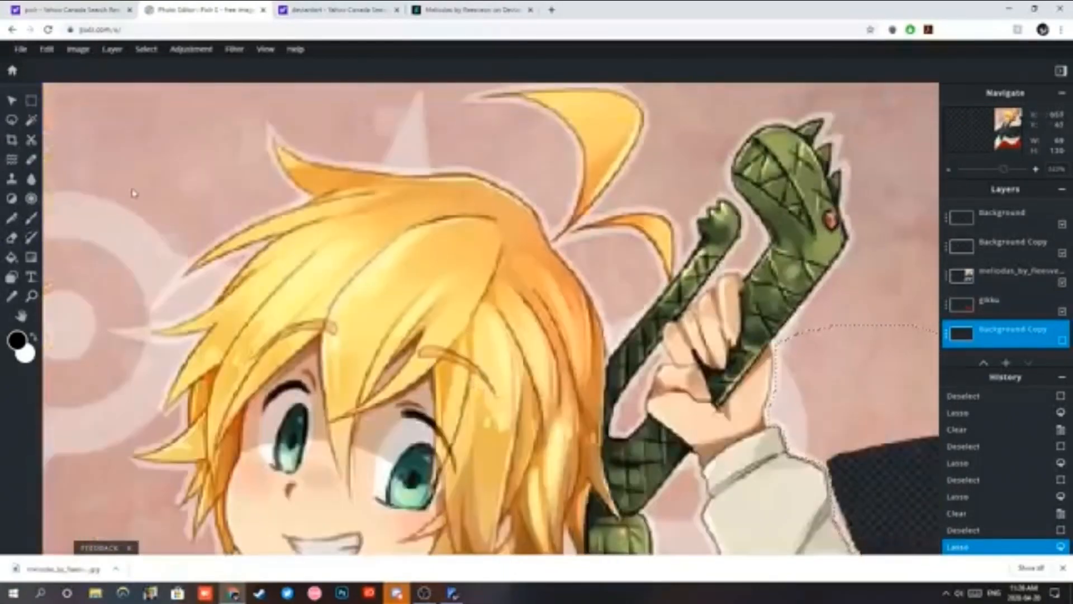
{"action": "left_click", "coordinate": [11, 119]}
{"action": "scroll", "coordinate": [654, 369], "scroll_direction": "down", "scroll_amount": 2}
{"action": "scroll", "coordinate": [786, 290], "scroll_direction": "up", "scroll_amount": 3}
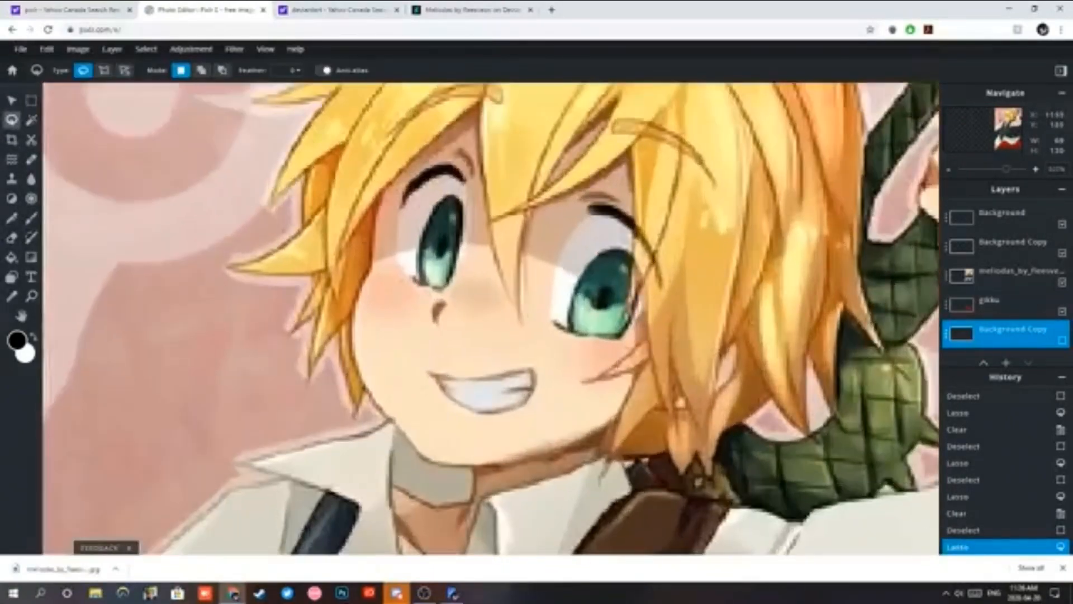
{"action": "left_click", "coordinate": [1009, 117]}
{"action": "left_click", "coordinate": [1009, 112]}
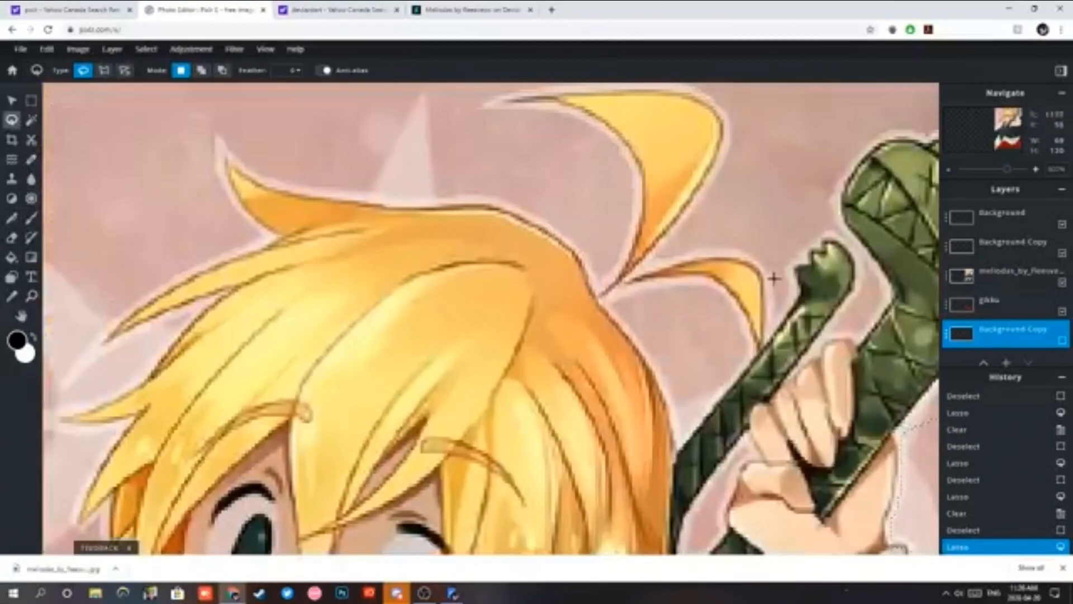
{"action": "scroll", "coordinate": [797, 277], "scroll_direction": "down", "scroll_amount": 2}
{"action": "left_click", "coordinate": [1007, 122]}
{"action": "left_click_drag", "start_coordinate": [1008, 122], "coordinate": [1009, 116]}
{"action": "left_click", "coordinate": [649, 207]}
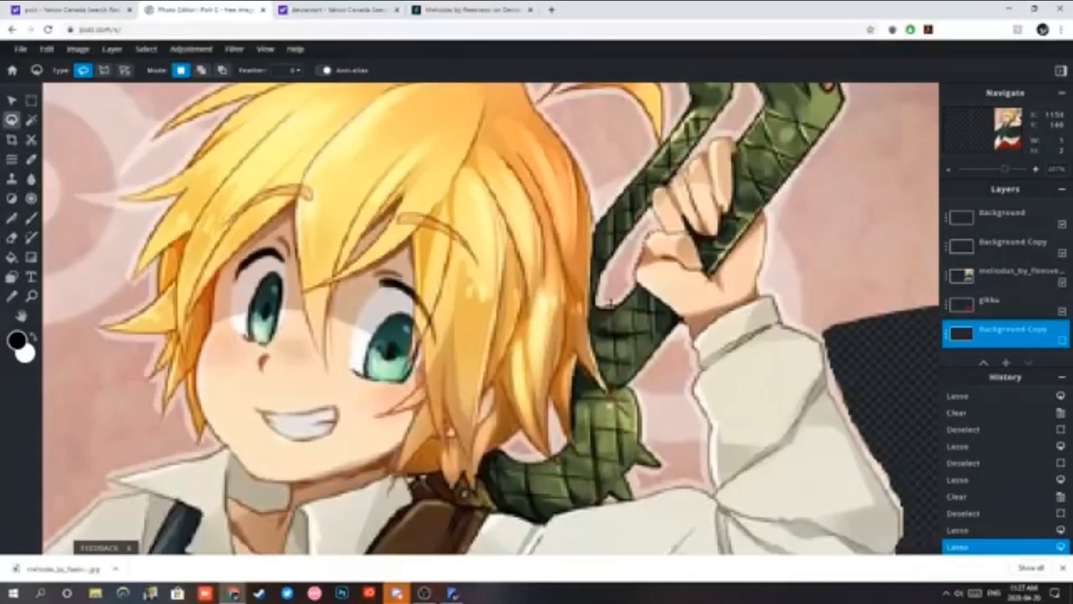
{"action": "left_click_drag", "start_coordinate": [597, 299], "coordinate": [649, 215]}
{"action": "left_click", "coordinate": [629, 216]}
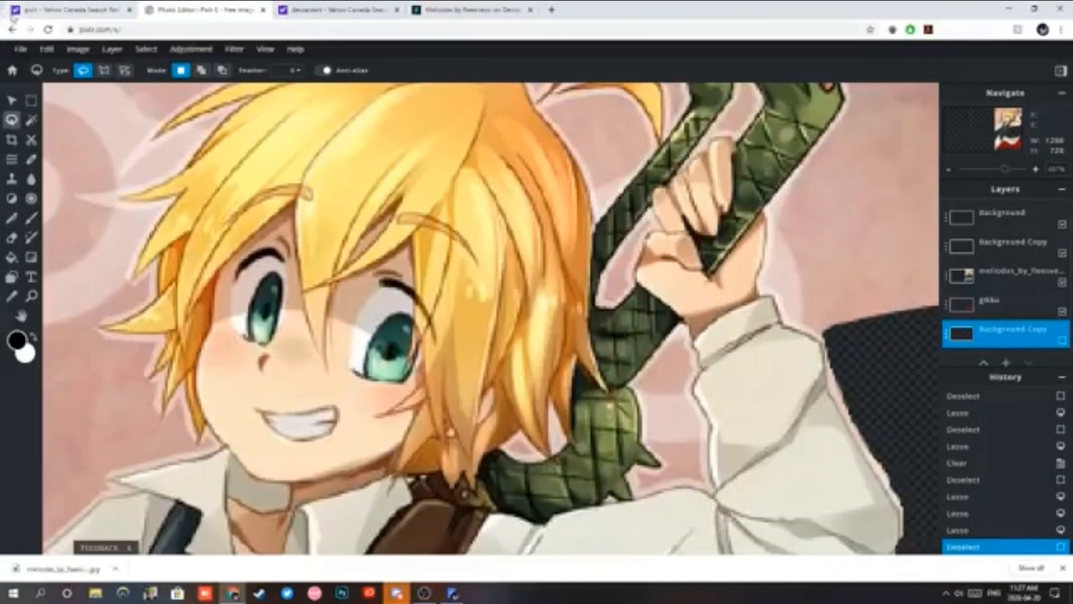
{"action": "left_click", "coordinate": [48, 54]}
{"action": "left_click", "coordinate": [49, 66]}
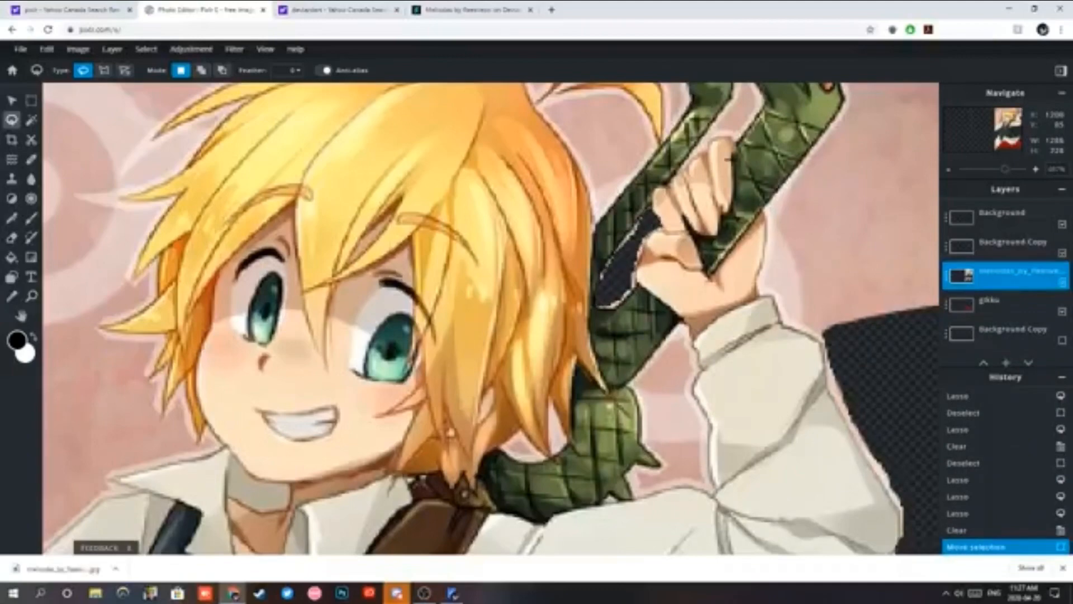
Lasso and clear the narrow background gap between the hilt's curled end and the dragon head.
{"action": "left_click", "coordinate": [729, 168]}
{"action": "scroll", "coordinate": [729, 168], "scroll_direction": "up", "scroll_amount": 2}
{"action": "scroll", "coordinate": [821, 182], "scroll_direction": "down", "scroll_amount": 1}
{"action": "left_click_drag", "start_coordinate": [821, 182], "coordinate": [872, 293]}
{"action": "mouse_move", "coordinate": [896, 152]}
{"action": "left_mouse_down"}
{"action": "mouse_move", "coordinate": [843, 208]}
{"action": "mouse_move", "coordinate": [763, 207]}
{"action": "mouse_move", "coordinate": [716, 228]}
{"action": "mouse_move", "coordinate": [735, 261]}
{"action": "mouse_move", "coordinate": [717, 296]}
{"action": "mouse_move", "coordinate": [698, 296]}
{"action": "mouse_move", "coordinate": [717, 254]}
{"action": "mouse_move", "coordinate": [696, 208]}
{"action": "left_mouse_up"}
{"action": "key", "text": "Delete"}
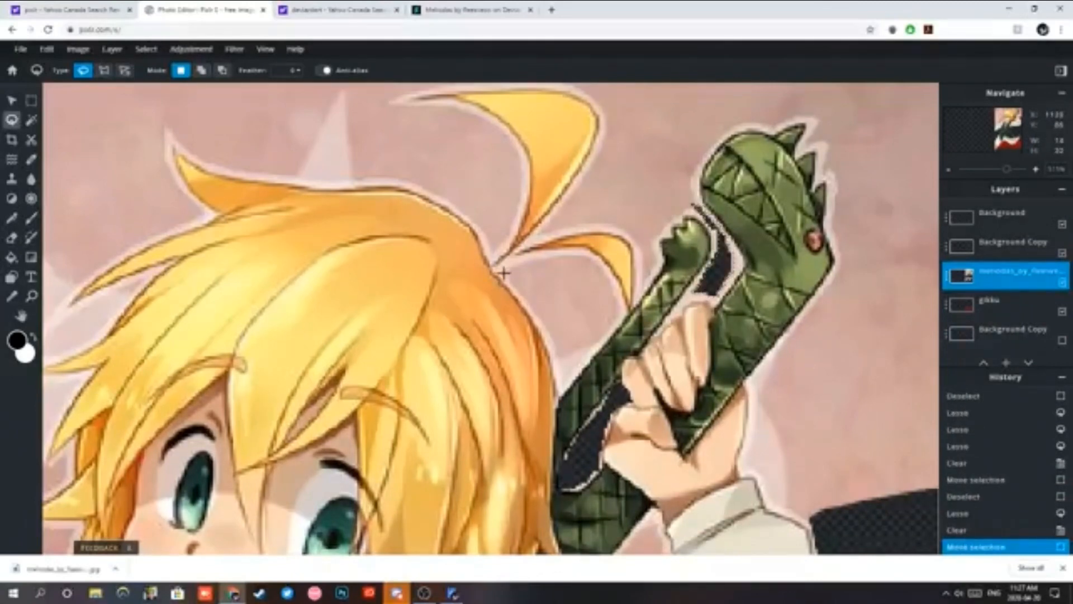
Lasso and clear the background between the hair and the hilt, trimming the leftover fringe along both edges.
{"action": "mouse_move", "coordinate": [504, 273]}
{"action": "left_mouse_down"}
{"action": "mouse_move", "coordinate": [546, 248]}
{"action": "mouse_move", "coordinate": [577, 248]}
{"action": "mouse_move", "coordinate": [607, 275]}
{"action": "mouse_move", "coordinate": [614, 316]}
{"action": "mouse_move", "coordinate": [563, 358]}
{"action": "mouse_move", "coordinate": [500, 269]}
{"action": "left_mouse_up"}
{"action": "key", "text": "Delete"}
{"action": "key", "text": "ctrl+d"}
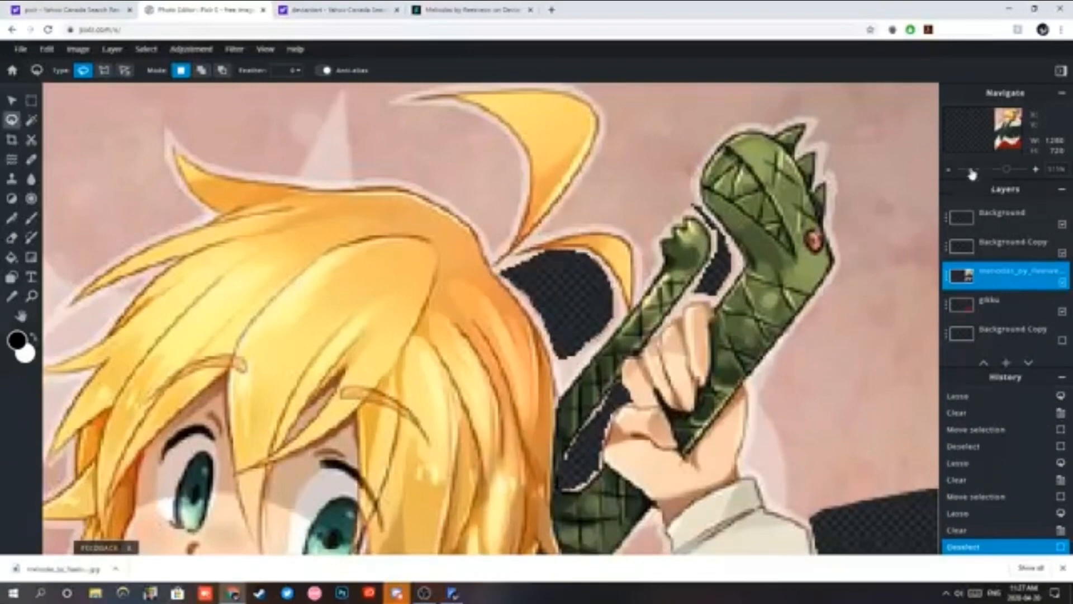
{"action": "scroll", "coordinate": [865, 183], "scroll_direction": "down", "scroll_amount": 4}
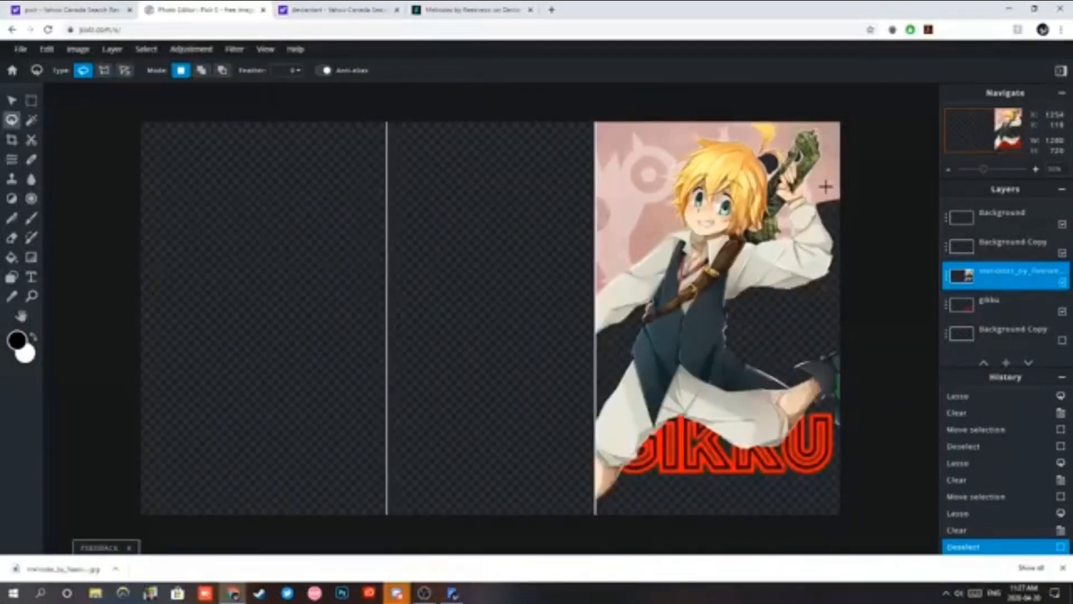
{"action": "scroll", "coordinate": [763, 183], "scroll_direction": "up", "scroll_amount": 5}
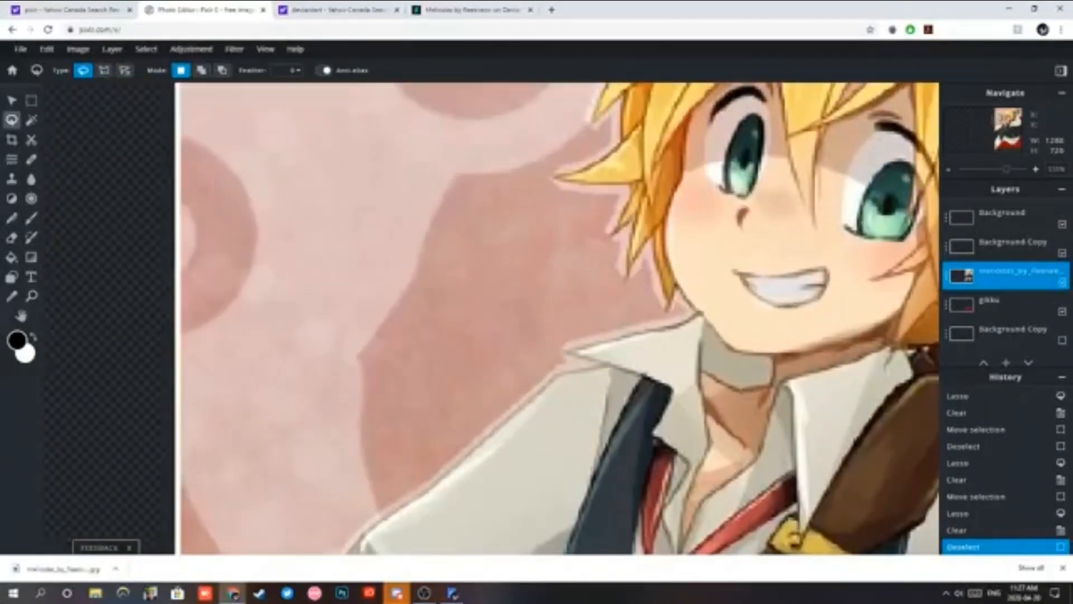
{"action": "scroll", "coordinate": [752, 207], "scroll_direction": "up", "scroll_amount": 2}
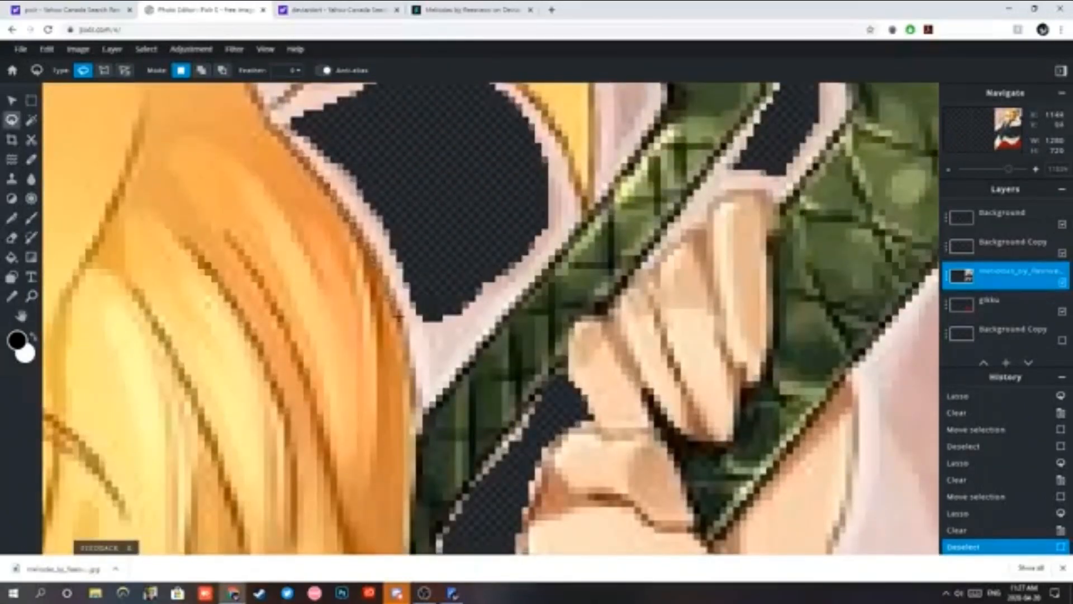
{"action": "mouse_move", "coordinate": [474, 348]}
{"action": "left_mouse_down"}
{"action": "mouse_move", "coordinate": [569, 232]}
{"action": "mouse_move", "coordinate": [425, 168]}
{"action": "mouse_move", "coordinate": [369, 165]}
{"action": "left_mouse_up"}
{"action": "key", "text": "Delete"}
{"action": "key", "text": "ctrl+d"}
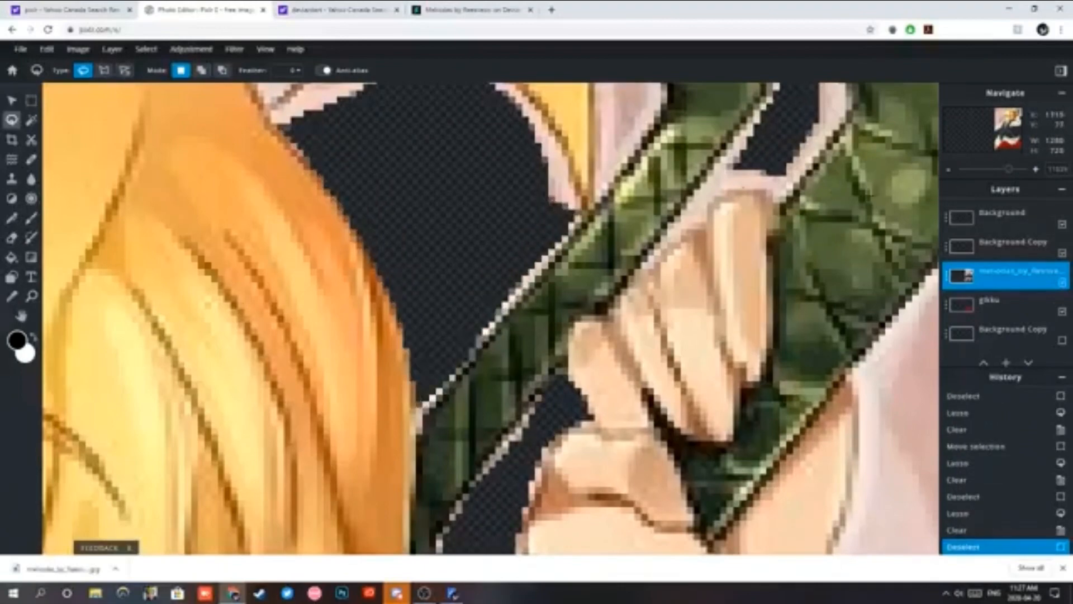
Trim the leftover background fringe along the underside of the lower loose hair strand with the lasso.
{"action": "left_click_drag", "start_coordinate": [1011, 115], "coordinate": [1011, 111]}
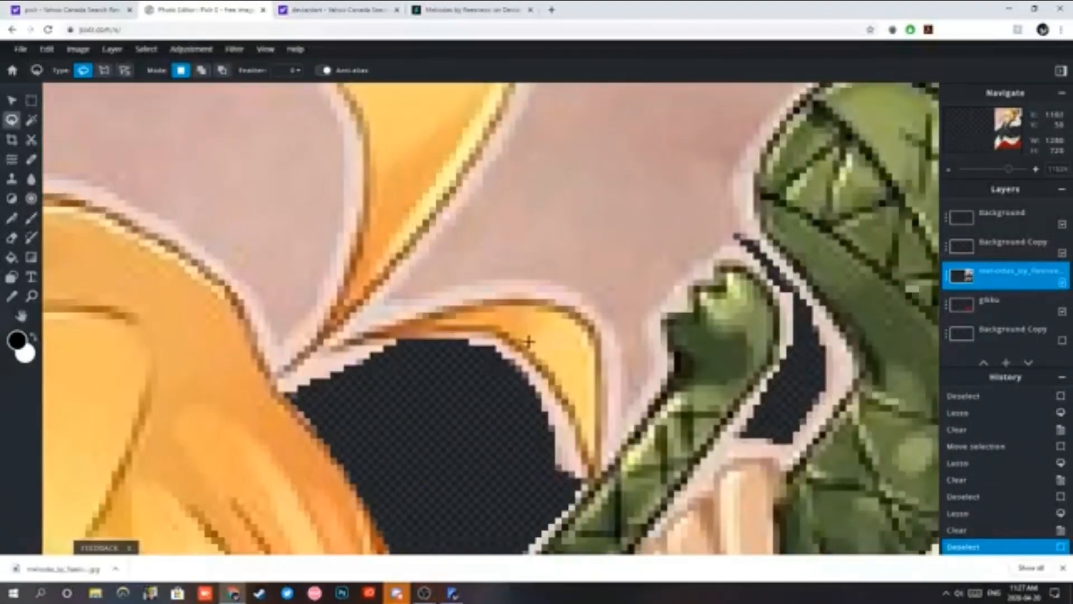
{"action": "mouse_move", "coordinate": [275, 384]}
{"action": "left_mouse_down"}
{"action": "mouse_move", "coordinate": [386, 342]}
{"action": "mouse_move", "coordinate": [460, 334]}
{"action": "mouse_move", "coordinate": [502, 346]}
{"action": "mouse_move", "coordinate": [544, 382]}
{"action": "mouse_move", "coordinate": [586, 472]}
{"action": "left_mouse_up"}
{"action": "left_click_drag", "start_coordinate": [447, 453], "coordinate": [442, 451]}
{"action": "key", "text": "Delete"}
{"action": "key", "text": "ctrl+d"}
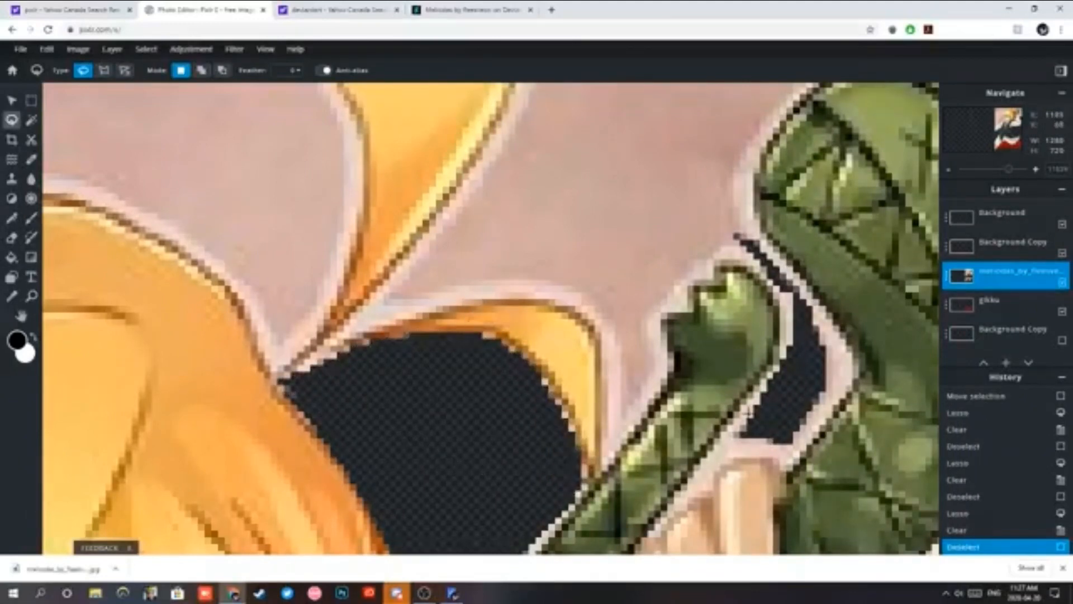
Trim the pale background fringe inside the gap between the hilt's curled end and the dragon head.
{"action": "left_click_drag", "start_coordinate": [1014, 112], "coordinate": [1019, 111]}
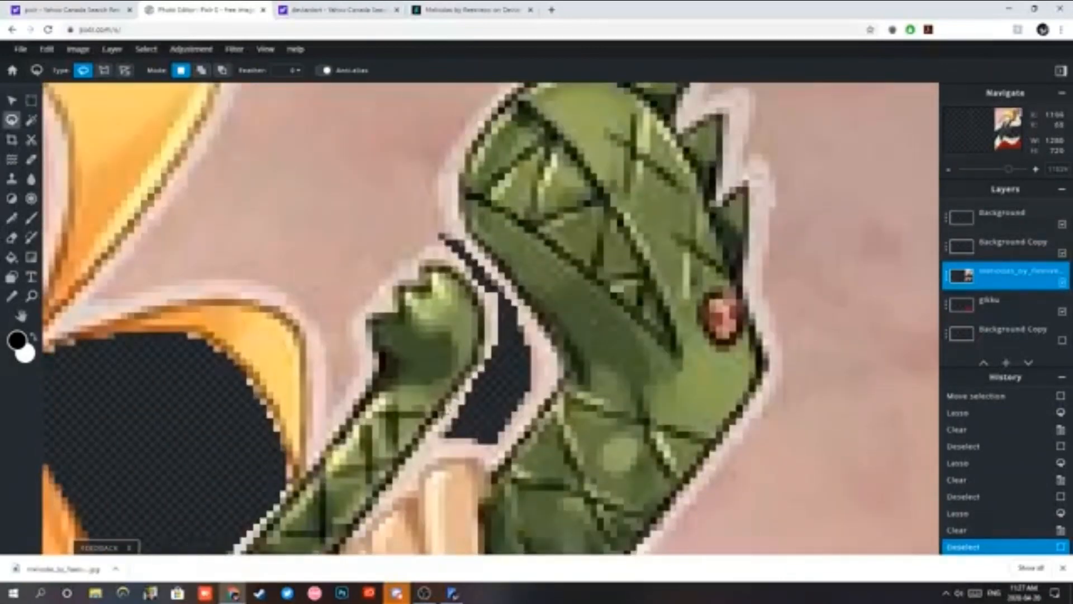
{"action": "mouse_move", "coordinate": [400, 501]}
{"action": "left_mouse_down"}
{"action": "mouse_move", "coordinate": [420, 474]}
{"action": "mouse_move", "coordinate": [464, 454]}
{"action": "mouse_move", "coordinate": [501, 459]}
{"action": "mouse_move", "coordinate": [555, 376]}
{"action": "mouse_move", "coordinate": [524, 315]}
{"action": "mouse_move", "coordinate": [490, 329]}
{"action": "mouse_move", "coordinate": [464, 387]}
{"action": "mouse_move", "coordinate": [419, 397]}
{"action": "left_mouse_up"}
{"action": "key", "text": "Delete"}
{"action": "key", "text": "ctrl+d"}
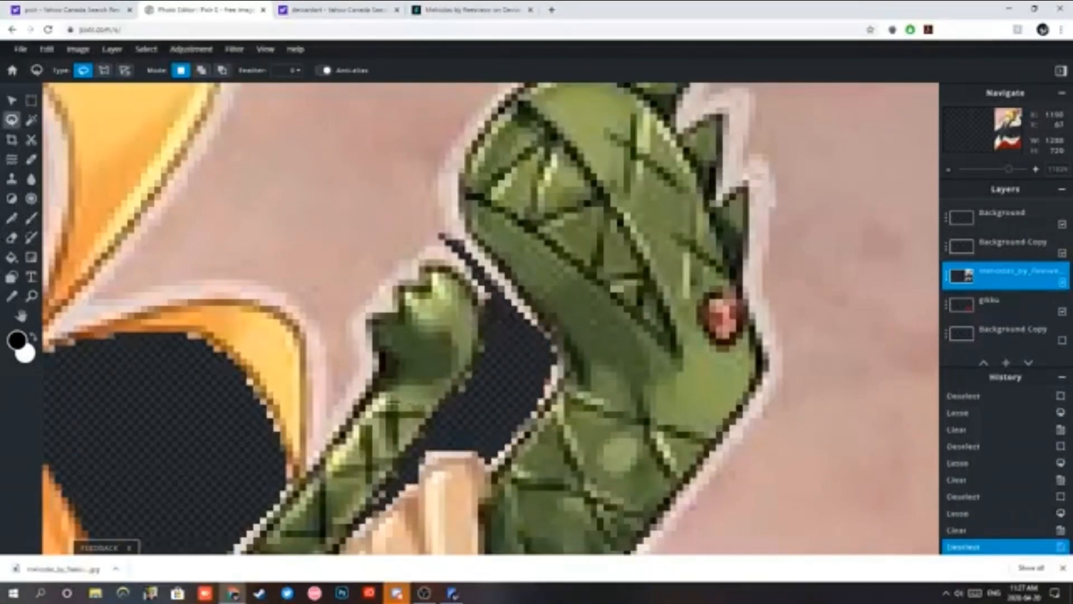
{"action": "scroll", "coordinate": [281, 379], "scroll_direction": "down", "scroll_amount": 10}
{"action": "scroll", "coordinate": [367, 358], "scroll_direction": "down", "scroll_amount": 5}
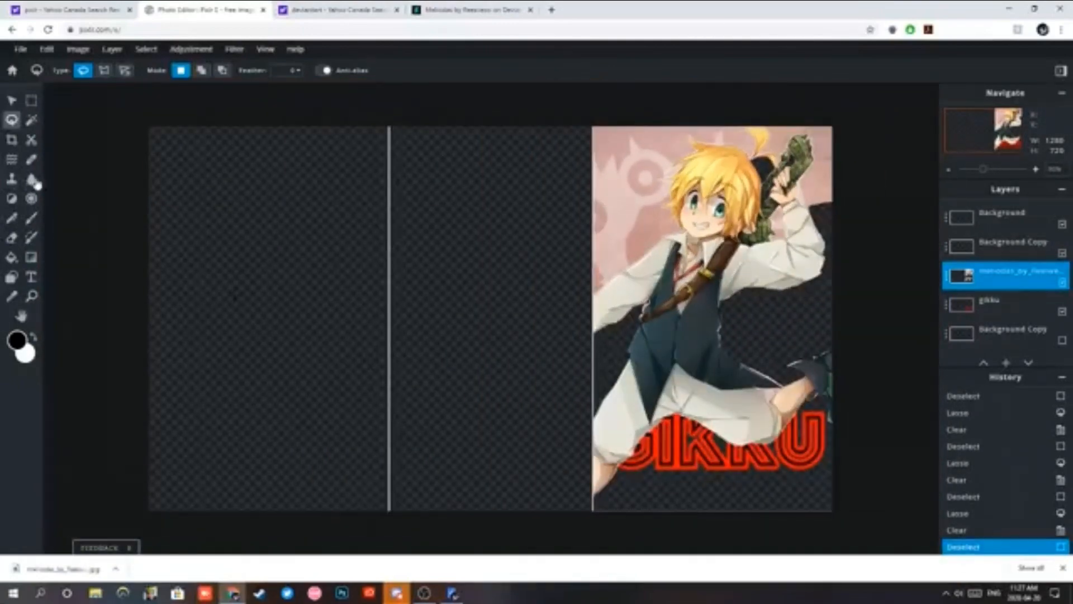
{"action": "left_click", "coordinate": [31, 120]}
{"action": "left_click", "coordinate": [618, 222]}
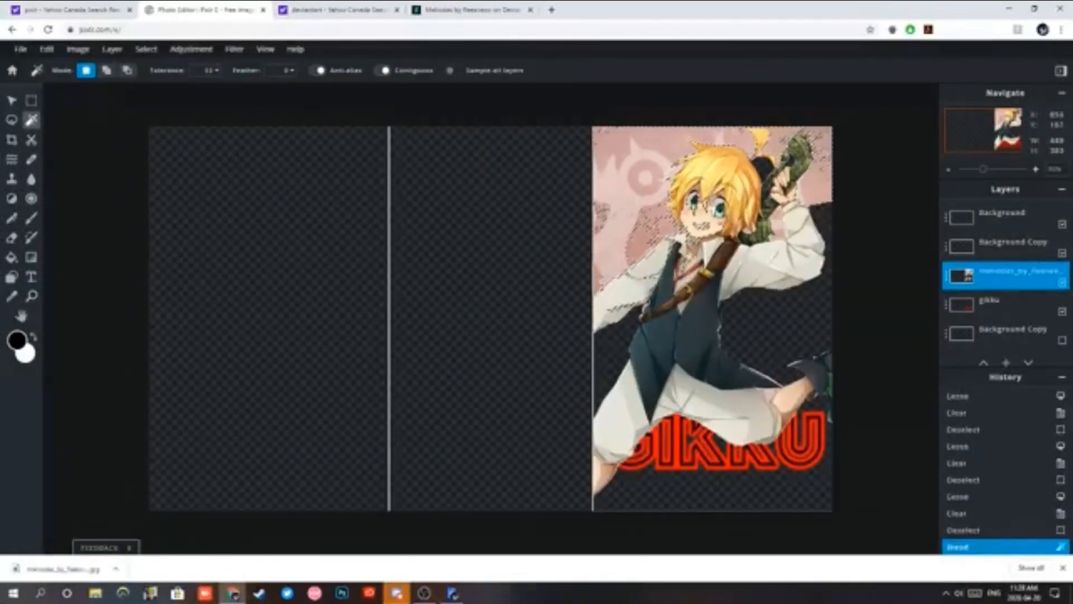
{"action": "left_click", "coordinate": [11, 119]}
{"action": "key", "text": "ctrl+d"}
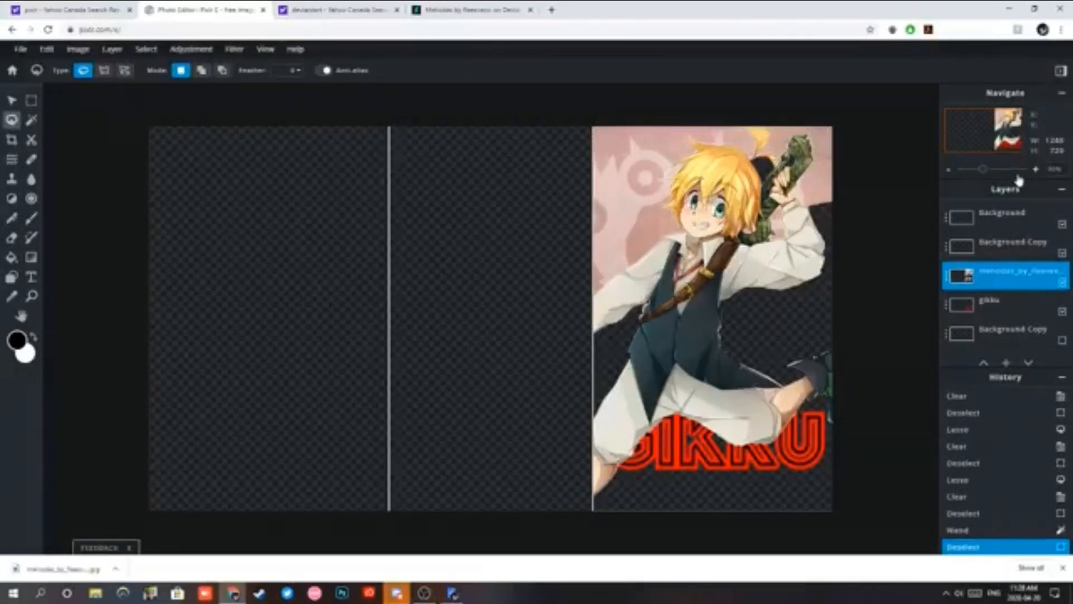
Lasso and clear the background above the lowered arm, from the panel divider up to the shirt collar.
{"action": "scroll", "coordinate": [668, 204], "scroll_direction": "up", "scroll_amount": 5}
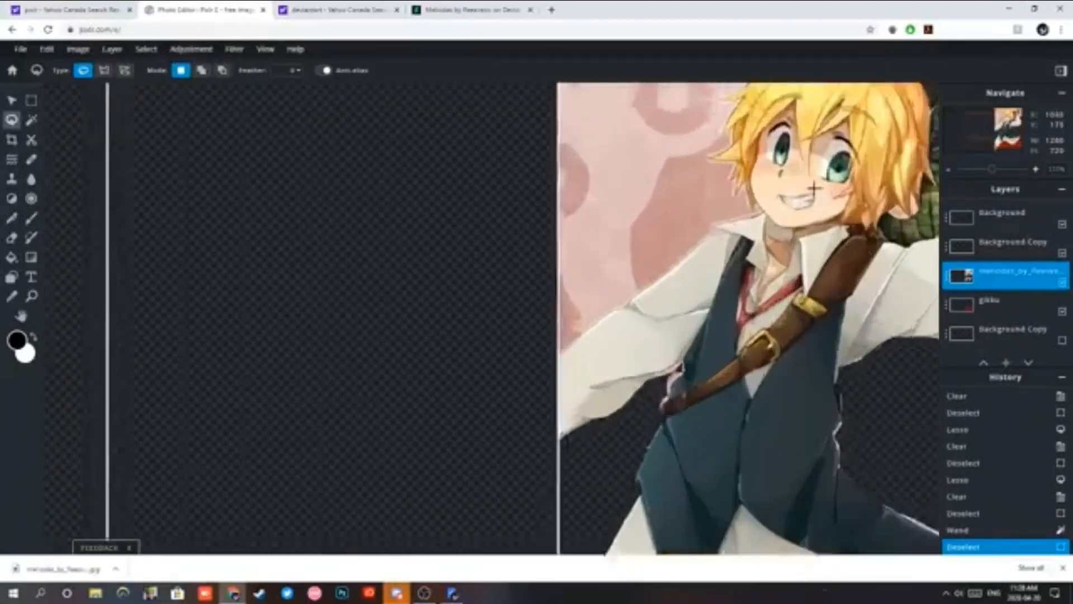
{"action": "left_click_drag", "start_coordinate": [694, 226], "coordinate": [666, 332]}
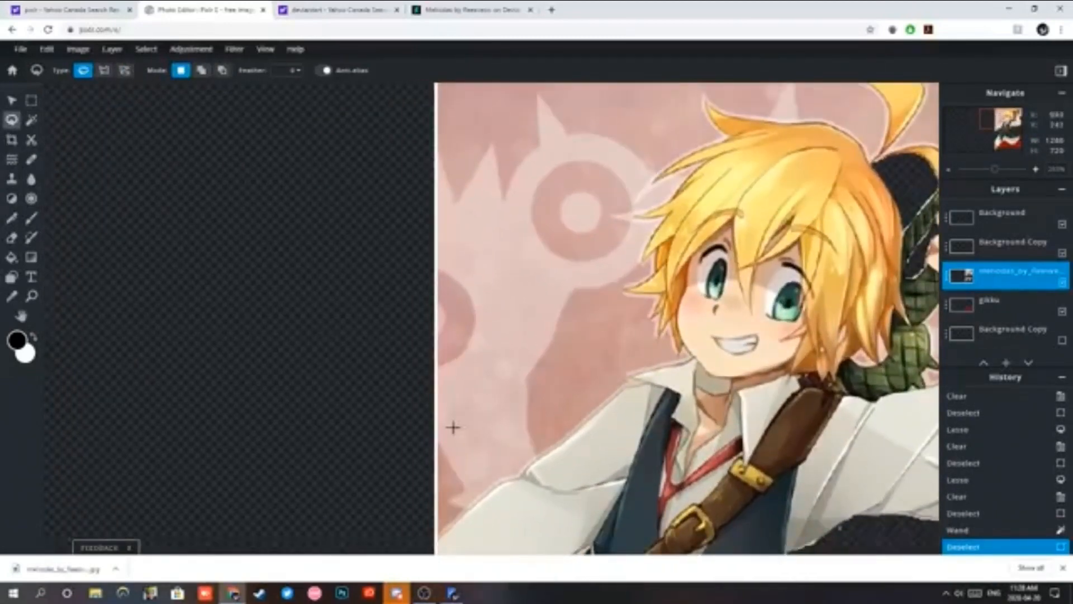
{"action": "mouse_move", "coordinate": [437, 539]}
{"action": "left_mouse_down"}
{"action": "mouse_move", "coordinate": [619, 390]}
{"action": "mouse_move", "coordinate": [648, 382]}
{"action": "mouse_move", "coordinate": [625, 377]}
{"action": "mouse_move", "coordinate": [689, 360]}
{"action": "left_mouse_up"}
{"action": "left_click_drag", "start_coordinate": [393, 490], "coordinate": [392, 511]}
{"action": "key", "text": "Delete"}
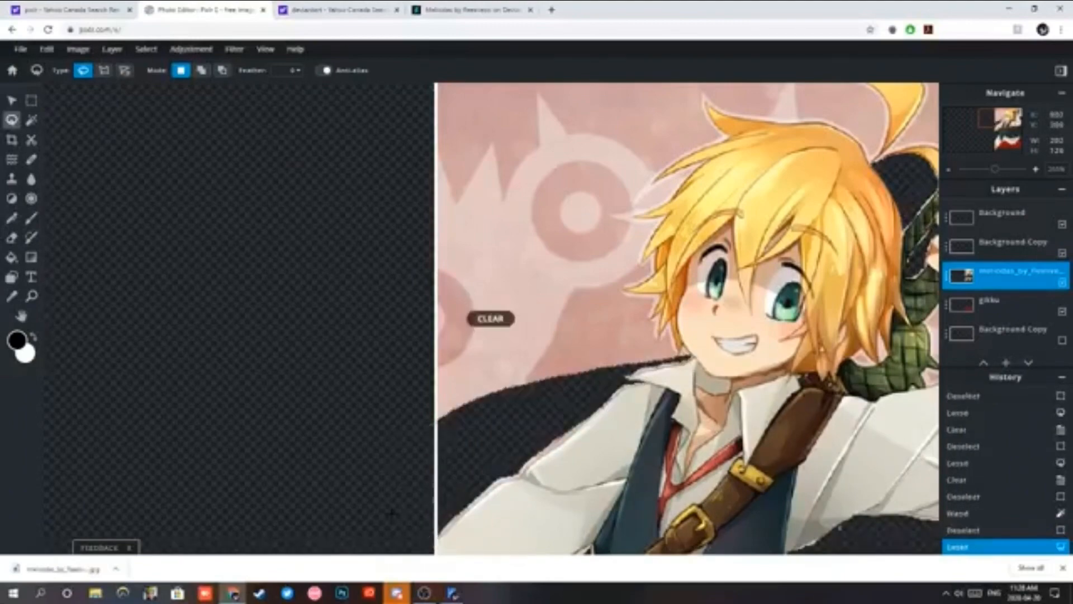
{"action": "key", "text": "ctrl+d"}
Try clearing a lassoed background area along the top of the hair, and undo that clear.
{"action": "scroll", "coordinate": [405, 509], "scroll_direction": "up", "scroll_amount": 3}
{"action": "scroll", "coordinate": [414, 494], "scroll_direction": "down", "scroll_amount": 3}
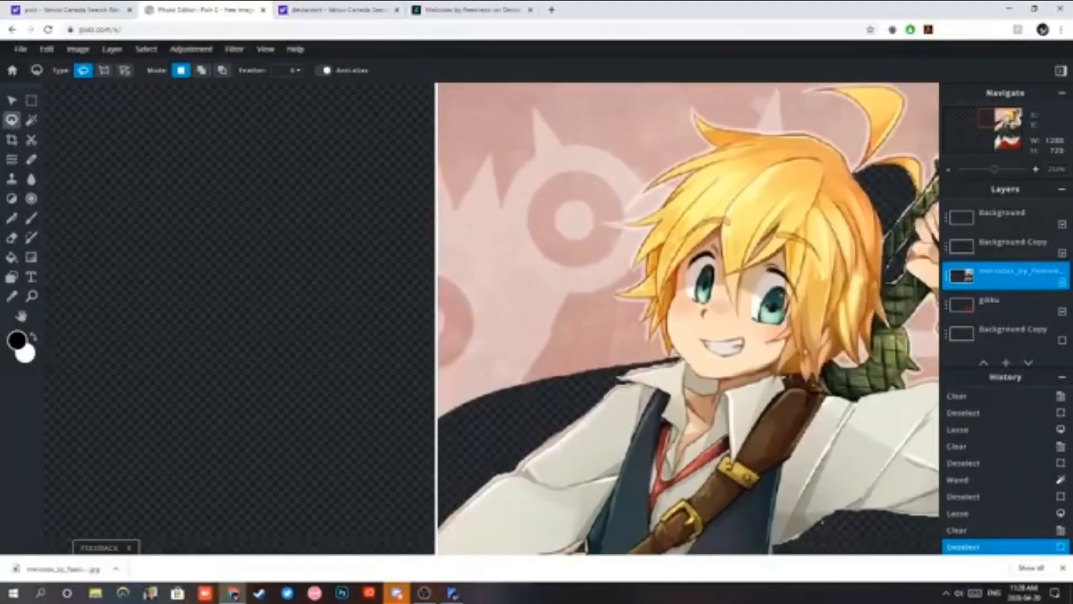
{"action": "left_click_drag", "start_coordinate": [1011, 122], "coordinate": [1013, 116]}
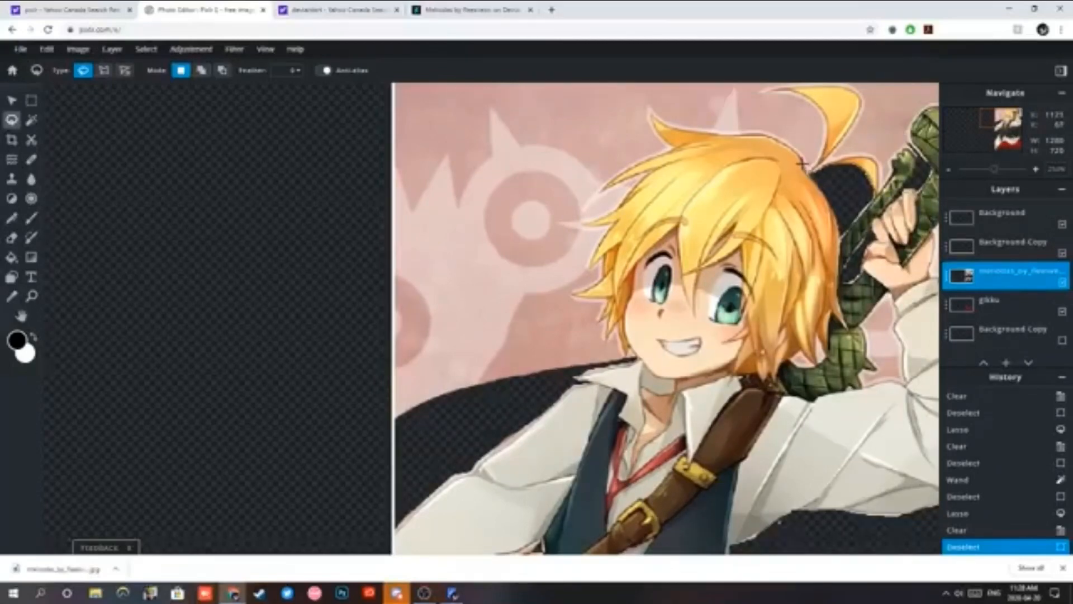
{"action": "mouse_move", "coordinate": [747, 135]}
{"action": "left_mouse_down"}
{"action": "mouse_move", "coordinate": [647, 115]}
{"action": "mouse_move", "coordinate": [674, 149]}
{"action": "mouse_move", "coordinate": [612, 177]}
{"action": "mouse_move", "coordinate": [602, 192]}
{"action": "mouse_move", "coordinate": [652, 170]}
{"action": "mouse_move", "coordinate": [588, 220]}
{"action": "mouse_move", "coordinate": [547, 205]}
{"action": "mouse_move", "coordinate": [570, 156]}
{"action": "left_mouse_up"}
{"action": "key", "text": "Delete"}
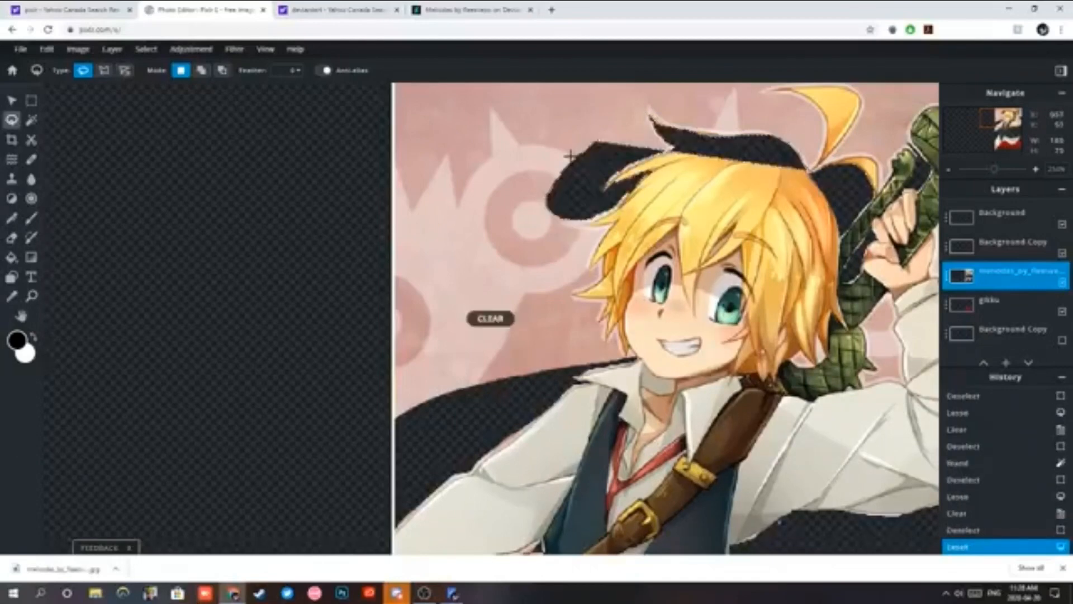
{"action": "left_click", "coordinate": [46, 49]}
{"action": "left_click", "coordinate": [61, 67]}
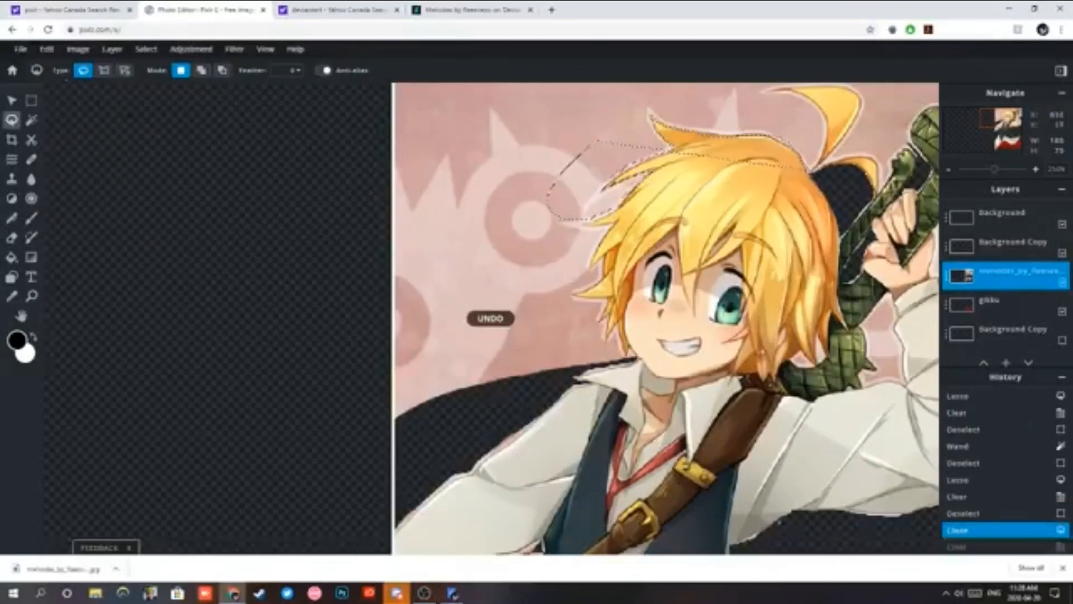
{"action": "left_click", "coordinate": [688, 168]}
Lasso and clear the background above the head, between the pointed hair tuft and the tall loose strand.
{"action": "scroll", "coordinate": [811, 148], "scroll_direction": "up", "scroll_amount": 2}
{"action": "scroll", "coordinate": [804, 161], "scroll_direction": "down", "scroll_amount": 3}
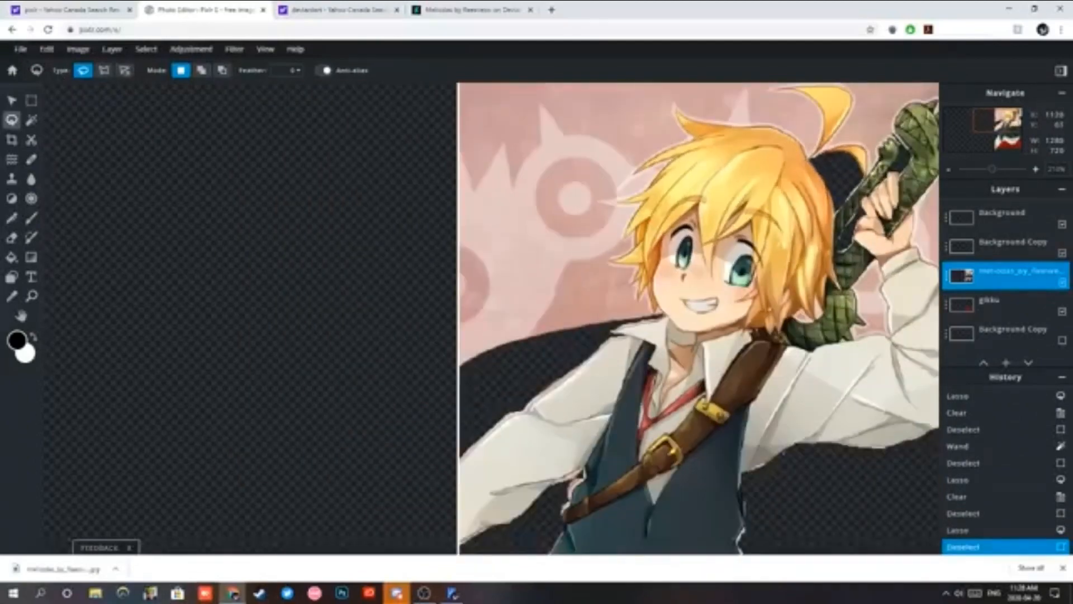
{"action": "mouse_move", "coordinate": [769, 91]}
{"action": "left_mouse_down"}
{"action": "mouse_move", "coordinate": [823, 111]}
{"action": "mouse_move", "coordinate": [810, 154]}
{"action": "mouse_move", "coordinate": [786, 132]}
{"action": "mouse_move", "coordinate": [699, 122]}
{"action": "mouse_move", "coordinate": [687, 94]}
{"action": "left_mouse_up"}
{"action": "key", "text": "Delete"}
{"action": "key", "text": "ctrl+d"}
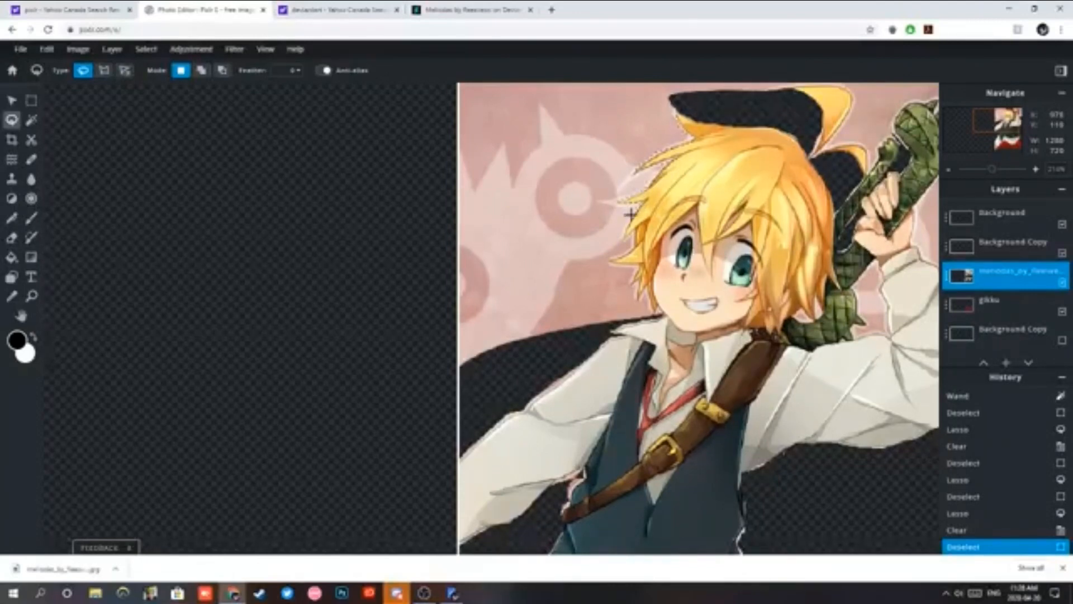
Lasso and clear the round emblem background beside the upper hair, trimming the leftover fringe between the hair tips.
{"action": "mouse_move", "coordinate": [625, 235]}
{"action": "left_mouse_down"}
{"action": "mouse_move", "coordinate": [584, 248]}
{"action": "mouse_move", "coordinate": [533, 169]}
{"action": "mouse_move", "coordinate": [582, 122]}
{"action": "left_mouse_up"}
{"action": "key", "text": "Delete"}
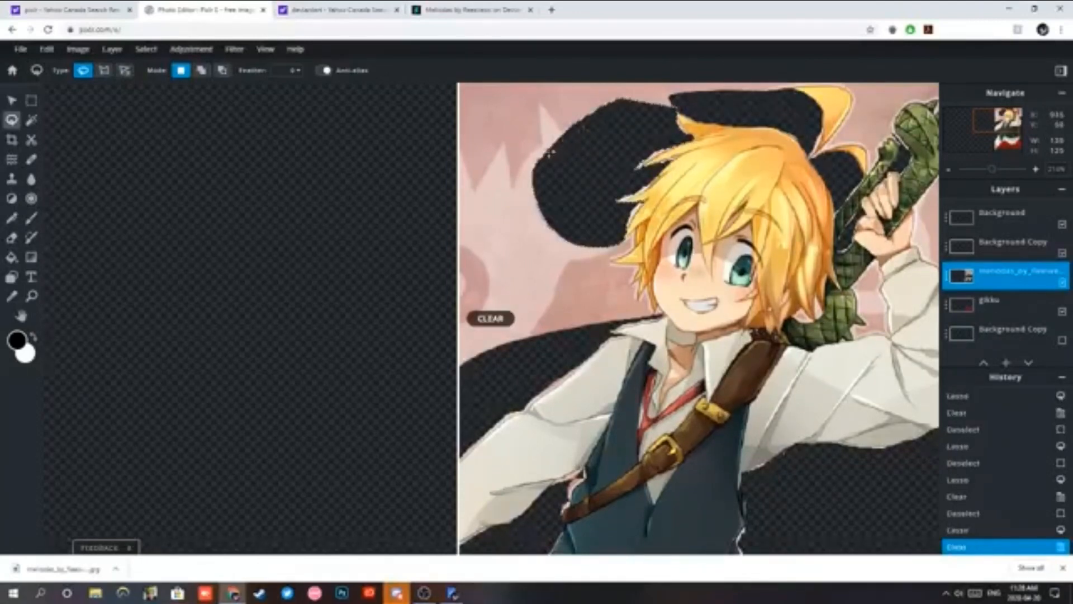
{"action": "key", "text": "ctrl+d"}
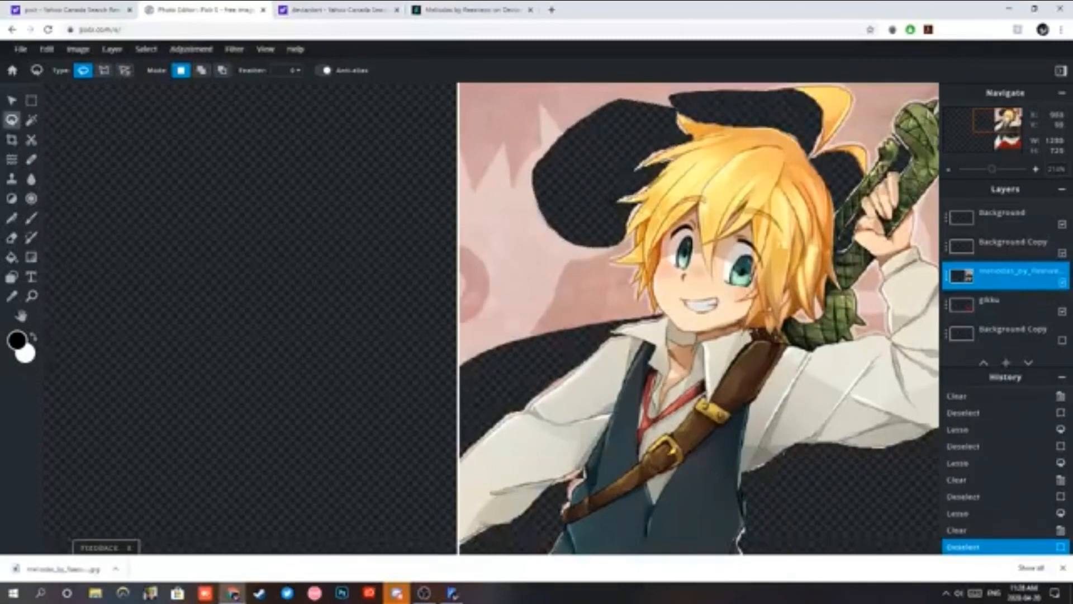
{"action": "key", "text": "Delete"}
{"action": "mouse_move", "coordinate": [618, 200]}
{"action": "left_mouse_down"}
{"action": "mouse_move", "coordinate": [648, 176]}
{"action": "mouse_move", "coordinate": [642, 167]}
{"action": "mouse_move", "coordinate": [664, 137]}
{"action": "left_mouse_up"}
{"action": "key", "text": "ctrl+d"}
{"action": "key", "text": "Delete"}
{"action": "key", "text": "ctrl+d"}
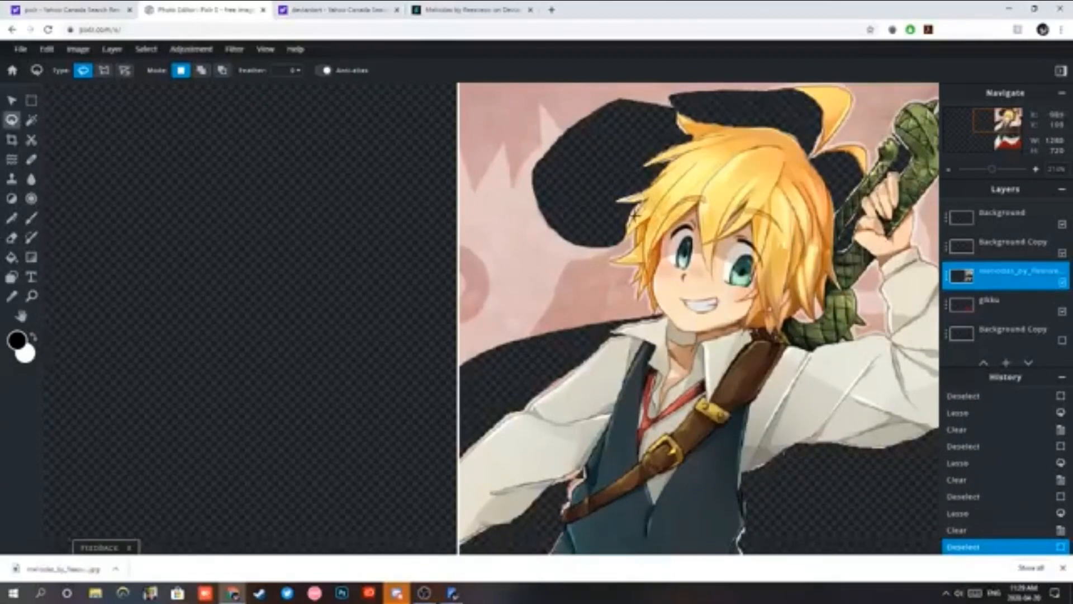
Trim the remaining background bits around the hair tips beside the eye with the lasso.
{"action": "key", "text": "Delete"}
{"action": "key", "text": "ctrl+d"}
{"action": "mouse_move", "coordinate": [642, 208]}
{"action": "left_mouse_down"}
{"action": "mouse_move", "coordinate": [635, 201]}
{"action": "mouse_move", "coordinate": [639, 216]}
{"action": "left_mouse_up"}
{"action": "key", "text": "Delete"}
{"action": "key", "text": "ctrl+d"}
Lasso and clear the background between the face and the panel divider, including the leftover strip along the divider.
{"action": "left_click_drag", "start_coordinate": [513, 211], "coordinate": [519, 203]}
{"action": "key", "text": "Delete"}
{"action": "key", "text": "ctrl+d"}
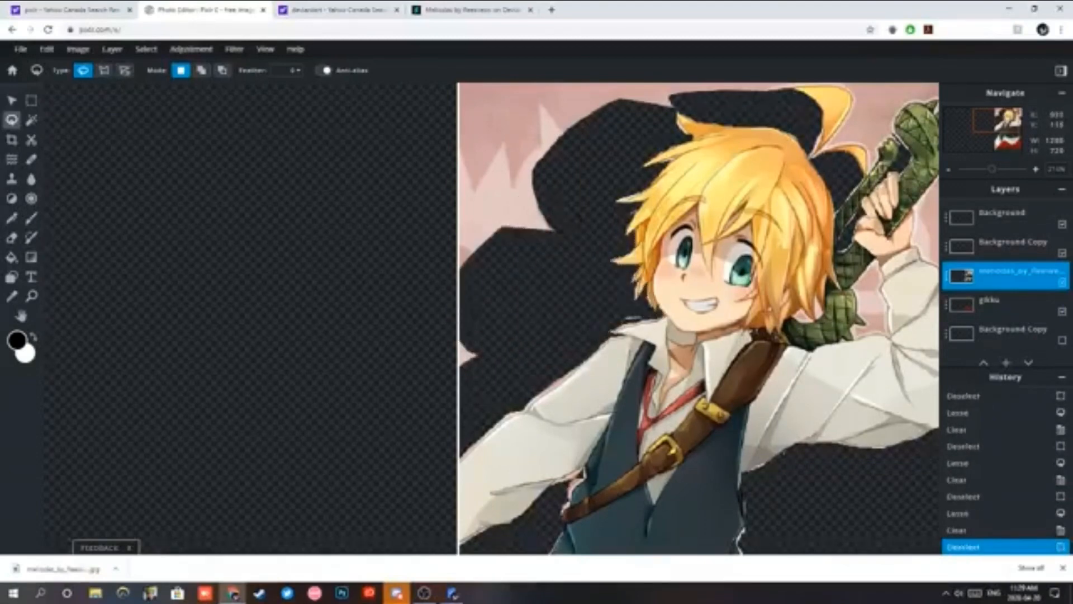
{"action": "mouse_move", "coordinate": [502, 378]}
{"action": "left_mouse_down"}
{"action": "mouse_move", "coordinate": [480, 221]}
{"action": "mouse_move", "coordinate": [559, 216]}
{"action": "left_mouse_up"}
{"action": "key", "text": "Delete"}
{"action": "key", "text": "ctrl+d"}
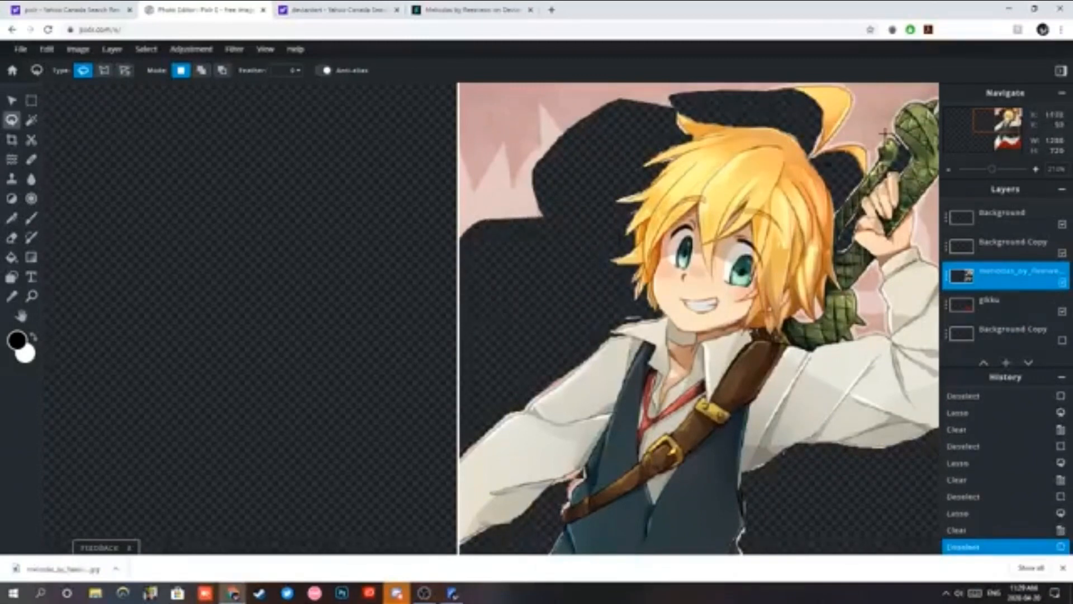
Lasso and clear the pink background in the panel's upper corner between the divider and the hair tuft.
{"action": "left_click_drag", "start_coordinate": [957, 134], "coordinate": [991, 111]}
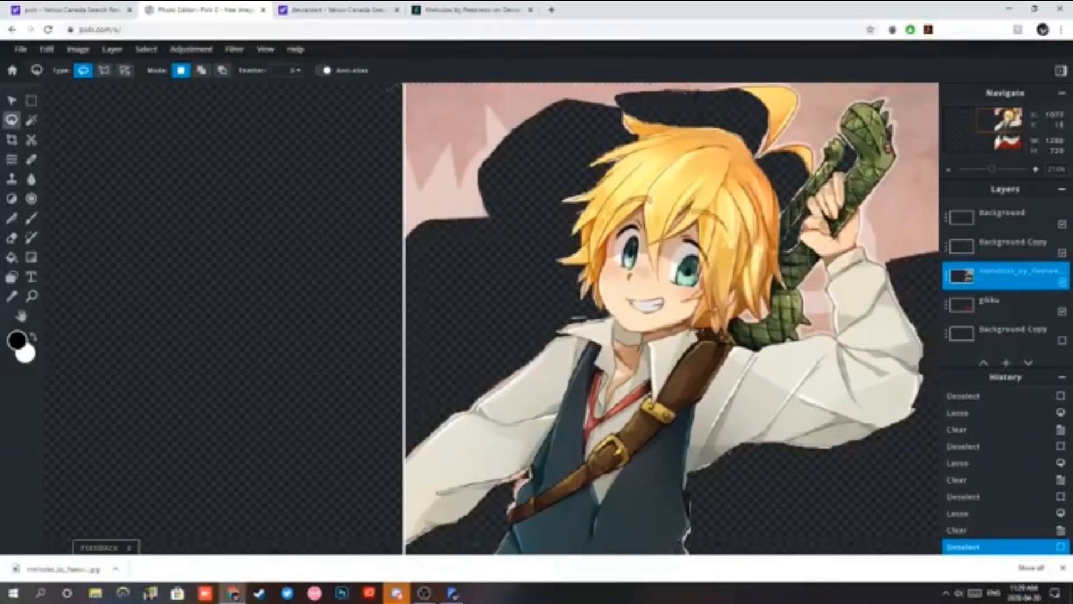
{"action": "mouse_move", "coordinate": [552, 135]}
{"action": "left_mouse_down"}
{"action": "mouse_move", "coordinate": [513, 212]}
{"action": "mouse_move", "coordinate": [360, 248]}
{"action": "mouse_move", "coordinate": [345, 145]}
{"action": "left_mouse_up"}
{"action": "key", "text": "Delete"}
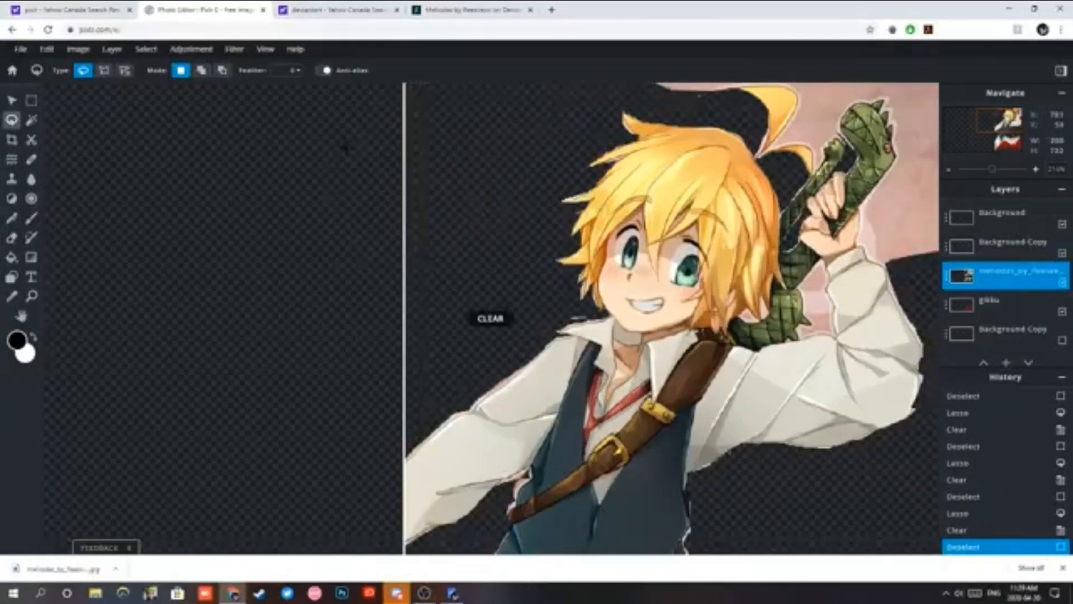
{"action": "key", "text": "ctrl+d"}
Lasso and clear the background gap enclosed by the sword, the shoulder and the raised arm.
{"action": "scroll", "coordinate": [462, 167], "scroll_direction": "down", "scroll_amount": 5}
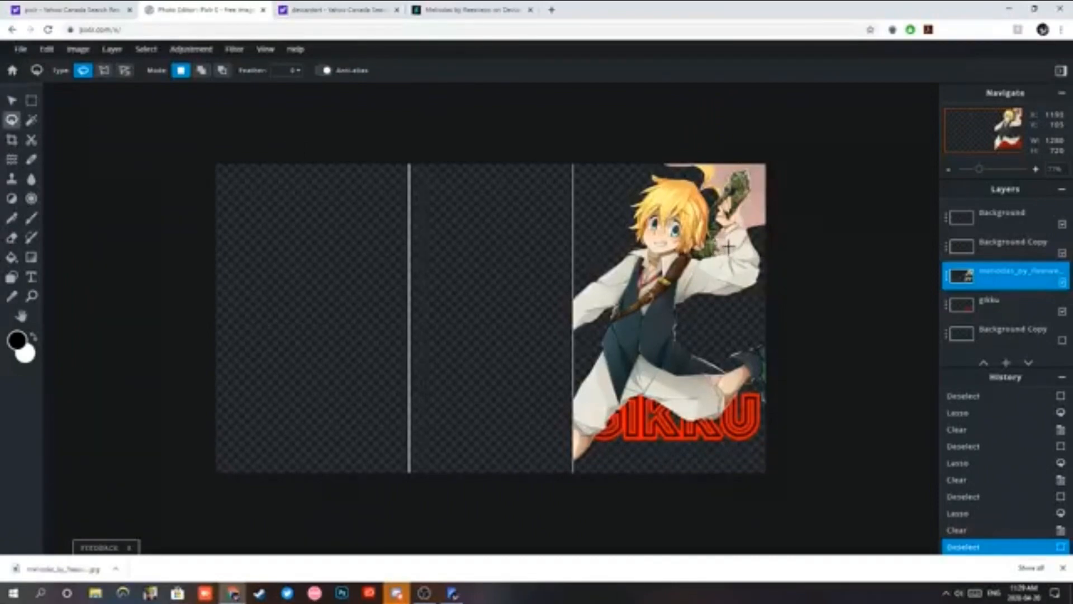
{"action": "left_click_drag", "start_coordinate": [727, 230], "coordinate": [730, 227]}
{"action": "key", "text": "Delete"}
{"action": "key", "text": "ctrl+d"}
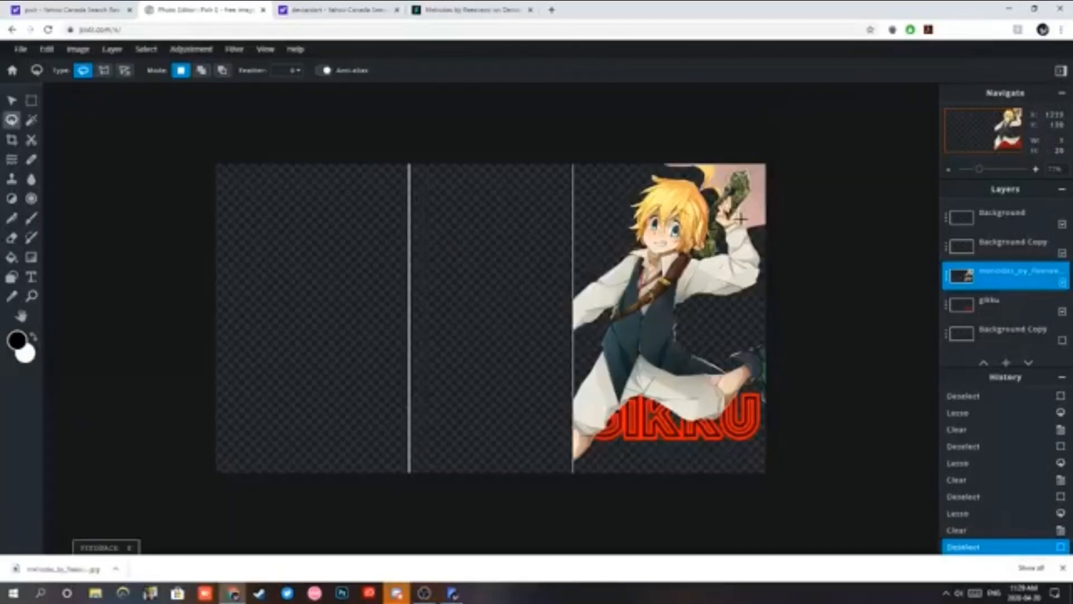
Try to lasso and clear the background around the tall loose hair strand.
{"action": "double_click", "coordinate": [739, 219]}
{"action": "scroll", "coordinate": [739, 220], "scroll_direction": "up", "scroll_amount": 3}
{"action": "left_click_drag", "start_coordinate": [984, 145], "coordinate": [993, 140]}
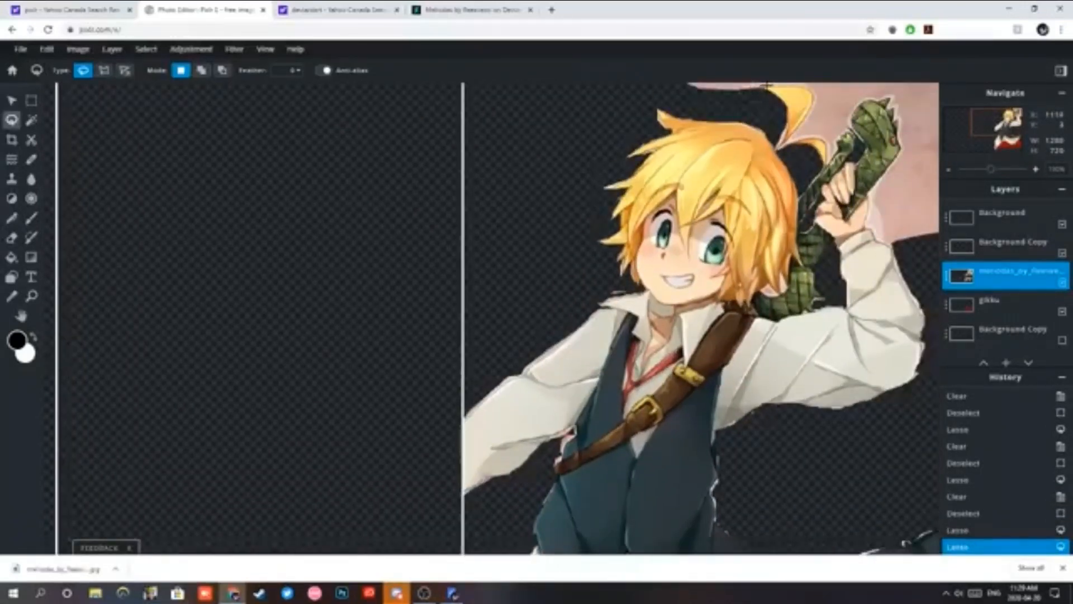
{"action": "mouse_move", "coordinate": [806, 114]}
{"action": "left_mouse_down"}
{"action": "mouse_move", "coordinate": [791, 134]}
{"action": "mouse_move", "coordinate": [832, 159]}
{"action": "left_mouse_up"}
{"action": "mouse_move", "coordinate": [846, 126]}
{"action": "left_mouse_down"}
{"action": "mouse_move", "coordinate": [818, 88]}
{"action": "mouse_move", "coordinate": [775, 83]}
{"action": "left_mouse_up"}
{"action": "key", "text": "Delete"}
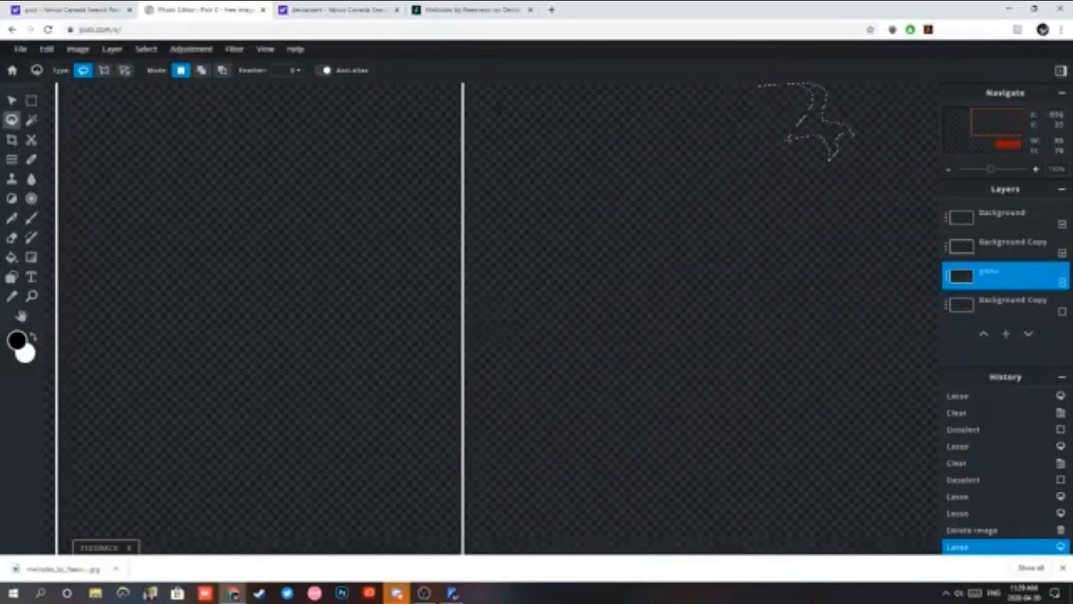
Undo the accidental deletion of the Meliodas artwork layer.
{"action": "left_click", "coordinate": [78, 50]}
{"action": "left_click", "coordinate": [85, 68]}
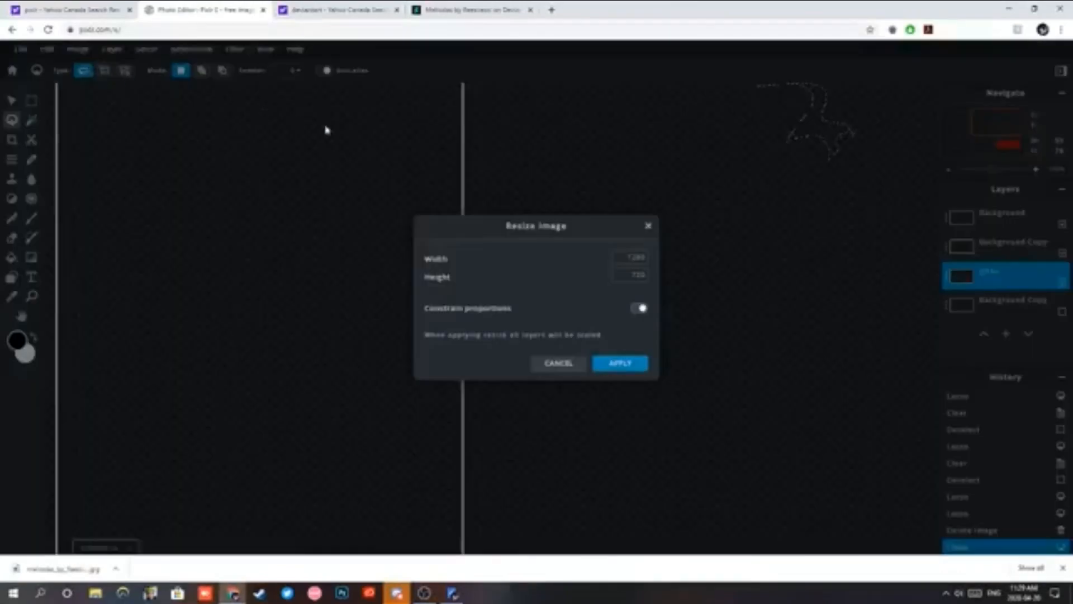
{"action": "left_click", "coordinate": [649, 225]}
{"action": "left_click", "coordinate": [47, 49]}
{"action": "left_click", "coordinate": [48, 68]}
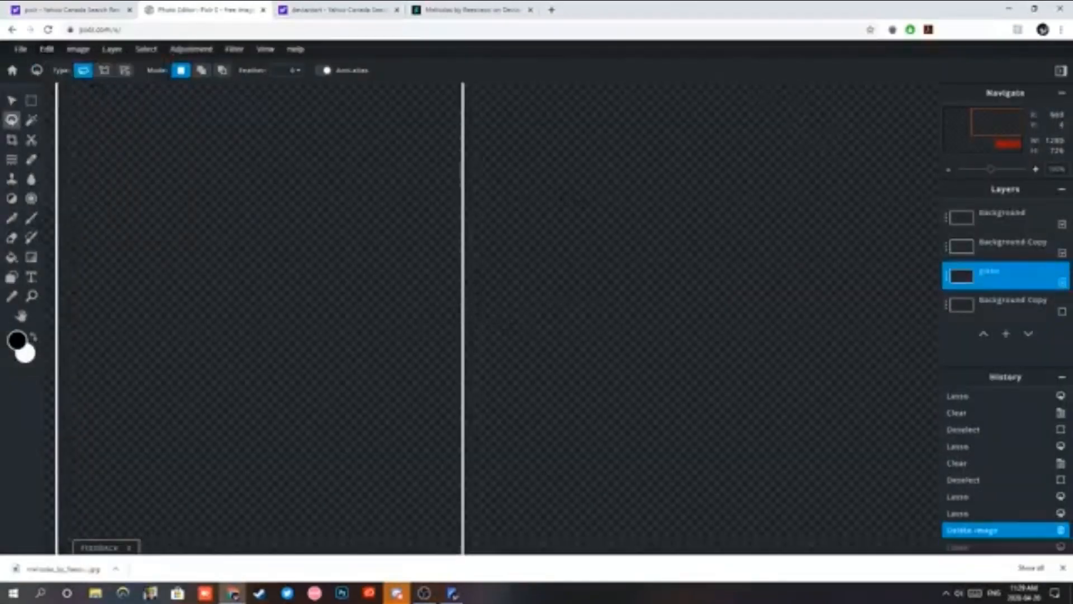
{"action": "left_click", "coordinate": [47, 49]}
{"action": "left_click", "coordinate": [51, 67]}
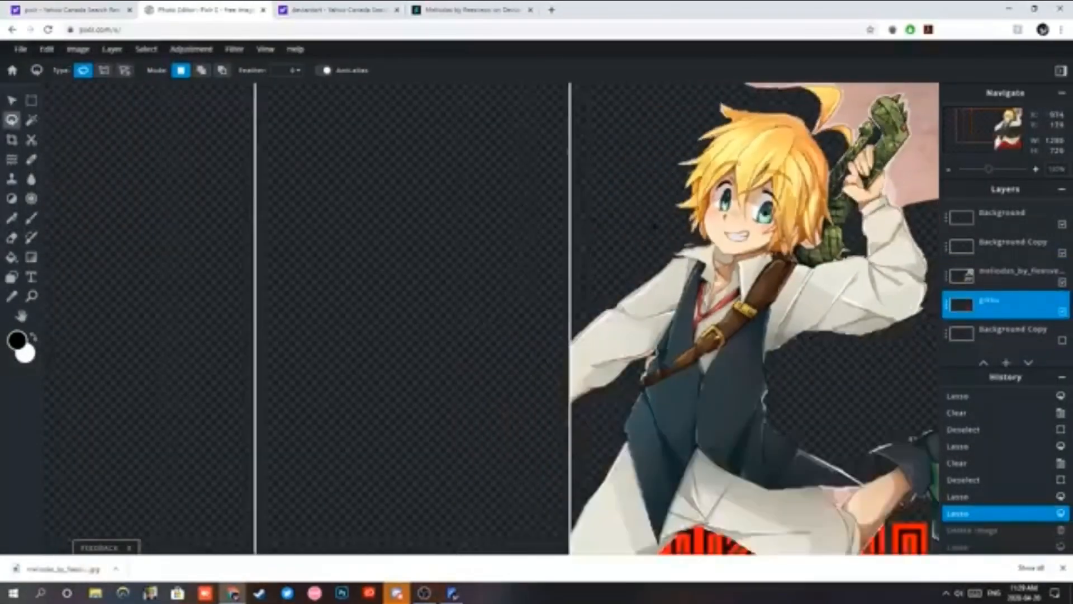
{"action": "left_click", "coordinate": [47, 49]}
{"action": "left_click", "coordinate": [49, 82]}
{"action": "left_click", "coordinate": [47, 49]}
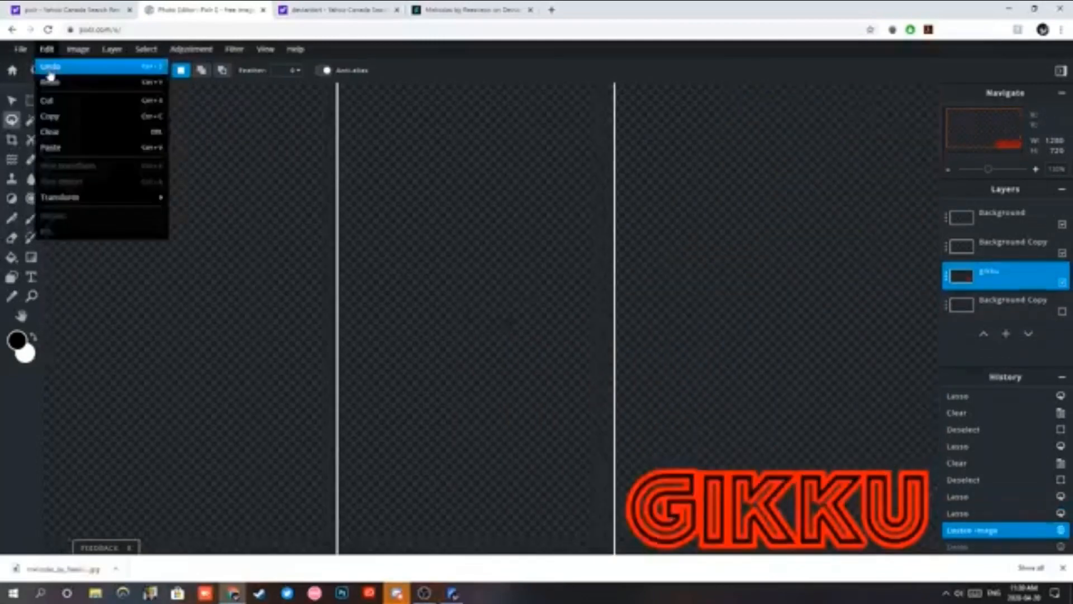
{"action": "left_click", "coordinate": [50, 71]}
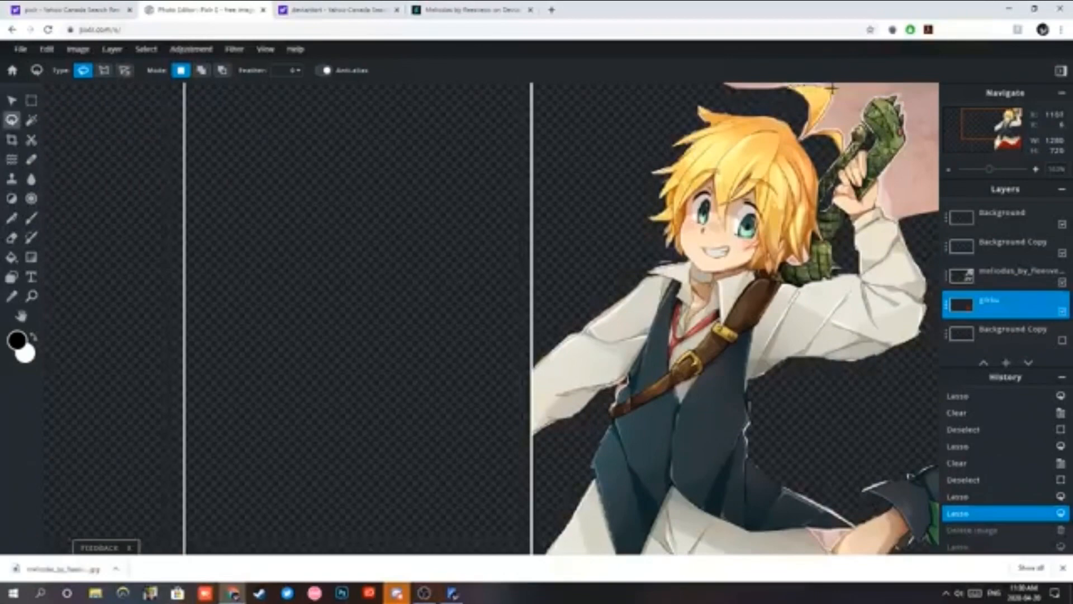
Try to lasso and clear the background strip above the loose hair strand with the gikku layer active.
{"action": "left_click_drag", "start_coordinate": [719, 95], "coordinate": [714, 88]}
{"action": "key", "text": "Delete"}
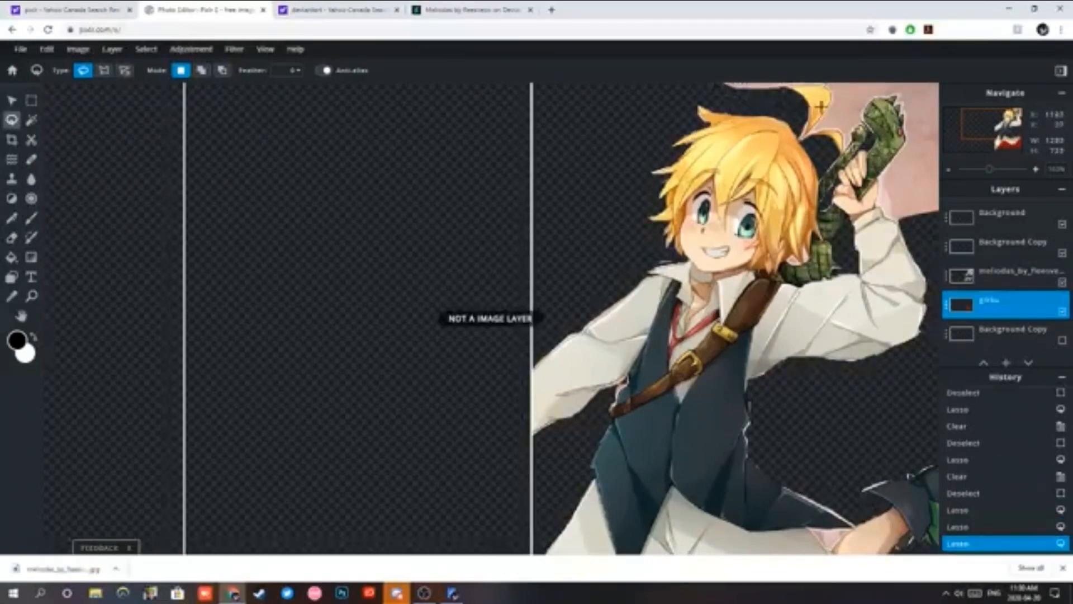
{"action": "left_click", "coordinate": [726, 121]}
Activate the Meliodas layer and clear the lassoed background strips above and beside the tall loose hair strand.
{"action": "left_click", "coordinate": [980, 268]}
{"action": "scroll", "coordinate": [848, 232], "scroll_direction": "down", "scroll_amount": 6}
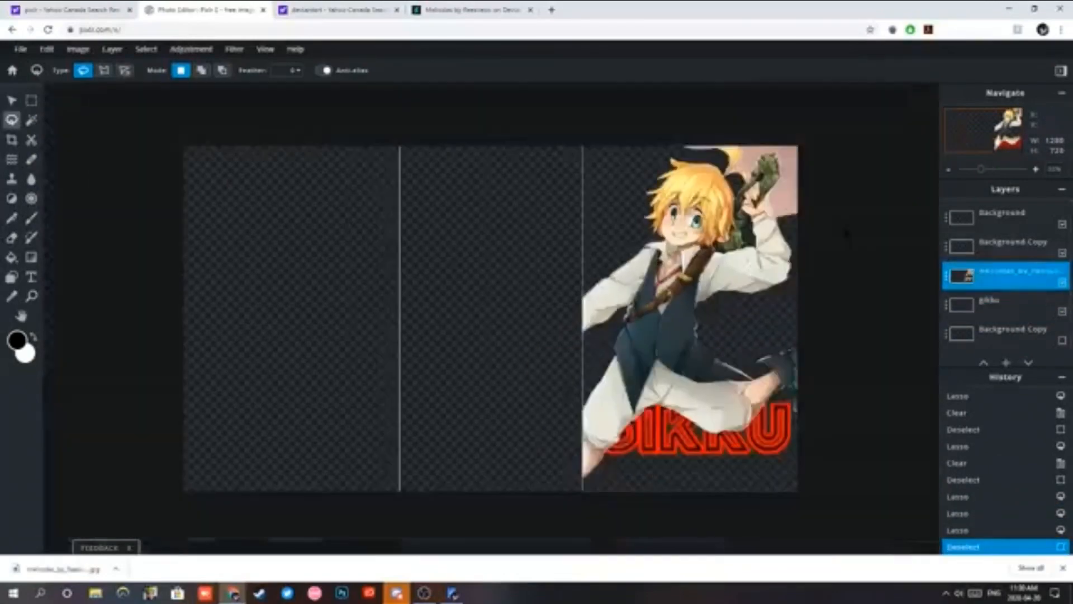
{"action": "scroll", "coordinate": [801, 138], "scroll_direction": "up", "scroll_amount": 3}
{"action": "scroll", "coordinate": [802, 137], "scroll_direction": "up", "scroll_amount": 3}
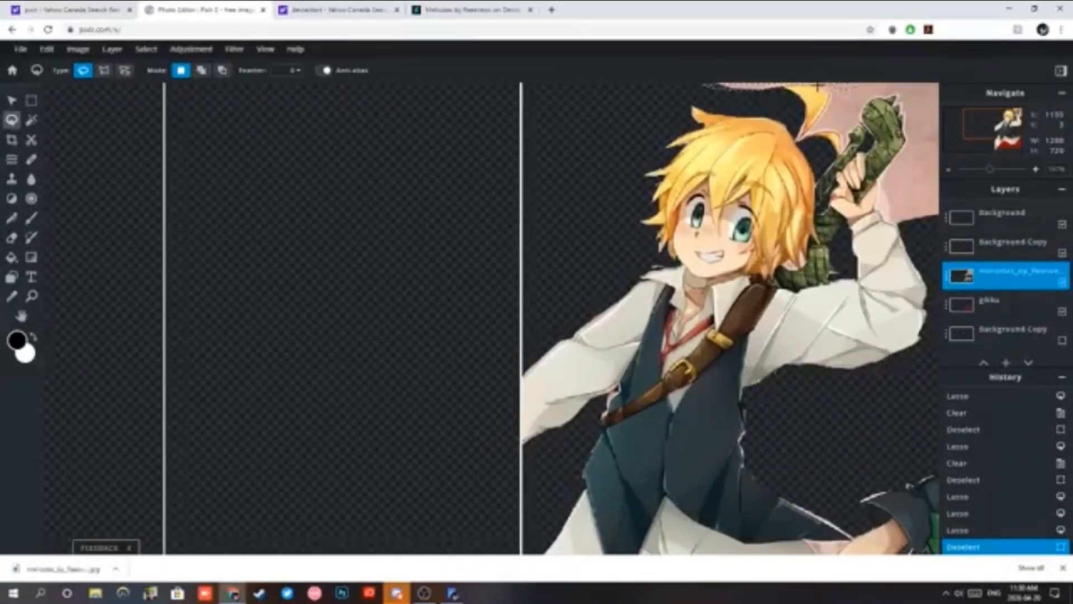
{"action": "key", "text": "Delete"}
{"action": "key", "text": "ctrl+d"}
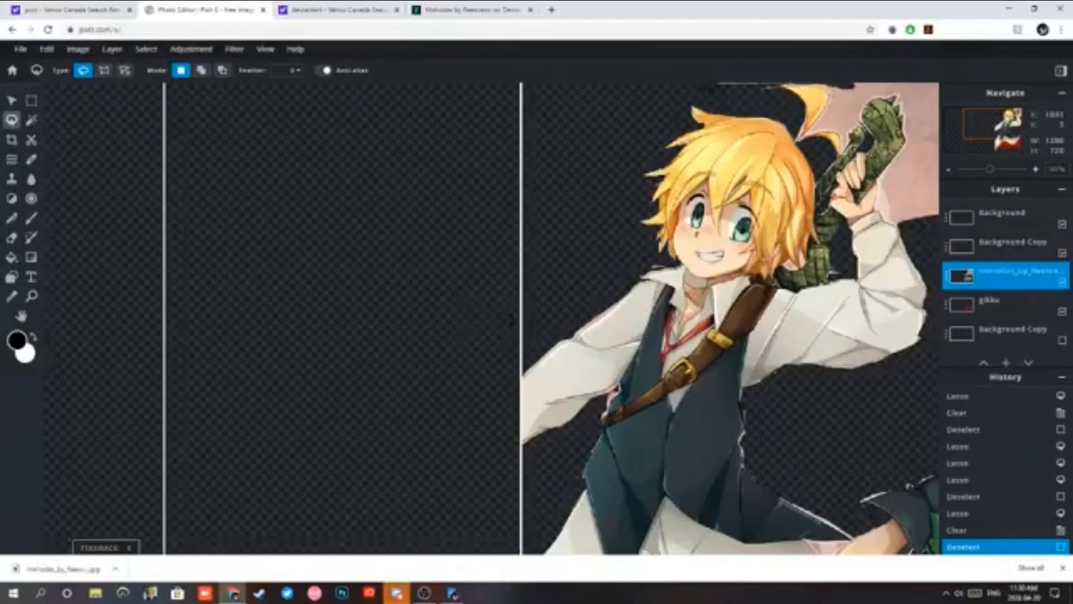
{"action": "mouse_move", "coordinate": [779, 82]}
{"action": "left_mouse_down"}
{"action": "mouse_move", "coordinate": [871, 90]}
{"action": "mouse_move", "coordinate": [832, 90]}
{"action": "left_mouse_up"}
{"action": "key", "text": "Delete"}
{"action": "key", "text": "ctrl+d"}
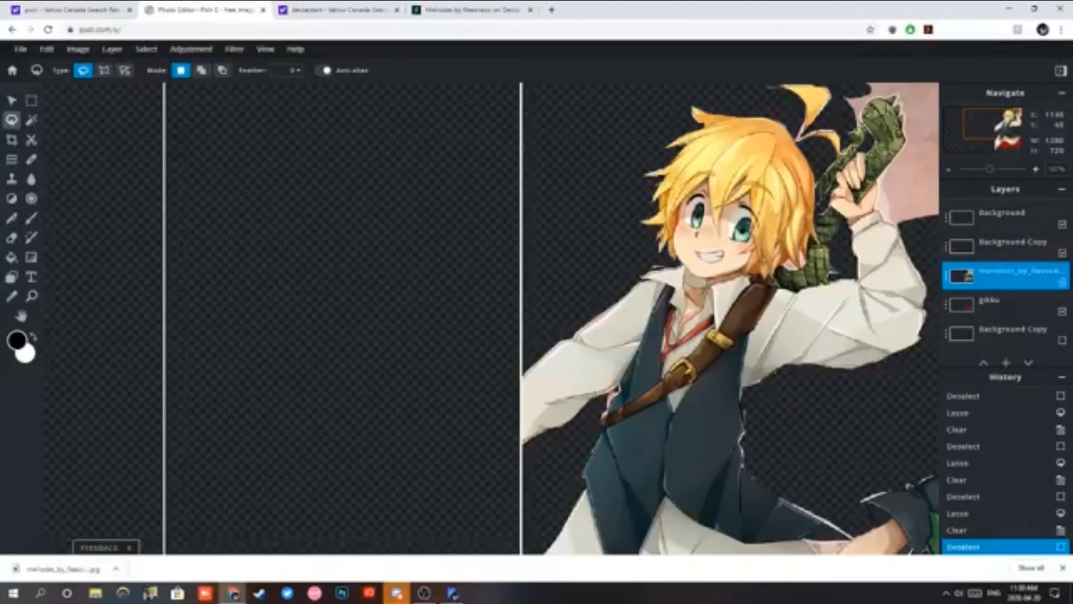
Try to trim the background fringe at the base of the loose hair strand with the lasso.
{"action": "key", "text": "Delete"}
{"action": "mouse_move", "coordinate": [817, 127]}
{"action": "left_mouse_down"}
{"action": "mouse_move", "coordinate": [809, 133]}
{"action": "mouse_move", "coordinate": [807, 117]}
{"action": "mouse_move", "coordinate": [796, 129]}
{"action": "left_mouse_up"}
{"action": "key", "text": "Delete"}
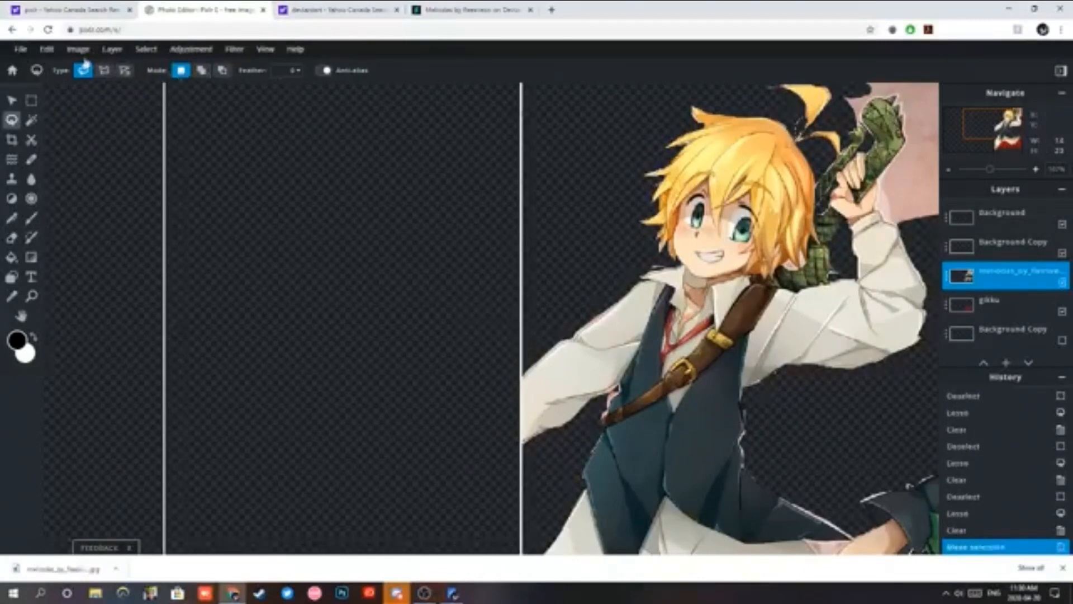
Undo the last clear at the base of the loose hair strand and drop the selection.
{"action": "left_click", "coordinate": [47, 50]}
{"action": "left_click", "coordinate": [60, 66]}
{"action": "left_click", "coordinate": [47, 49]}
{"action": "left_click", "coordinate": [56, 66]}
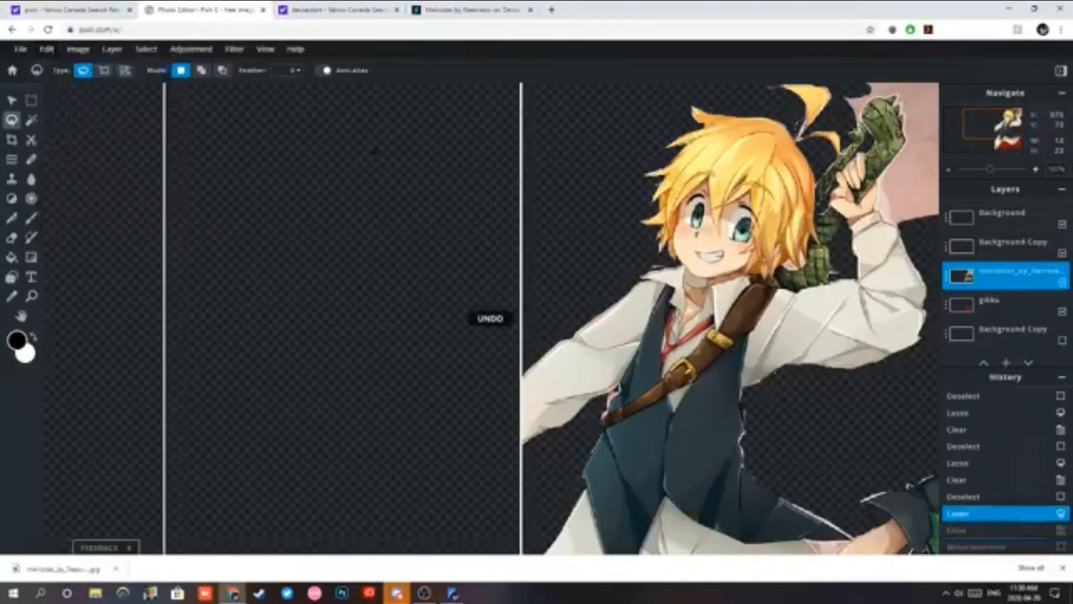
{"action": "left_click", "coordinate": [744, 120]}
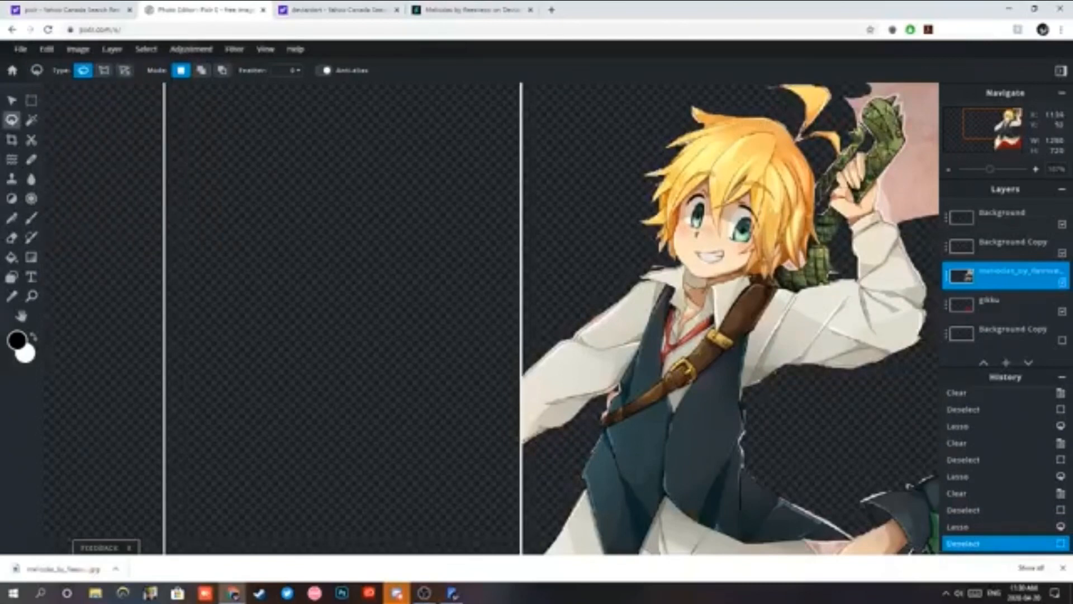
Lasso and clear the small leftover background bits between the loose hair strands and beside the sword.
{"action": "left_click_drag", "start_coordinate": [737, 121], "coordinate": [735, 121]}
{"action": "key", "text": "Delete"}
{"action": "left_click", "coordinate": [735, 121]}
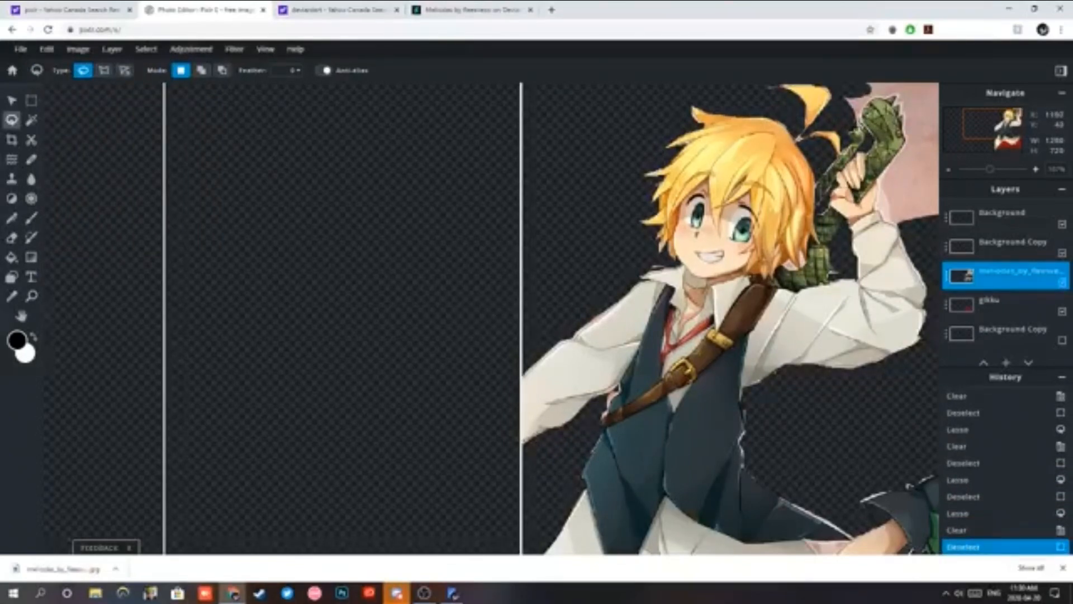
{"action": "left_click_drag", "start_coordinate": [860, 122], "coordinate": [861, 121]}
{"action": "key", "text": "Delete"}
{"action": "left_click", "coordinate": [862, 122]}
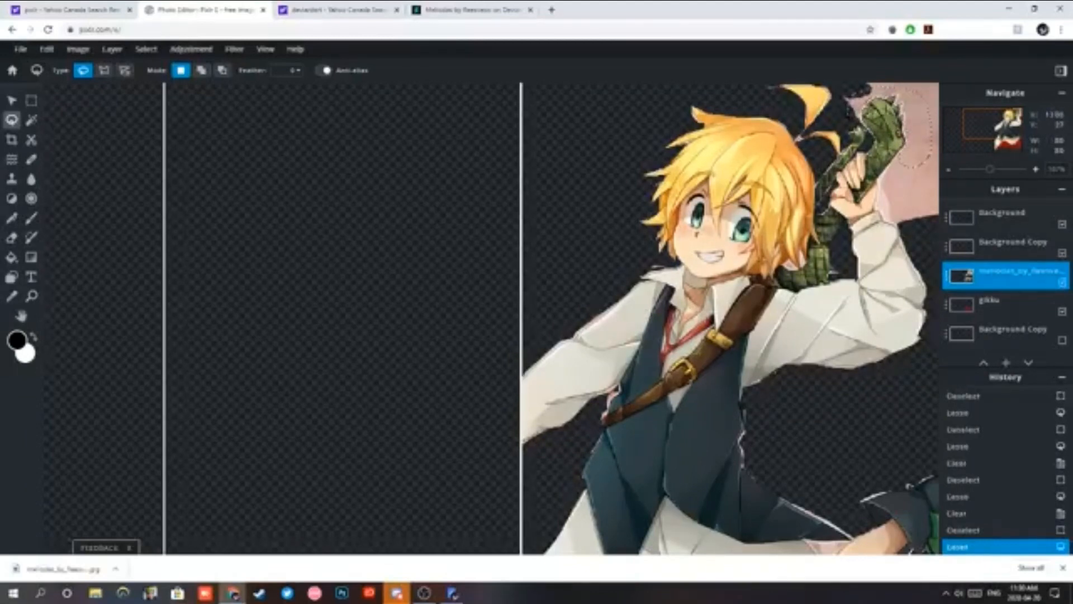
Lasso and clear the background around the dragon-shaped sword hilt, trimming the leftover fringe along its edge.
{"action": "key", "text": "Delete"}
{"action": "key", "text": "ctrl+d"}
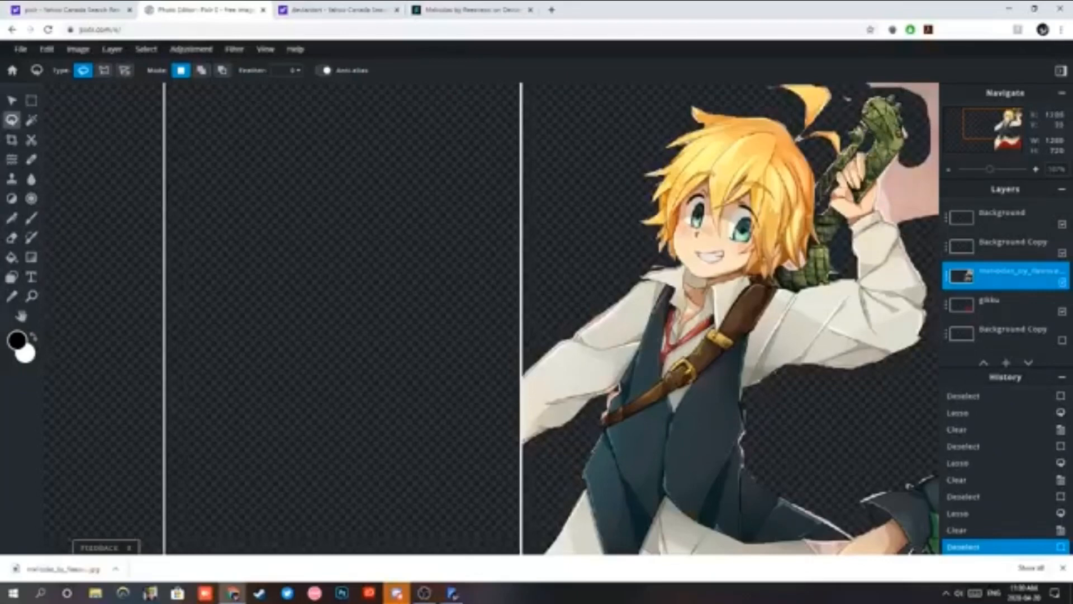
{"action": "key", "text": "Delete"}
{"action": "left_click_drag", "start_coordinate": [885, 98], "coordinate": [855, 95]}
{"action": "mouse_move", "coordinate": [855, 94]}
{"action": "left_mouse_down"}
{"action": "mouse_move", "coordinate": [842, 101]}
{"action": "mouse_move", "coordinate": [917, 121]}
{"action": "left_mouse_up"}
{"action": "key", "text": "Delete"}
{"action": "key", "text": "ctrl+d"}
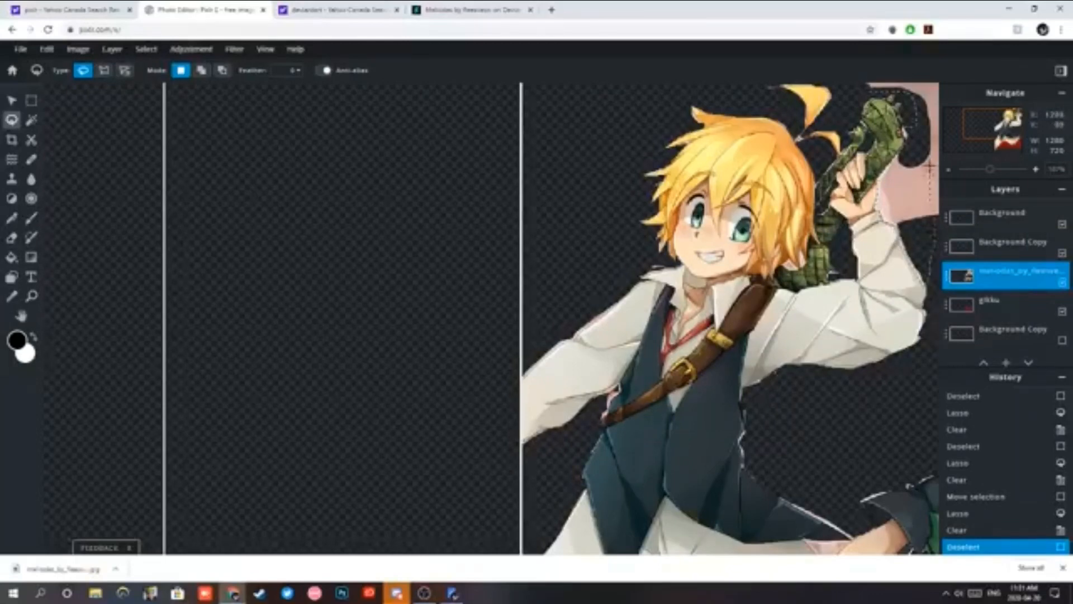
Lasso and clear the remaining background beside the raised arm, above the sword and along the canvas's outer edge.
{"action": "key", "text": "Delete"}
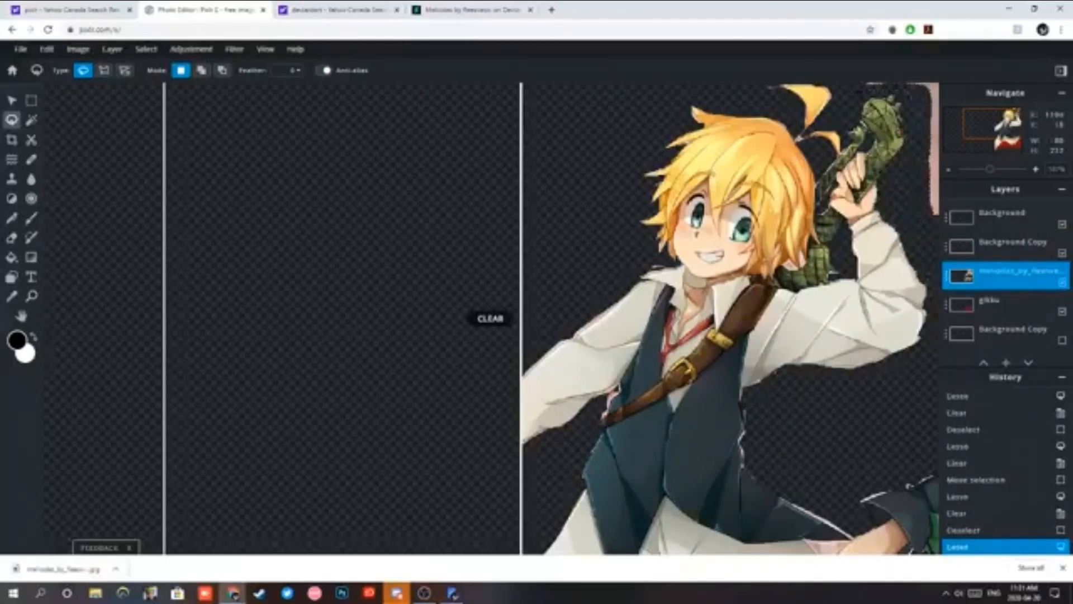
{"action": "key", "text": "ctrl+d"}
{"action": "left_click_drag", "start_coordinate": [881, 88], "coordinate": [893, 89]}
{"action": "key", "text": "Delete"}
{"action": "left_click", "coordinate": [889, 88]}
{"action": "scroll", "coordinate": [895, 167], "scroll_direction": "down", "scroll_amount": 5}
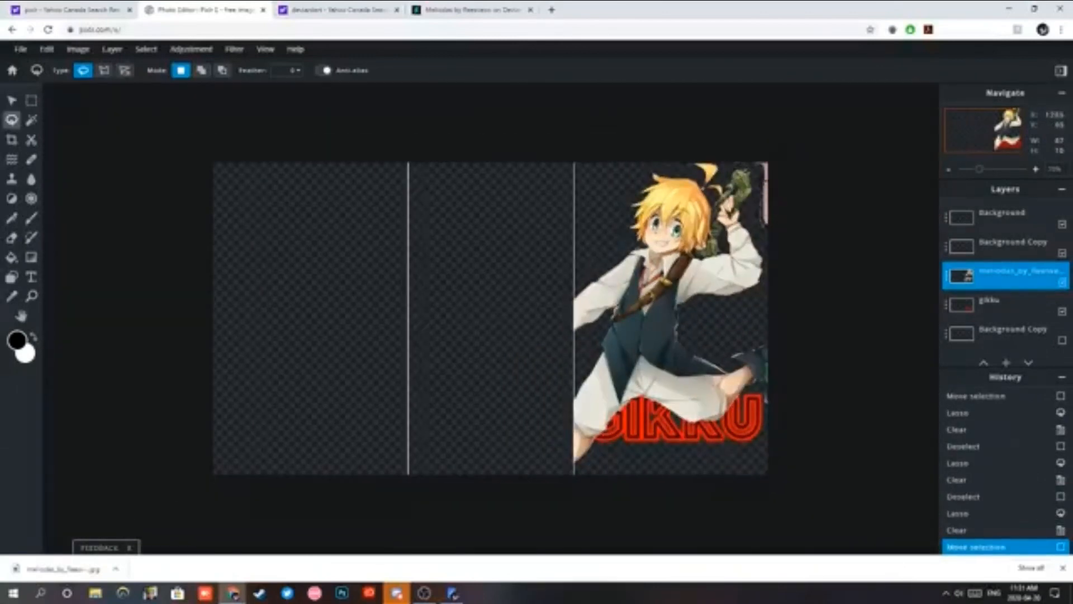
{"action": "key", "text": "Delete"}
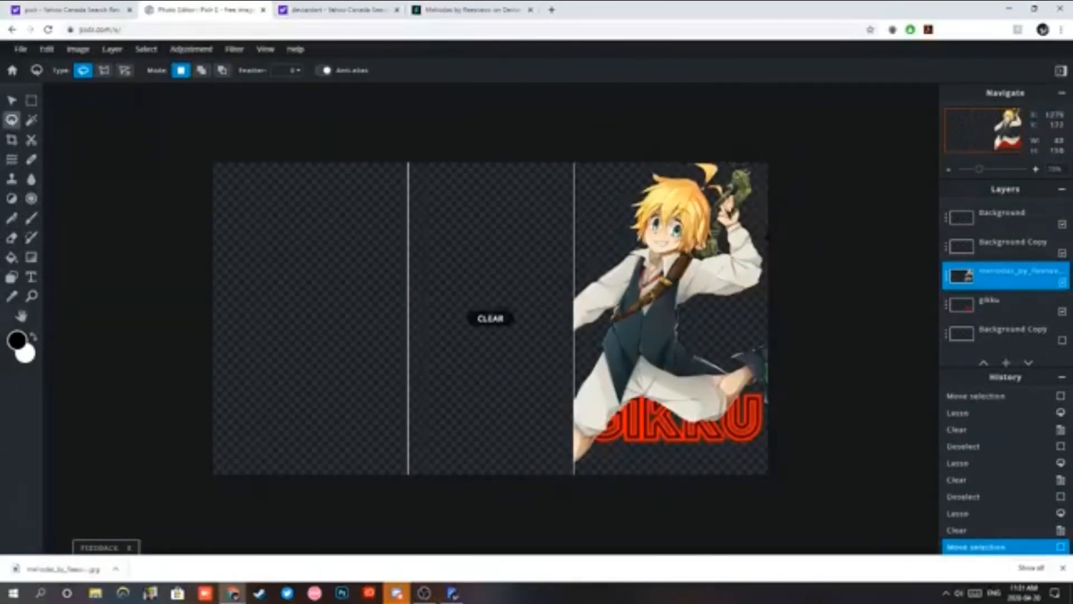
{"action": "key", "text": "ctrl+d"}
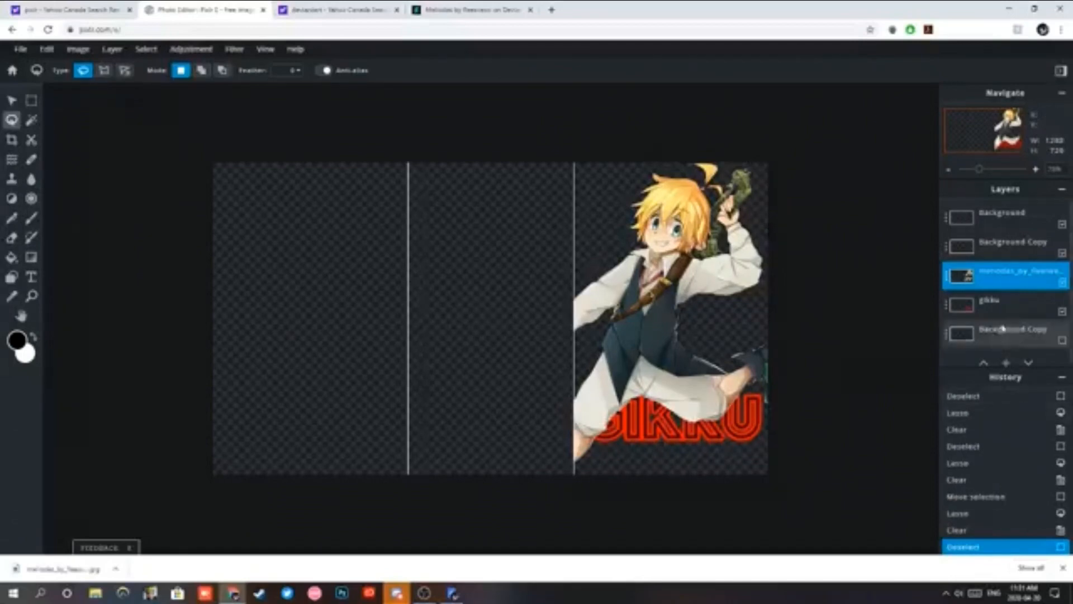
Move the gikku layer above the Meliodas layer in the layer order.
{"action": "left_click_drag", "start_coordinate": [1000, 304], "coordinate": [993, 255]}
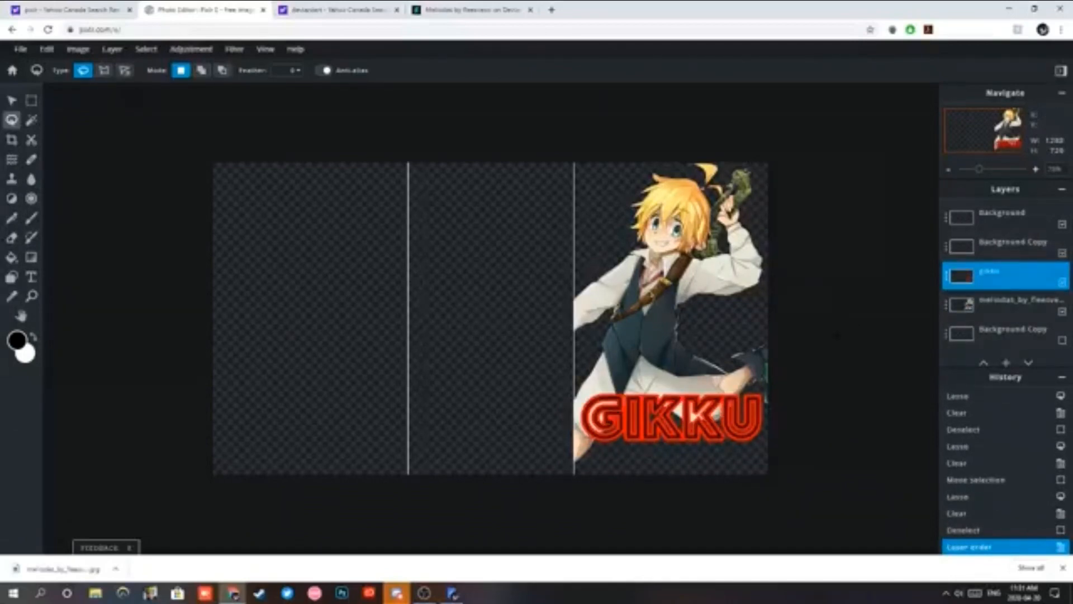
Switch to DeviantArt, search for "ban" and look through the results for a second character artwork.
{"action": "left_click", "coordinate": [330, 9]}
{"action": "left_click", "coordinate": [435, 6]}
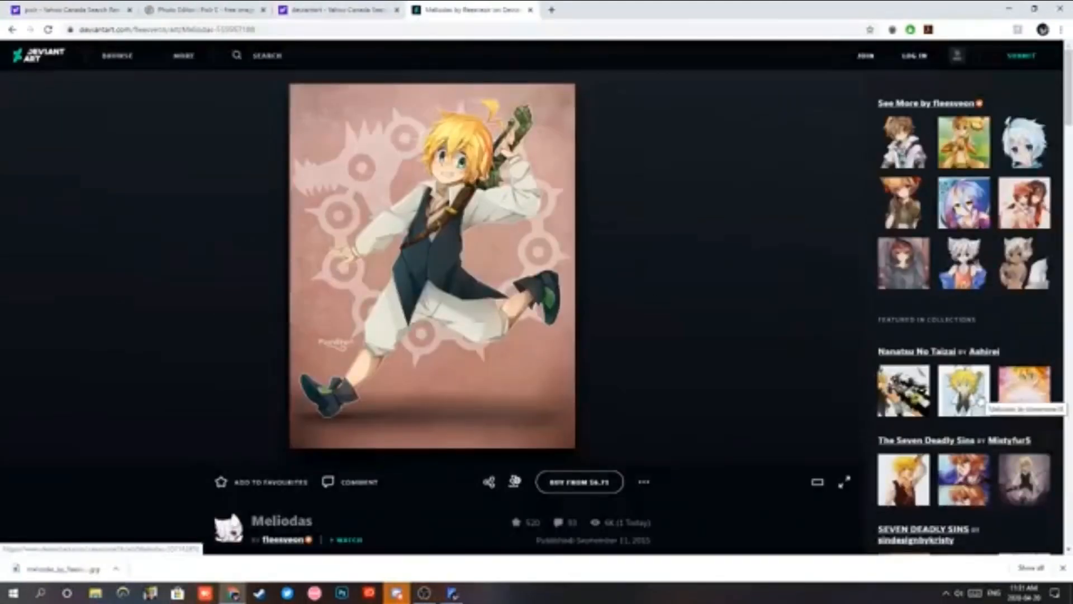
{"action": "scroll", "coordinate": [911, 350], "scroll_direction": "down", "scroll_amount": 5}
{"action": "scroll", "coordinate": [894, 327], "scroll_direction": "up", "scroll_amount": 5}
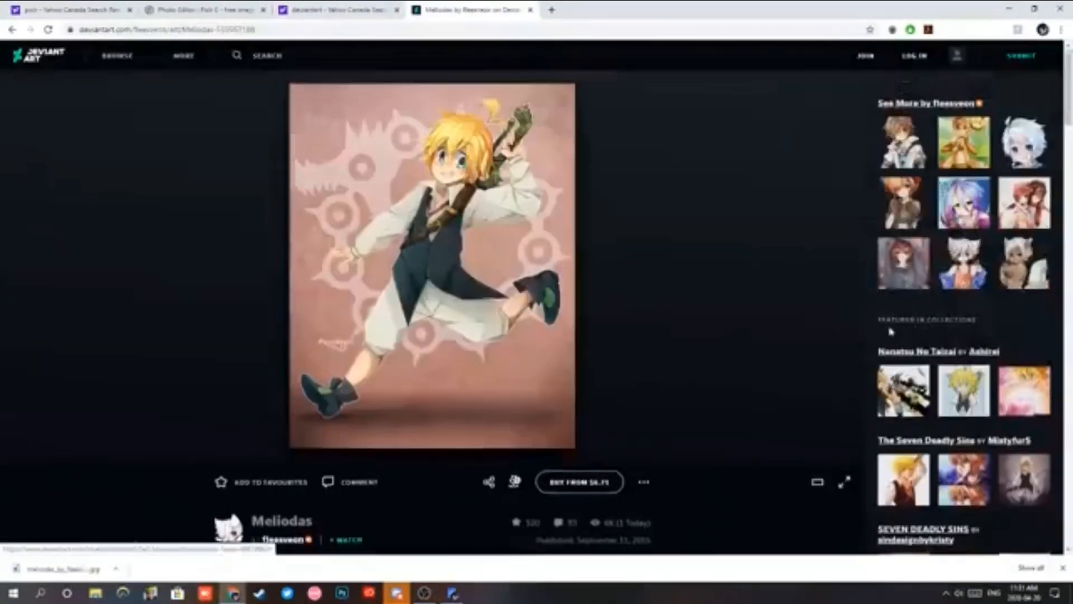
{"action": "left_click", "coordinate": [267, 56]}
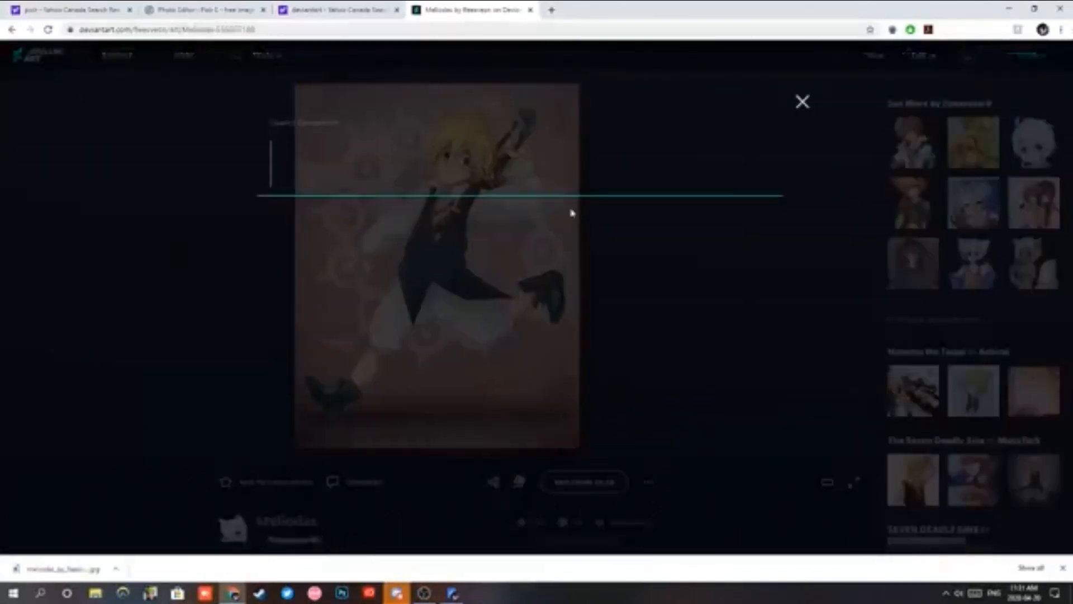
{"action": "type", "text": "ban"}
{"action": "key", "text": "Return"}
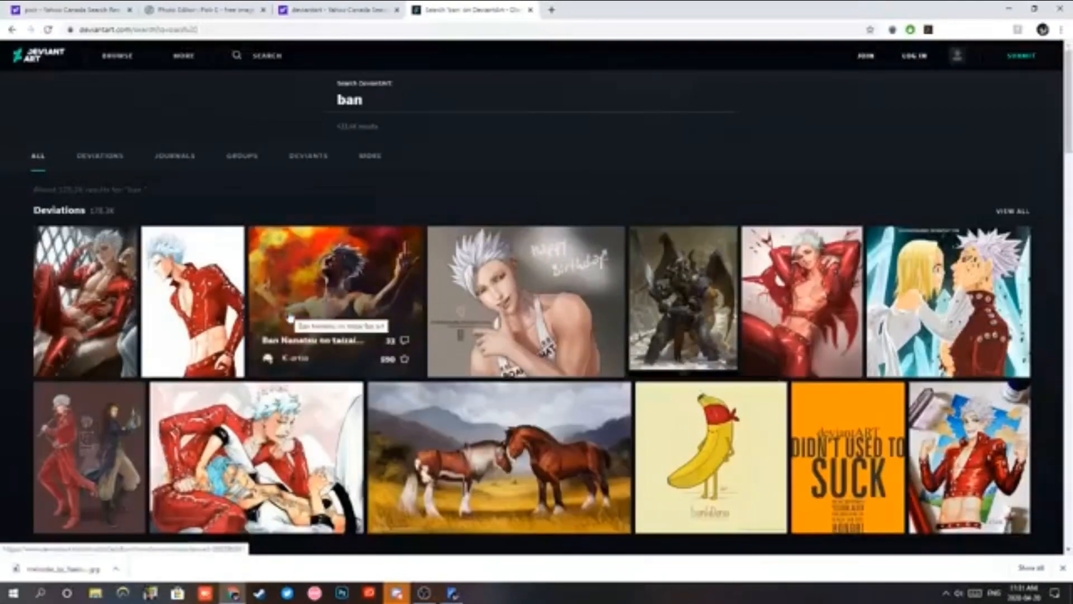
{"action": "scroll", "coordinate": [291, 318], "scroll_direction": "down", "scroll_amount": 5}
{"action": "scroll", "coordinate": [295, 319], "scroll_direction": "down", "scroll_amount": 18}
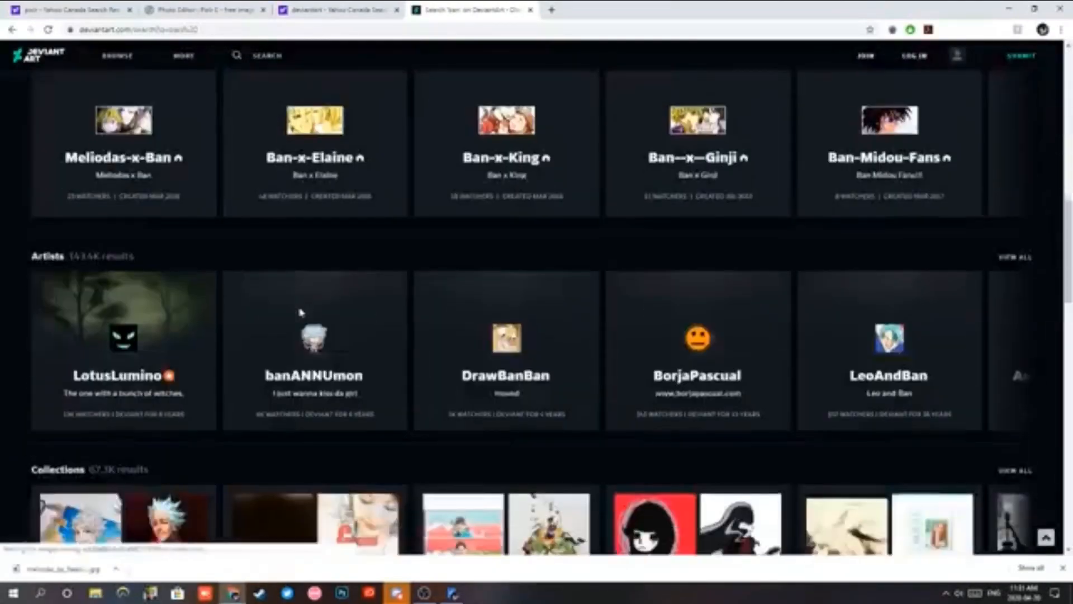
{"action": "scroll", "coordinate": [300, 315], "scroll_direction": "down", "scroll_amount": 14}
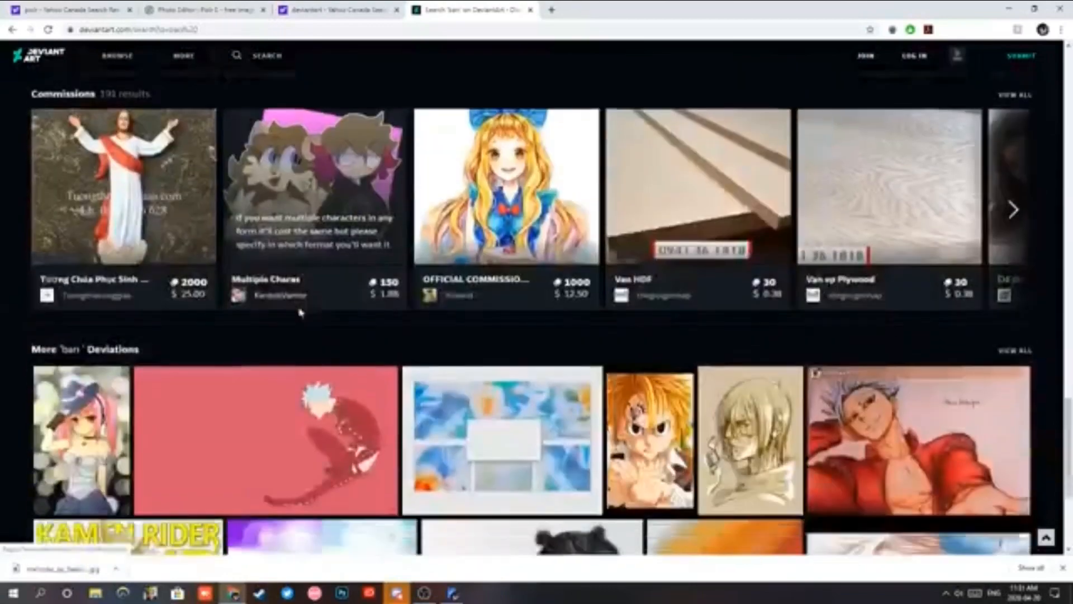
{"action": "scroll", "coordinate": [301, 314], "scroll_direction": "up", "scroll_amount": 20}
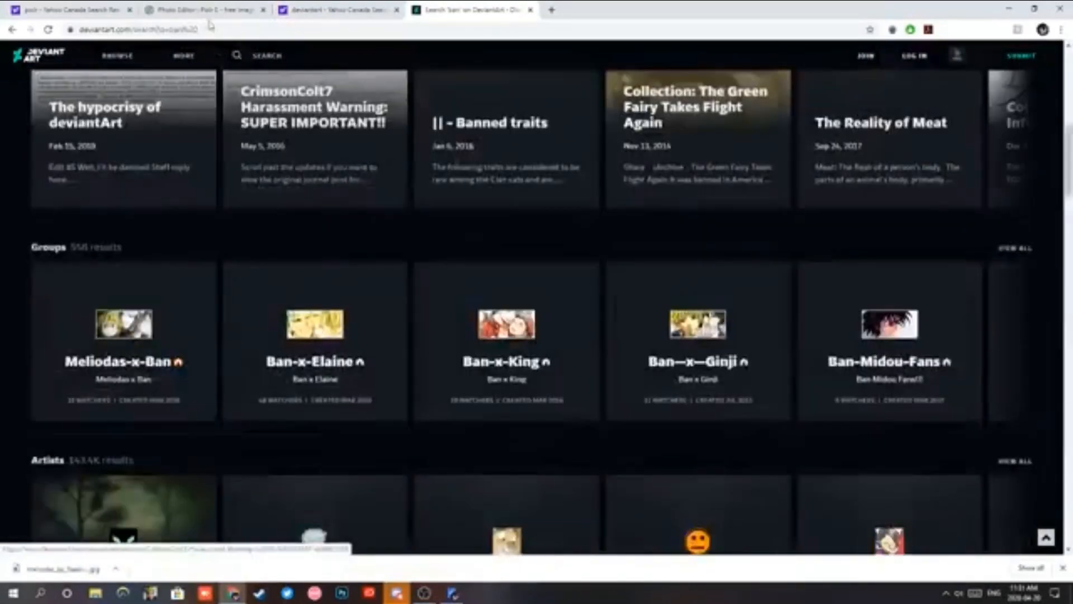
Search the web for "ban seven deadly sins png" and show the image results.
{"action": "left_click", "coordinate": [192, 29]}
{"action": "type", "text": "ban se"}
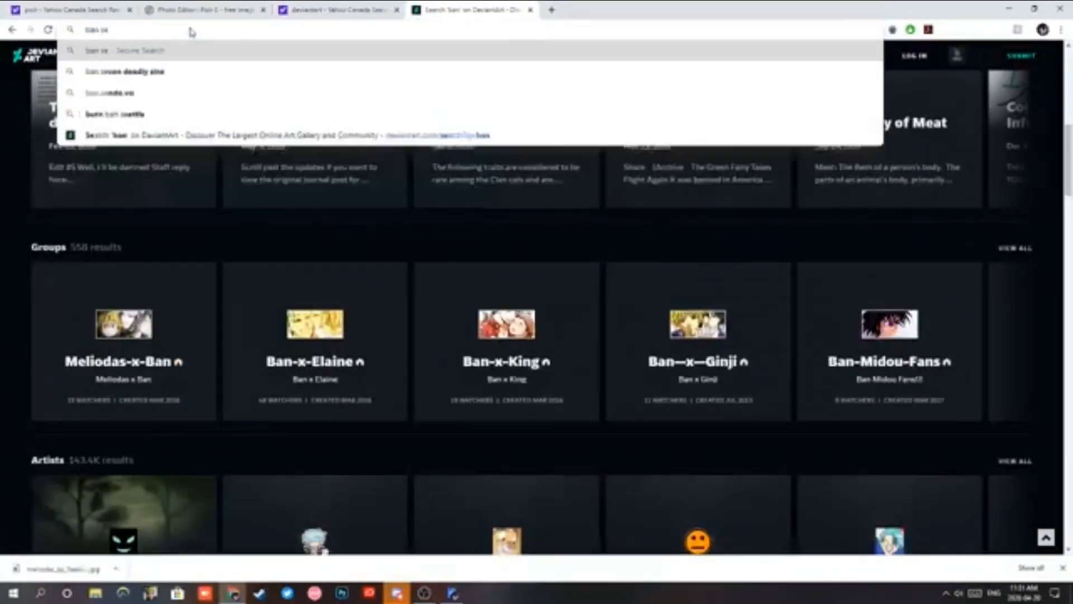
{"action": "type", "text": "ven "}
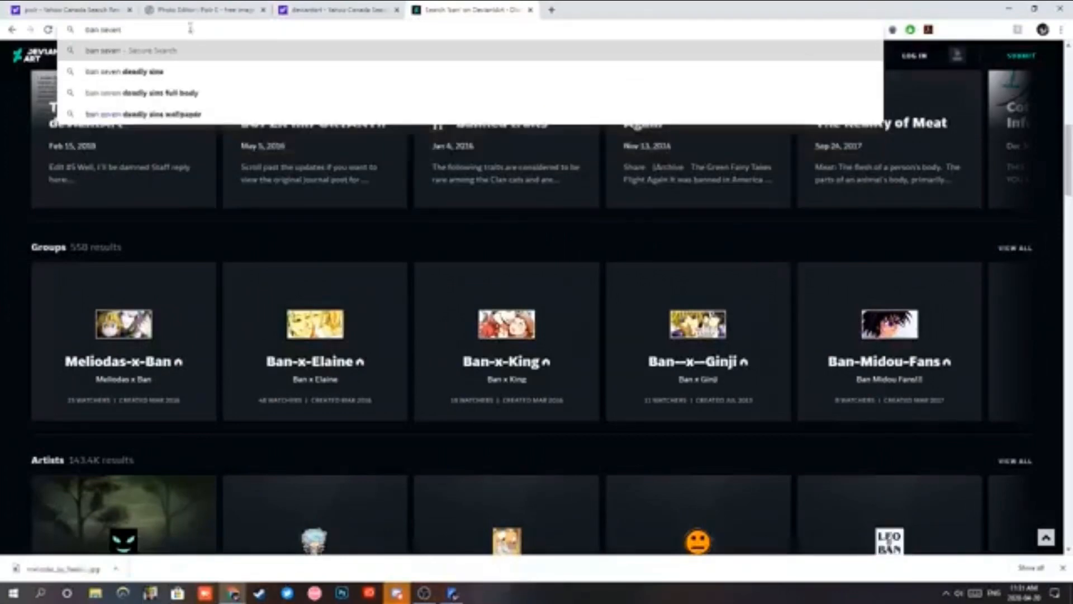
{"action": "type", "text": "dead"}
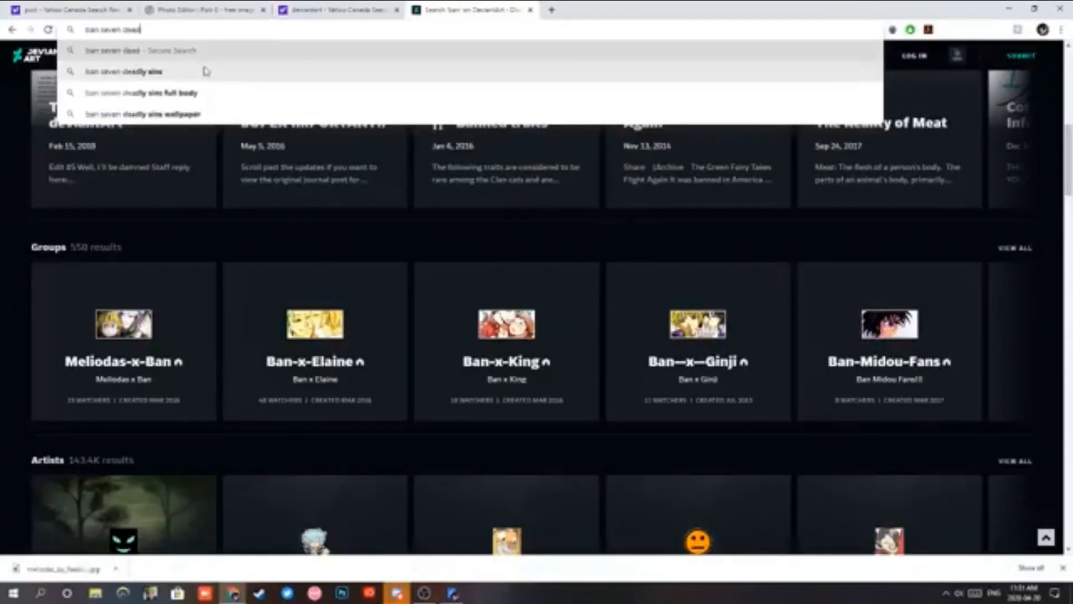
{"action": "type", "text": "ly sins png"}
{"action": "key", "text": "Return"}
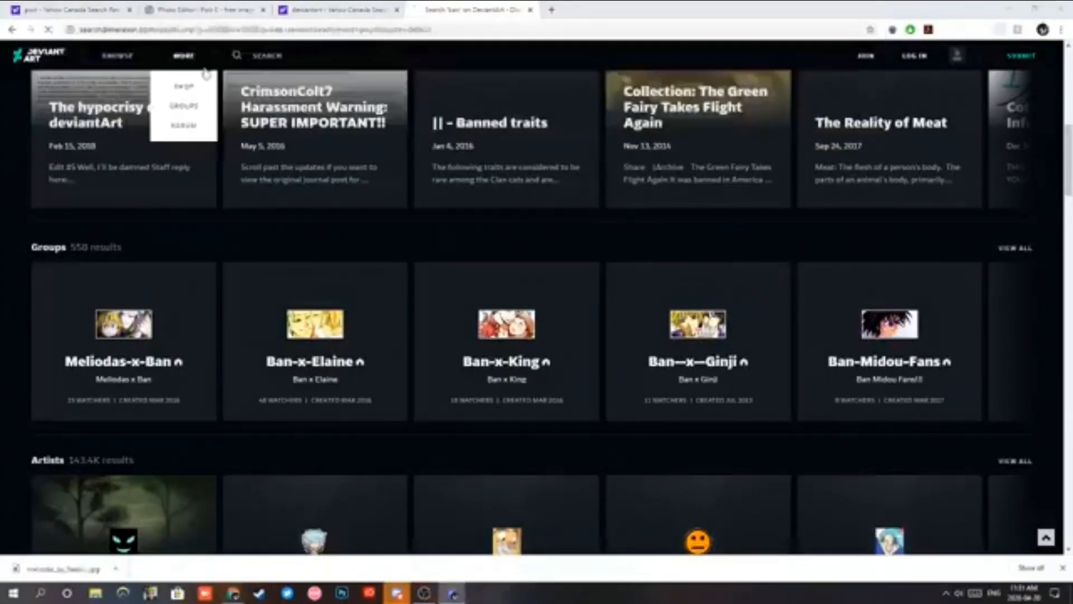
{"action": "left_click", "coordinate": [122, 94]}
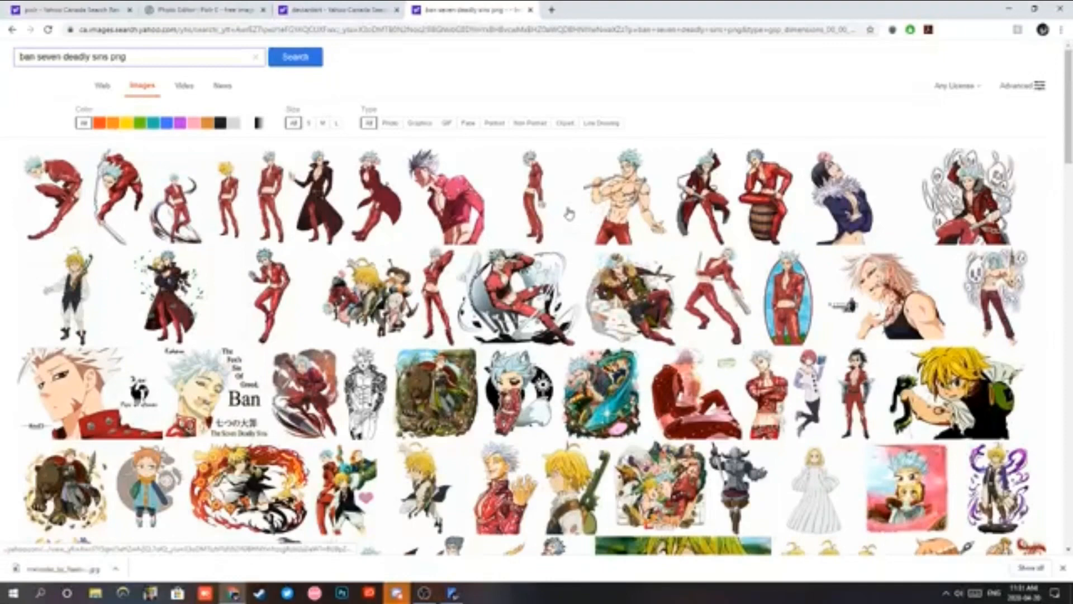
Preview the barrel-seated, standing, crossed-arms and raised-hand pictures of Ban among the image results and look further down the list.
{"action": "left_click", "coordinate": [772, 210]}
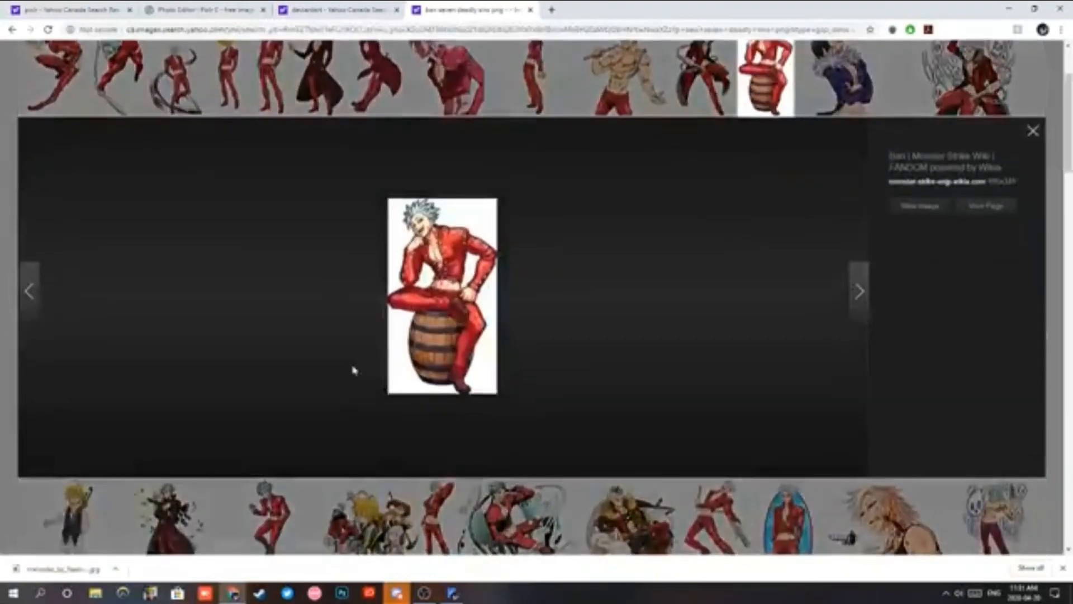
{"action": "scroll", "coordinate": [354, 364], "scroll_direction": "up", "scroll_amount": 2}
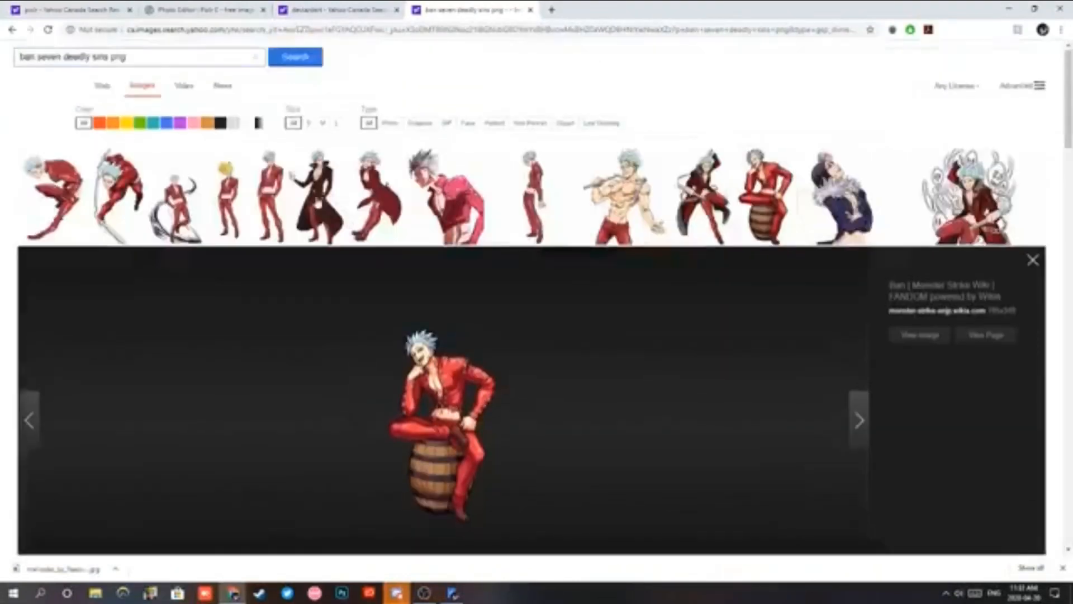
{"action": "left_click", "coordinate": [257, 228]}
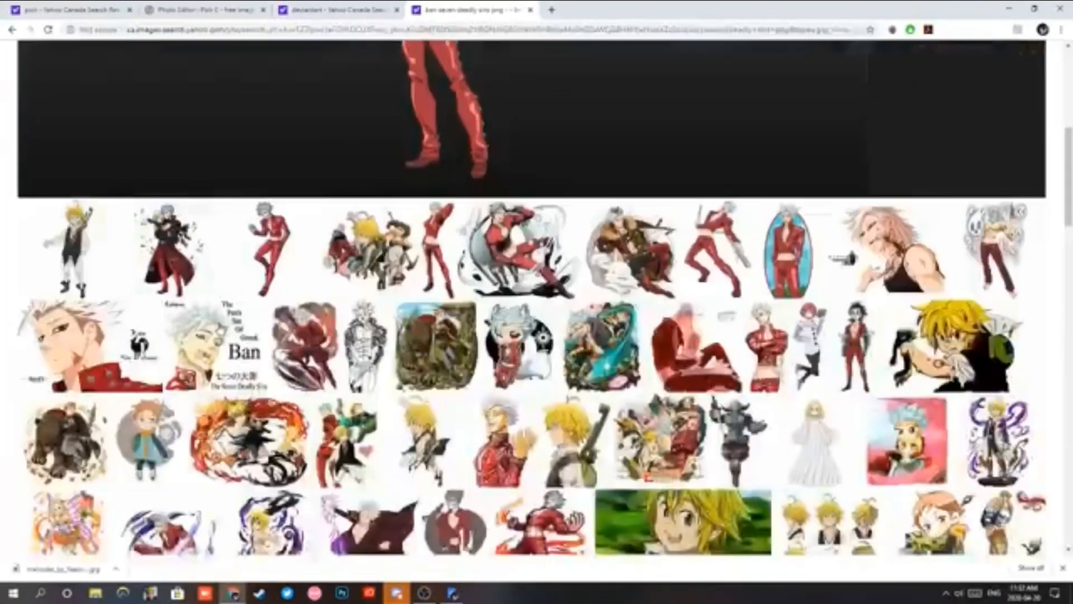
{"action": "scroll", "coordinate": [447, 503], "scroll_direction": "down", "scroll_amount": 5}
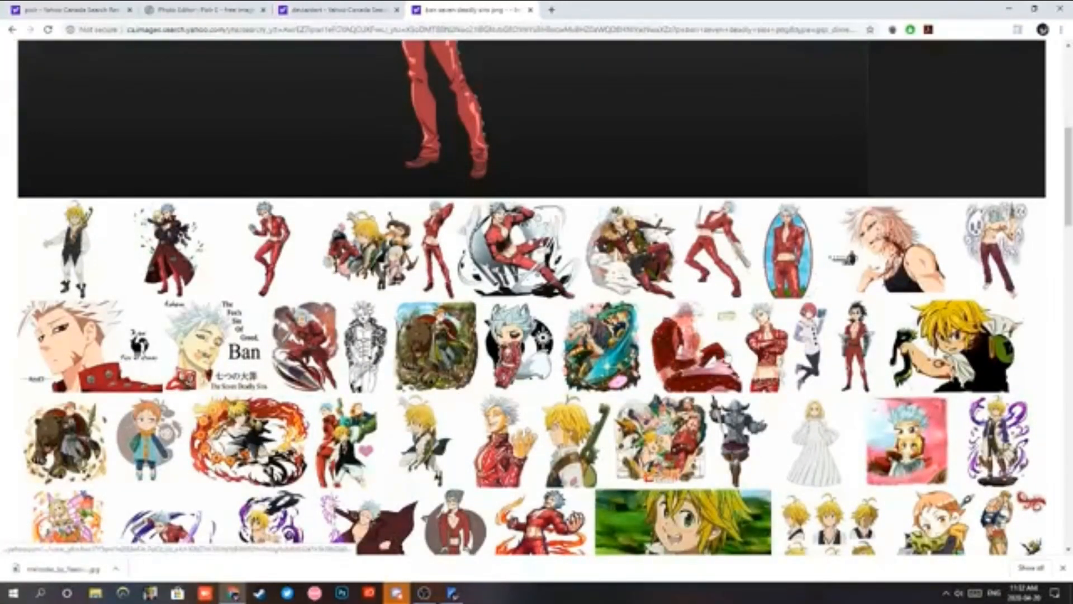
{"action": "left_click", "coordinate": [766, 347]}
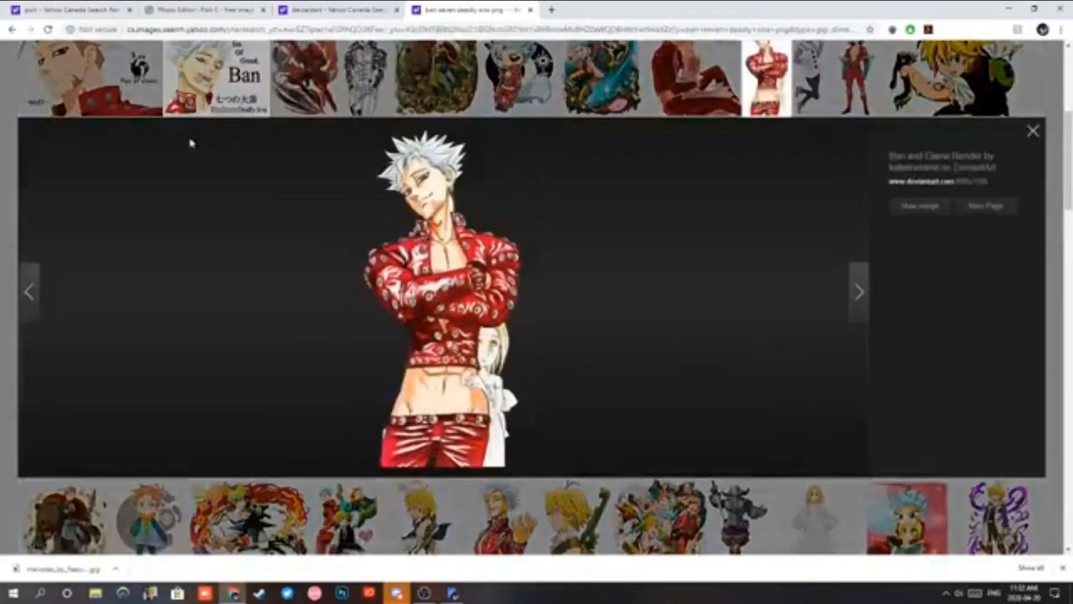
{"action": "scroll", "coordinate": [248, 179], "scroll_direction": "down", "scroll_amount": 2}
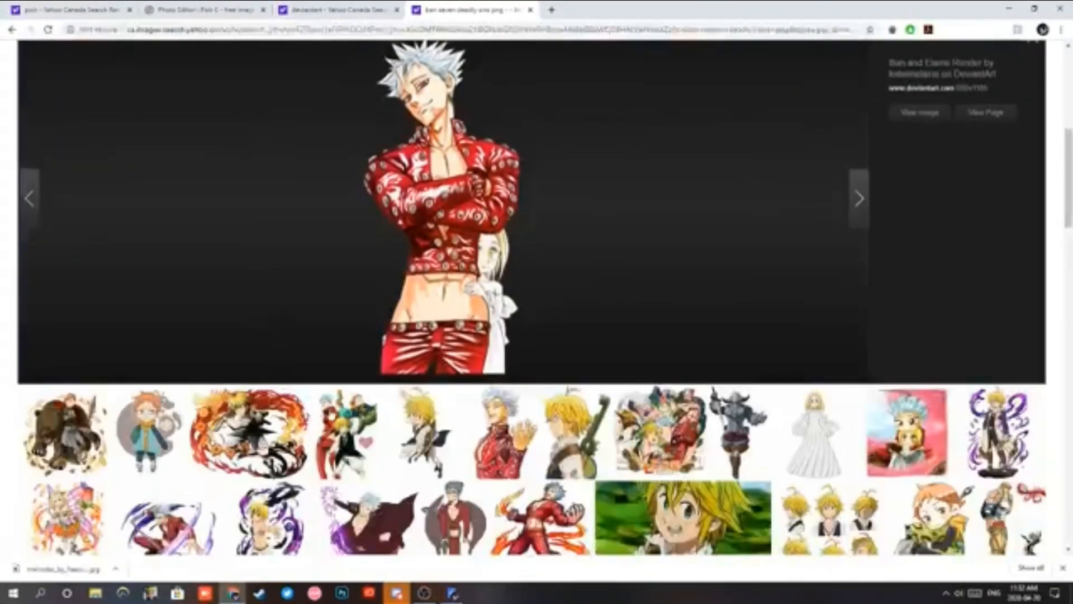
{"action": "left_click", "coordinate": [505, 434]}
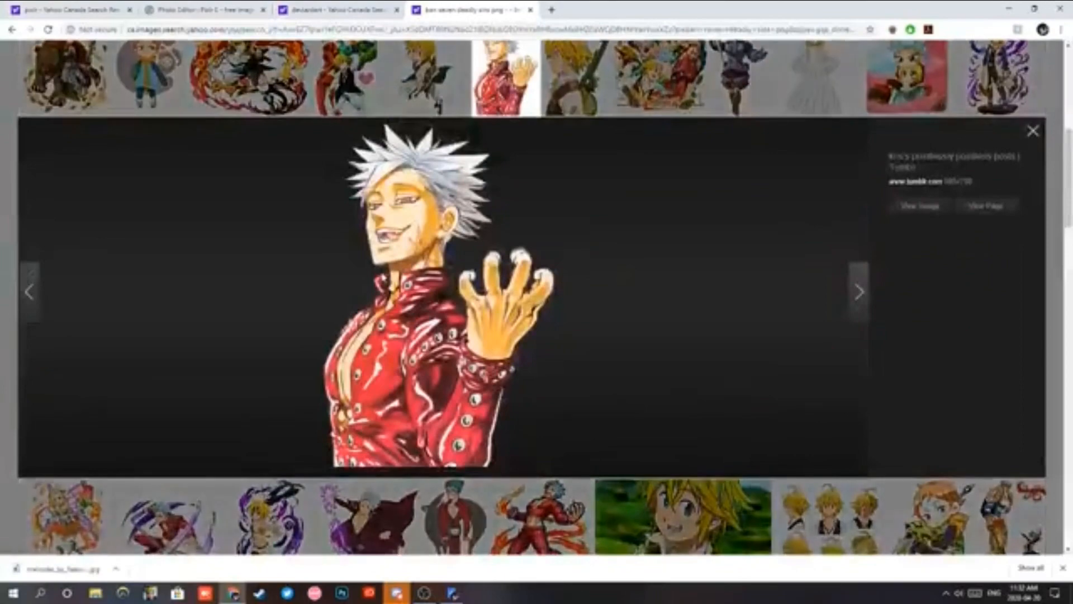
{"action": "scroll", "coordinate": [323, 350], "scroll_direction": "down", "scroll_amount": 2}
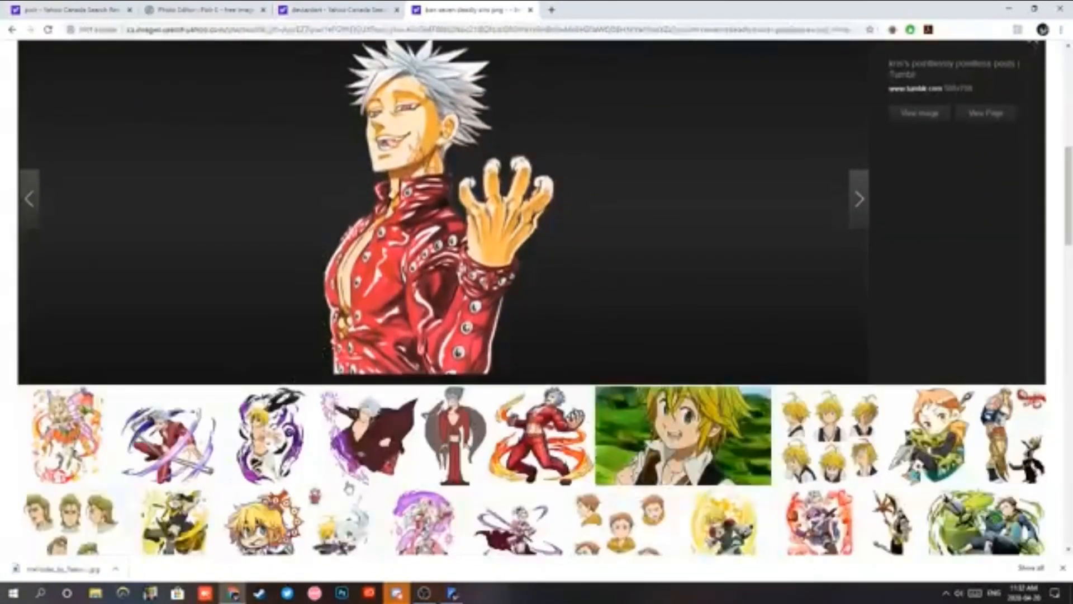
{"action": "scroll", "coordinate": [531, 297], "scroll_direction": "down", "scroll_amount": 4}
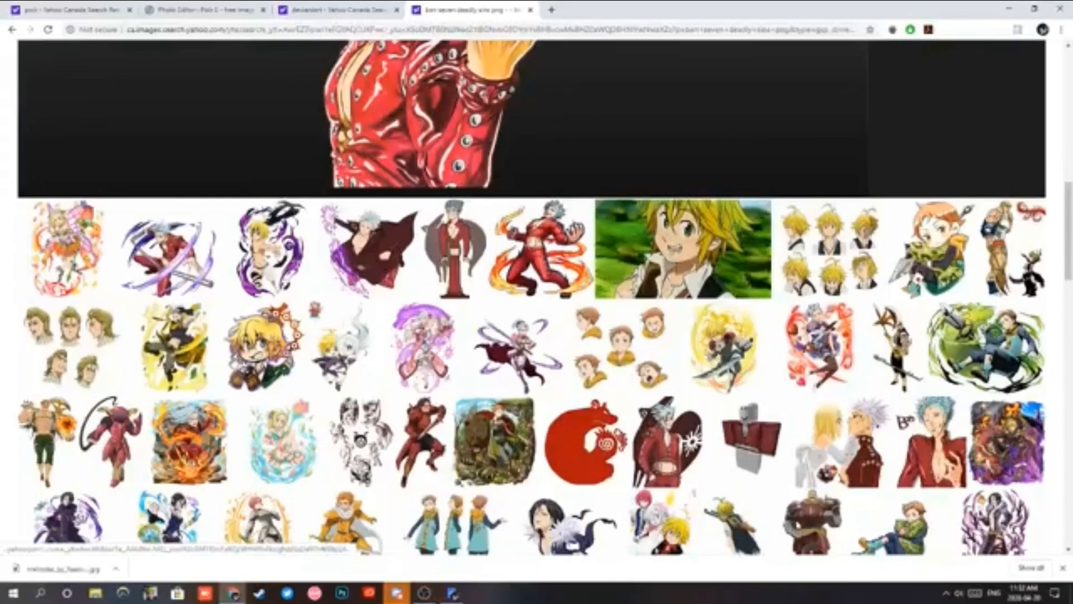
Return to the earlier image results and preview the chained-weapon, arm-behind-head and crouching pictures of Ban.
{"action": "scroll", "coordinate": [531, 297], "scroll_direction": "up", "scroll_amount": 6}
{"action": "scroll", "coordinate": [532, 297], "scroll_direction": "up", "scroll_amount": 2}
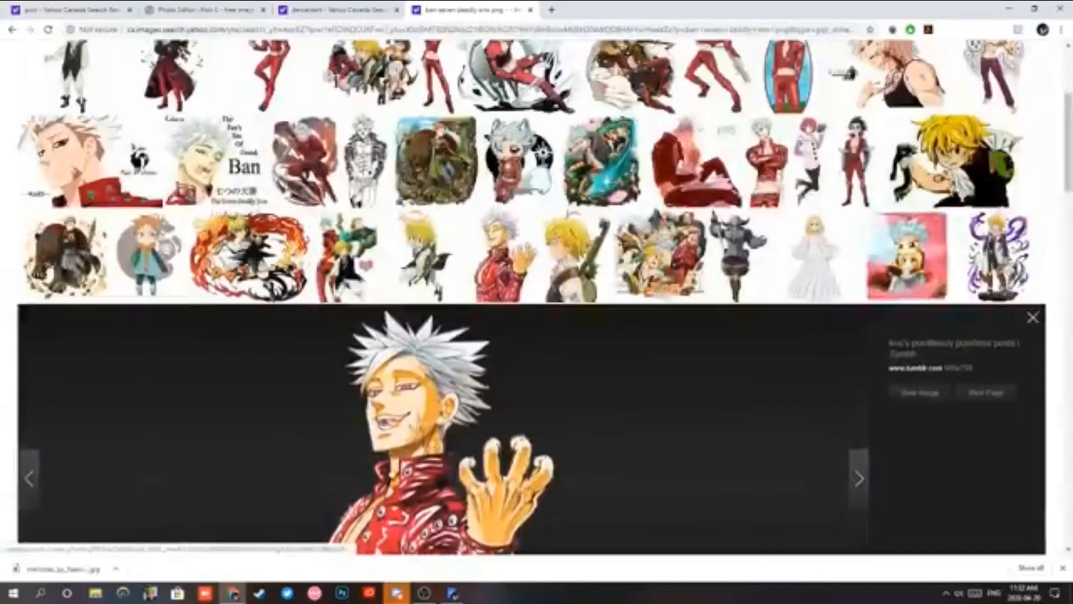
{"action": "left_click", "coordinate": [312, 174]}
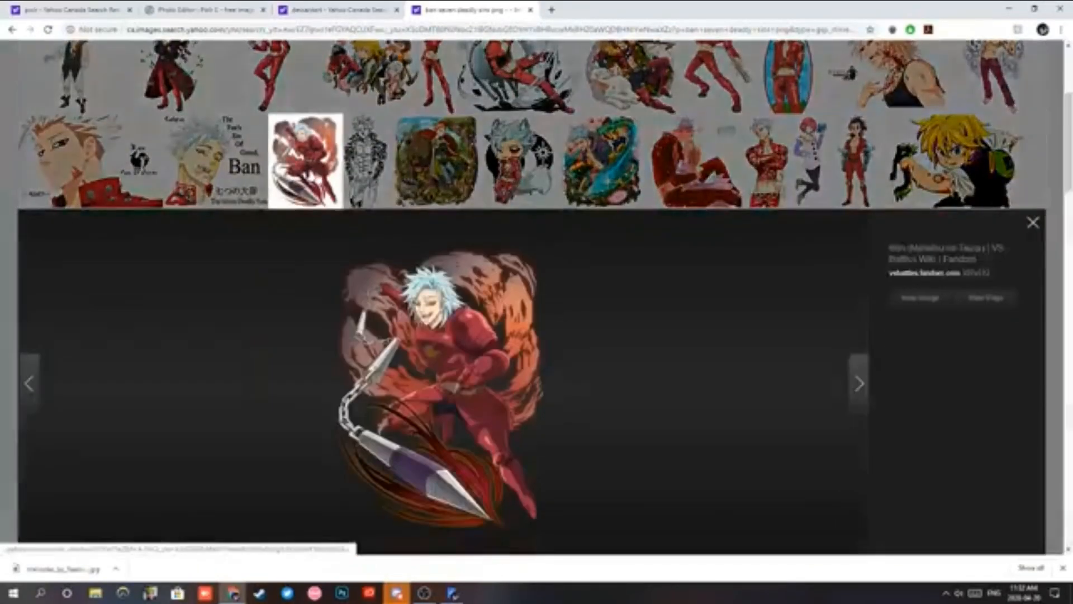
{"action": "scroll", "coordinate": [410, 226], "scroll_direction": "up", "scroll_amount": 2}
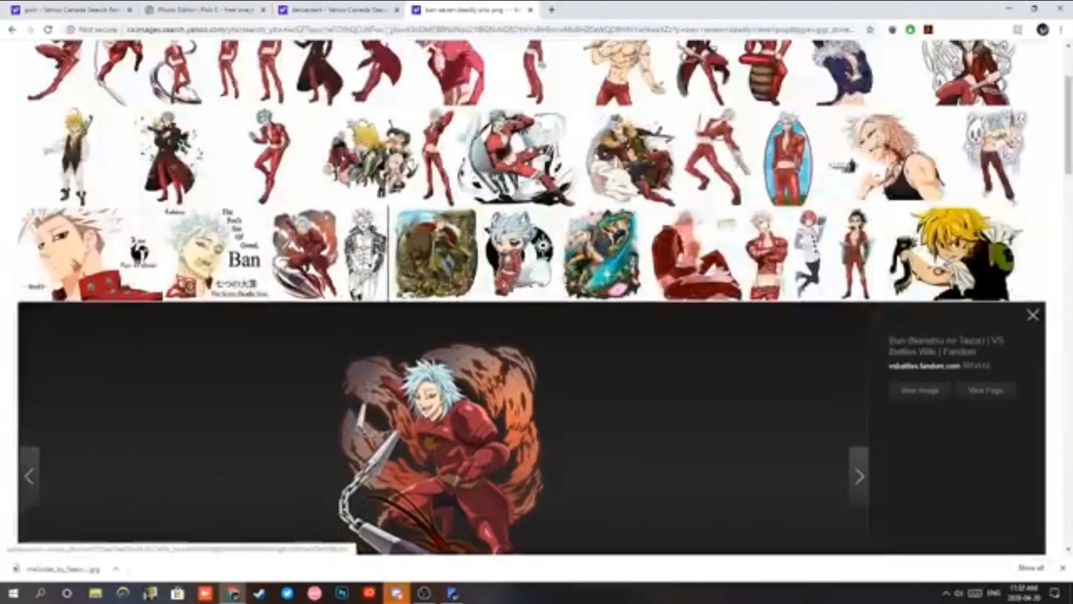
{"action": "left_click", "coordinate": [440, 165]}
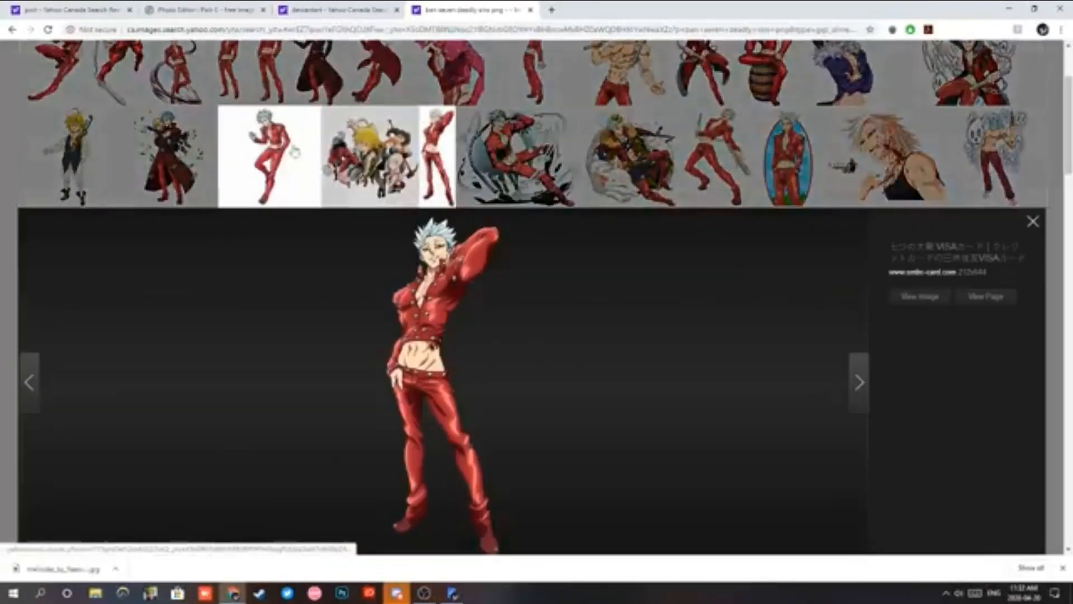
{"action": "scroll", "coordinate": [290, 148], "scroll_direction": "down", "scroll_amount": 2}
{"action": "scroll", "coordinate": [289, 148], "scroll_direction": "up", "scroll_amount": 4}
{"action": "left_click", "coordinate": [58, 148]}
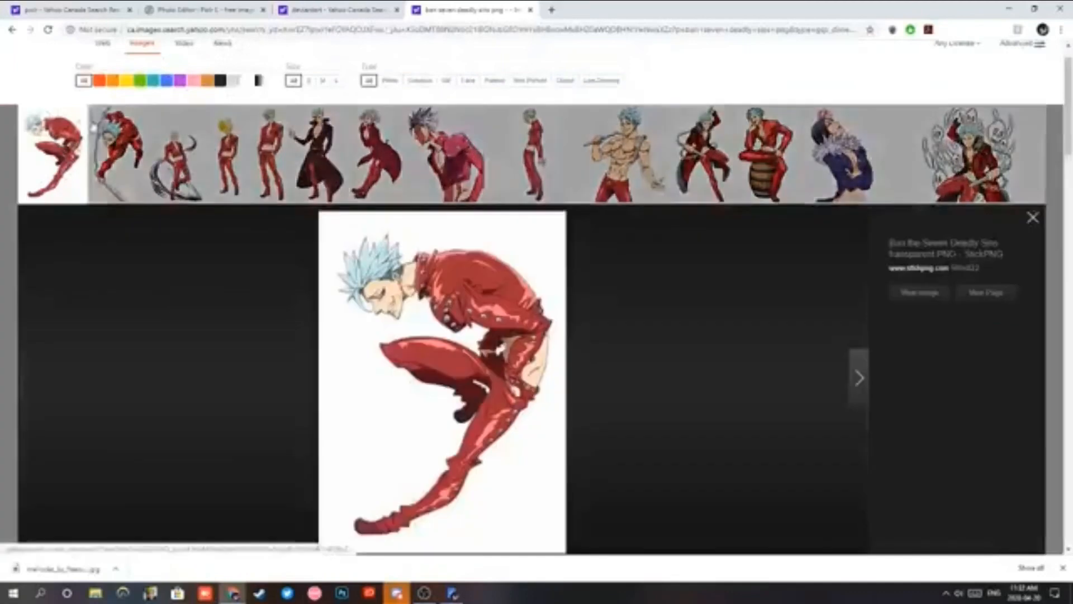
Open the DeviantArt site from the earlier web search and search it for "ban seven deadly sins".
{"action": "left_click", "coordinate": [335, 9]}
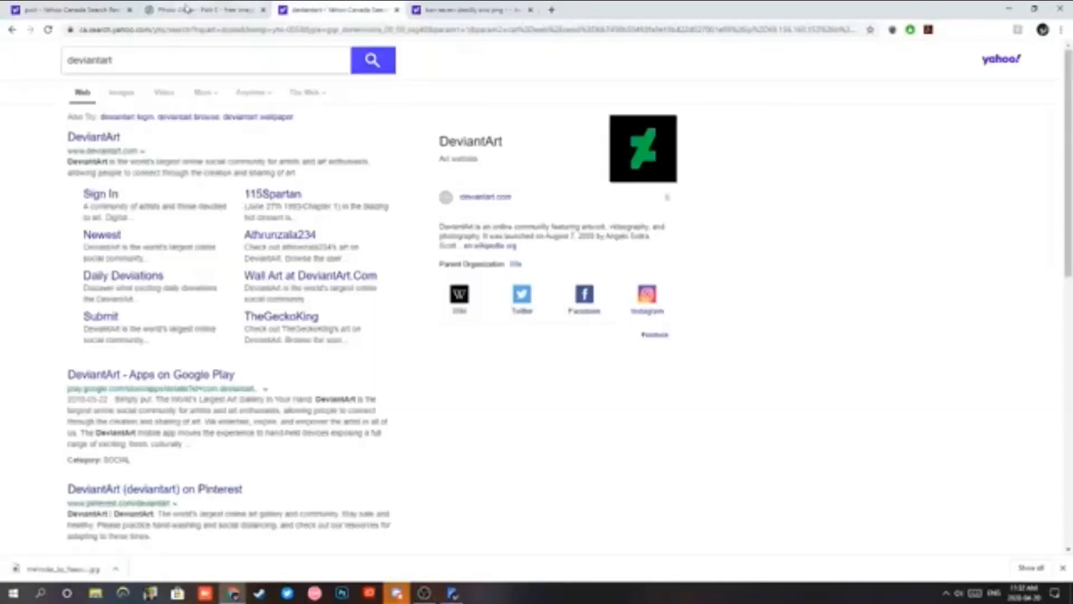
{"action": "left_click", "coordinate": [100, 140]}
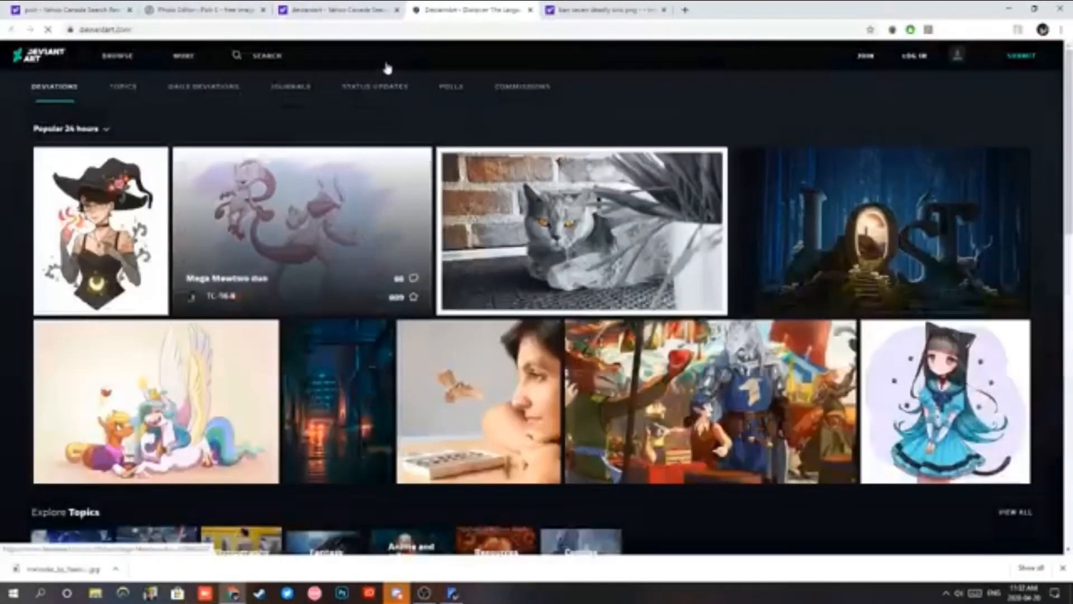
{"action": "left_click", "coordinate": [274, 64]}
{"action": "type", "text": "ban sev"}
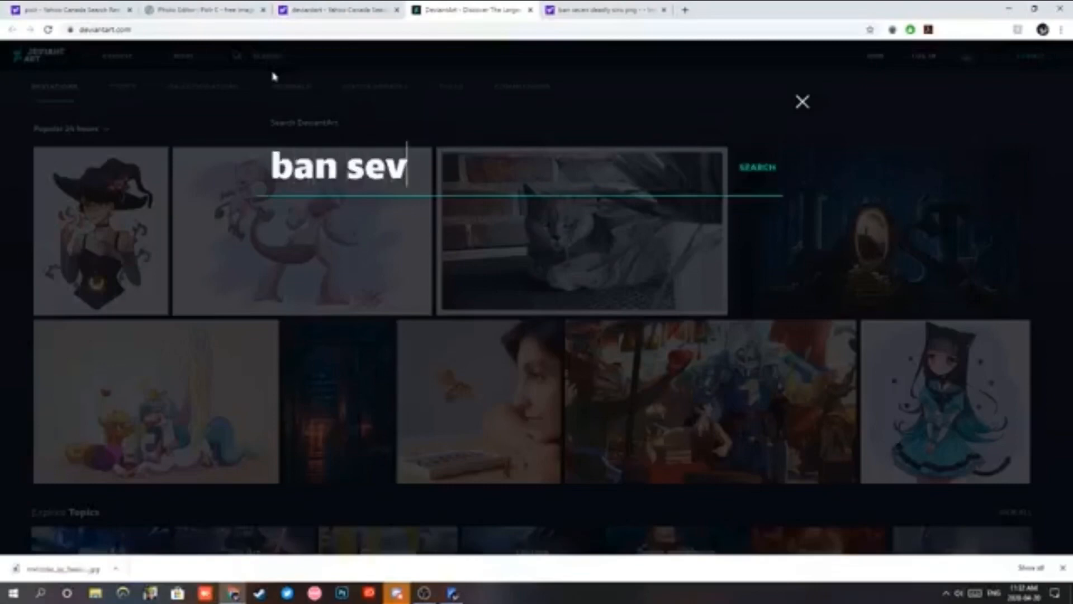
{"action": "type", "text": "en deadly sins"}
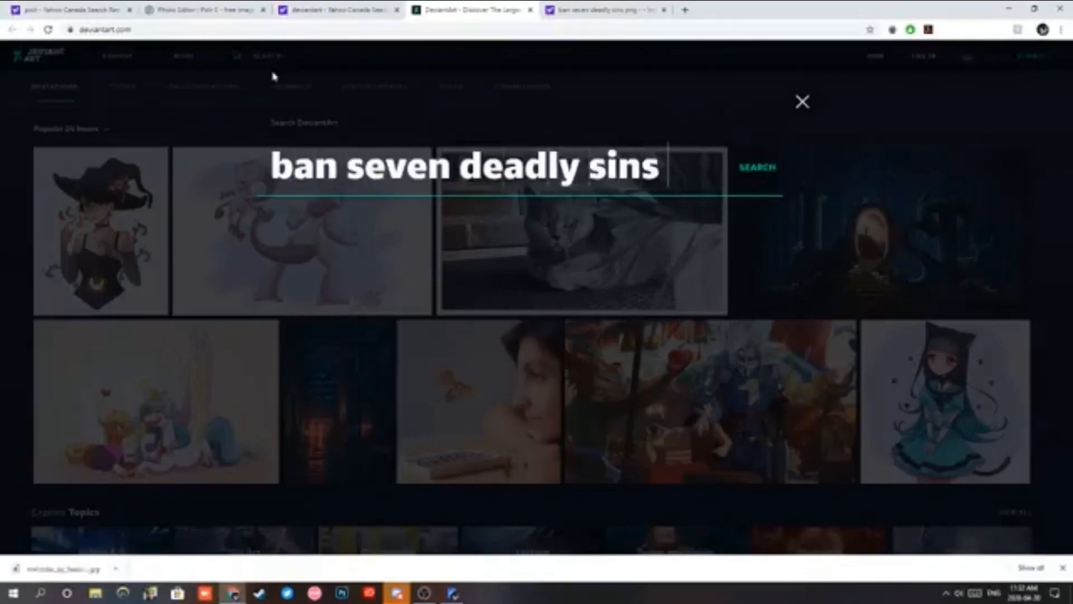
{"action": "key", "text": "Return"}
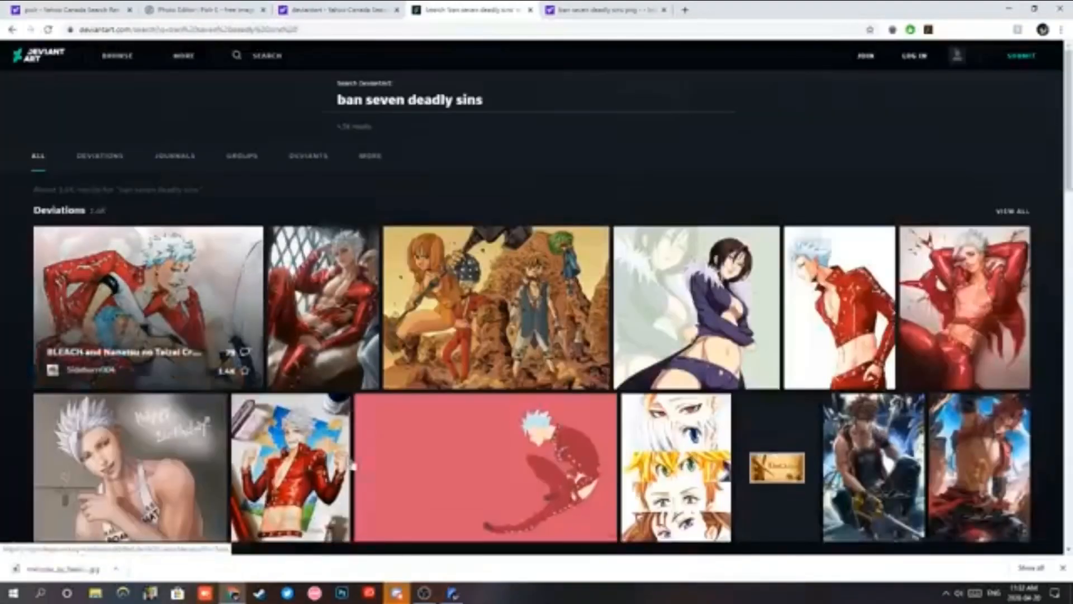
{"action": "left_click", "coordinate": [425, 593]}
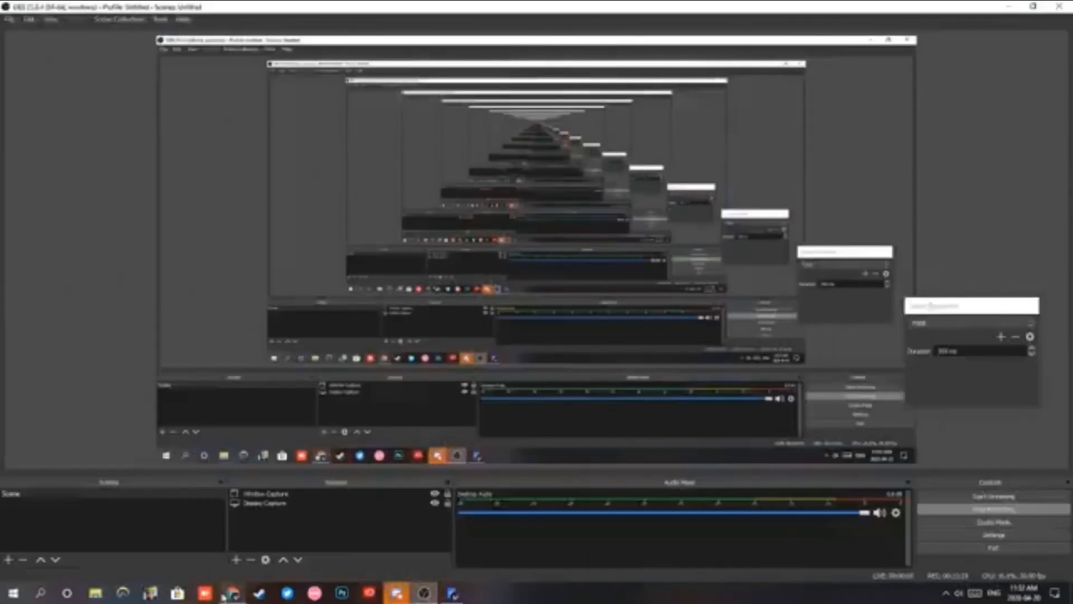
{"action": "left_click", "coordinate": [235, 595]}
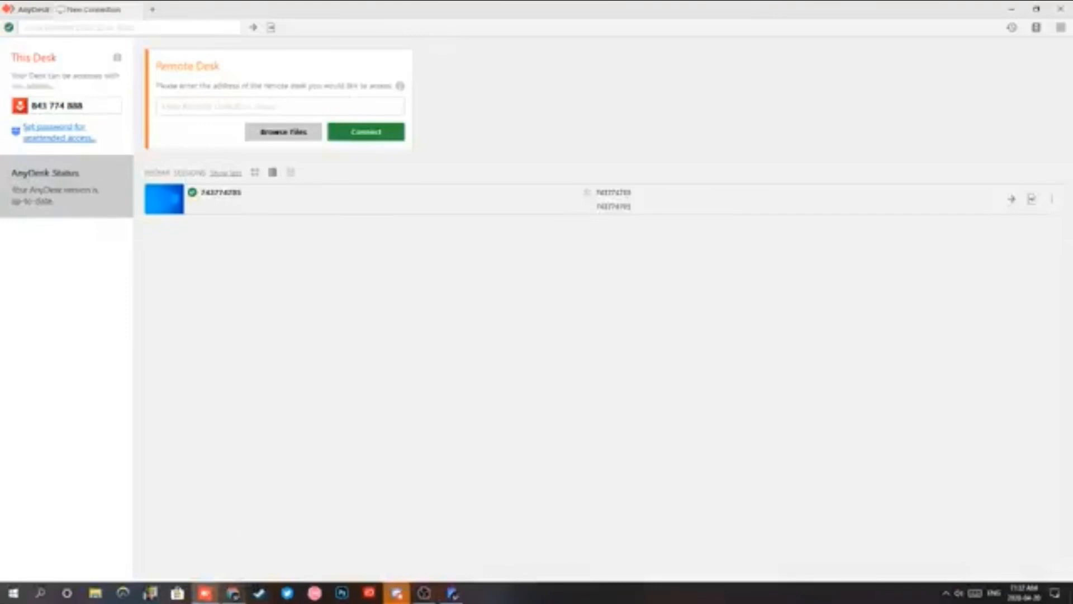
{"action": "left_click", "coordinate": [233, 592]}
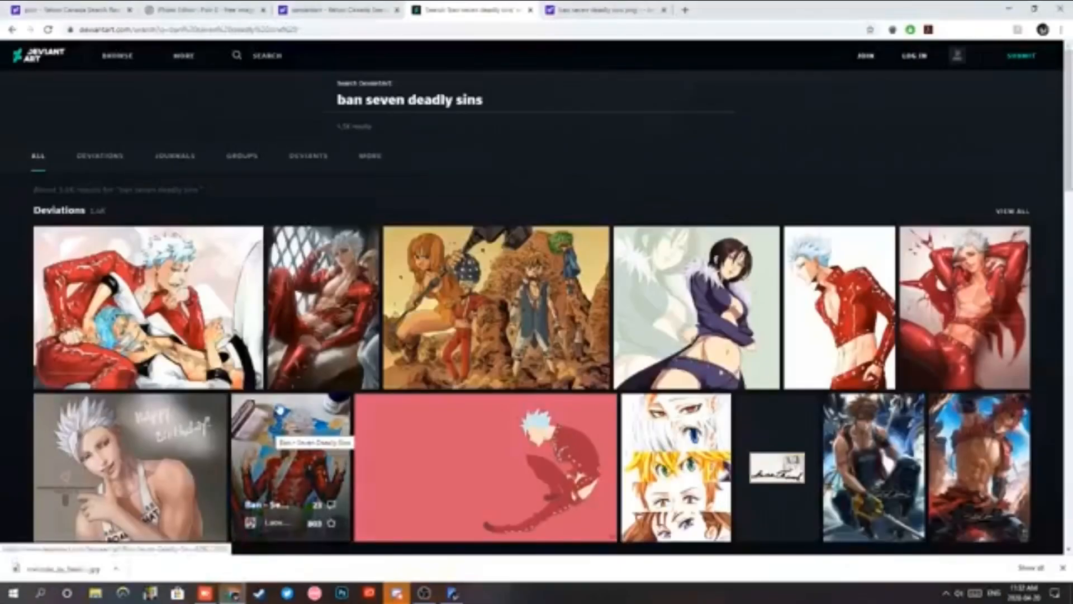
Open the "Ban | Nanatsu No Taizai" artwork with the white background and save its image to the computer.
{"action": "left_click", "coordinate": [853, 330]}
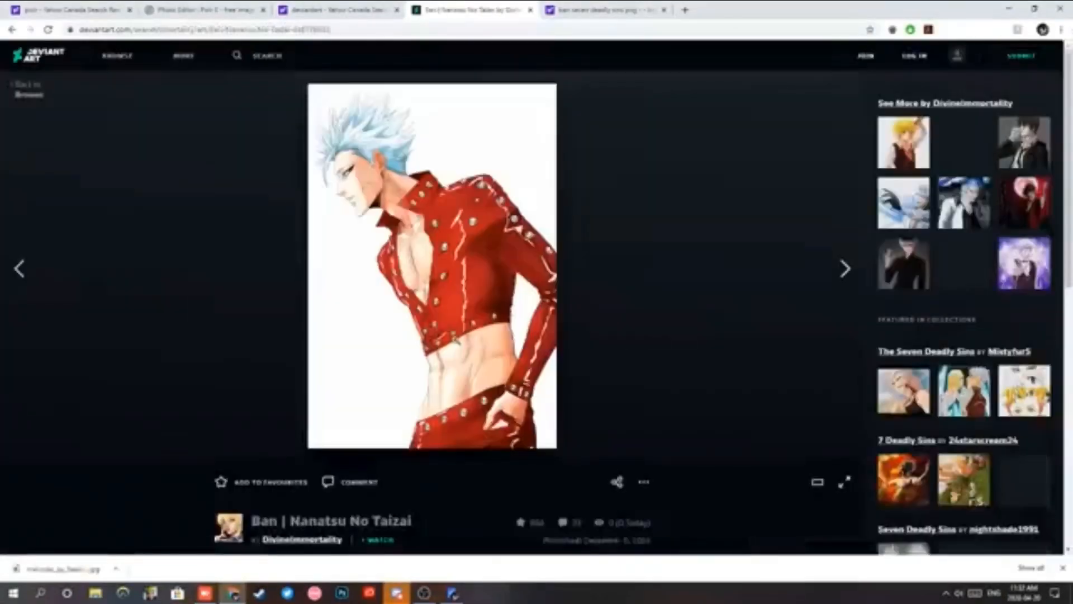
{"action": "right_click", "coordinate": [446, 340]}
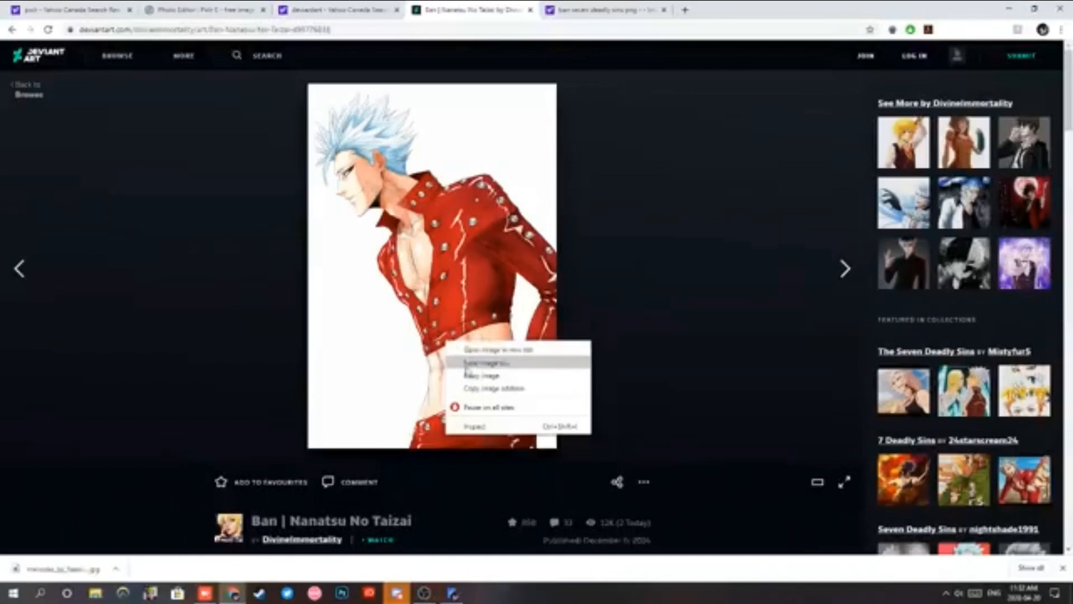
{"action": "left_click", "coordinate": [467, 365]}
{"action": "left_click", "coordinate": [441, 284]}
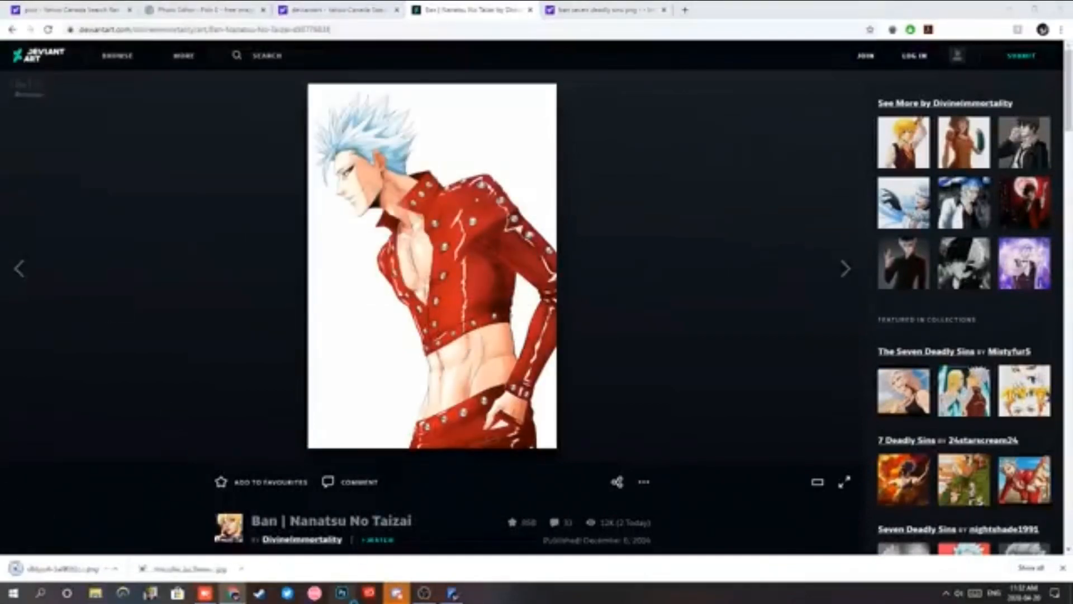
{"action": "left_click", "coordinate": [342, 592]}
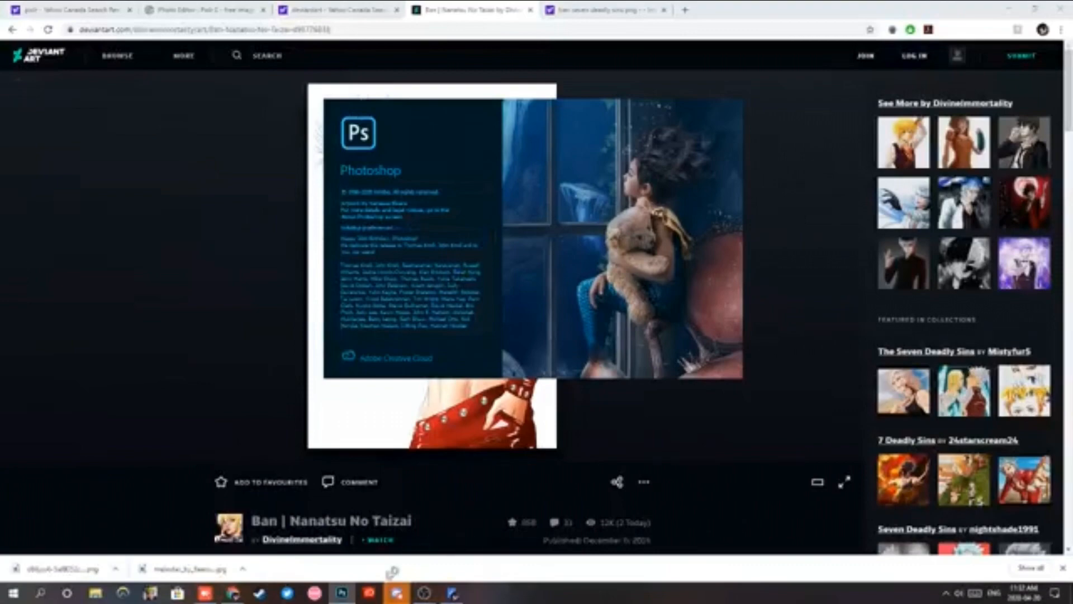
{"action": "mouse_move", "coordinate": [344, 593]}
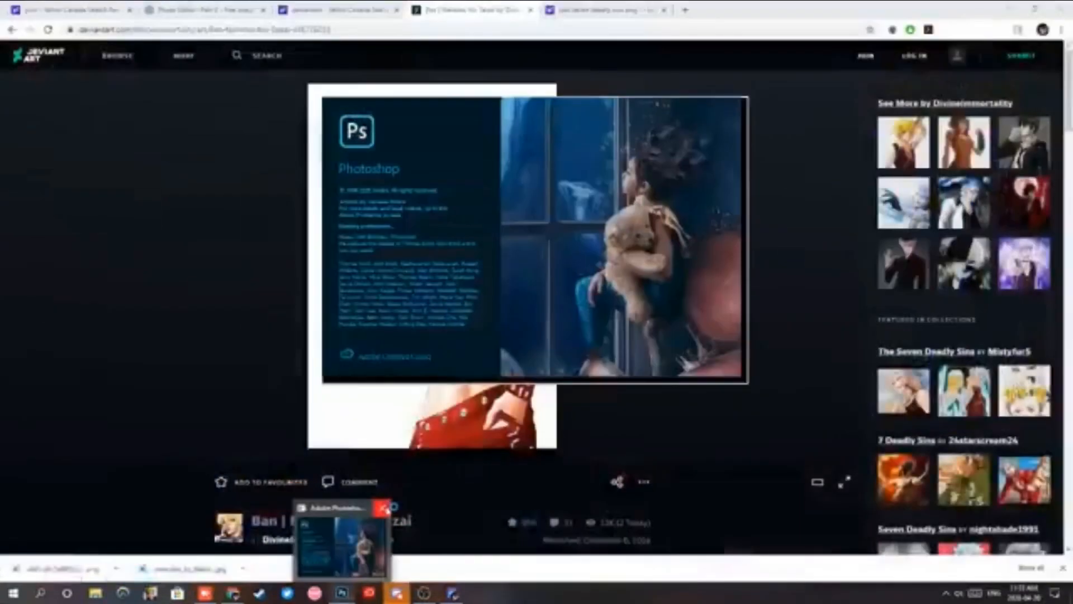
{"action": "left_click", "coordinate": [383, 508]}
Switch to Pixlr E, add the saved Ban picture as an image layer and place it directly below the gikku layer.
{"action": "left_click", "coordinate": [190, 10]}
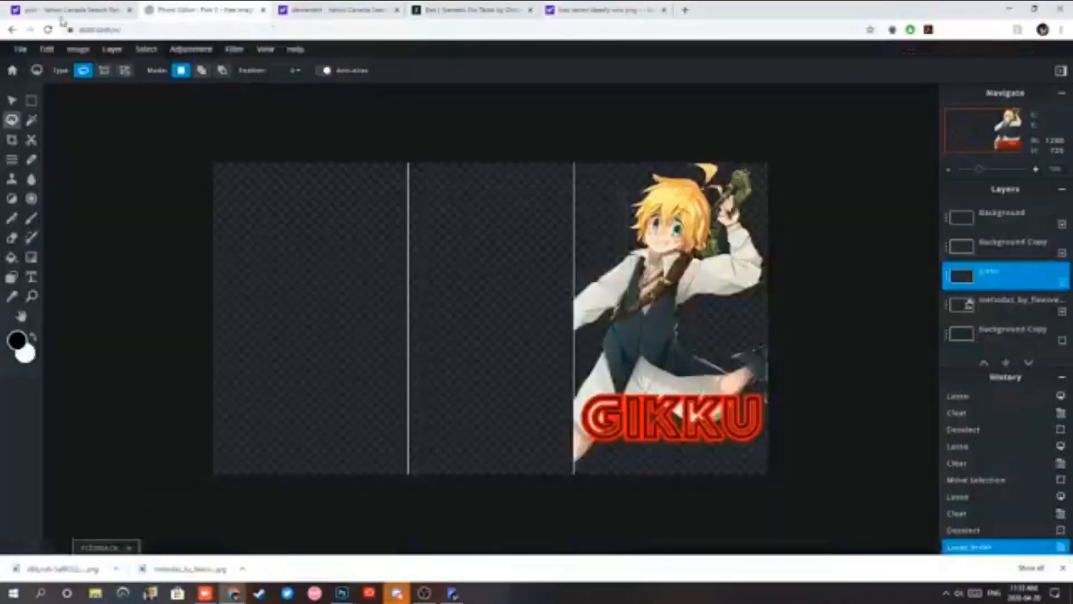
{"action": "left_click", "coordinate": [20, 50]}
{"action": "left_click", "coordinate": [119, 99]}
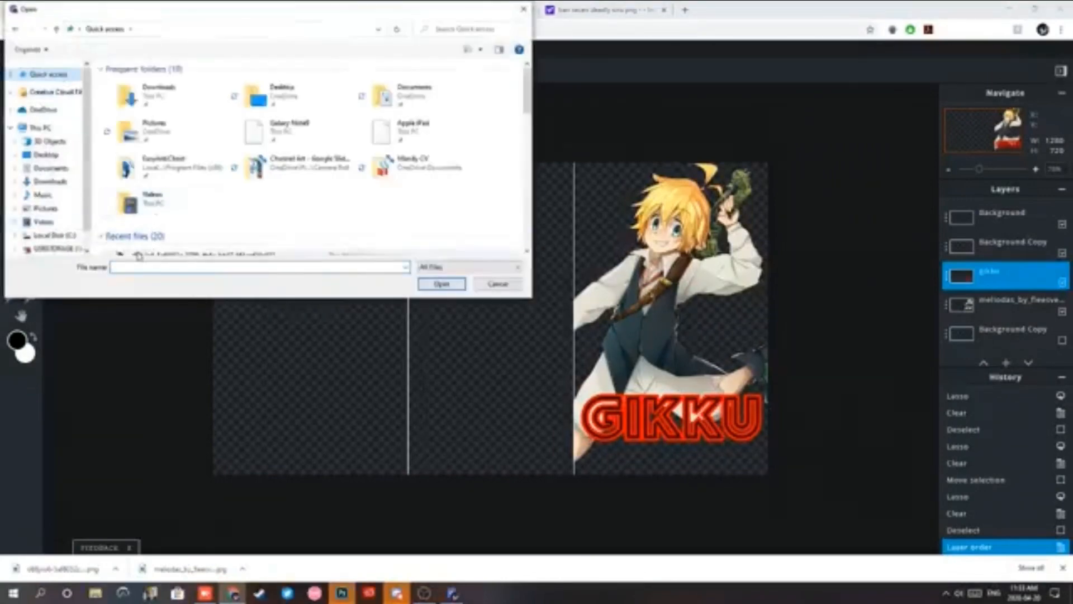
{"action": "left_click", "coordinate": [185, 253]}
{"action": "left_click", "coordinate": [439, 285]}
{"action": "left_click_drag", "start_coordinate": [365, 259], "coordinate": [238, 229]}
{"action": "left_click", "coordinate": [240, 229]}
{"action": "left_click_drag", "start_coordinate": [994, 227], "coordinate": [983, 308]}
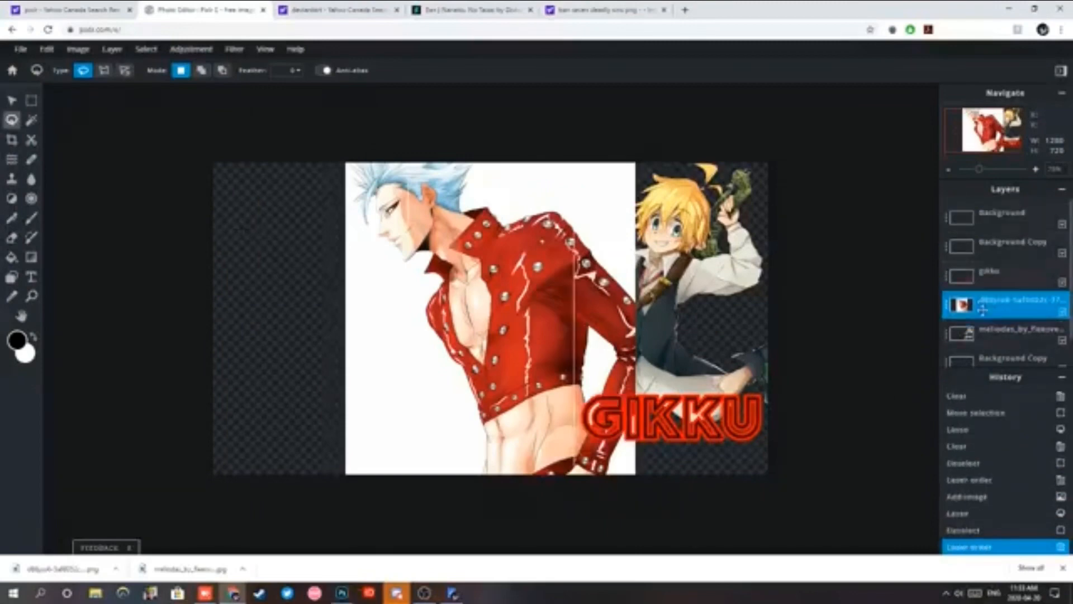
Scale the Ban picture down proportionally and move it over the left panel so his face meets the canvas edge.
{"action": "left_click", "coordinate": [12, 101]}
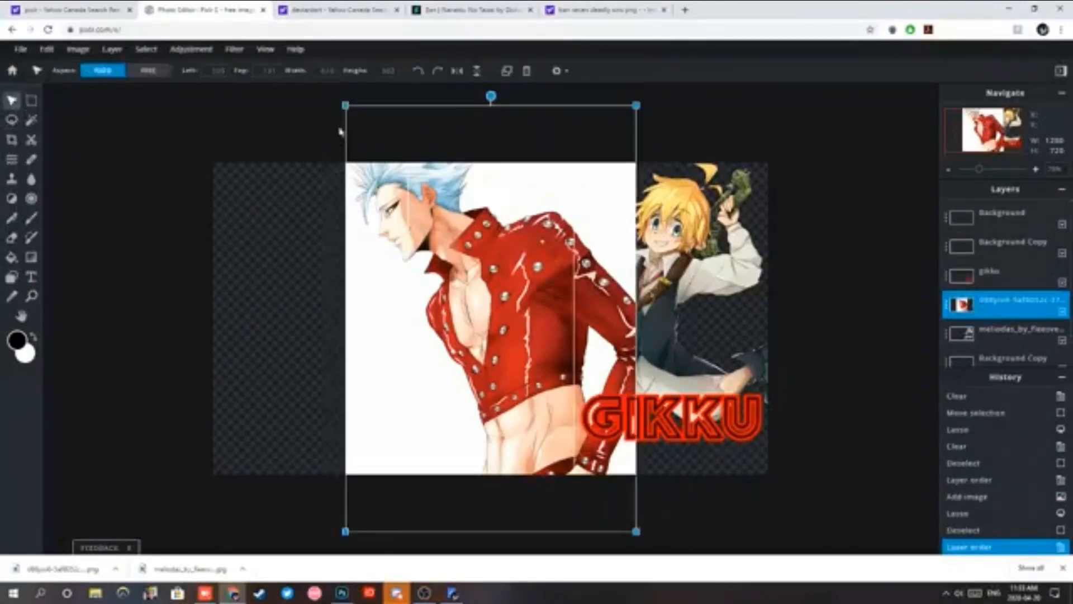
{"action": "left_click_drag", "start_coordinate": [345, 107], "coordinate": [389, 167]}
{"action": "left_click_drag", "start_coordinate": [512, 257], "coordinate": [316, 227]}
{"action": "left_click", "coordinate": [32, 122]}
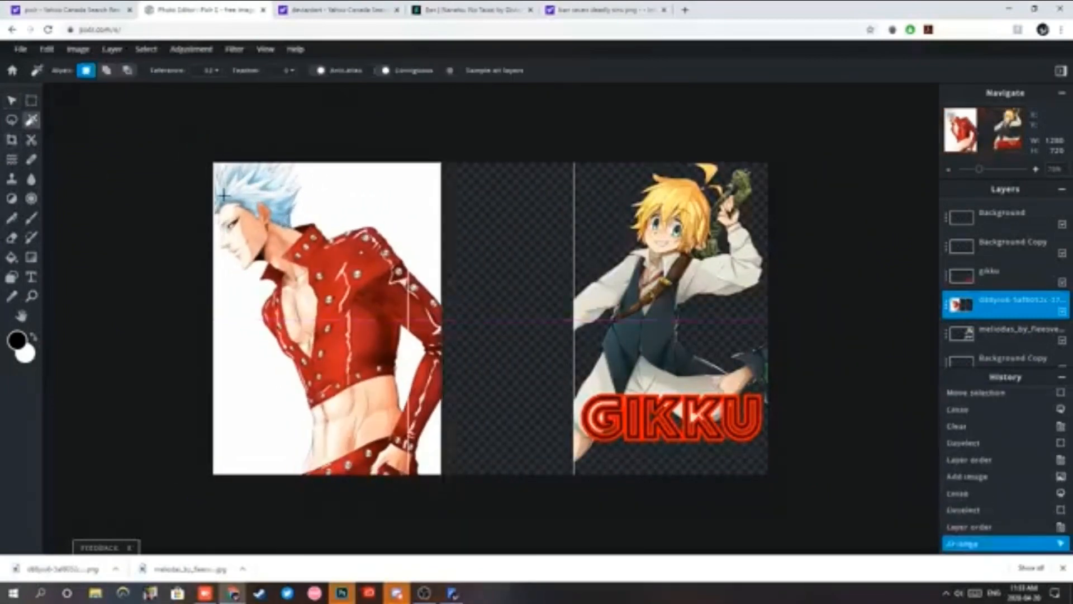
{"action": "left_click", "coordinate": [333, 209]}
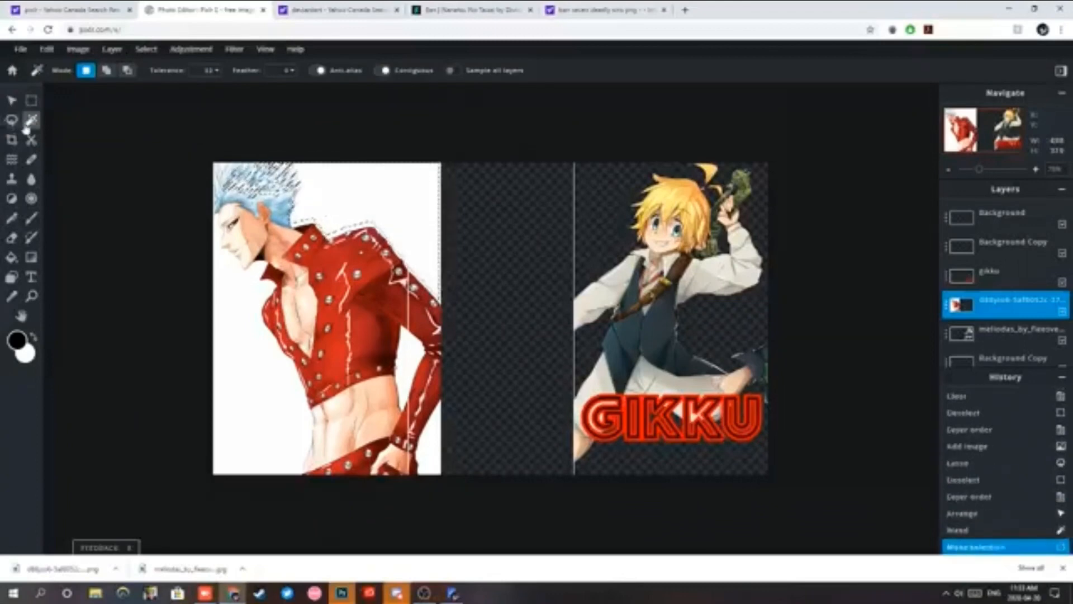
{"action": "left_click", "coordinate": [46, 49]}
{"action": "left_click", "coordinate": [61, 66]}
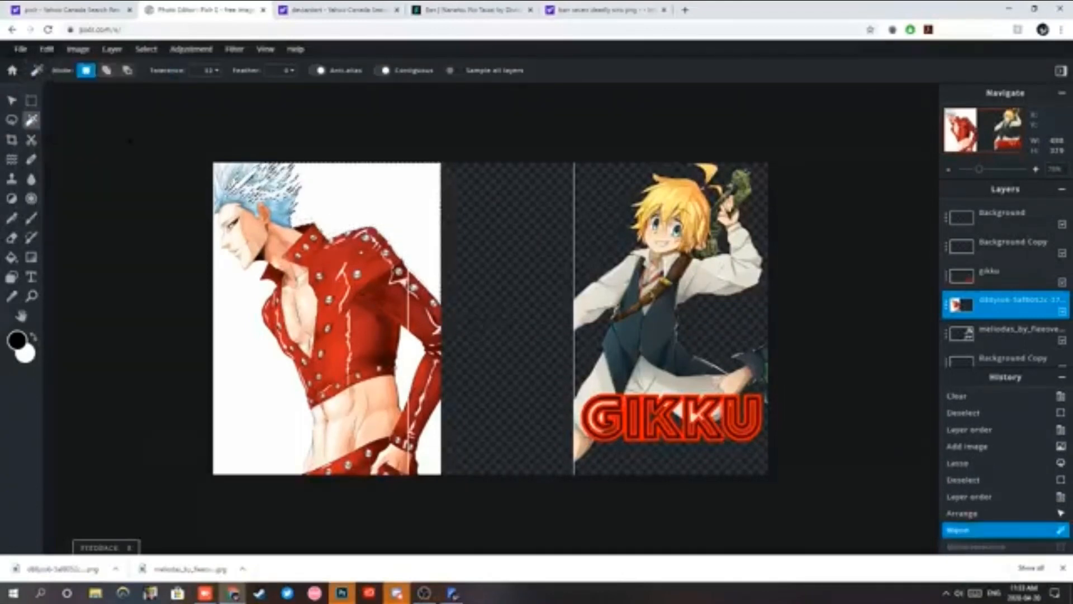
{"action": "key", "text": "ctrl+d"}
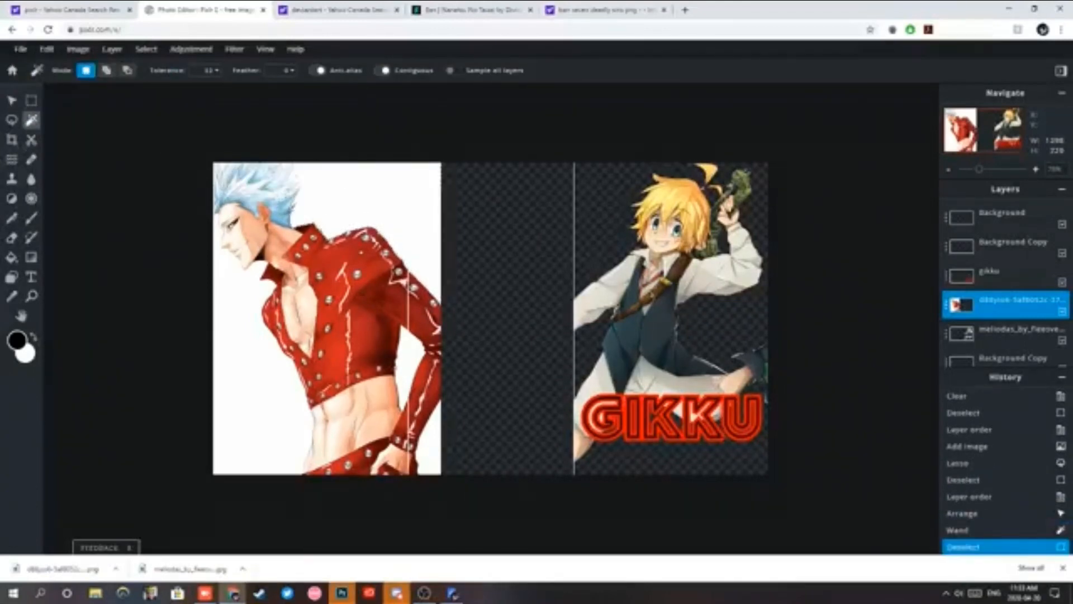
{"action": "left_click", "coordinate": [232, 452]}
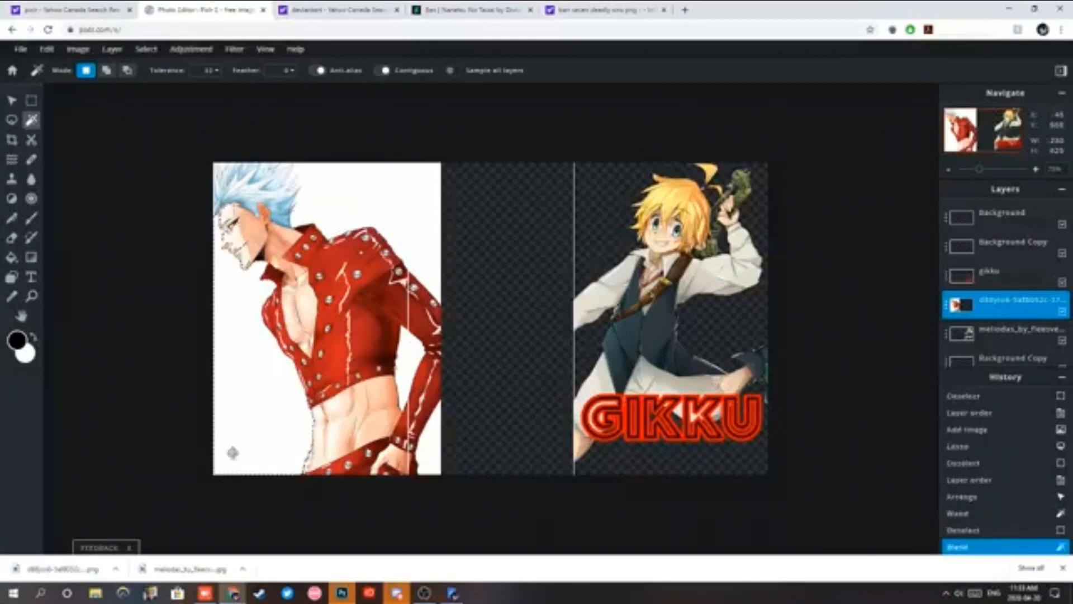
{"action": "left_click", "coordinate": [11, 120]}
{"action": "key", "text": "ctrl+d"}
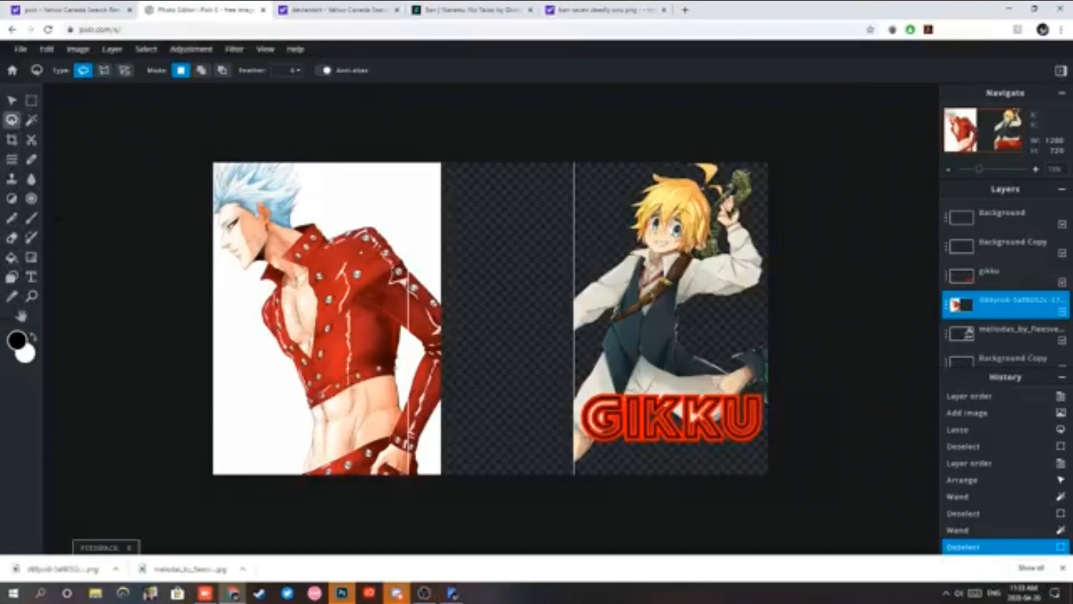
Lasso the white background in front of Ban's forehead and eye and clear it, leaving nothing selected.
{"action": "scroll", "coordinate": [179, 302], "scroll_direction": "up", "scroll_amount": 5}
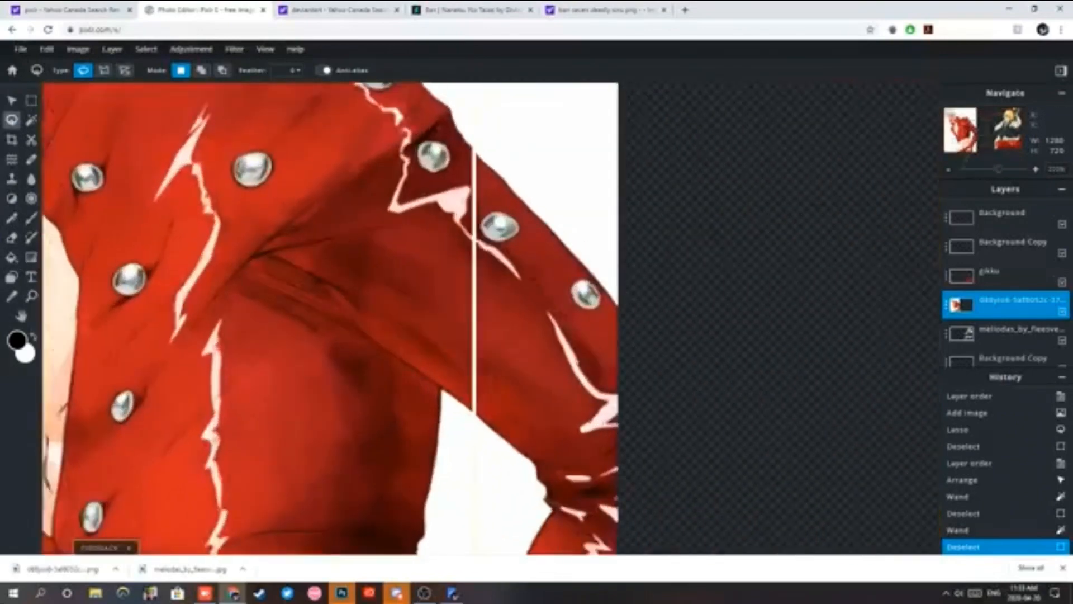
{"action": "mouse_move", "coordinate": [970, 127]}
{"action": "left_mouse_down"}
{"action": "mouse_move", "coordinate": [957, 129]}
{"action": "mouse_move", "coordinate": [958, 118]}
{"action": "left_mouse_up"}
{"action": "scroll", "coordinate": [839, 161], "scroll_direction": "down", "scroll_amount": 1}
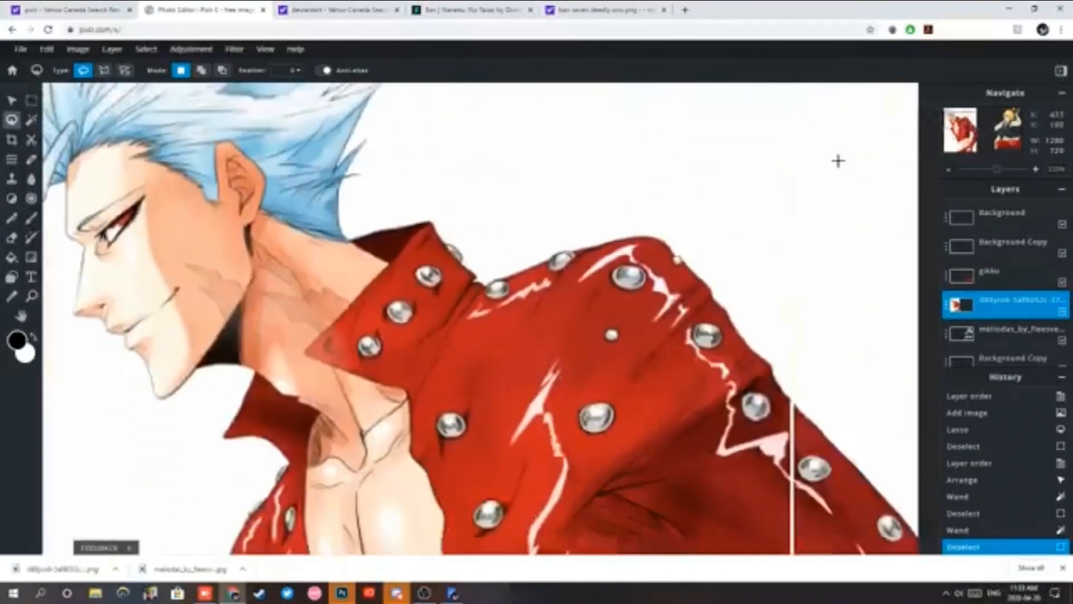
{"action": "scroll", "coordinate": [839, 160], "scroll_direction": "down", "scroll_amount": 1}
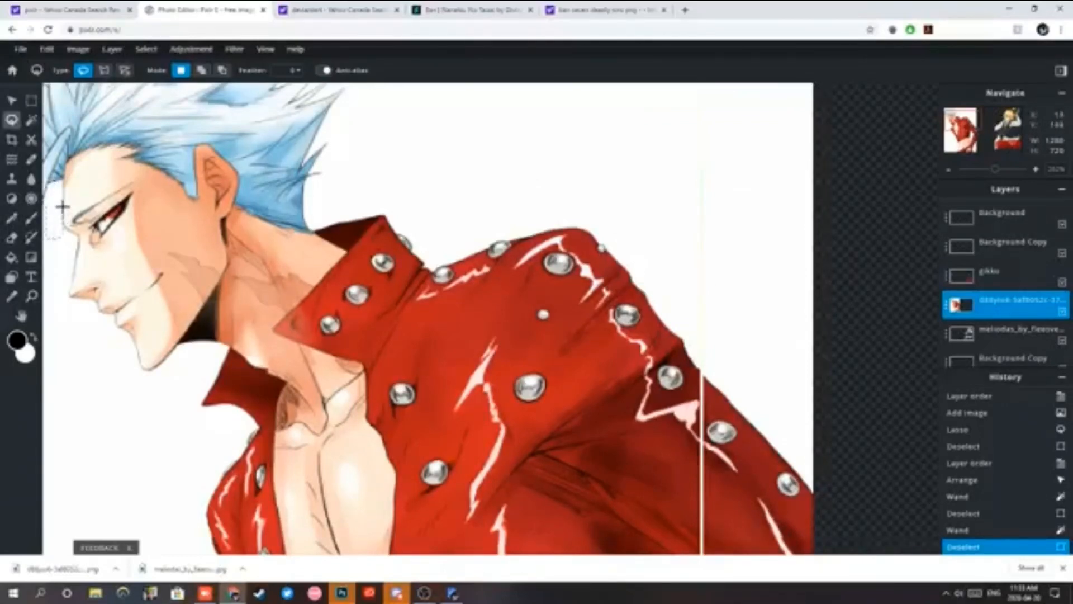
{"action": "key", "text": "Delete"}
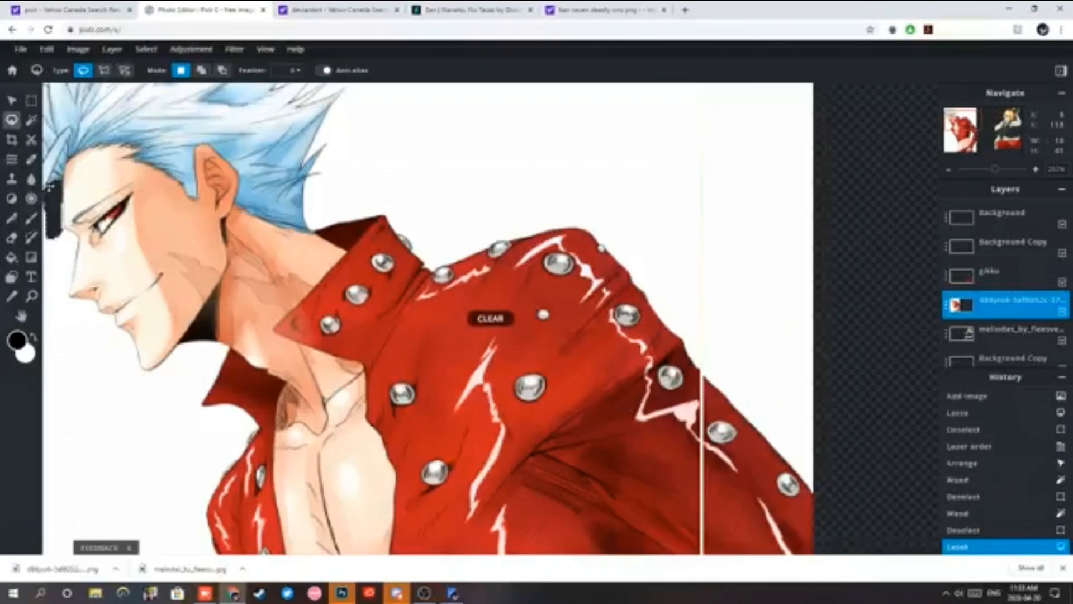
{"action": "left_click", "coordinate": [60, 201]}
{"action": "left_click", "coordinate": [66, 202]}
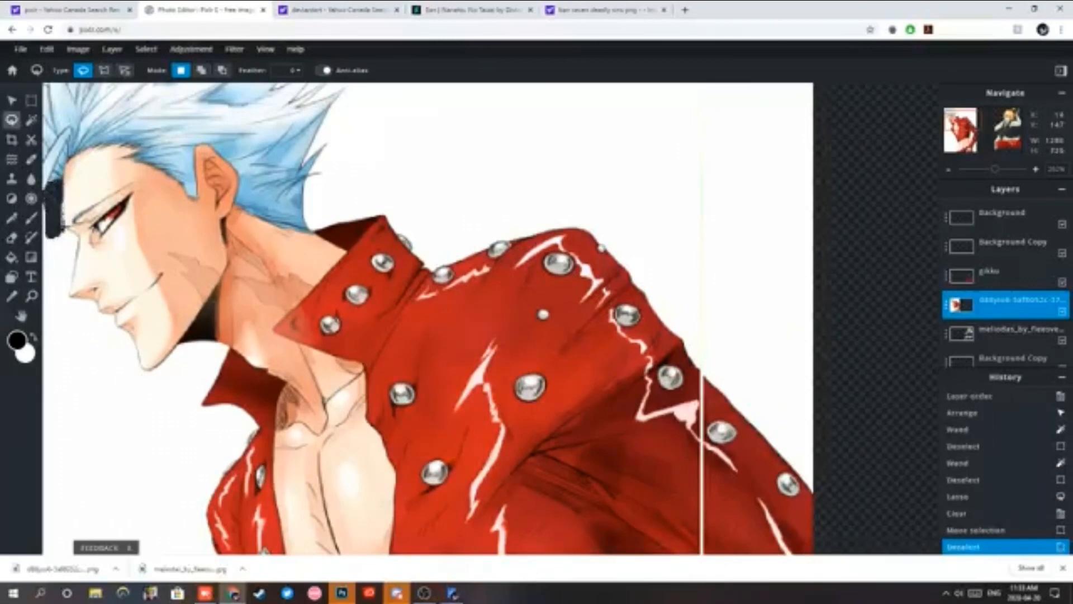
Lasso and clear the white areas in front of Ban's nose and mouth and around his chin.
{"action": "mouse_move", "coordinate": [75, 244]}
{"action": "left_mouse_down"}
{"action": "mouse_move", "coordinate": [62, 297]}
{"action": "mouse_move", "coordinate": [69, 230]}
{"action": "left_mouse_up"}
{"action": "key", "text": "Delete"}
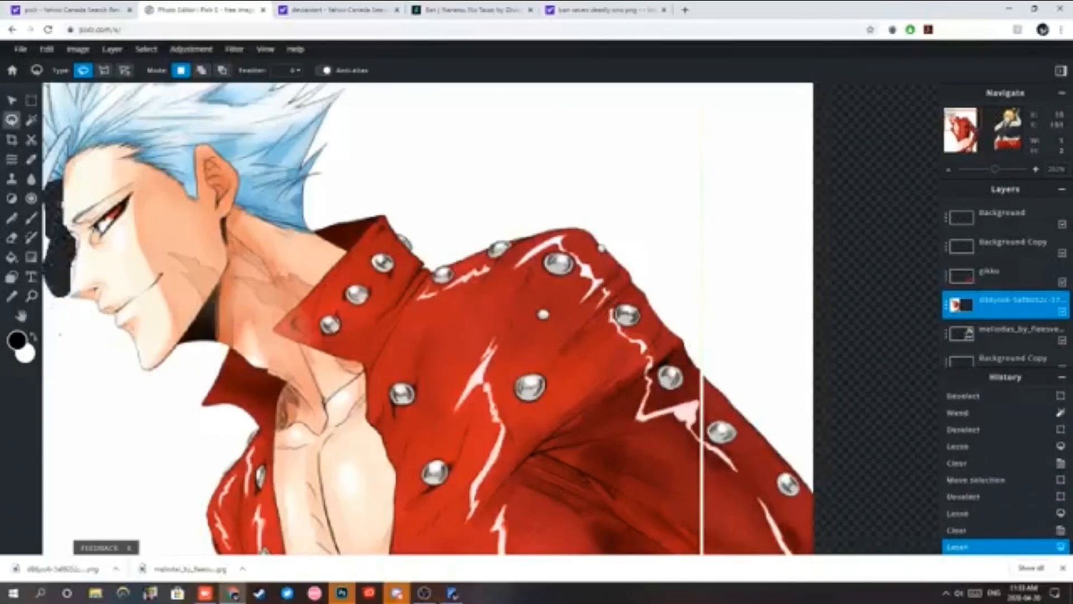
{"action": "mouse_move", "coordinate": [75, 270]}
{"action": "left_mouse_down"}
{"action": "mouse_move", "coordinate": [65, 297]}
{"action": "mouse_move", "coordinate": [66, 263]}
{"action": "left_mouse_up"}
{"action": "key", "text": "Delete"}
{"action": "key", "text": "ctrl+d"}
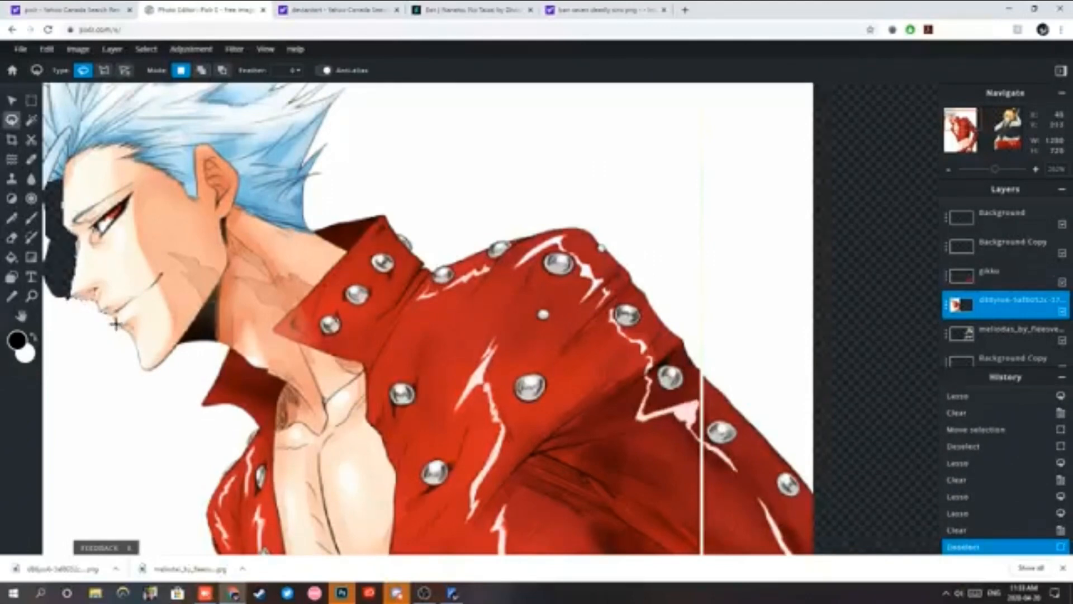
{"action": "mouse_move", "coordinate": [138, 362]}
{"action": "left_mouse_down"}
{"action": "mouse_move", "coordinate": [145, 400]}
{"action": "mouse_move", "coordinate": [82, 397]}
{"action": "left_mouse_up"}
{"action": "key", "text": "Delete"}
{"action": "key", "text": "ctrl+d"}
{"action": "scroll", "coordinate": [71, 393], "scroll_direction": "down", "scroll_amount": 5}
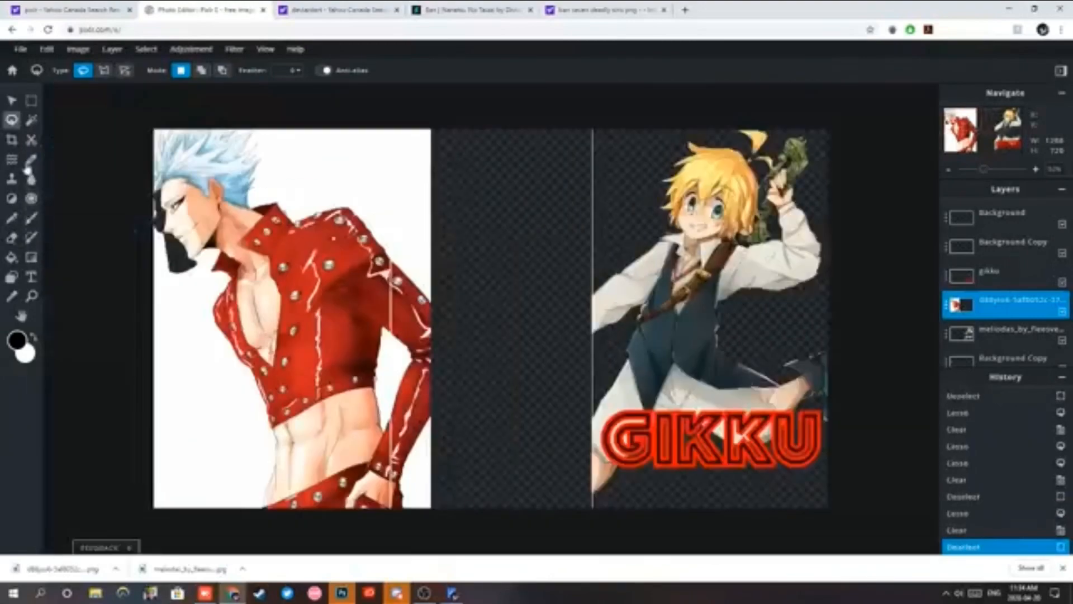
{"action": "left_click", "coordinate": [32, 119]}
{"action": "left_click", "coordinate": [200, 445]}
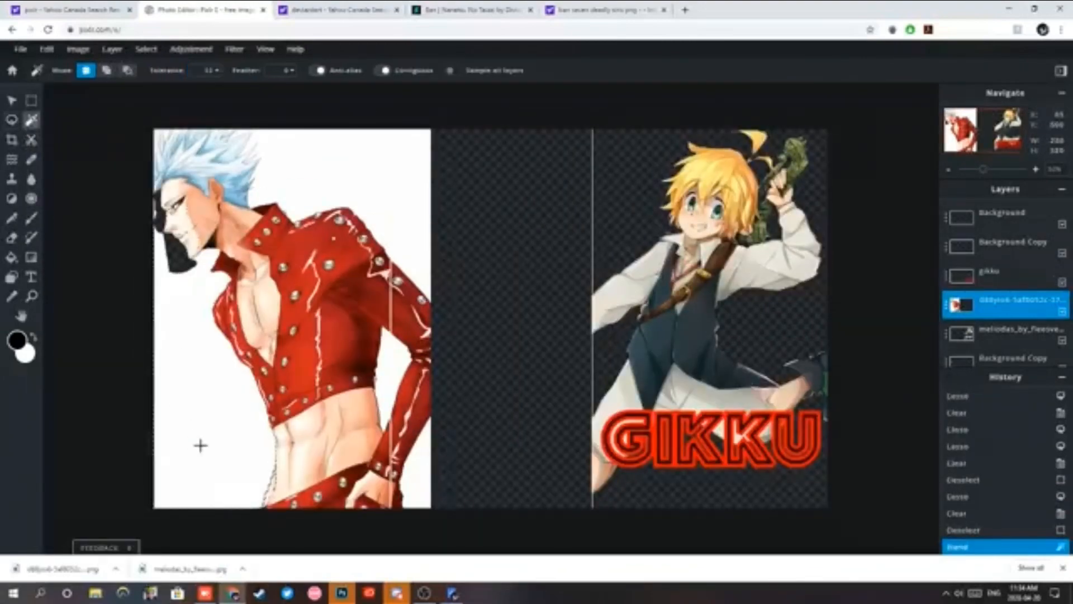
{"action": "left_click", "coordinate": [11, 119]}
{"action": "key", "text": "ctrl+d"}
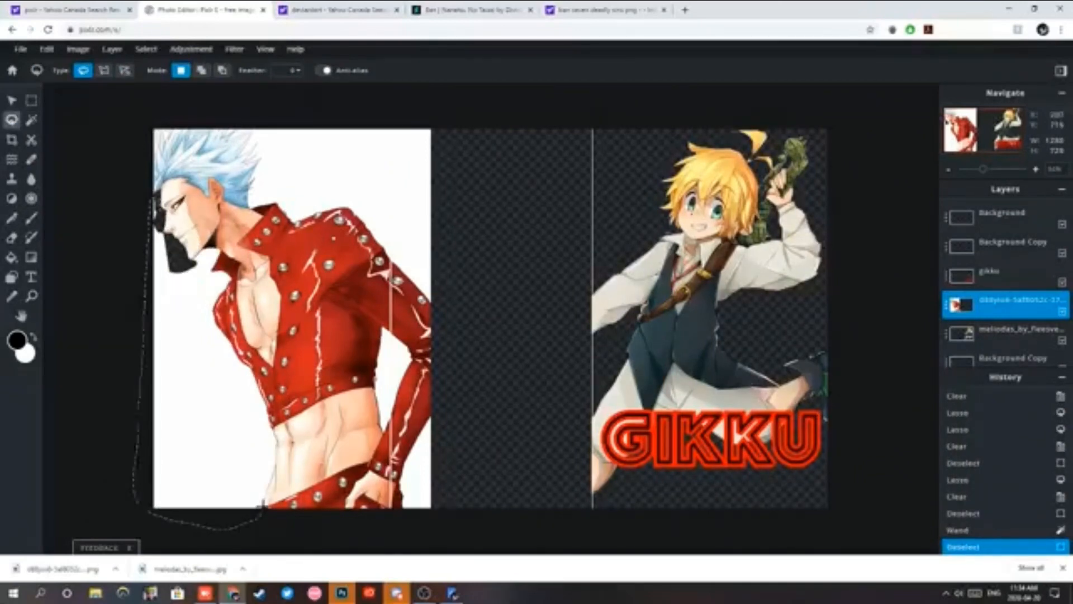
{"action": "mouse_move", "coordinate": [262, 497]}
{"action": "left_mouse_down"}
{"action": "mouse_move", "coordinate": [274, 463]}
{"action": "mouse_move", "coordinate": [216, 388]}
{"action": "left_mouse_up"}
{"action": "key", "text": "ctrl+d"}
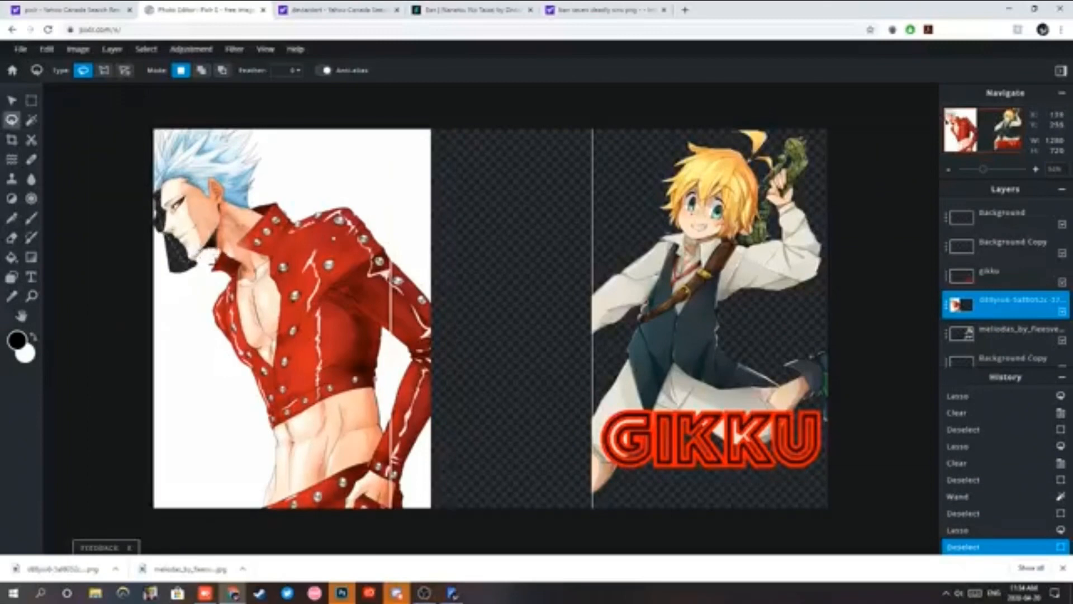
Lasso and clear the remaining white between Ban's face and the left canvas edge, down to just below his chin.
{"action": "left_click_drag", "start_coordinate": [212, 283], "coordinate": [156, 275]}
{"action": "left_click_drag", "start_coordinate": [154, 195], "coordinate": [166, 213]}
{"action": "key", "text": "Delete"}
{"action": "key", "text": "ctrl+d"}
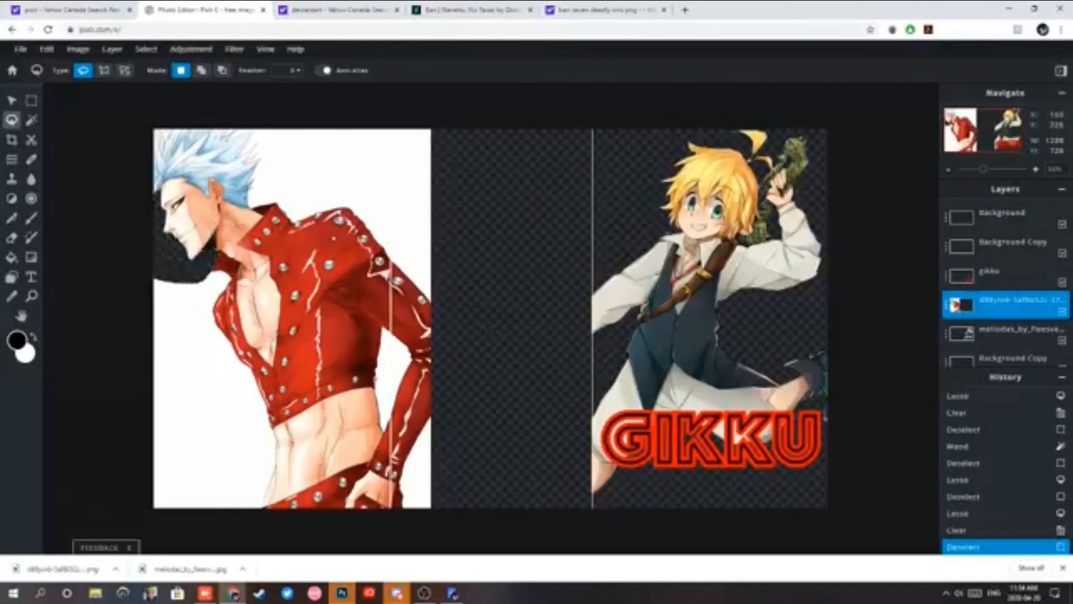
Lasso and clear the white background under Ban's collar and along the front edge of his jacket.
{"action": "key", "text": "Delete"}
{"action": "mouse_move", "coordinate": [223, 248]}
{"action": "left_mouse_down"}
{"action": "mouse_move", "coordinate": [205, 257]}
{"action": "mouse_move", "coordinate": [213, 273]}
{"action": "mouse_move", "coordinate": [201, 309]}
{"action": "mouse_move", "coordinate": [173, 304]}
{"action": "left_mouse_up"}
{"action": "key", "text": "Delete"}
{"action": "key", "text": "ctrl+d"}
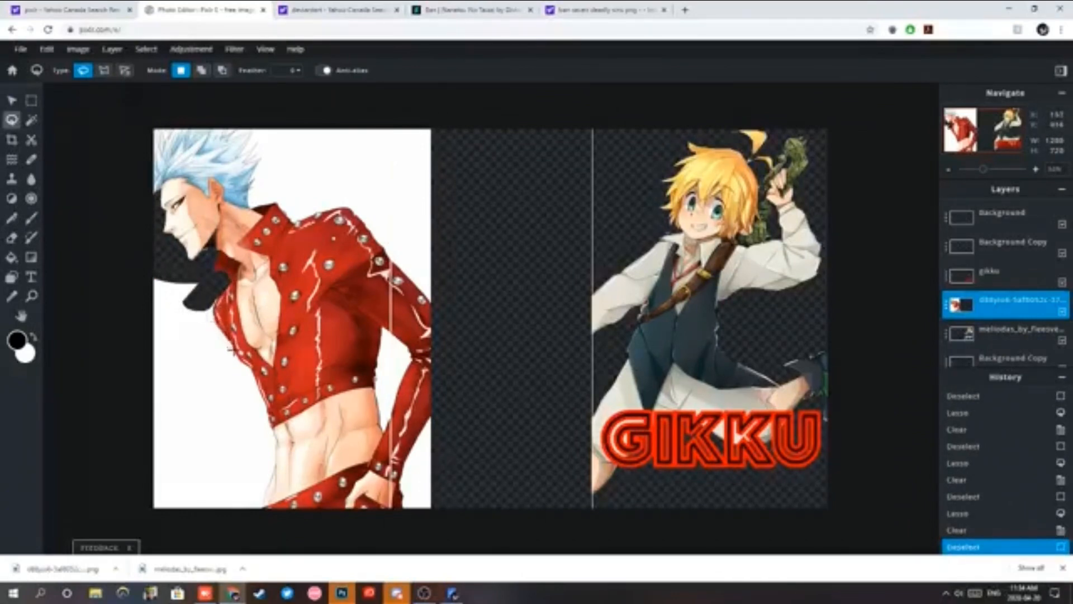
{"action": "mouse_move", "coordinate": [247, 369]}
{"action": "left_mouse_down"}
{"action": "mouse_move", "coordinate": [168, 317]}
{"action": "mouse_move", "coordinate": [213, 302]}
{"action": "left_mouse_up"}
{"action": "key", "text": "Delete"}
{"action": "key", "text": "ctrl+d"}
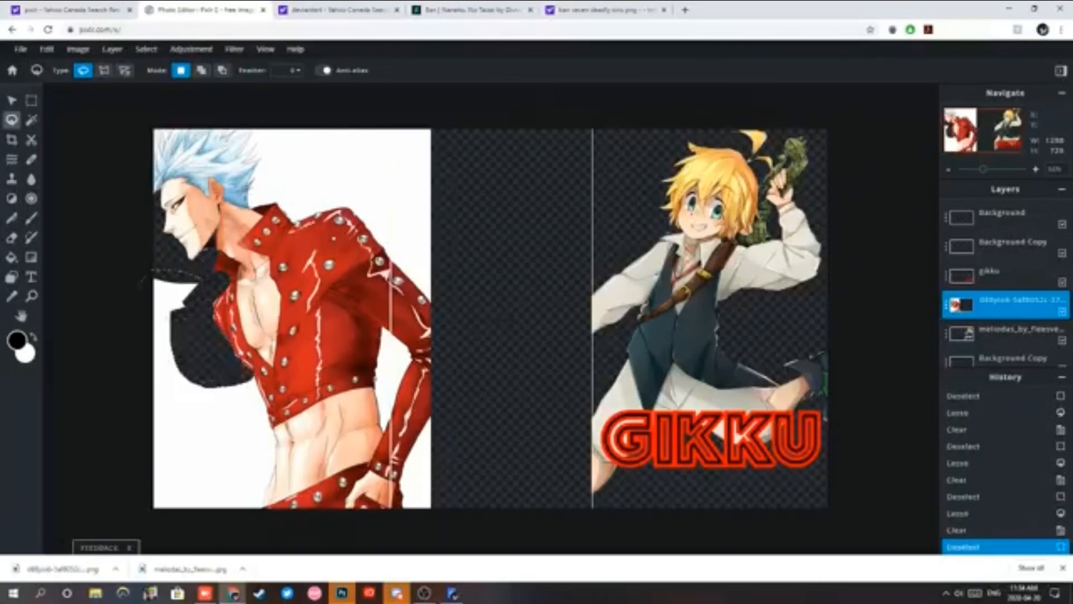
Clear the rest of the white background in front of Ban's torso down to the waist, including the leftover piece by the jacket hem.
{"action": "left_click_drag", "start_coordinate": [143, 277], "coordinate": [131, 484]}
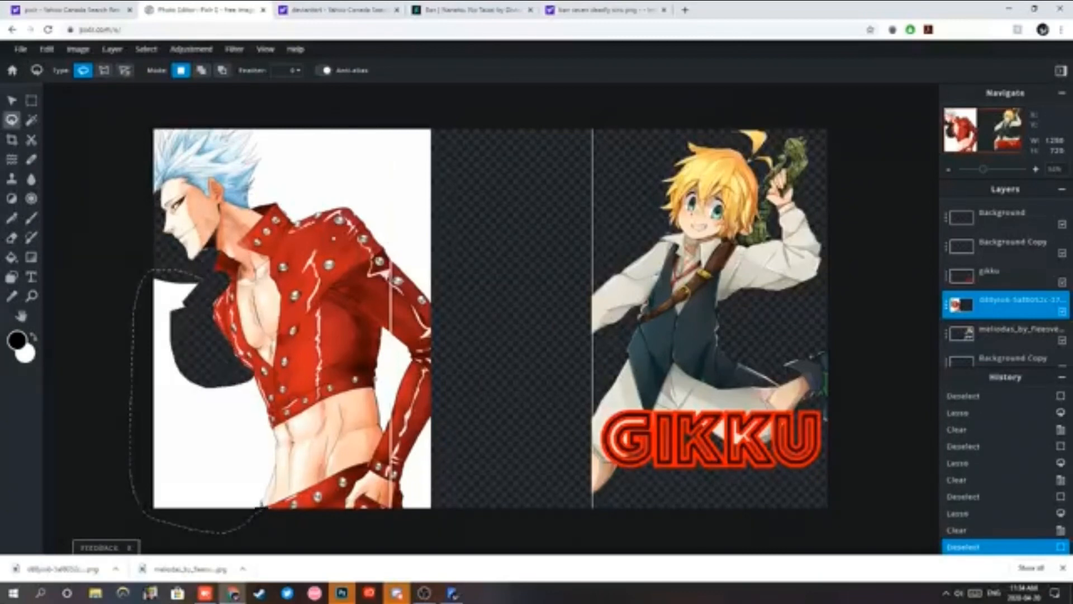
{"action": "left_click_drag", "start_coordinate": [263, 497], "coordinate": [273, 476]}
{"action": "left_click_drag", "start_coordinate": [267, 414], "coordinate": [242, 392]}
{"action": "key", "text": "Delete"}
{"action": "key", "text": "ctrl+d"}
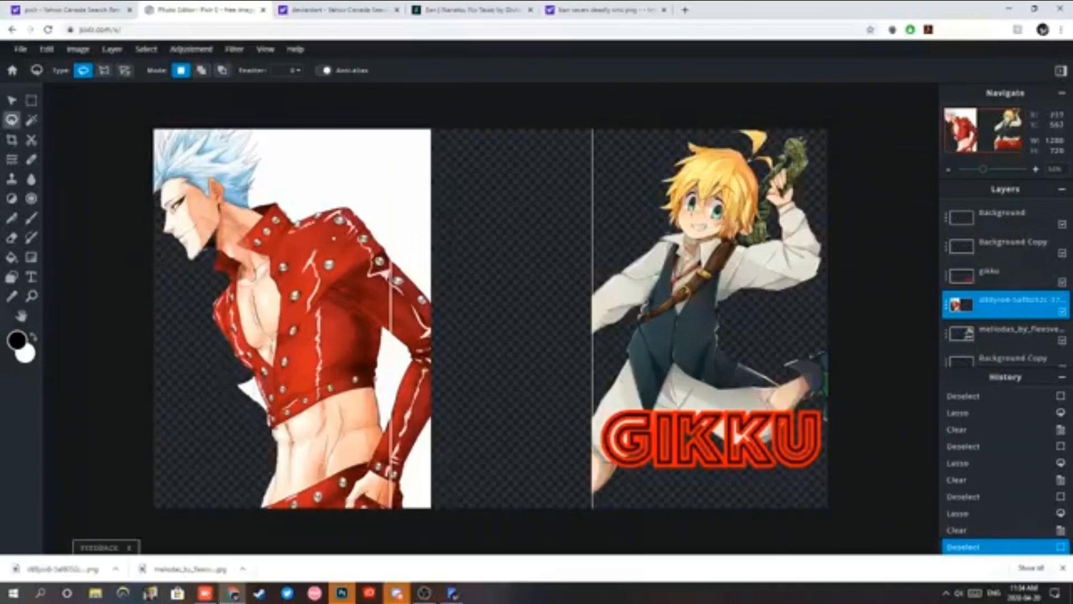
{"action": "mouse_move", "coordinate": [271, 426]}
{"action": "left_mouse_down"}
{"action": "mouse_move", "coordinate": [217, 396]}
{"action": "mouse_move", "coordinate": [238, 367]}
{"action": "left_mouse_up"}
{"action": "key", "text": "Delete"}
{"action": "key", "text": "ctrl+d"}
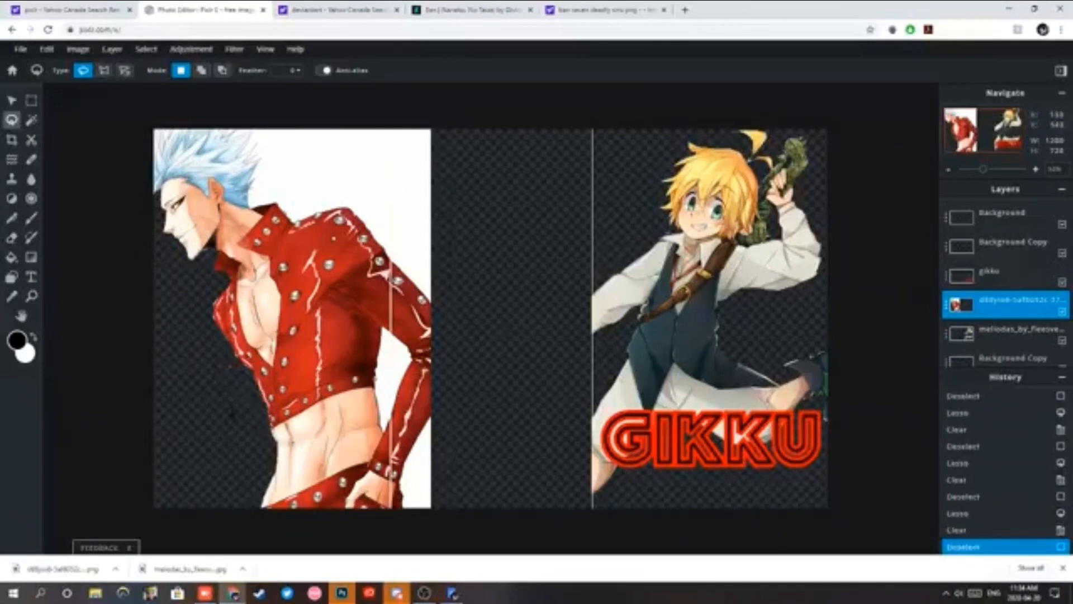
Select the white gap between Ban's torso and arm with the Wand tool and clear it.
{"action": "left_click", "coordinate": [32, 119]}
{"action": "left_click", "coordinate": [392, 391]}
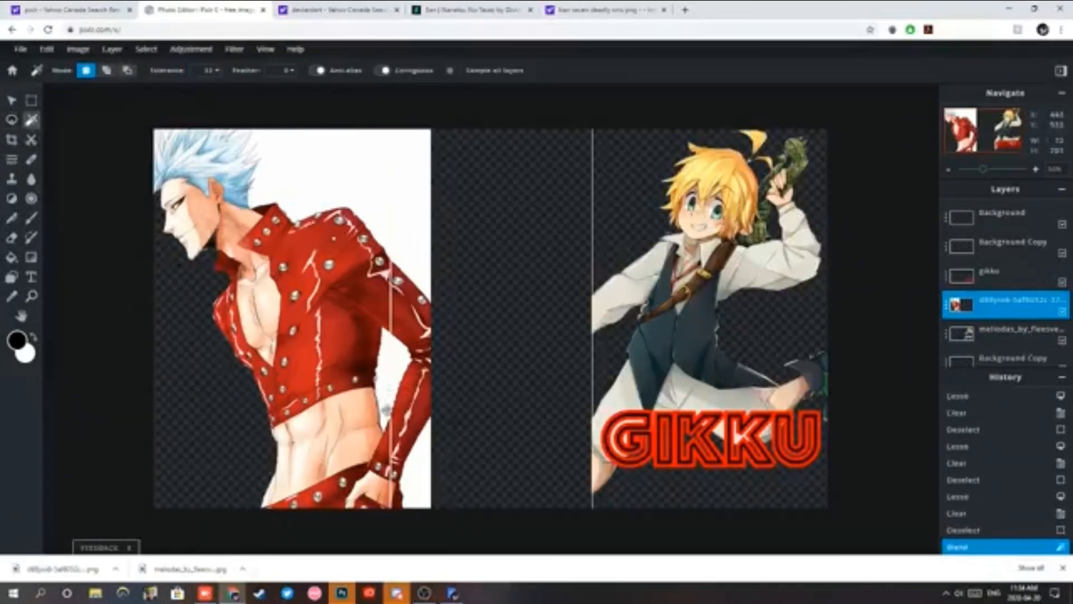
{"action": "key", "text": "Delete"}
Select everything of the Ban picture beyond the left panel's dividing line with a rectangular marquee and clear it.
{"action": "left_click", "coordinate": [412, 496]}
{"action": "left_click", "coordinate": [413, 498]}
{"action": "left_click", "coordinate": [32, 100]}
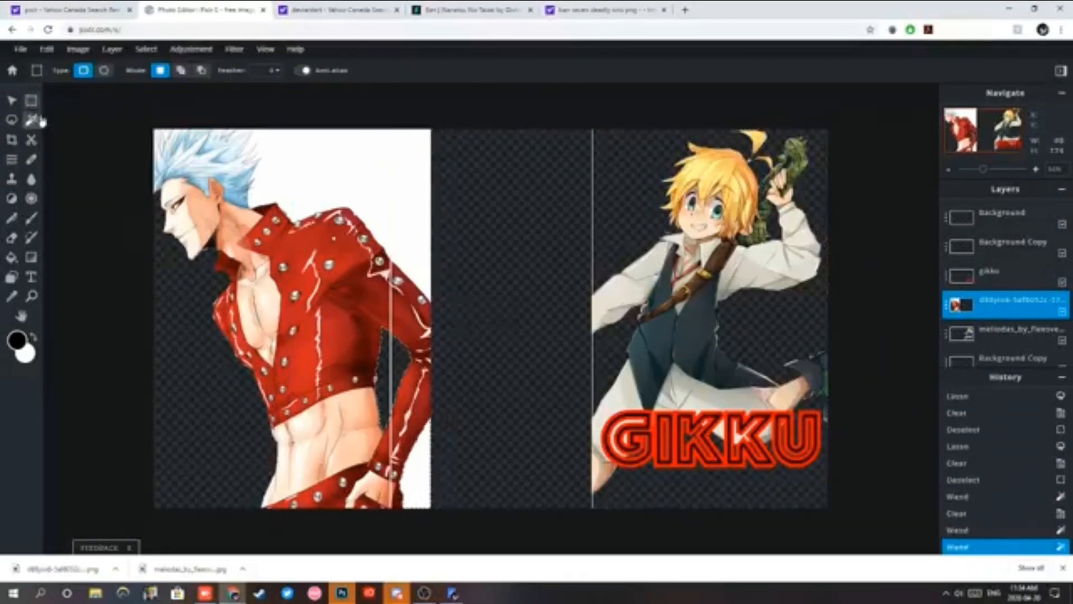
{"action": "mouse_move", "coordinate": [526, 538]}
{"action": "left_mouse_down"}
{"action": "mouse_move", "coordinate": [412, 127]}
{"action": "mouse_move", "coordinate": [392, 112]}
{"action": "left_mouse_up"}
{"action": "key", "text": "Delete"}
{"action": "left_click", "coordinate": [12, 119]}
{"action": "key", "text": "ctrl+d"}
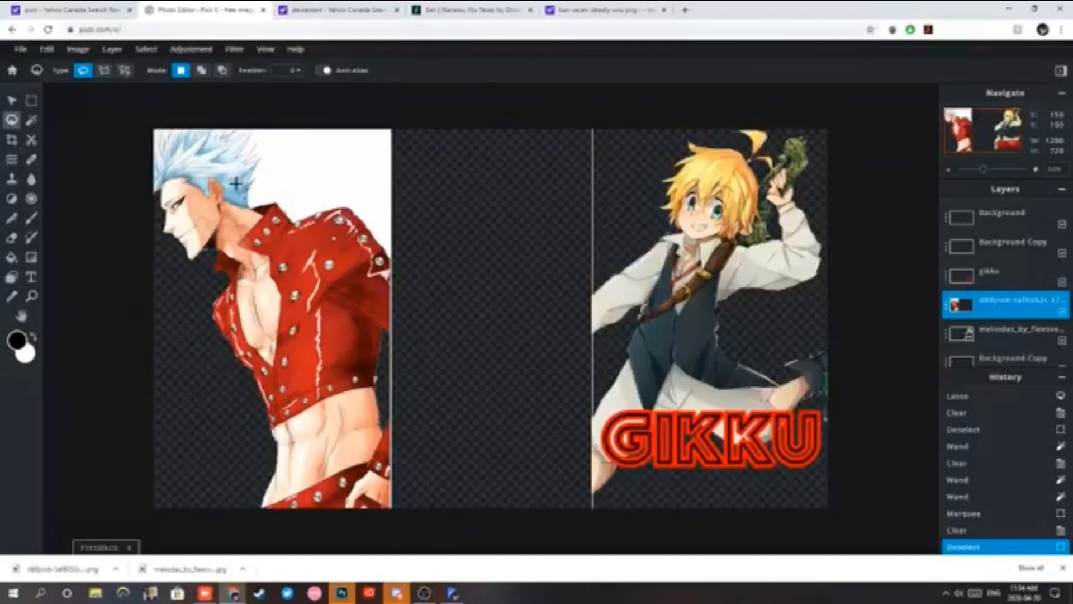
Lasso and clear the small white gap between the front spikes of Ban's hair at the canvas's upper edge.
{"action": "left_click", "coordinate": [31, 297]}
{"action": "left_click", "coordinate": [302, 243]}
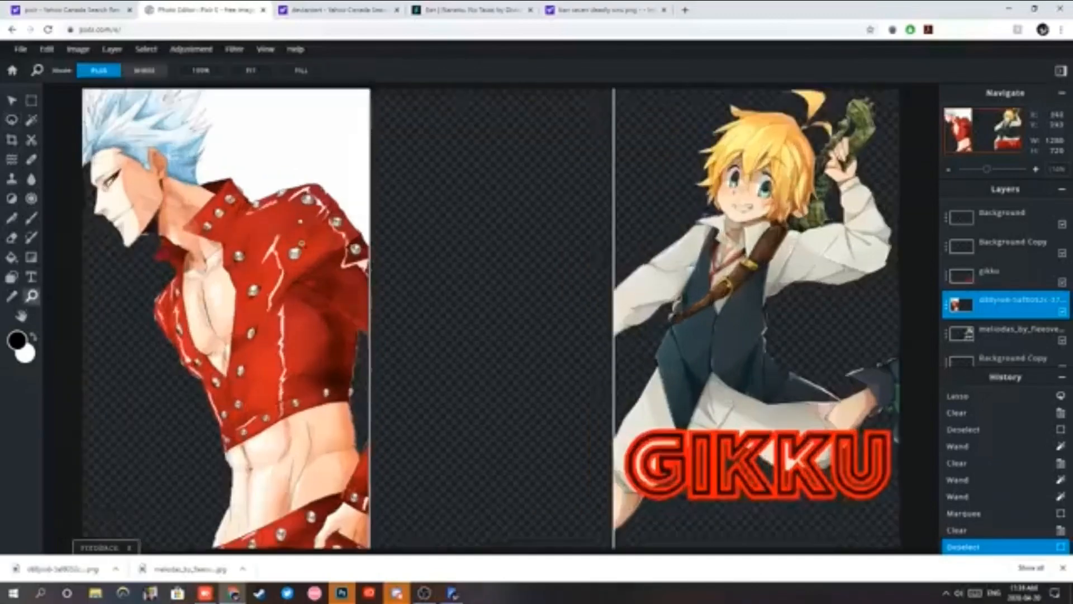
{"action": "left_click", "coordinate": [302, 244]}
{"action": "left_click", "coordinate": [260, 250]}
{"action": "left_click_drag", "start_coordinate": [983, 123], "coordinate": [952, 122]}
{"action": "left_click", "coordinate": [11, 120]}
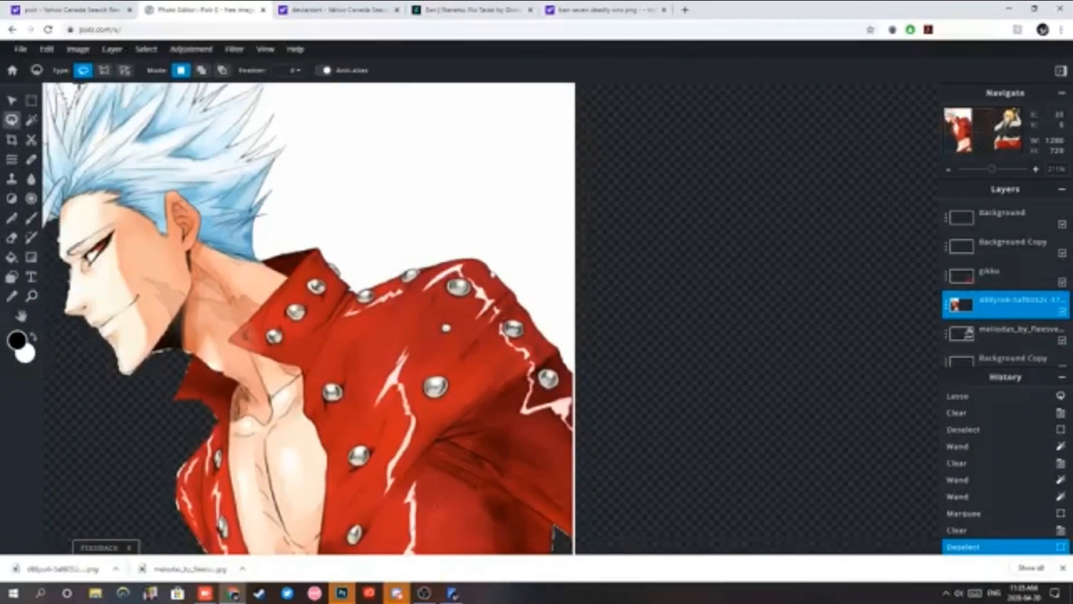
{"action": "left_click_drag", "start_coordinate": [59, 88], "coordinate": [60, 90]}
{"action": "key", "text": "Delete"}
{"action": "key", "text": "ctrl+d"}
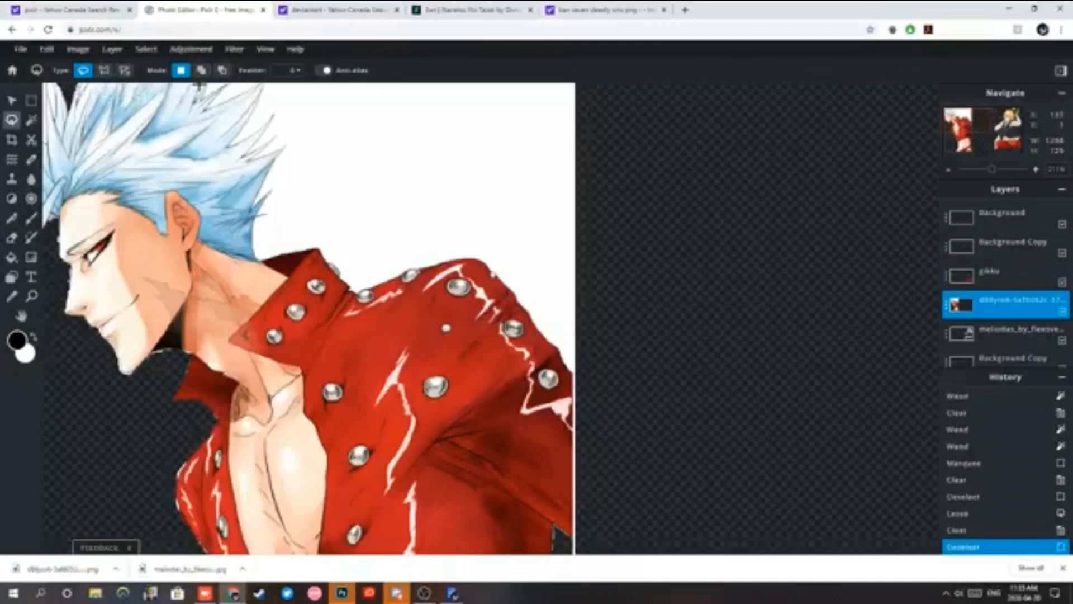
Lasso and clear the white gaps between the upper spikes of Ban's hair toward the back of his head.
{"action": "mouse_move", "coordinate": [195, 99]}
{"action": "left_mouse_down"}
{"action": "mouse_move", "coordinate": [201, 84]}
{"action": "mouse_move", "coordinate": [221, 89]}
{"action": "left_mouse_up"}
{"action": "key", "text": "Delete"}
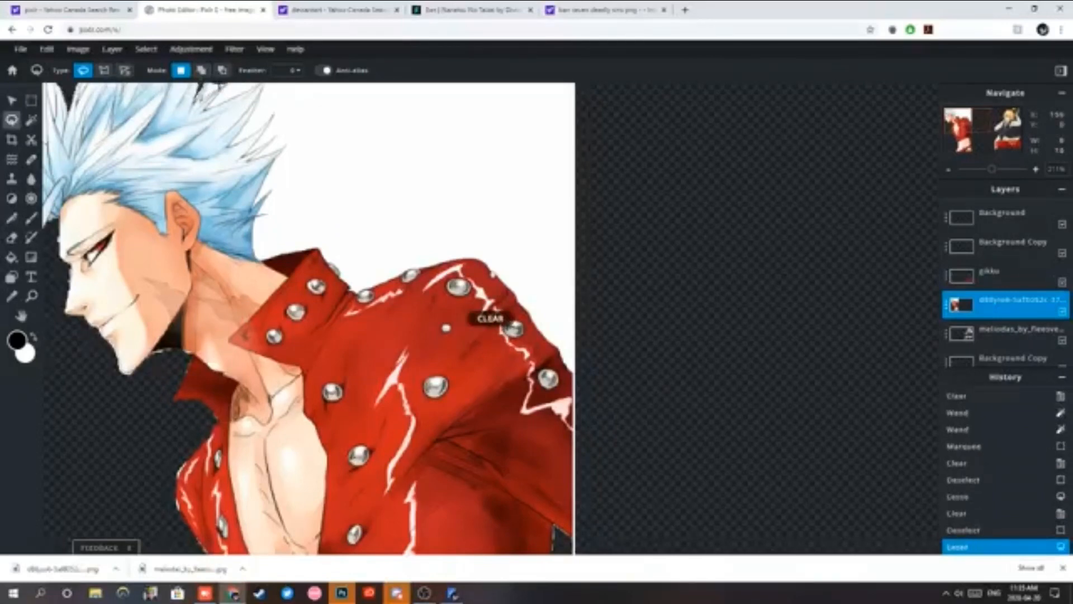
{"action": "key", "text": "ctrl+d"}
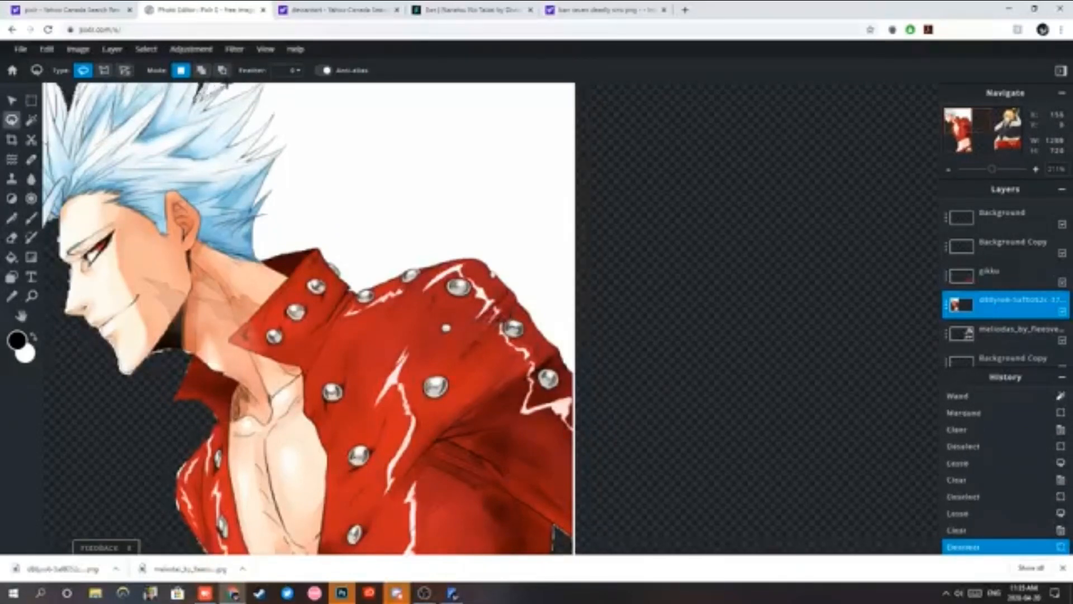
{"action": "left_click_drag", "start_coordinate": [221, 85], "coordinate": [204, 94]}
{"action": "key", "text": "Delete"}
{"action": "key", "text": "ctrl+d"}
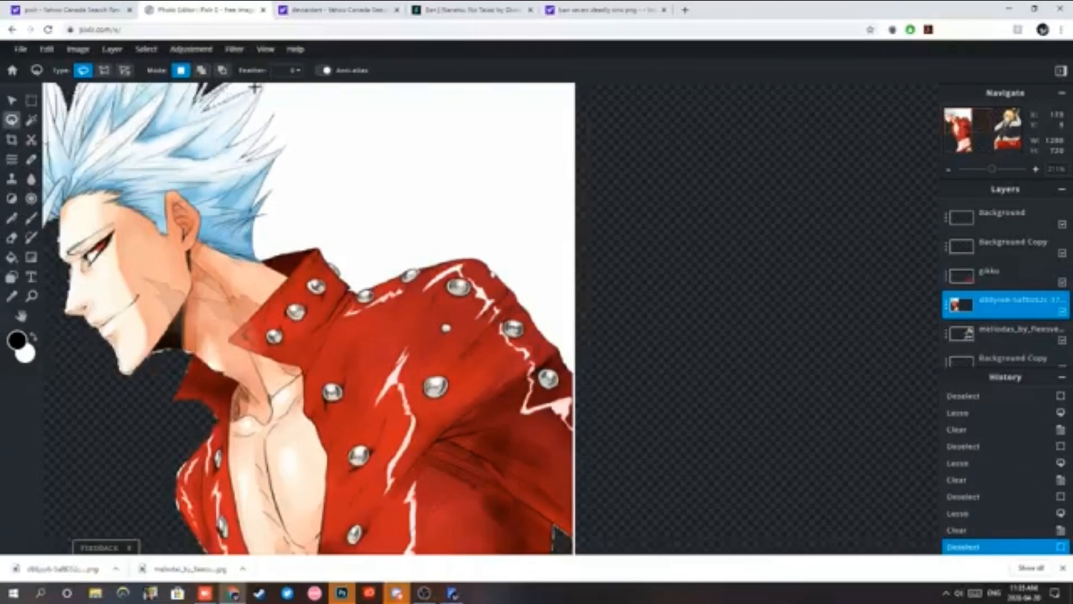
{"action": "mouse_move", "coordinate": [255, 88]}
{"action": "left_mouse_down"}
{"action": "mouse_move", "coordinate": [223, 84]}
{"action": "mouse_move", "coordinate": [256, 96]}
{"action": "left_mouse_up"}
{"action": "key", "text": "Delete"}
{"action": "key", "text": "ctrl+d"}
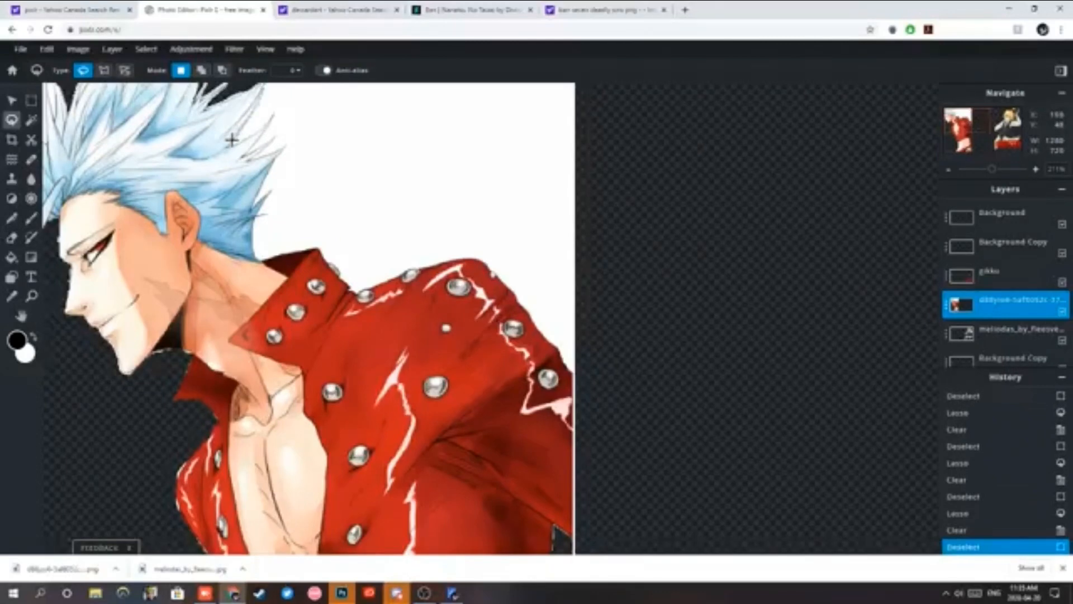
Lasso and clear the white background around the rear hair spikes behind Ban's head.
{"action": "mouse_move", "coordinate": [232, 144]}
{"action": "left_mouse_down"}
{"action": "mouse_move", "coordinate": [280, 100]}
{"action": "mouse_move", "coordinate": [230, 145]}
{"action": "mouse_move", "coordinate": [263, 84]}
{"action": "mouse_move", "coordinate": [307, 96]}
{"action": "mouse_move", "coordinate": [327, 116]}
{"action": "mouse_move", "coordinate": [286, 117]}
{"action": "mouse_move", "coordinate": [302, 121]}
{"action": "mouse_move", "coordinate": [264, 129]}
{"action": "mouse_move", "coordinate": [244, 154]}
{"action": "mouse_move", "coordinate": [278, 132]}
{"action": "mouse_move", "coordinate": [246, 159]}
{"action": "mouse_move", "coordinate": [283, 147]}
{"action": "mouse_move", "coordinate": [289, 108]}
{"action": "left_mouse_up"}
{"action": "key", "text": "ctrl+d"}
{"action": "key", "text": "Delete"}
{"action": "key", "text": "ctrl+d"}
{"action": "key", "text": "Delete"}
{"action": "key", "text": "ctrl+d"}
{"action": "key", "text": "Delete"}
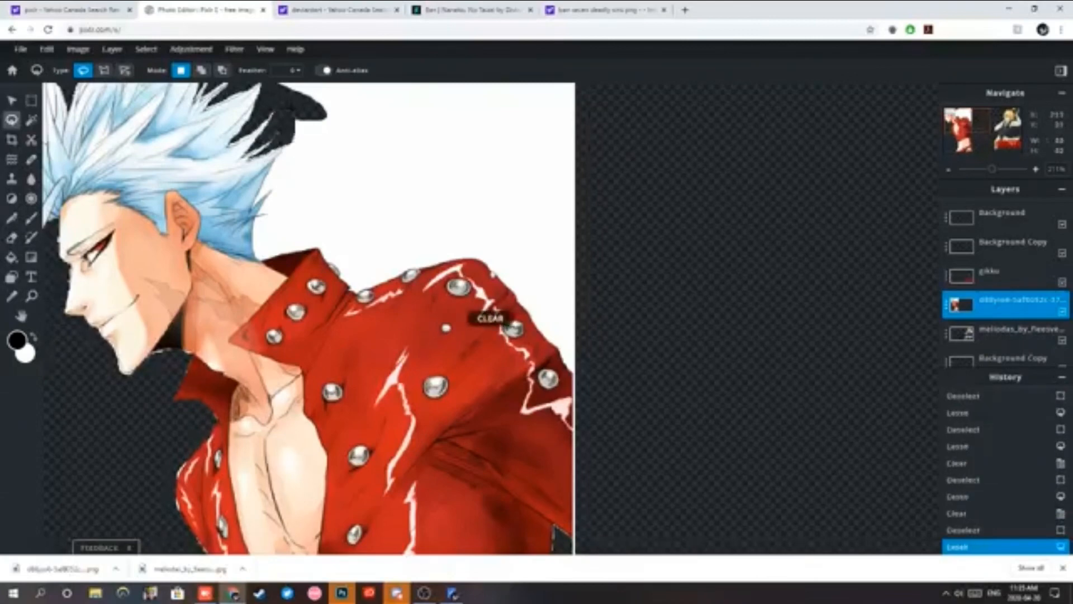
Lasso and clear the white background behind the back of Ban's head and neck down to his collar.
{"action": "key", "text": "ctrl+d"}
{"action": "mouse_move", "coordinate": [272, 159]}
{"action": "left_mouse_down"}
{"action": "mouse_move", "coordinate": [246, 210]}
{"action": "mouse_move", "coordinate": [350, 138]}
{"action": "mouse_move", "coordinate": [331, 118]}
{"action": "left_mouse_up"}
{"action": "key", "text": "Delete"}
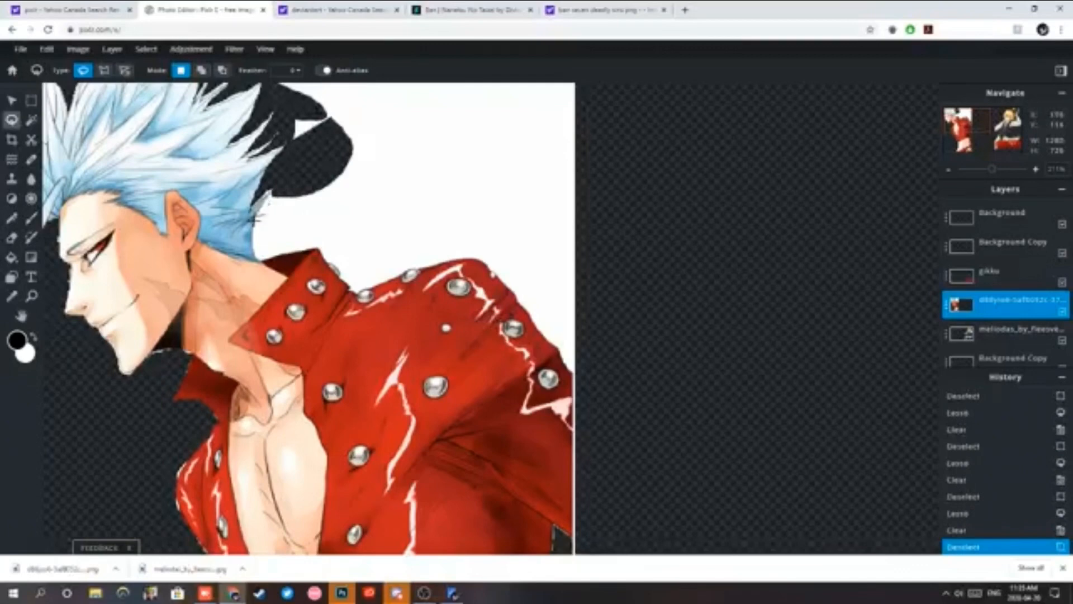
{"action": "mouse_move", "coordinate": [289, 251]}
{"action": "left_mouse_down"}
{"action": "mouse_move", "coordinate": [327, 247]}
{"action": "mouse_move", "coordinate": [301, 183]}
{"action": "left_mouse_up"}
{"action": "key", "text": "Delete"}
{"action": "key", "text": "ctrl+d"}
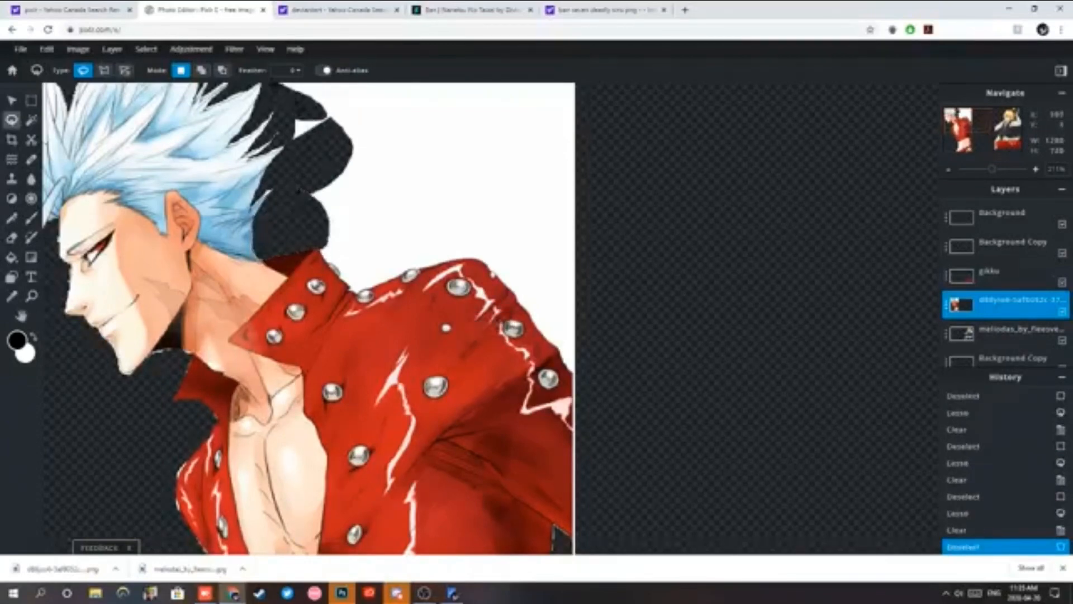
Lasso and clear the large white area from the canvas's upper edge down along Ban's rear shoulder to the panel divider.
{"action": "mouse_move", "coordinate": [334, 85]}
{"action": "left_mouse_down"}
{"action": "mouse_move", "coordinate": [502, 79]}
{"action": "mouse_move", "coordinate": [612, 97]}
{"action": "mouse_move", "coordinate": [702, 201]}
{"action": "mouse_move", "coordinate": [616, 378]}
{"action": "left_mouse_up"}
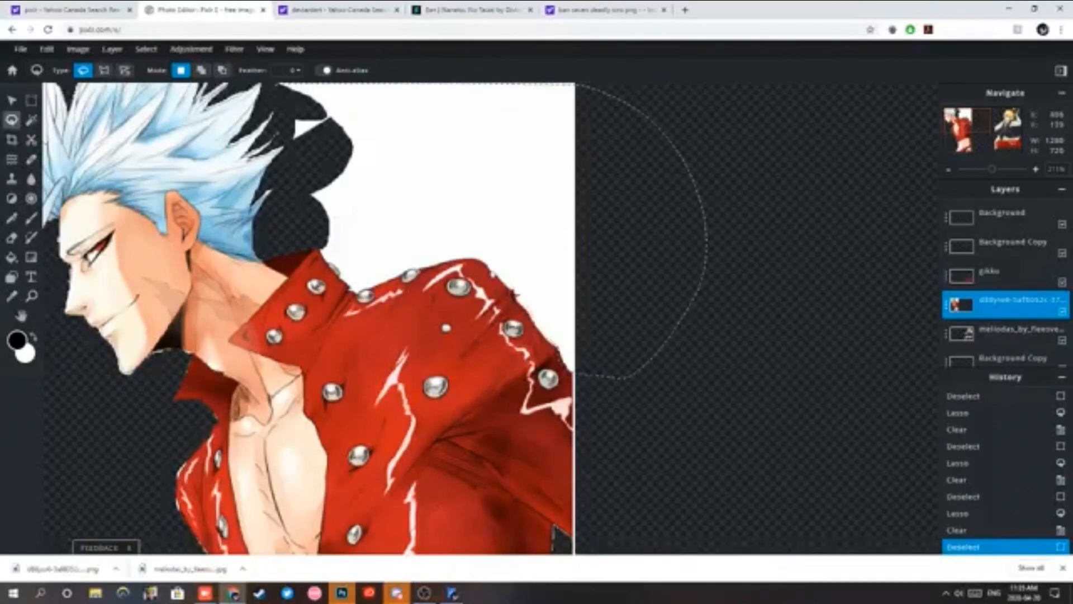
{"action": "mouse_move", "coordinate": [482, 260]}
{"action": "left_mouse_down"}
{"action": "mouse_move", "coordinate": [375, 124]}
{"action": "mouse_move", "coordinate": [326, 106]}
{"action": "left_mouse_up"}
{"action": "key", "text": "Delete"}
{"action": "key", "text": "ctrl+d"}
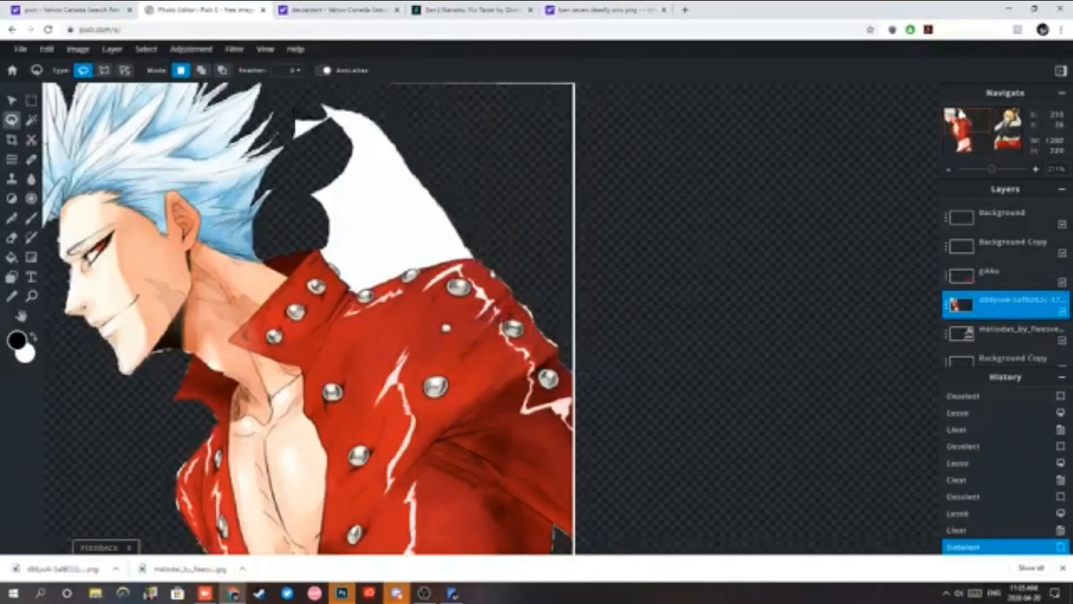
Lasso and clear the leftover white slivers along the outer edge of Ban's rear shoulder.
{"action": "left_click_drag", "start_coordinate": [552, 336], "coordinate": [555, 339]}
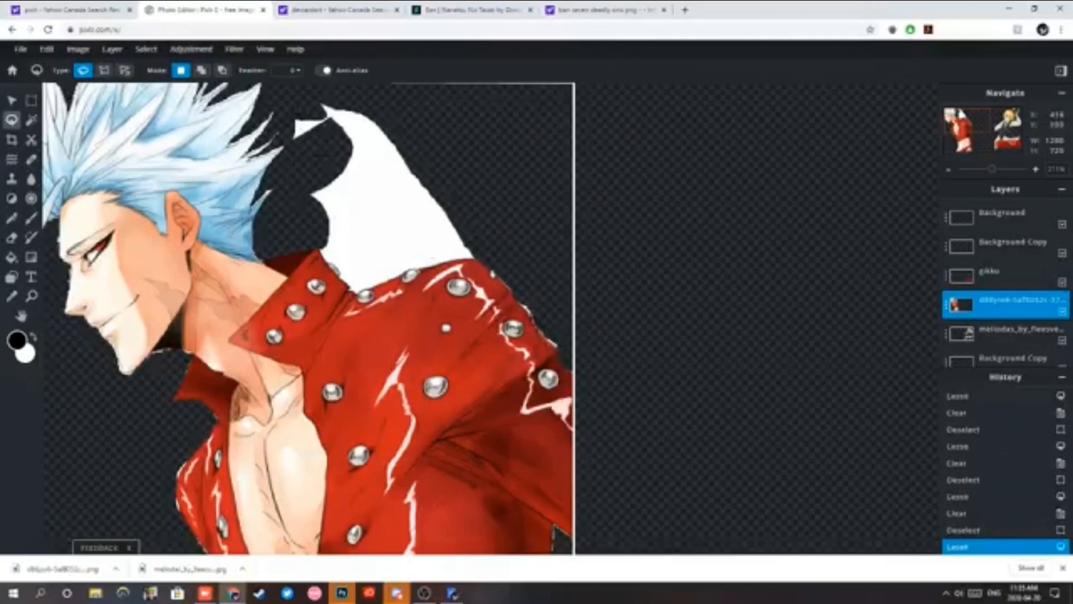
{"action": "left_click_drag", "start_coordinate": [571, 282], "coordinate": [564, 291]}
{"action": "key", "text": "Delete"}
{"action": "key", "text": "ctrl+d"}
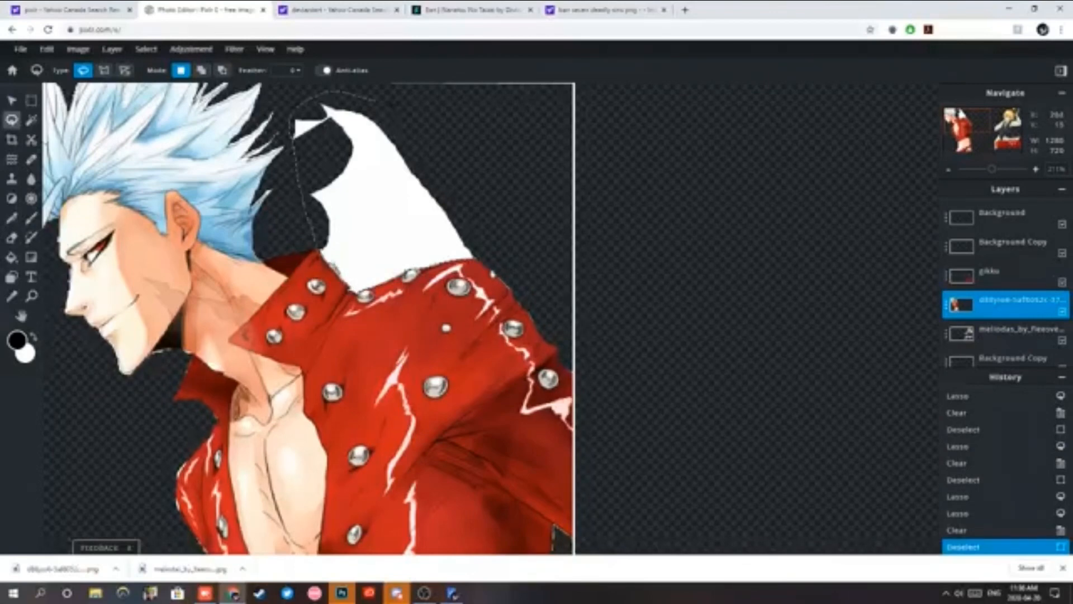
Lasso and clear the remaining white patch between Ban's hair, collar and shoulder.
{"action": "left_click_drag", "start_coordinate": [386, 103], "coordinate": [482, 257]}
{"action": "key", "text": "Delete"}
{"action": "key", "text": "ctrl+d"}
{"action": "scroll", "coordinate": [467, 241], "scroll_direction": "down", "scroll_amount": 4}
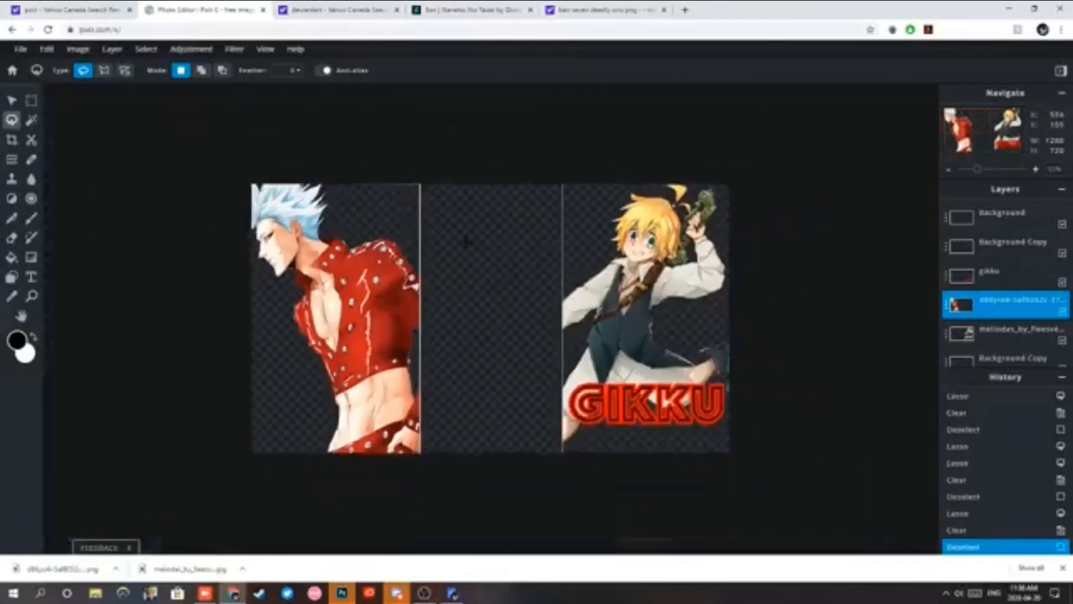
Lasso and clear the white line left along the canvas's upper edge beside the left panel's divider, and deselect the Ban layer.
{"action": "scroll", "coordinate": [466, 241], "scroll_direction": "up", "scroll_amount": 2}
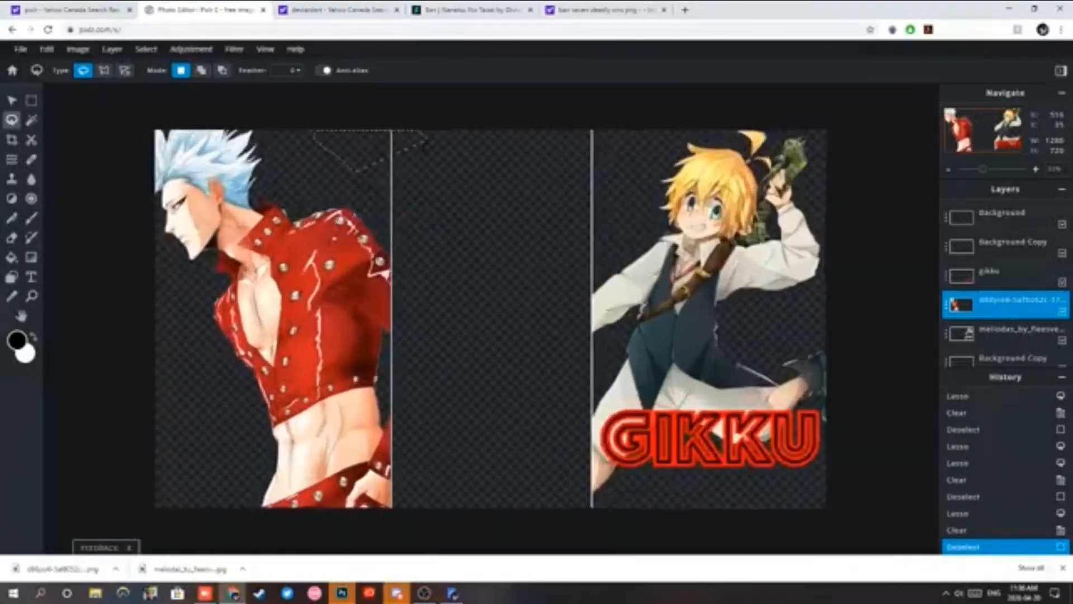
{"action": "key", "text": "Delete"}
{"action": "key", "text": "ctrl+d"}
{"action": "mouse_move", "coordinate": [378, 114]}
{"action": "left_mouse_down"}
{"action": "mouse_move", "coordinate": [372, 149]}
{"action": "mouse_move", "coordinate": [416, 151]}
{"action": "left_mouse_up"}
{"action": "key", "text": "Delete"}
{"action": "key", "text": "ctrl+d"}
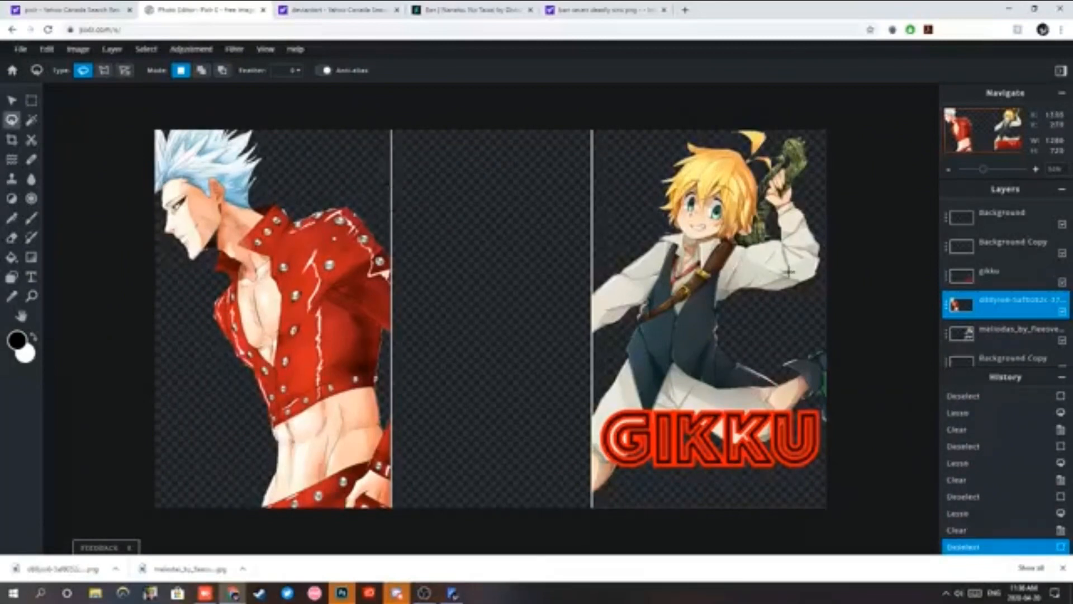
{"action": "left_click", "coordinate": [12, 103]}
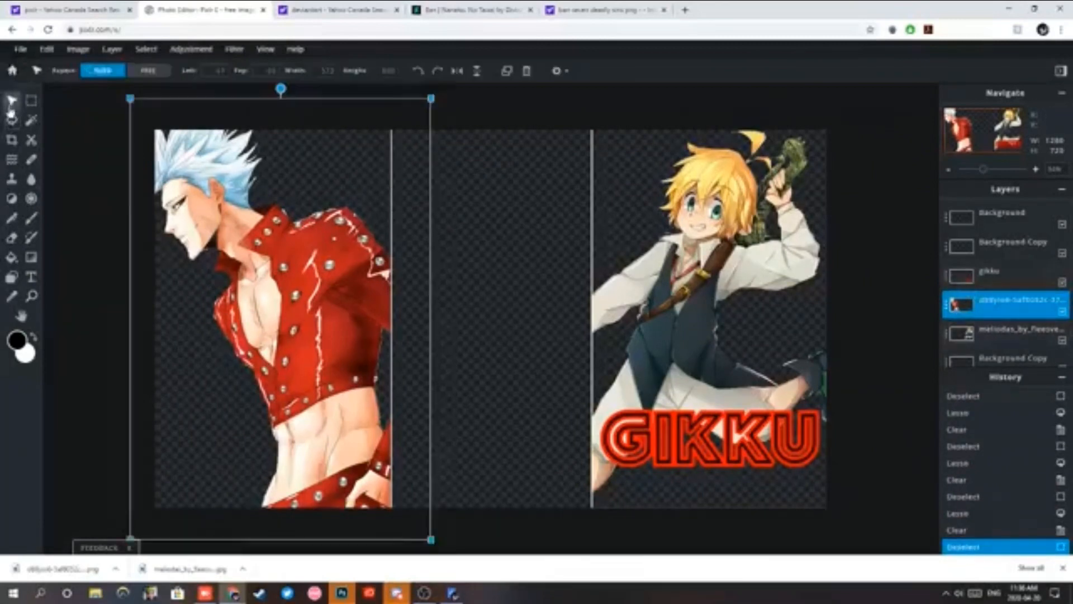
{"action": "left_click", "coordinate": [103, 198]}
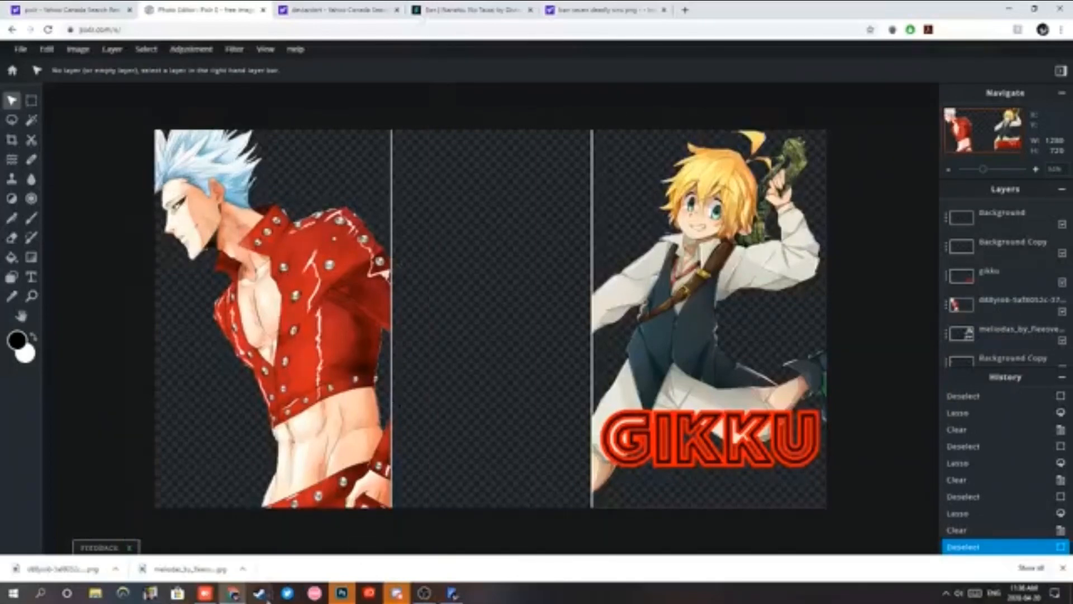
Switch to Twitter, search for the GFX designer who shares game assets, and open that profile.
{"action": "left_click", "coordinate": [287, 593]}
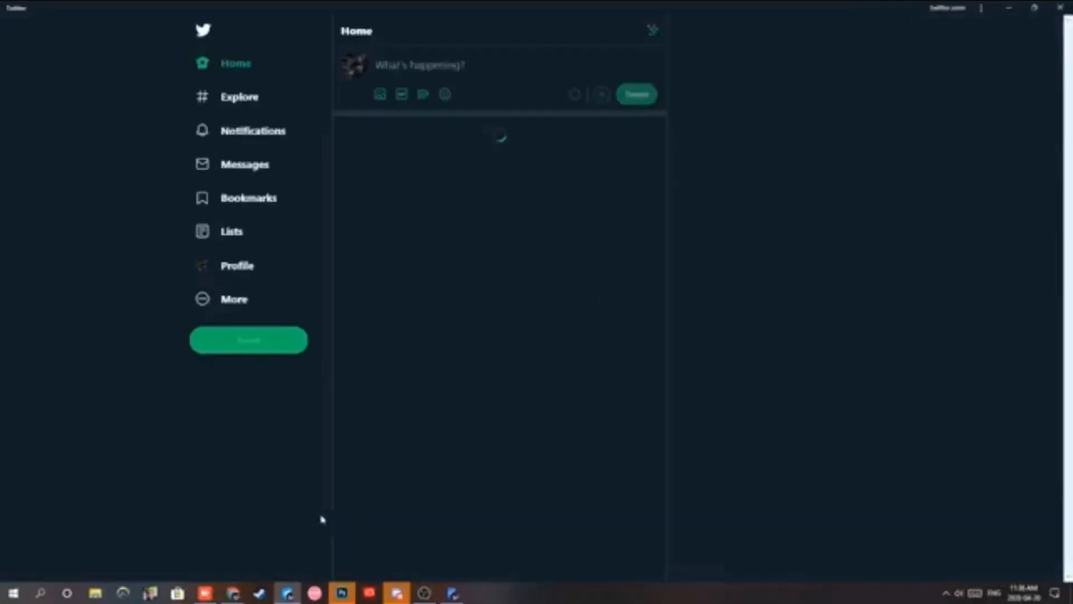
{"action": "left_click", "coordinate": [741, 31]}
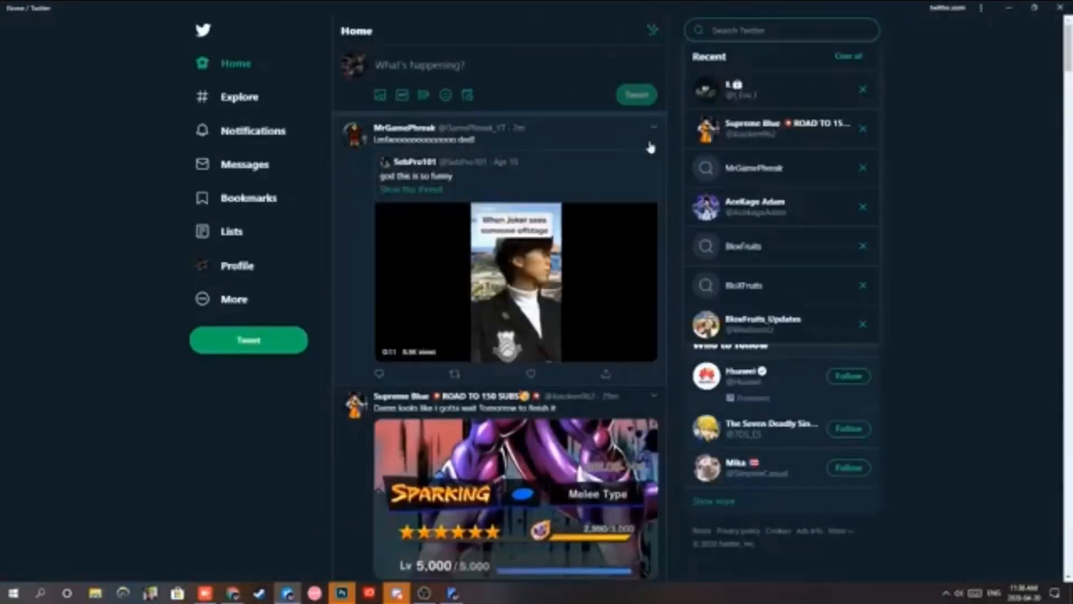
{"action": "type", "text": "Kuwa"}
{"action": "key", "text": "Return"}
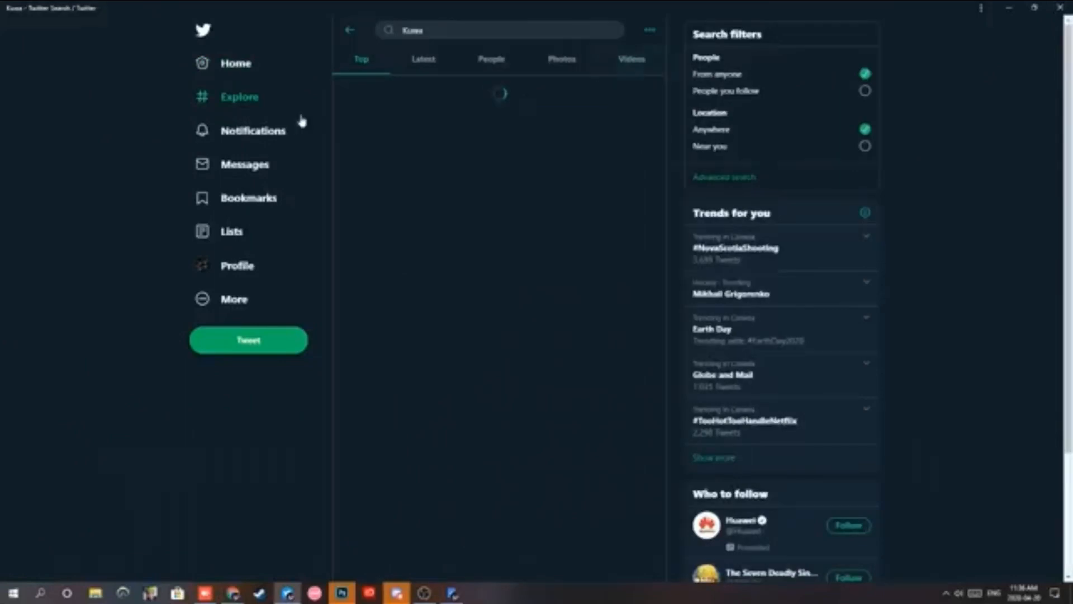
{"action": "left_click", "coordinate": [455, 139]}
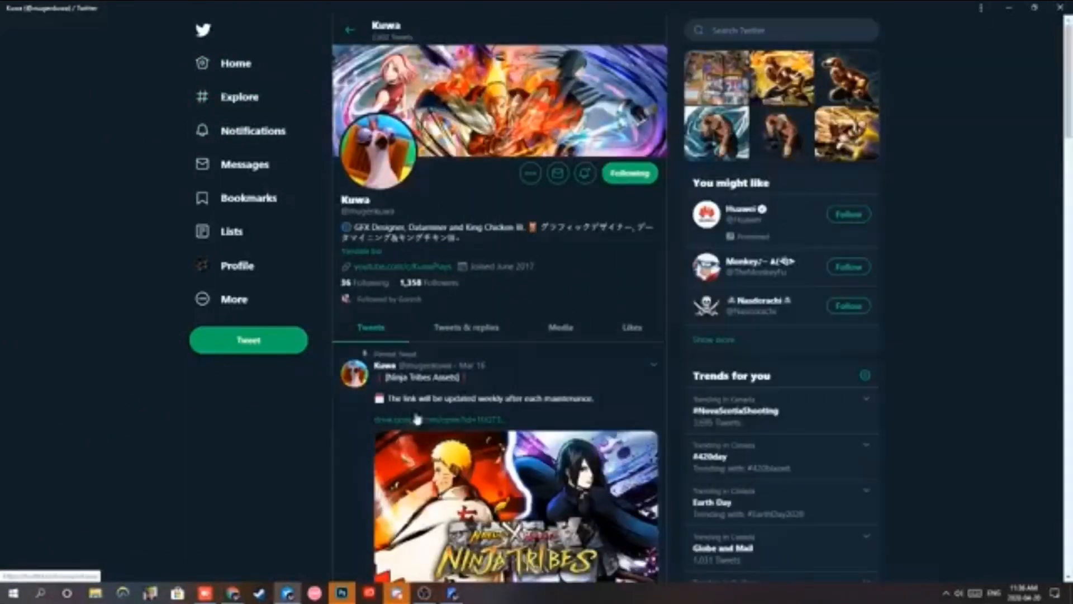
Open the Google Drive link from the pinned Ninja Tribes Assets tweet and browse the Character_Effects folder.
{"action": "left_click", "coordinate": [508, 393]}
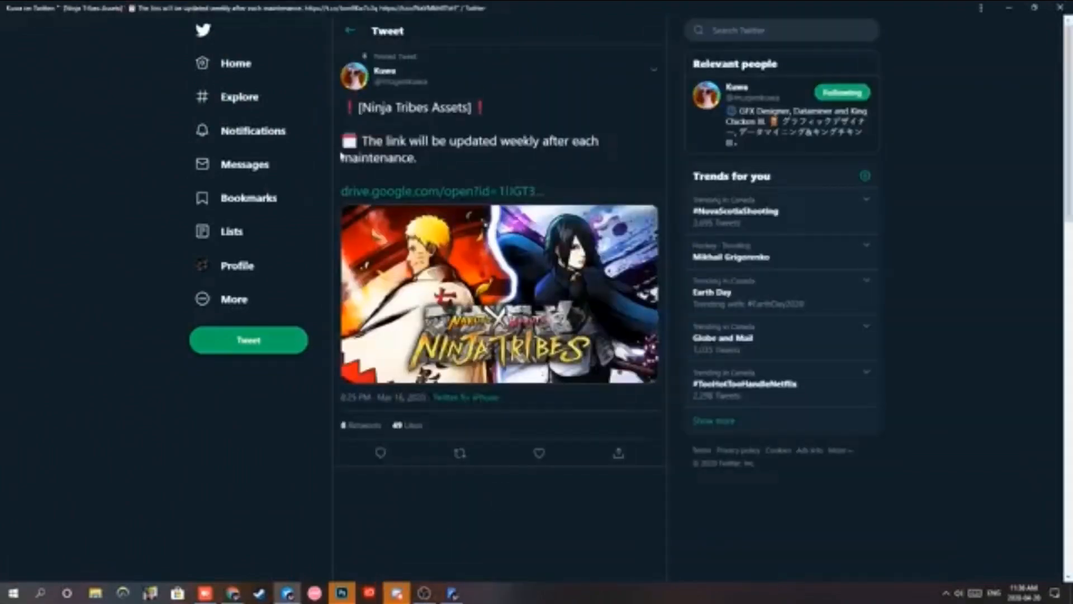
{"action": "left_click", "coordinate": [417, 192]}
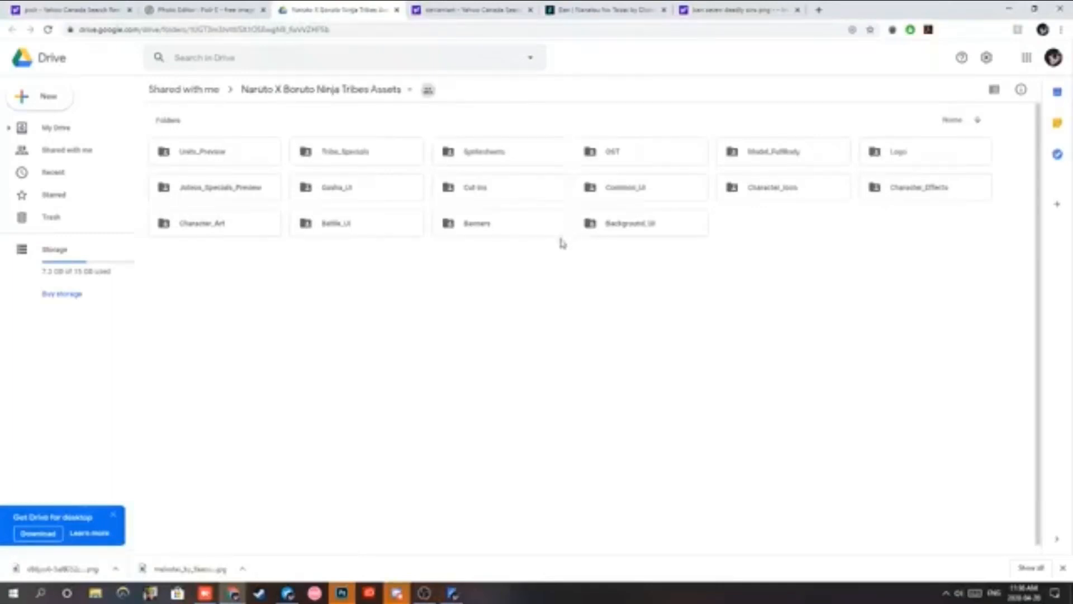
{"action": "double_click", "coordinate": [640, 222]}
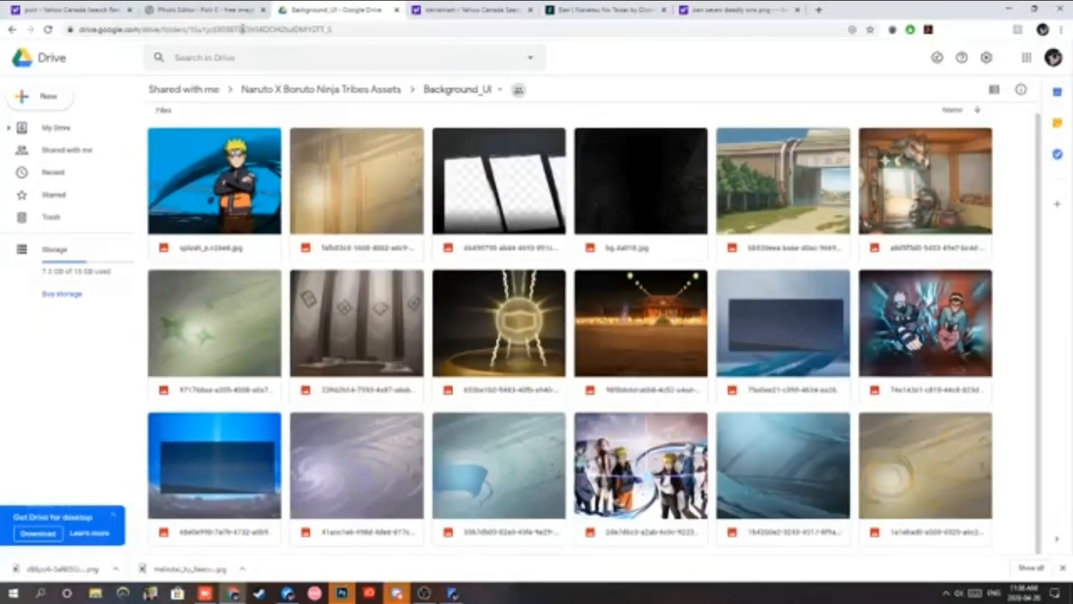
{"action": "left_click", "coordinate": [271, 92]}
{"action": "double_click", "coordinate": [917, 194]}
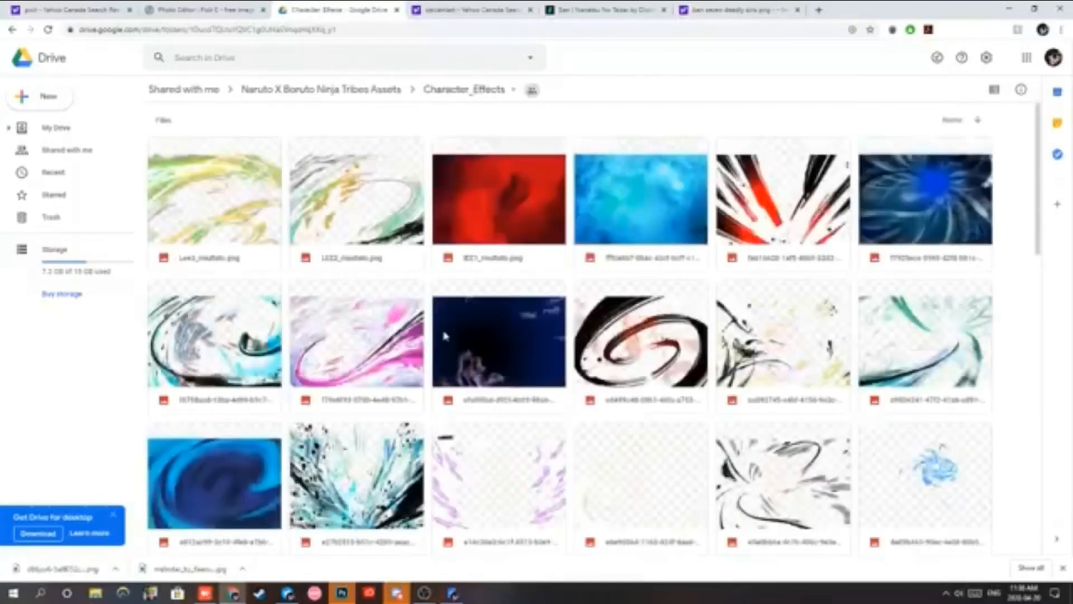
{"action": "scroll", "coordinate": [445, 336], "scroll_direction": "down", "scroll_amount": 10}
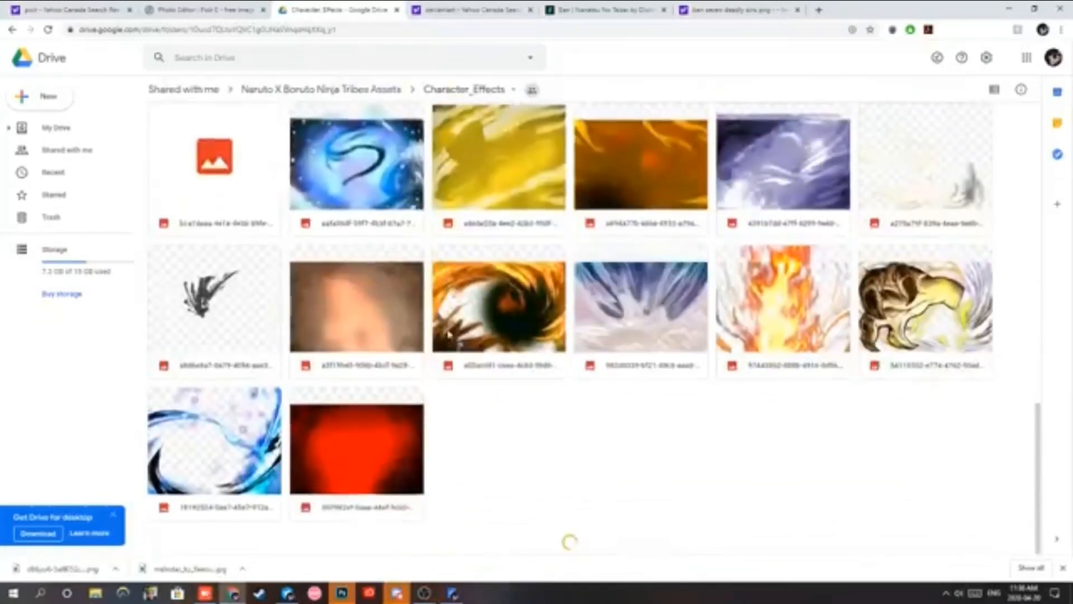
{"action": "scroll", "coordinate": [448, 383], "scroll_direction": "down", "scroll_amount": 5}
Switch to Twitter, find the earlier three-panel Supreme Blue image on imgur through the direct messages, view it and close it.
{"action": "left_click", "coordinate": [288, 593]}
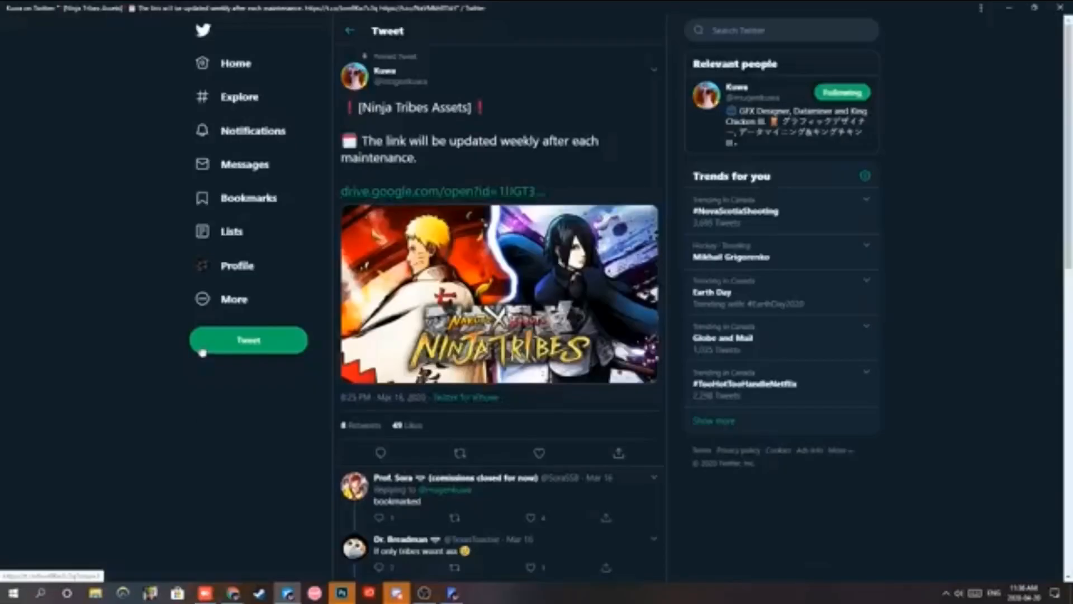
{"action": "left_click", "coordinate": [228, 171]}
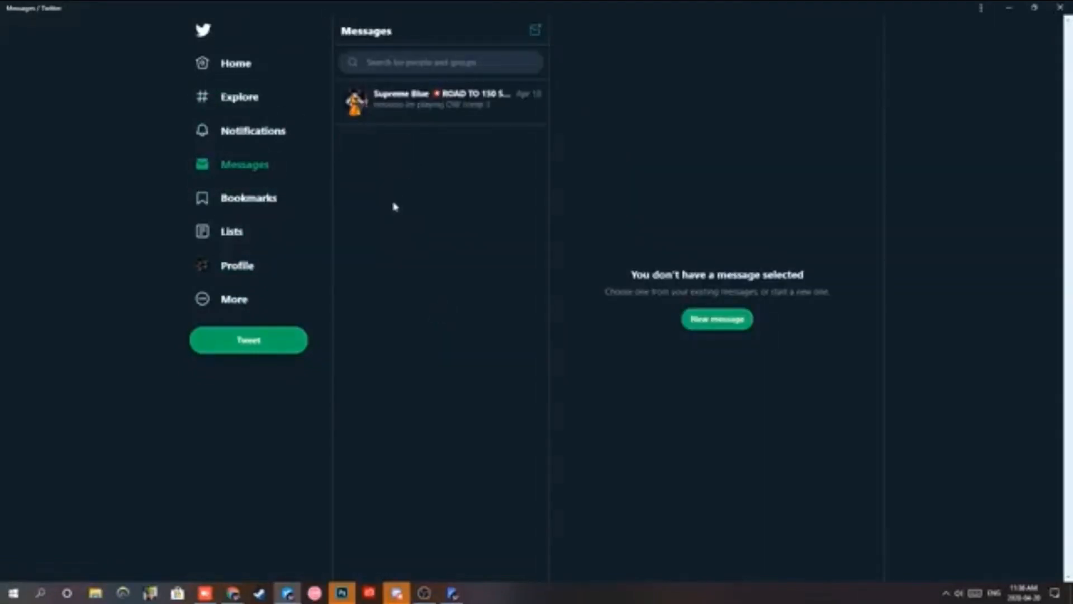
{"action": "left_click", "coordinate": [422, 107]}
{"action": "scroll", "coordinate": [707, 185], "scroll_direction": "up", "scroll_amount": 3}
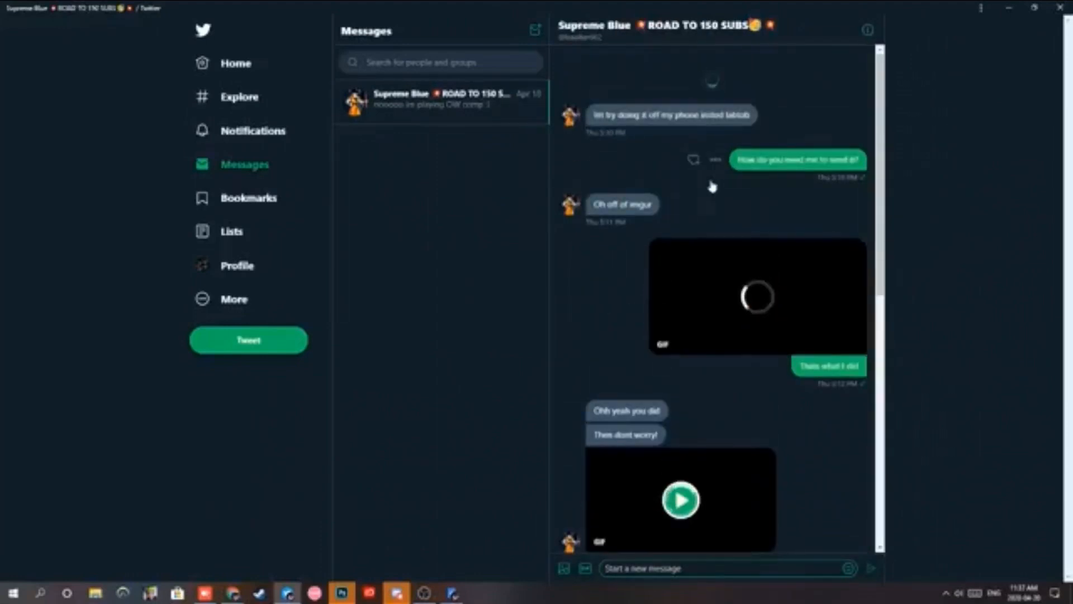
{"action": "scroll", "coordinate": [712, 186], "scroll_direction": "up", "scroll_amount": 20}
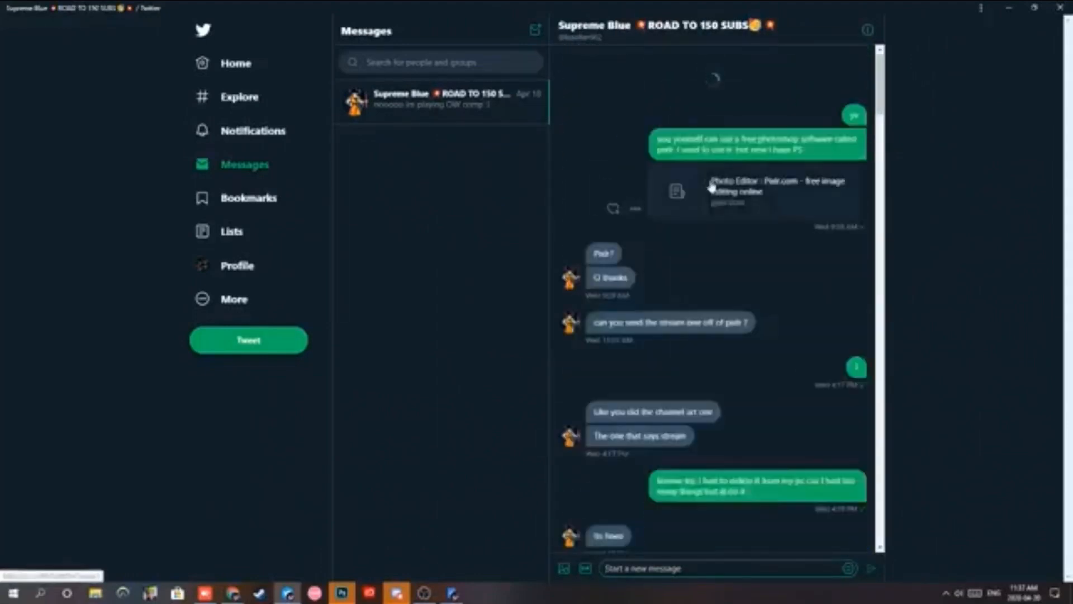
{"action": "scroll", "coordinate": [712, 185], "scroll_direction": "up", "scroll_amount": 3}
{"action": "scroll", "coordinate": [712, 187], "scroll_direction": "down", "scroll_amount": 15}
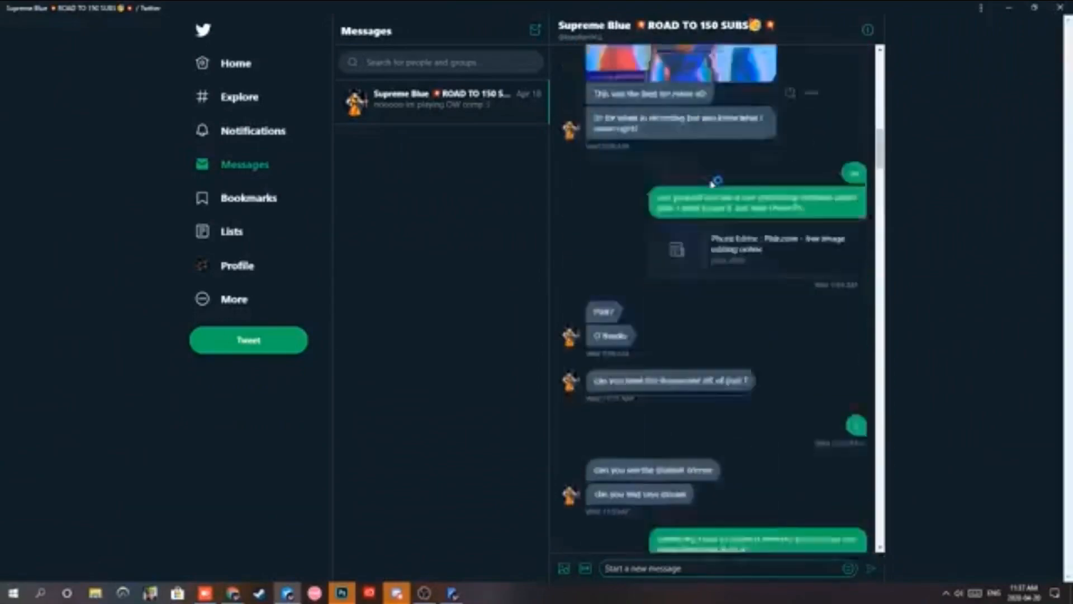
{"action": "scroll", "coordinate": [712, 187], "scroll_direction": "down", "scroll_amount": 5}
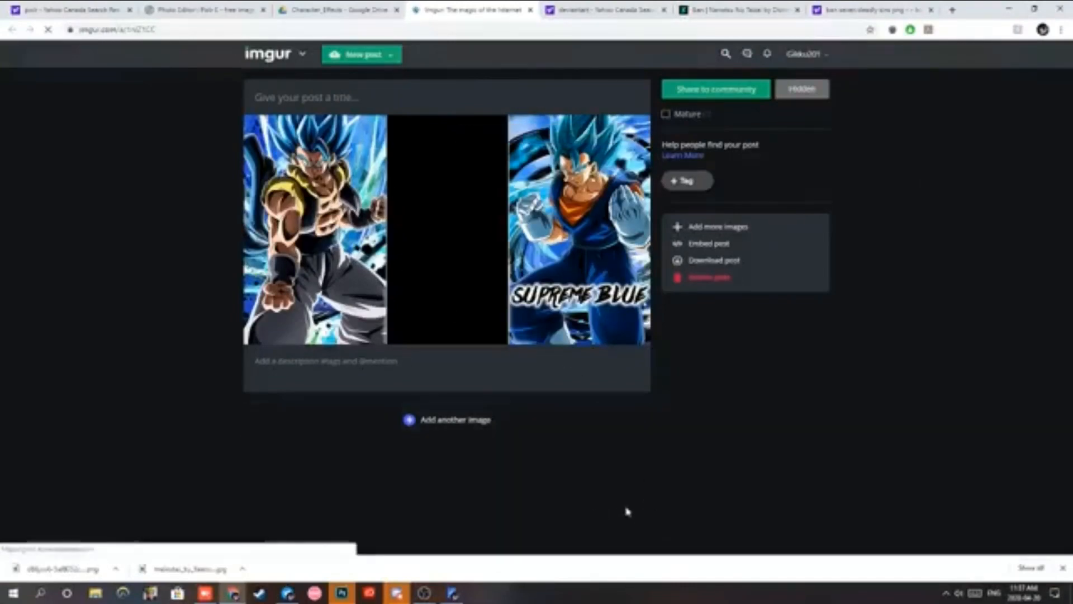
{"action": "left_click", "coordinate": [530, 10]}
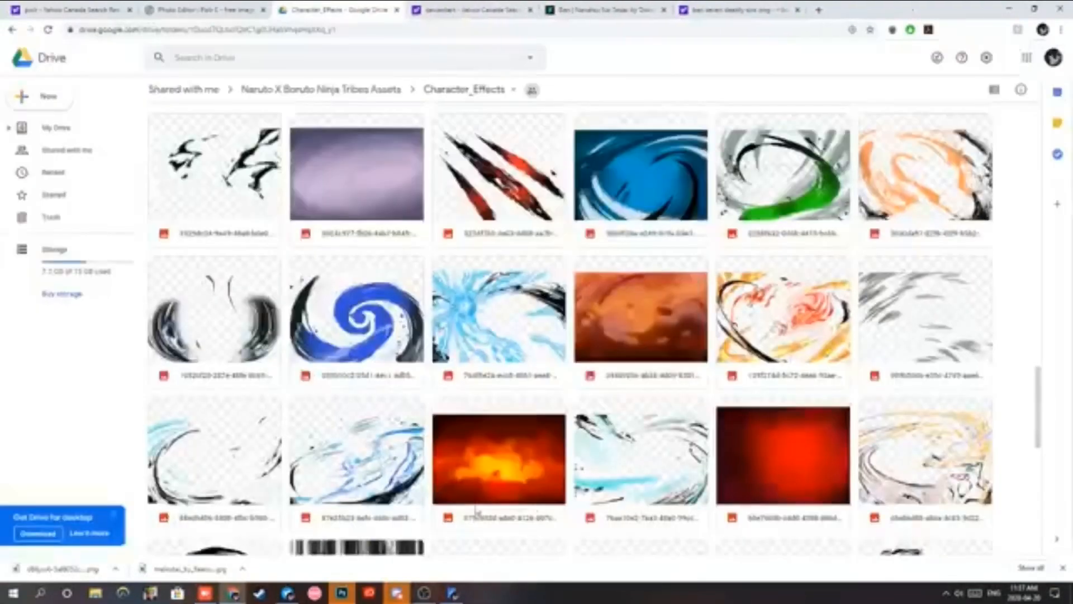
Open the fiery red and orange cloud image in the Character_Effects folder and download it to the Videos folder.
{"action": "scroll", "coordinate": [524, 401], "scroll_direction": "down", "scroll_amount": 3}
{"action": "left_click", "coordinate": [199, 10]}
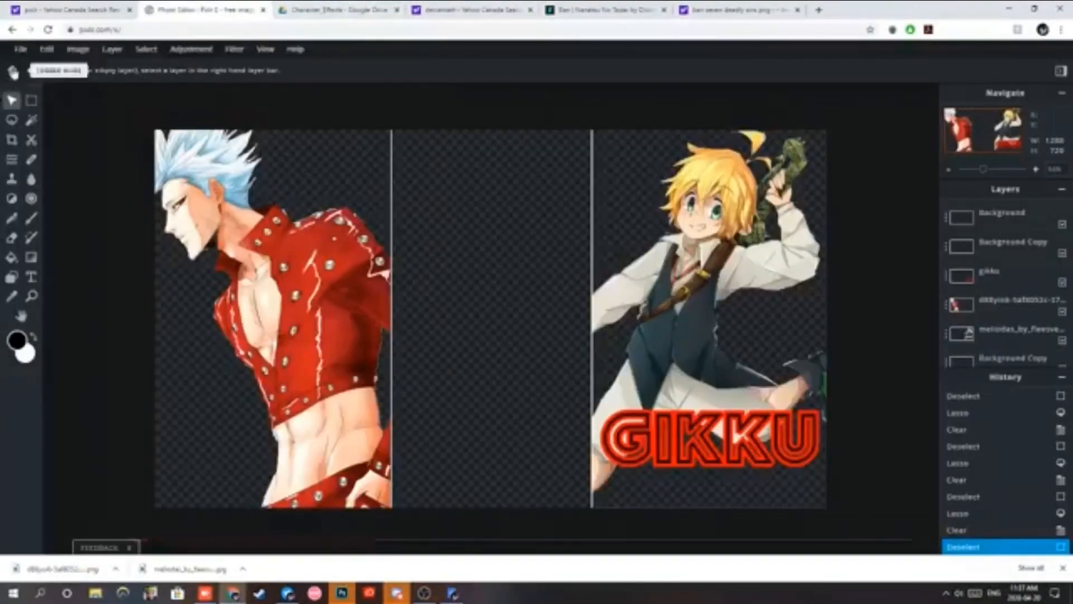
{"action": "left_click", "coordinate": [307, 6]}
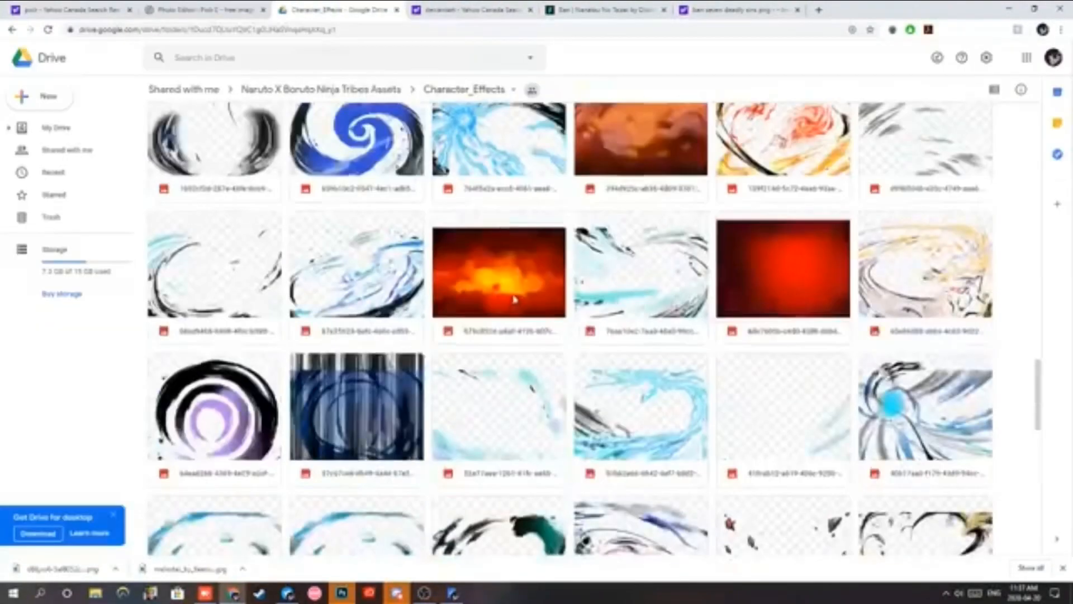
{"action": "double_click", "coordinate": [510, 300]}
{"action": "left_click", "coordinate": [1028, 56]}
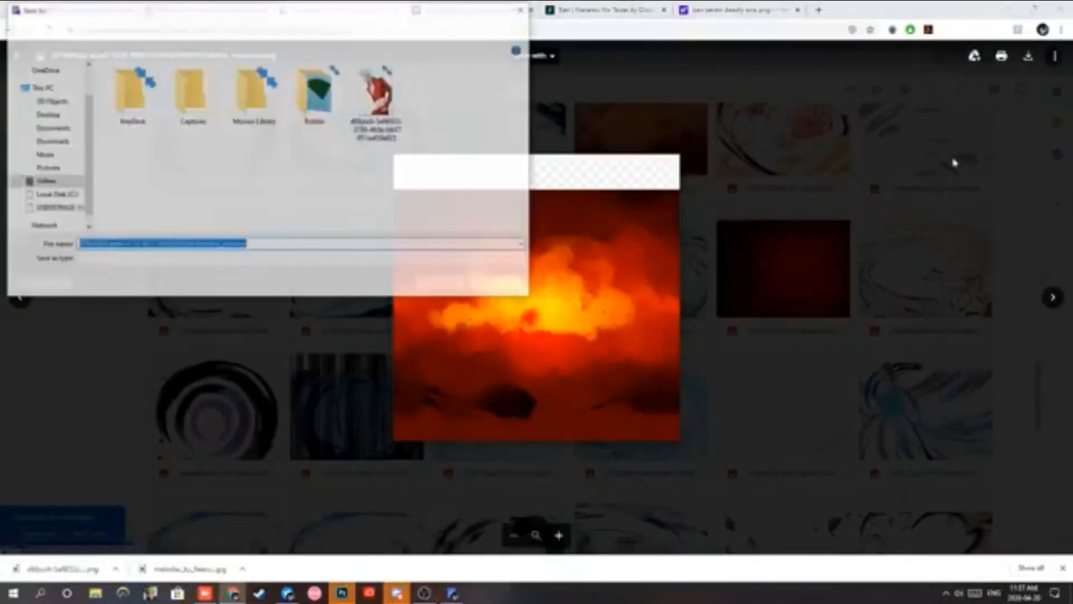
{"action": "key", "text": "Return"}
Search Twitter again for the GFX designer's account and return to the image preview in Chrome.
{"action": "left_click", "coordinate": [287, 593]}
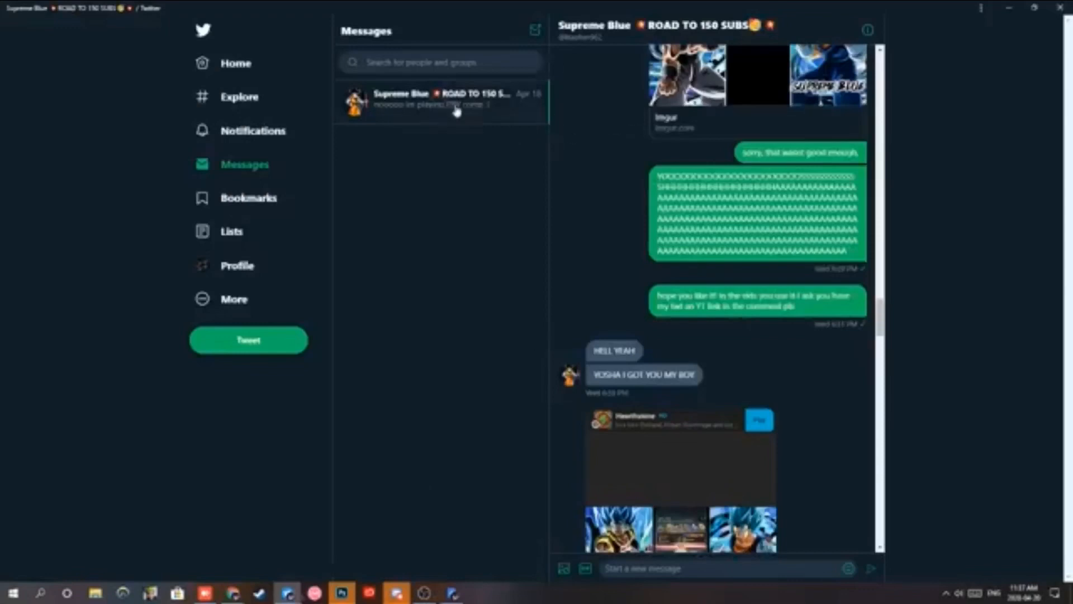
{"action": "left_click", "coordinate": [235, 63]}
{"action": "left_click", "coordinate": [755, 30]}
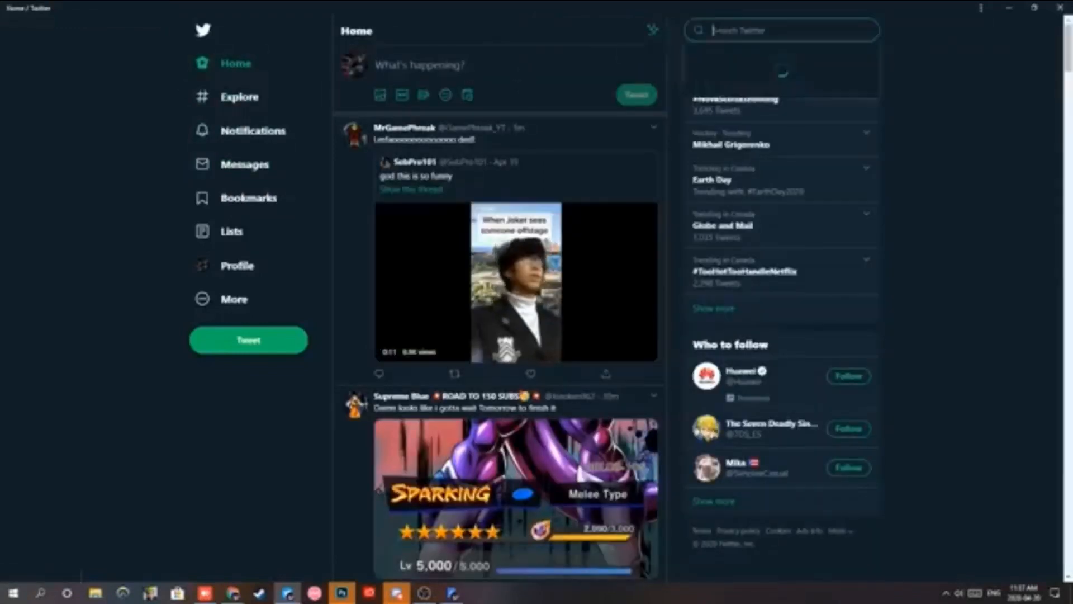
{"action": "type", "text": "Kuwa"}
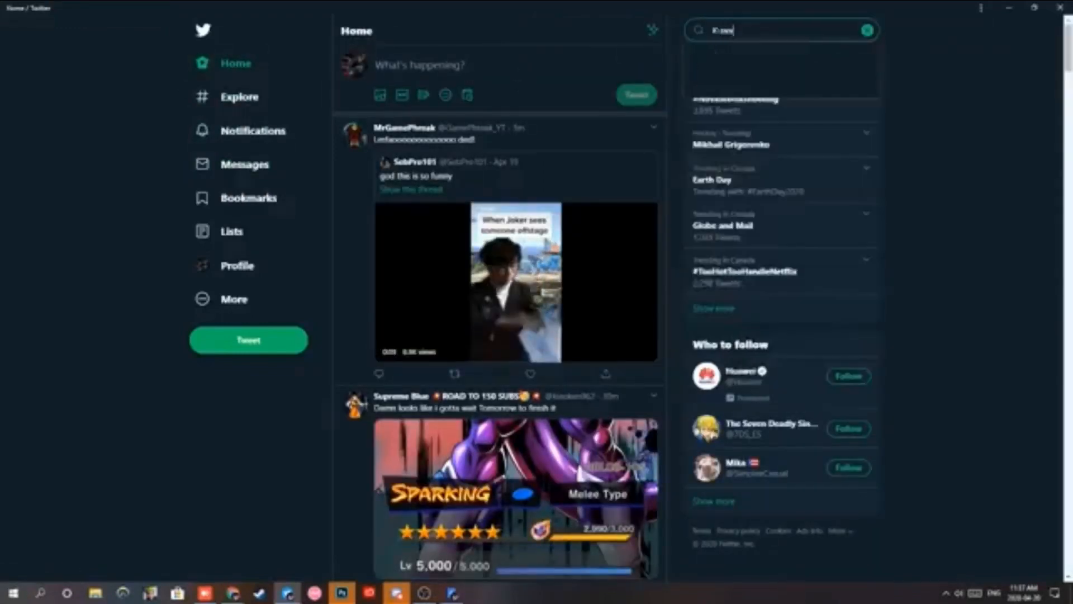
{"action": "key", "text": "Return"}
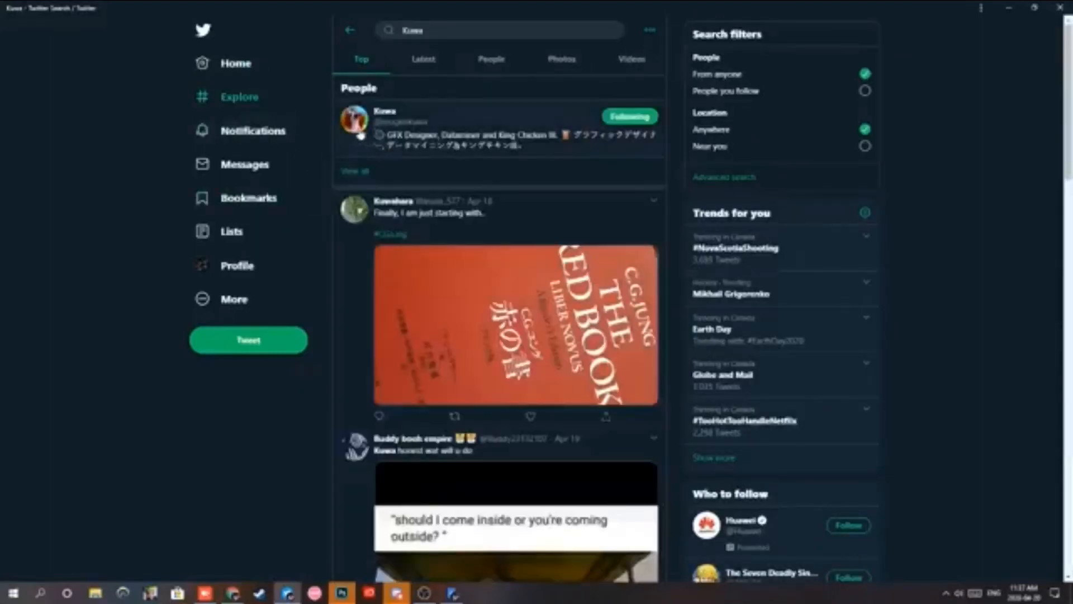
{"action": "left_click", "coordinate": [232, 592]}
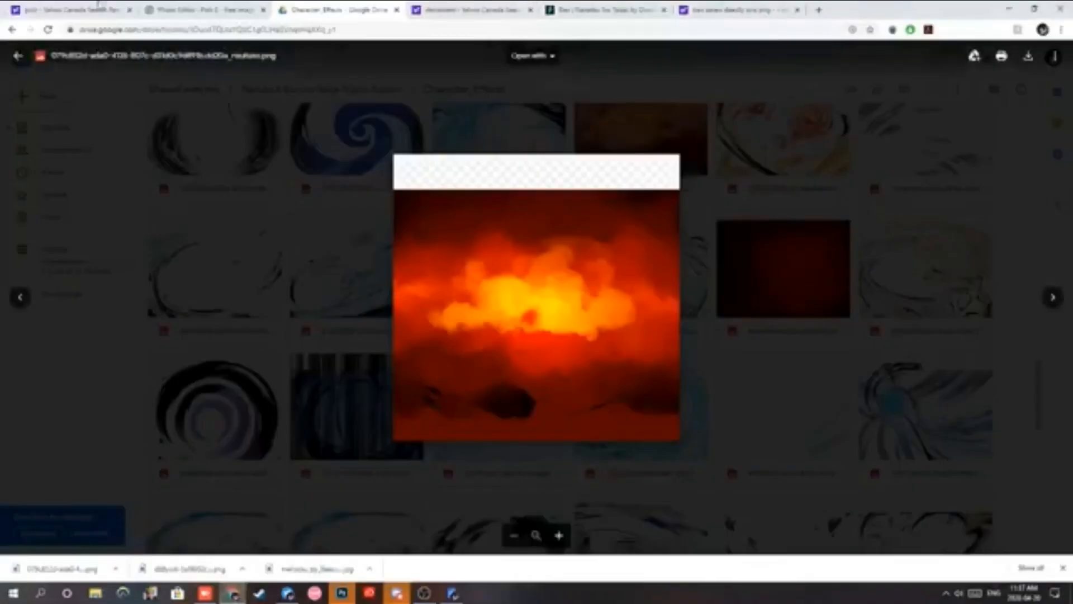
Return to Pixlr E and add the downloaded fiery red and orange cloud image from the Videos folder as a new layer.
{"action": "left_click", "coordinate": [163, 7]}
{"action": "left_click", "coordinate": [47, 49]}
{"action": "left_click", "coordinate": [112, 49]}
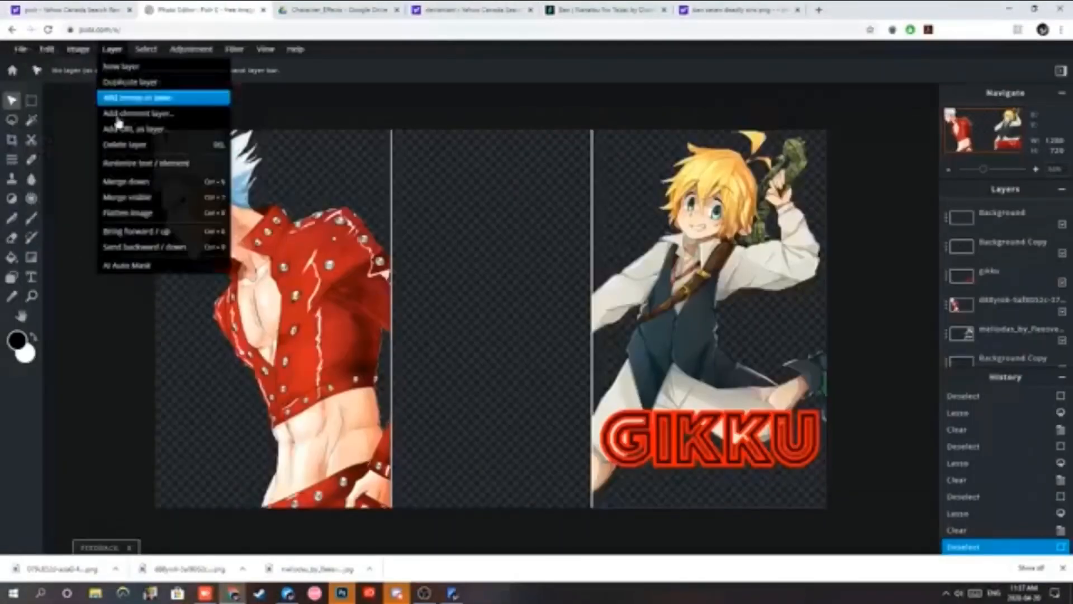
{"action": "left_click", "coordinate": [134, 97]}
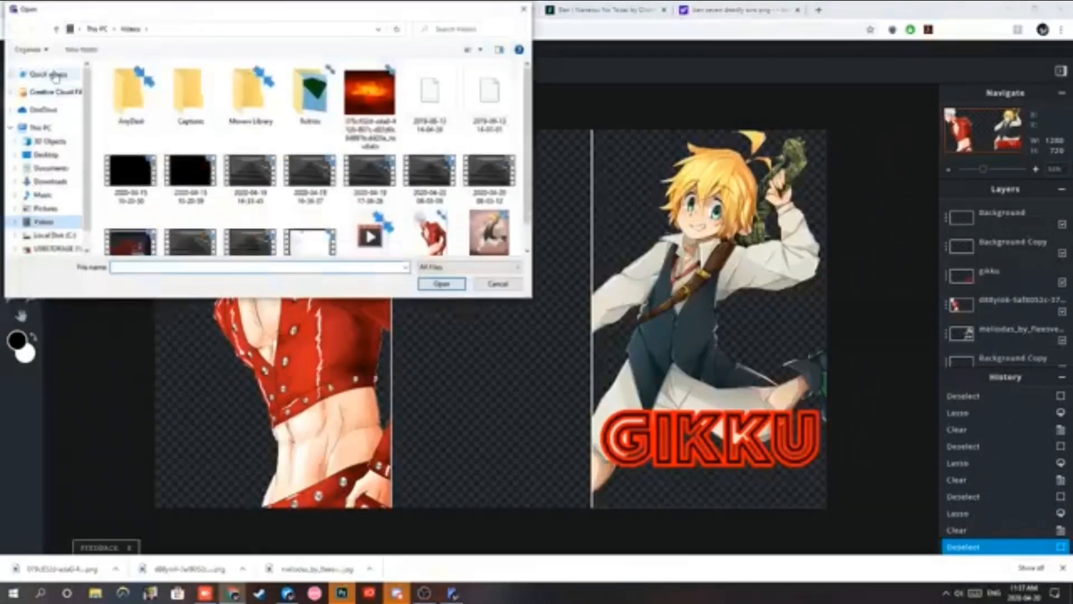
{"action": "left_click", "coordinate": [369, 98]}
{"action": "left_click", "coordinate": [459, 282]}
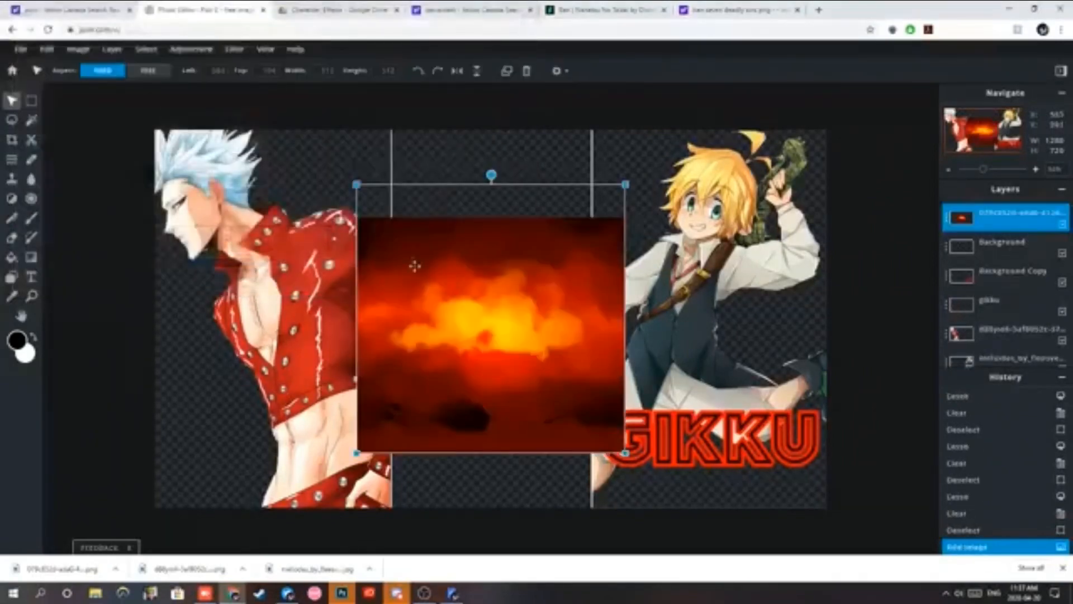
{"action": "left_click_drag", "start_coordinate": [351, 181], "coordinate": [294, 170]}
{"action": "left_click", "coordinate": [50, 50]}
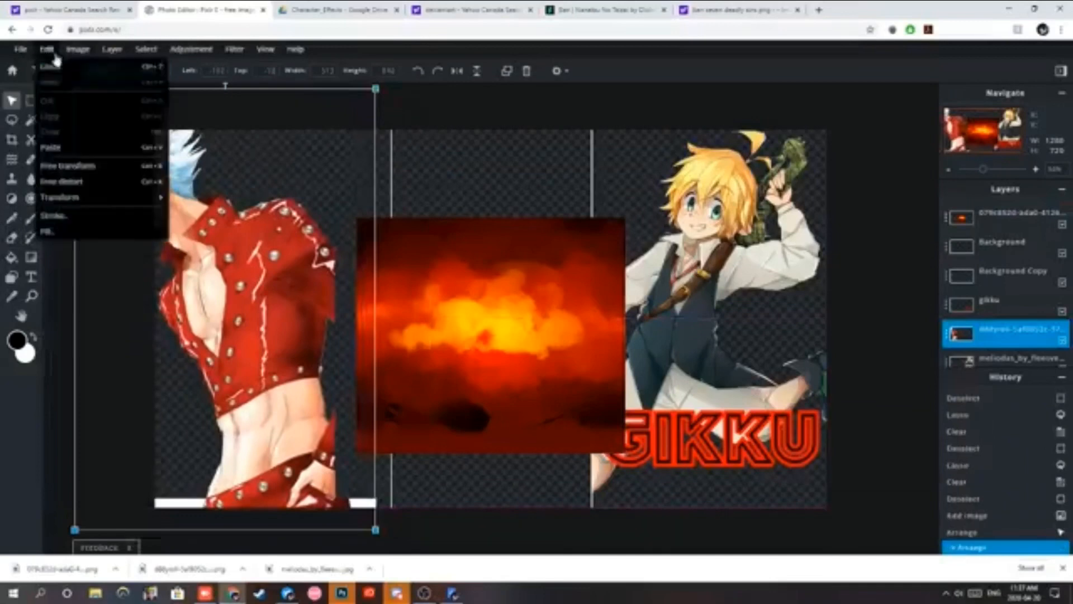
{"action": "left_click", "coordinate": [59, 66]}
Enlarge the fiery cloud image to cover the whole panel behind Ban and move its layer below the Ban layer.
{"action": "left_click", "coordinate": [377, 224]}
{"action": "left_click_drag", "start_coordinate": [356, 183], "coordinate": [209, 80]}
{"action": "left_click_drag", "start_coordinate": [527, 229], "coordinate": [731, 425]}
{"action": "left_click_drag", "start_coordinate": [412, 233], "coordinate": [212, 50]}
{"action": "left_click_drag", "start_coordinate": [559, 355], "coordinate": [306, 329]}
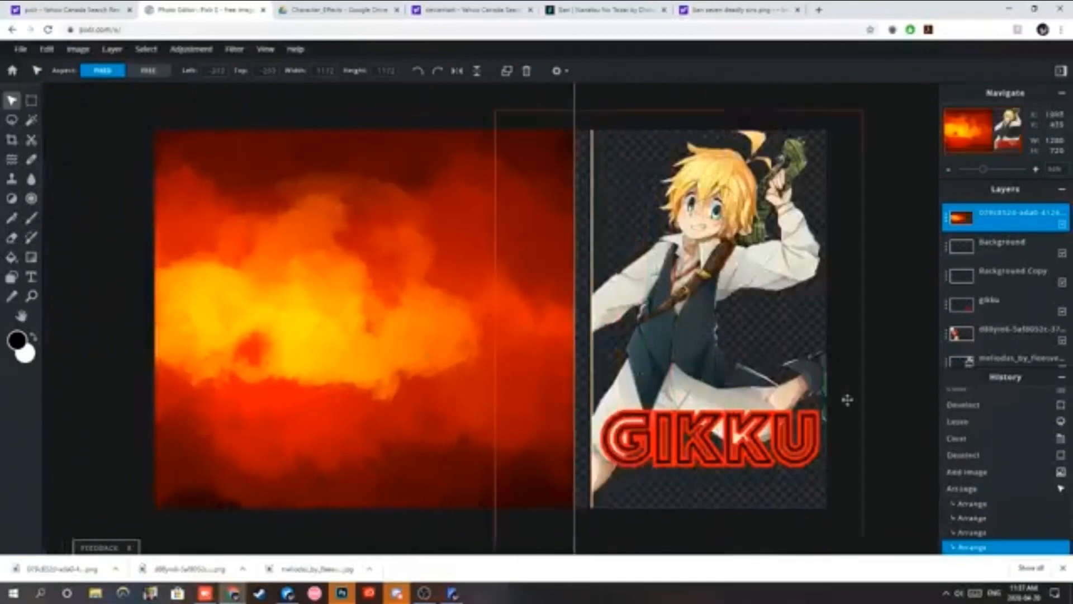
{"action": "left_click_drag", "start_coordinate": [991, 212], "coordinate": [971, 323]}
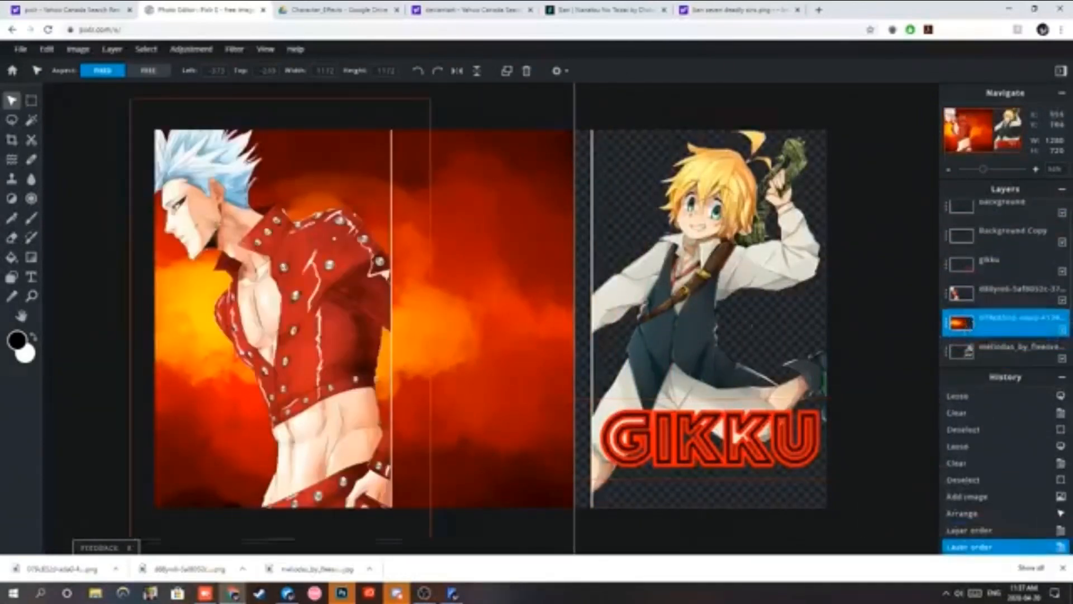
Erase the part of the fiery cloud layer that extends past Ban's panel divider and deselect.
{"action": "left_click", "coordinate": [32, 101]}
{"action": "mouse_move", "coordinate": [636, 525]}
{"action": "left_mouse_down"}
{"action": "mouse_move", "coordinate": [564, 302]}
{"action": "mouse_move", "coordinate": [391, 98]}
{"action": "left_mouse_up"}
{"action": "key", "text": "Delete"}
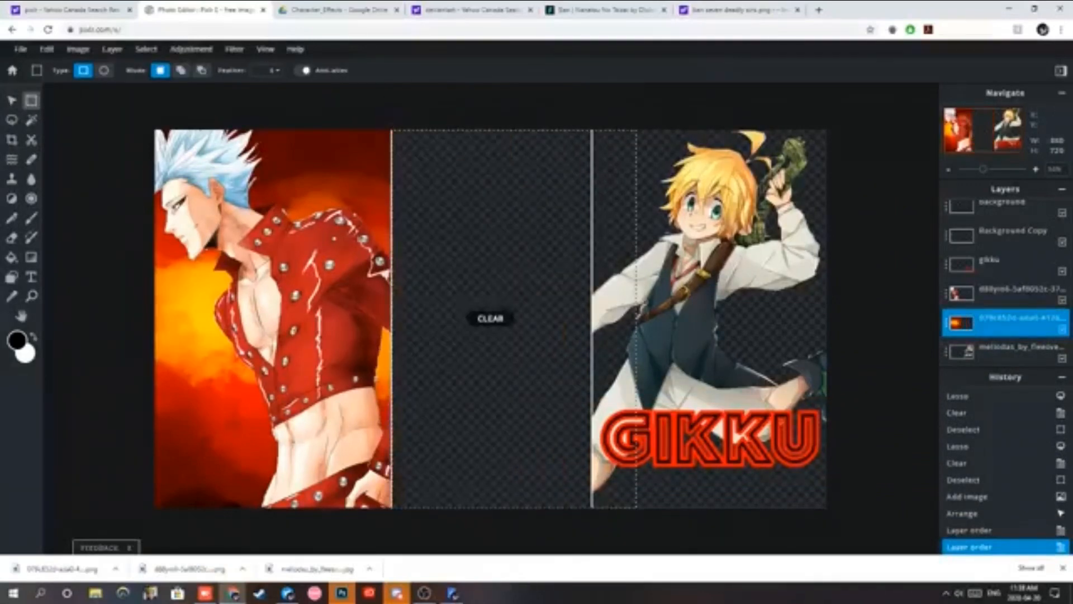
{"action": "key", "text": "l"}
{"action": "key", "text": "ctrl+d"}
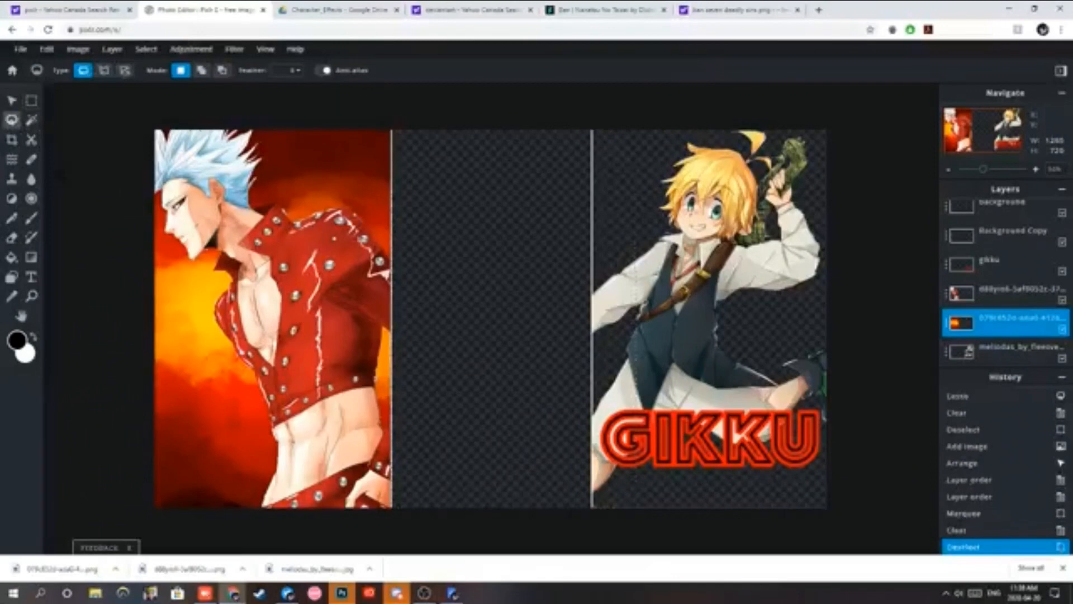
Reposition the fiery cloud layer behind Ban and trim its overhang at the panel divider, leaving nothing selected.
{"action": "left_click", "coordinate": [12, 101]}
{"action": "left_click_drag", "start_coordinate": [181, 348], "coordinate": [181, 349]}
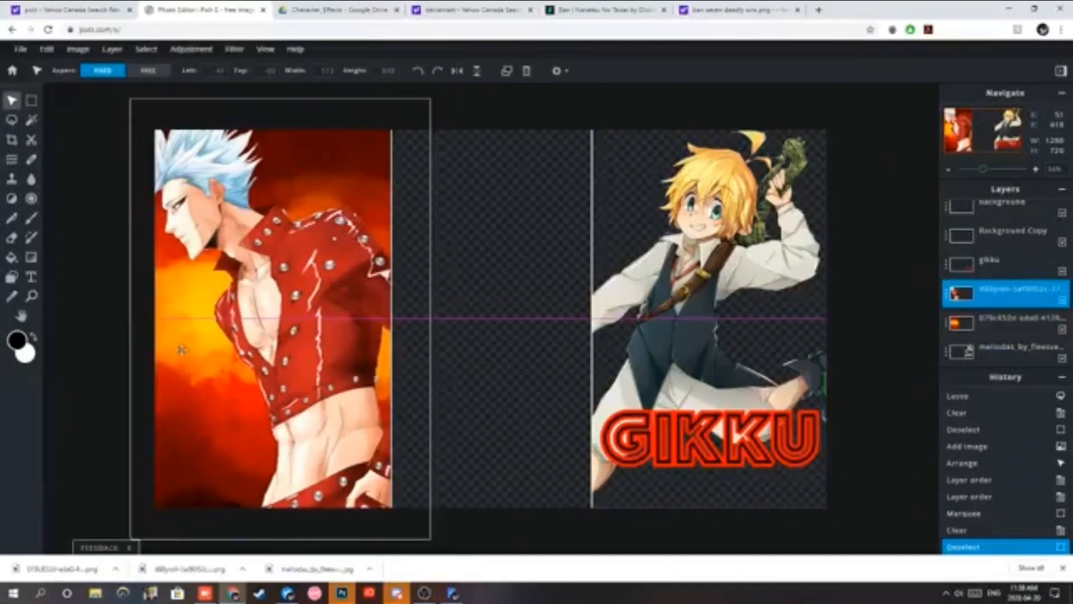
{"action": "left_click", "coordinate": [1013, 322]}
{"action": "left_click_drag", "start_coordinate": [457, 205], "coordinate": [511, 223]}
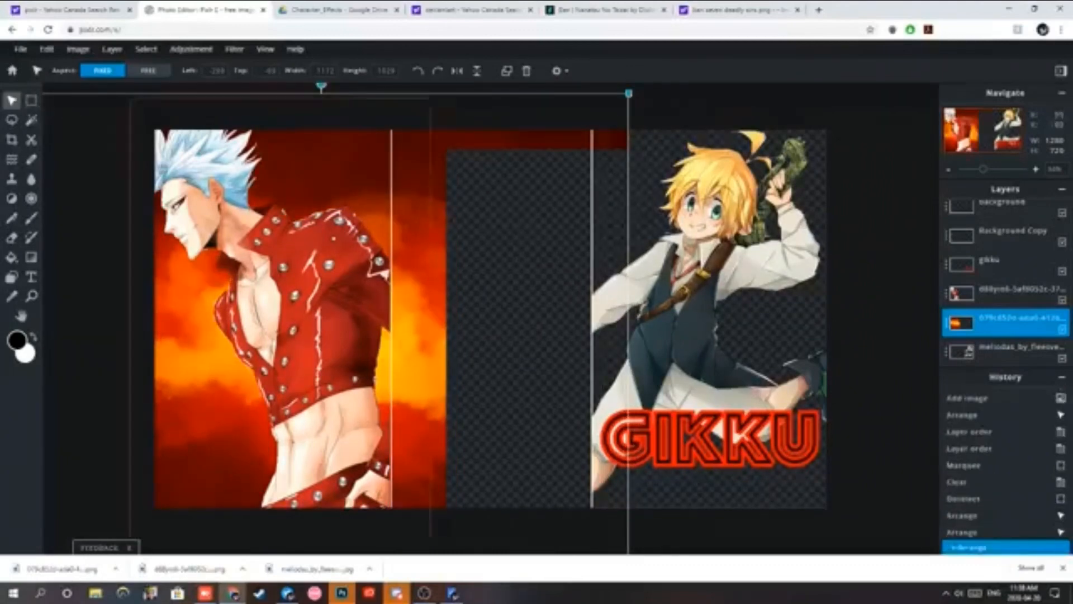
{"action": "left_click", "coordinate": [32, 102]}
{"action": "left_click_drag", "start_coordinate": [775, 537], "coordinate": [390, 100]}
{"action": "key", "text": "Delete"}
{"action": "key", "text": "ctrl+d"}
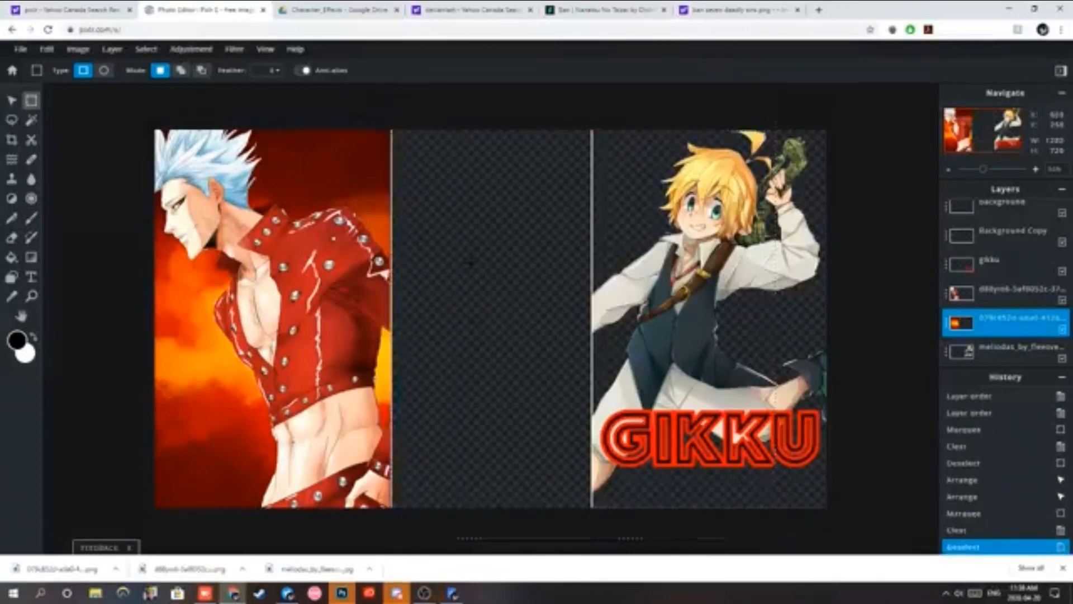
Erase the thin strip along the lower edge of the Meliodas layer and deselect.
{"action": "left_click", "coordinate": [1005, 300]}
{"action": "left_click", "coordinate": [1011, 357]}
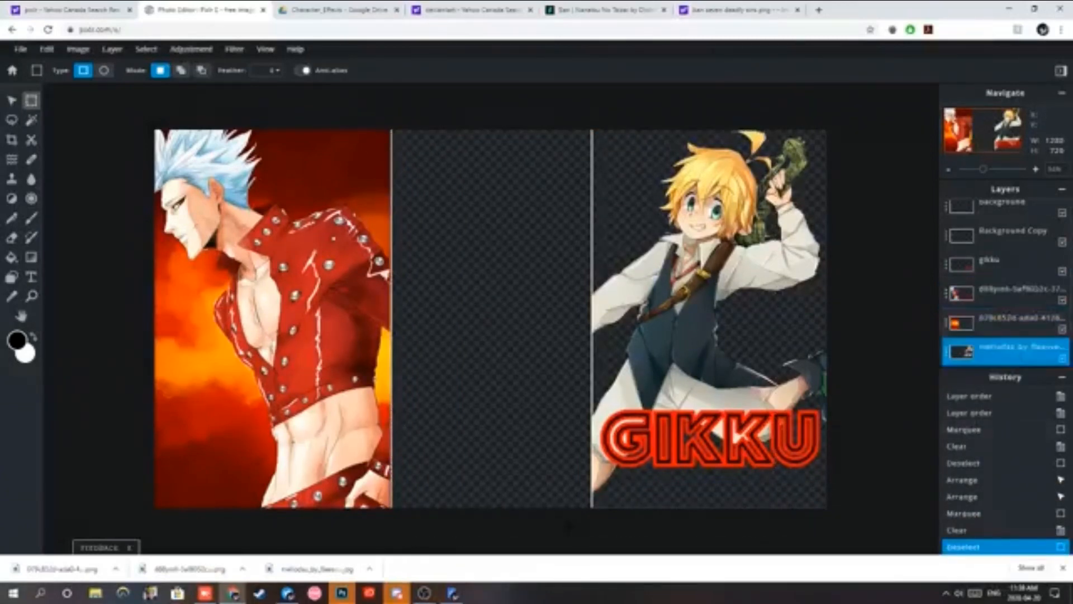
{"action": "left_click_drag", "start_coordinate": [569, 525], "coordinate": [895, 503]}
{"action": "key", "text": "Delete"}
{"action": "key", "text": "ctrl+d"}
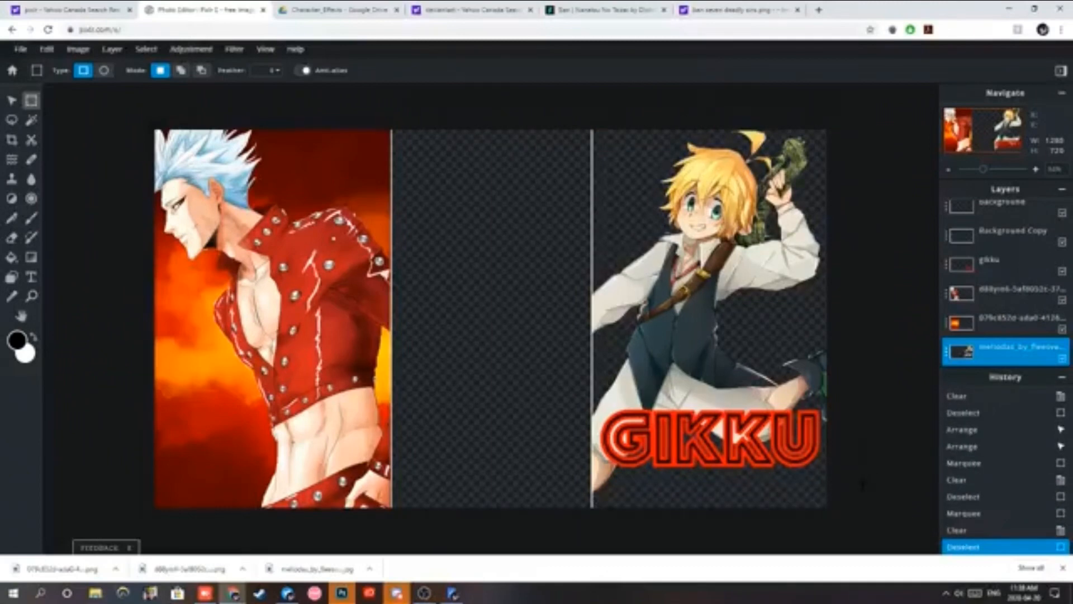
Save the brown and cream cloud image from the Drive Character_Effects folder to Videos and return to Pixlr E.
{"action": "left_click", "coordinate": [472, 10]}
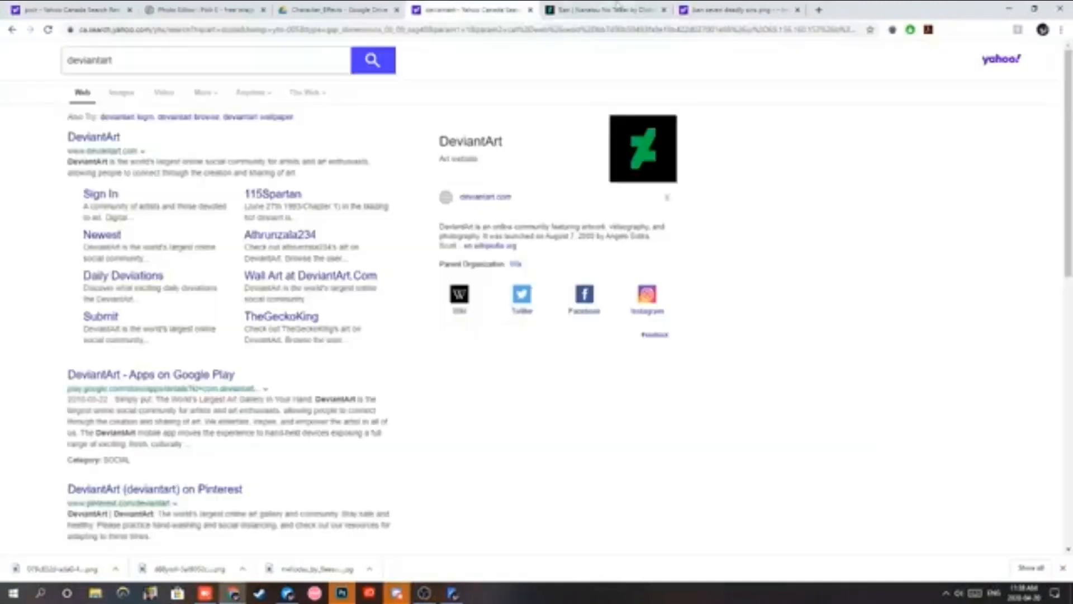
{"action": "left_click", "coordinate": [603, 10]}
{"action": "left_click", "coordinate": [341, 9]}
{"action": "left_click", "coordinate": [226, 424]}
{"action": "scroll", "coordinate": [226, 424], "scroll_direction": "down", "scroll_amount": 10}
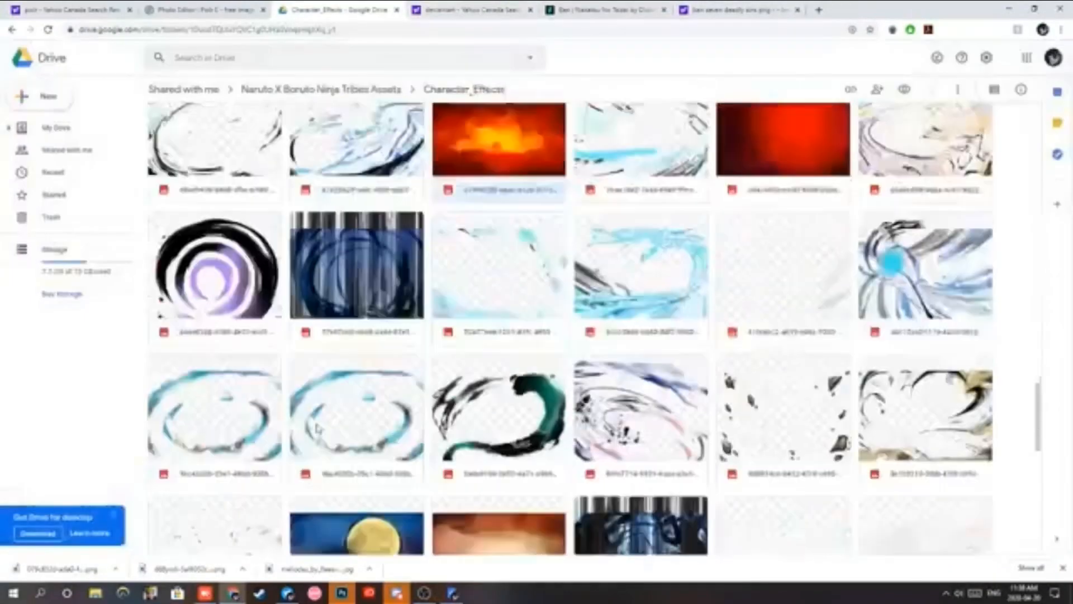
{"action": "scroll", "coordinate": [455, 193], "scroll_direction": "up", "scroll_amount": 1}
{"action": "double_click", "coordinate": [455, 194]}
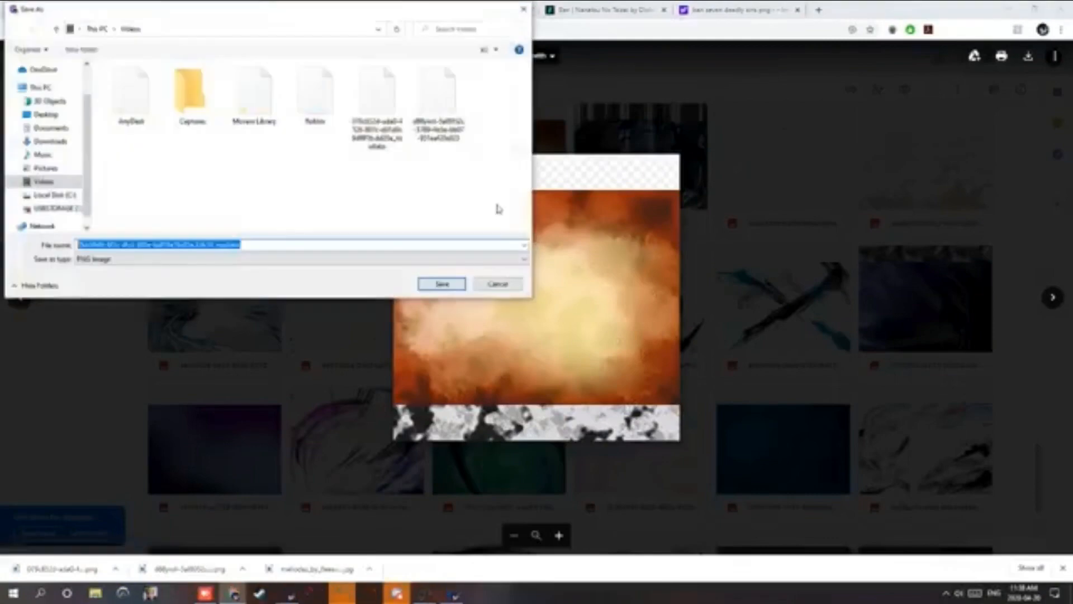
{"action": "left_click", "coordinate": [445, 284]}
{"action": "left_click", "coordinate": [453, 9]}
{"action": "left_click", "coordinate": [228, 9]}
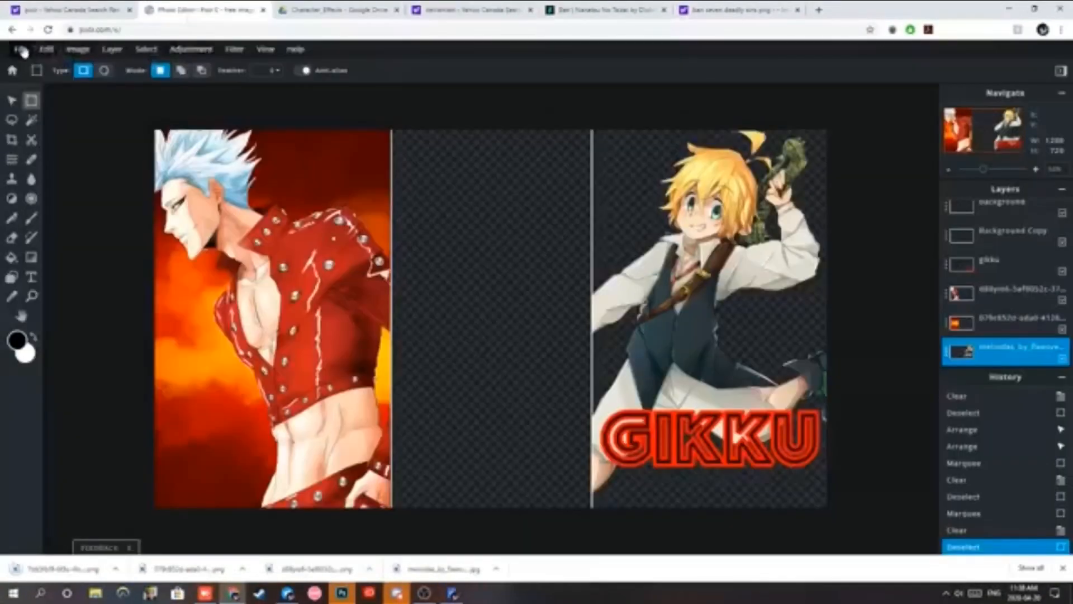
{"action": "left_click", "coordinate": [21, 50]}
{"action": "mouse_move", "coordinate": [107, 53]}
{"action": "left_click", "coordinate": [134, 113]}
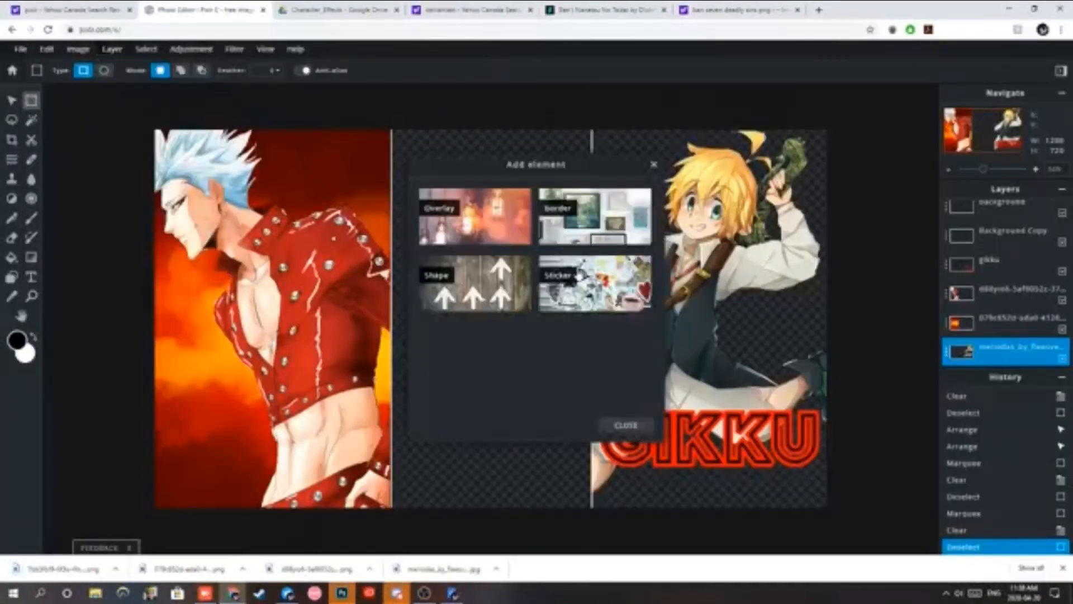
{"action": "left_click", "coordinate": [654, 164]}
{"action": "left_click", "coordinate": [112, 49]}
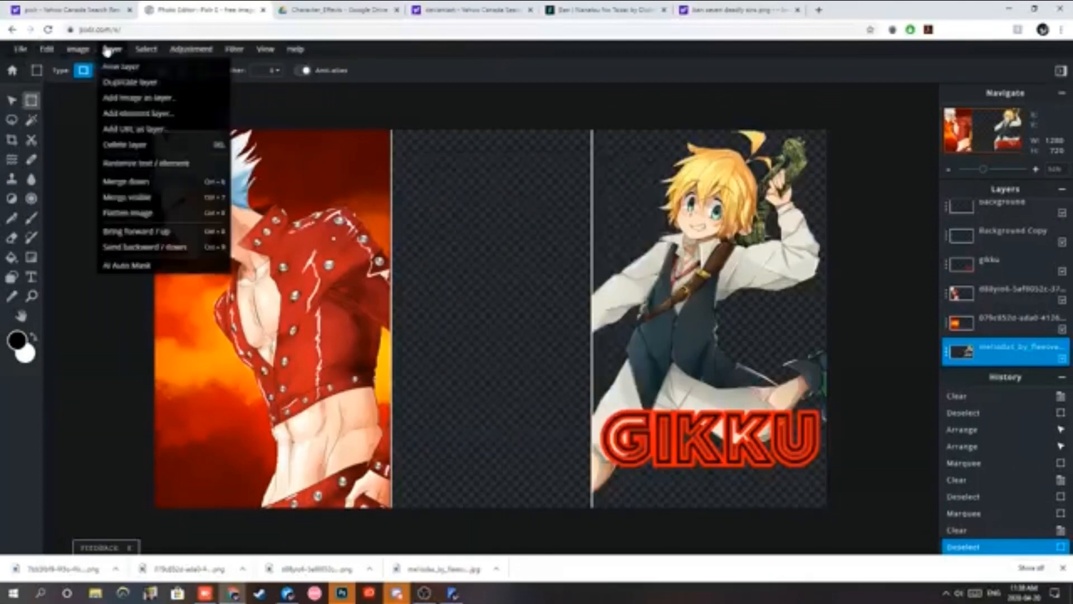
{"action": "left_click", "coordinate": [144, 116]}
{"action": "left_click", "coordinate": [655, 166]}
Add the downloaded brown and cream cloud image as a new layer.
{"action": "left_click", "coordinate": [112, 49]}
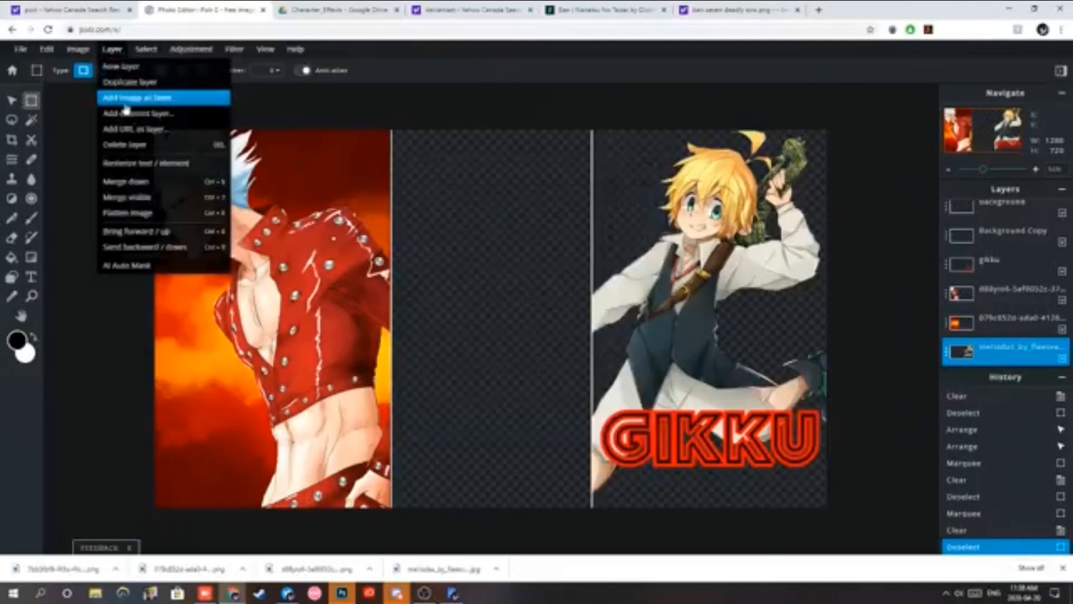
{"action": "left_click", "coordinate": [128, 95]}
{"action": "left_click", "coordinate": [44, 75]}
{"action": "double_click", "coordinate": [193, 250]}
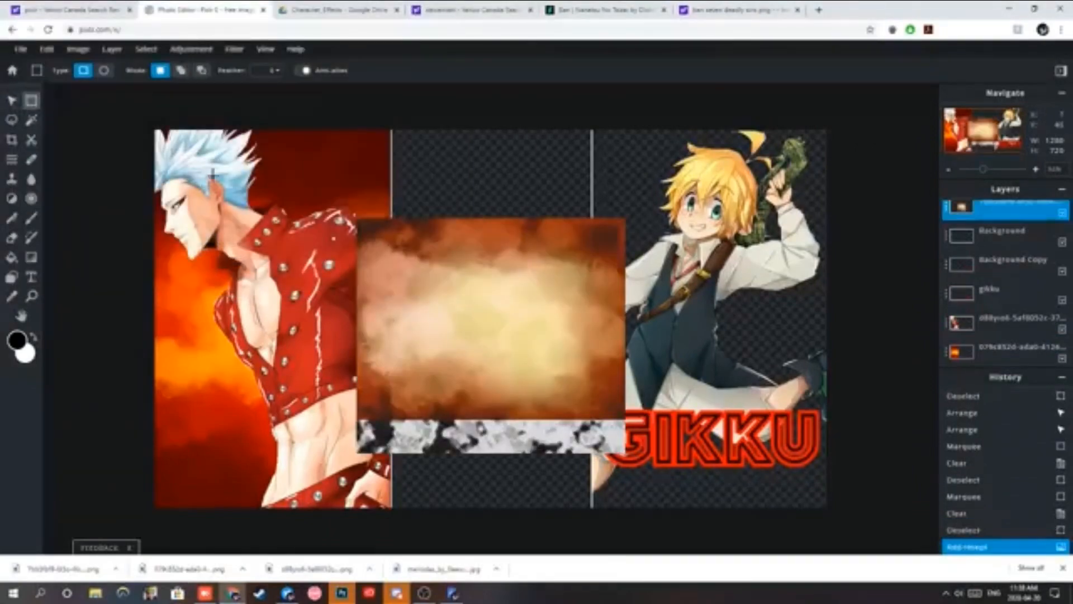
Enlarge the brown and cream cloud image and position it so it covers the whole Meliodas panel.
{"action": "left_click", "coordinate": [11, 102]}
{"action": "left_click_drag", "start_coordinate": [357, 185], "coordinate": [175, 5]}
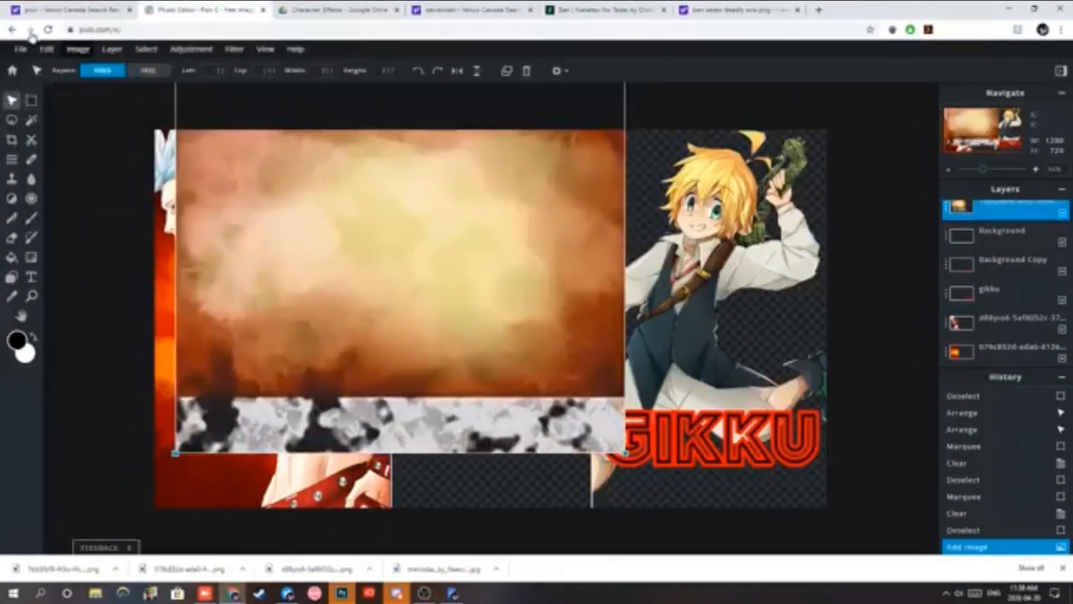
{"action": "left_click_drag", "start_coordinate": [443, 227], "coordinate": [814, 399]}
{"action": "left_click_drag", "start_coordinate": [546, 175], "coordinate": [498, 127]}
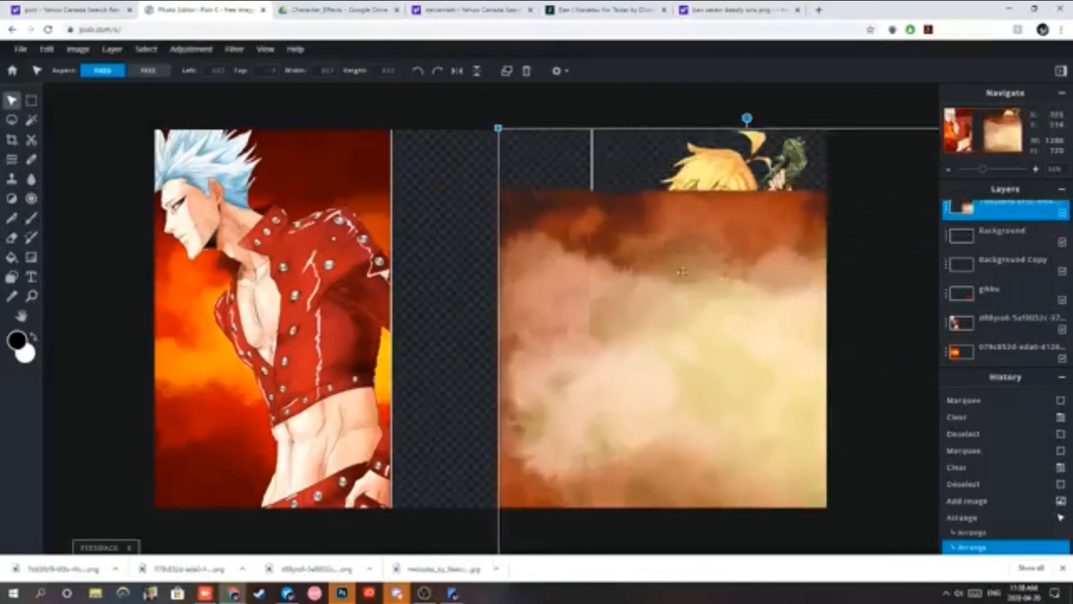
{"action": "left_click_drag", "start_coordinate": [751, 335], "coordinate": [868, 395]}
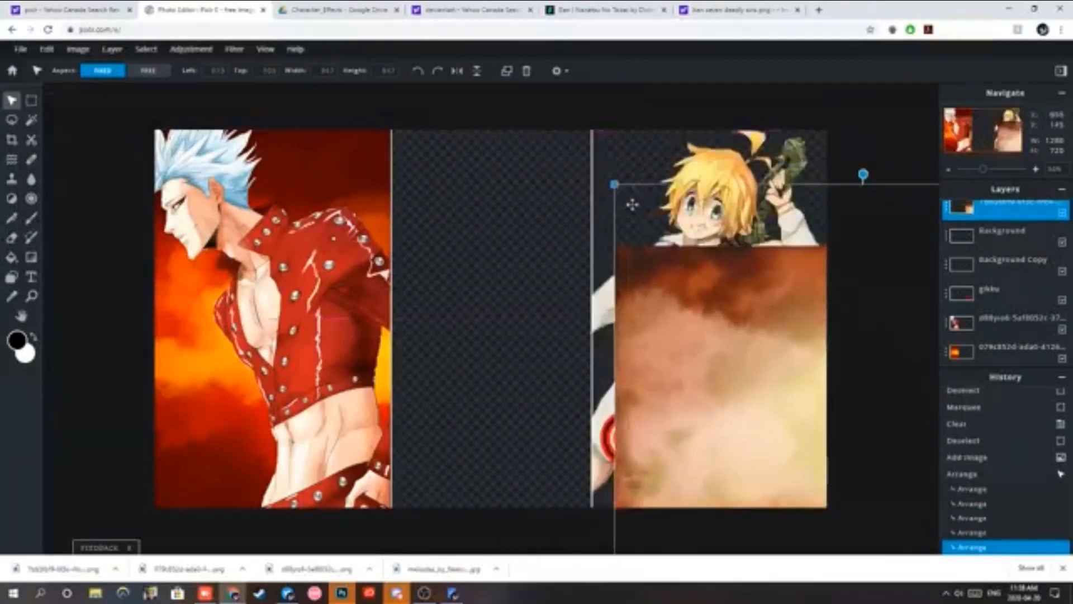
{"action": "left_click_drag", "start_coordinate": [616, 182], "coordinate": [540, 131]}
{"action": "left_click_drag", "start_coordinate": [879, 348], "coordinate": [842, 294]}
Move the brown and cream cloud layer directly below the Meliodas layer.
{"action": "left_click_drag", "start_coordinate": [990, 208], "coordinate": [989, 356]}
{"action": "scroll", "coordinate": [979, 324], "scroll_direction": "down", "scroll_amount": 2}
{"action": "left_click_drag", "start_coordinate": [978, 273], "coordinate": [994, 318]}
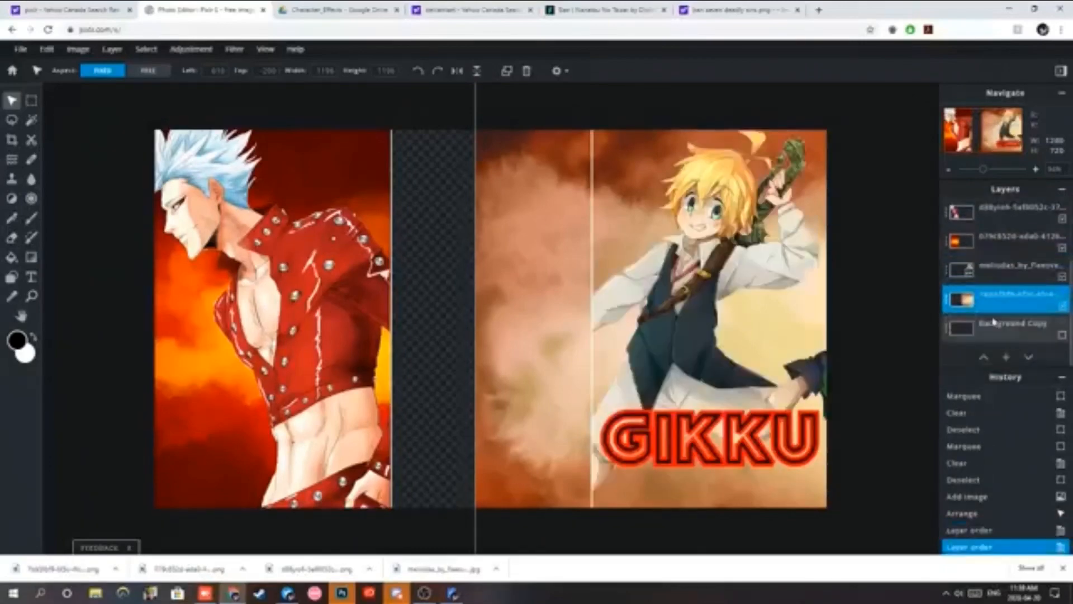
Erase the part of the brown and cream cloud layer that spills into the middle panel and deselect.
{"action": "left_click", "coordinate": [30, 101]}
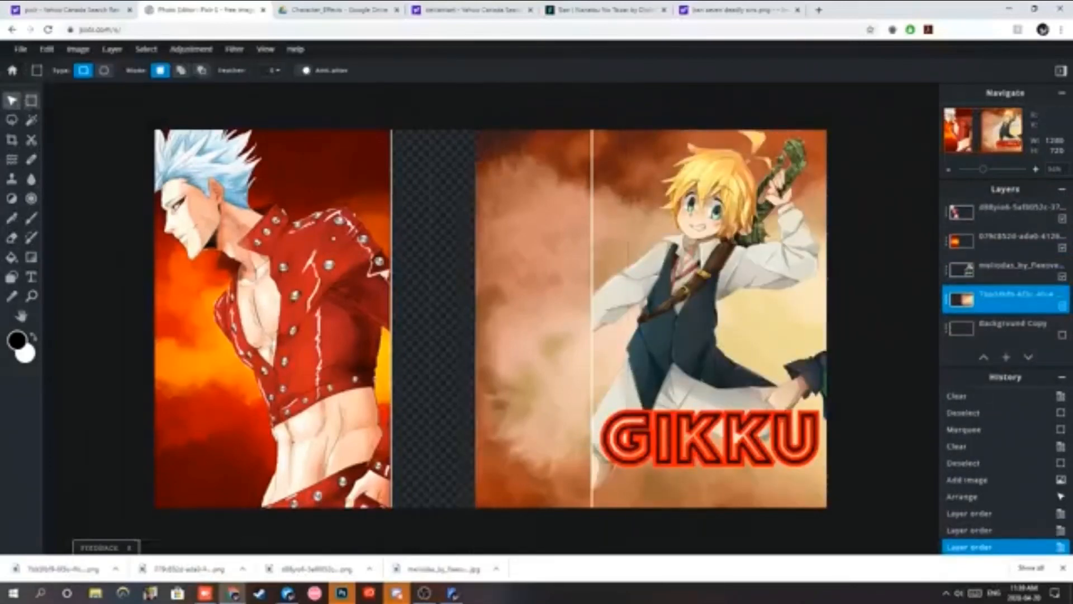
{"action": "left_click_drag", "start_coordinate": [435, 111], "coordinate": [452, 134]}
{"action": "mouse_move", "coordinate": [482, 200]}
{"action": "left_mouse_down"}
{"action": "mouse_move", "coordinate": [573, 412]}
{"action": "mouse_move", "coordinate": [593, 543]}
{"action": "left_mouse_up"}
{"action": "key", "text": "Delete"}
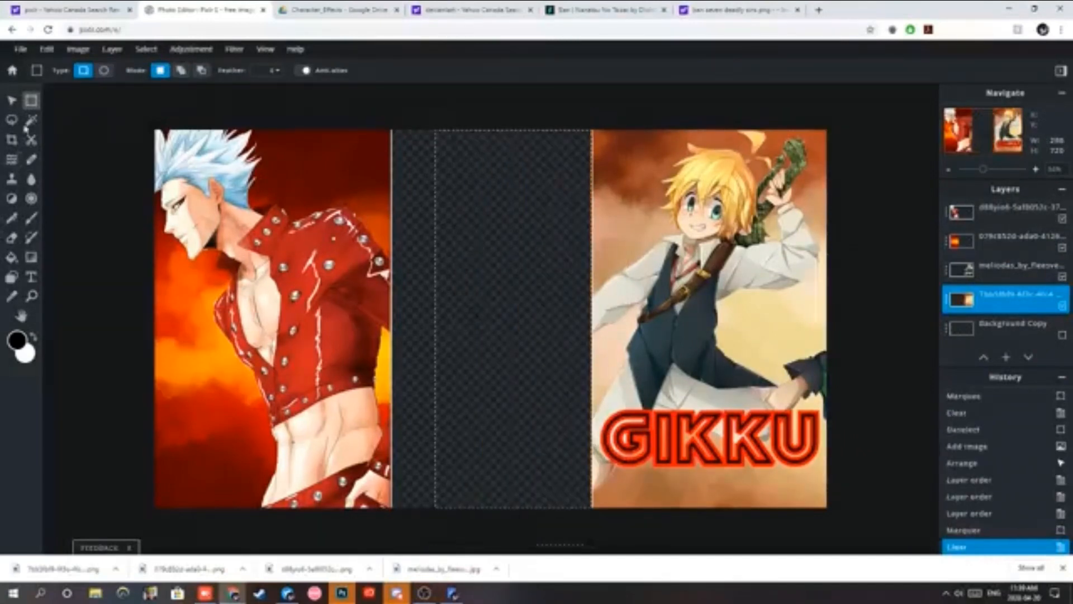
{"action": "left_click", "coordinate": [11, 119]}
{"action": "left_click", "coordinate": [102, 142]}
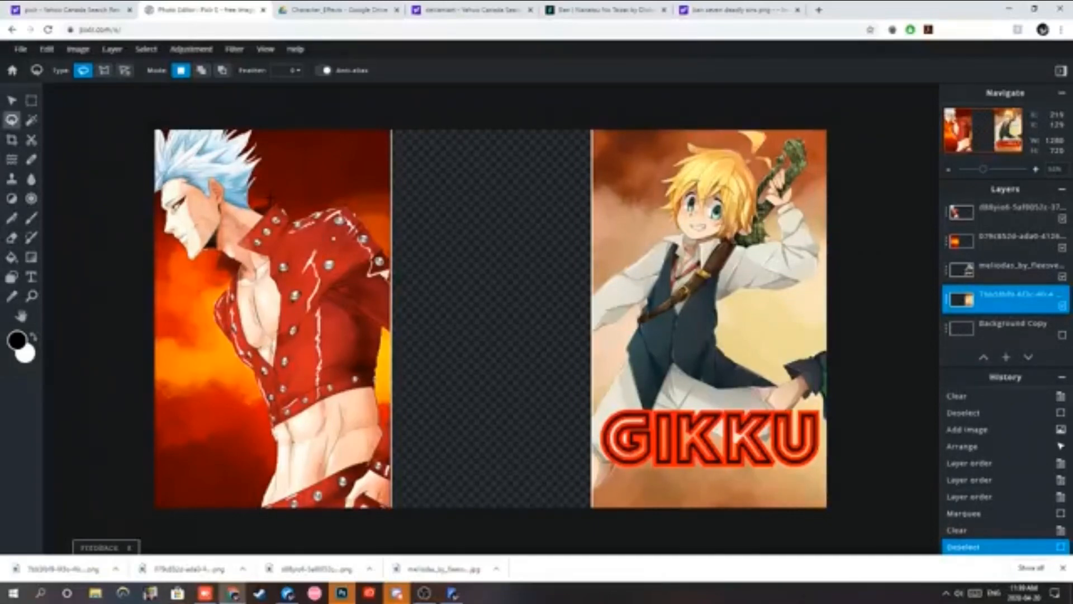
{"action": "left_click", "coordinate": [424, 593]}
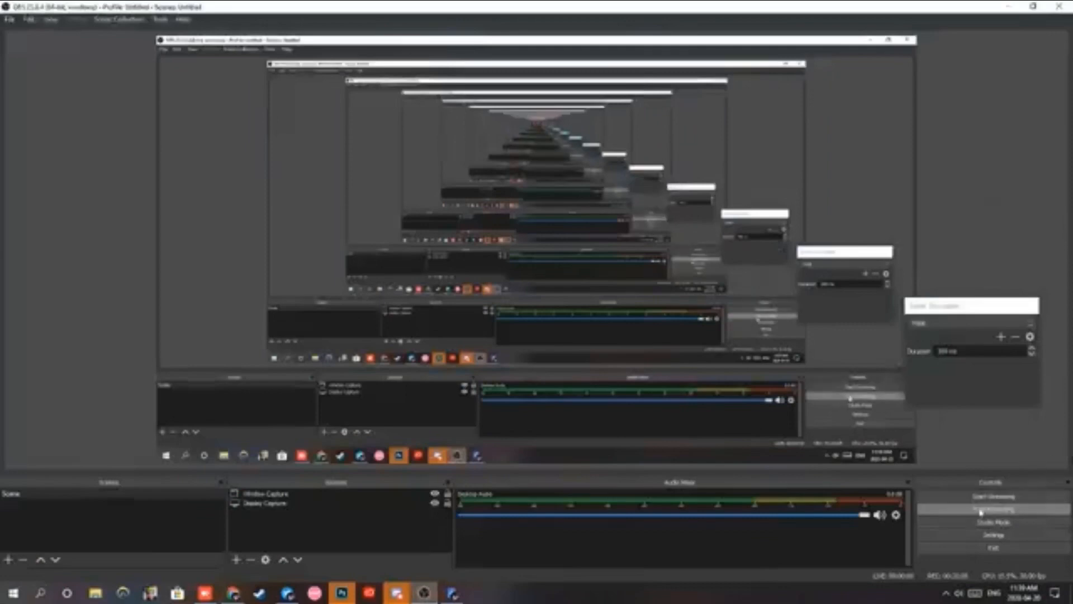